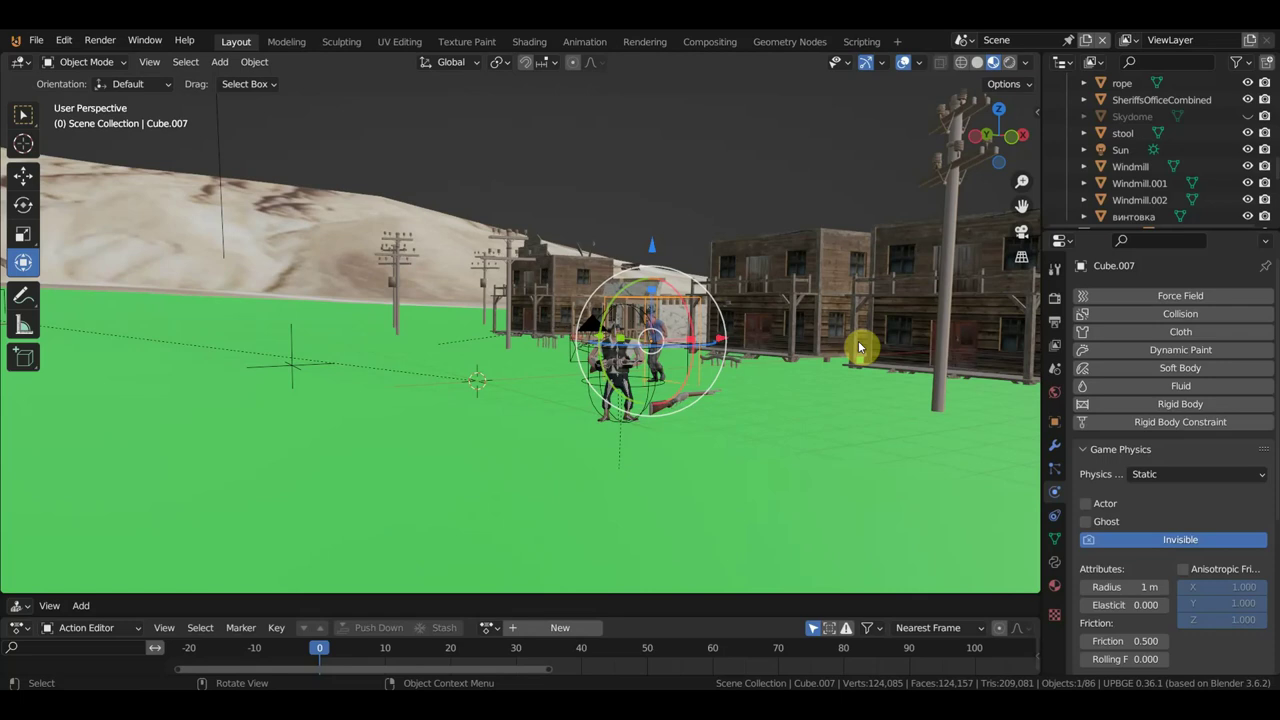
Start an FBX import, then cancel the file browser without importing anything.
click(36, 41)
mouse_move(82, 265)
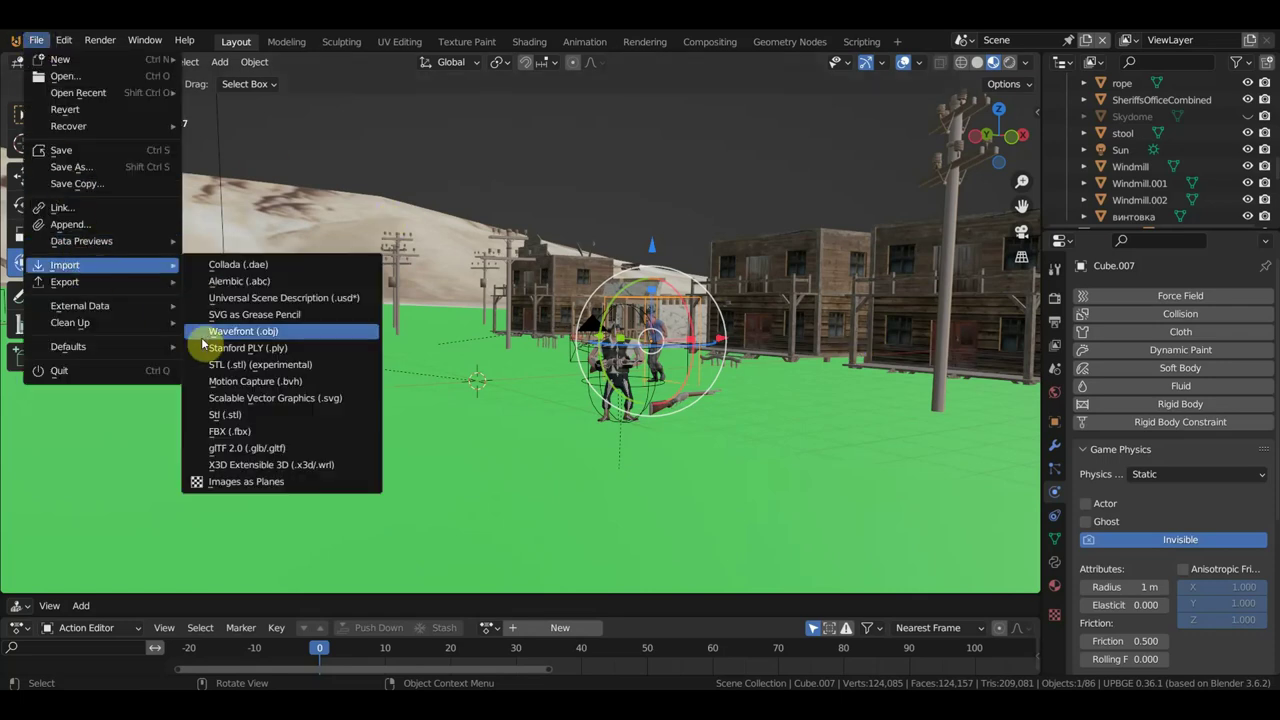
click(241, 432)
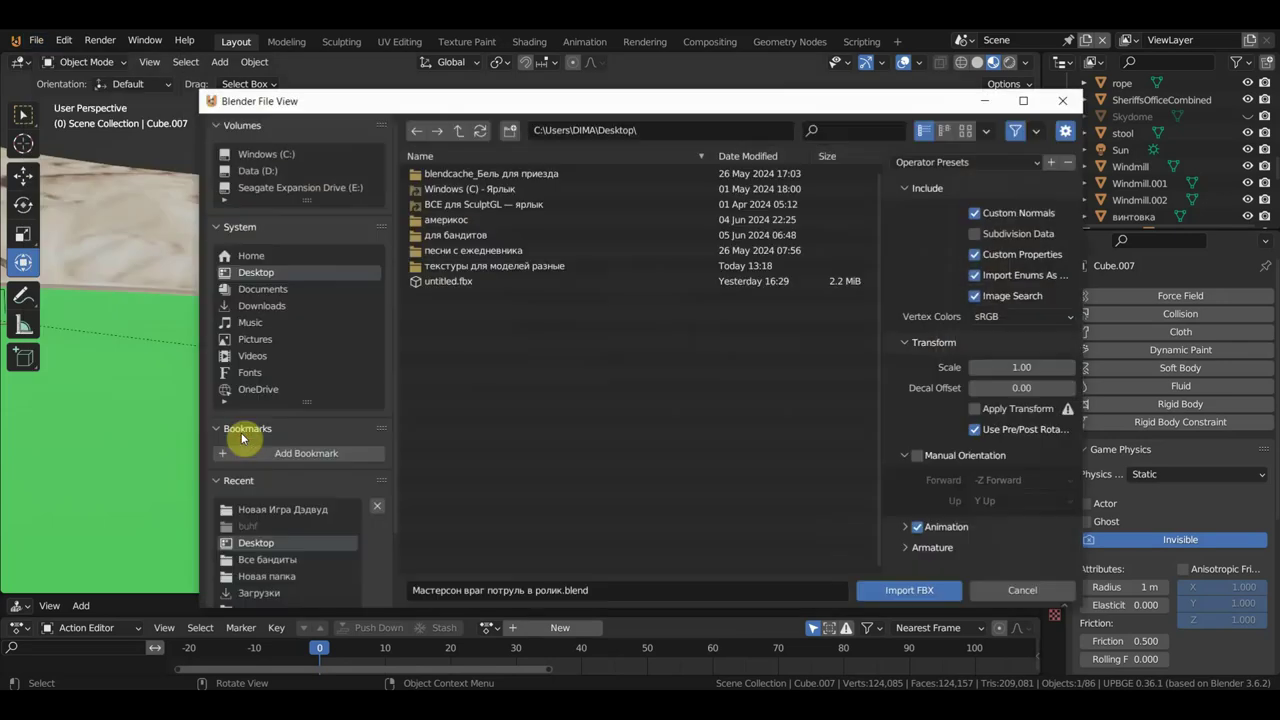
click(1070, 95)
Import Extract4.OBJ as a Wavefront OBJ from E:\Новая Игра Дэдвуд.
click(36, 41)
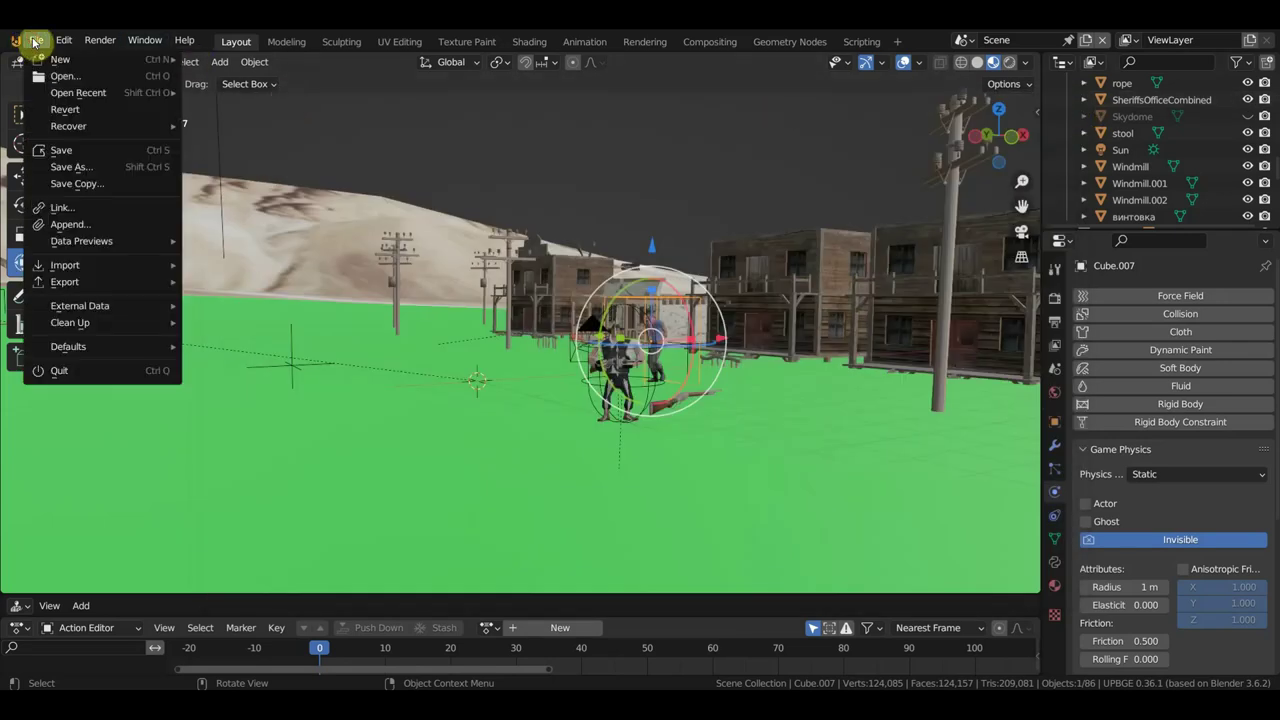
mouse_move(110, 266)
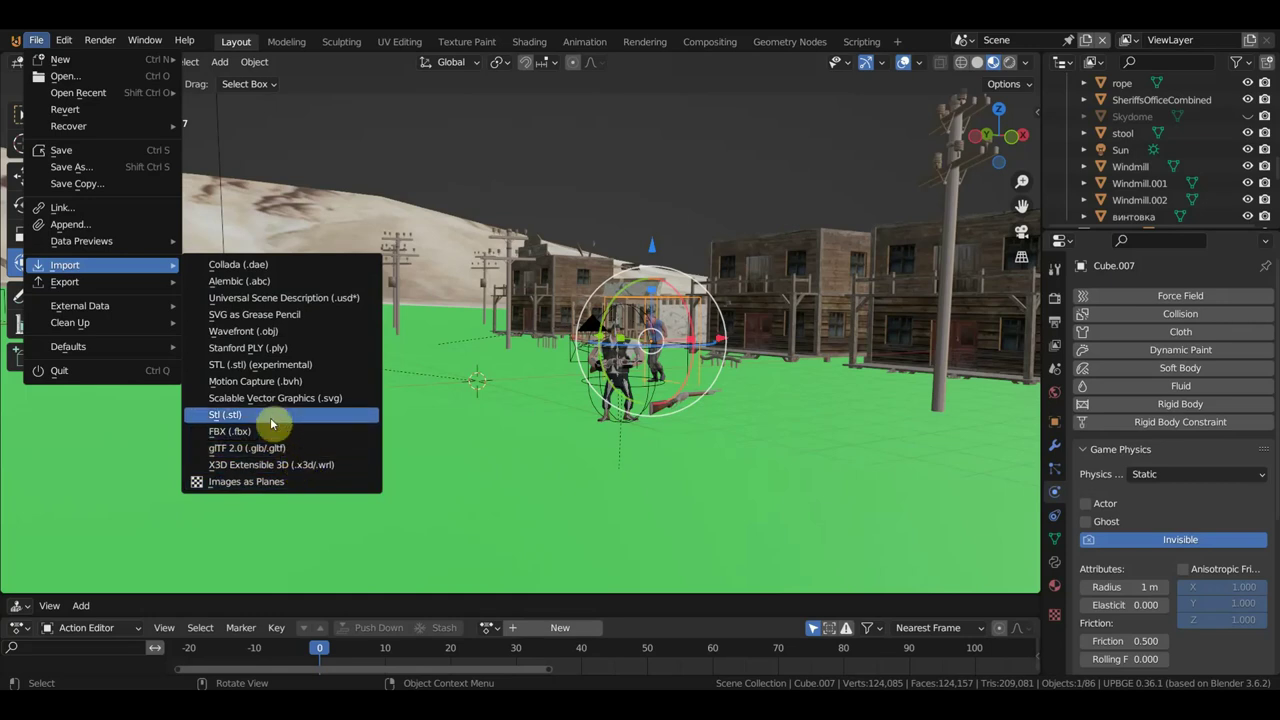
click(272, 337)
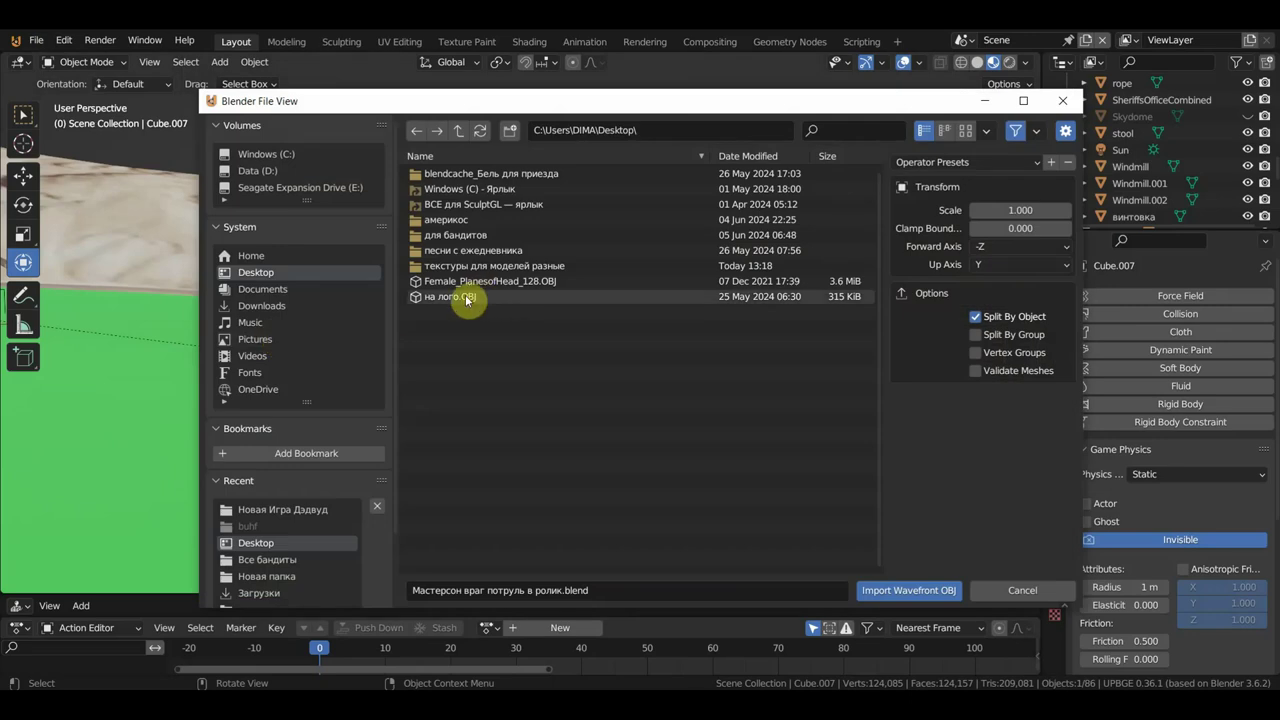
click(300, 188)
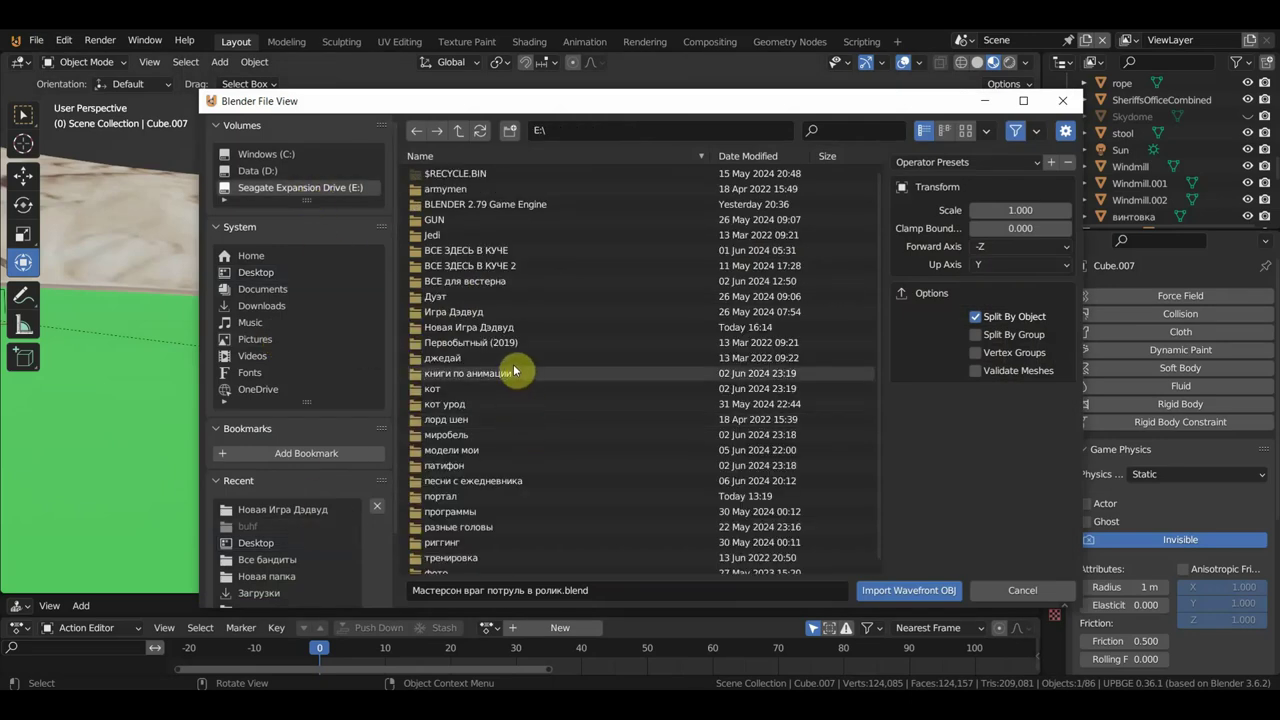
double_click(486, 328)
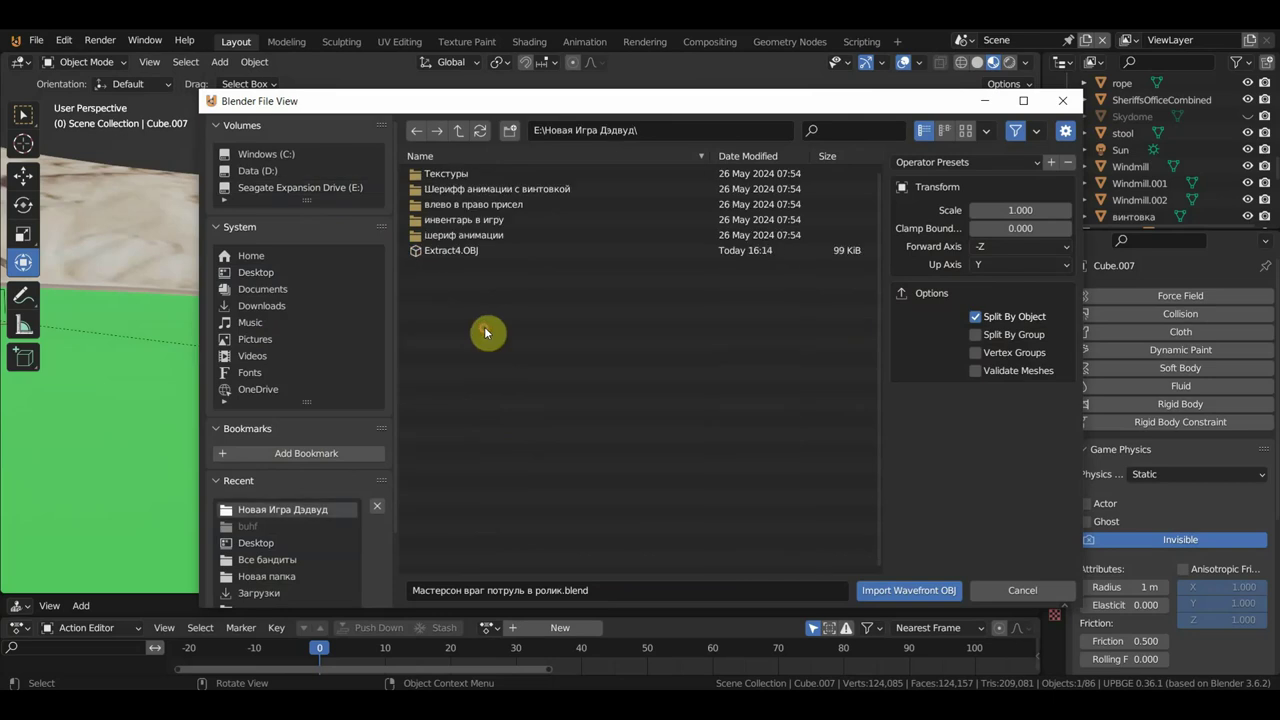
double_click(452, 252)
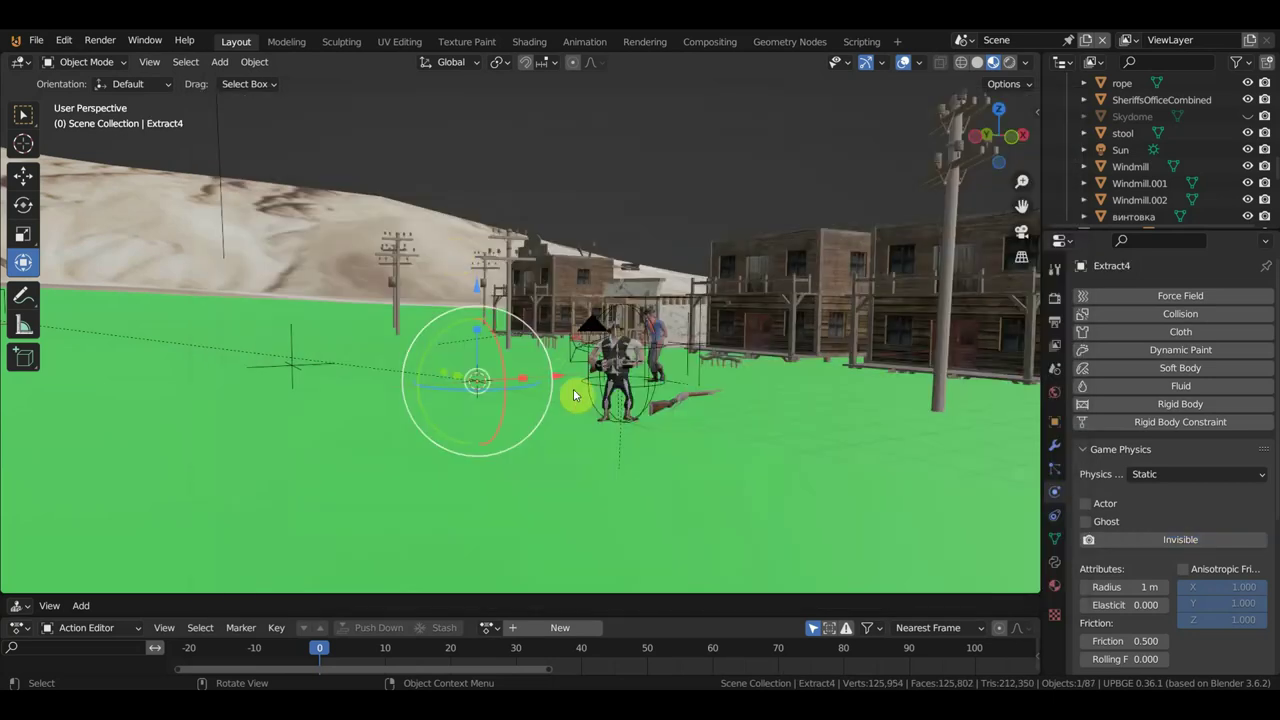
Lower the shirt along Z and scale it down to about 0.52.
scroll(580, 410, down, 2)
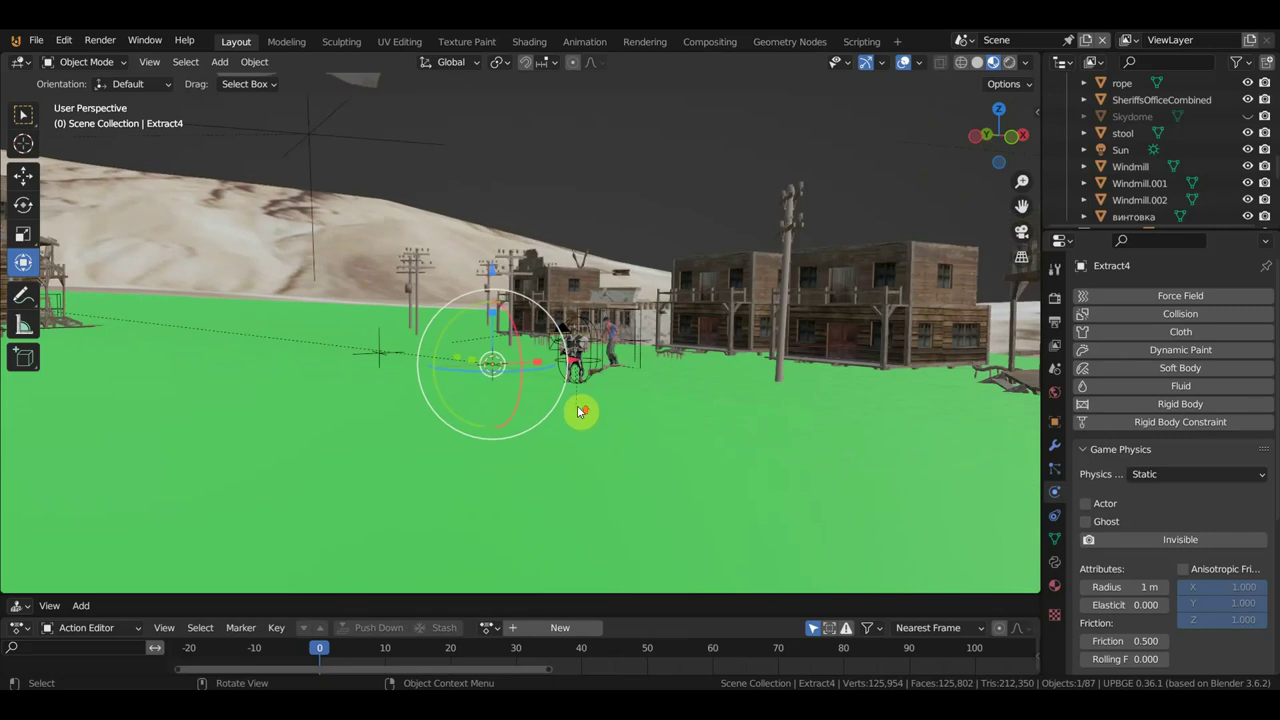
scroll(580, 410, down, 2)
scroll(580, 410, down, 3)
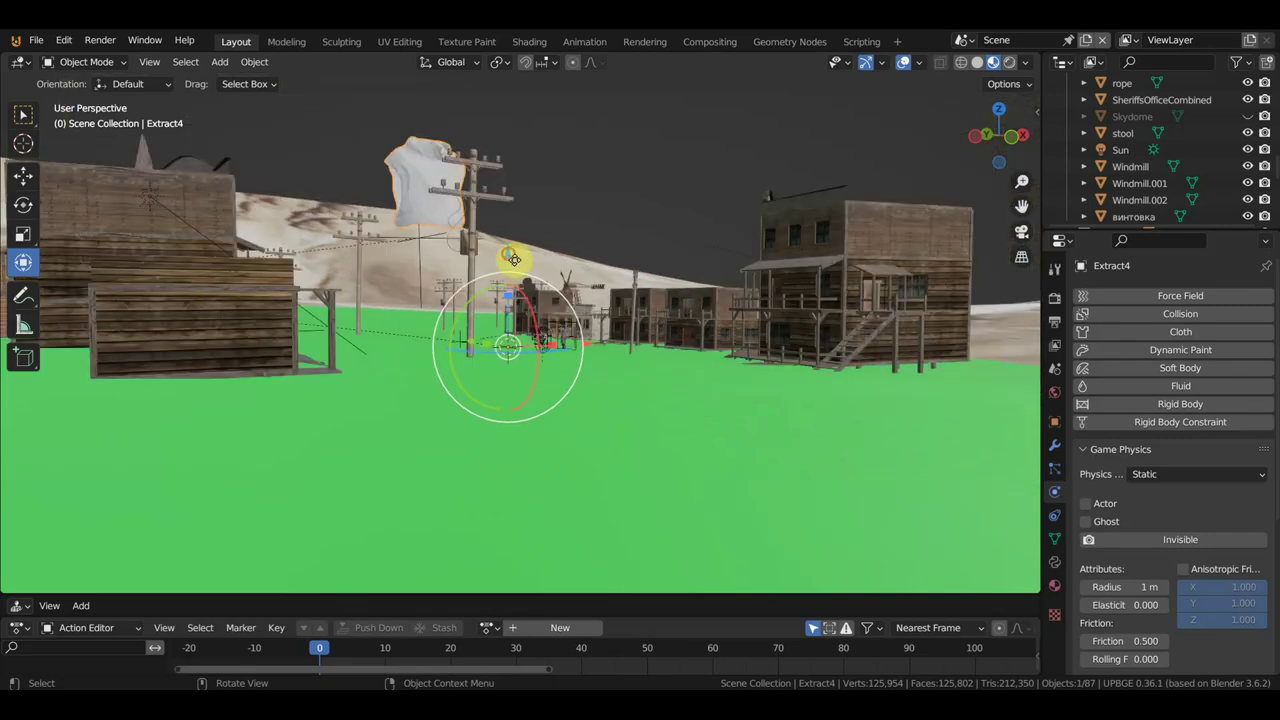
key(g)
key(z)
click(514, 346)
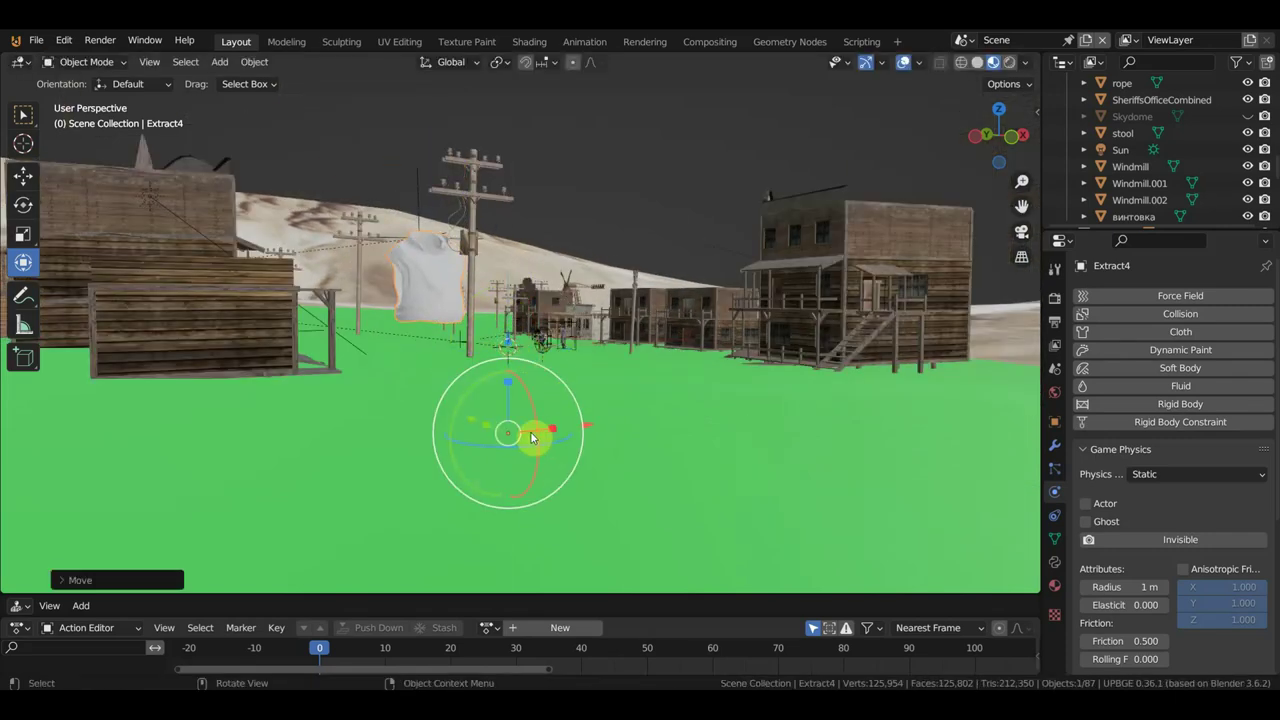
key(s)
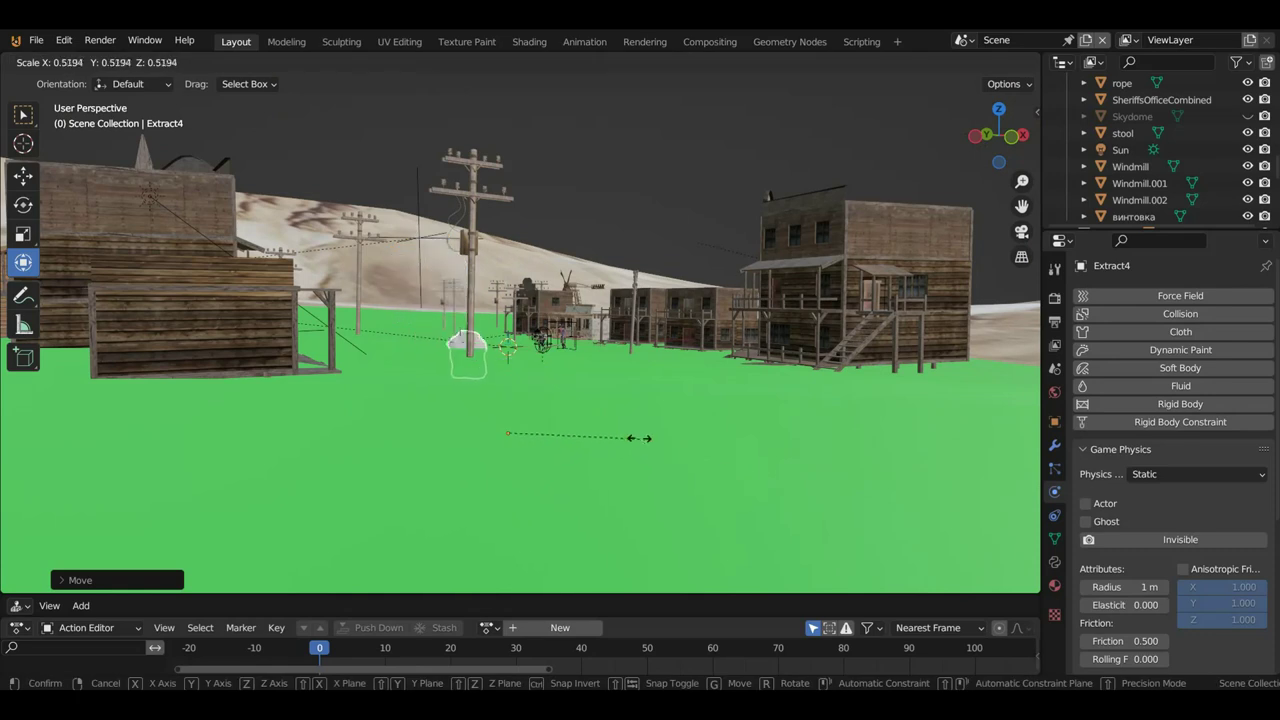
click(575, 436)
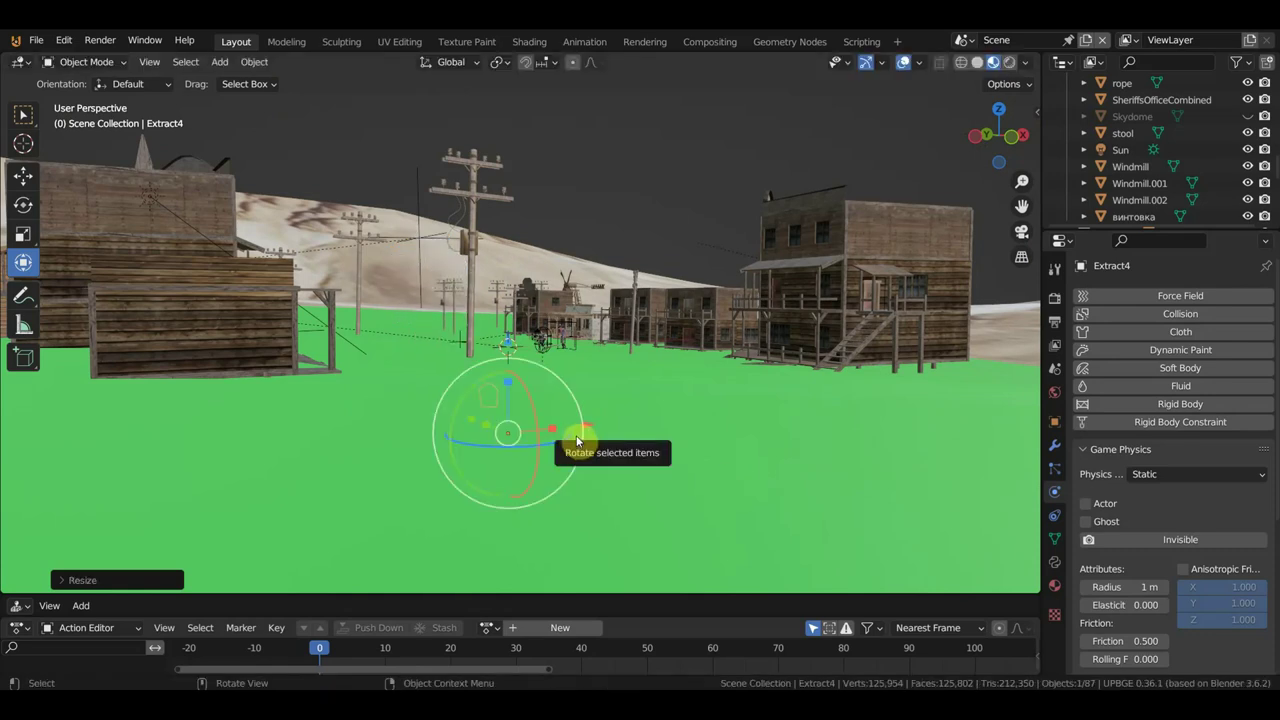
Move the shirt across the ground and slide it along Y between the cowboys.
drag(571, 442, 624, 380)
click(624, 380)
scroll(632, 382, up, 5)
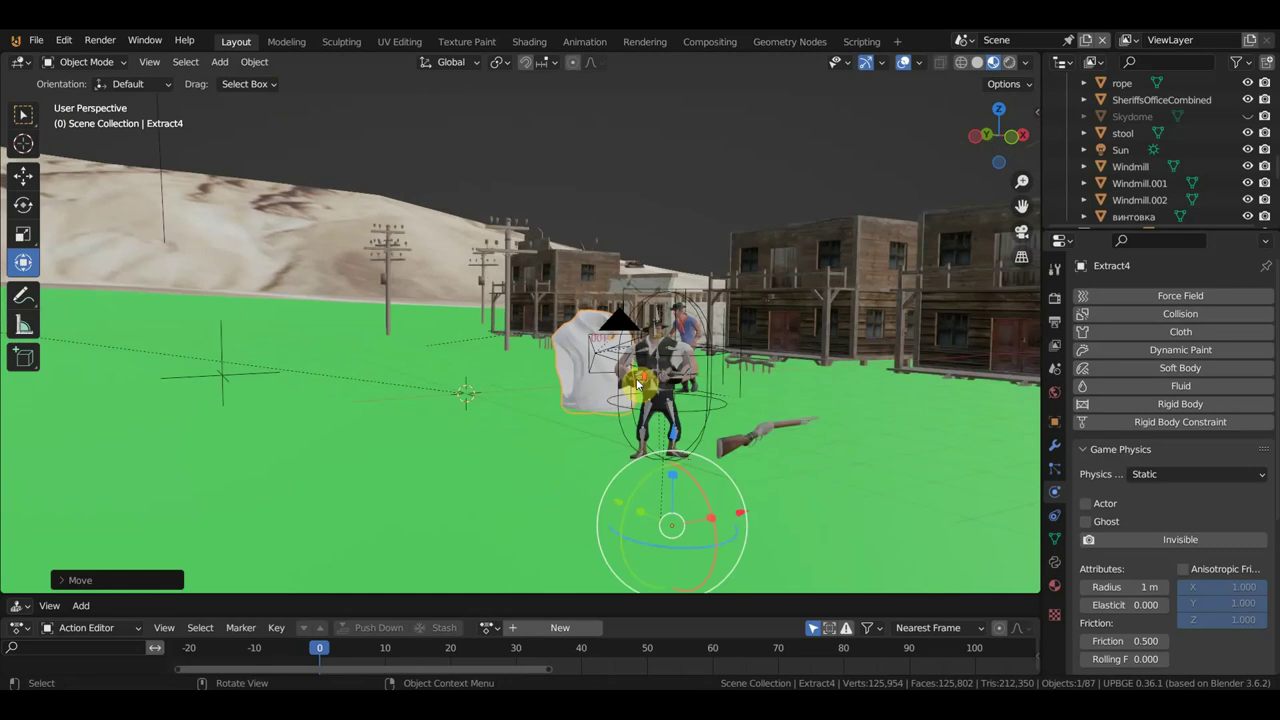
middle_drag(656, 400, 751, 400)
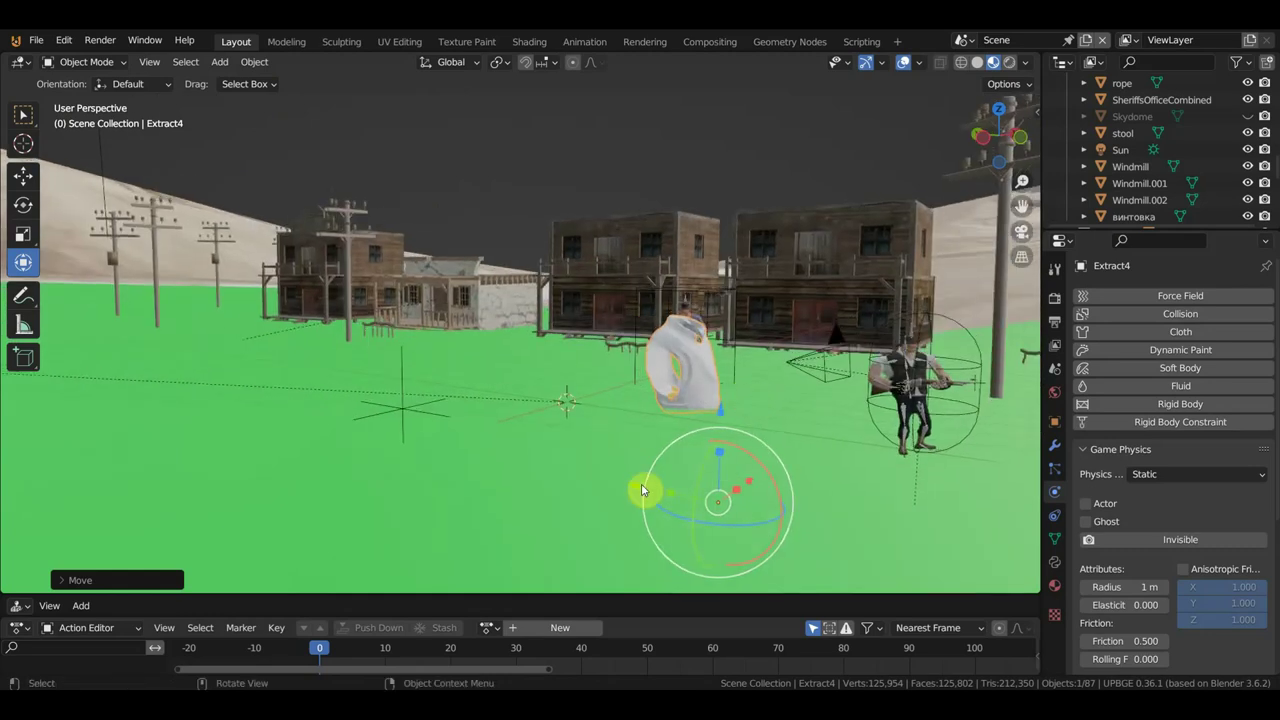
drag(646, 491, 857, 486)
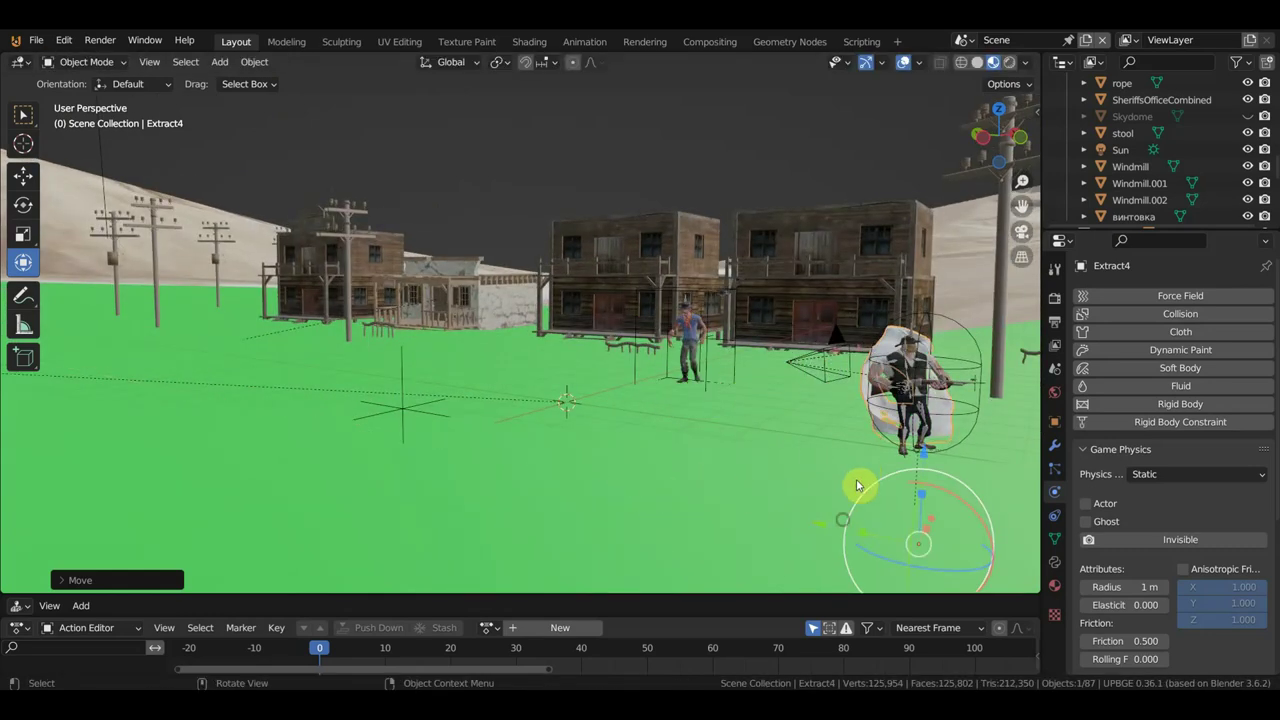
middle_drag(865, 479, 788, 446)
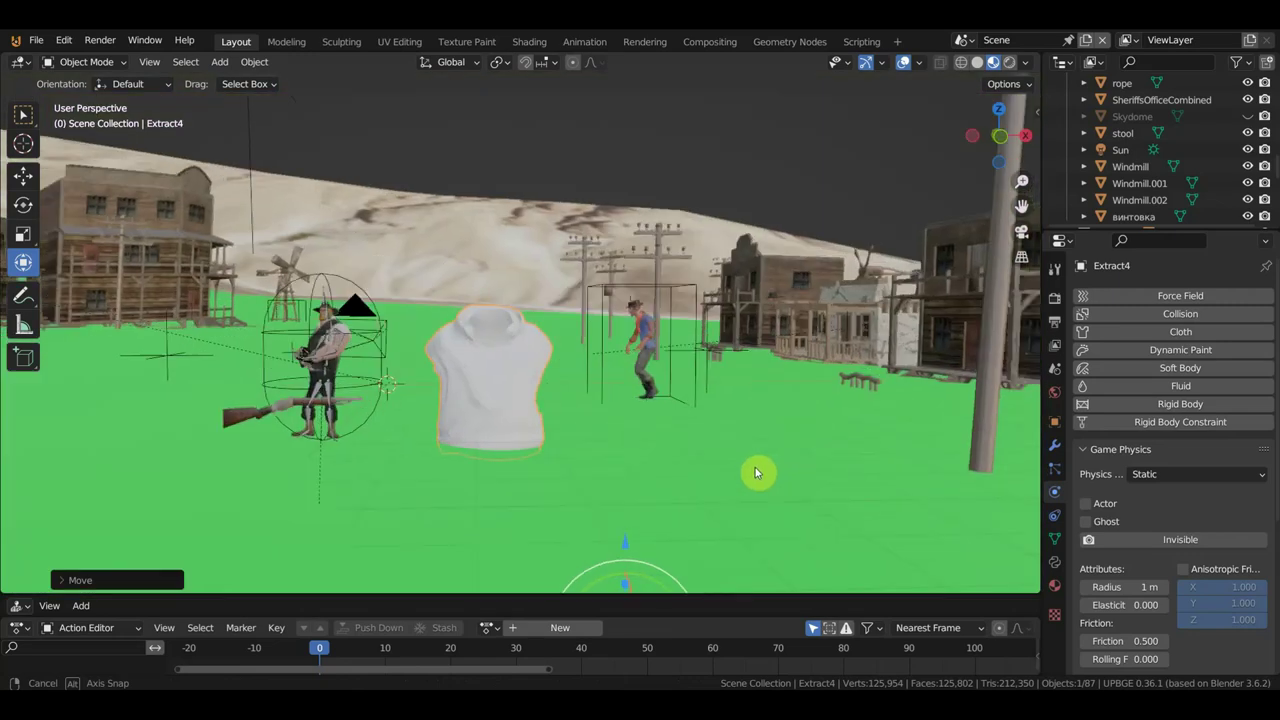
Give the shirt new Material.033 with a dark olive-brown base colour, and raise it slightly.
click(1054, 585)
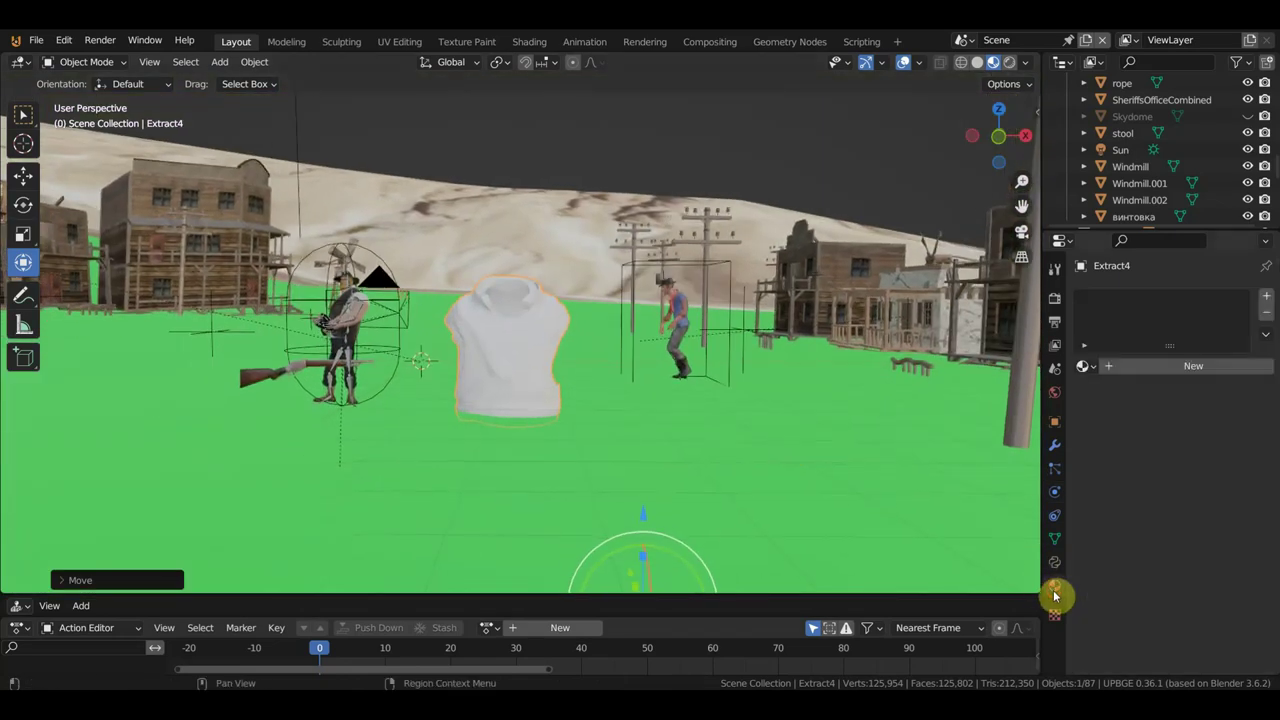
click(1182, 371)
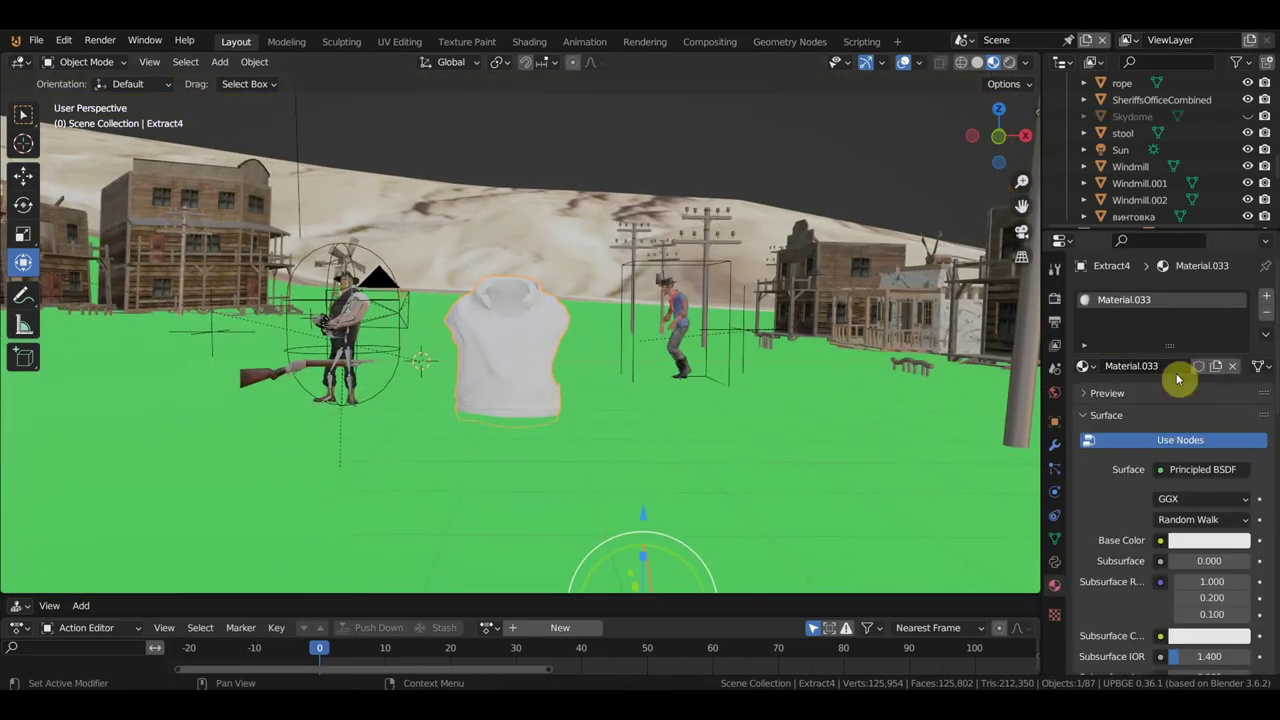
click(1203, 541)
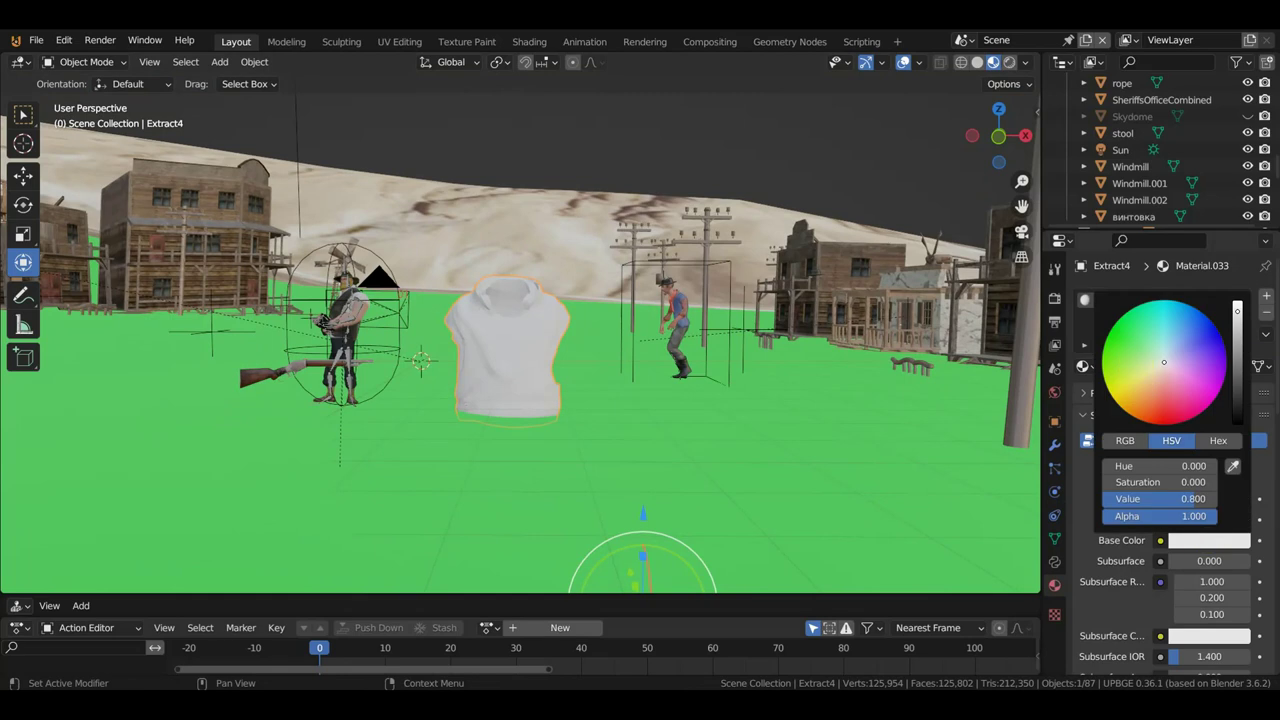
click(1128, 341)
drag(1237, 310, 1237, 380)
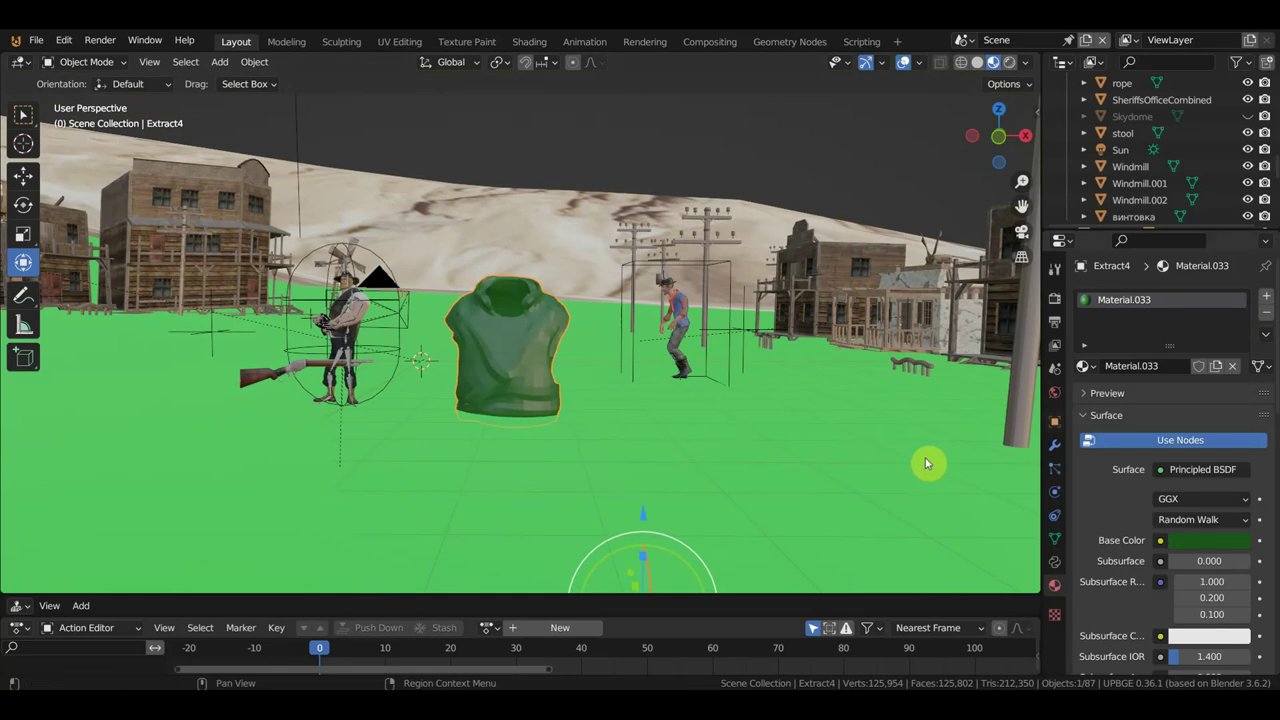
click(1205, 540)
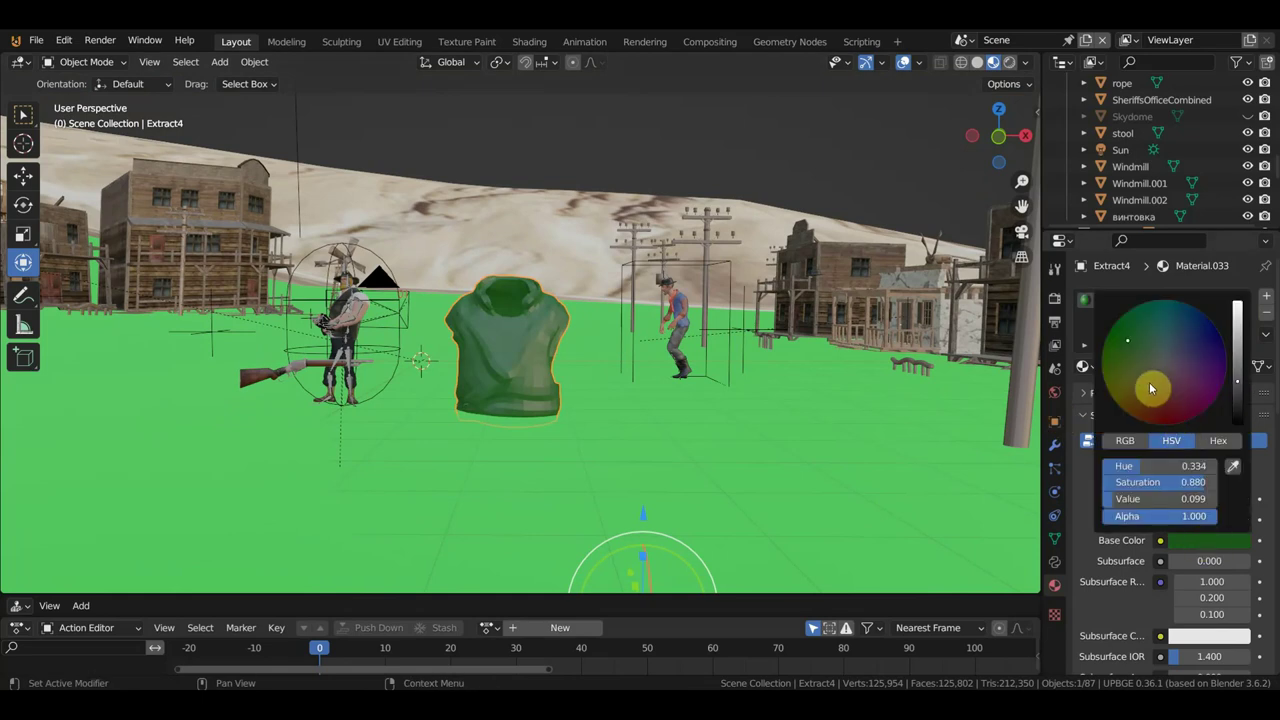
drag(1150, 388, 1148, 379)
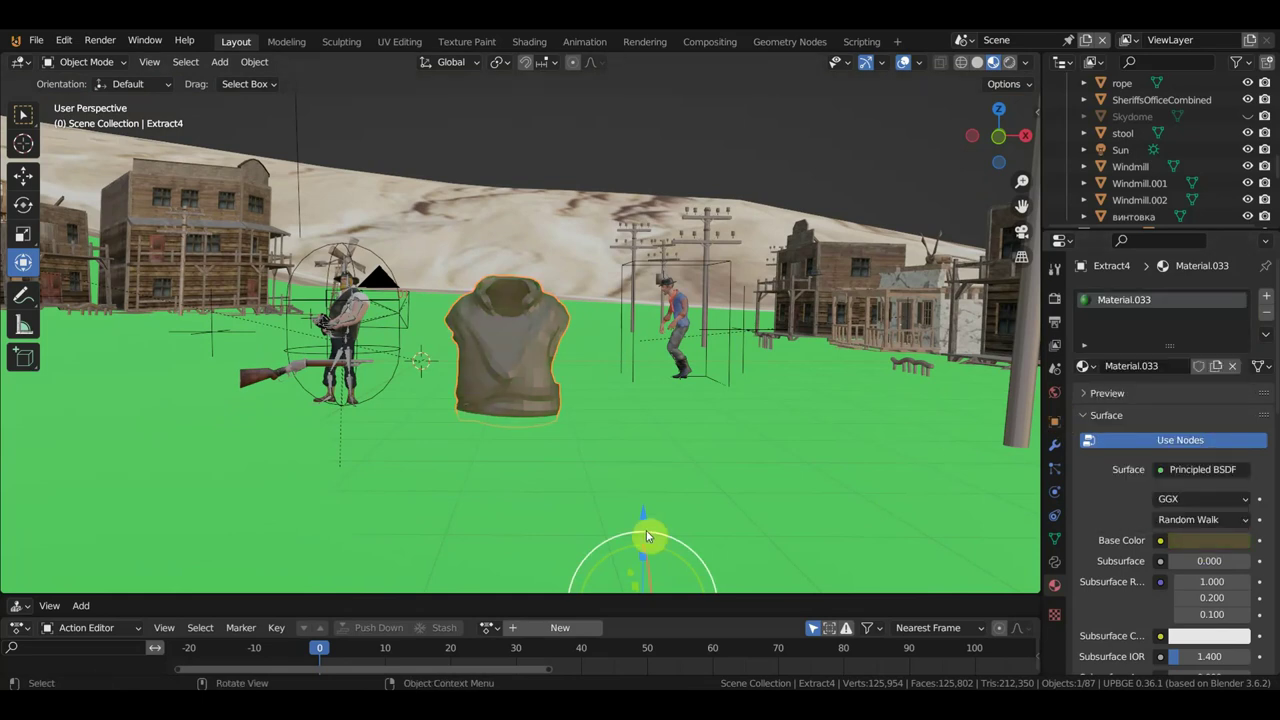
drag(643, 521, 634, 468)
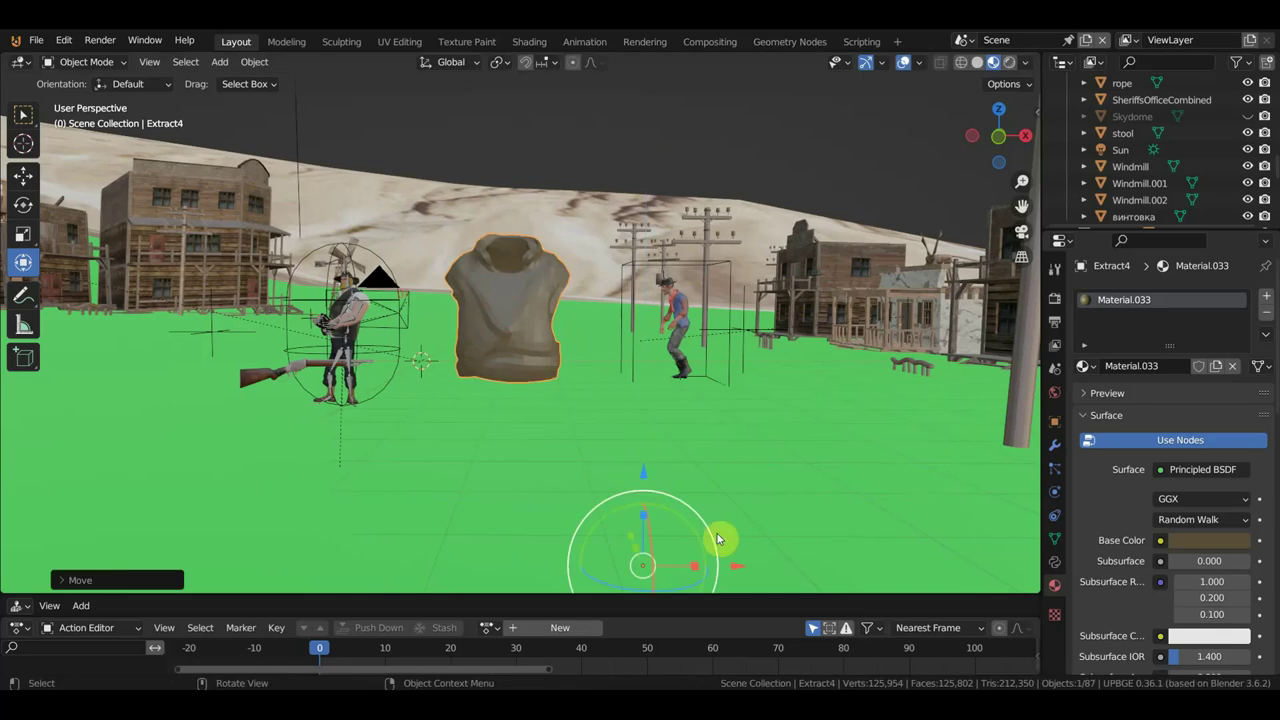
Set the shirt's origin to geometry, then move and rescale it over the left cowboy's torso.
click(246, 61)
mouse_move(371, 97)
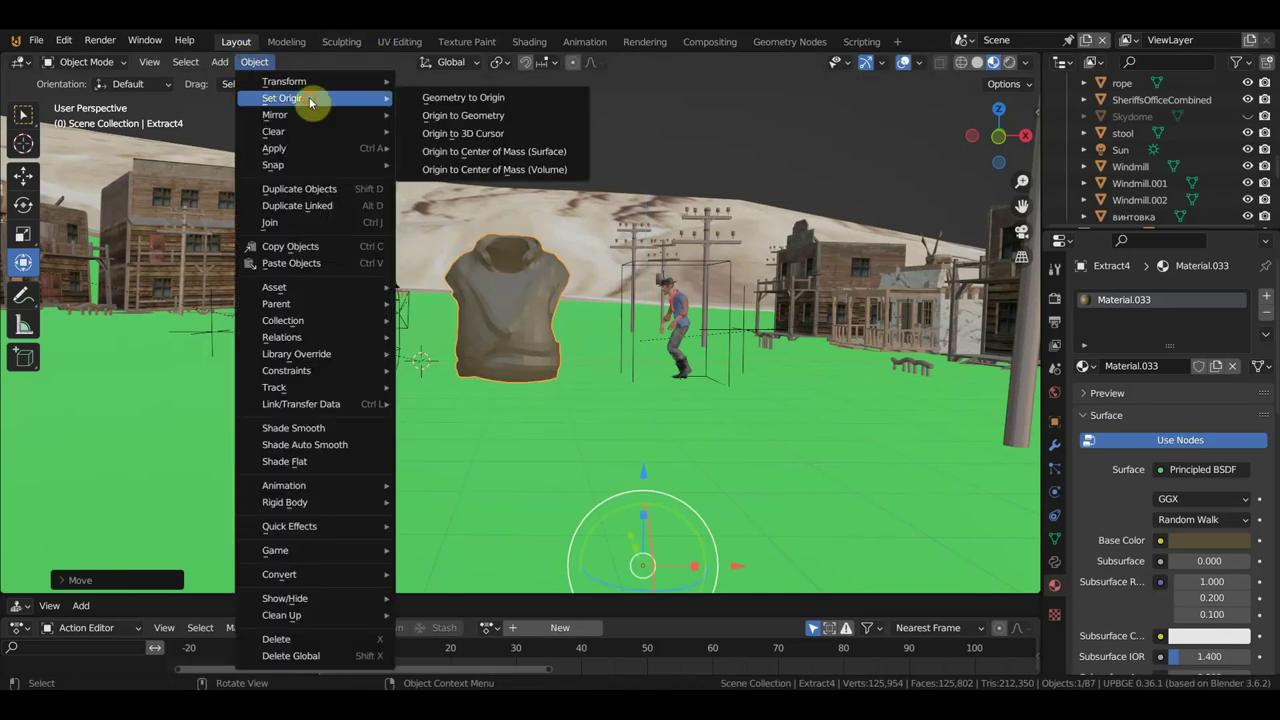
click(470, 114)
drag(600, 307, 434, 345)
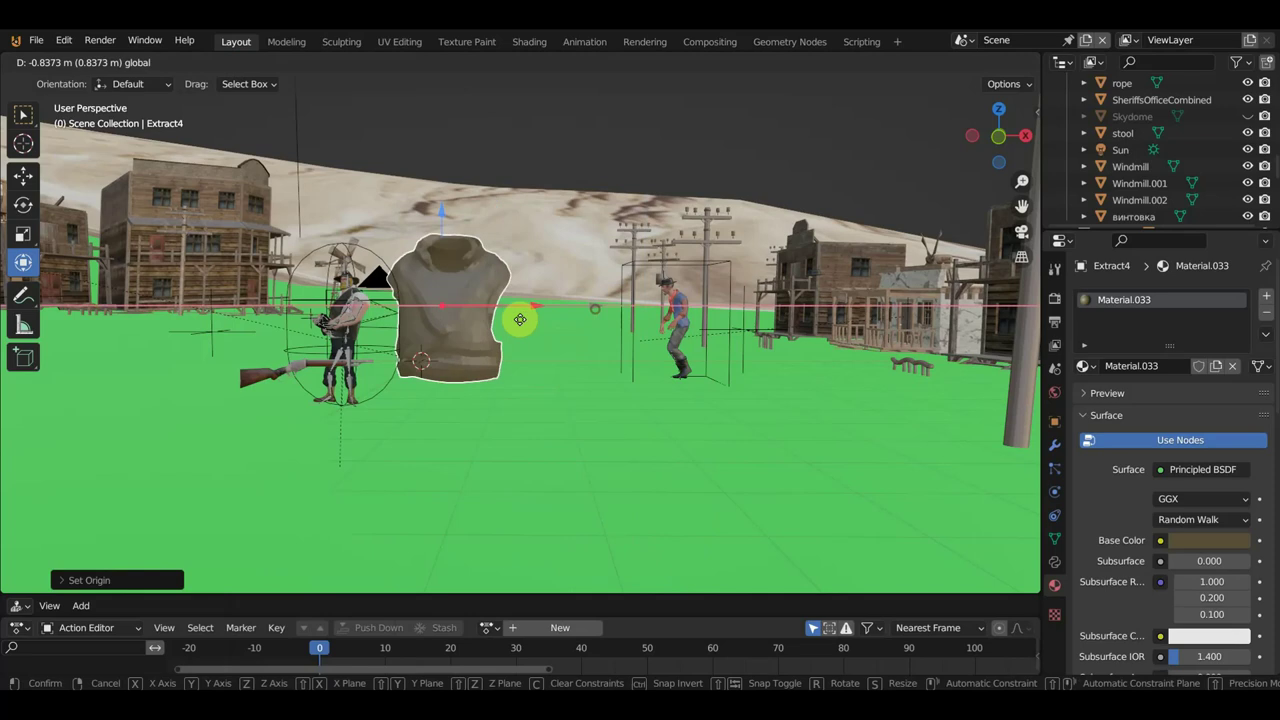
key(s)
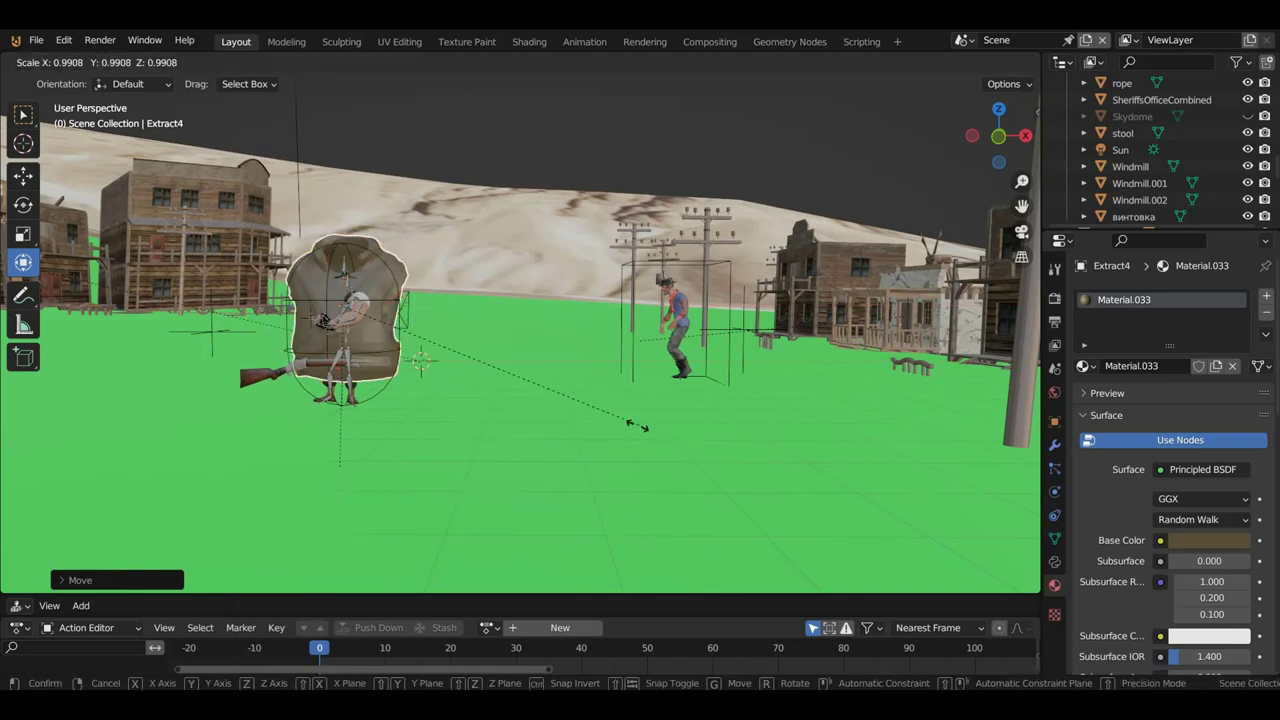
click(490, 384)
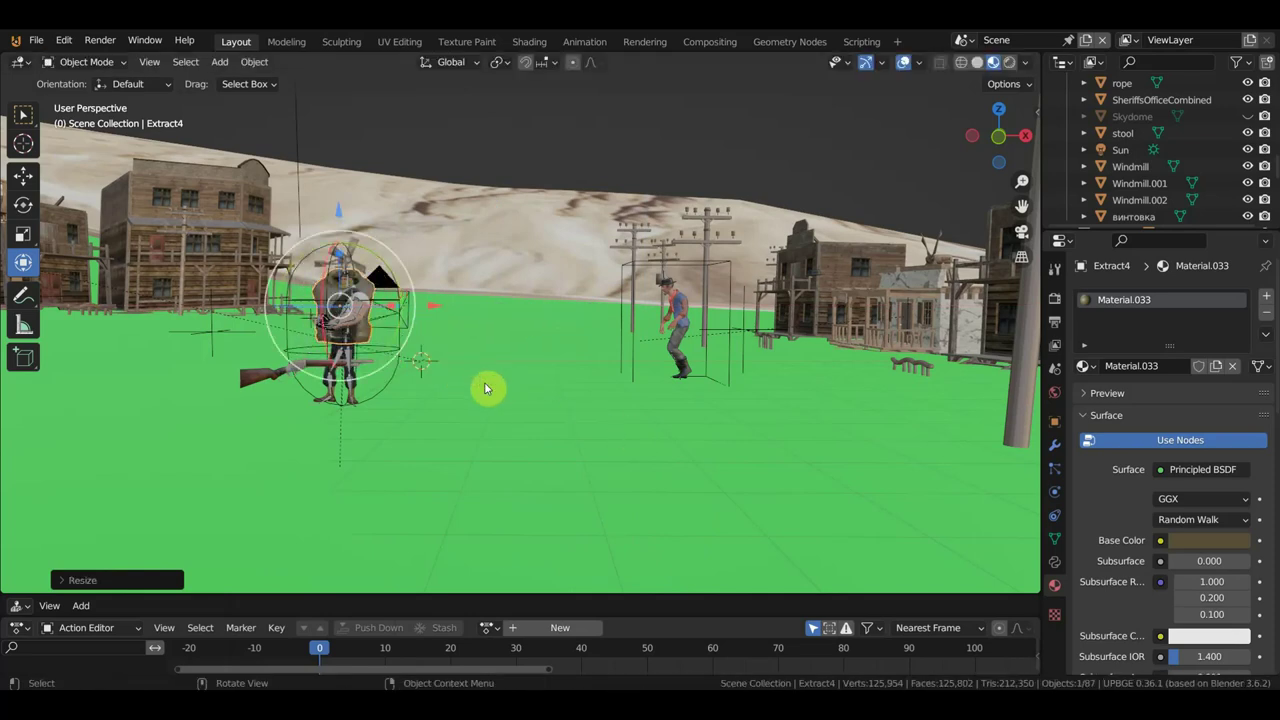
Zoom in and select the cowboy's armature.
scroll(474, 394, up, 3)
scroll(666, 406, up, 3)
scroll(663, 410, up, 3)
scroll(663, 412, down, 9)
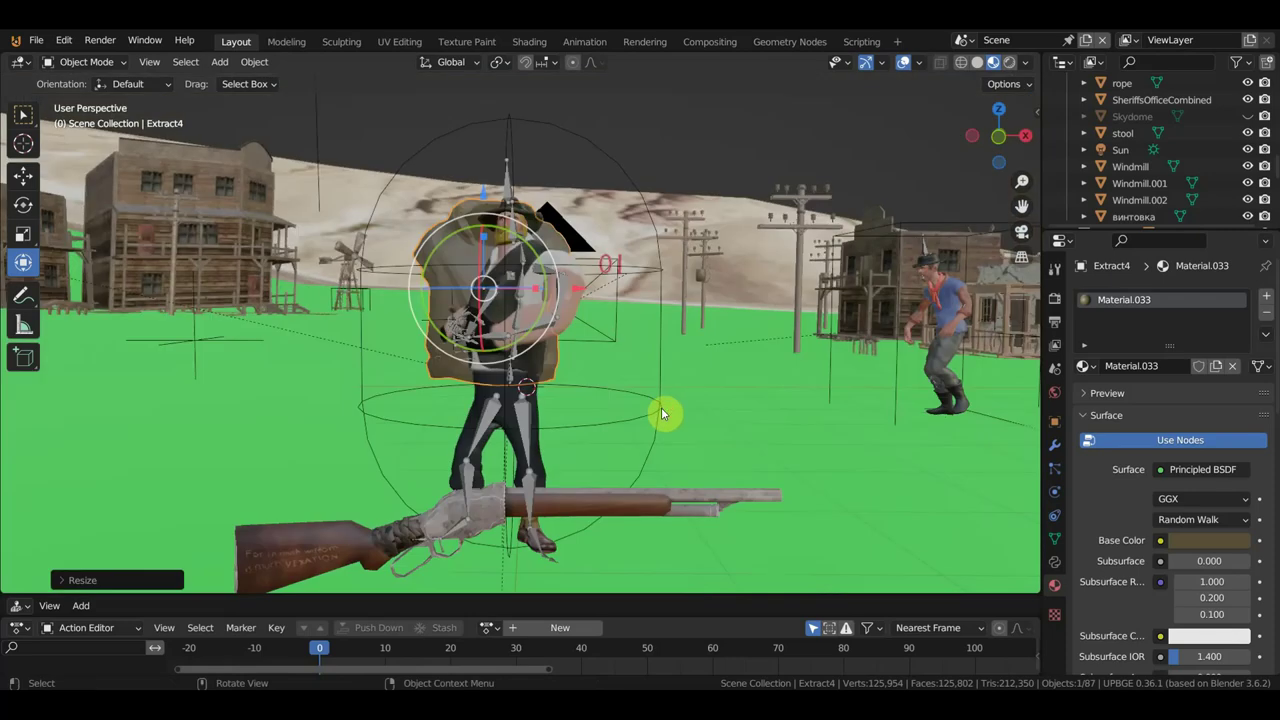
click(503, 186)
Put the armature in Pose Mode with all bones selected, and make the enlarged lower editor a Timeline.
click(97, 66)
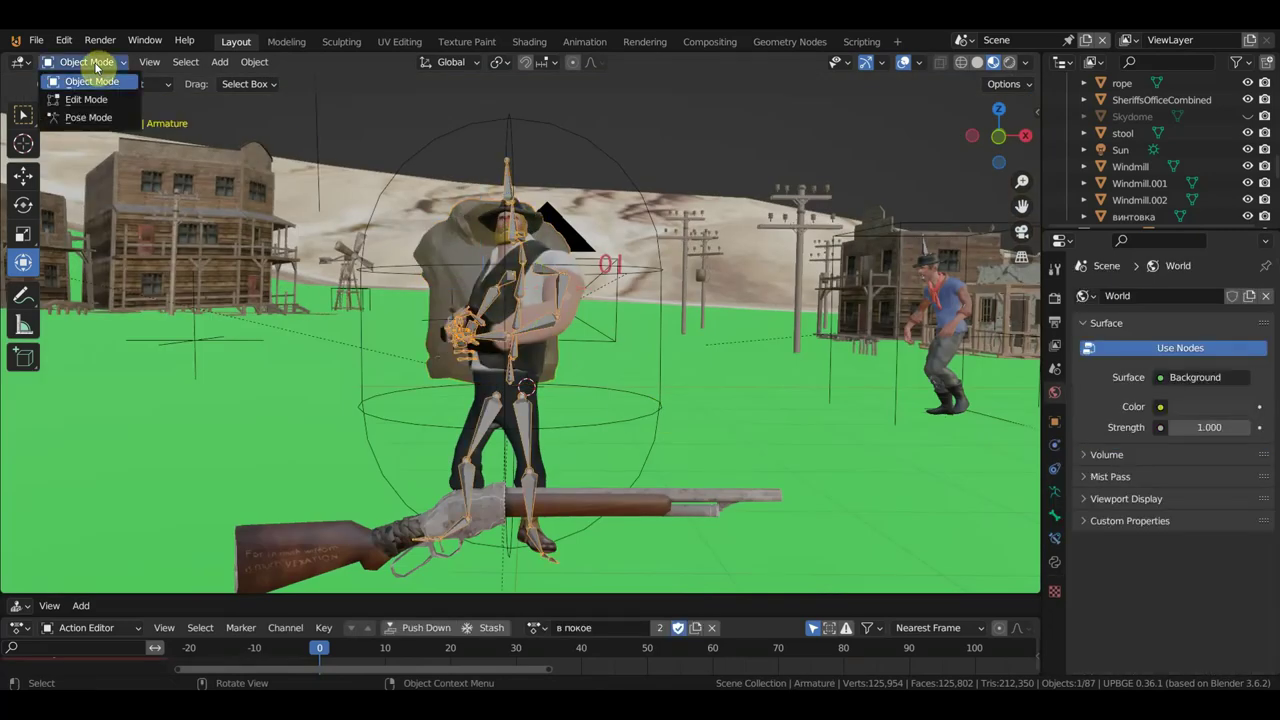
click(100, 114)
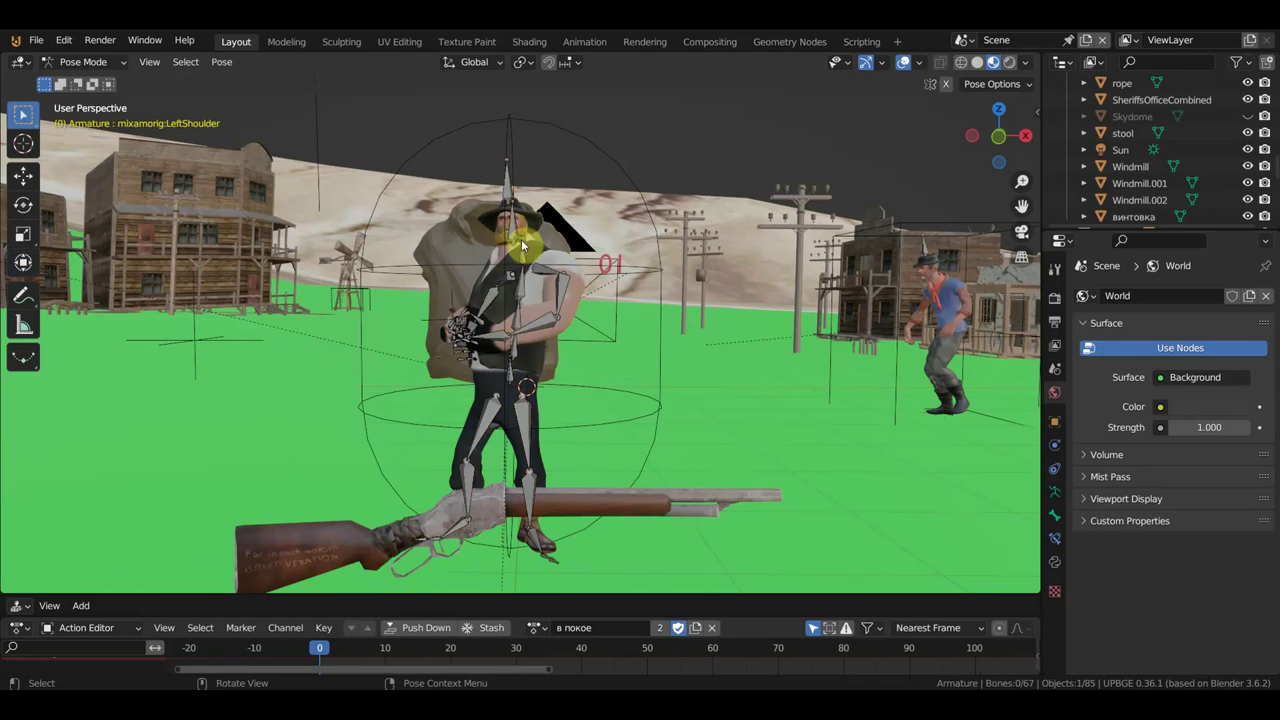
key(a)
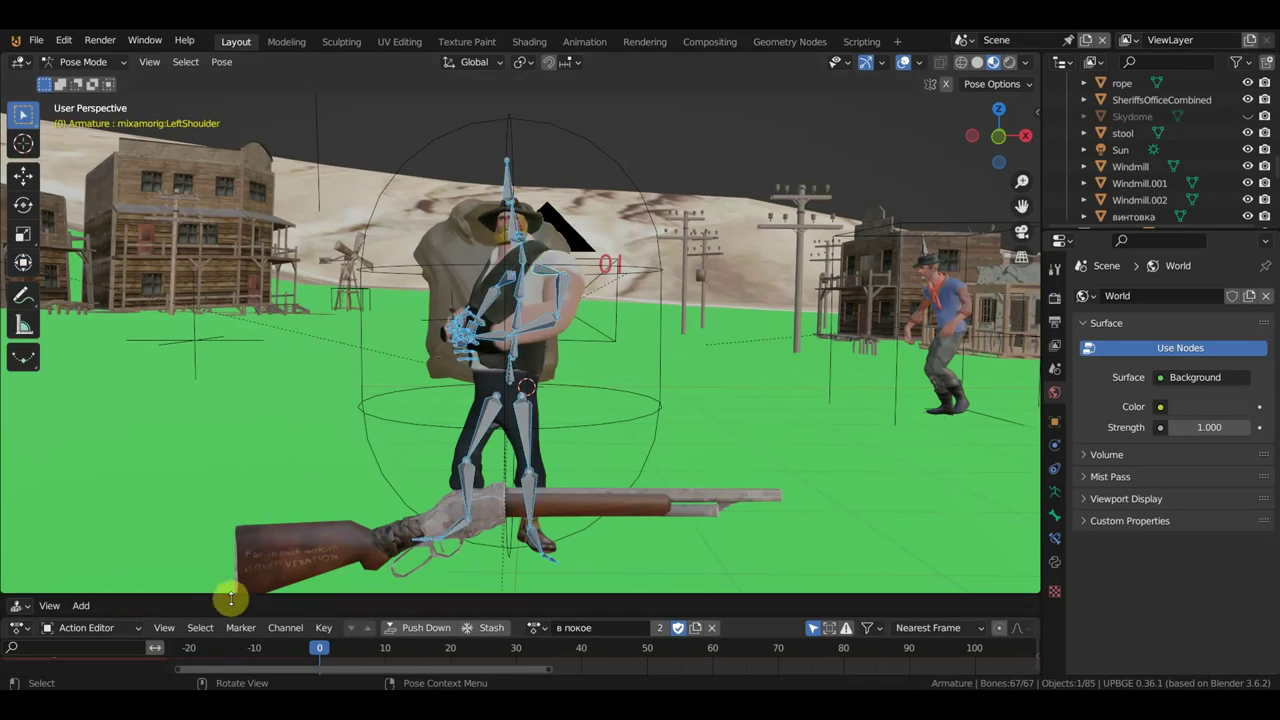
drag(207, 600, 214, 460)
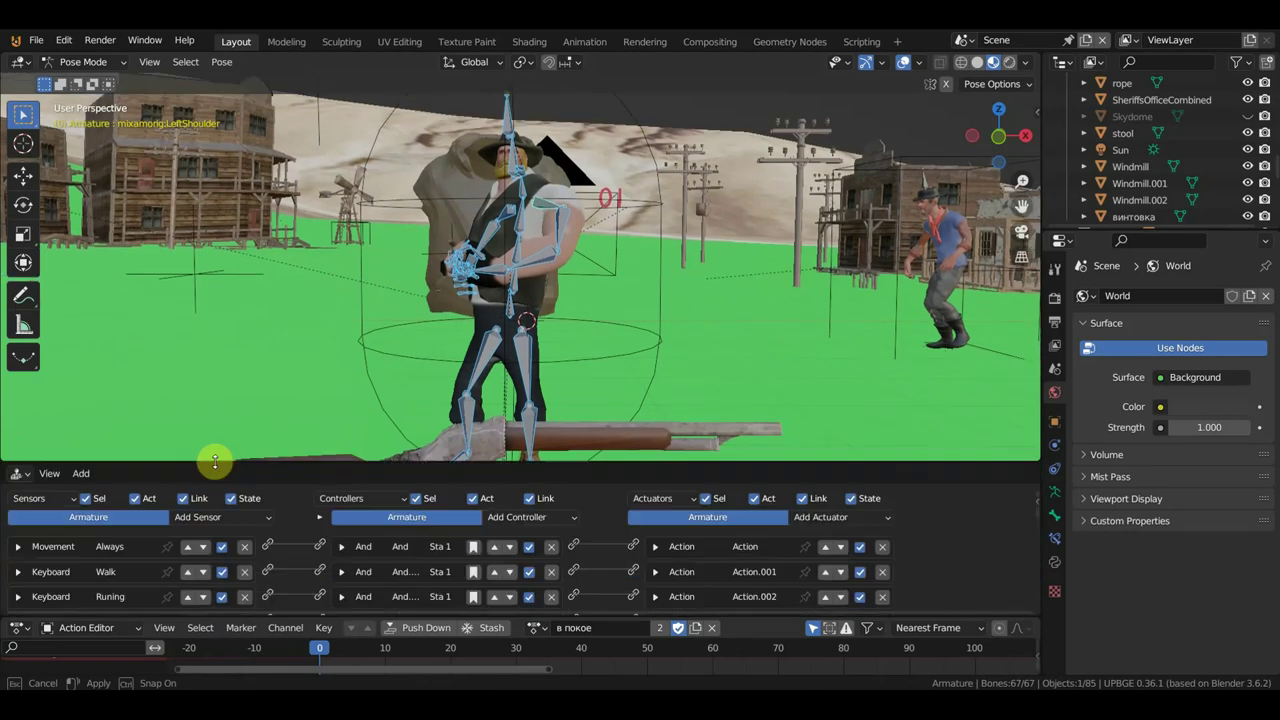
click(20, 474)
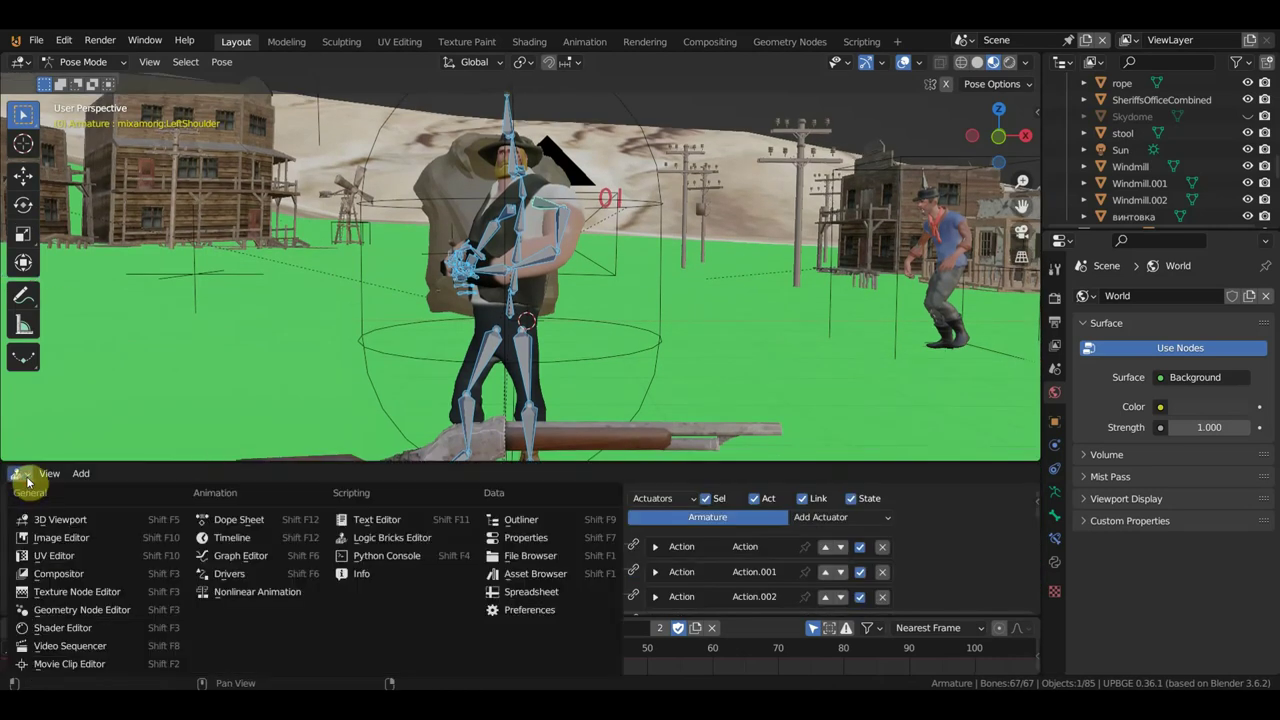
click(258, 538)
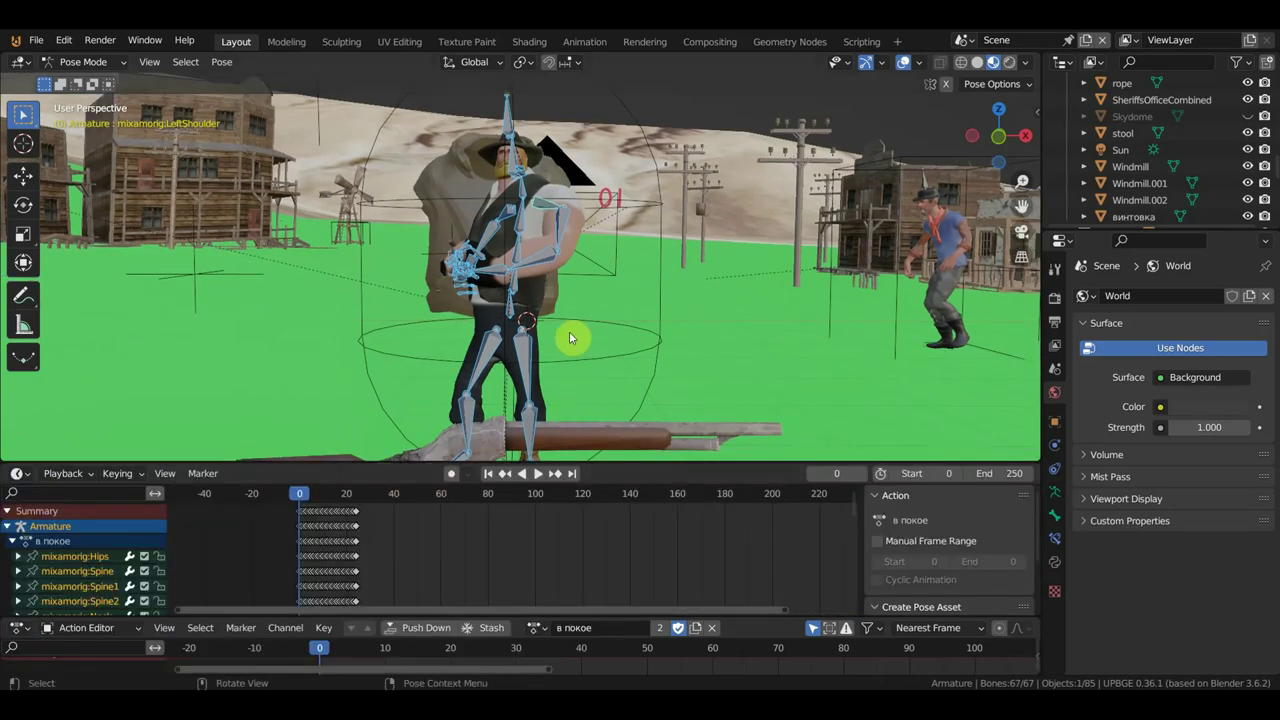
Clear bone location and rotation (Alt+G, Alt+R) to a T-pose, then return to Object Mode.
key(alt+g)
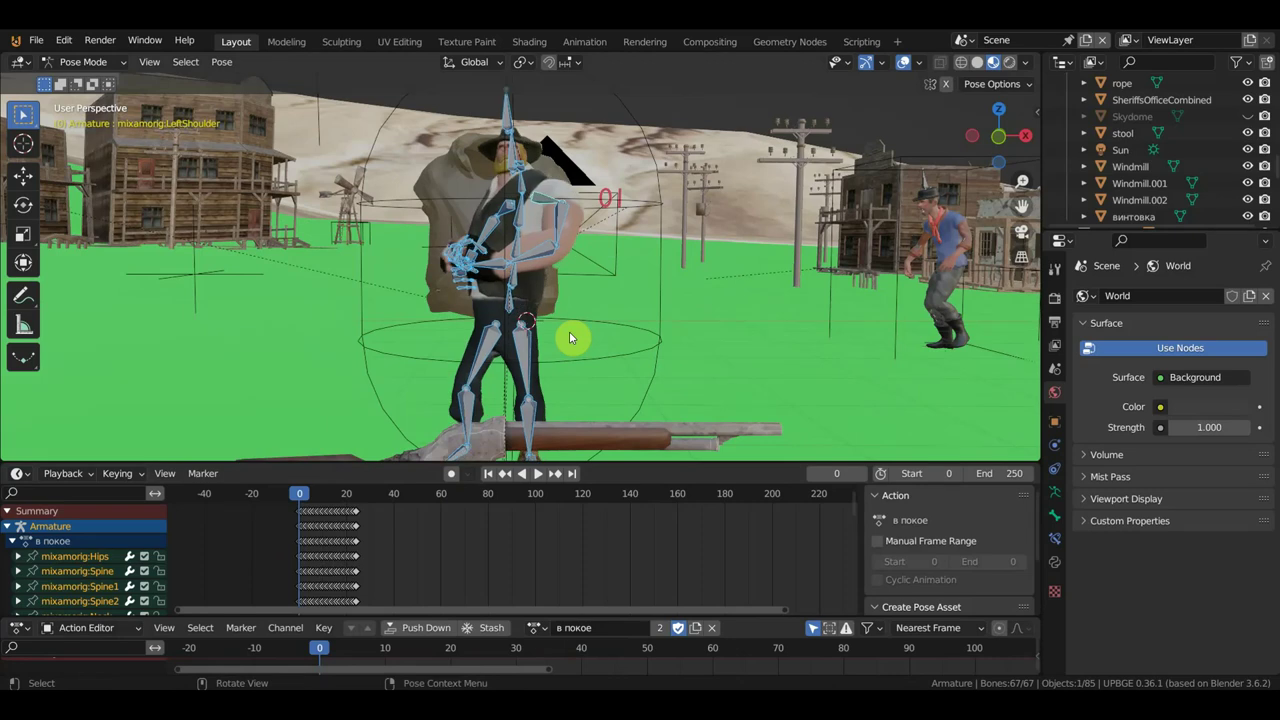
key(alt+r)
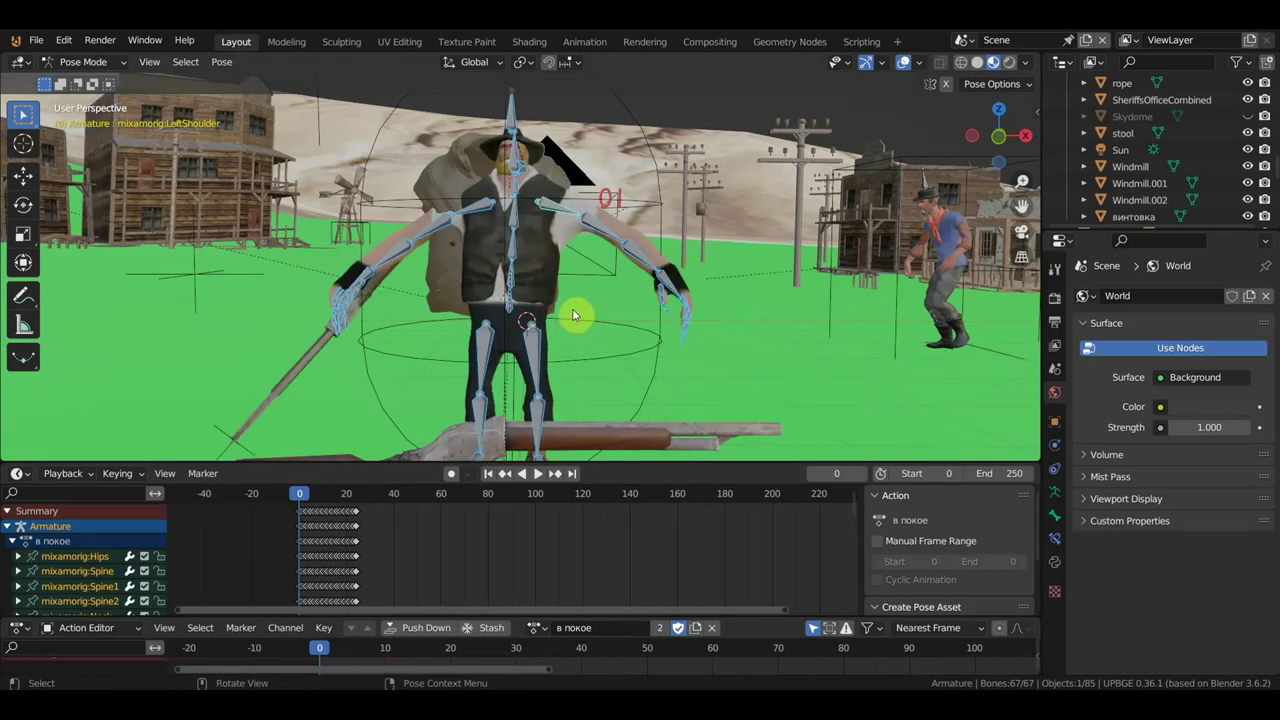
click(98, 62)
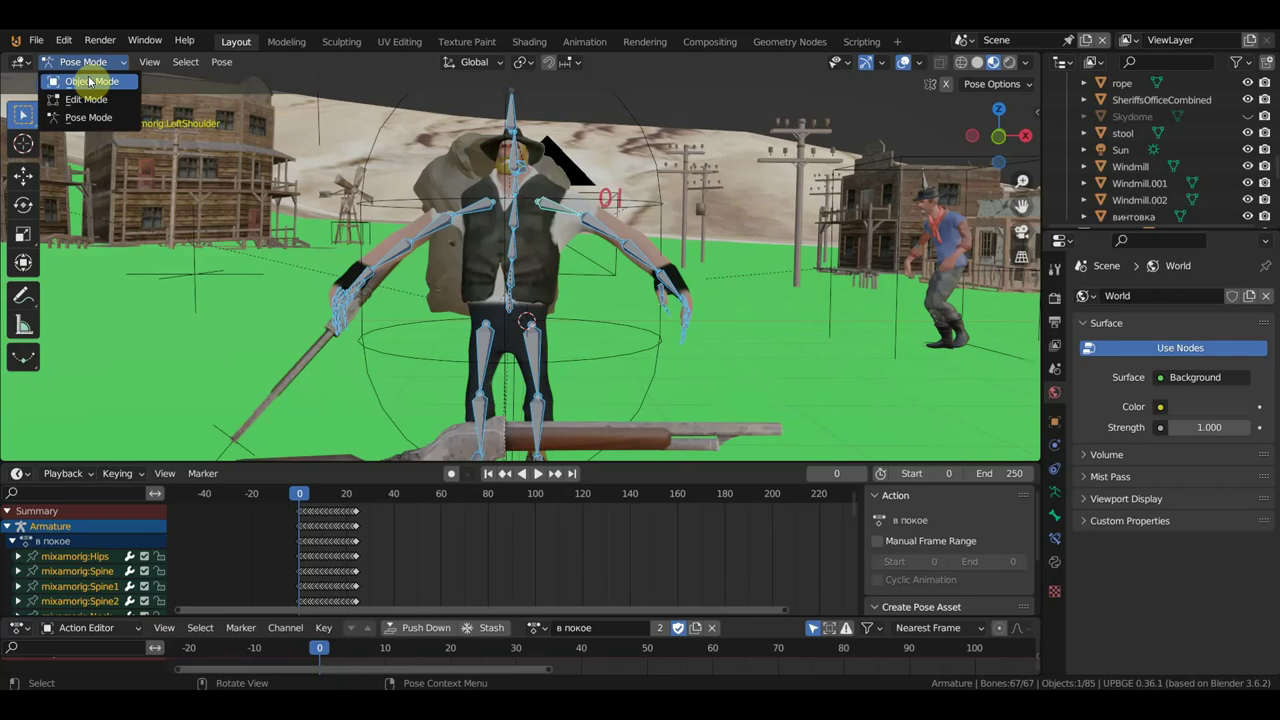
click(86, 80)
Select the coat, scale it down slightly and move it vertically.
click(538, 167)
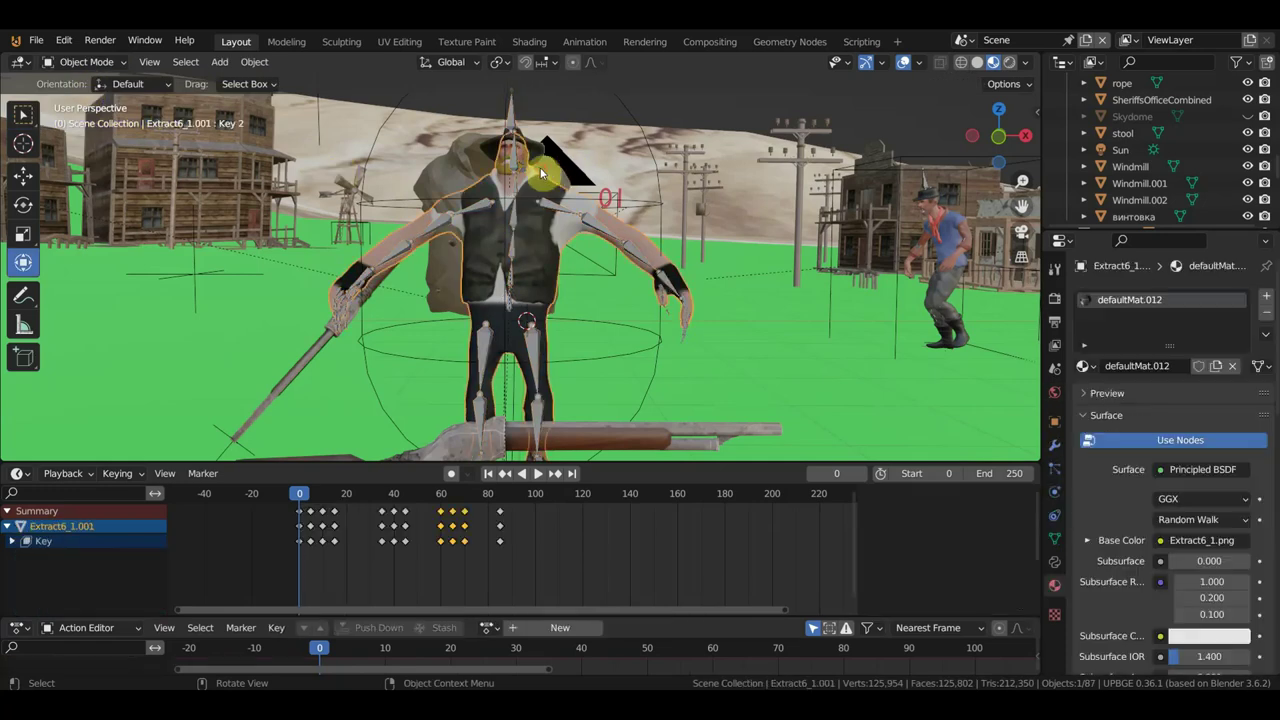
middle_drag(550, 165, 720, 263)
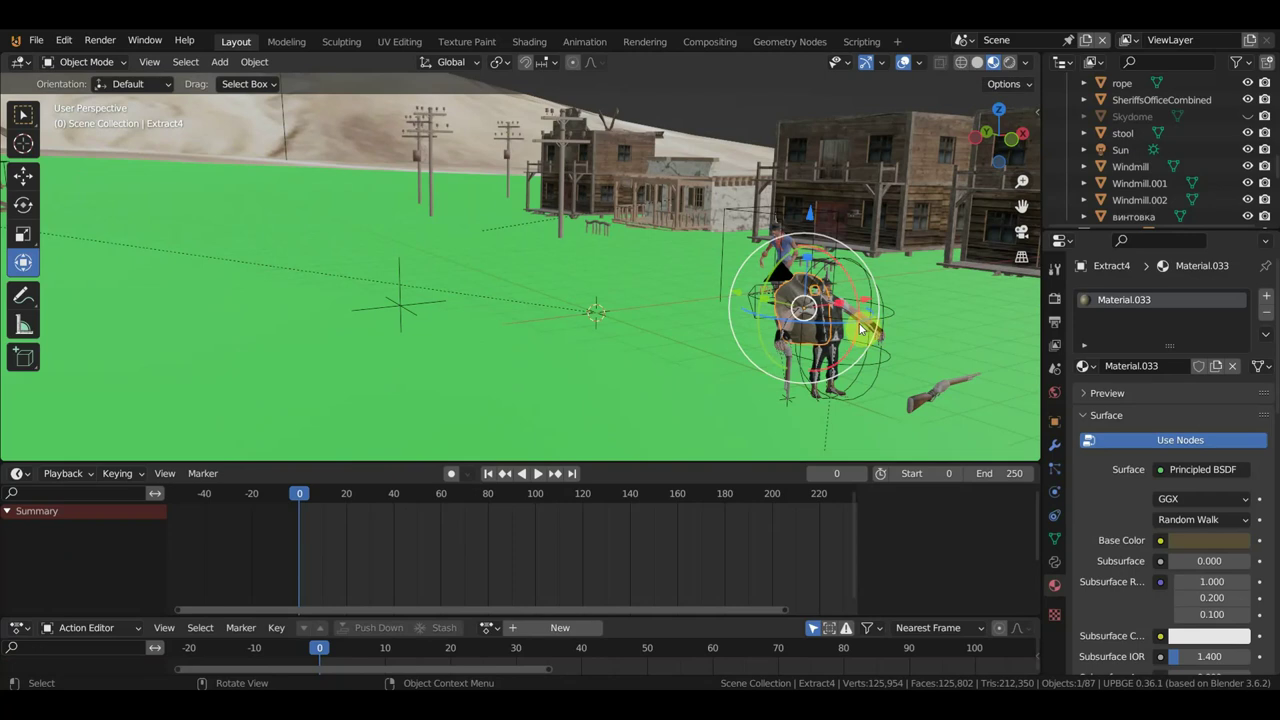
key(s)
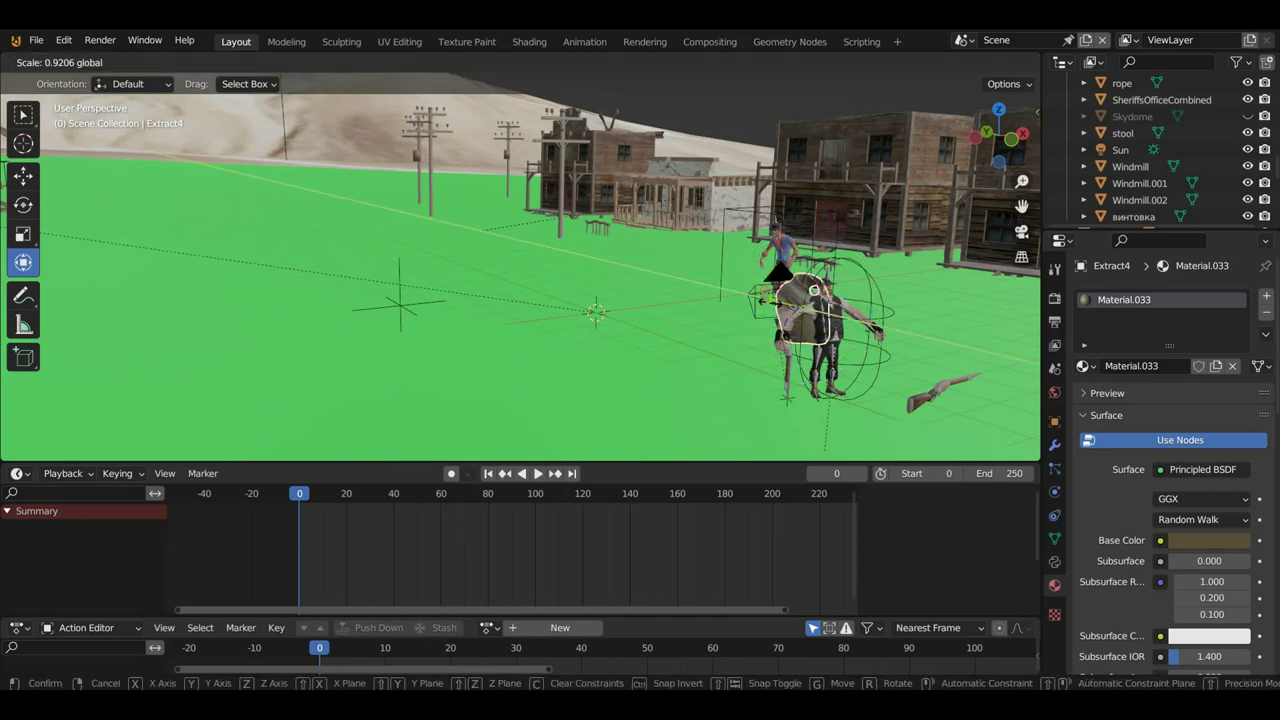
click(762, 299)
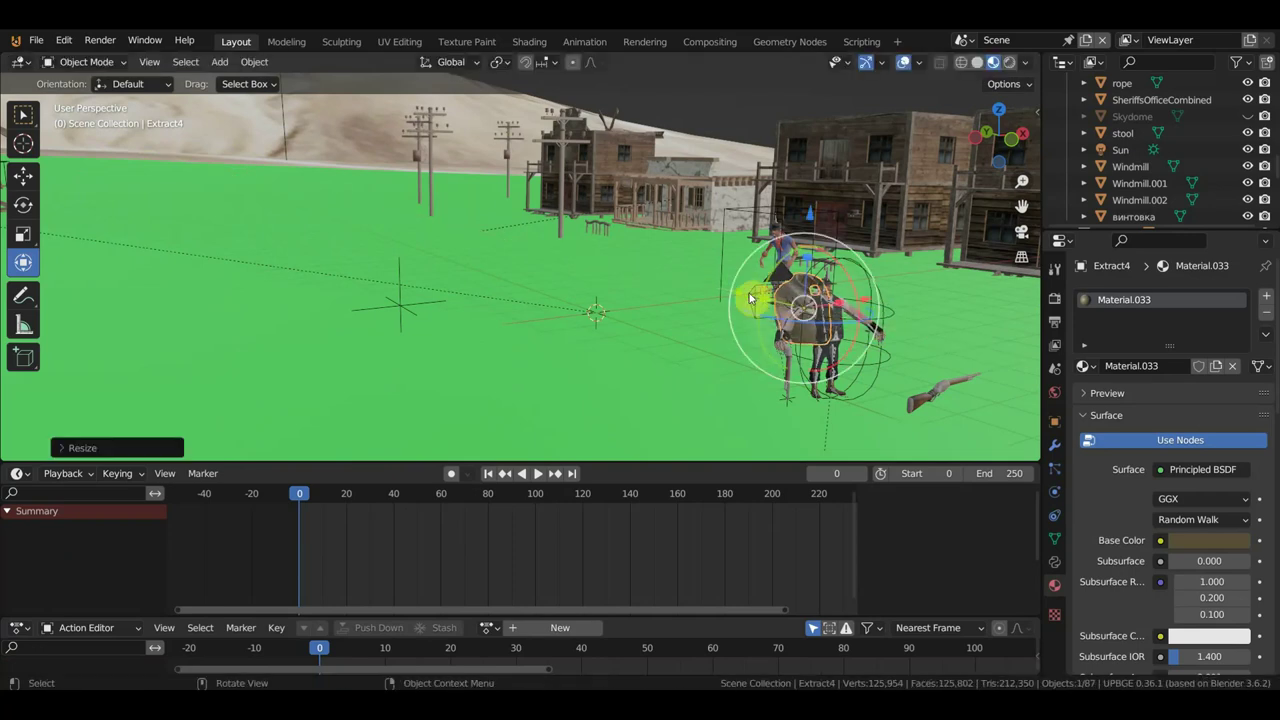
key(g)
key(z)
click(764, 305)
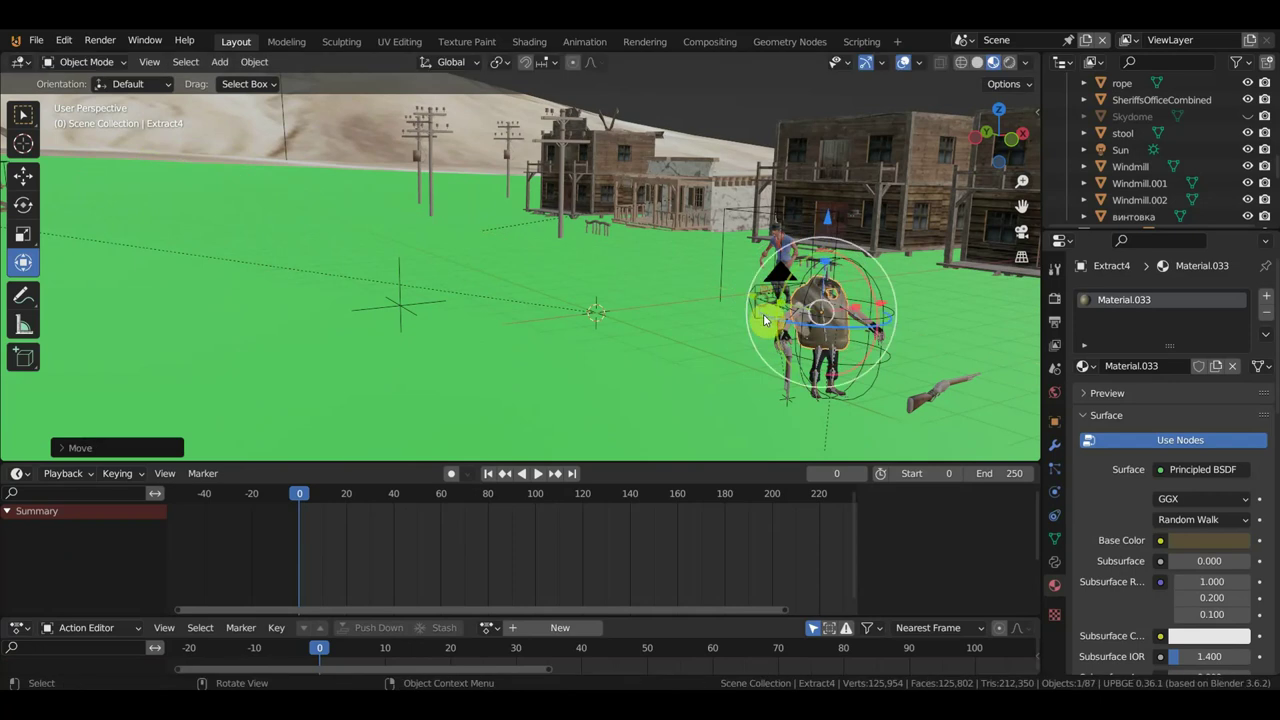
Shrink the coat further and reposition it over the cowboy.
middle_drag(886, 392, 797, 373)
scroll(797, 373, up, 3)
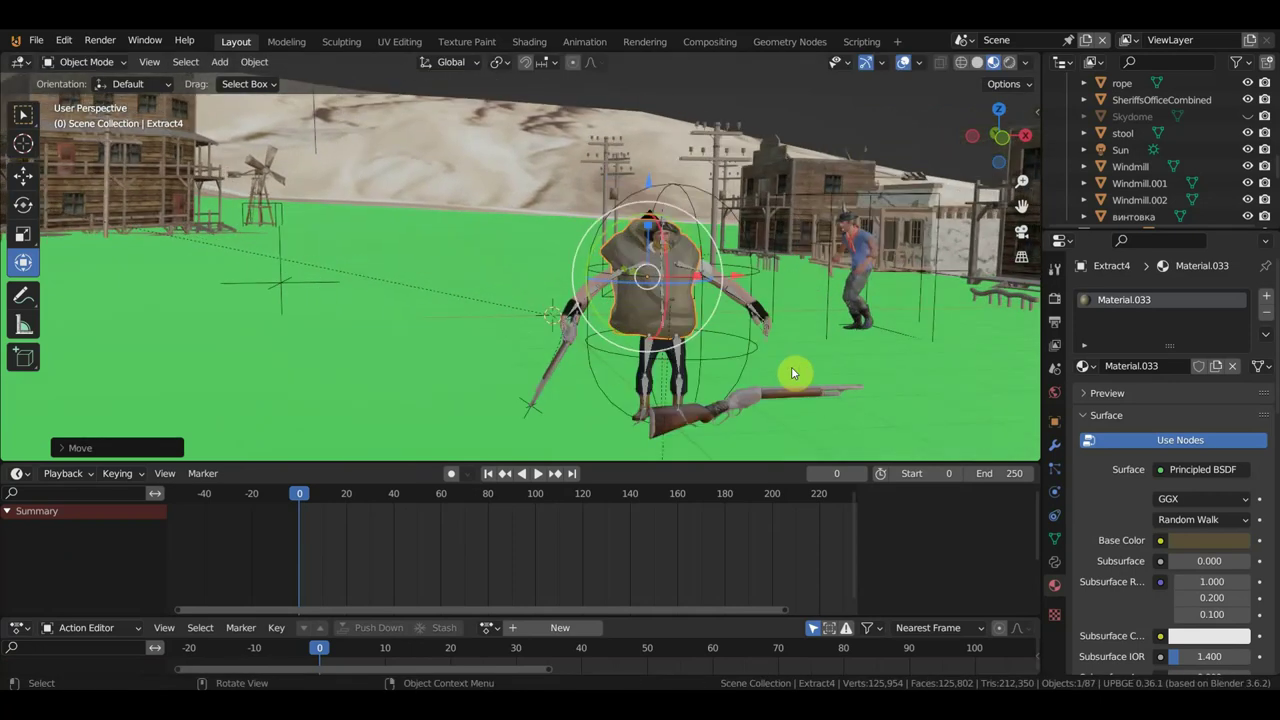
key(s)
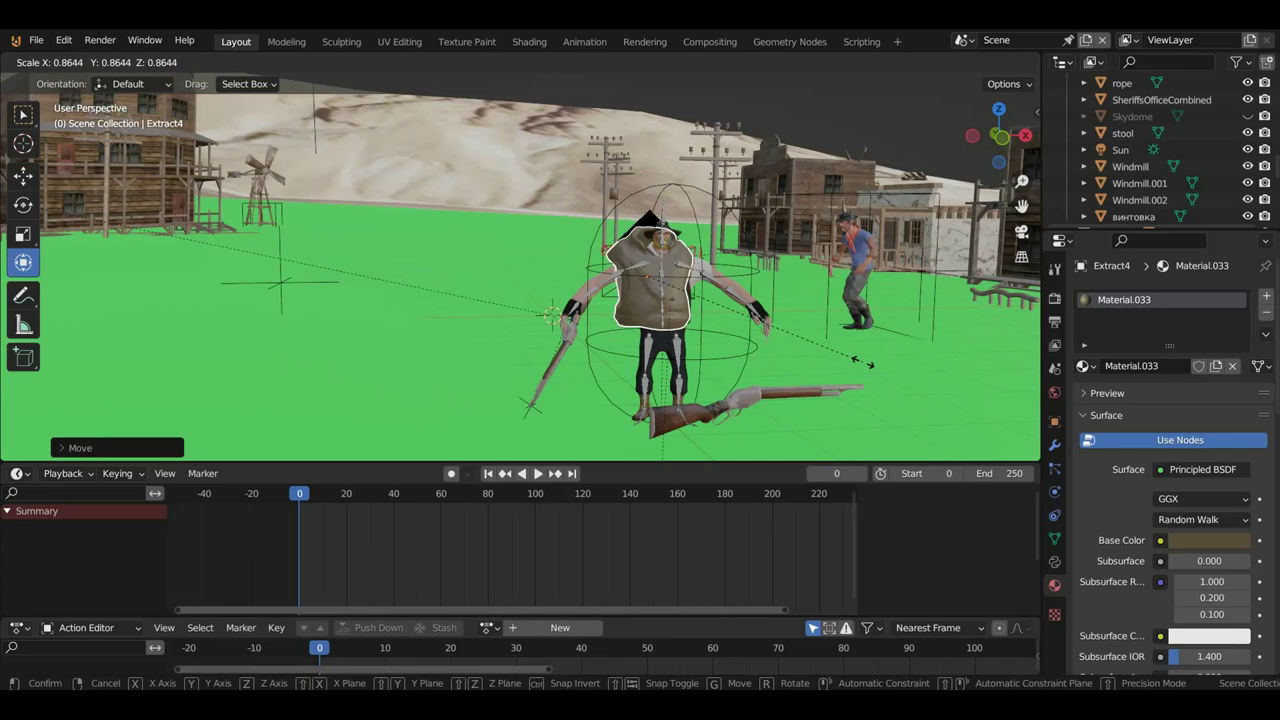
click(738, 306)
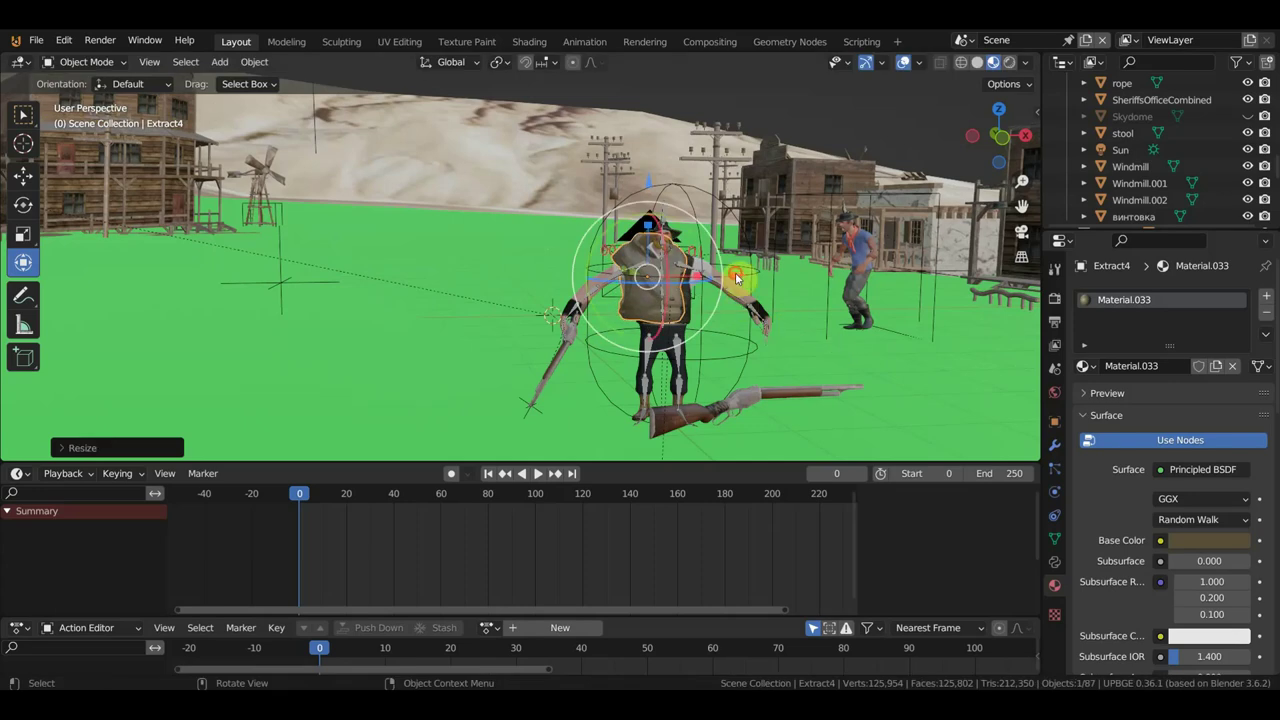
key(g)
click(738, 308)
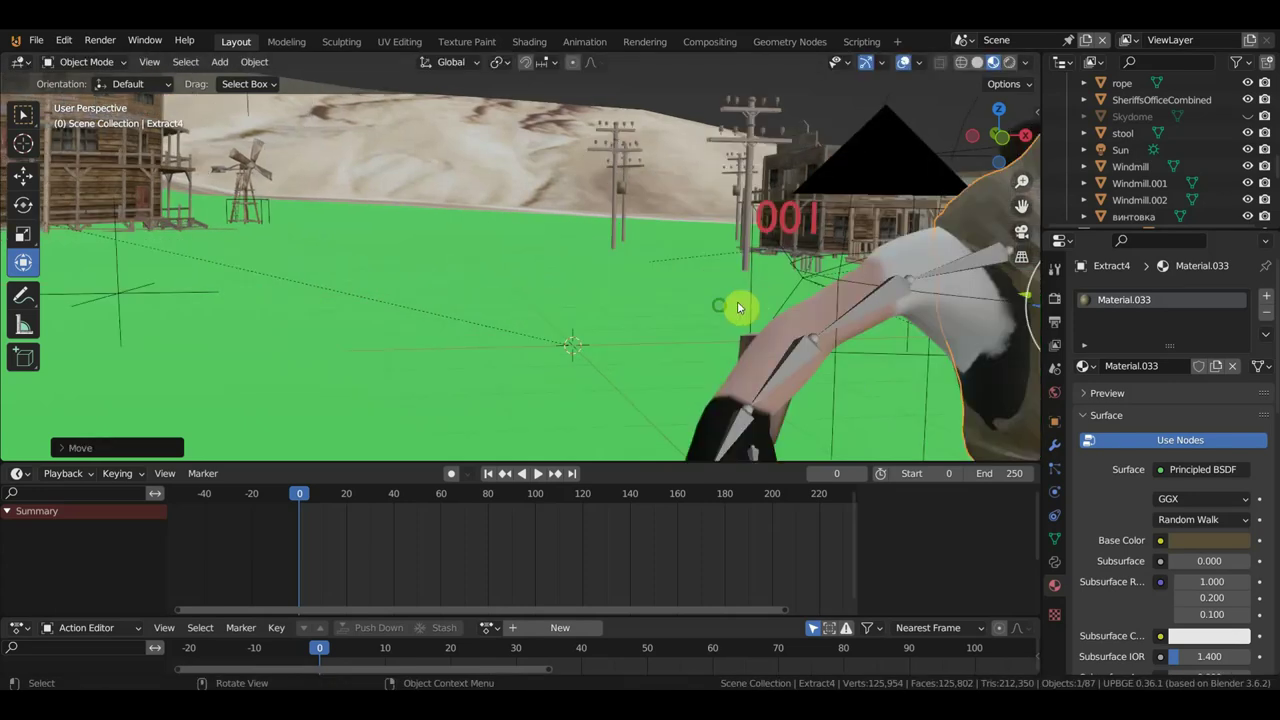
Frame the coat and fine-tune its height and X position from several angles.
key(KP_Decimal)
scroll(705, 304, down, 3)
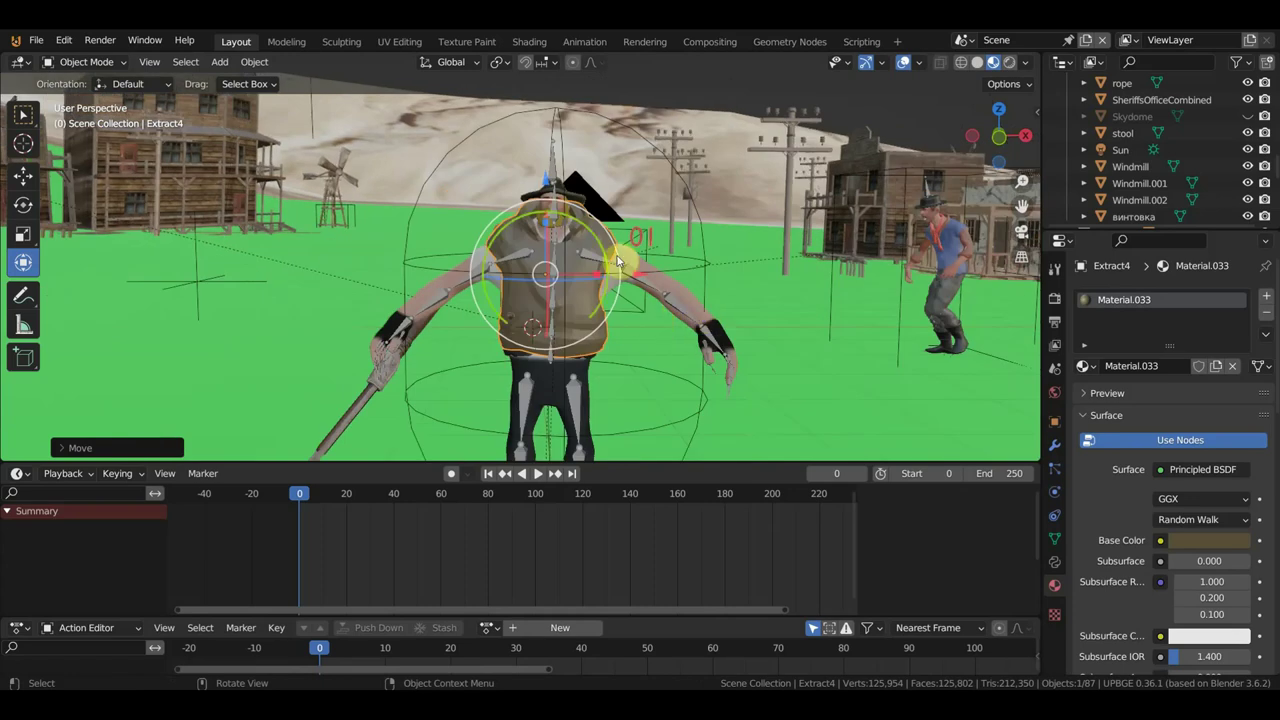
drag(548, 178, 545, 181)
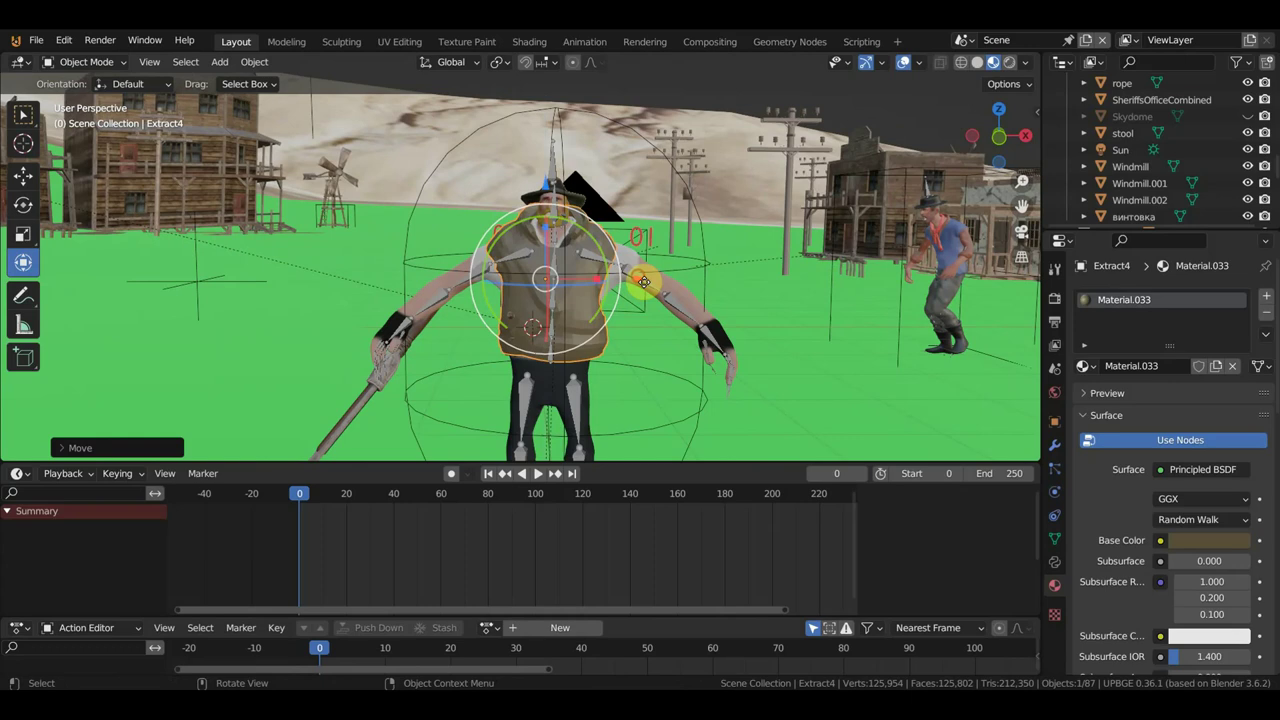
drag(643, 281, 633, 276)
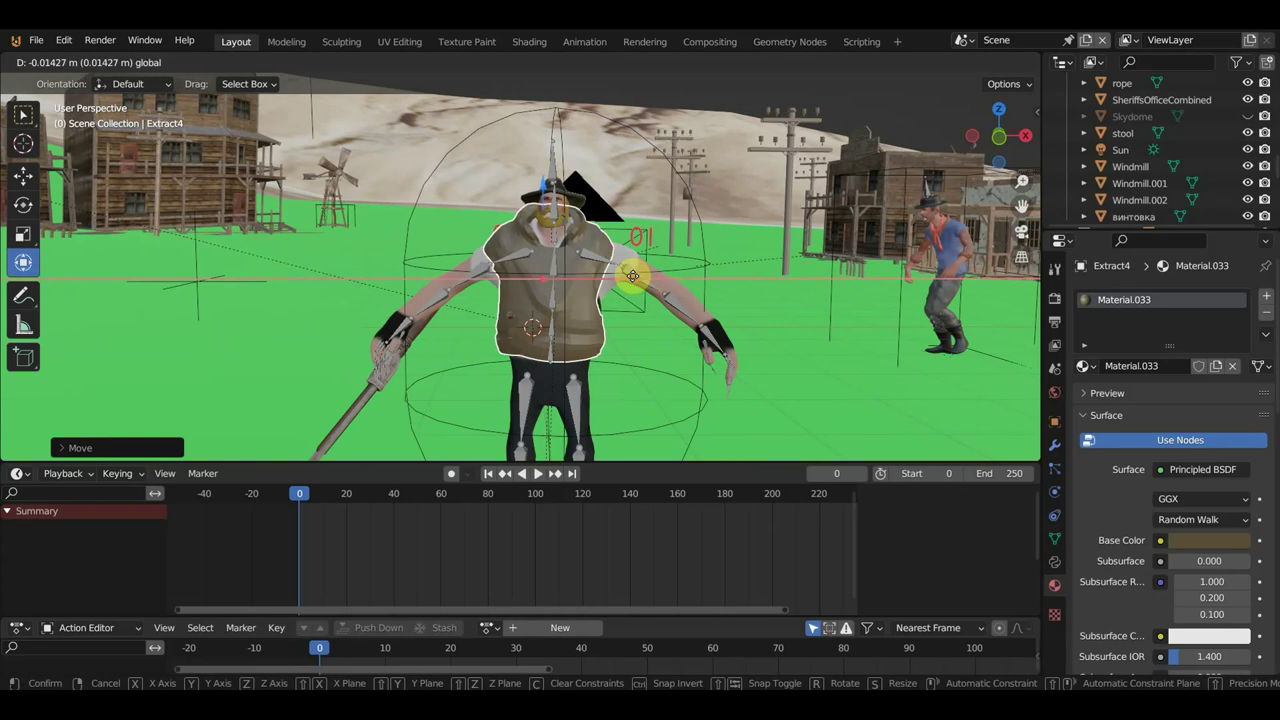
click(633, 281)
mouse_move(633, 281)
middle_down()
mouse_move(460, 311)
mouse_move(608, 337)
mouse_move(808, 334)
mouse_move(663, 308)
mouse_move(740, 319)
middle_up()
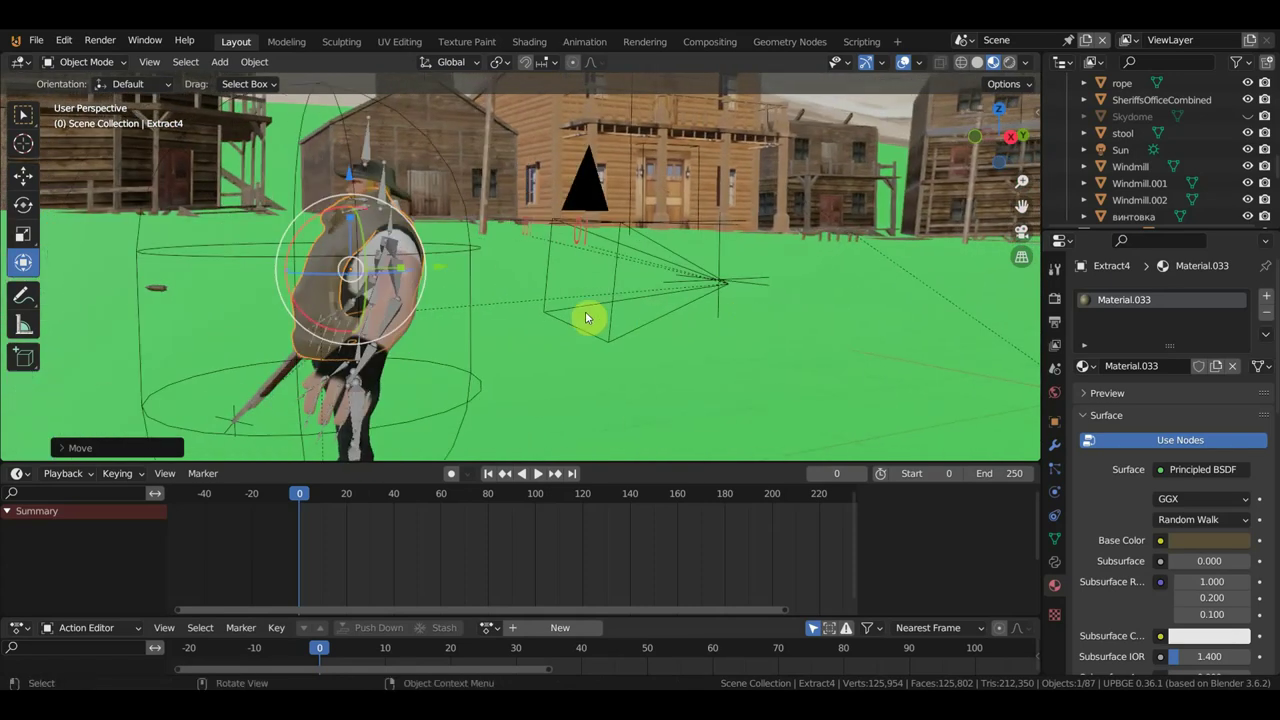
mouse_move(461, 288)
middle_down()
mouse_move(443, 311)
mouse_move(380, 323)
mouse_move(400, 331)
middle_up()
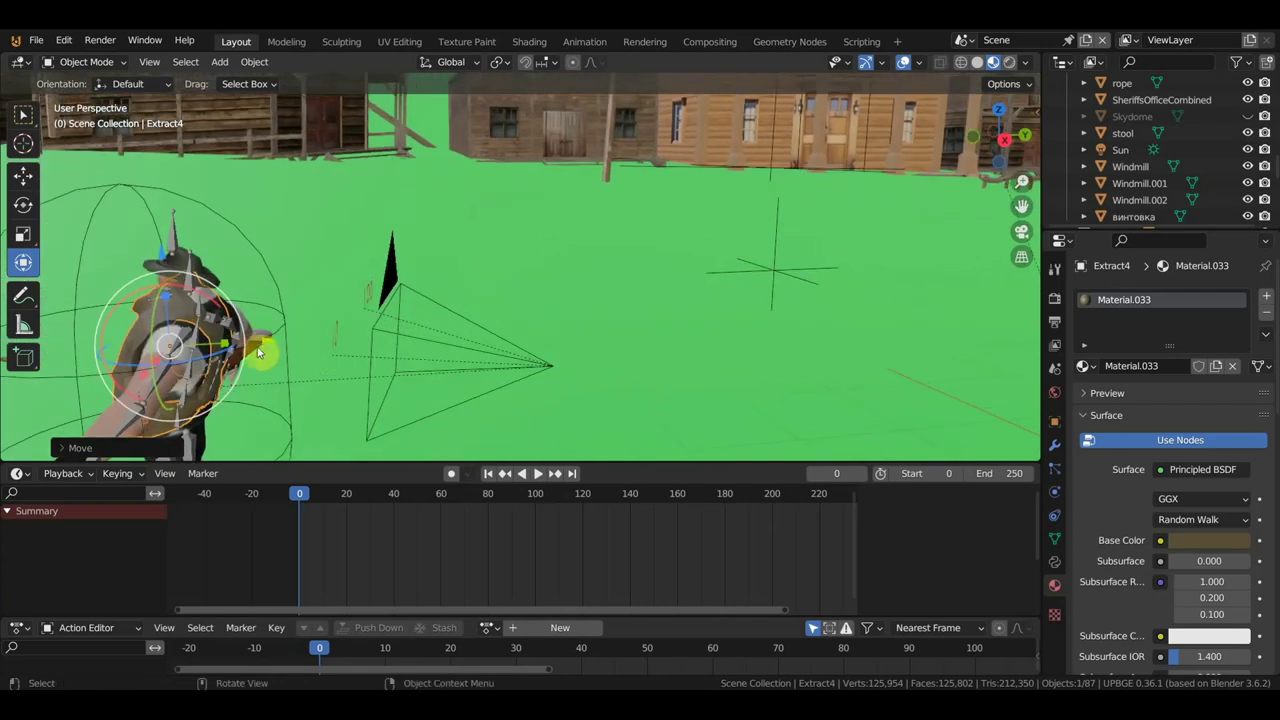
drag(268, 343, 280, 340)
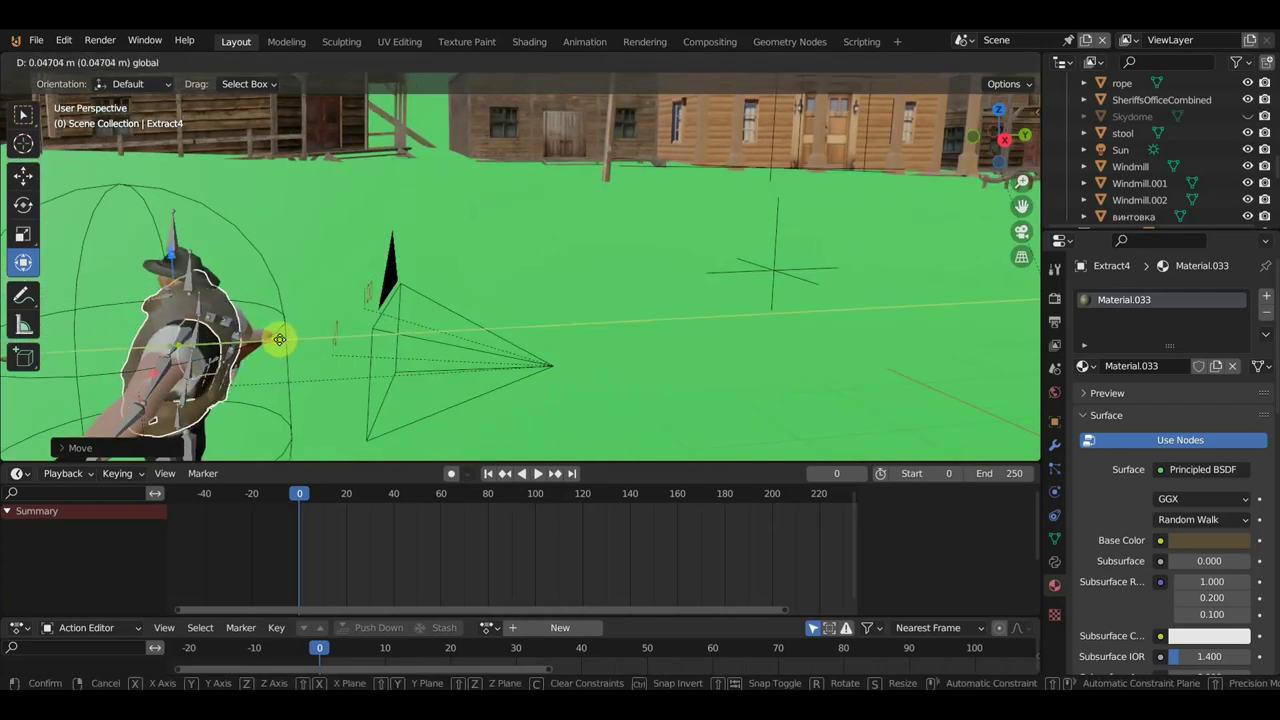
mouse_move(277, 339)
middle_down()
mouse_move(443, 349)
mouse_move(457, 337)
middle_up()
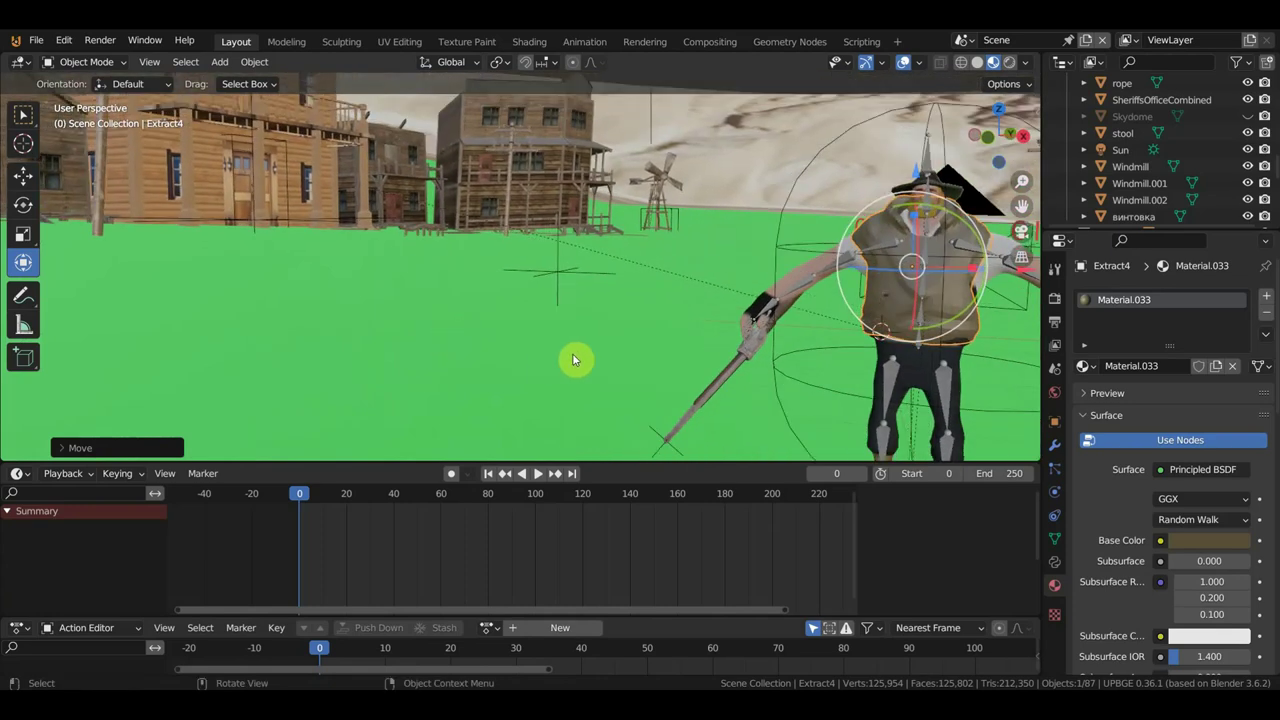
mouse_move(574, 360)
middle_down()
mouse_move(419, 355)
mouse_move(600, 329)
middle_up()
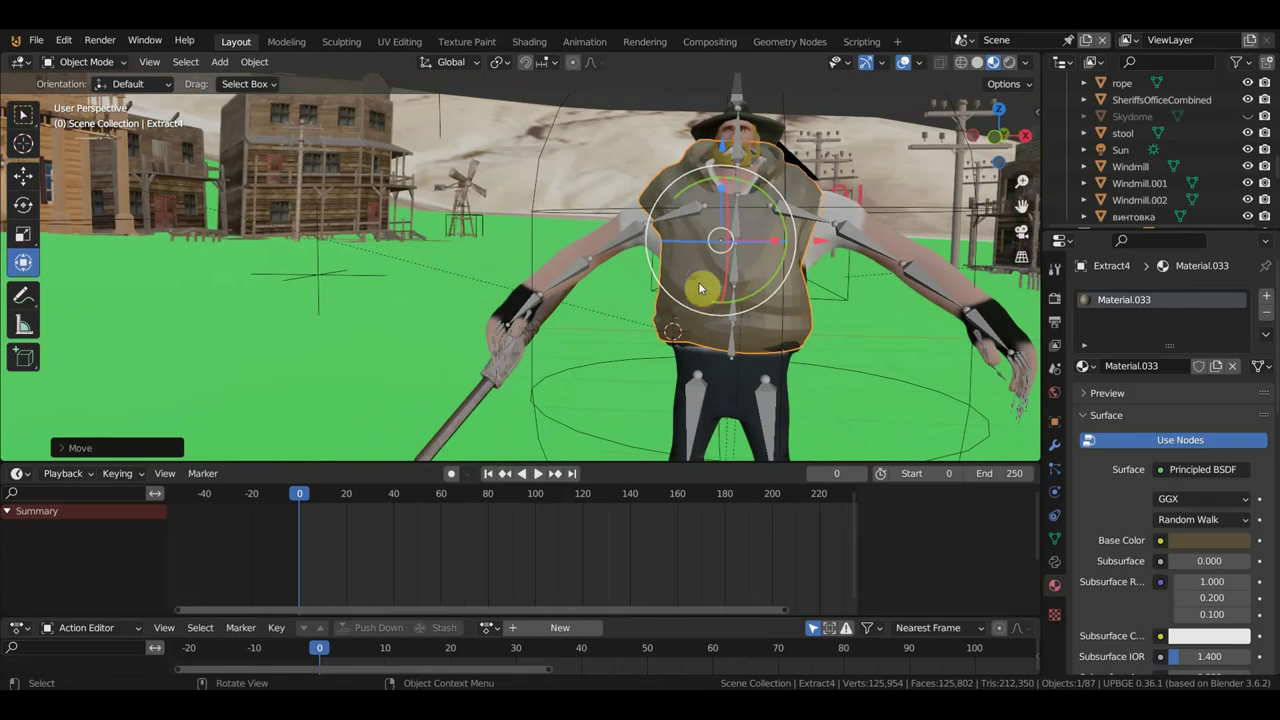
drag(821, 240, 826, 243)
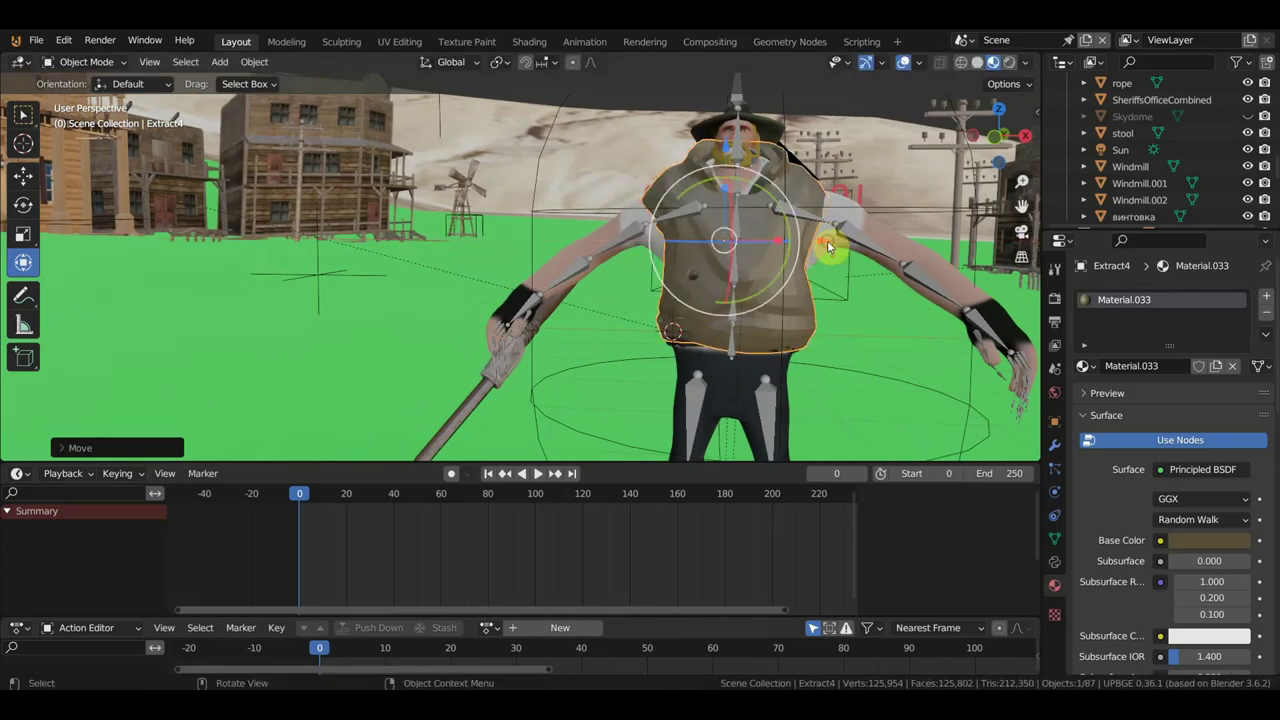
Shade the vest smooth and parent it to the cowboy's armature With Automatic Weights.
right_click(797, 316)
click(797, 316)
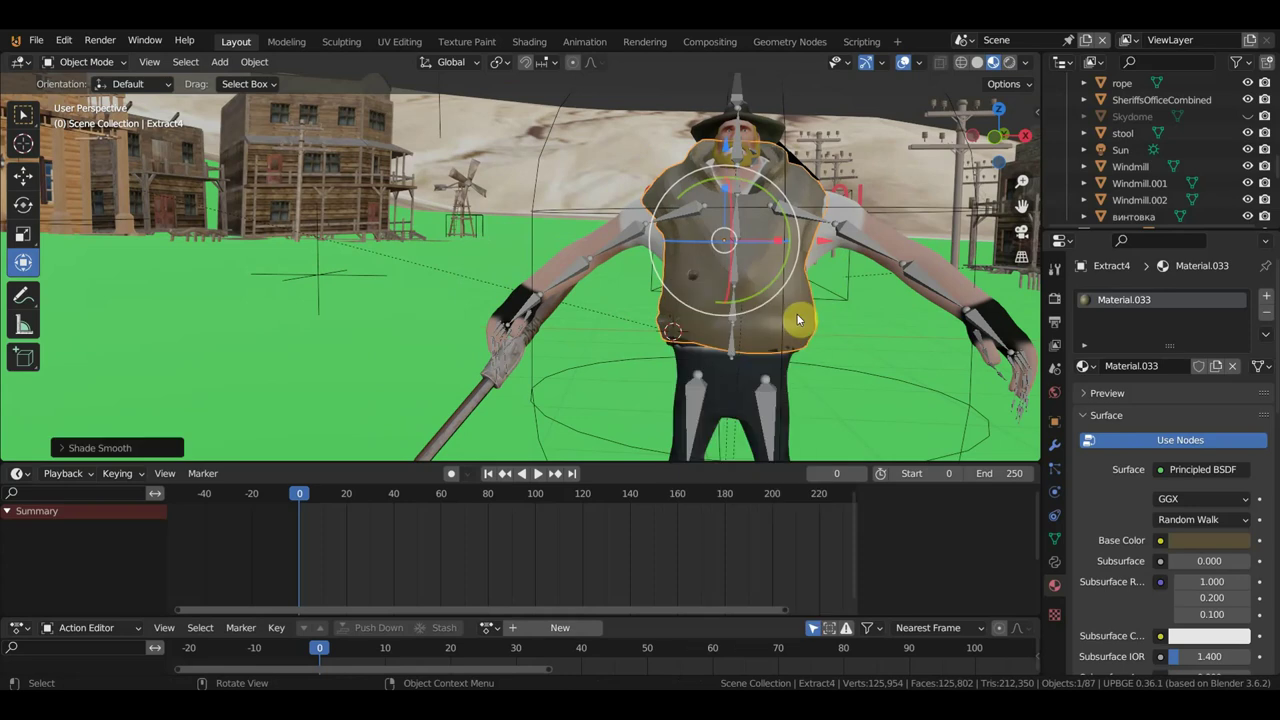
middle_drag(803, 291, 712, 313)
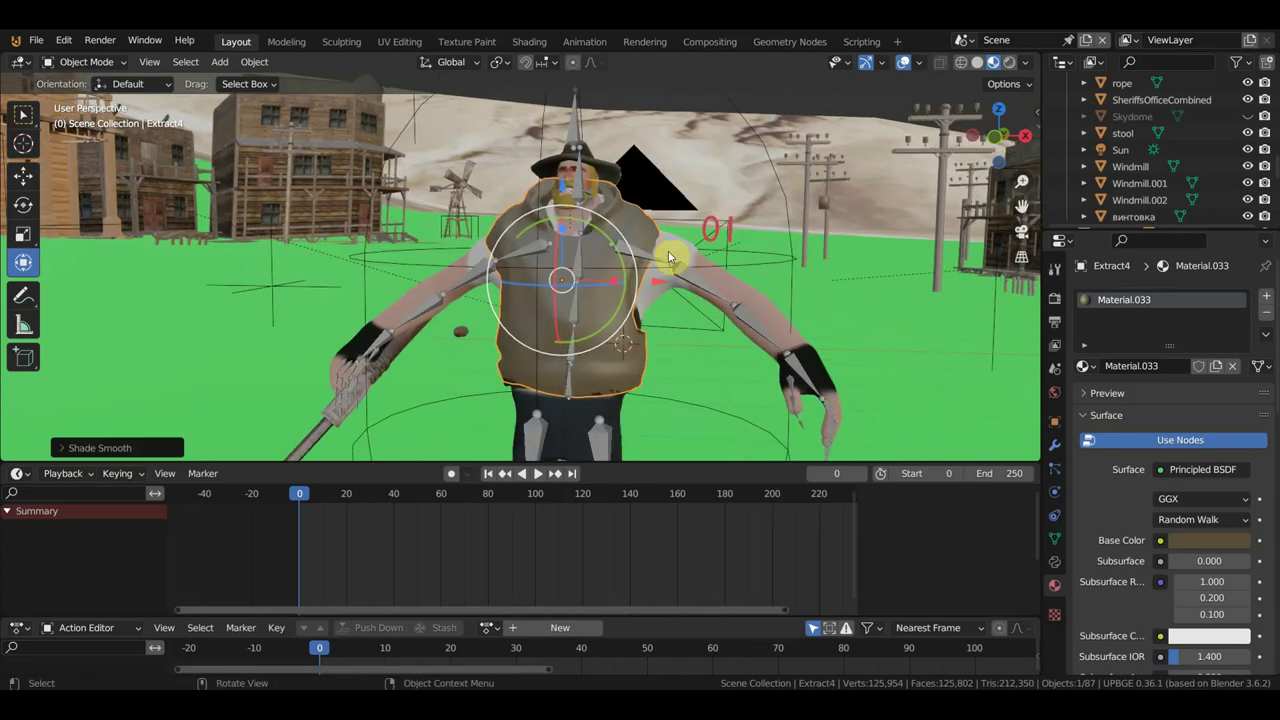
click(686, 279)
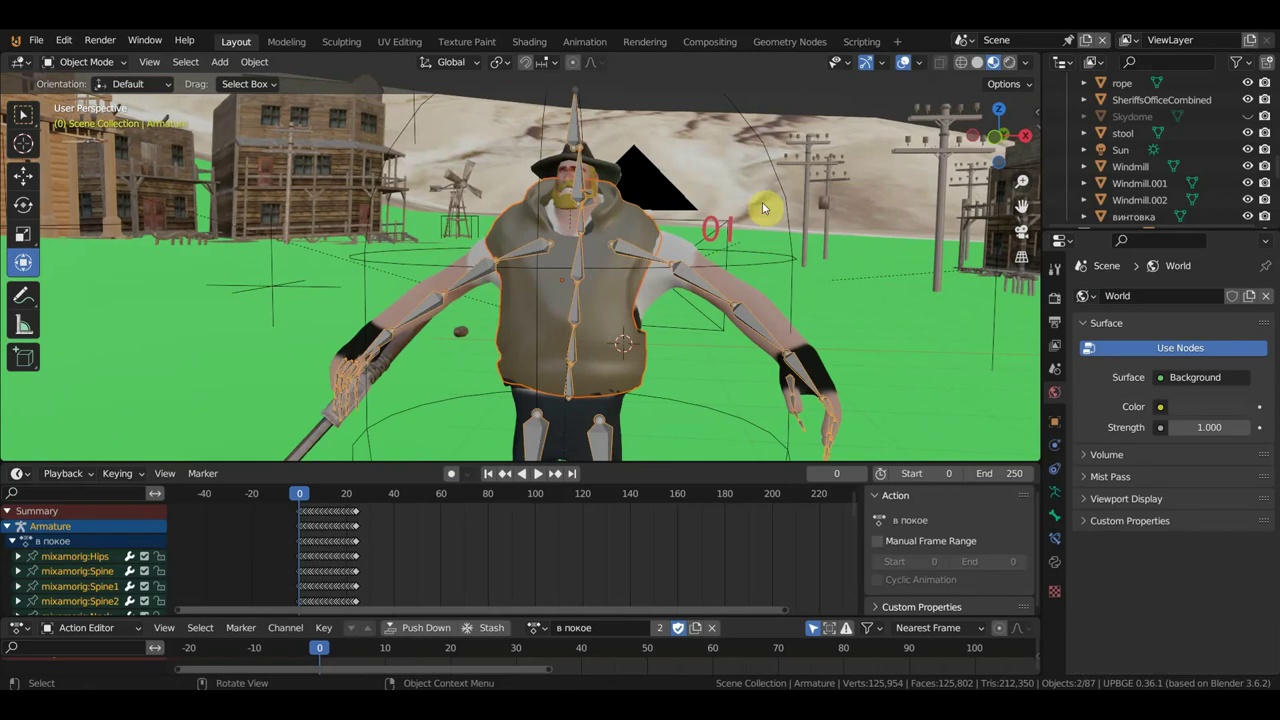
key(ctrl+p)
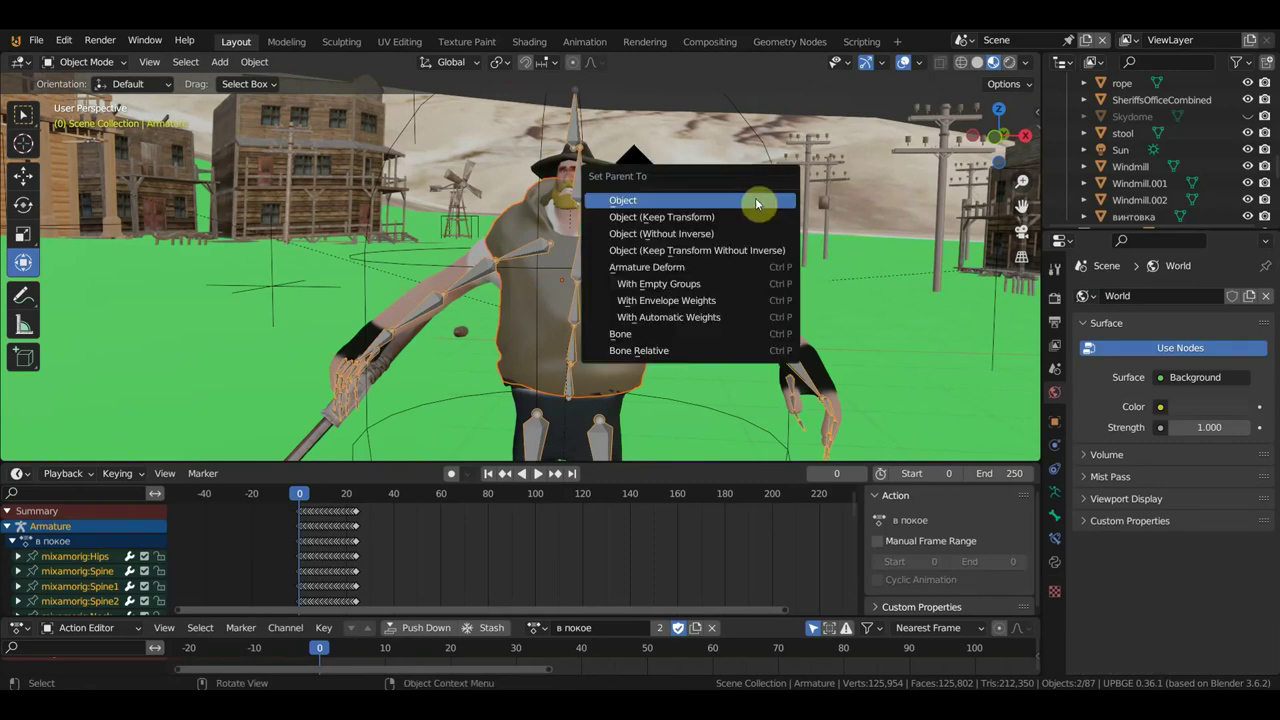
click(689, 318)
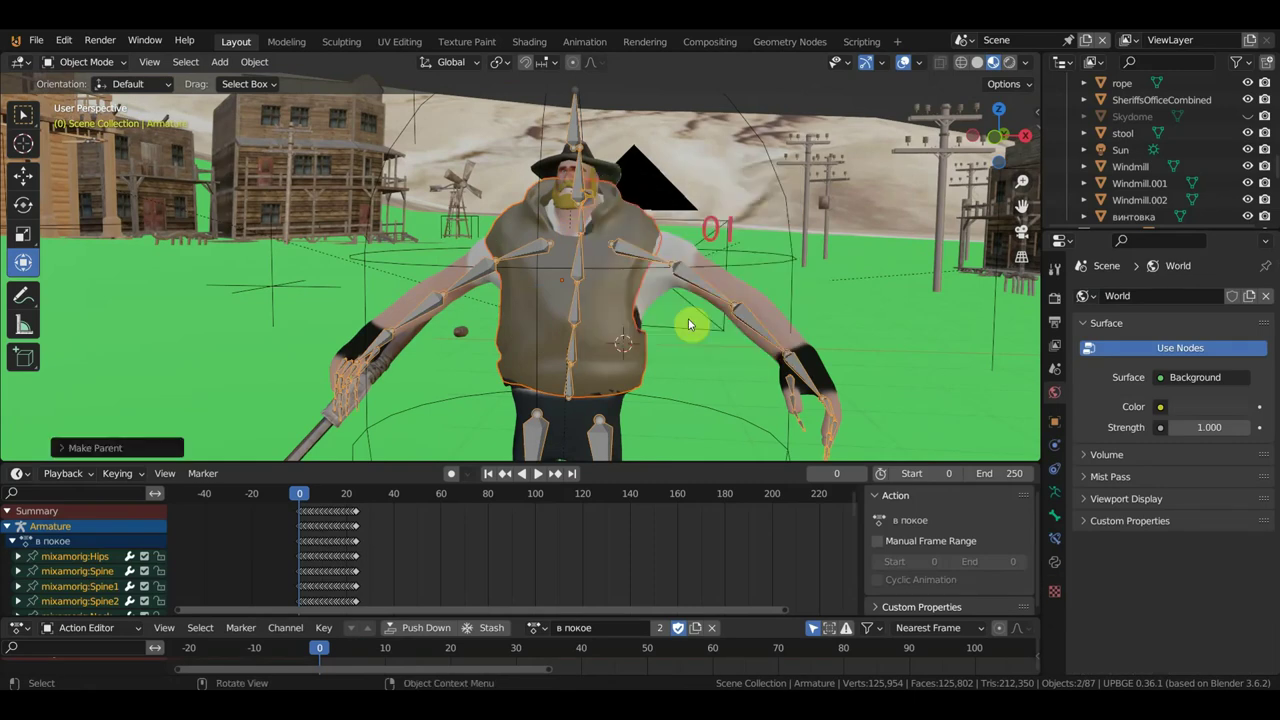
Play the timeline to frame 10 and orbit to check the vest follows the rifle pose.
key(space)
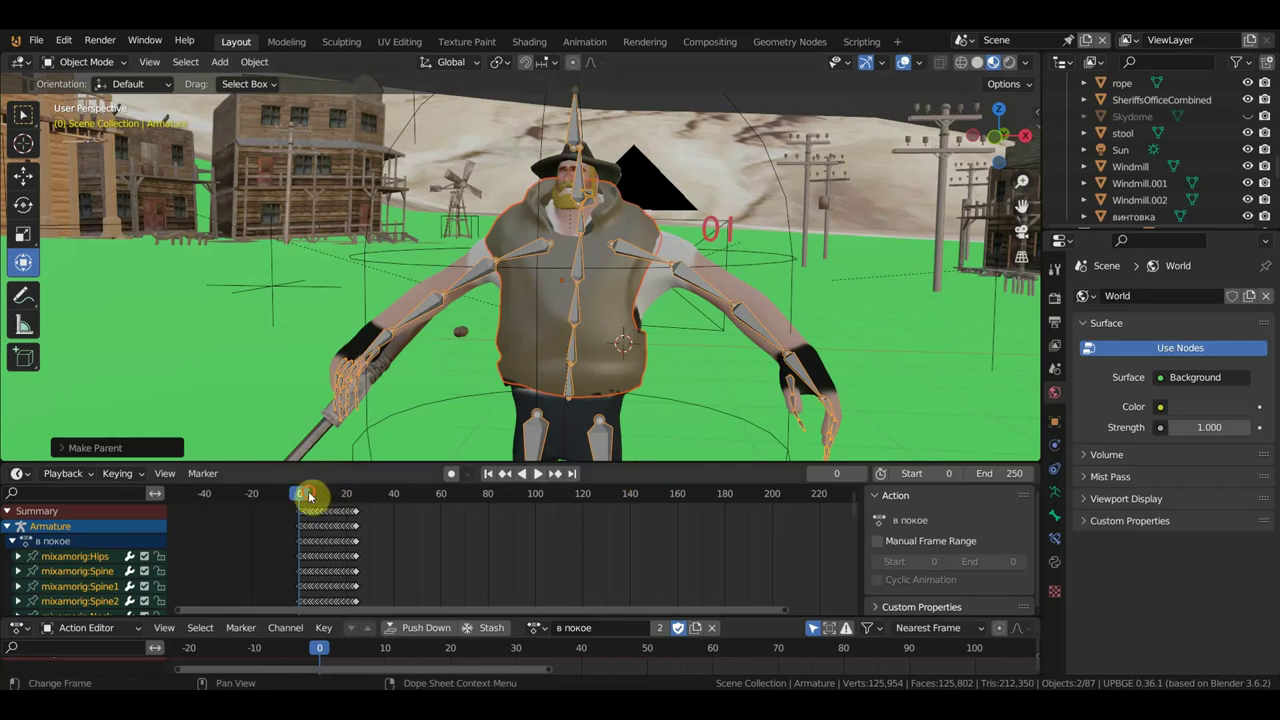
click(323, 497)
middle_drag(515, 400, 560, 369)
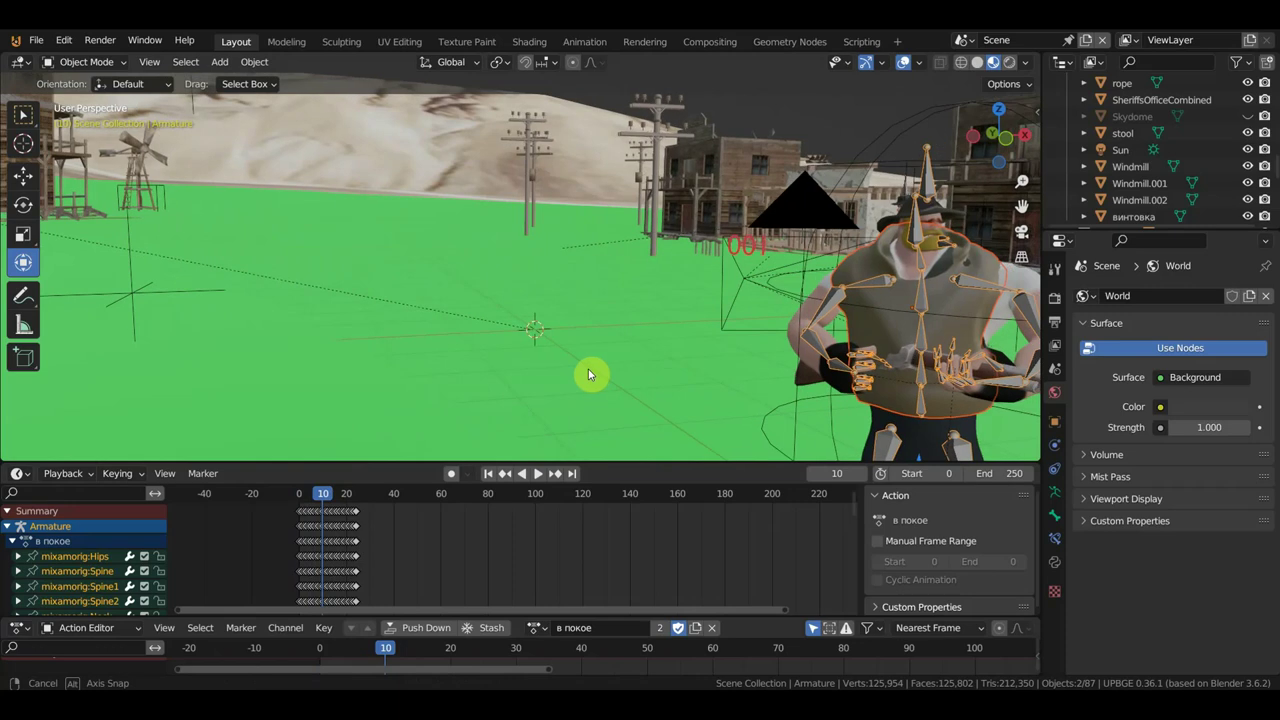
middle_drag(560, 369, 669, 339)
mouse_move(791, 334)
middle_down()
mouse_move(750, 332)
mouse_move(925, 345)
mouse_move(813, 315)
middle_up()
Nudge the Extract4 vest about -0.02 m along Y and inspect it from the front.
click(825, 299)
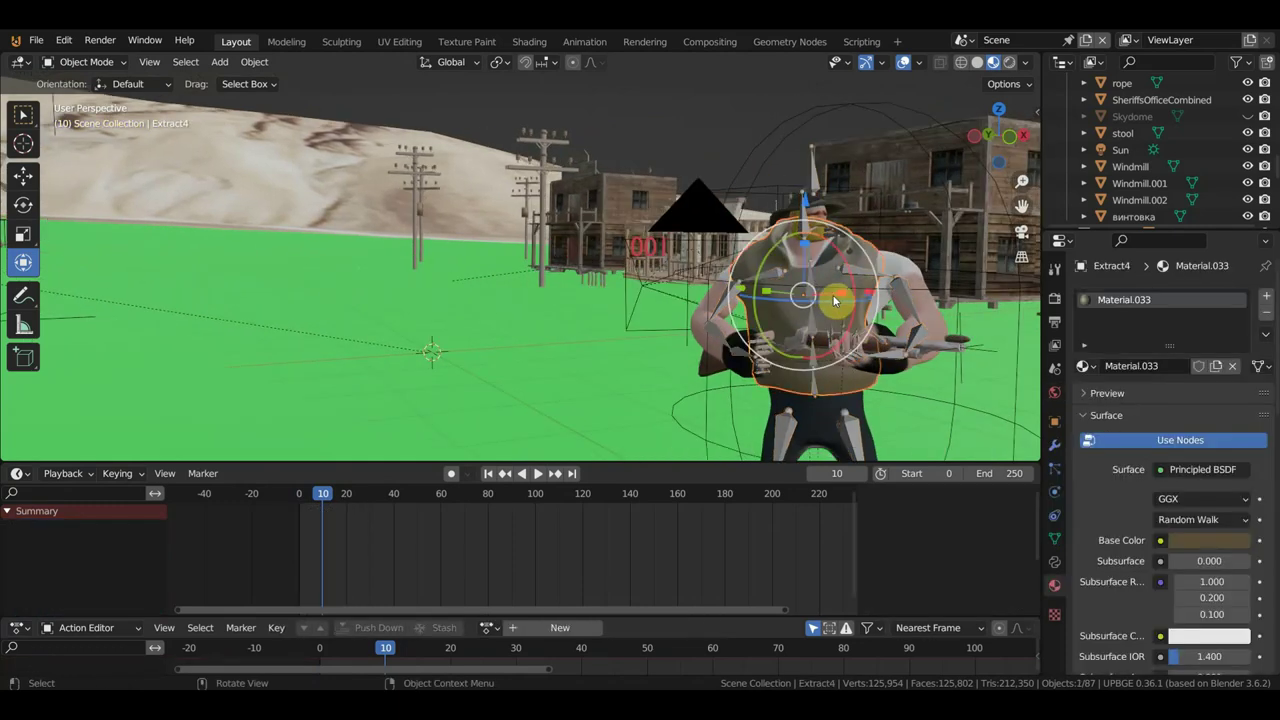
drag(762, 291, 747, 289)
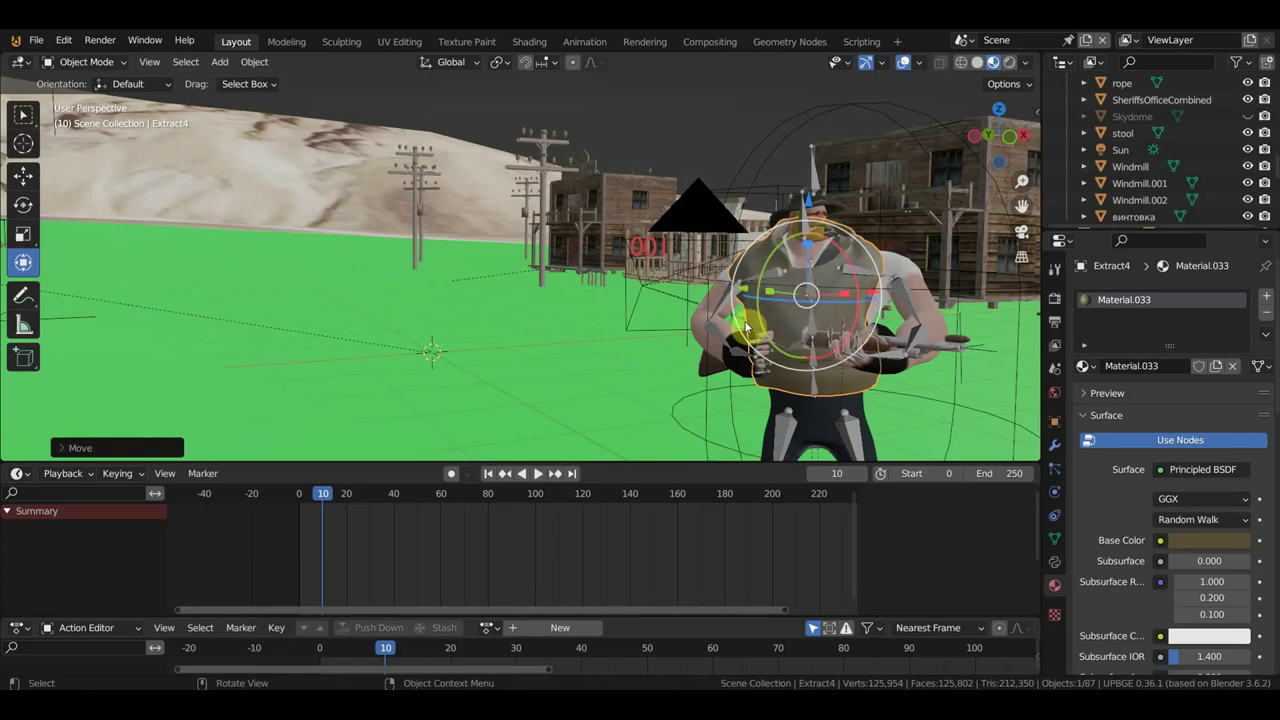
middle_drag(733, 330, 556, 337)
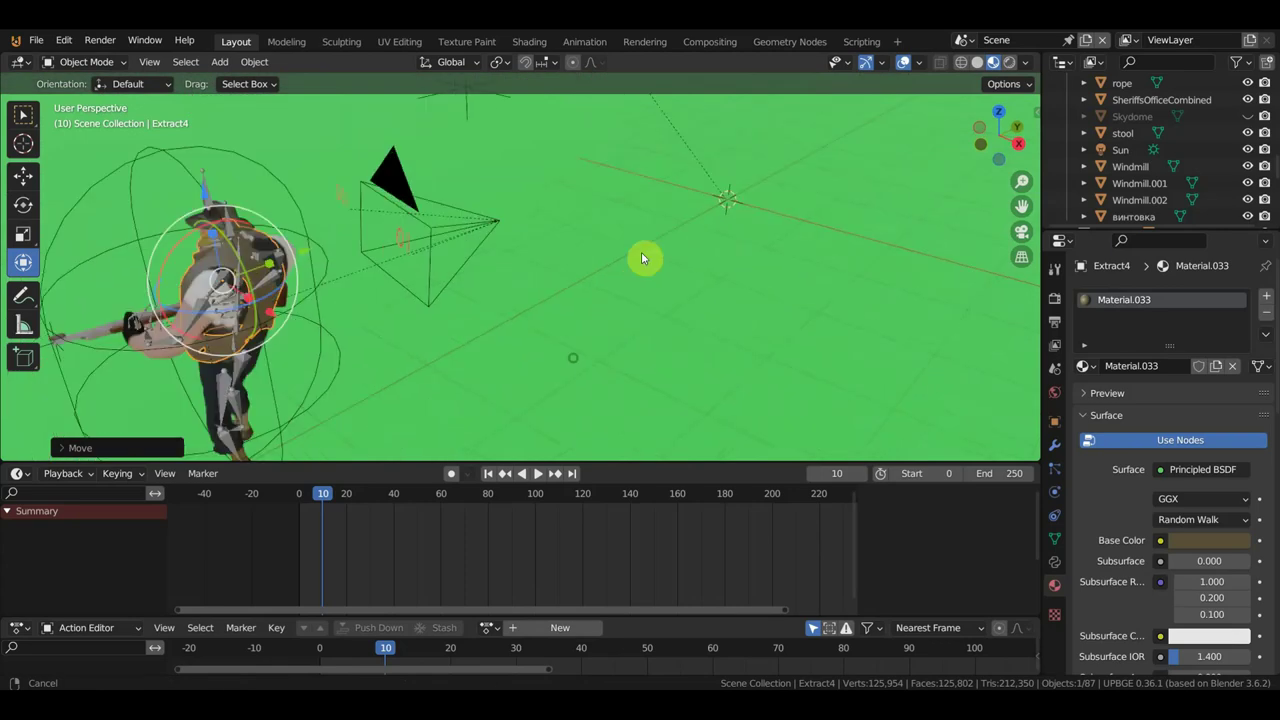
mouse_move(556, 337)
middle_down()
mouse_move(620, 275)
mouse_move(729, 277)
mouse_move(634, 340)
mouse_move(686, 275)
mouse_move(431, 271)
mouse_move(400, 334)
mouse_move(371, 334)
mouse_move(421, 351)
mouse_move(530, 328)
middle_up()
middle_drag(602, 264, 458, 438)
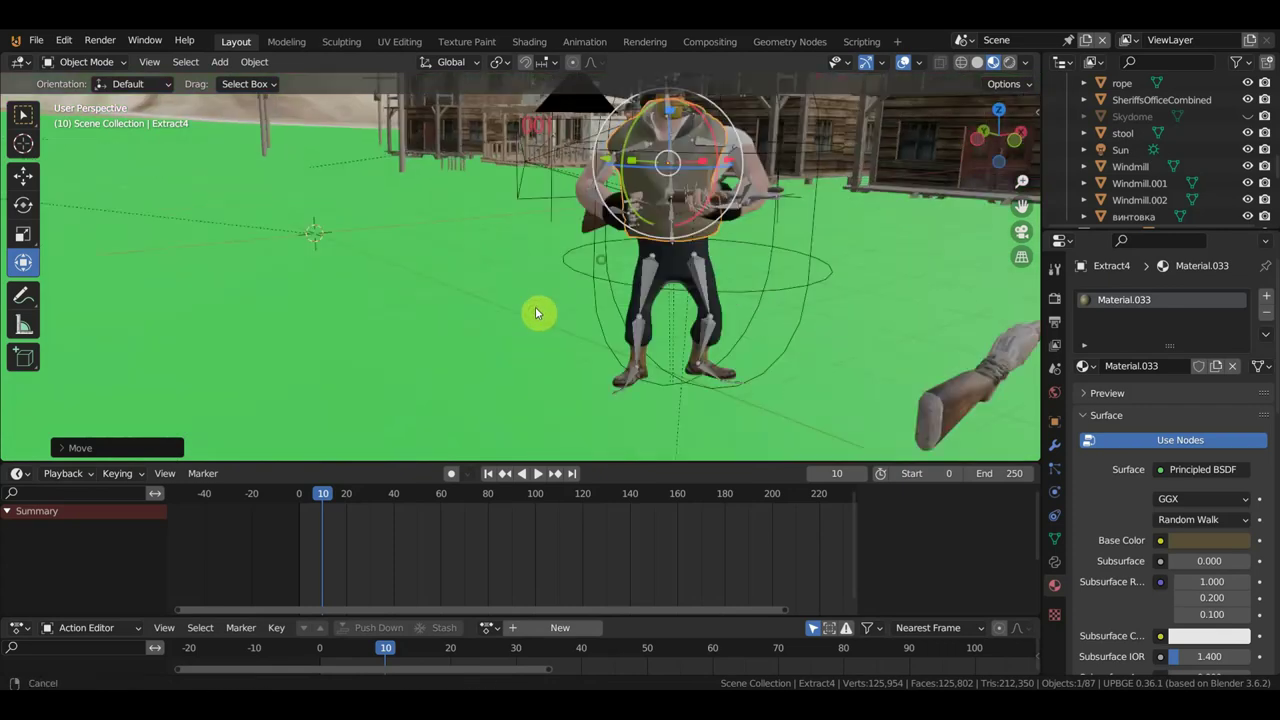
Change the vest's base colour to green.
click(1188, 545)
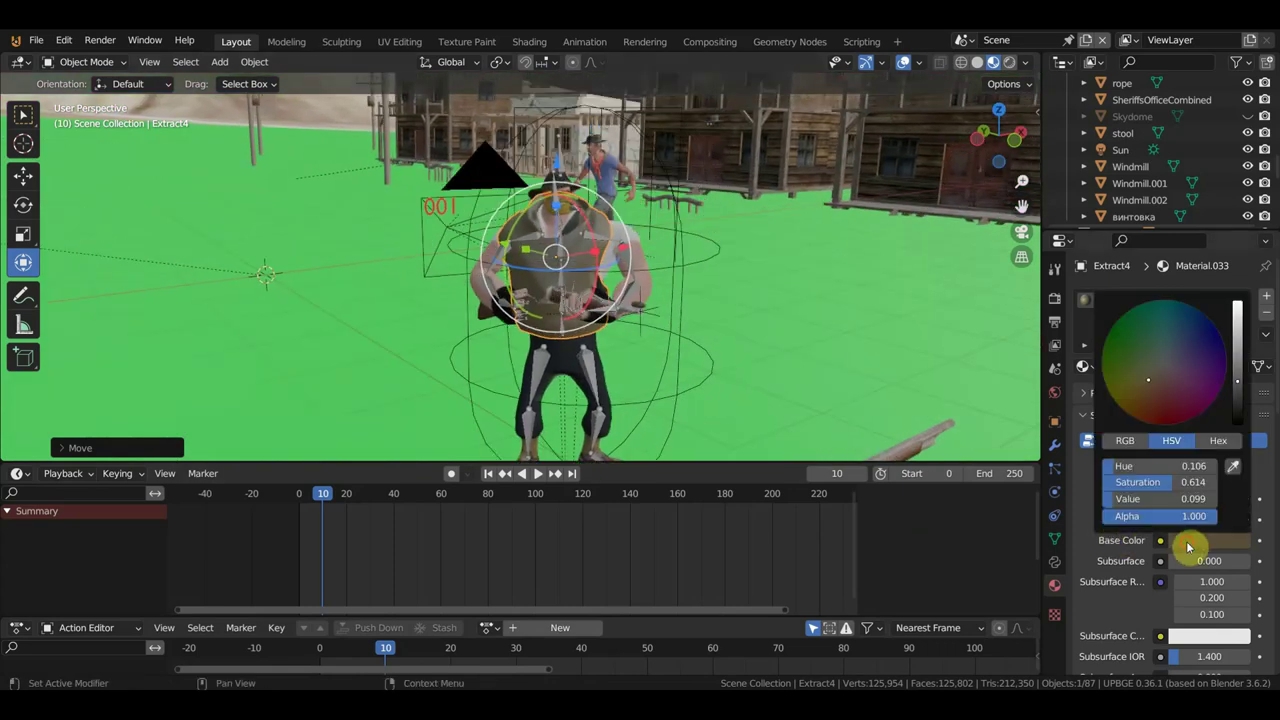
click(1129, 344)
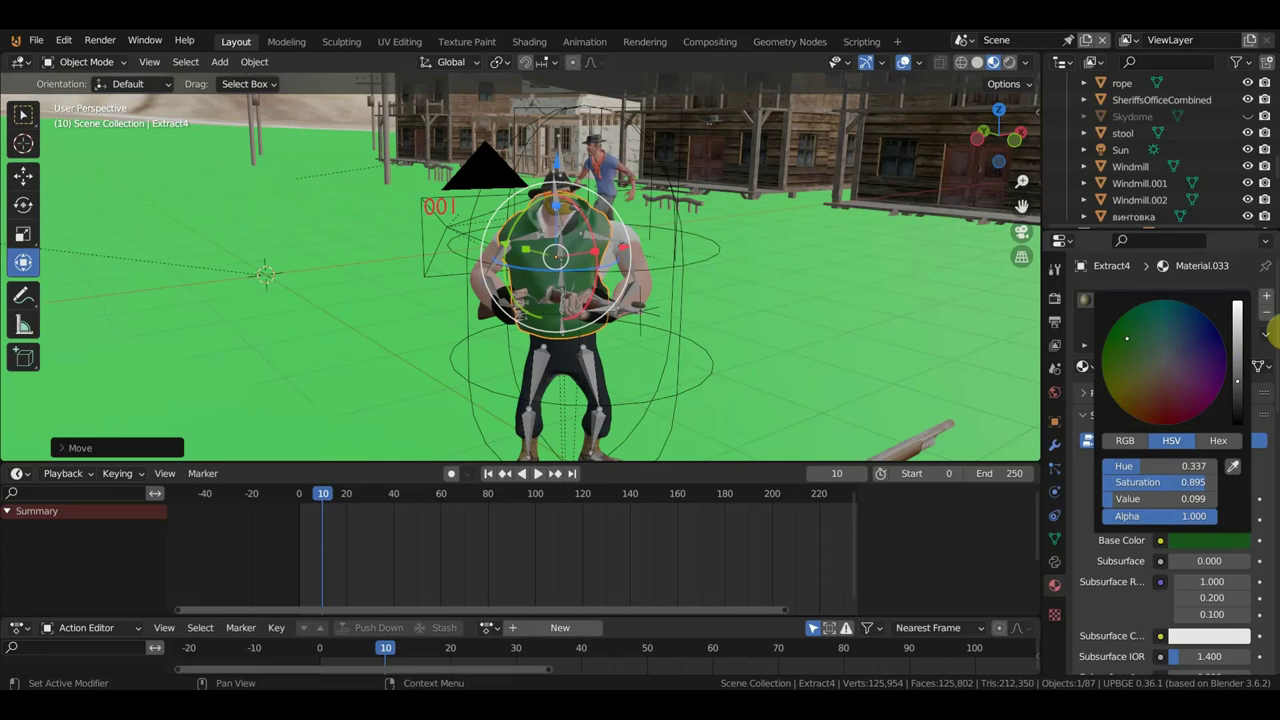
scroll(800, 380, up, 2)
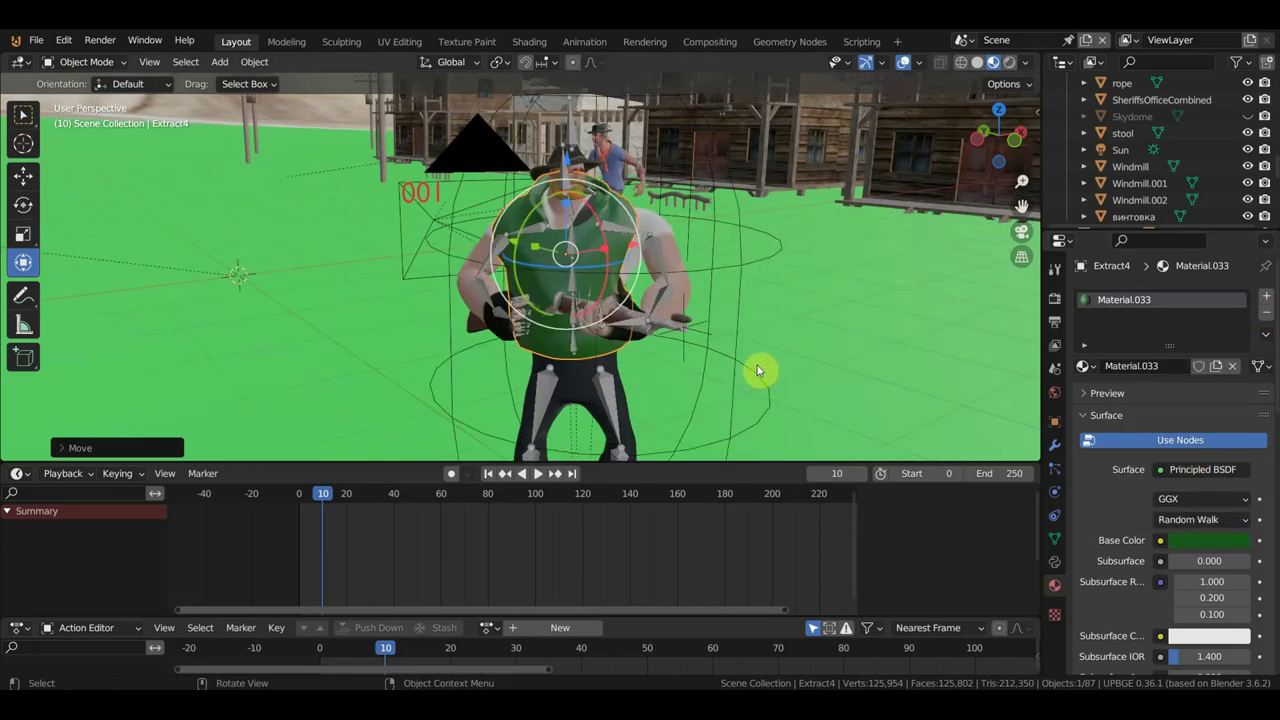
scroll(700, 335, up, 2)
Reposition the vest on the body and rotate it slightly to align with the torso.
middle_drag(707, 320, 721, 319)
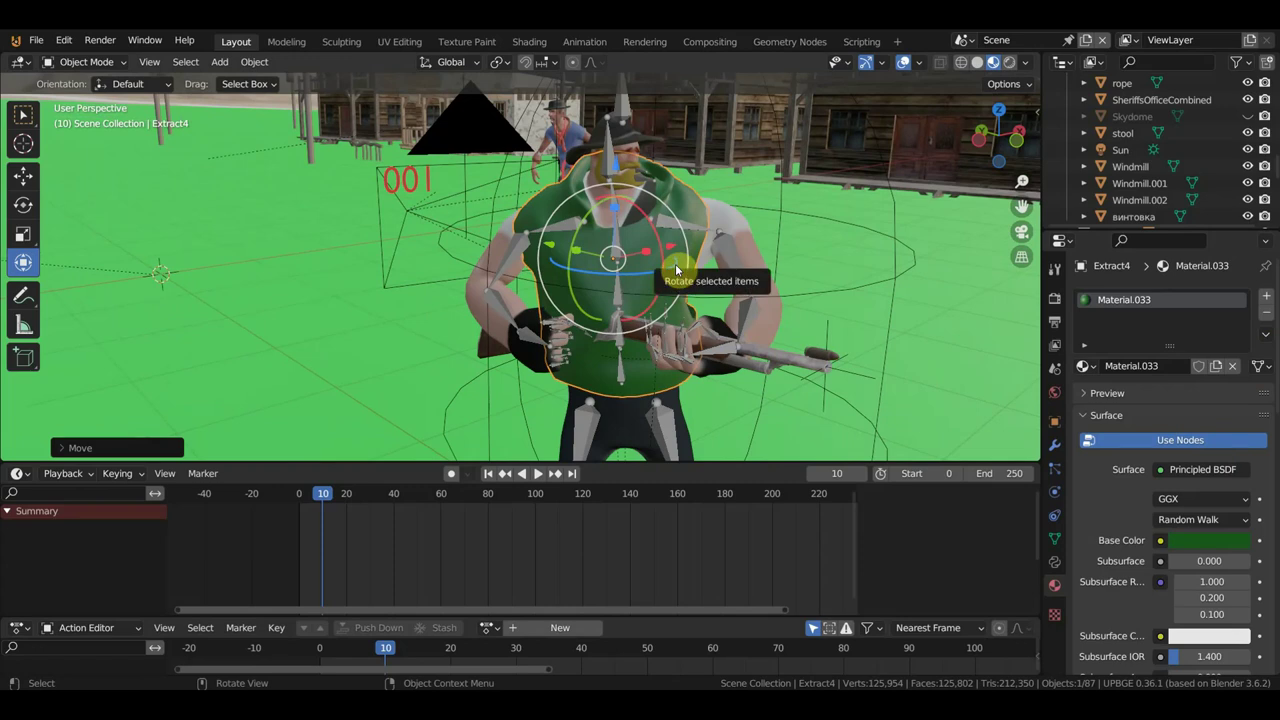
drag(675, 264, 680, 265)
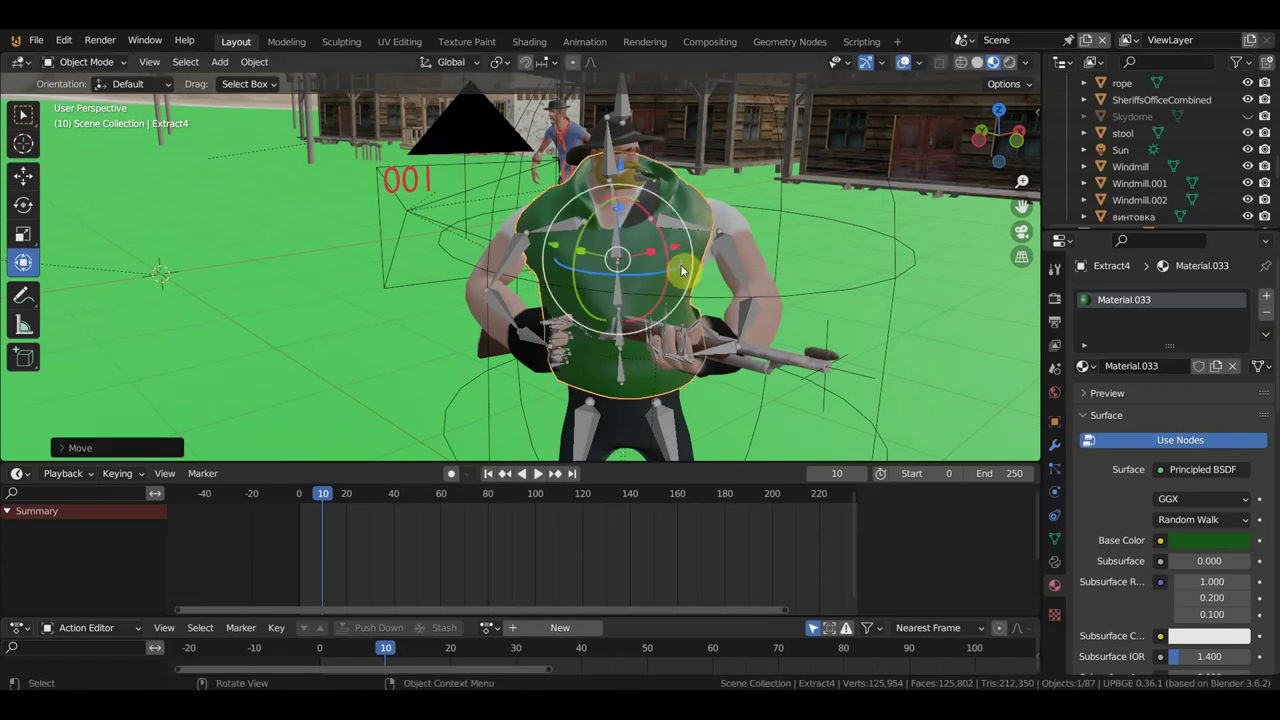
mouse_move(651, 300)
middle_down()
mouse_move(458, 331)
mouse_move(466, 366)
mouse_move(514, 374)
mouse_move(514, 414)
mouse_move(558, 369)
middle_up()
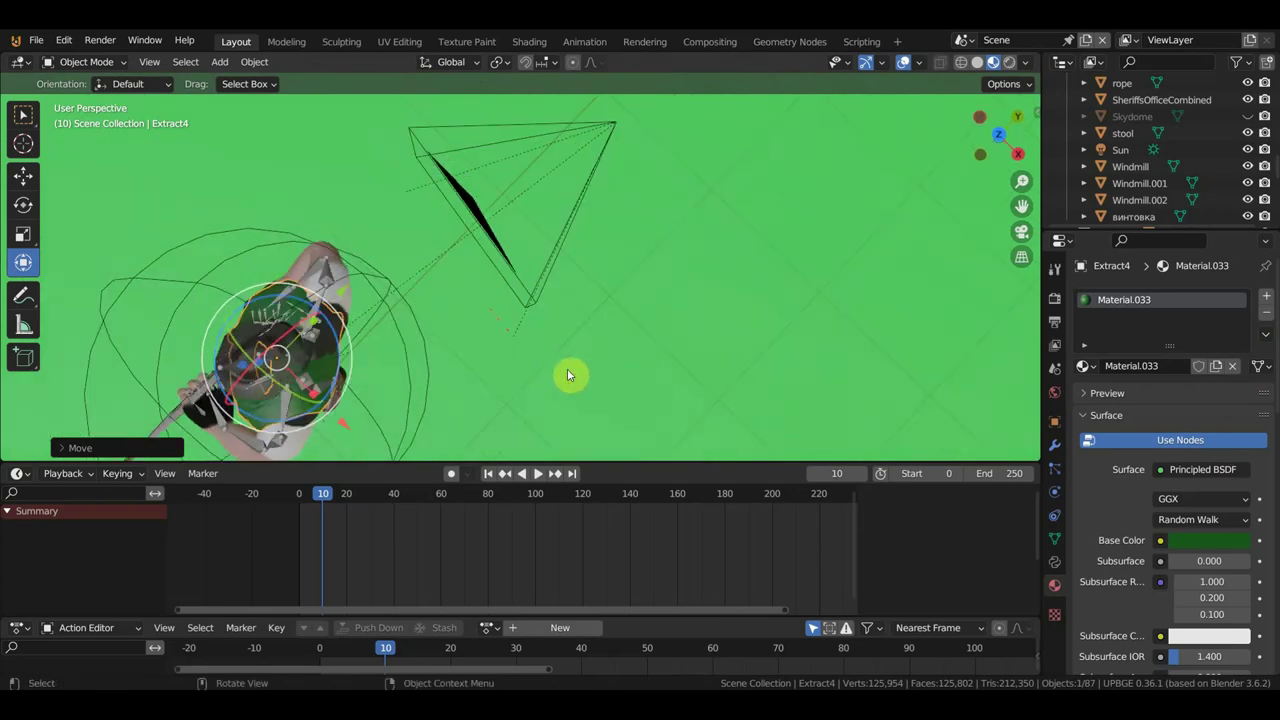
key(r)
click(588, 381)
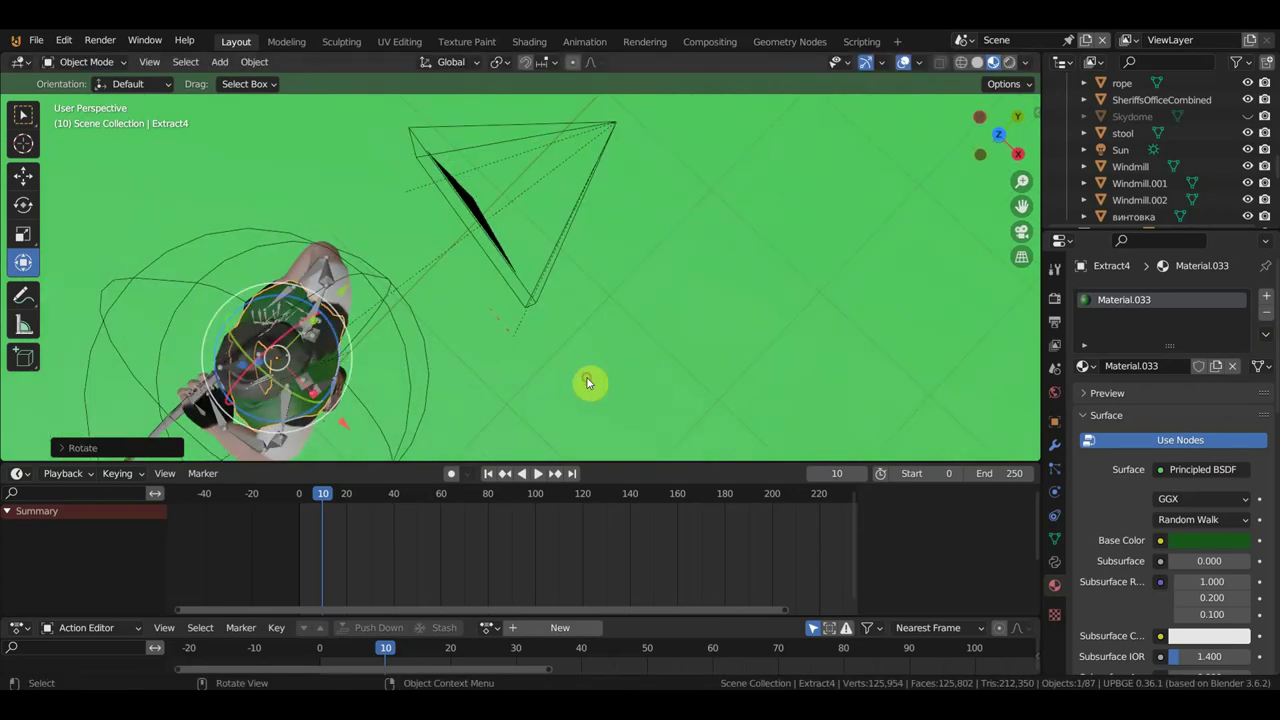
mouse_move(563, 368)
middle_down()
mouse_move(620, 314)
mouse_move(585, 258)
middle_up()
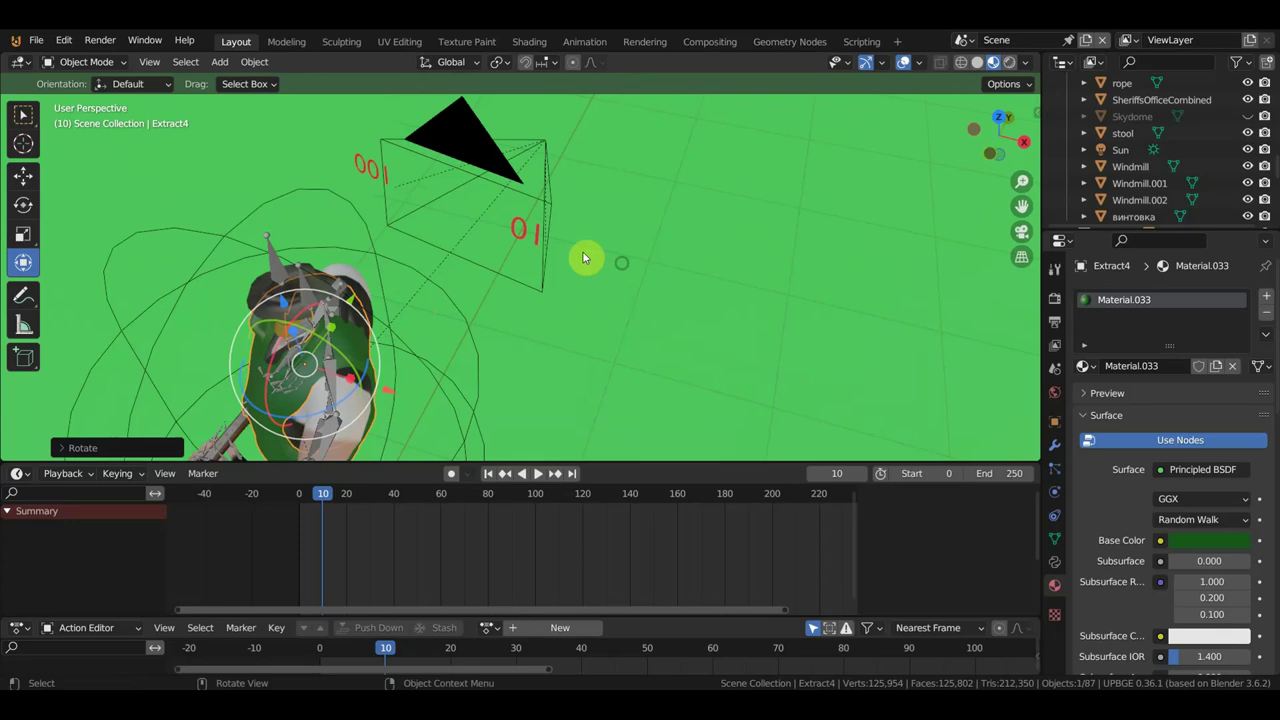
In Sculpt Mode, grab-pull the vest near the right arm and shoulder.
click(90, 62)
click(92, 114)
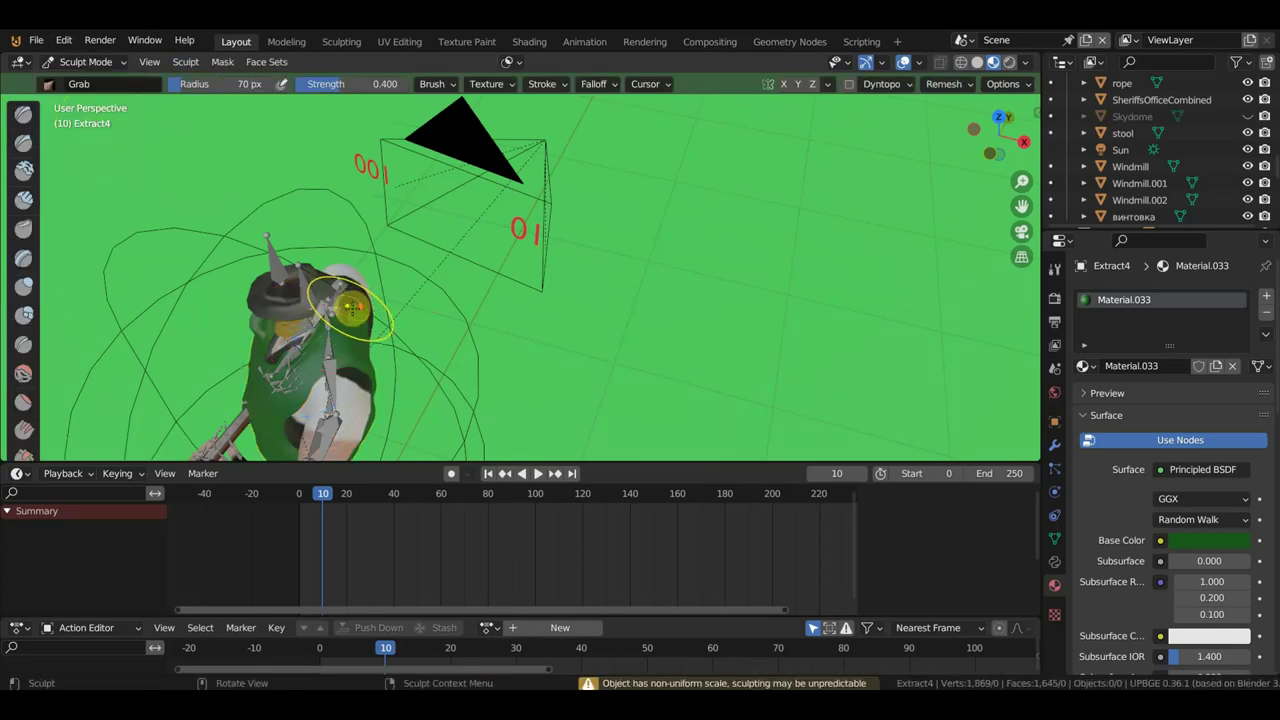
middle_drag(352, 308, 358, 290)
drag(386, 288, 384, 290)
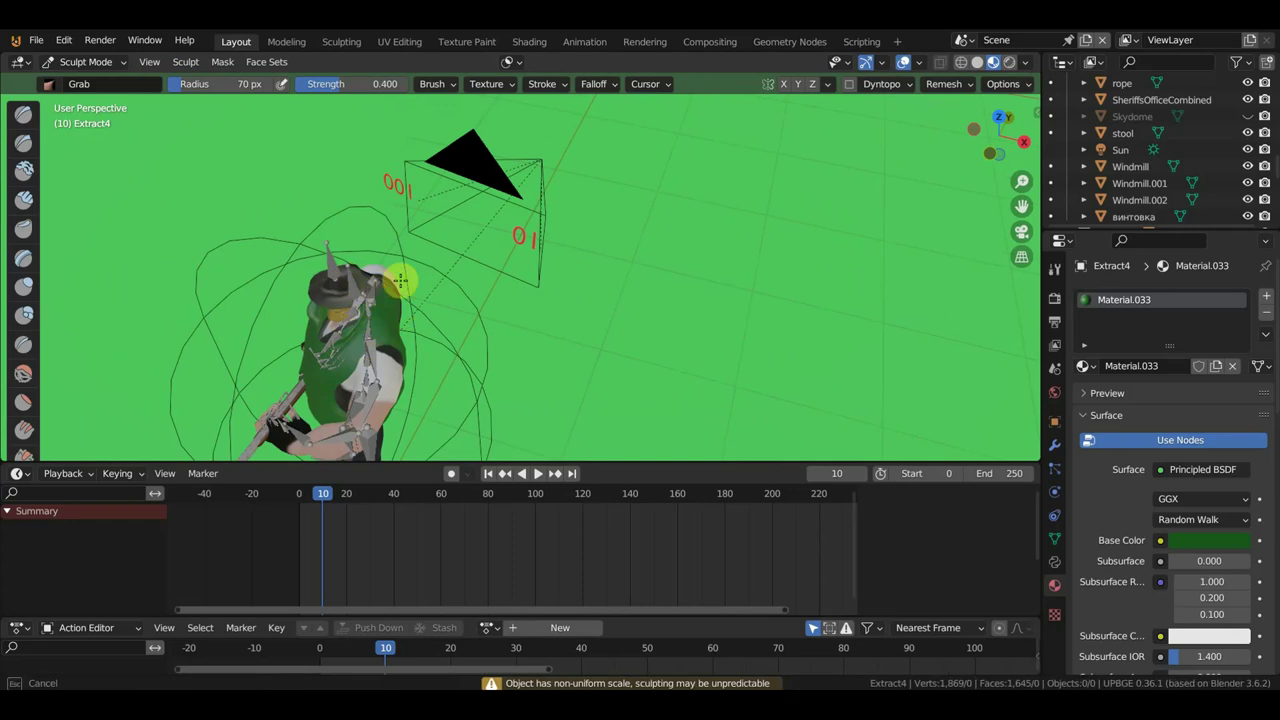
middle_drag(400, 282, 240, 306)
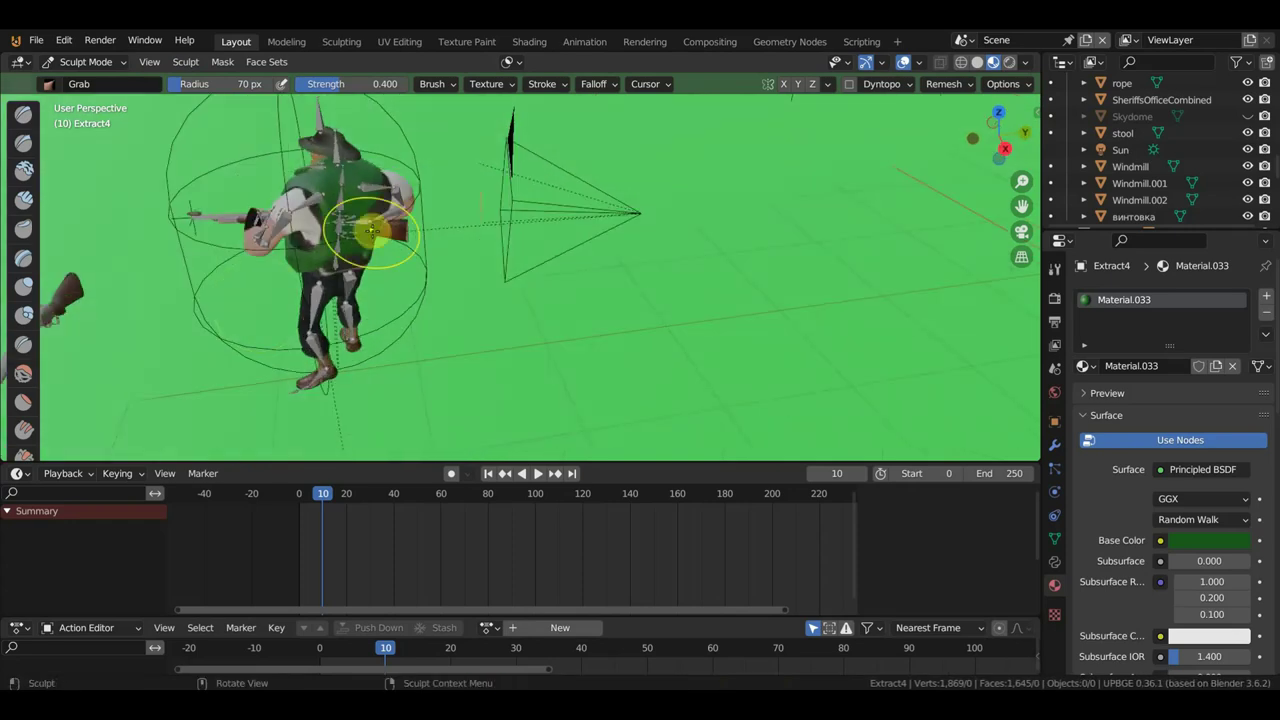
drag(371, 231, 380, 228)
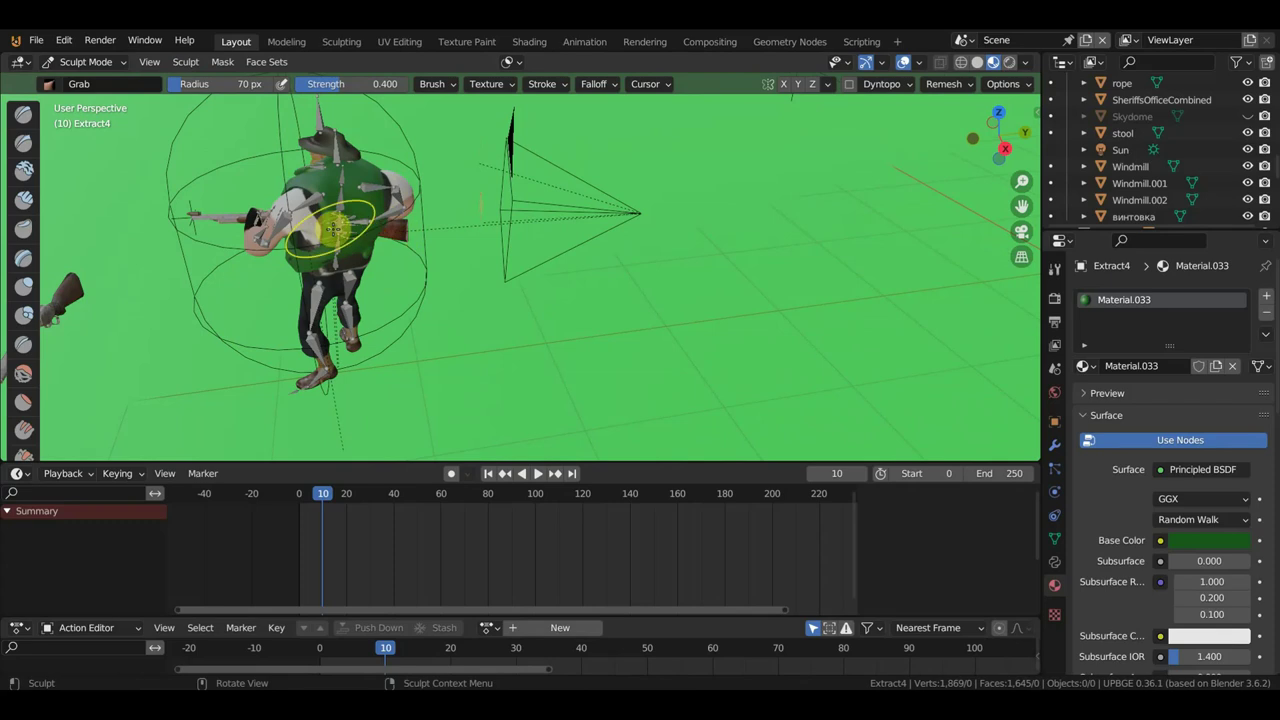
middle_drag(349, 256, 368, 213)
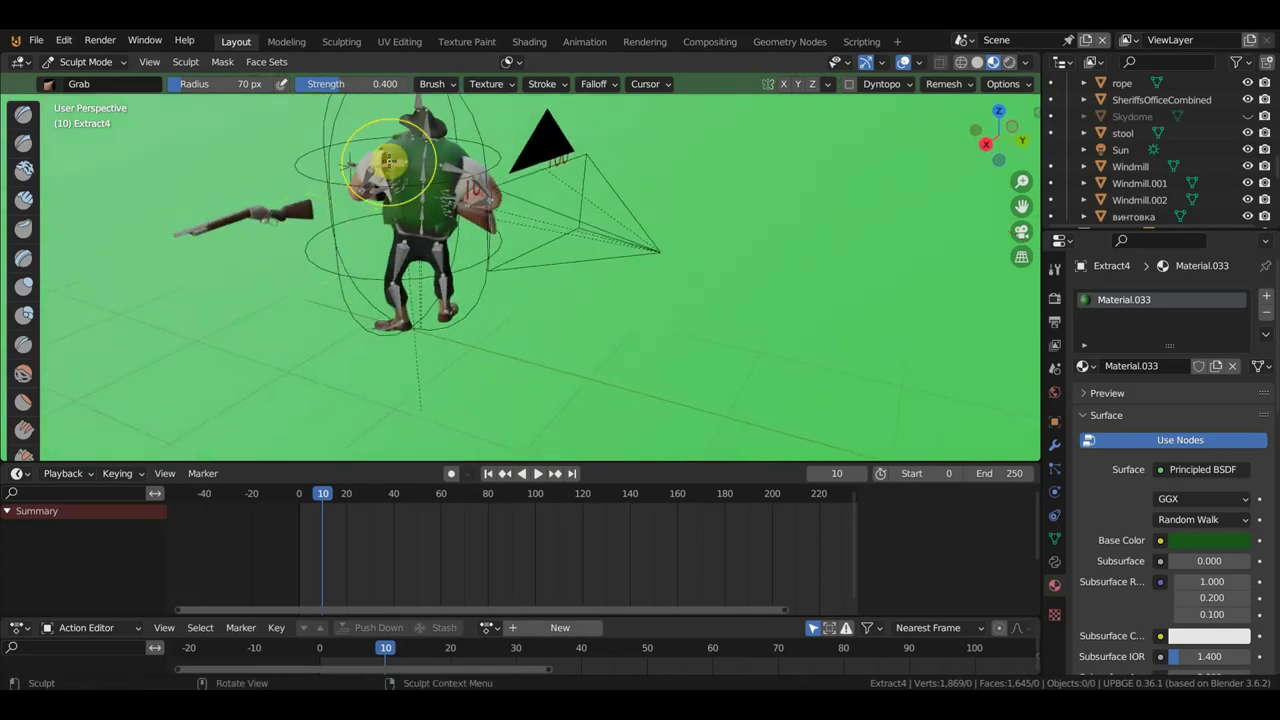
drag(389, 160, 455, 158)
mouse_move(455, 158)
middle_down()
mouse_move(59, 190)
mouse_move(159, 204)
middle_up()
middle_drag(268, 216, 365, 278)
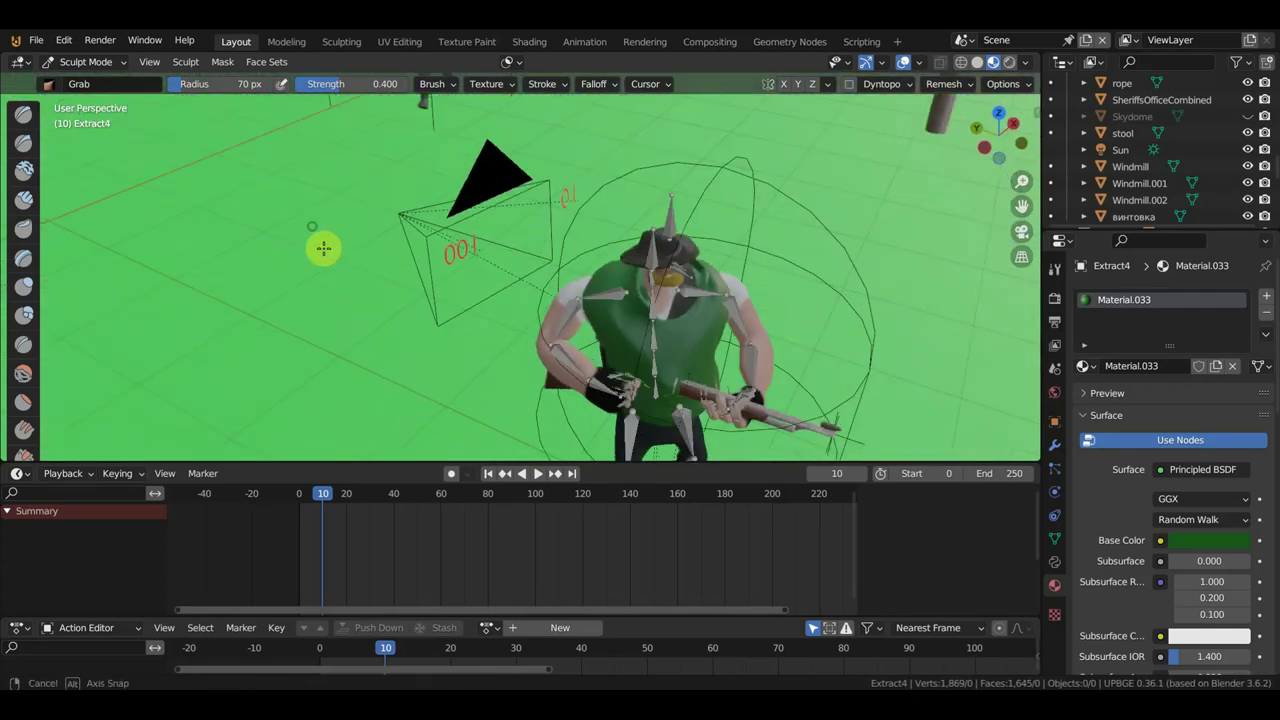
Grab-pull the vest at the left shoulder and drag the collar down toward the chest.
drag(644, 329, 666, 322)
middle_drag(666, 322, 586, 277)
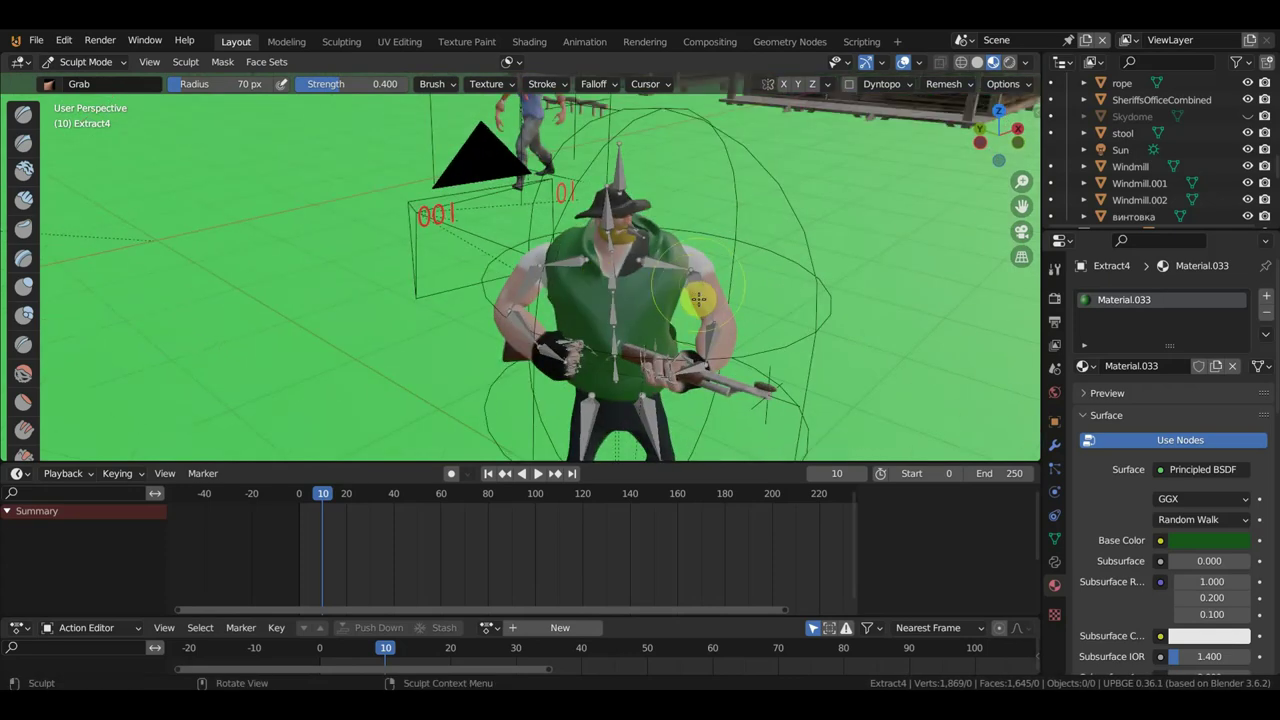
drag(687, 272, 657, 263)
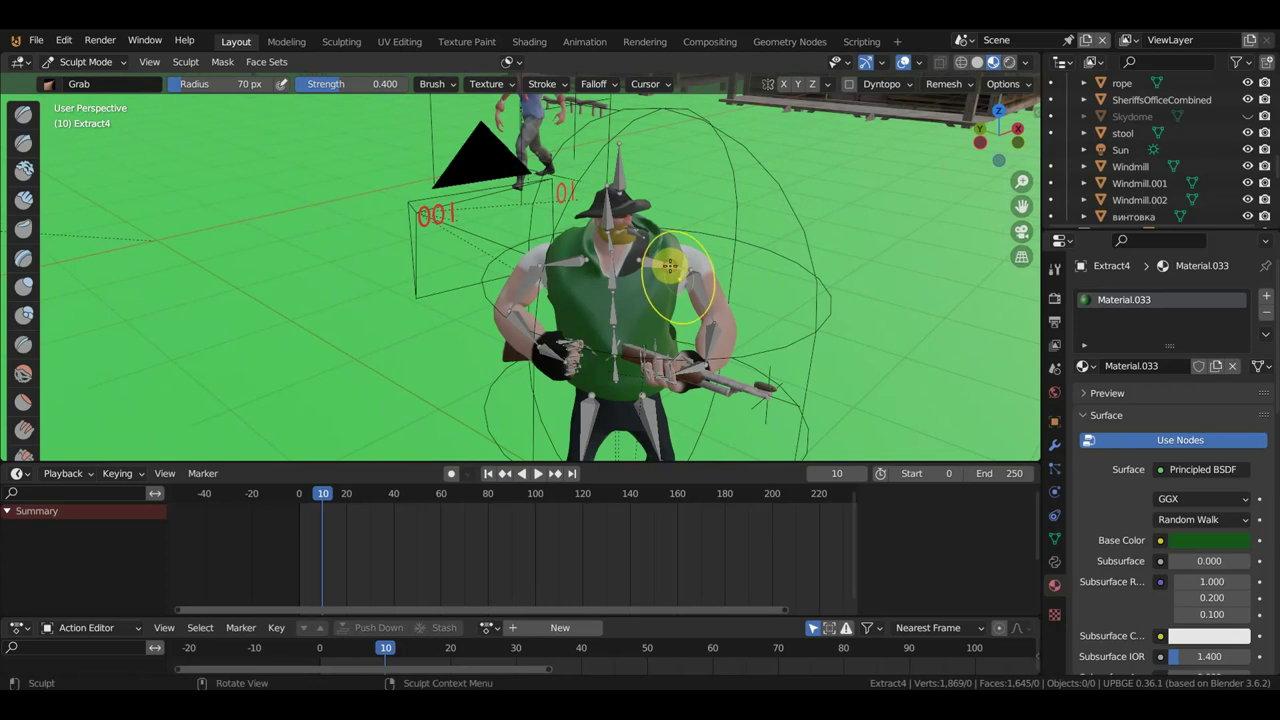
middle_drag(694, 289, 620, 326)
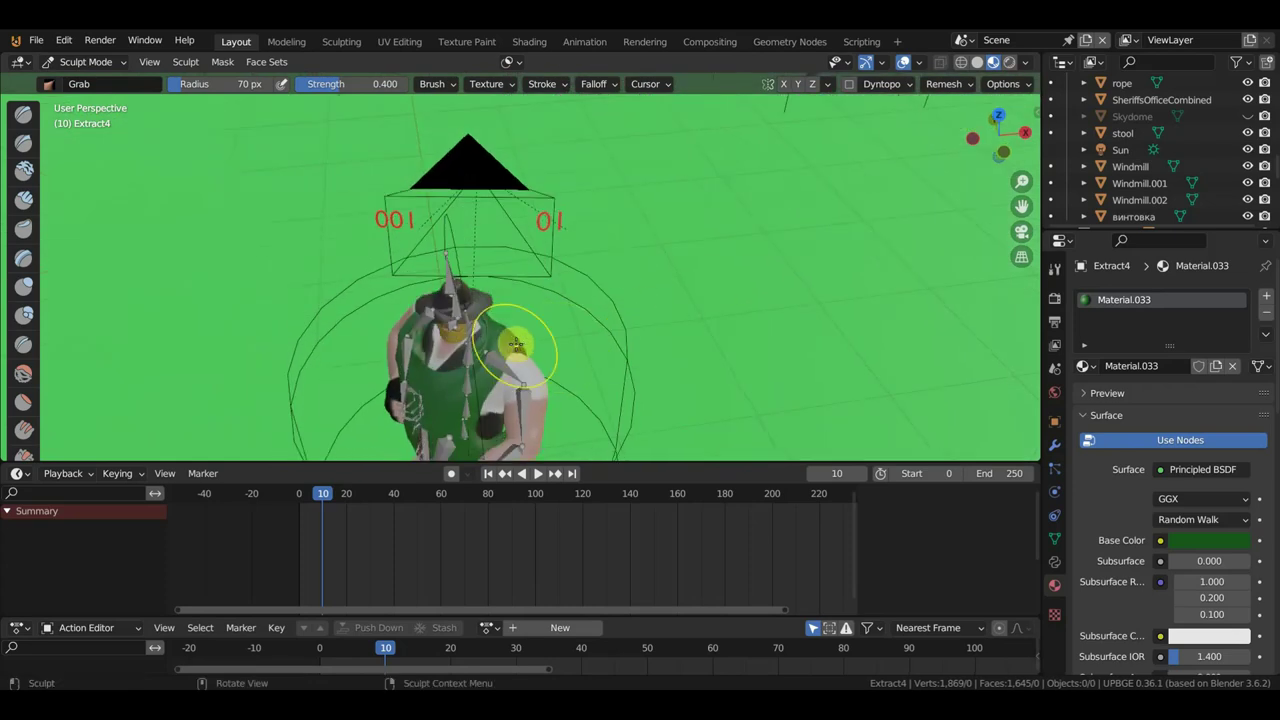
drag(516, 345, 543, 362)
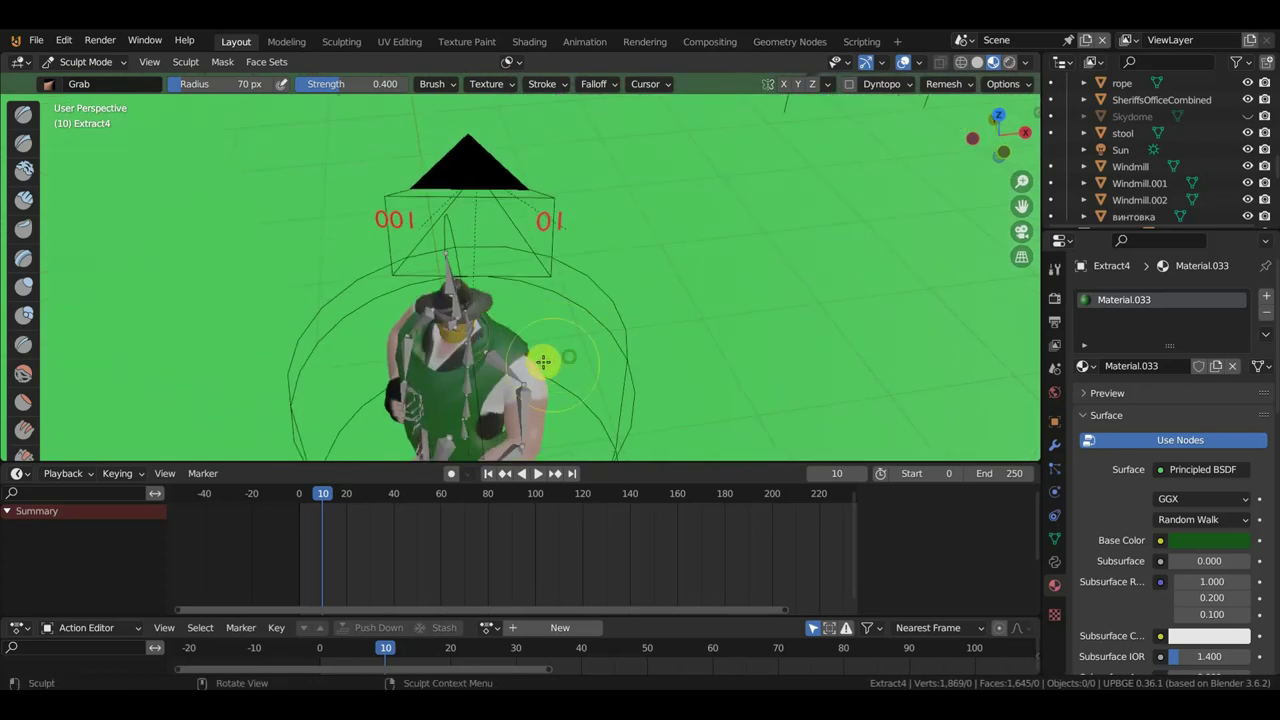
middle_drag(543, 362, 637, 289)
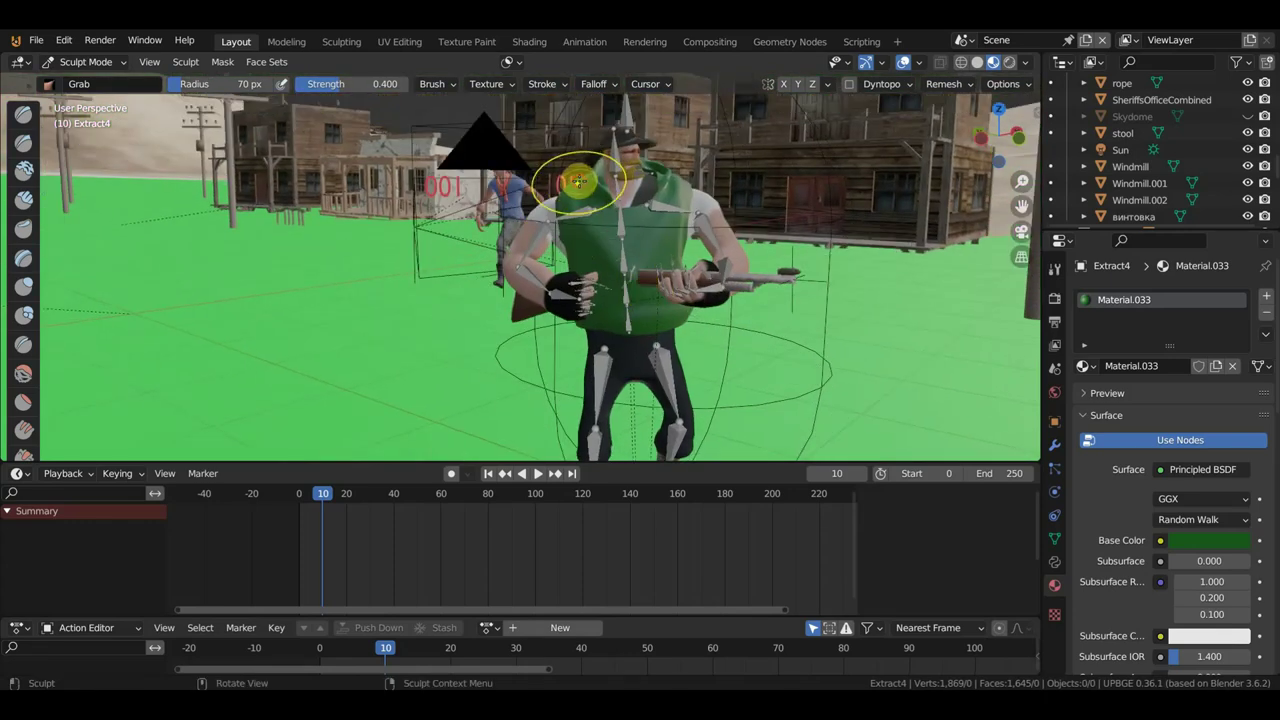
drag(580, 182, 663, 176)
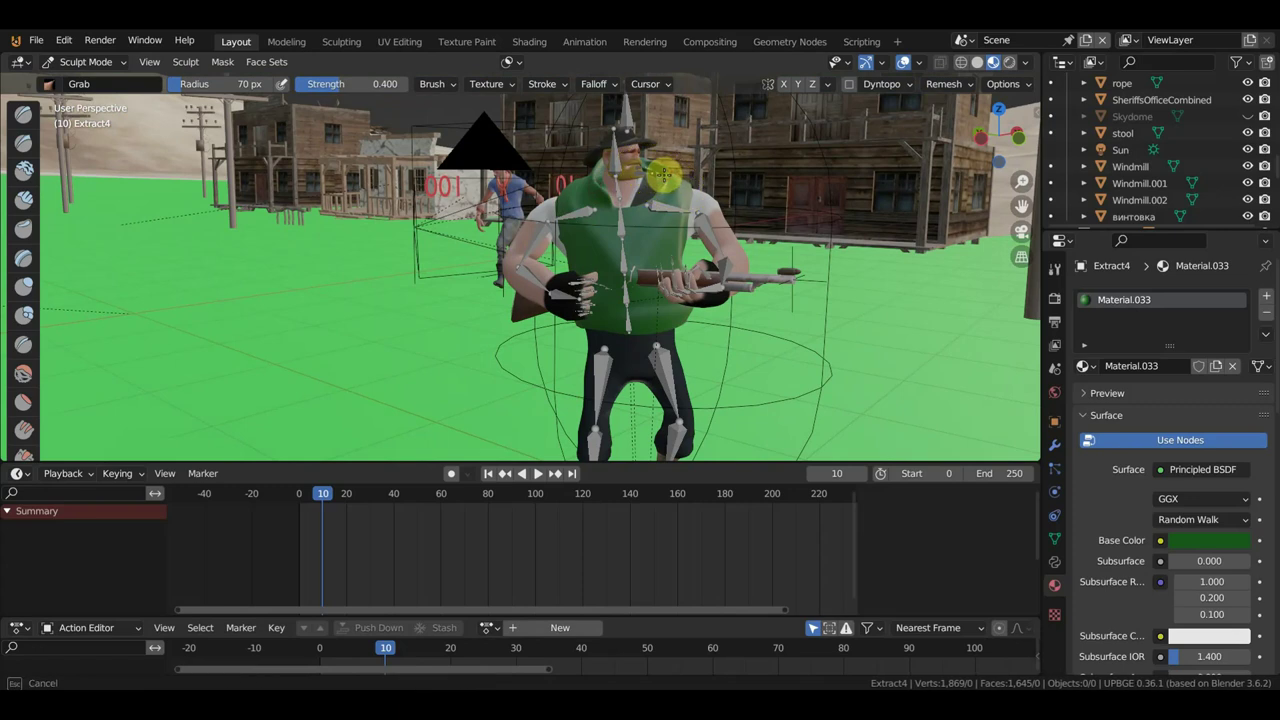
drag(651, 181, 668, 320)
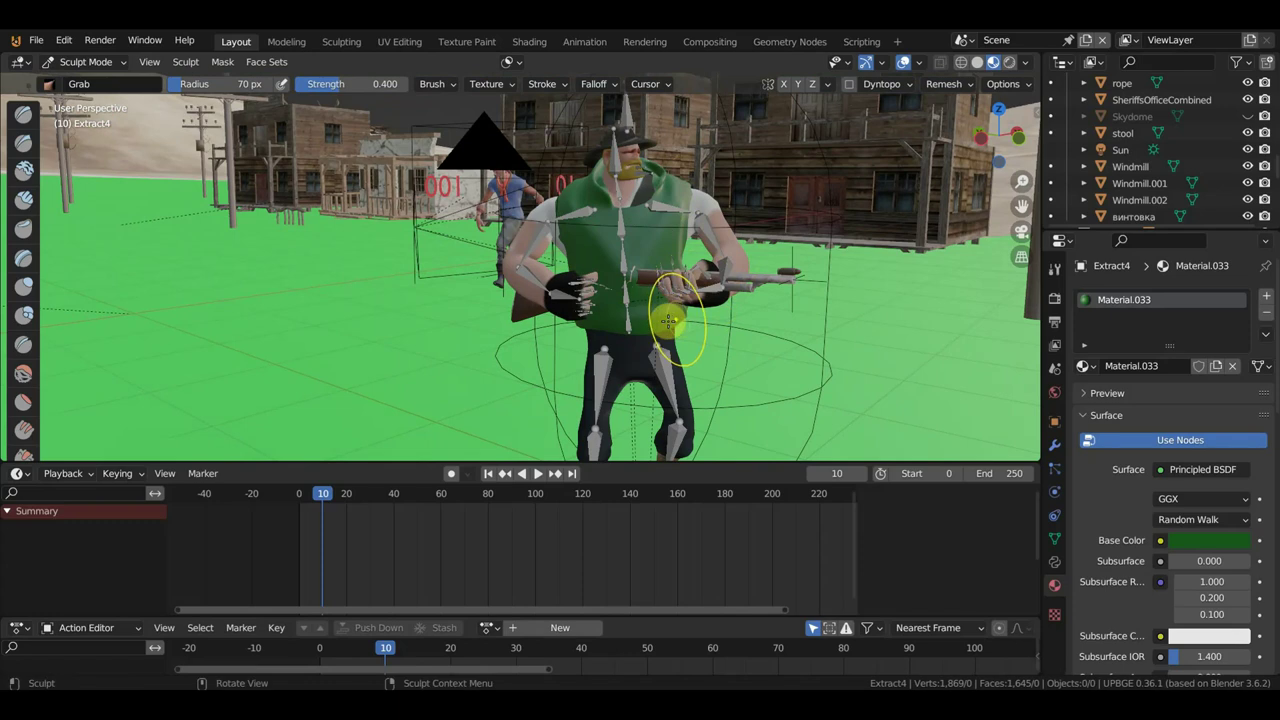
middle_drag(668, 320, 602, 340)
drag(623, 298, 645, 302)
Pull the vest's lower front, back and side into shape with Grab strokes.
middle_drag(645, 302, 563, 363)
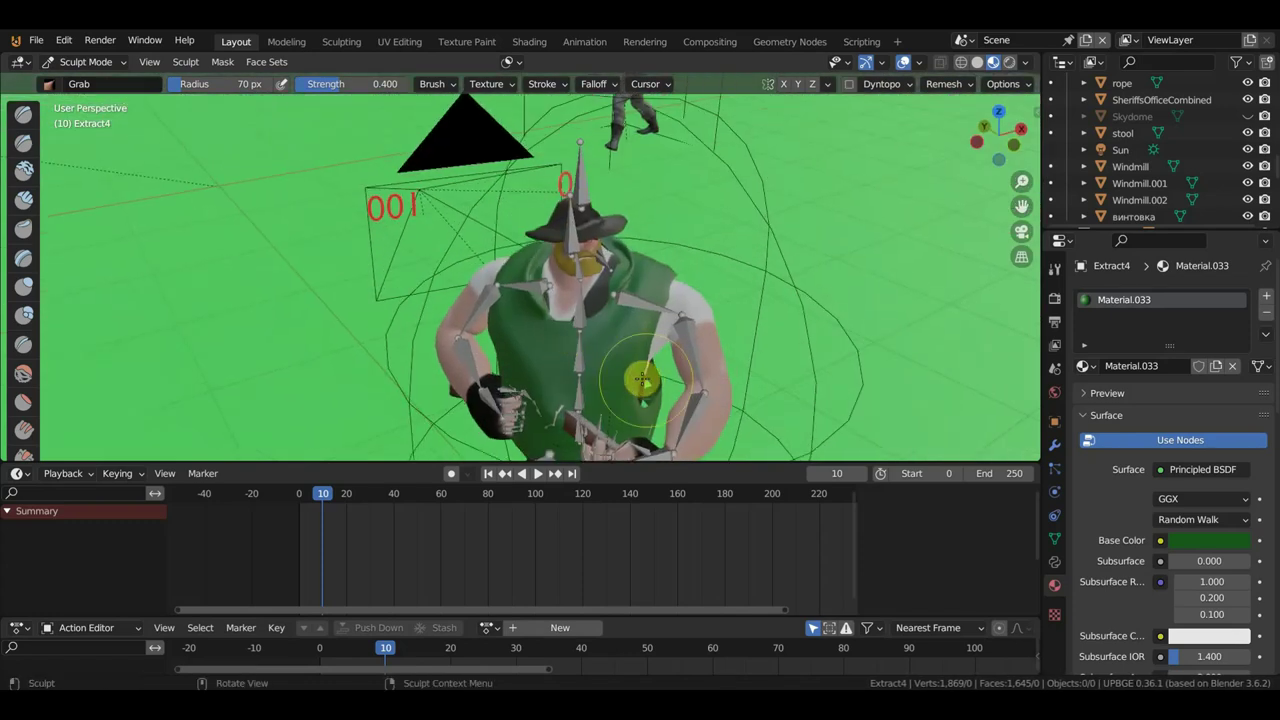
drag(652, 390, 642, 401)
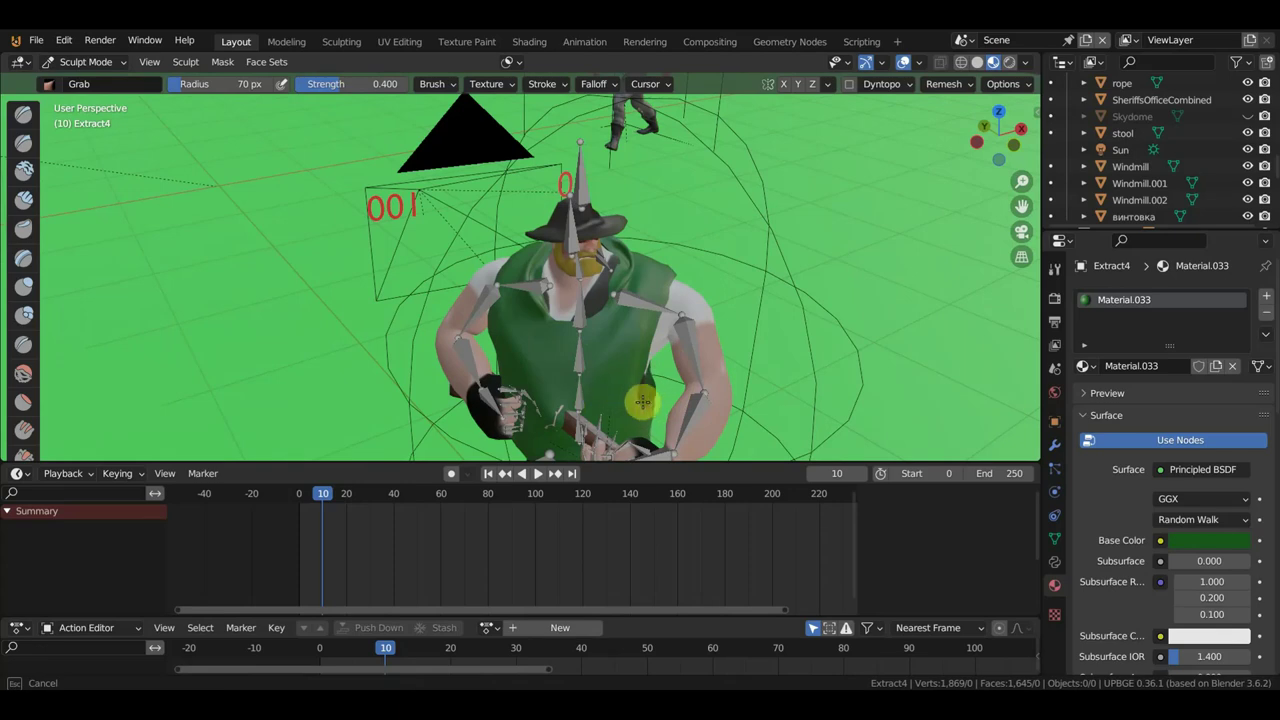
middle_drag(628, 398, 476, 332)
drag(323, 271, 323, 272)
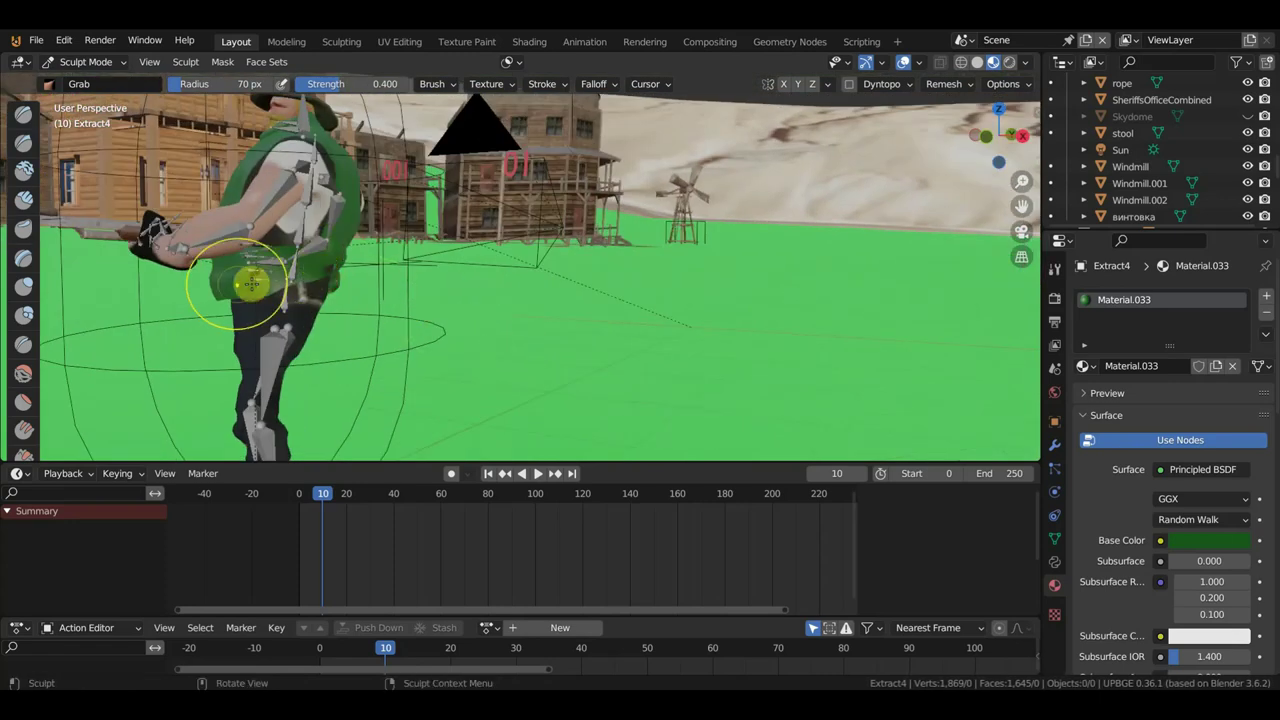
drag(221, 284, 257, 280)
middle_drag(257, 280, 415, 297)
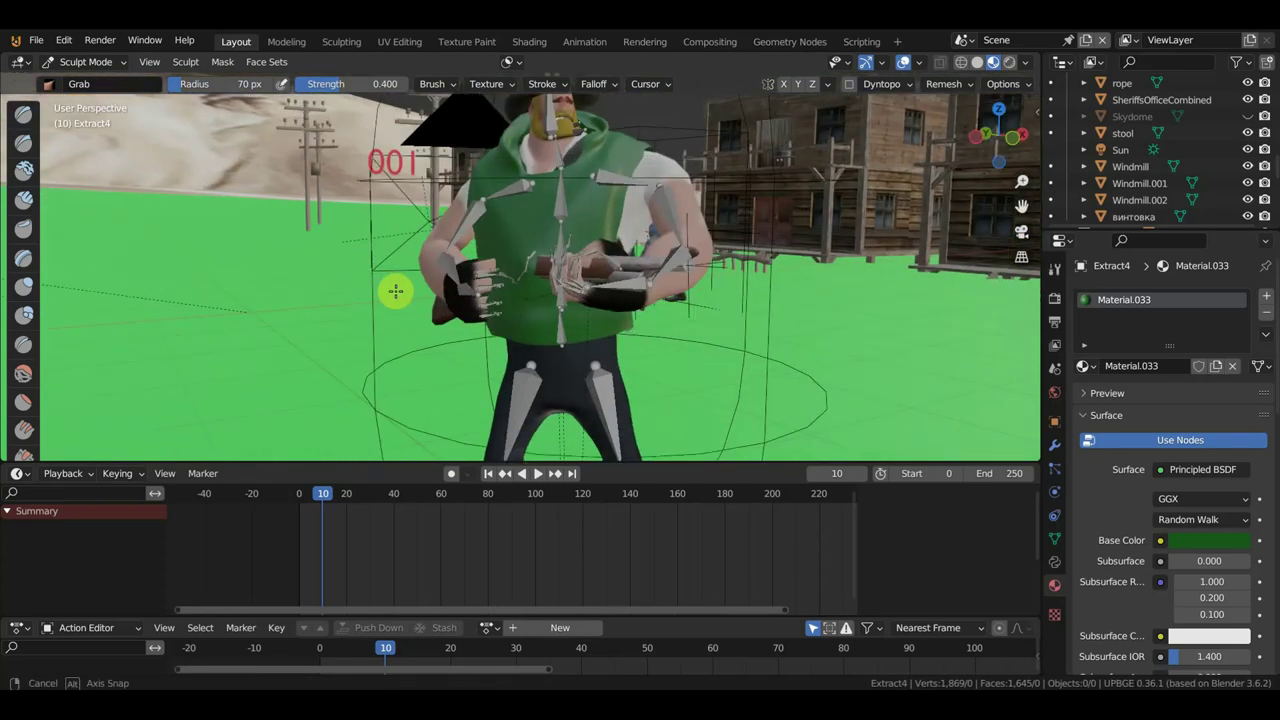
scroll(423, 290, down, 5)
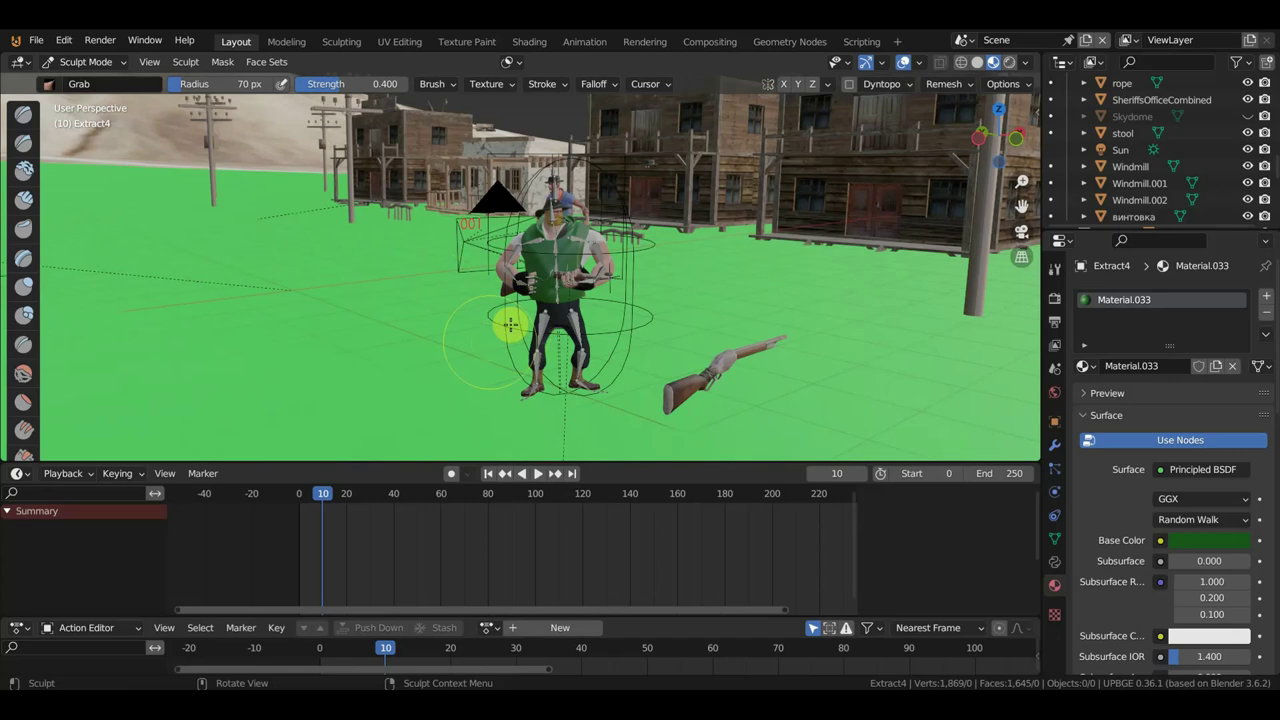
click(92, 63)
Return to Object Mode and inspect the ground rifle and the held rifle винтовка.001.
click(100, 81)
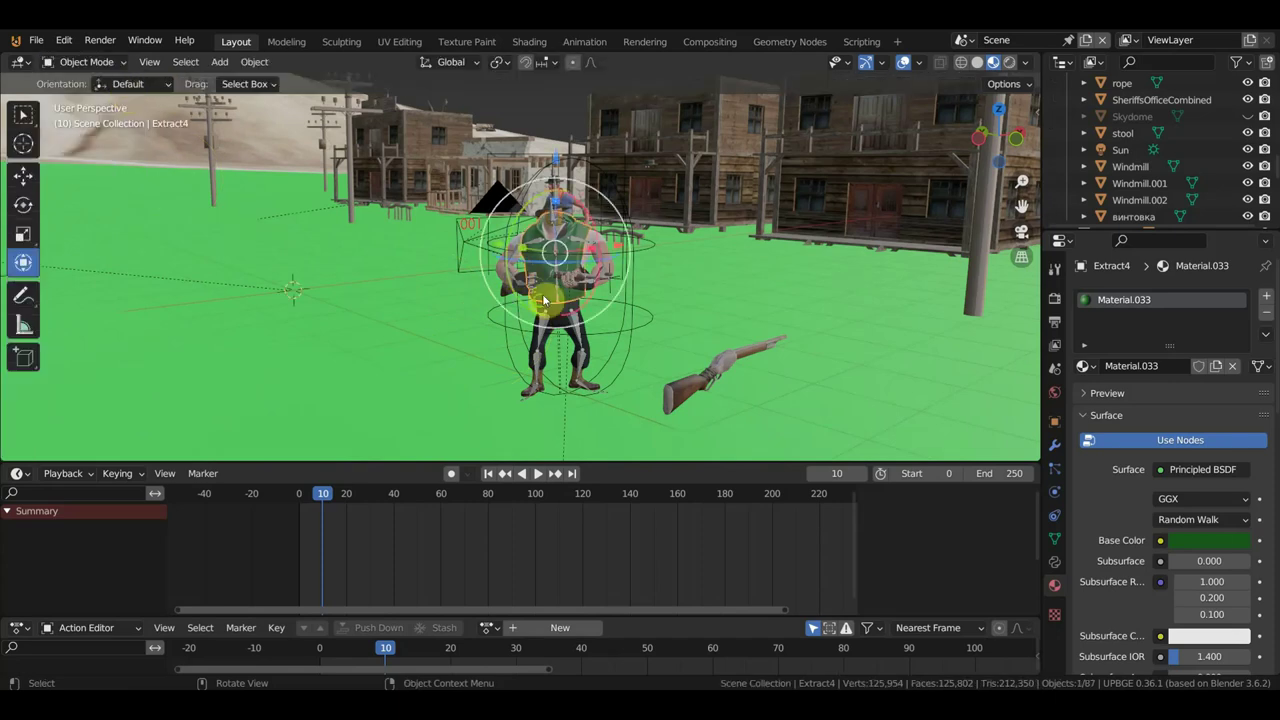
middle_drag(545, 300, 517, 300)
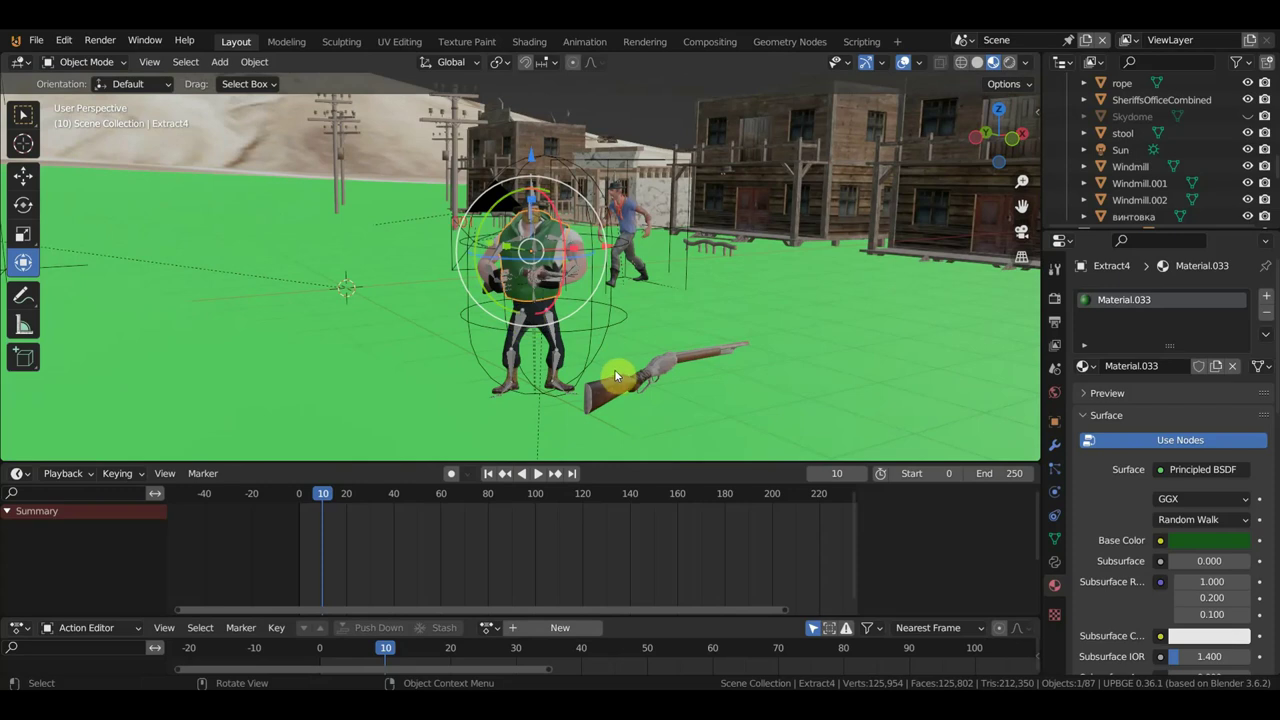
middle_drag(614, 376, 623, 360)
scroll(660, 372, up, 2)
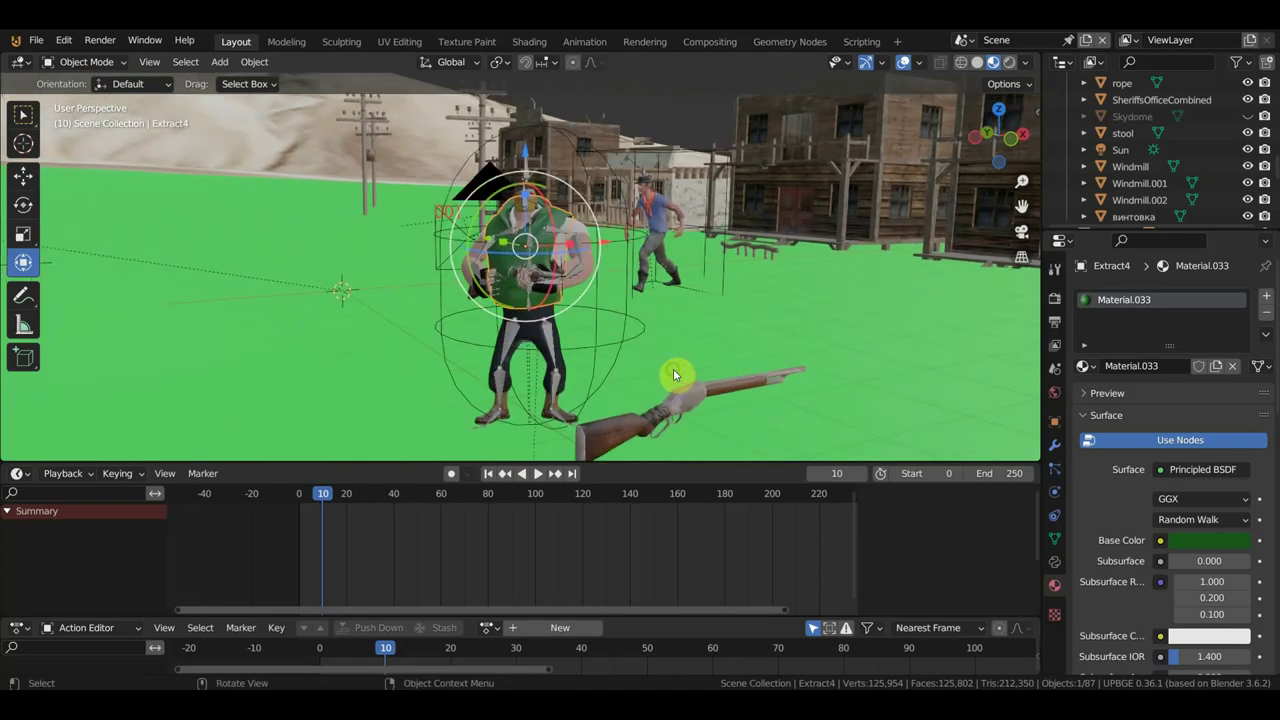
click(712, 380)
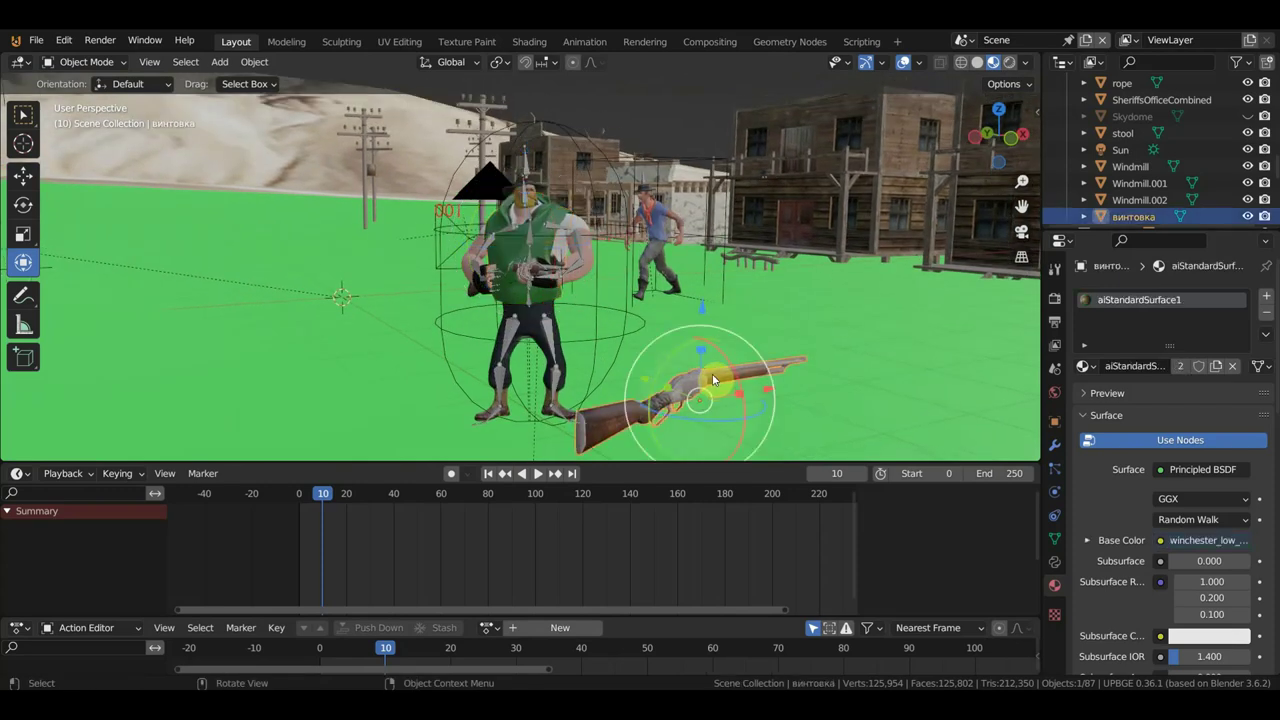
mouse_move(557, 258)
middle_down()
mouse_move(656, 324)
mouse_move(674, 331)
mouse_move(687, 317)
mouse_move(784, 365)
middle_up()
click(681, 330)
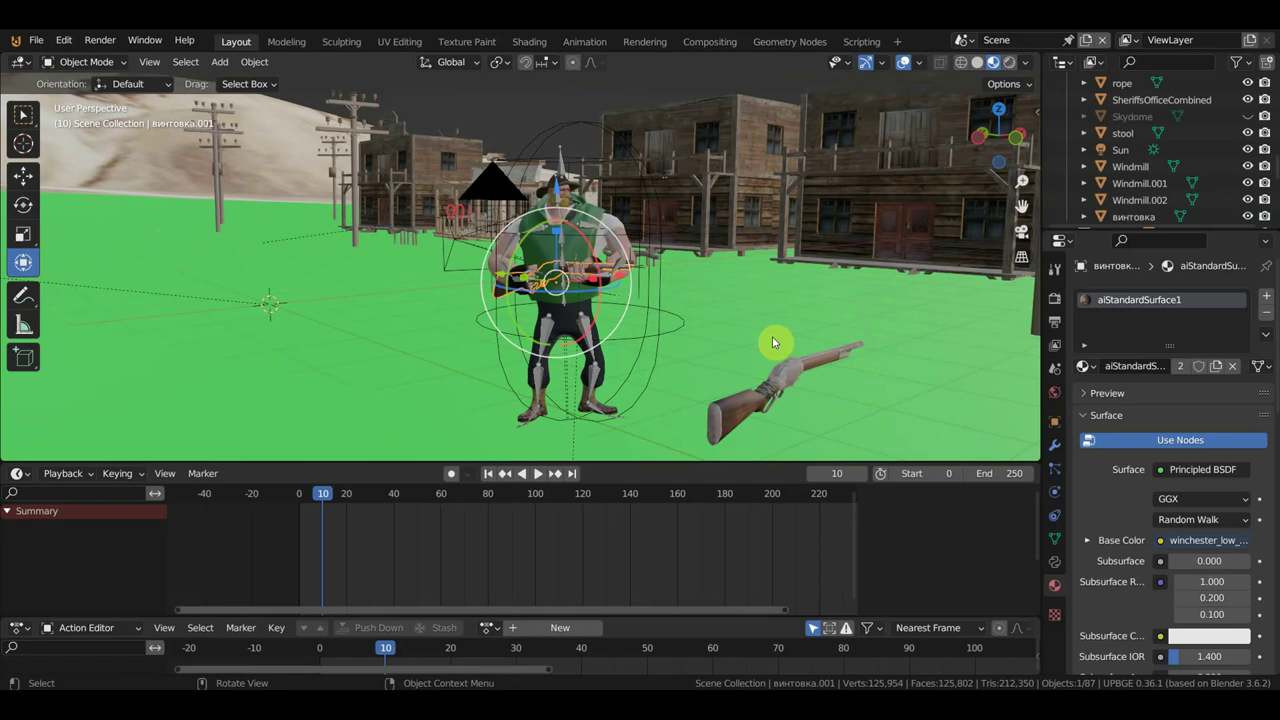
Import знак брони.fbx as an FBX model from the Новая Игра Дэдвуд folder.
click(36, 41)
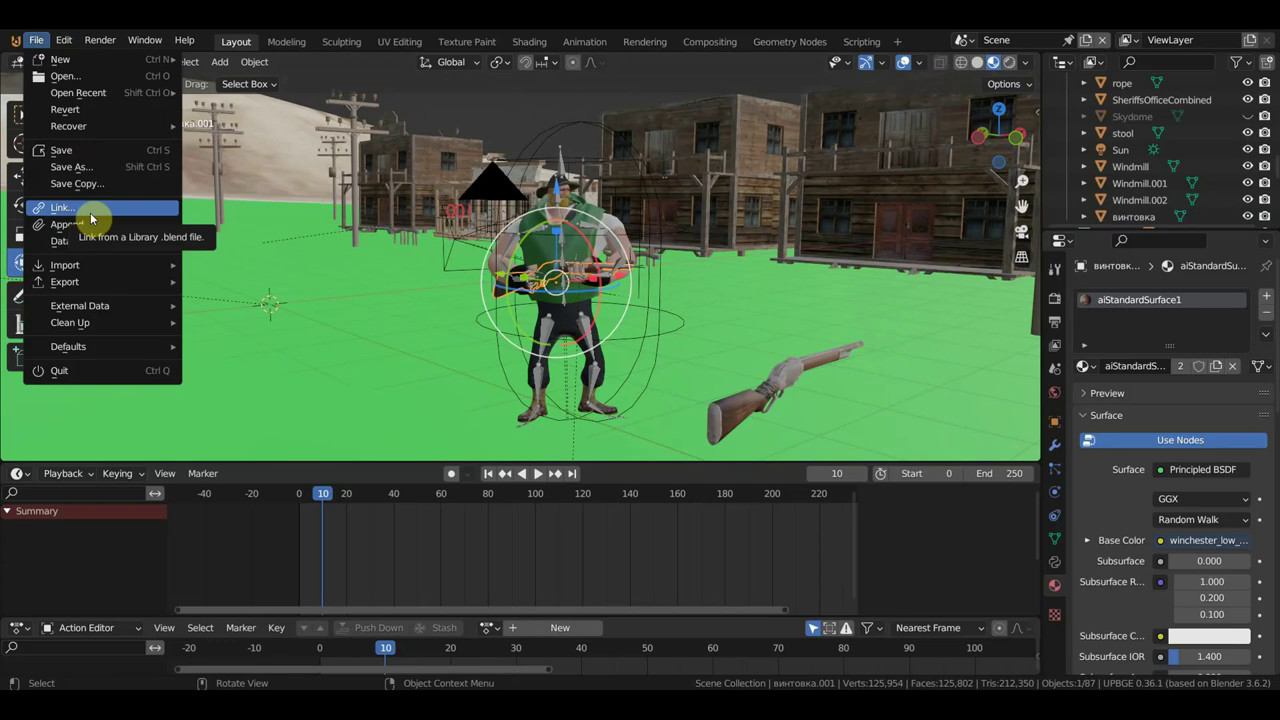
mouse_move(94, 264)
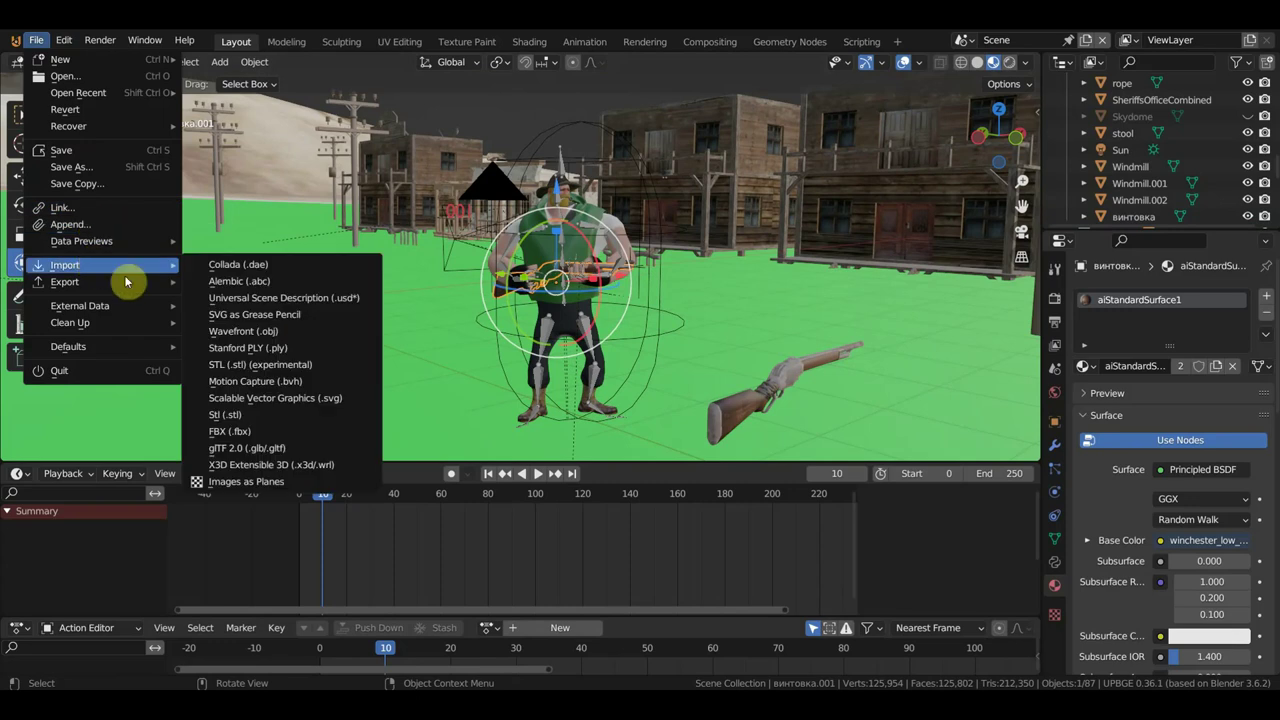
click(254, 440)
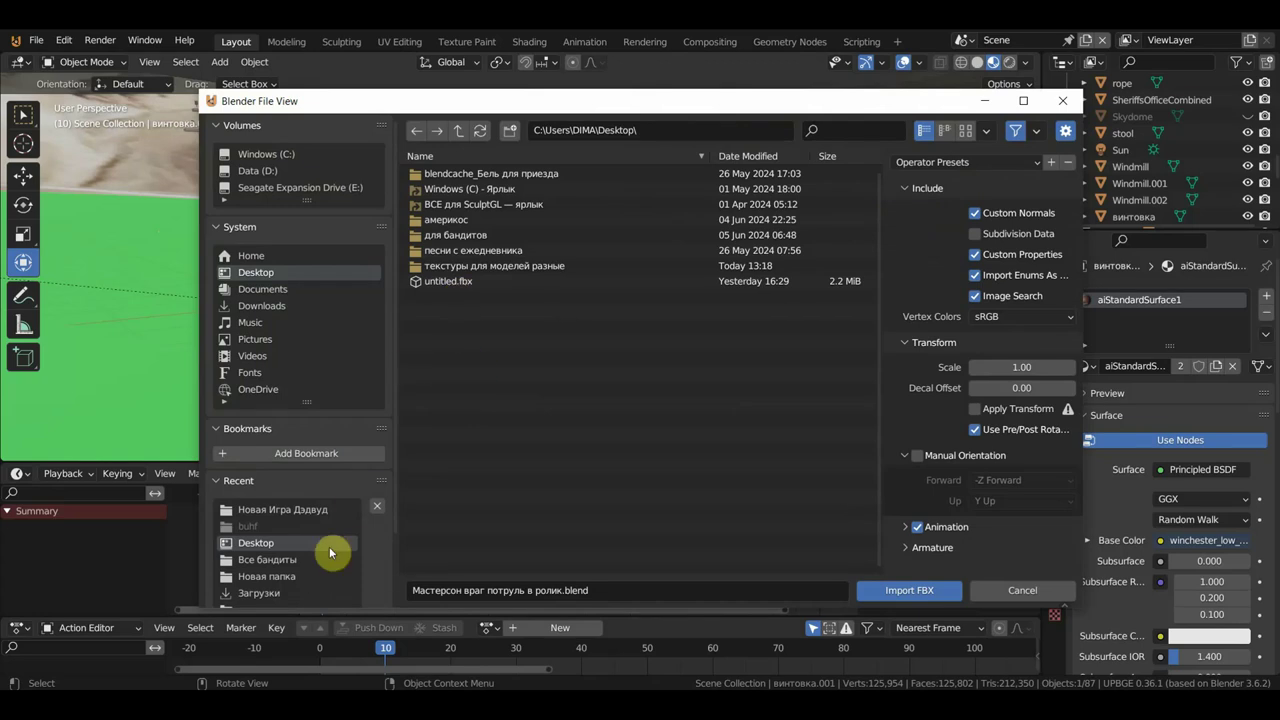
click(280, 509)
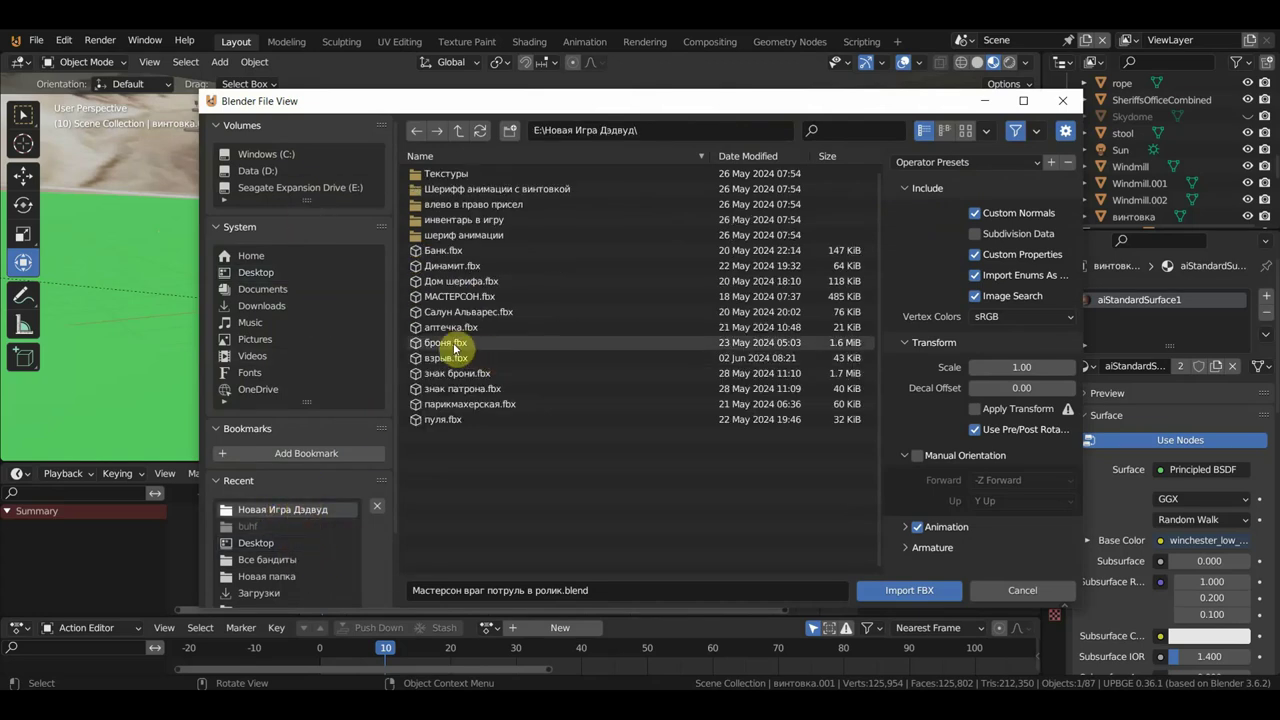
double_click(467, 375)
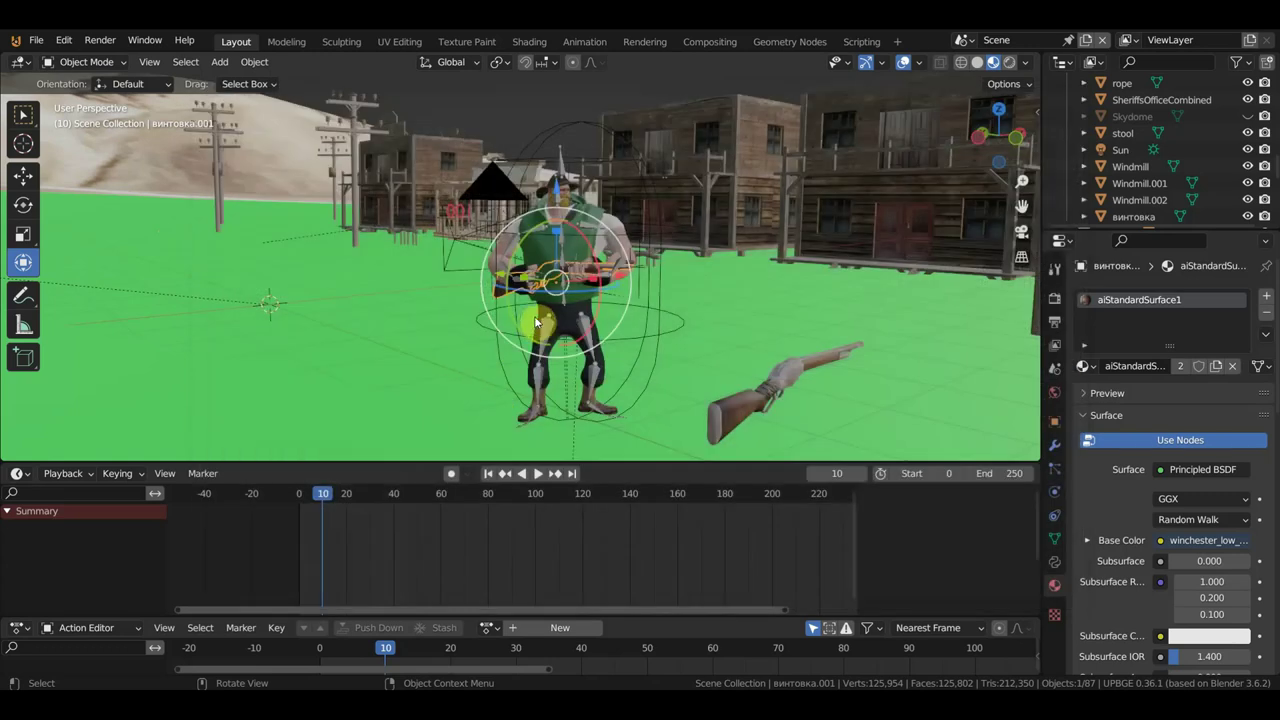
Move the imported armour sign beside the cowboy and select its pink Circle.004 part.
scroll(549, 318, down, 5)
scroll(549, 318, up, 4)
mouse_move(555, 325)
middle_down()
mouse_move(697, 357)
mouse_move(569, 333)
middle_up()
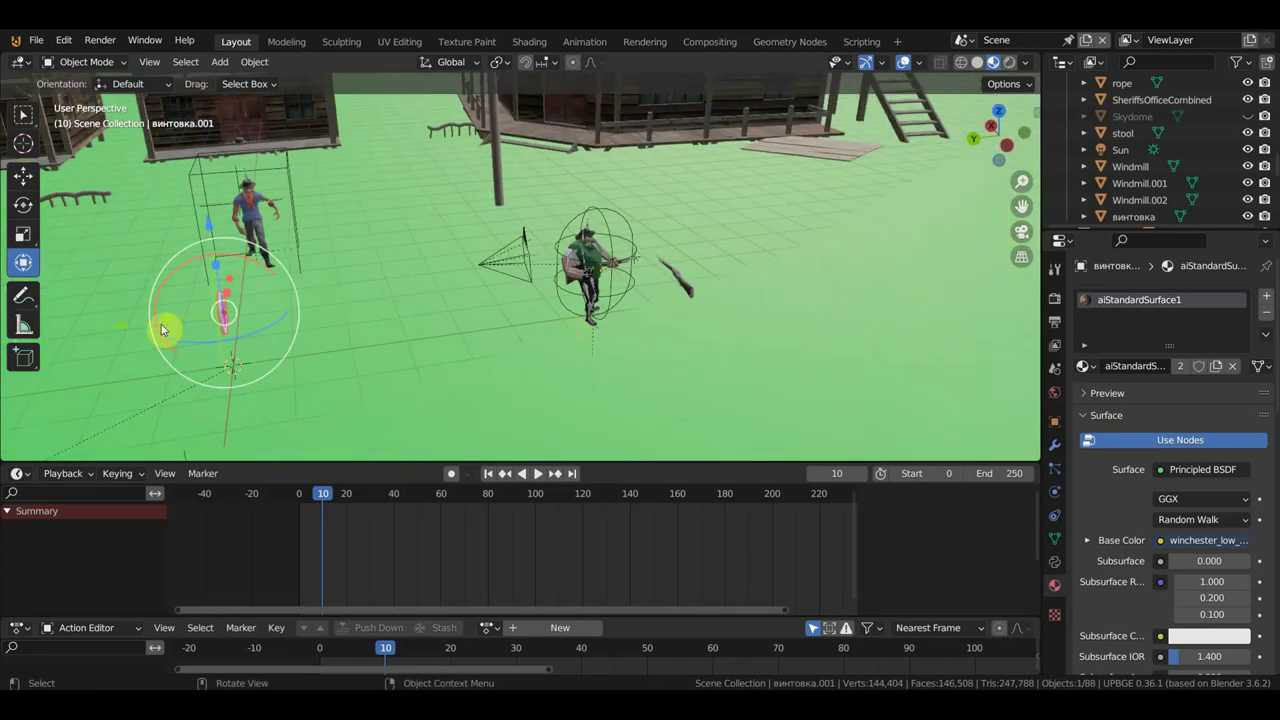
drag(161, 324, 634, 337)
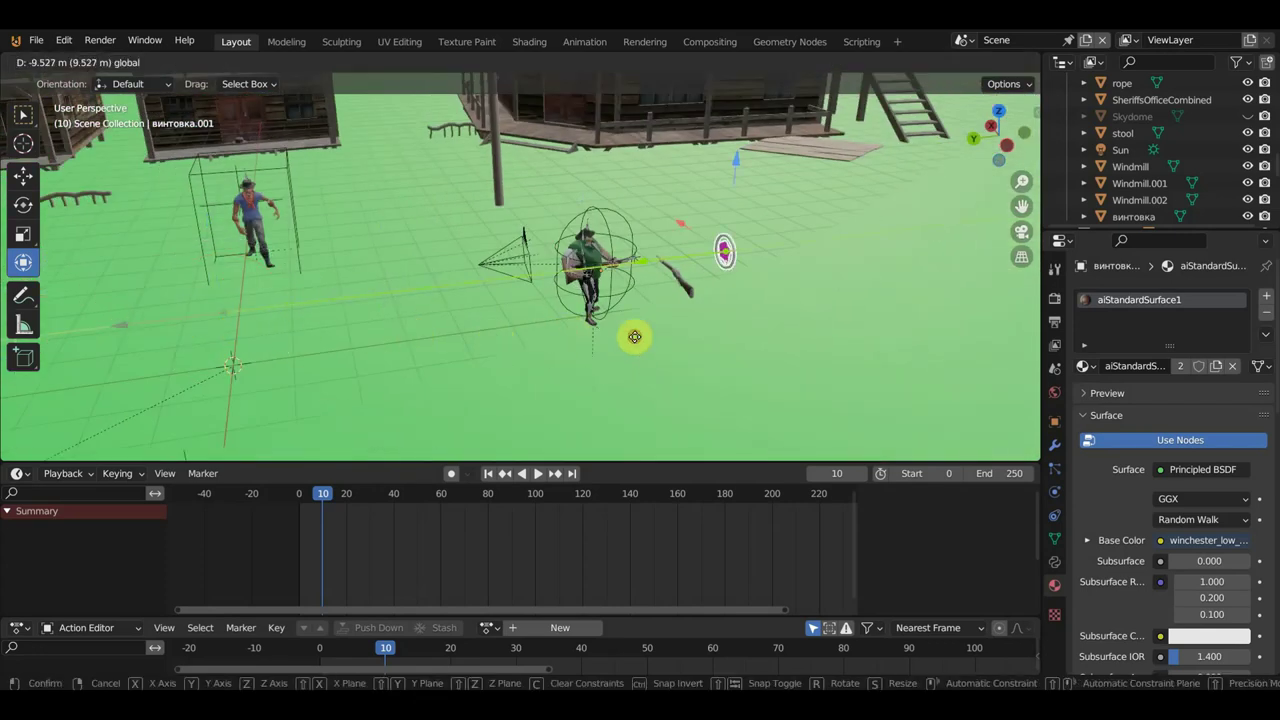
middle_drag(634, 337, 457, 276)
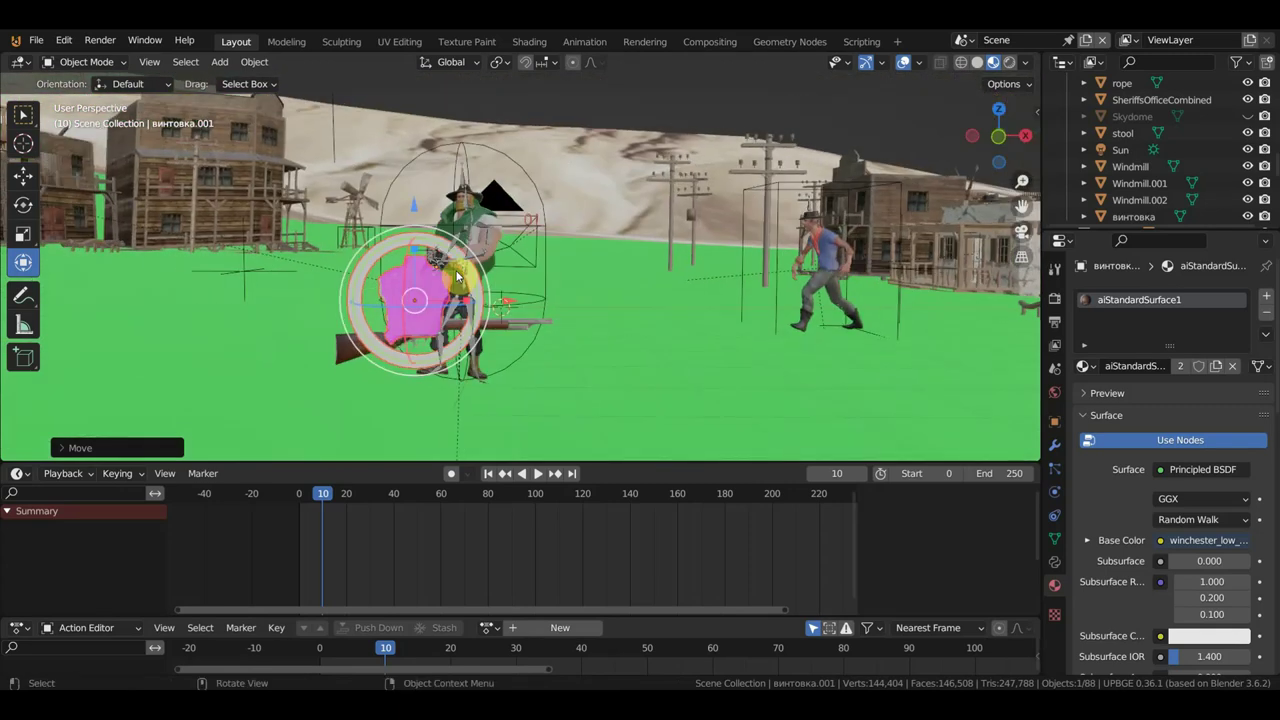
click(428, 286)
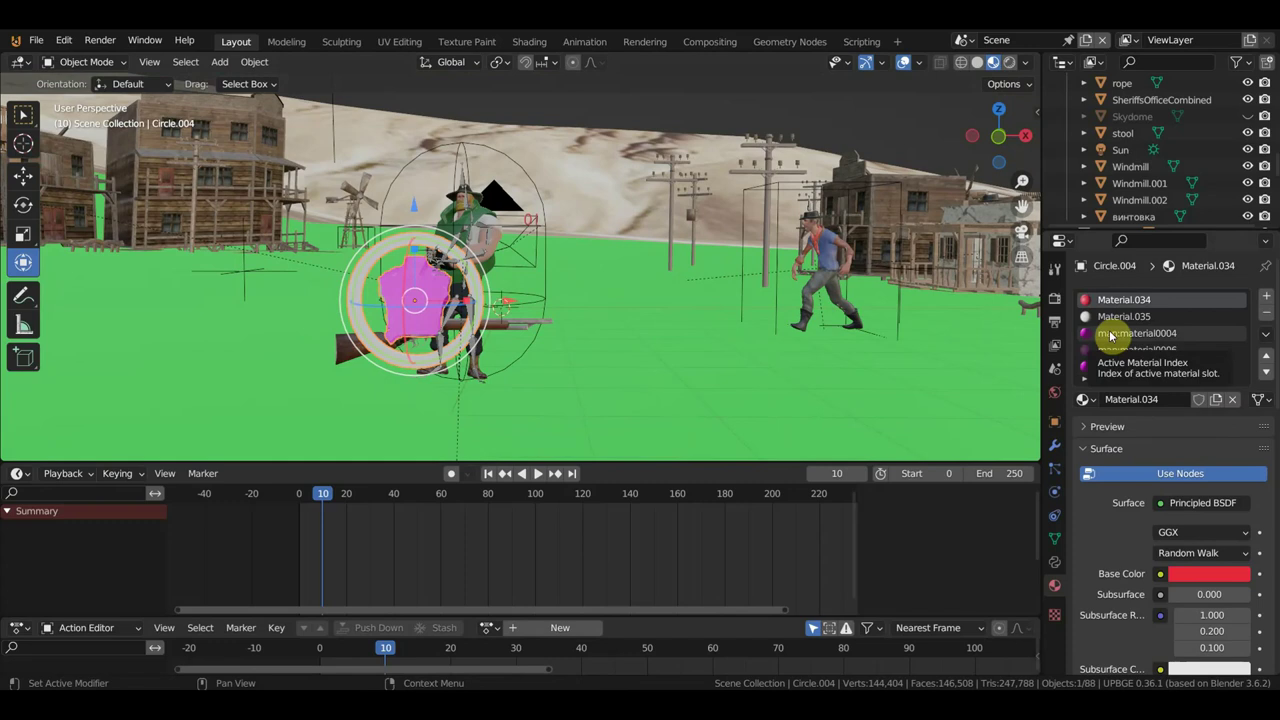
Set Circle.004's Base Color hue to 0.340.
click(1213, 577)
key(ctrl+v)
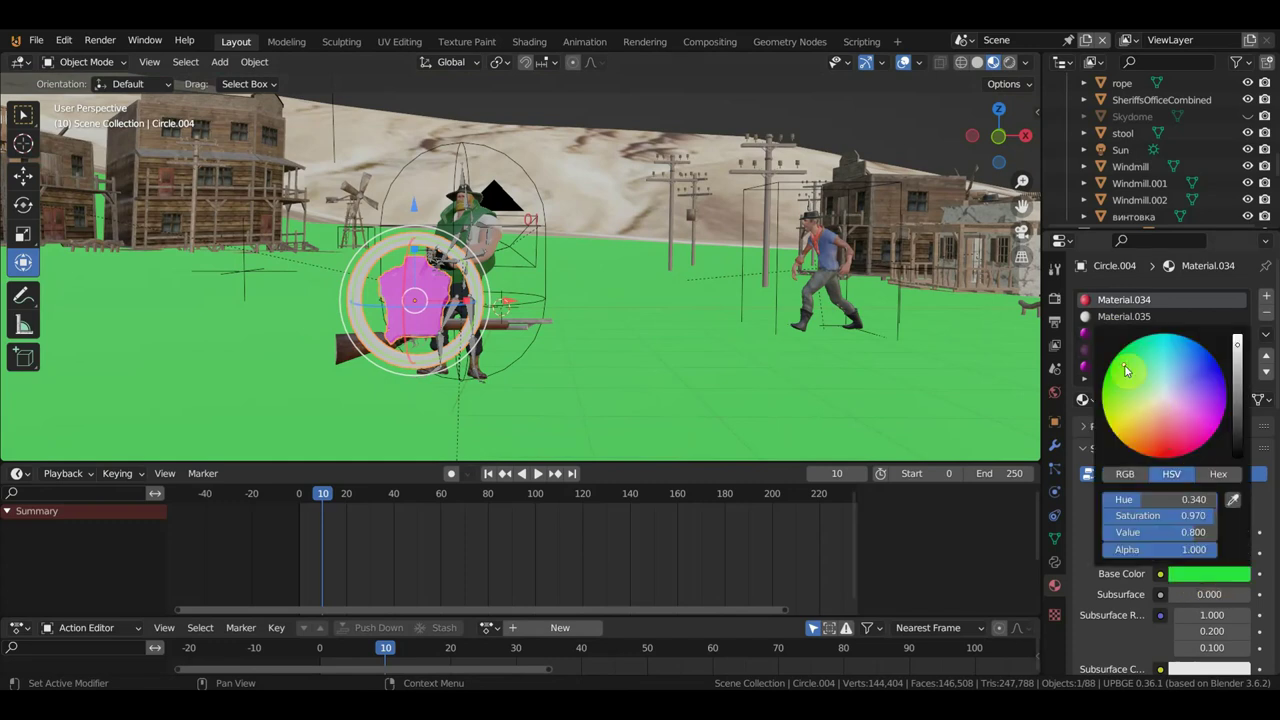
scroll(598, 344, up, 3)
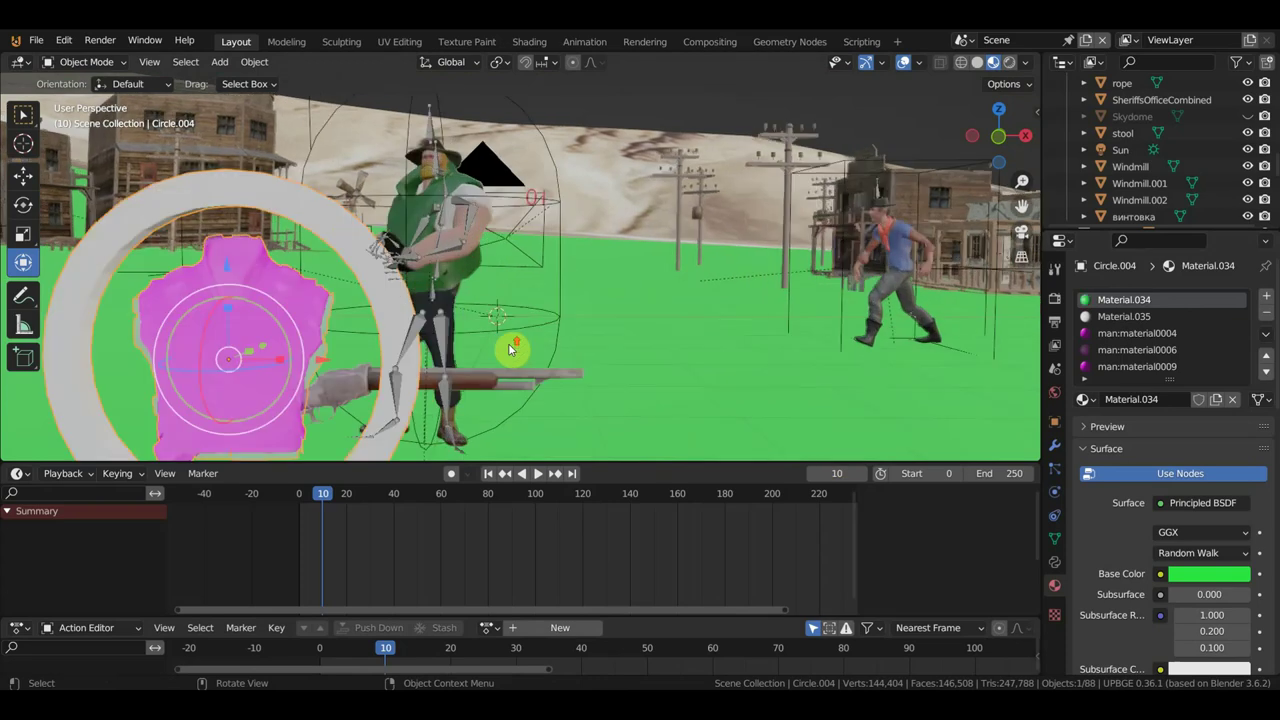
scroll(640, 350, up, 2)
scroll(669, 354, up, 2)
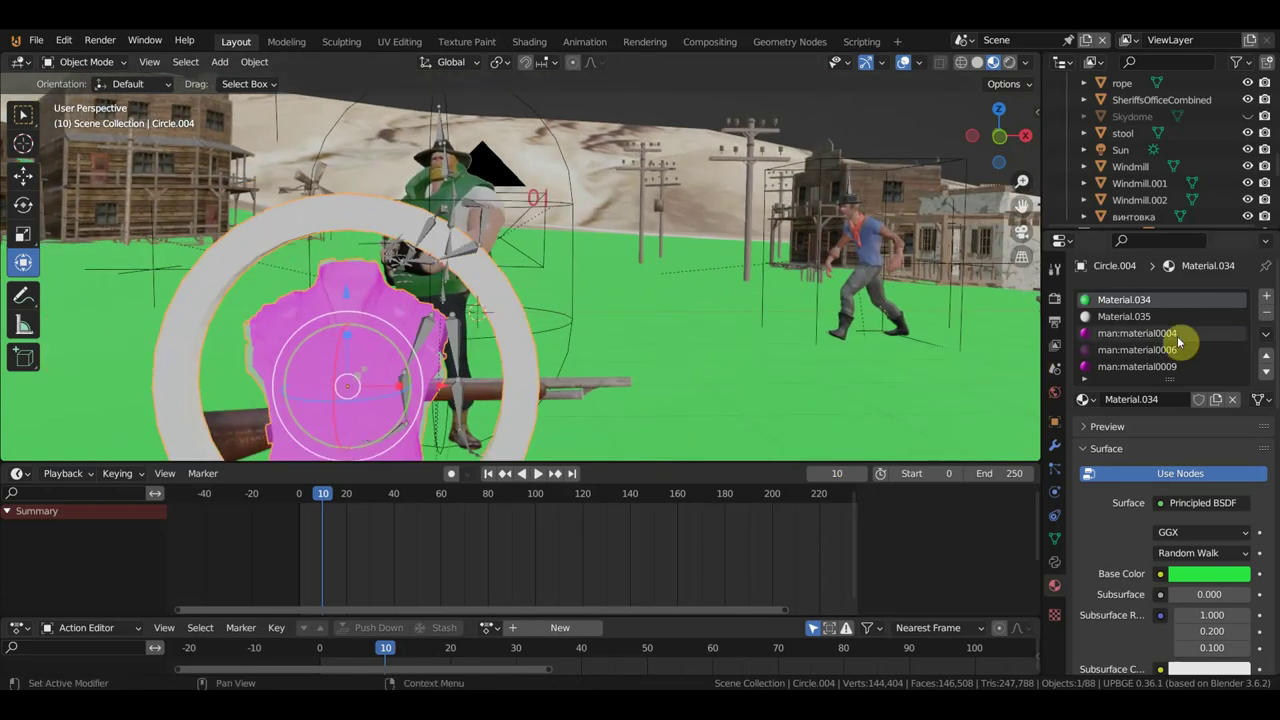
Remove all three material slots from Circle.004.
click(1266, 318)
click(1266, 318)
click(1266, 318)
click(1266, 318)
click(1266, 318)
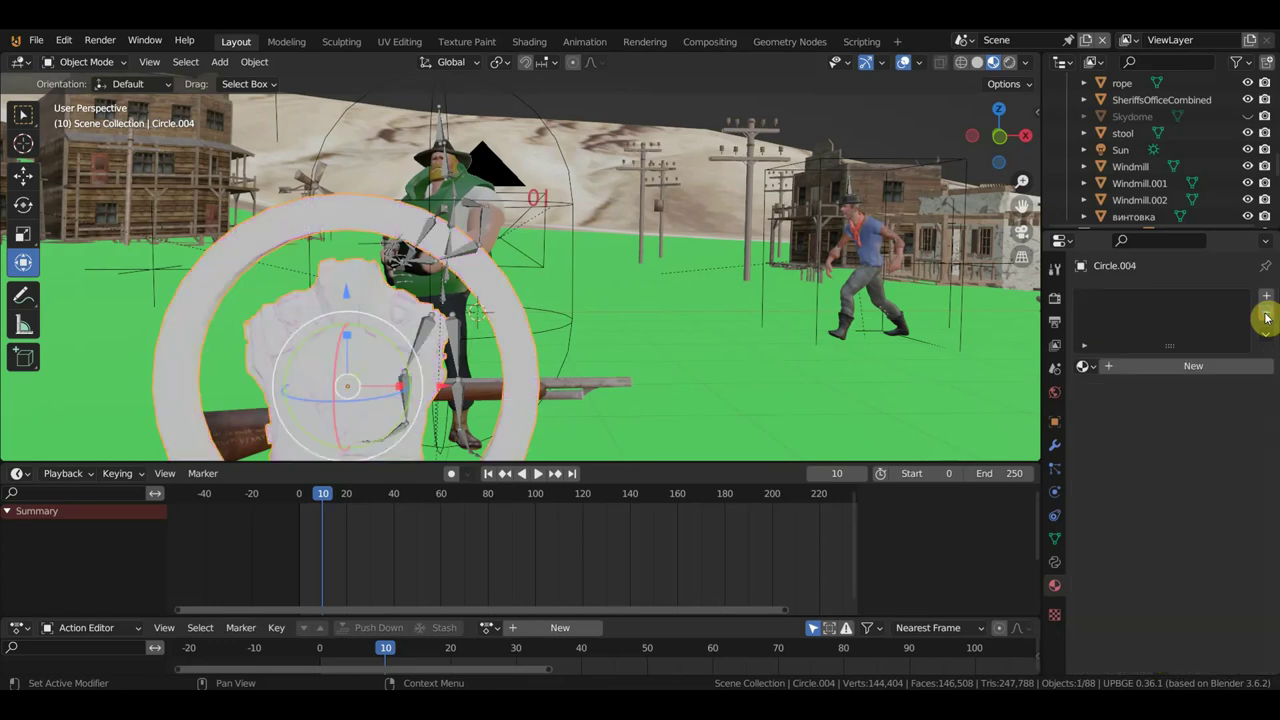
In Edit Mode, select the connected outer ring and assign it a new material.
click(86, 62)
click(88, 101)
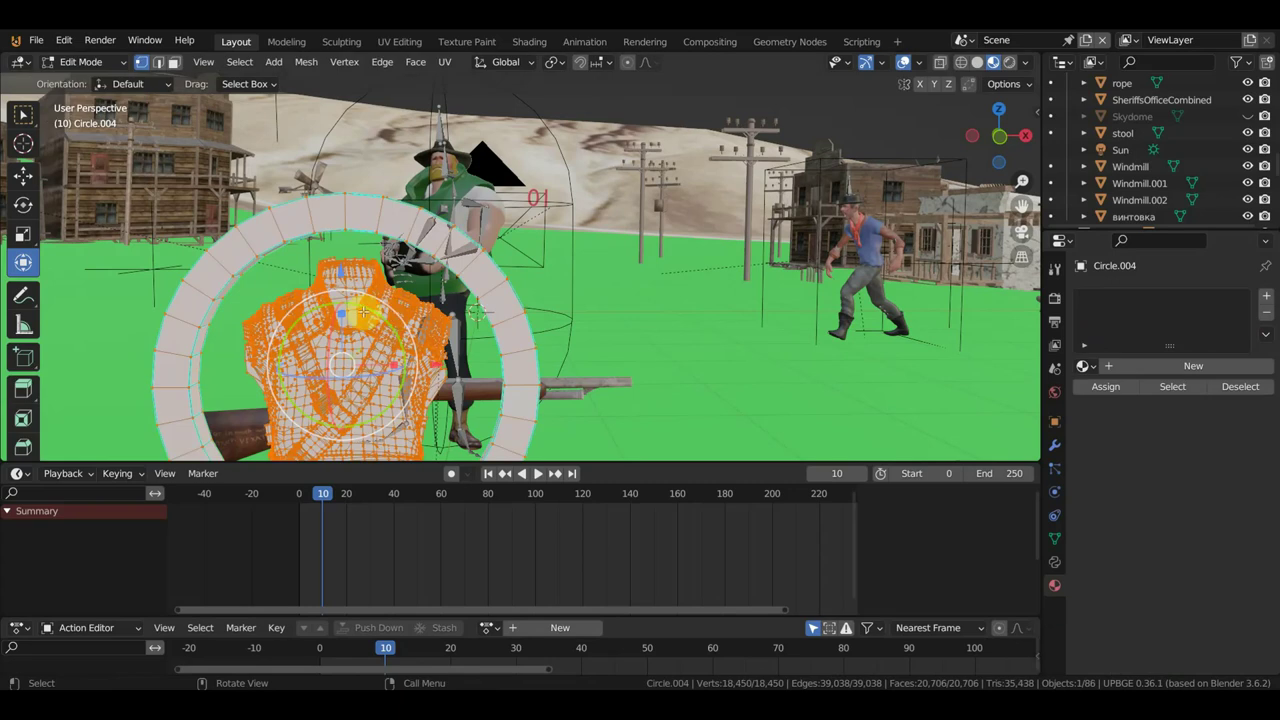
key(alt+a)
key(l)
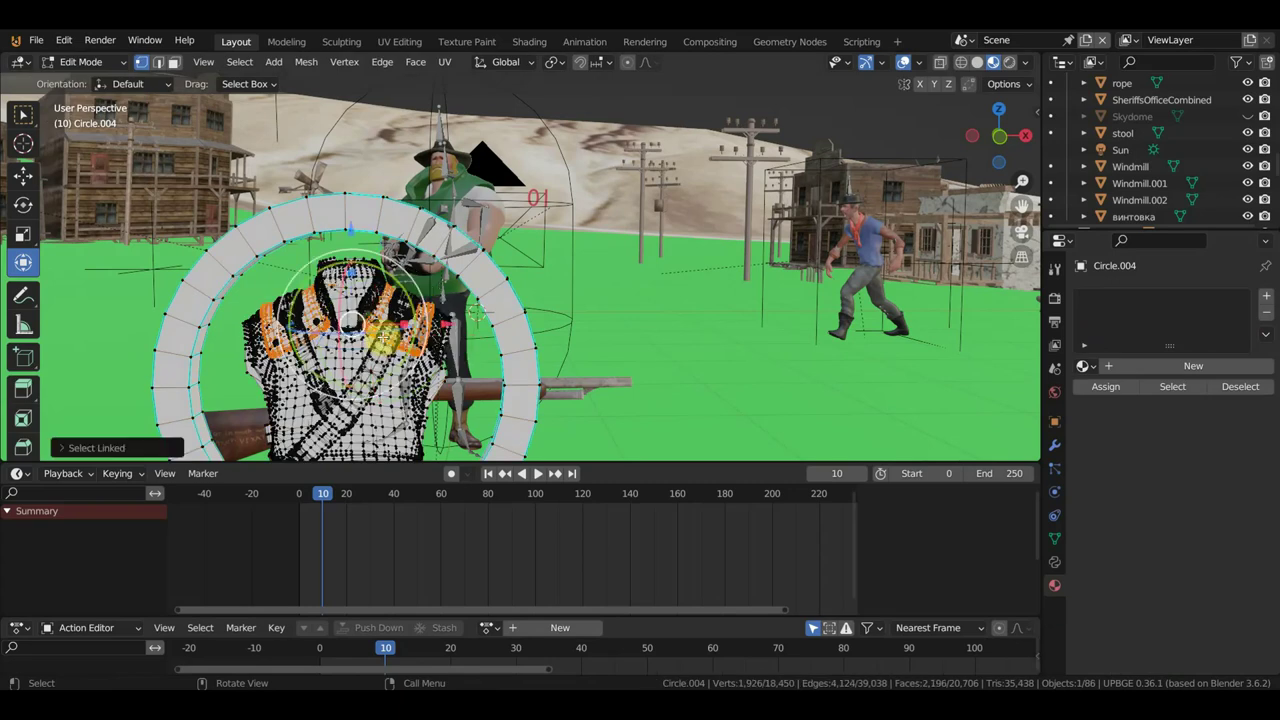
scroll(376, 390, down, 5)
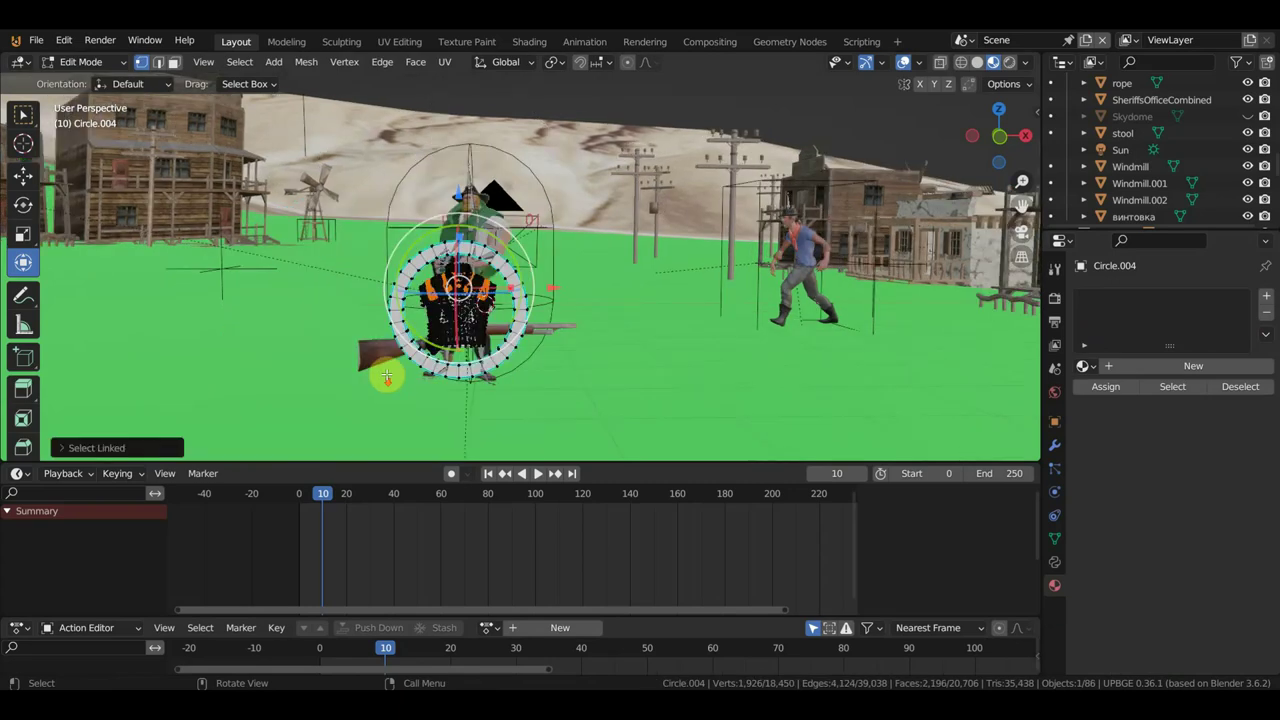
click(521, 287)
key(ctrl+l)
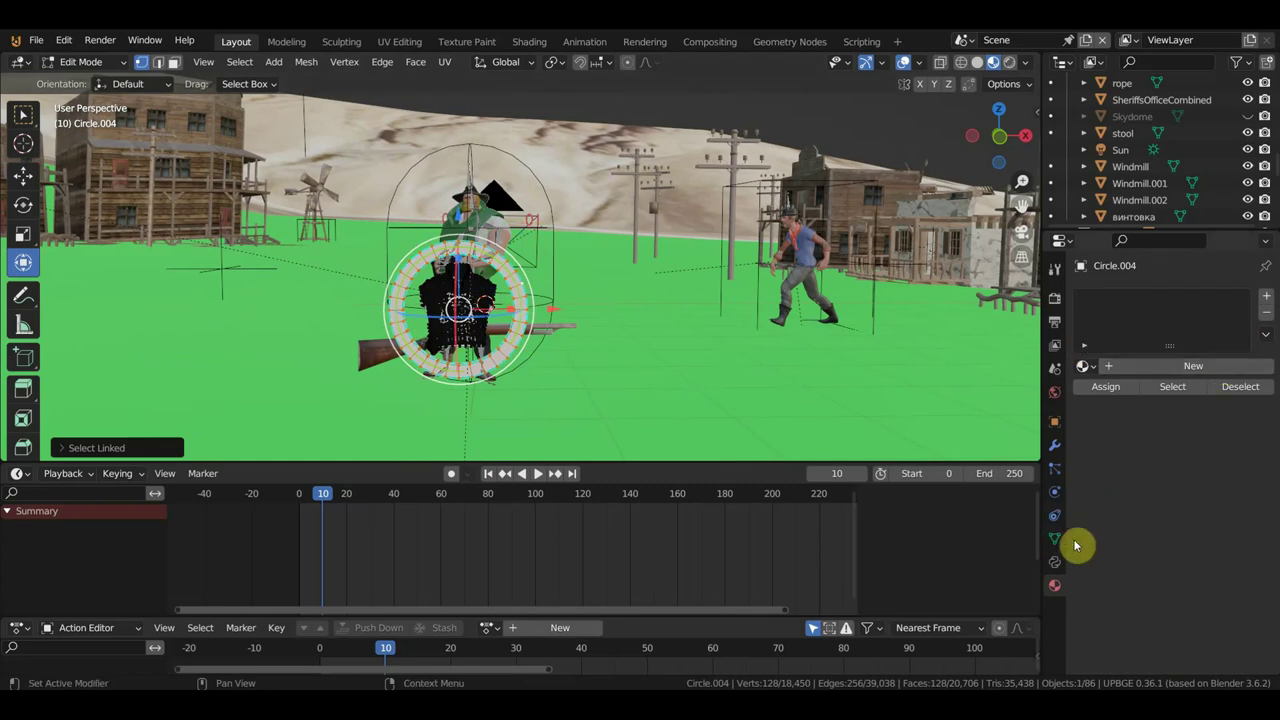
click(1211, 366)
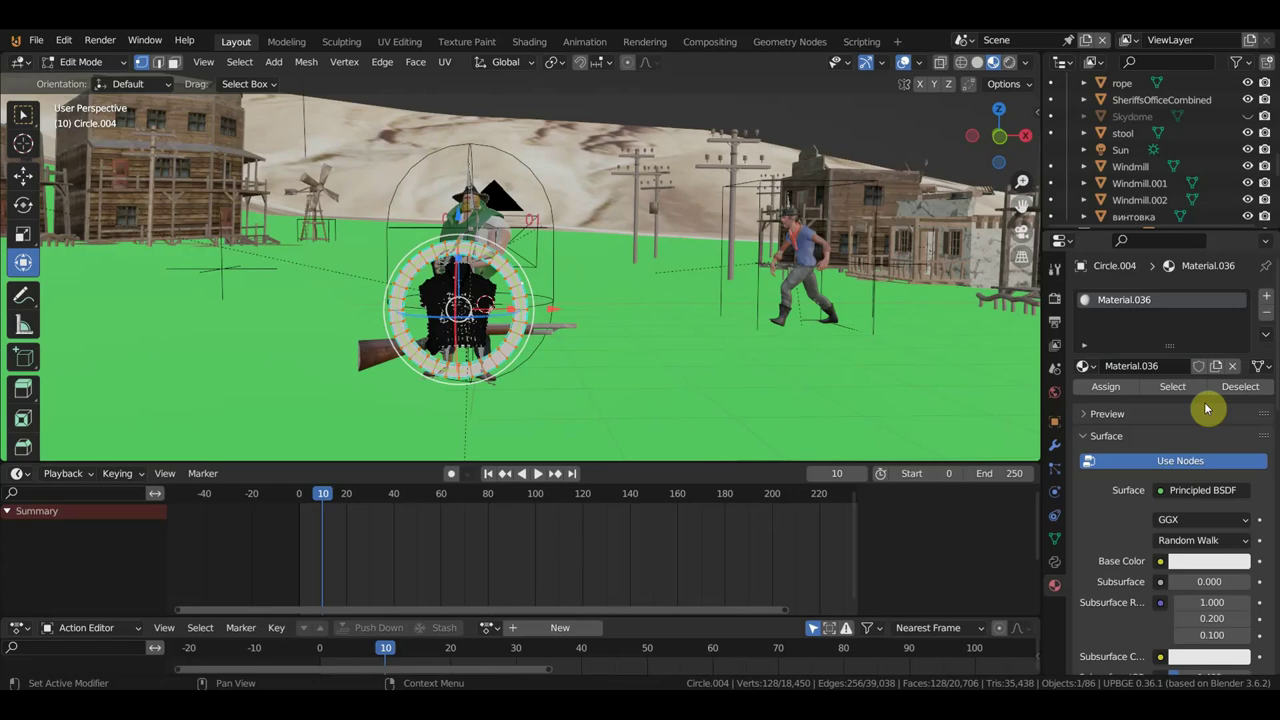
click(1107, 389)
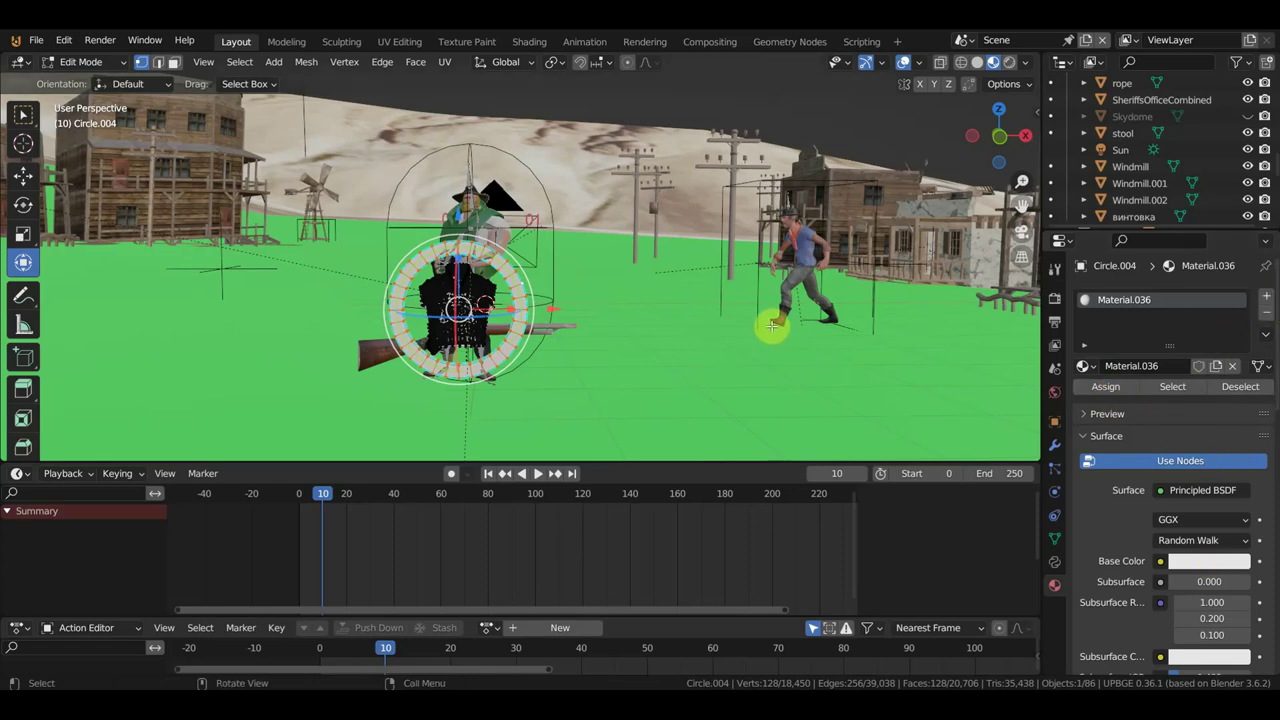
Invert the selection, give the inner body a new dark green material, and return to Object Mode.
key(ctrl+i)
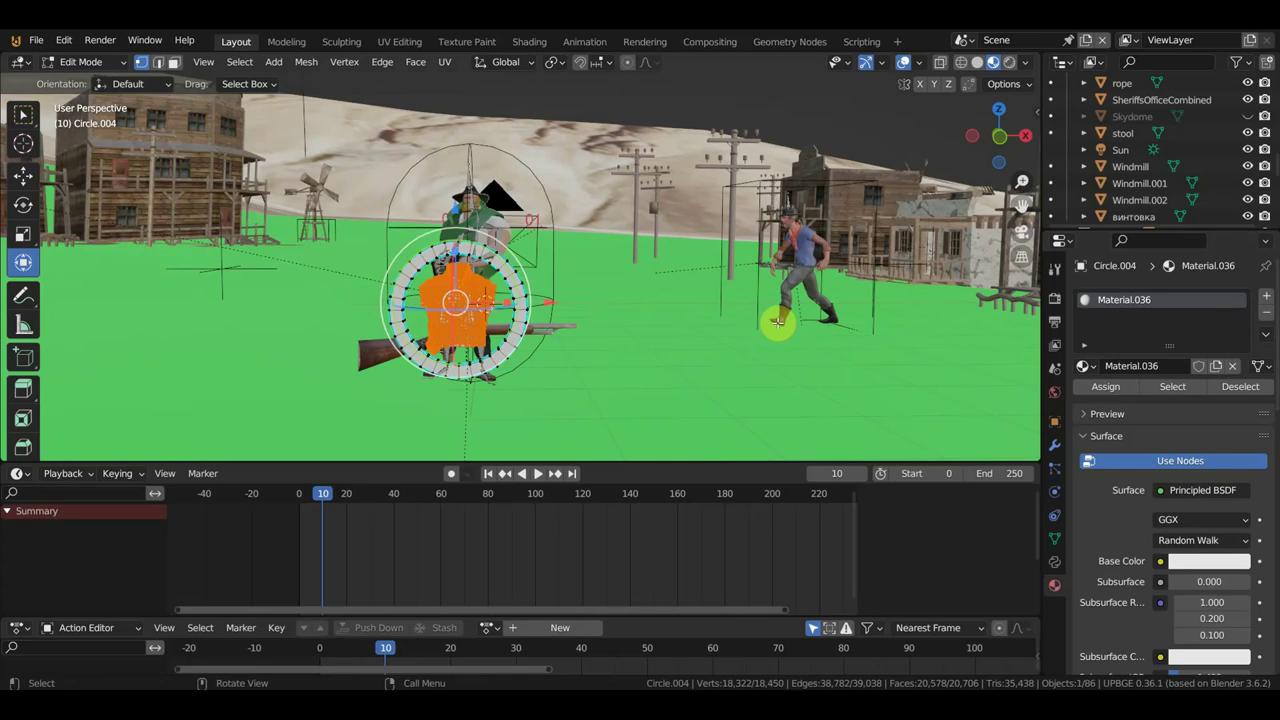
click(1263, 295)
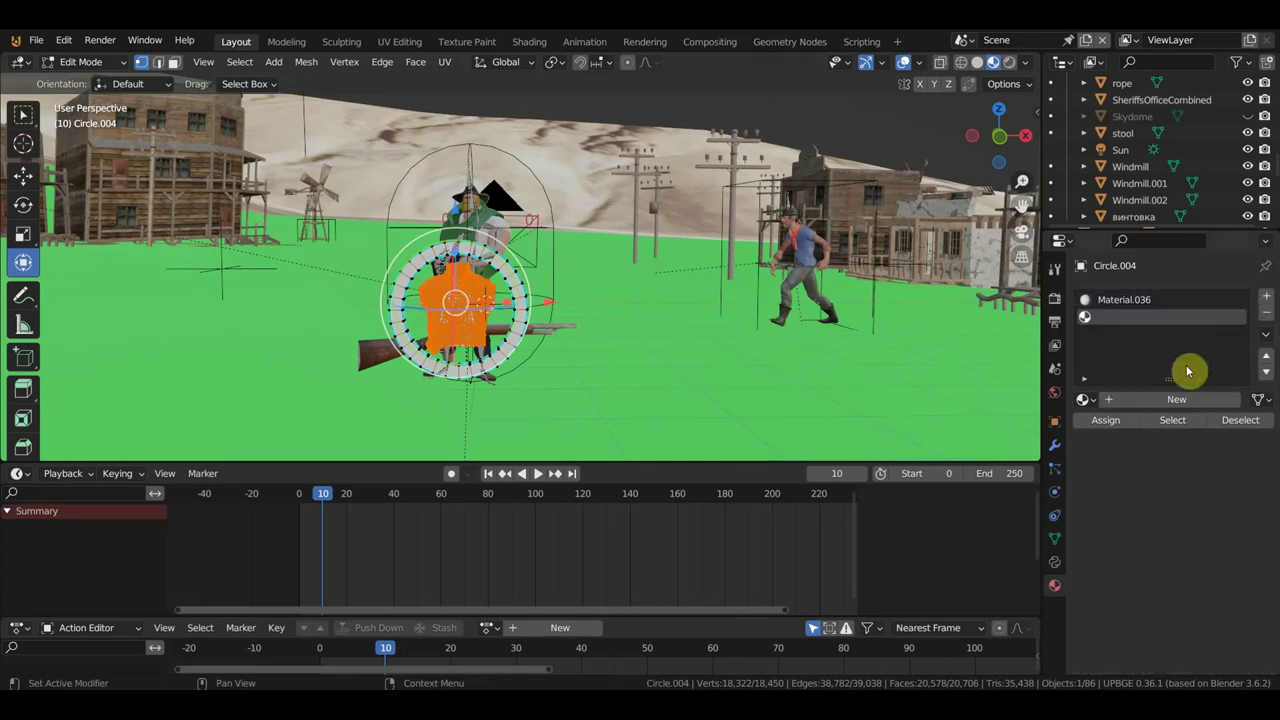
click(1180, 401)
click(1224, 593)
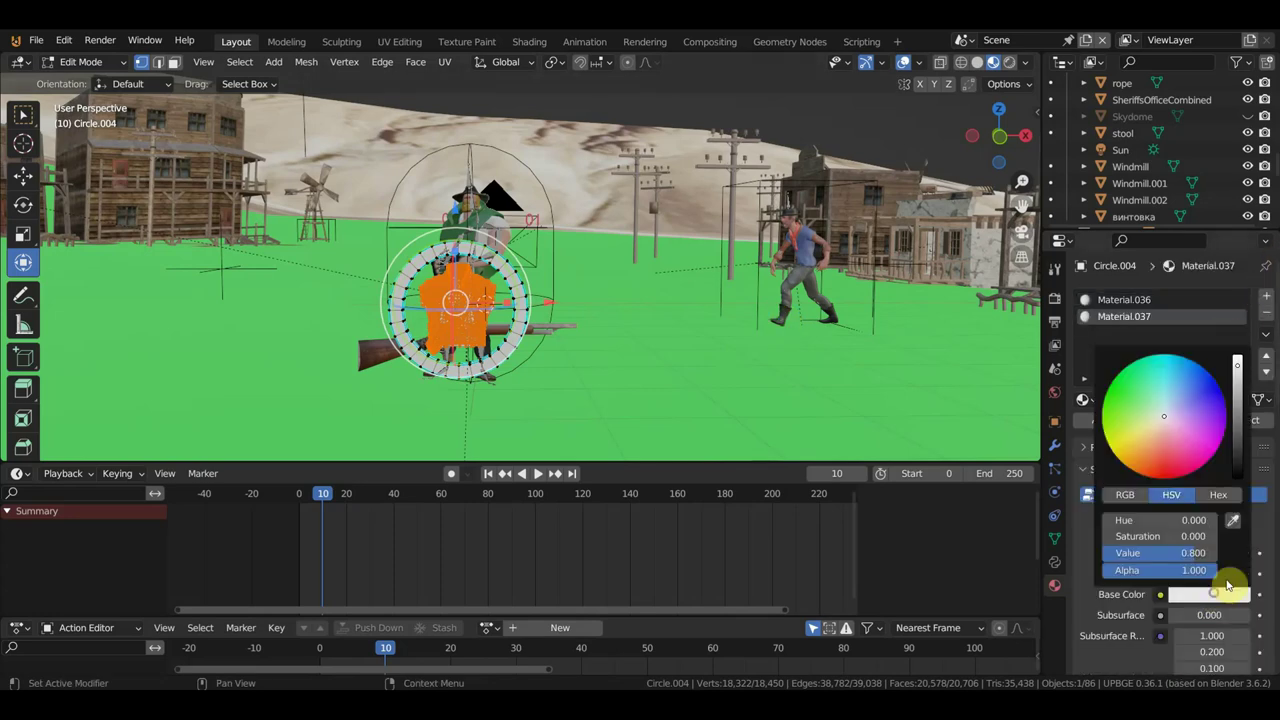
click(1122, 393)
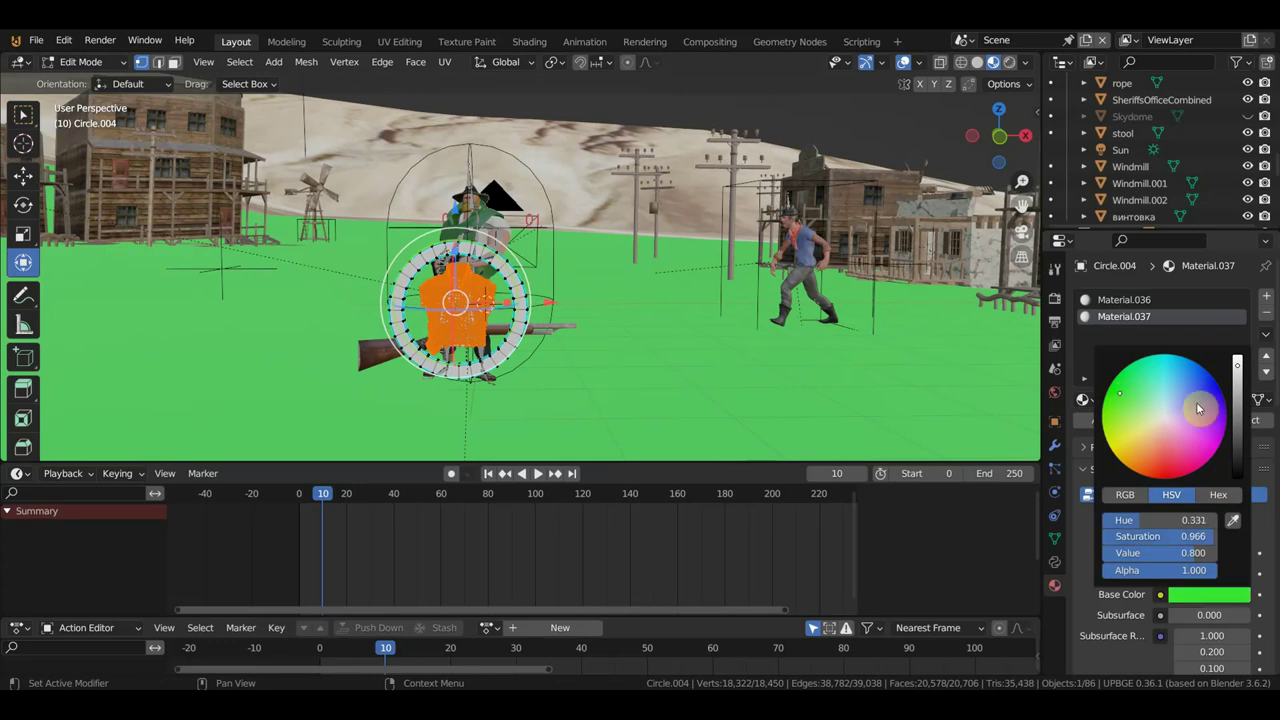
drag(1237, 368, 1237, 412)
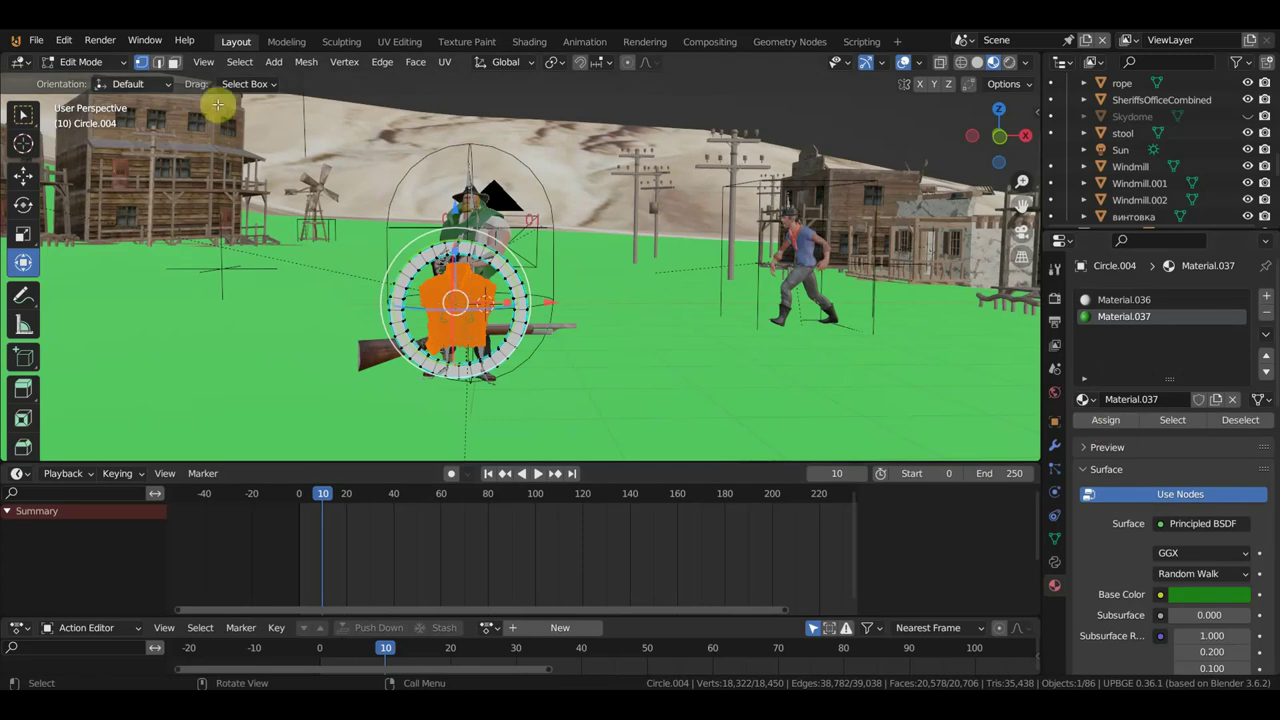
click(85, 63)
click(86, 84)
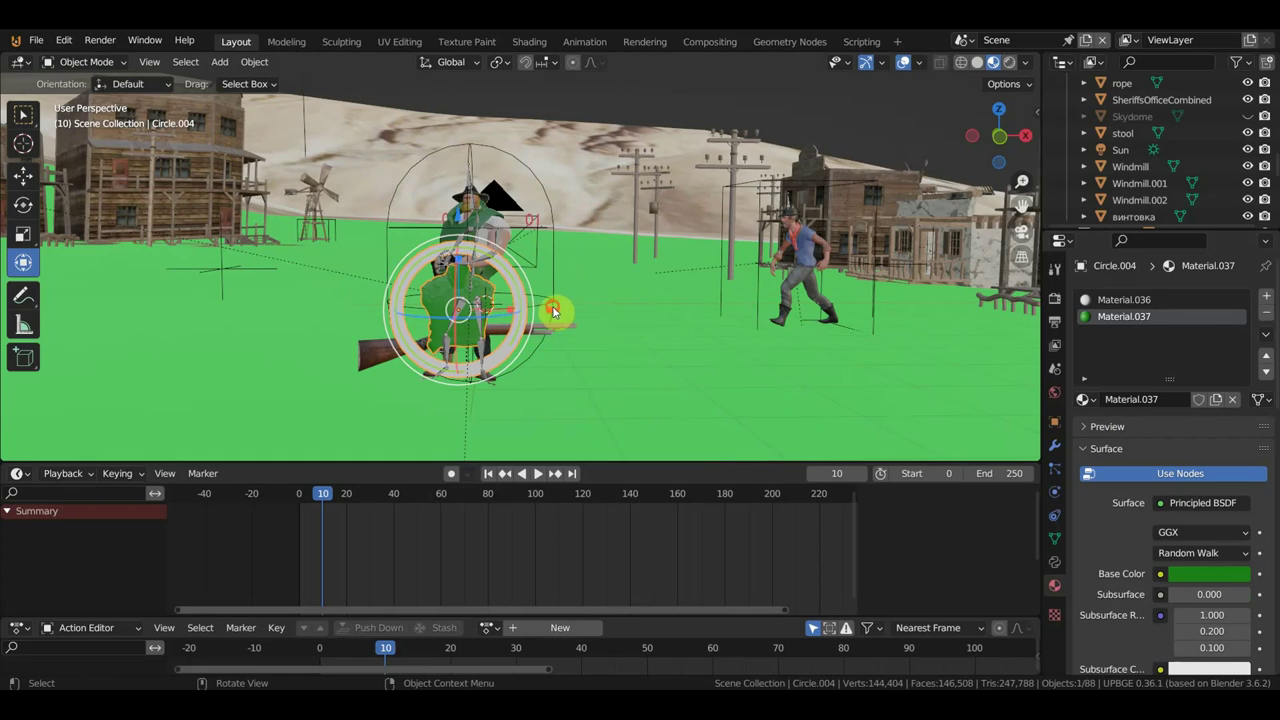
Move the badge to the cowboy's left and set Material.036's base colour to red.
drag(553, 311, 337, 320)
middle_drag(380, 337, 490, 328)
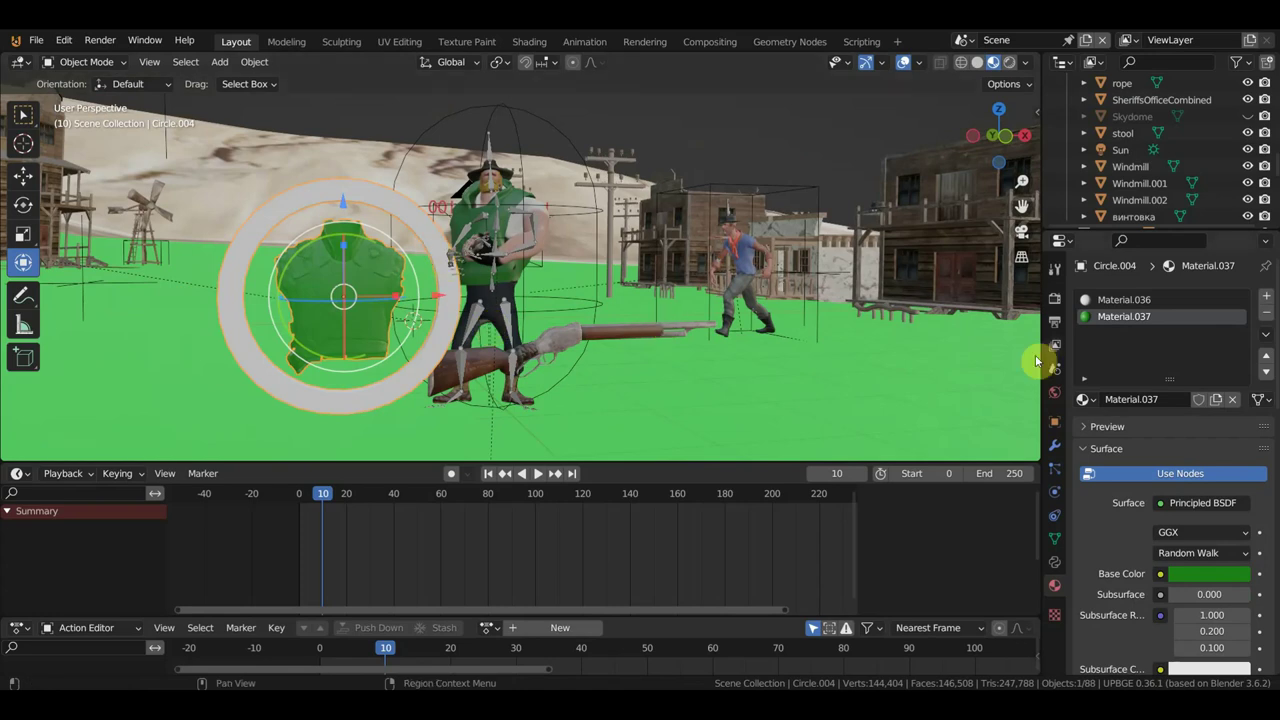
click(1103, 302)
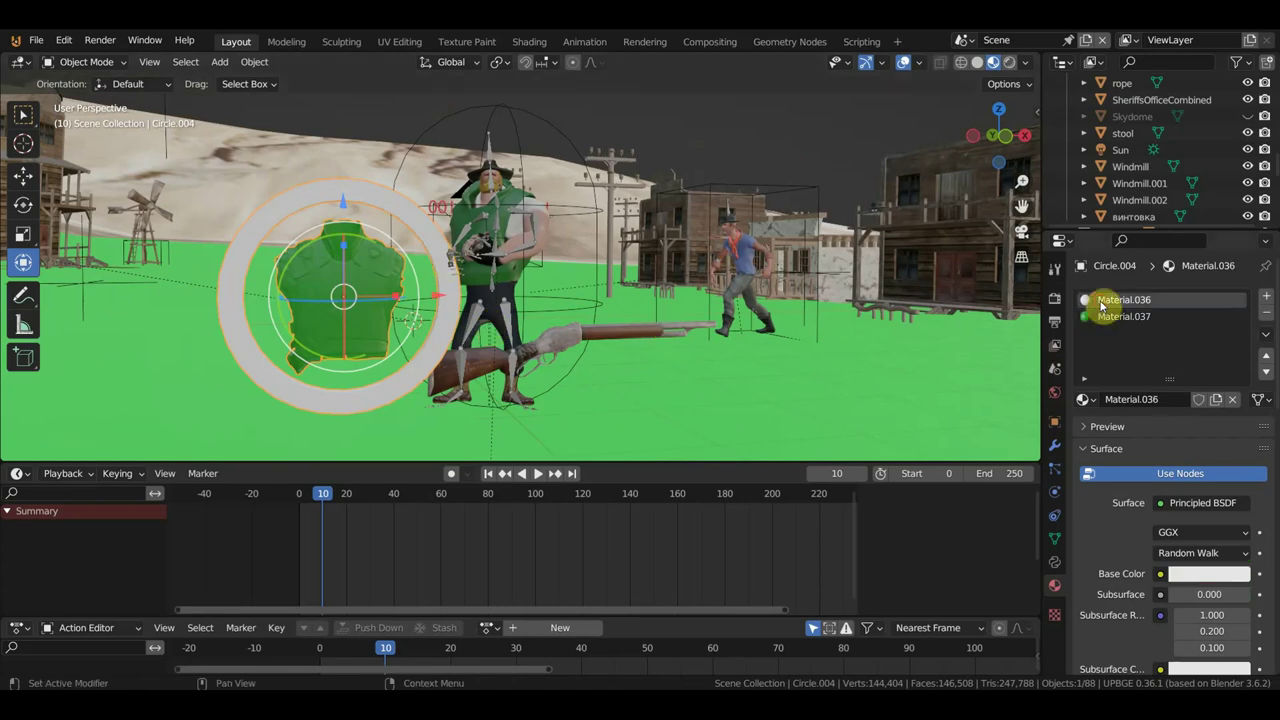
click(1230, 577)
click(1165, 447)
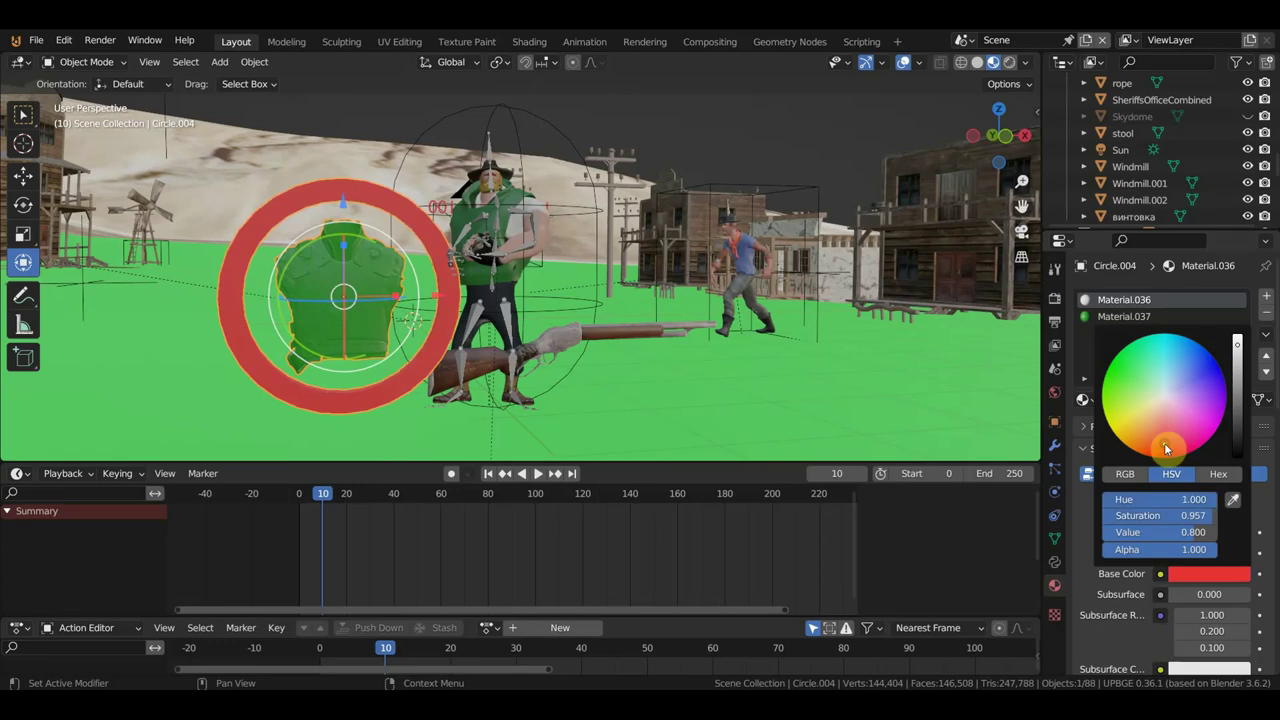
Move the red-ringed badge to the cowboy's left and scale it up.
middle_drag(741, 360, 779, 366)
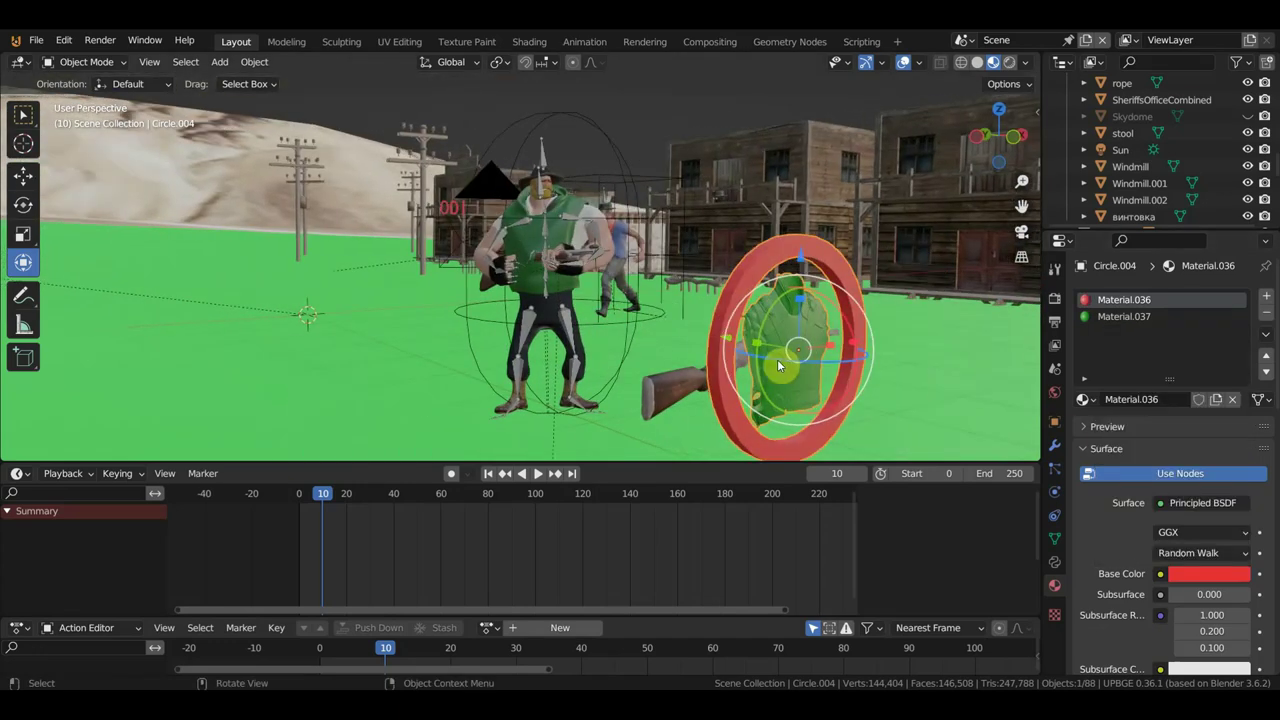
middle_drag(889, 369, 905, 369)
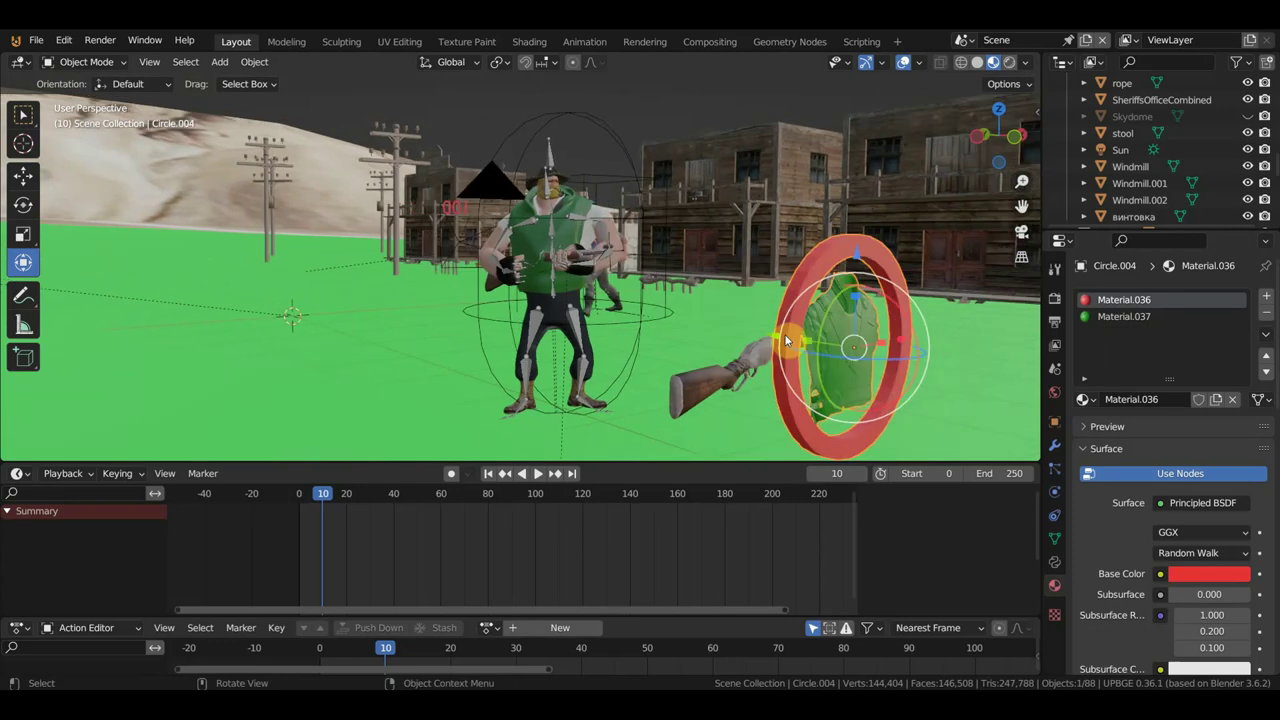
drag(773, 340, 714, 335)
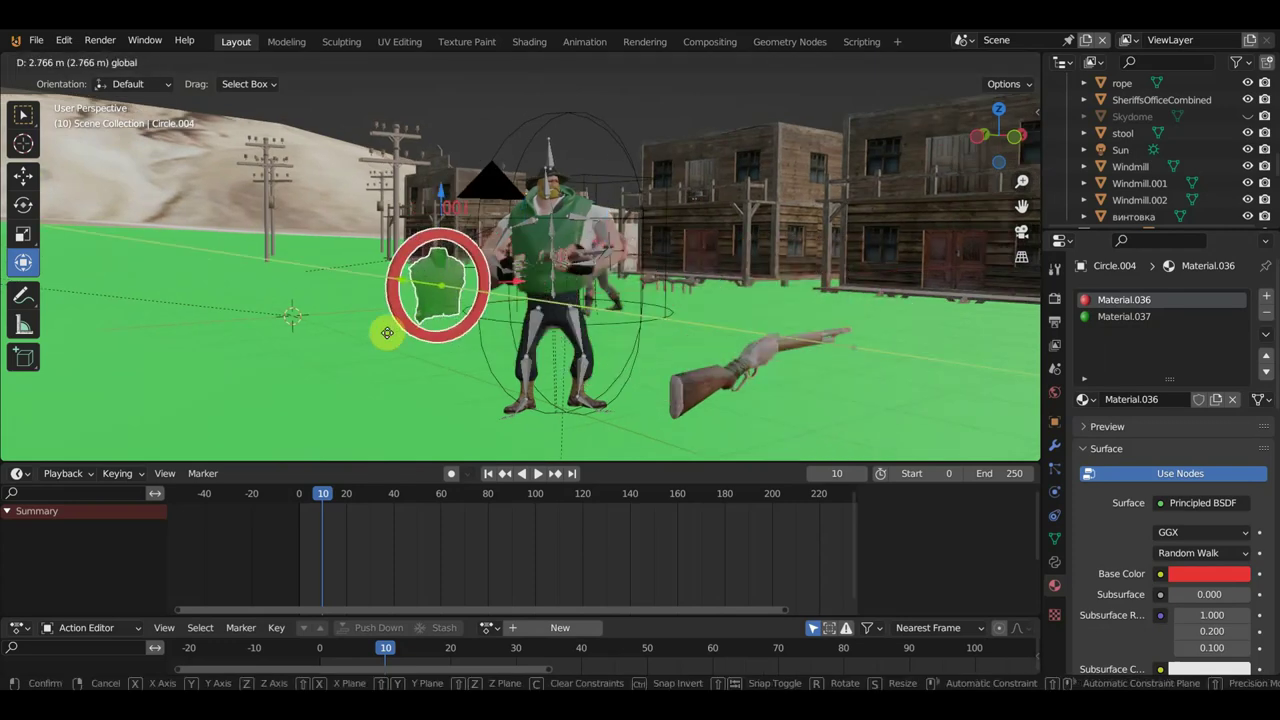
click(342, 326)
middle_drag(342, 326, 443, 336)
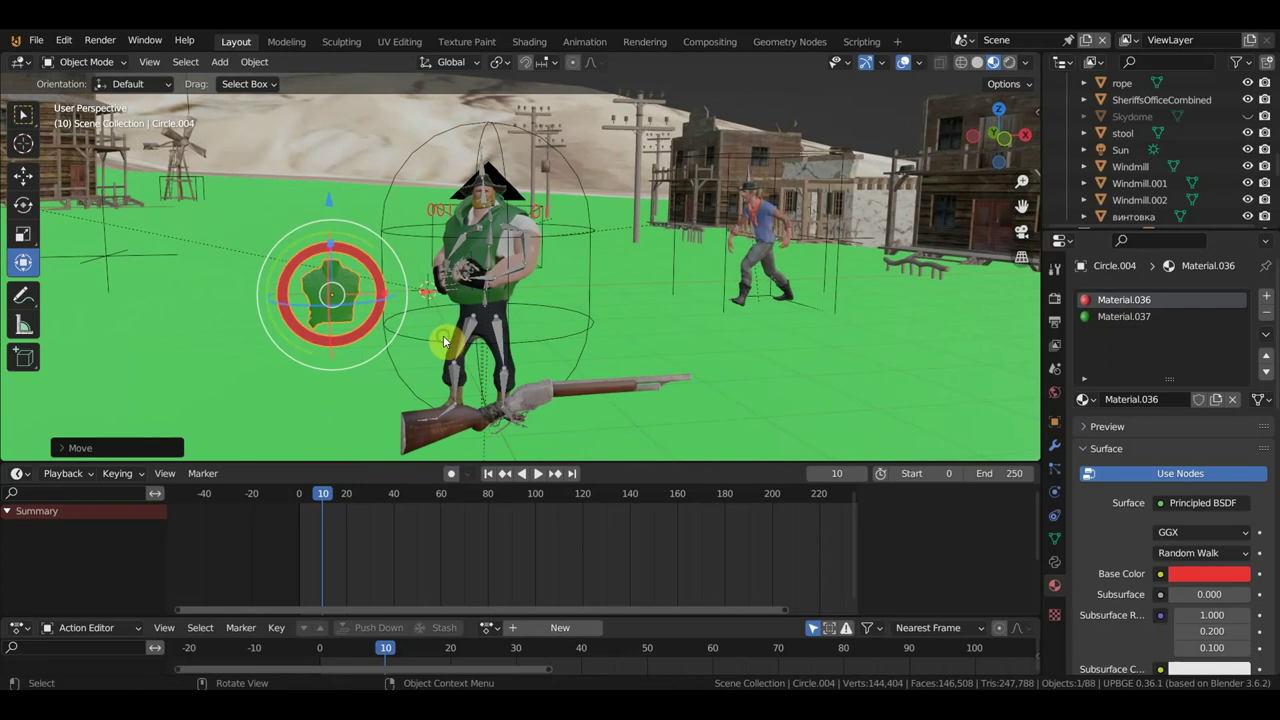
key(s)
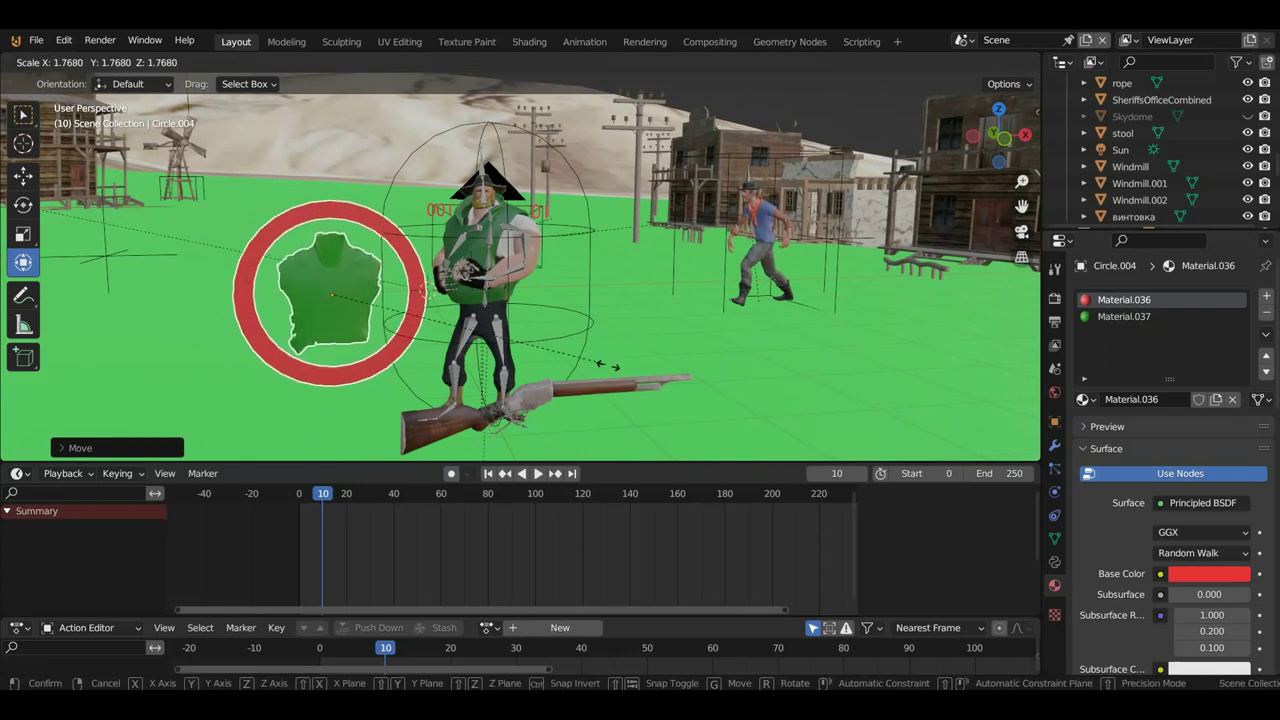
click(597, 361)
middle_drag(597, 361, 603, 349)
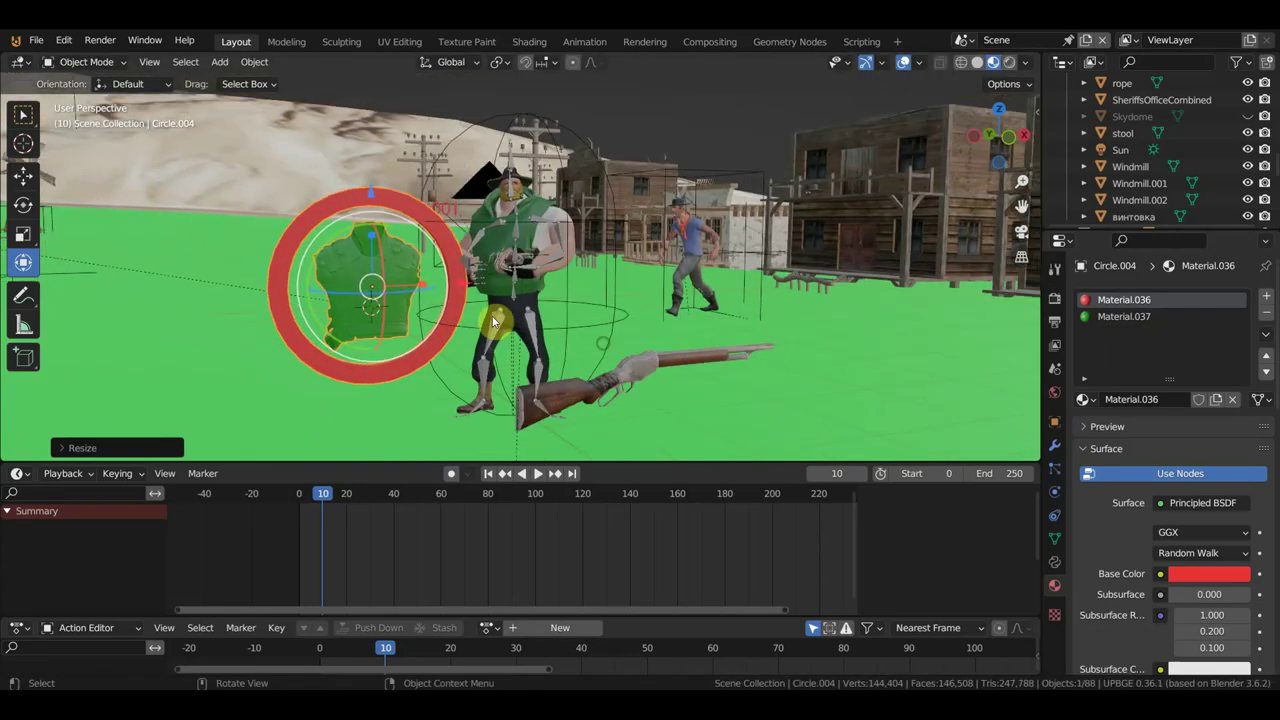
key(g)
click(430, 283)
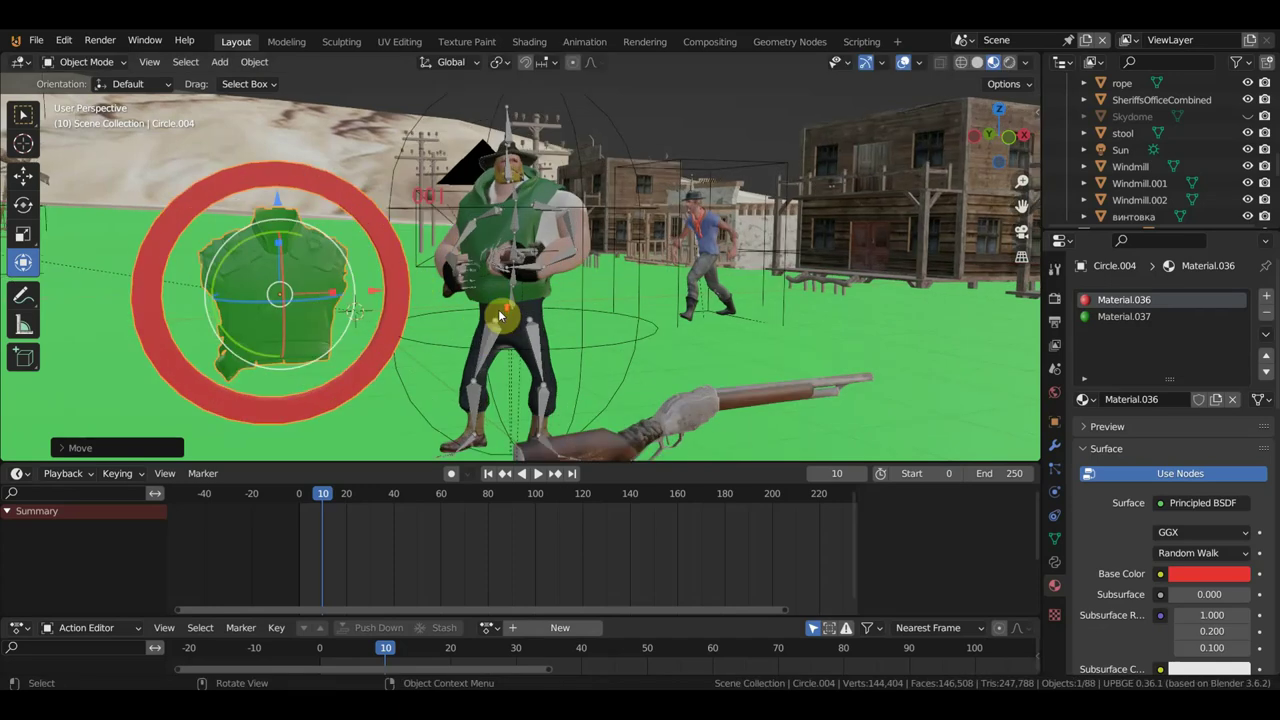
Recentre the view and enlarge the 3D viewport by shrinking the timeline.
scroll(498, 309, up, 3)
middle_drag(566, 298, 571, 300)
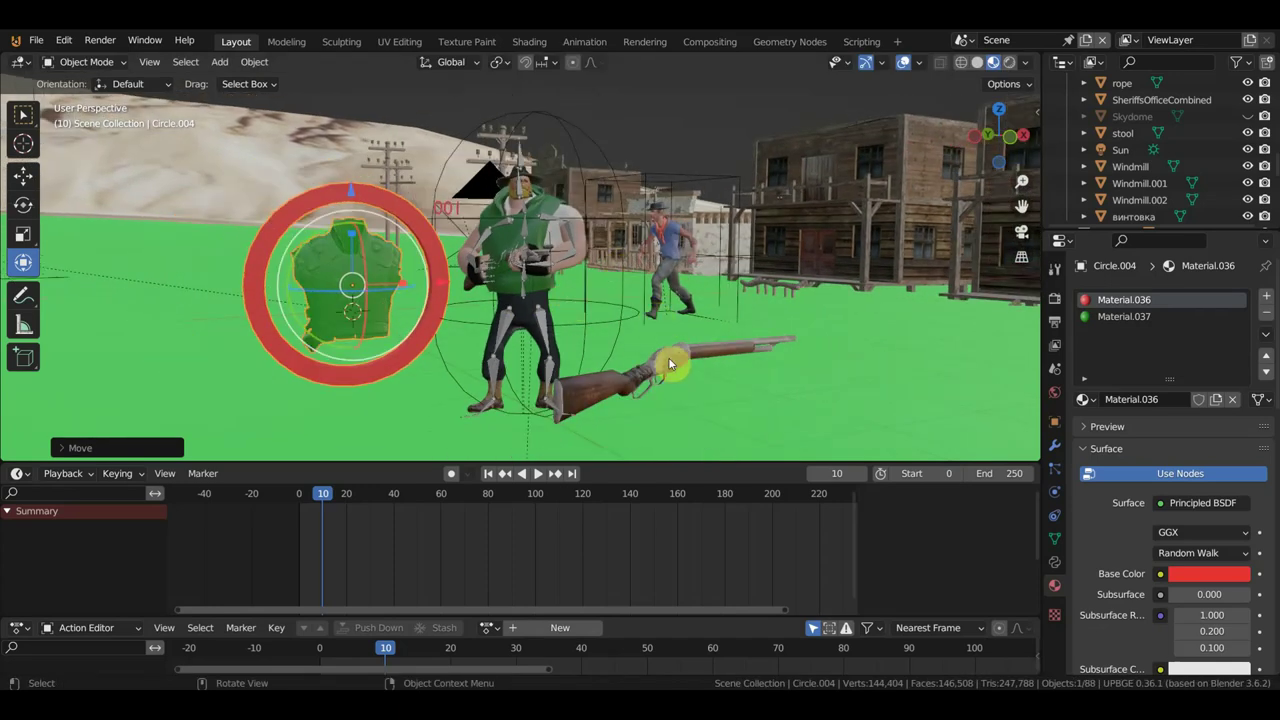
shift+middle_drag(670, 357, 694, 349)
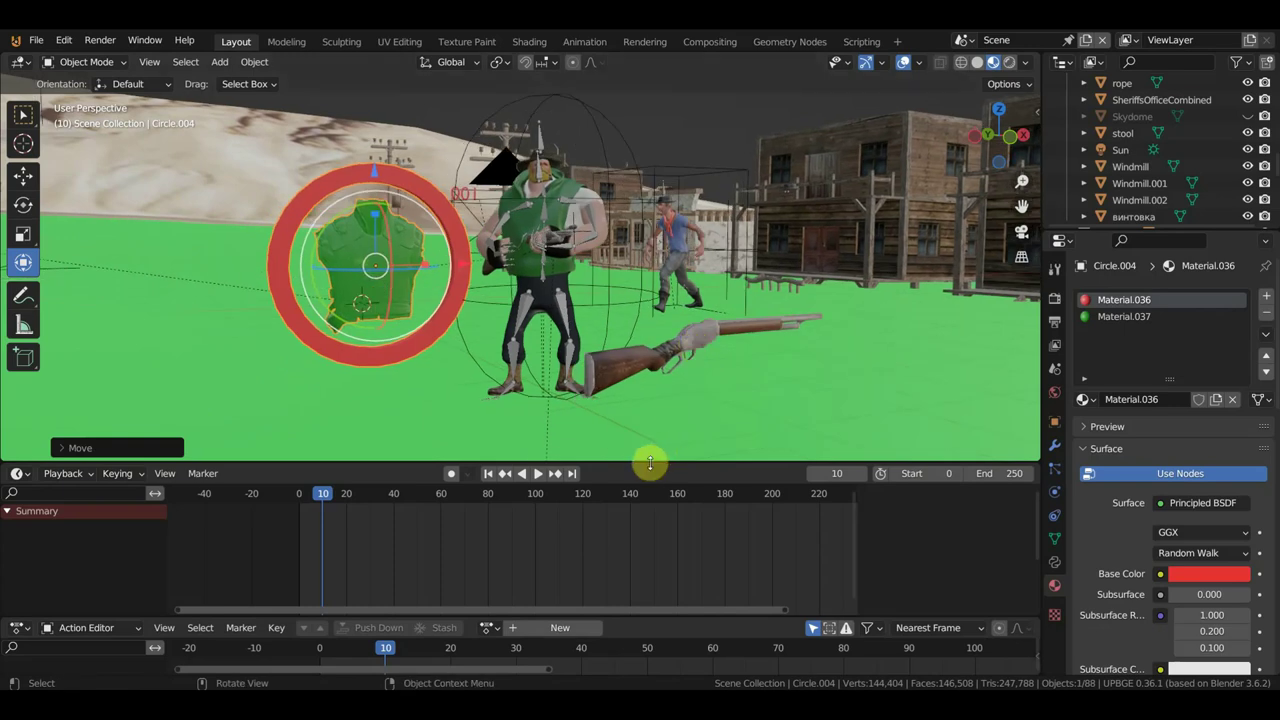
drag(650, 463, 666, 566)
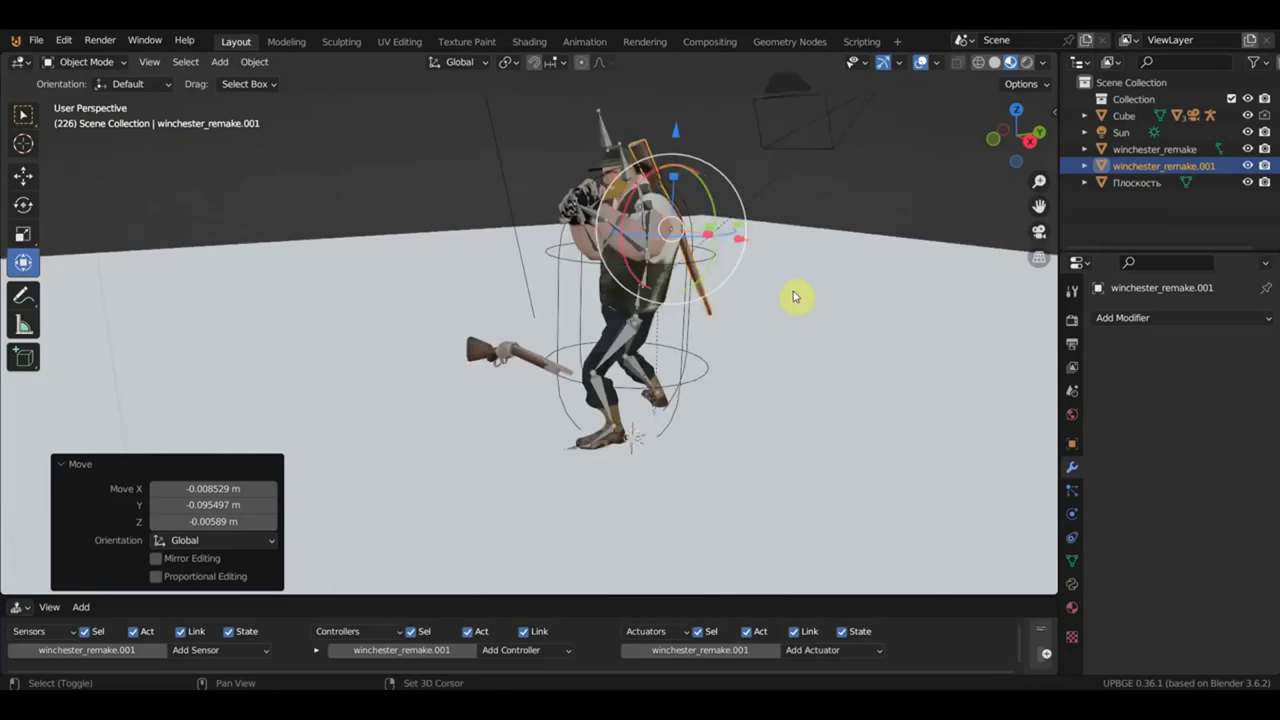
Add a cone to the scene and switch to the right-side view.
key(shift+a)
mouse_move(796, 292)
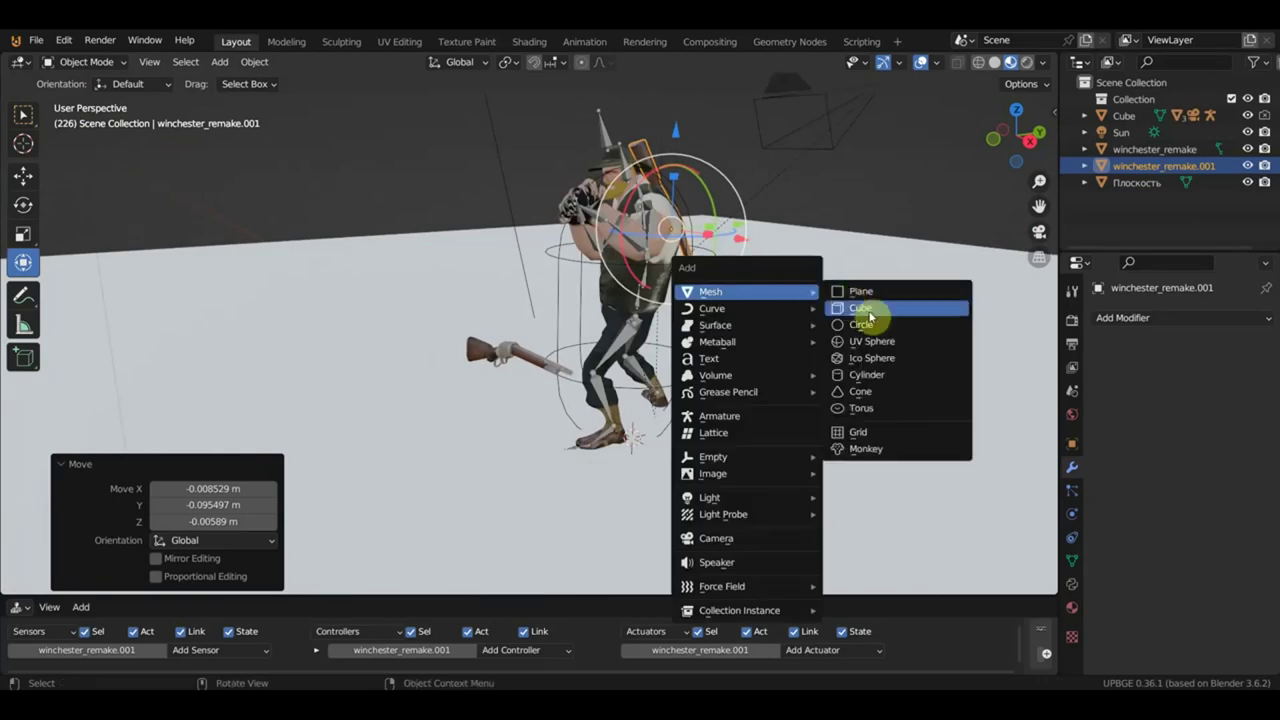
click(875, 395)
middle_drag(877, 397, 741, 362)
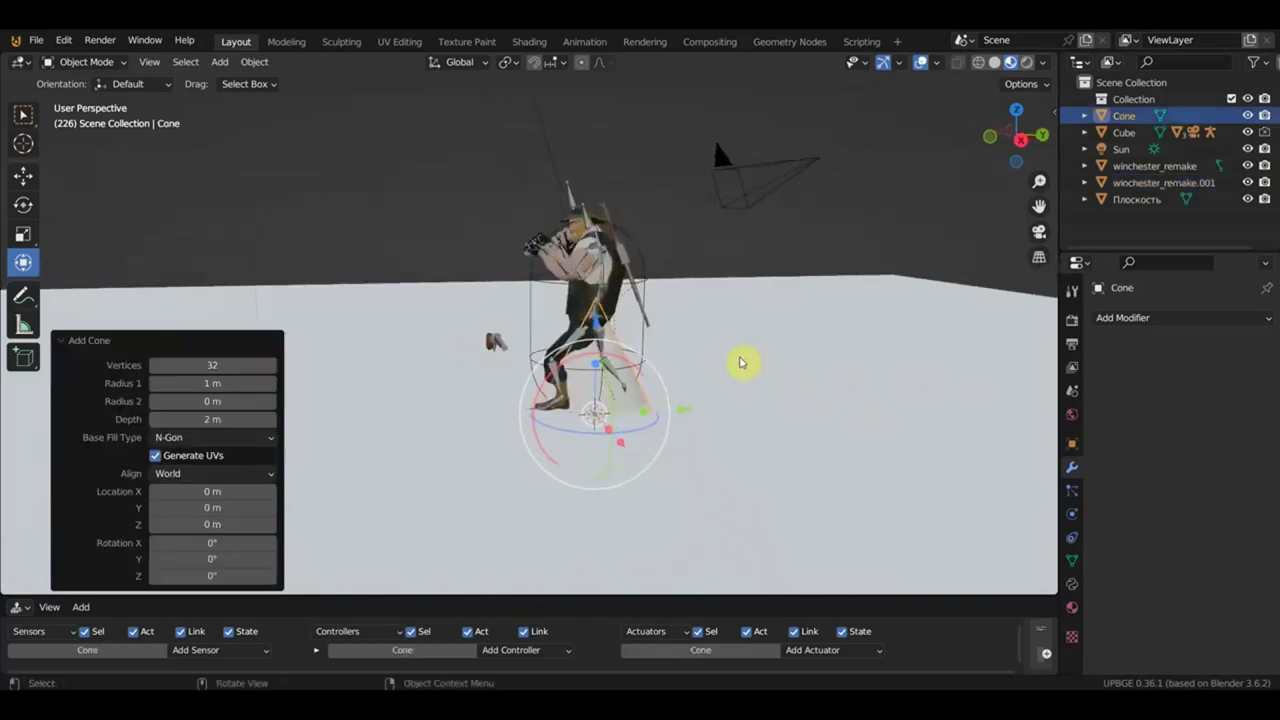
key(KP_3)
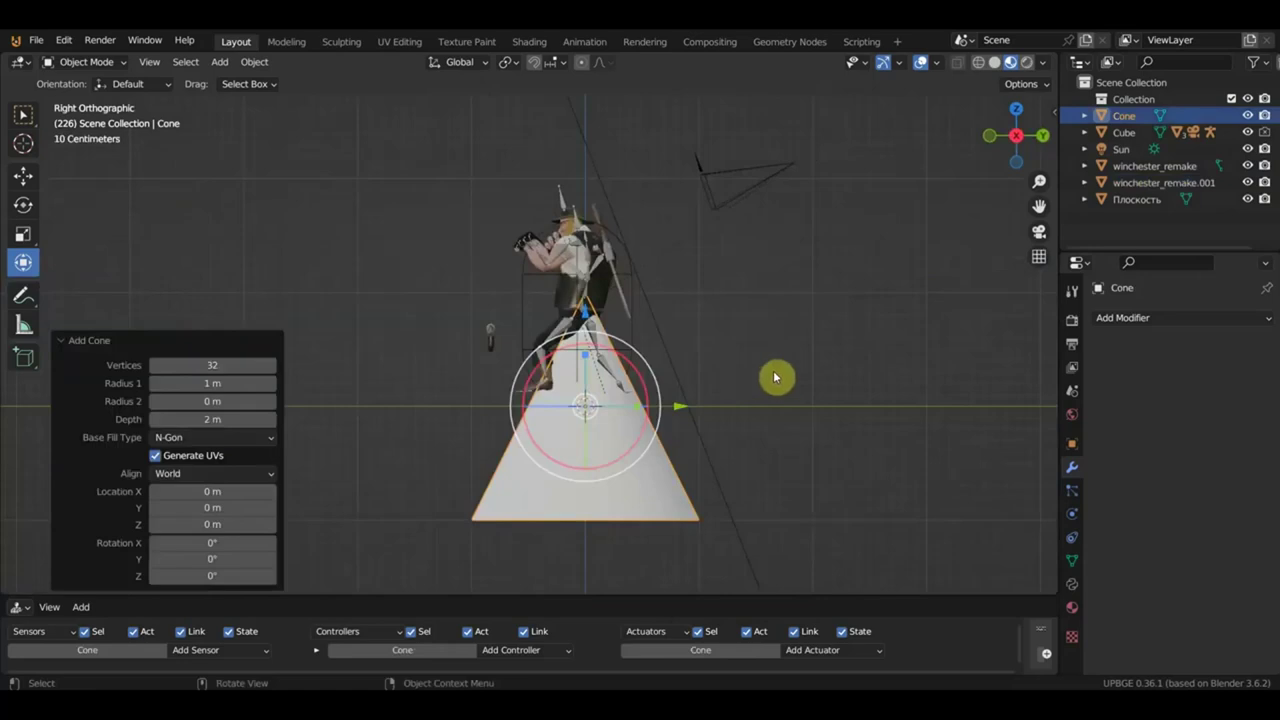
Rotate the cone to point sideways and shrink it to about 0.6.
key(r)
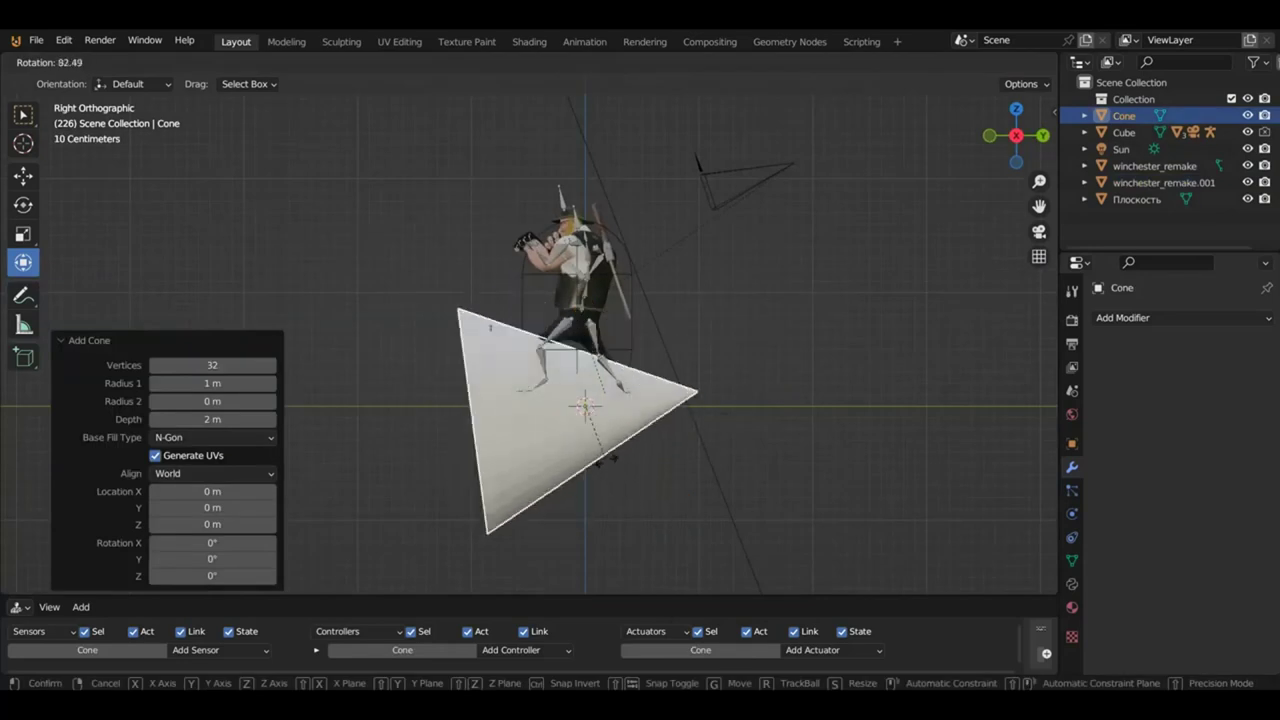
click(604, 460)
key(s)
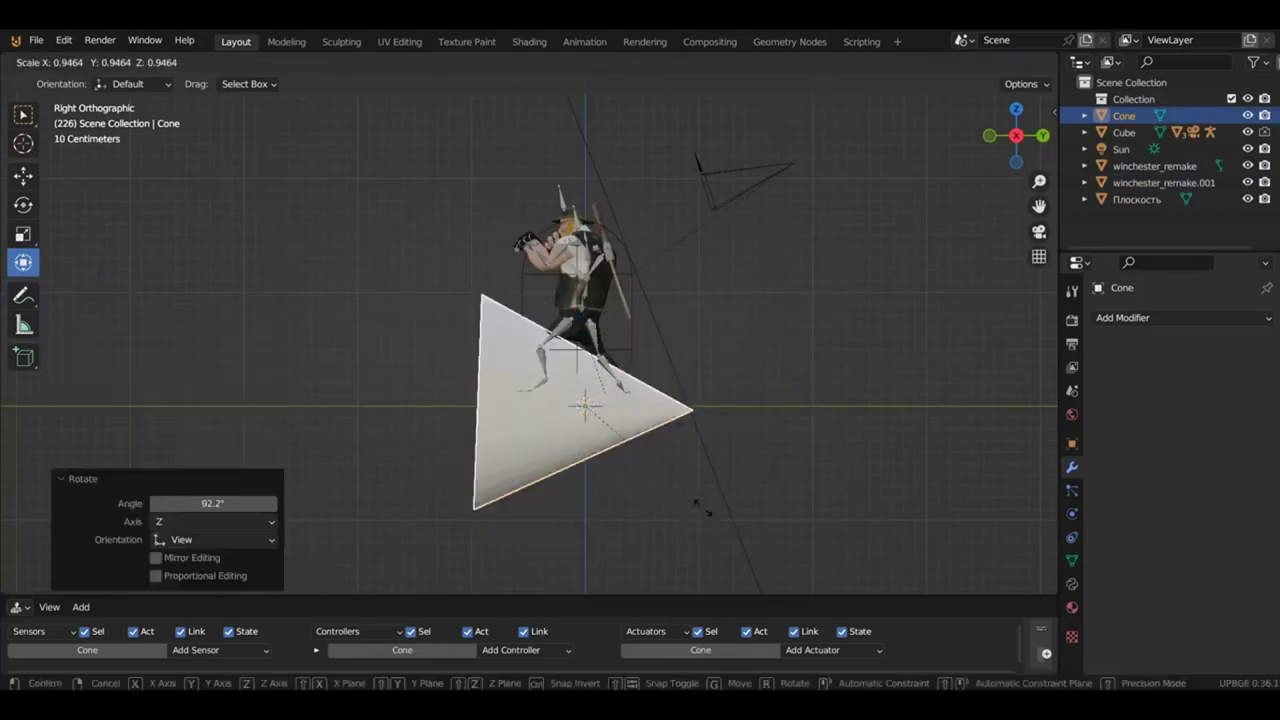
click(666, 483)
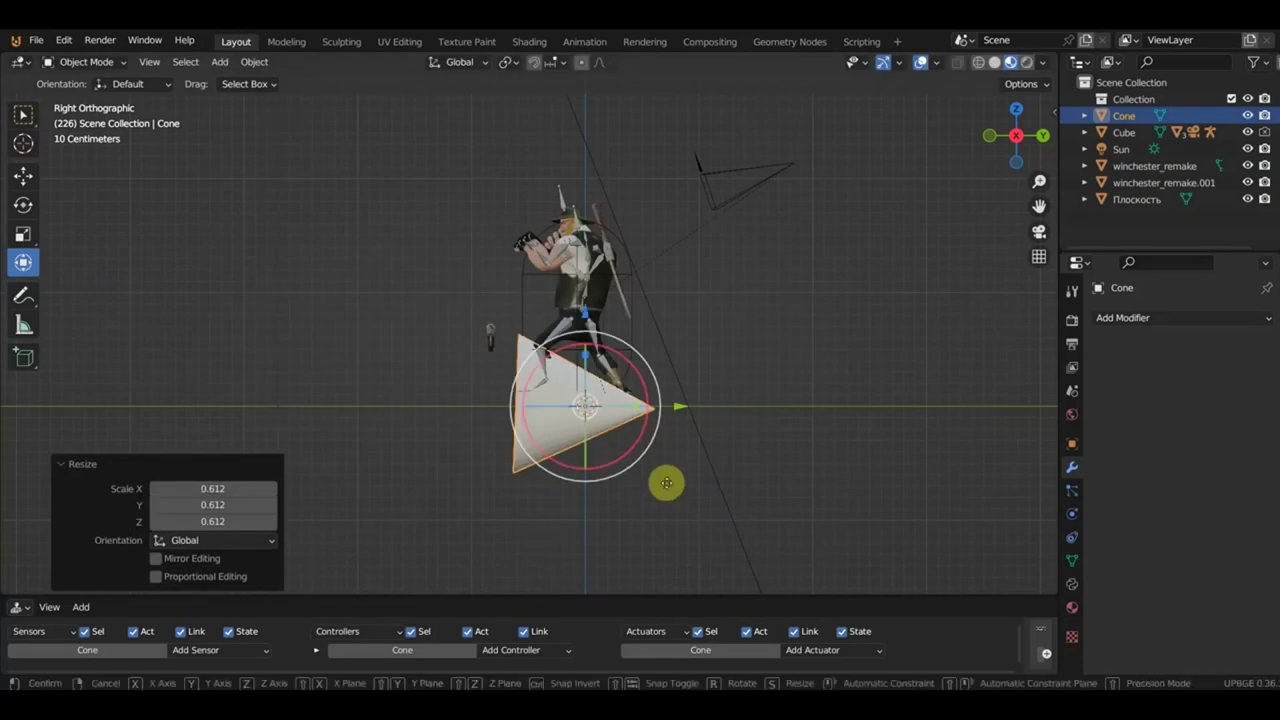
click(640, 420)
scroll(615, 423, up, 2)
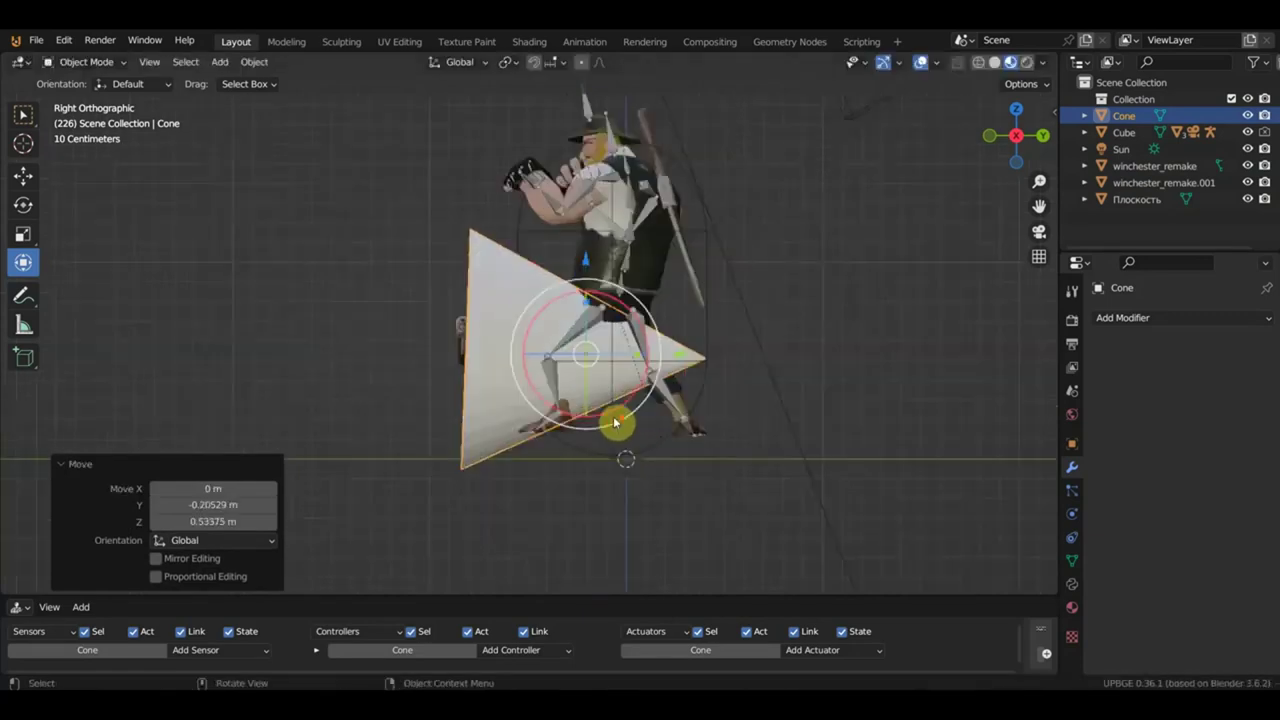
middle_drag(615, 423, 811, 434)
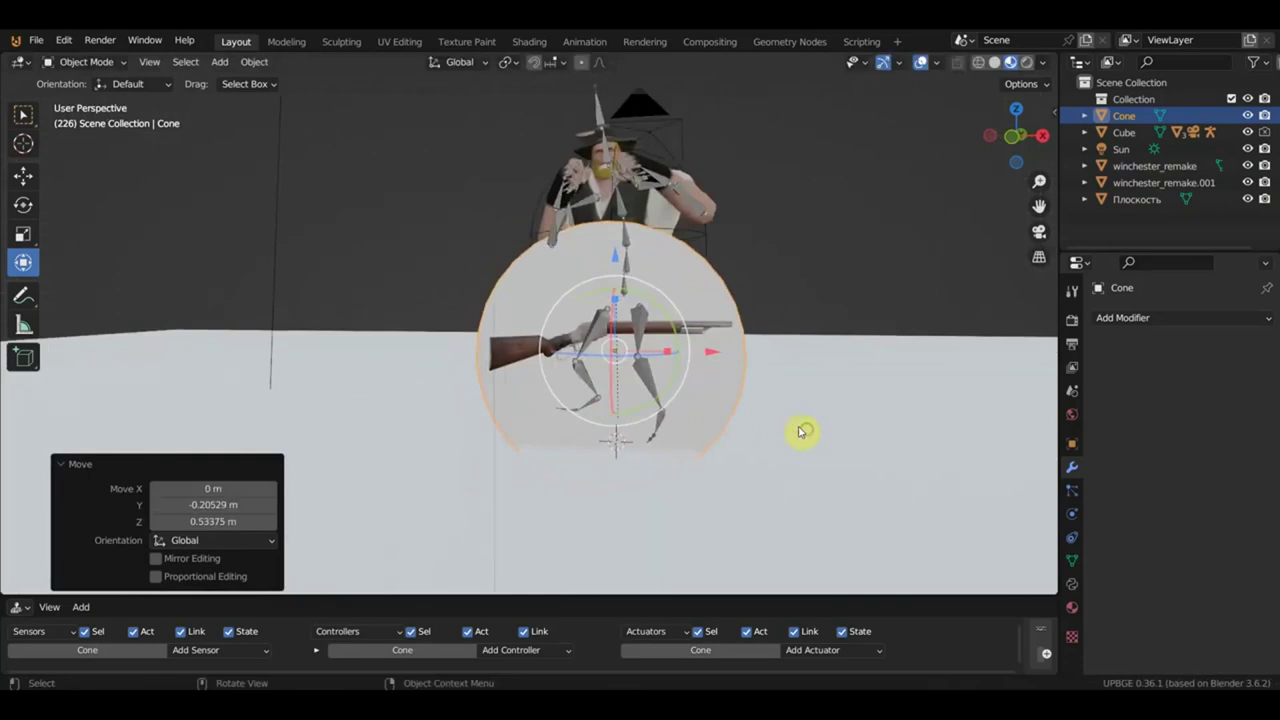
mouse_move(680, 349)
middle_down()
mouse_move(698, 358)
mouse_move(569, 366)
mouse_move(580, 310)
mouse_move(592, 345)
middle_up()
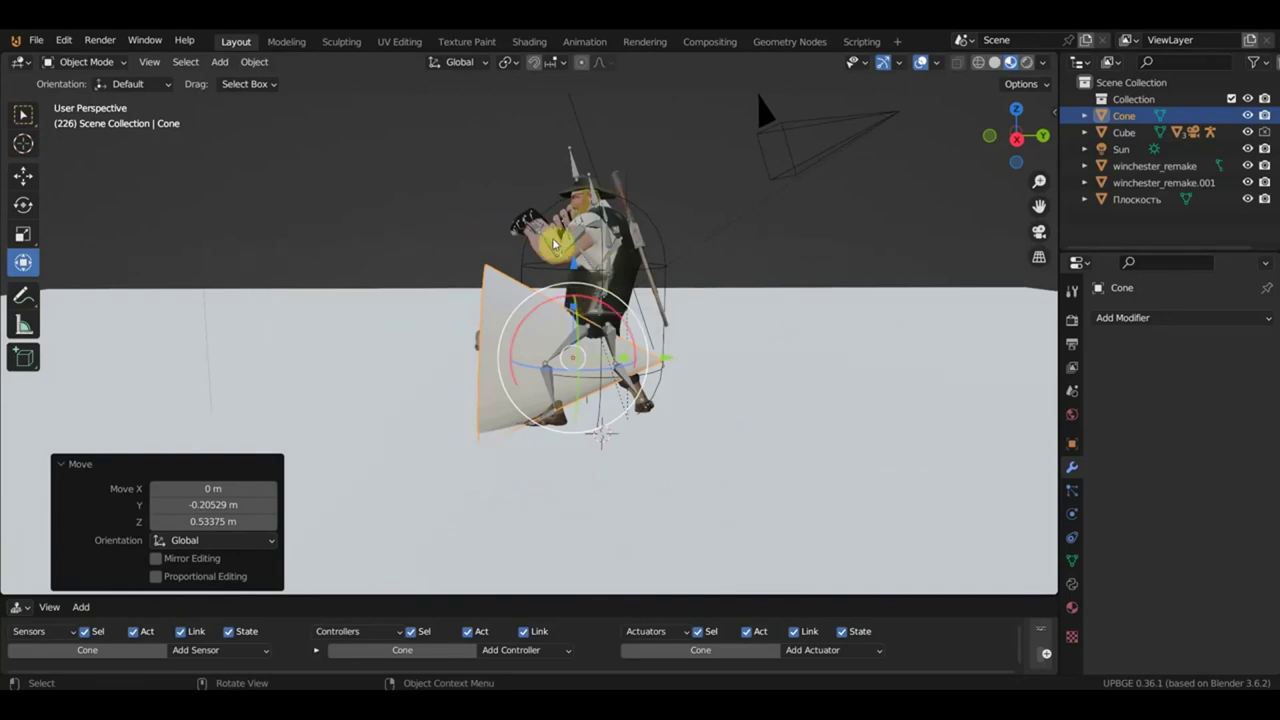
Move the cone down in front of the cowboy's legs and scale it to 0.725.
drag(568, 329, 527, 222)
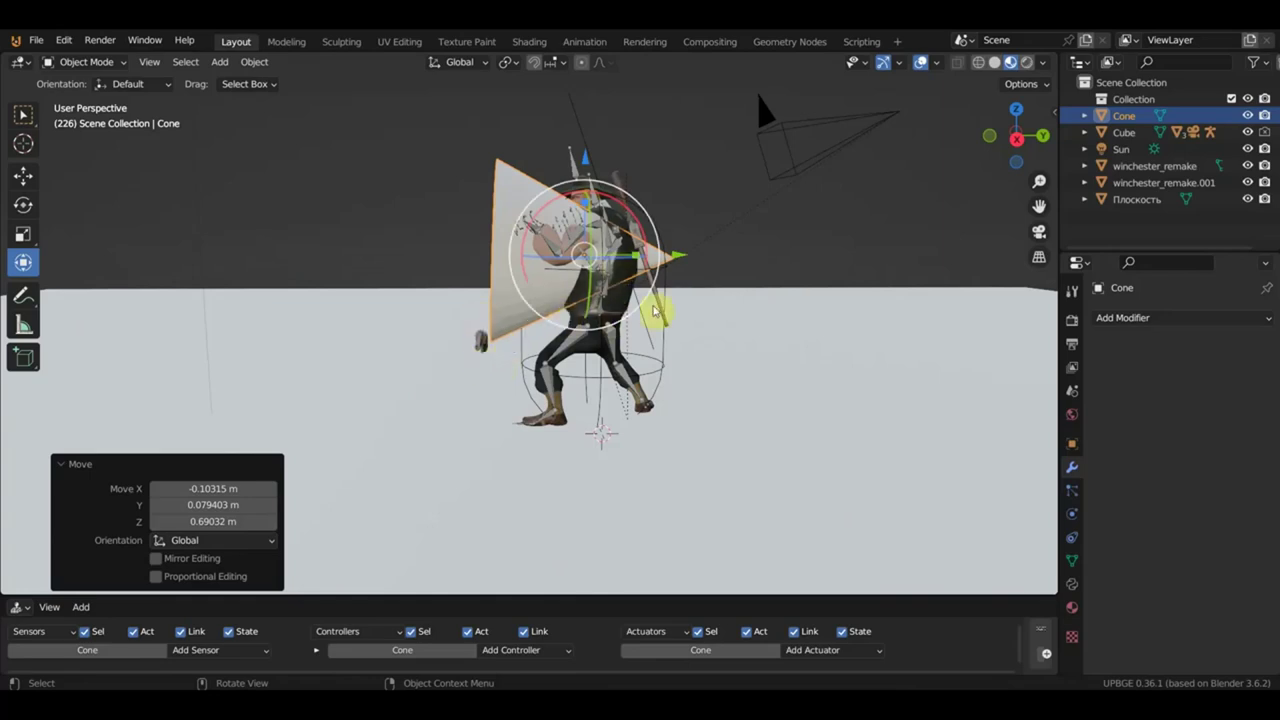
key(g)
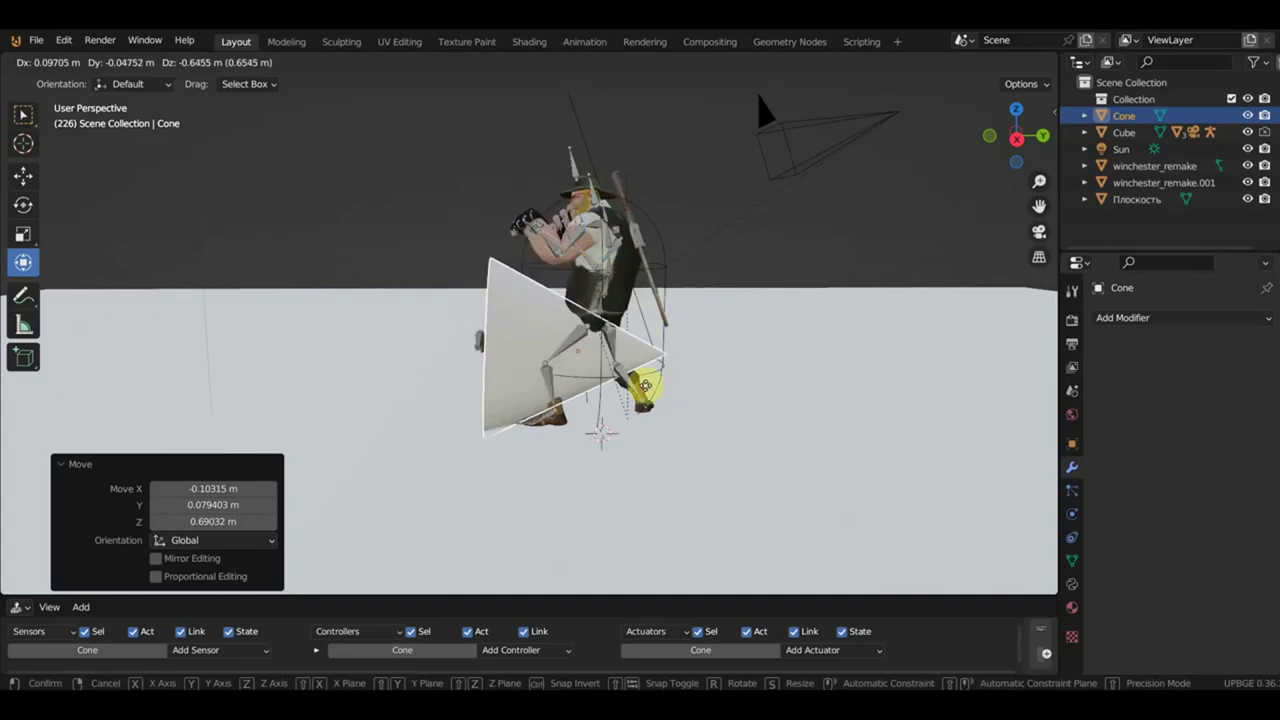
click(669, 396)
key(s)
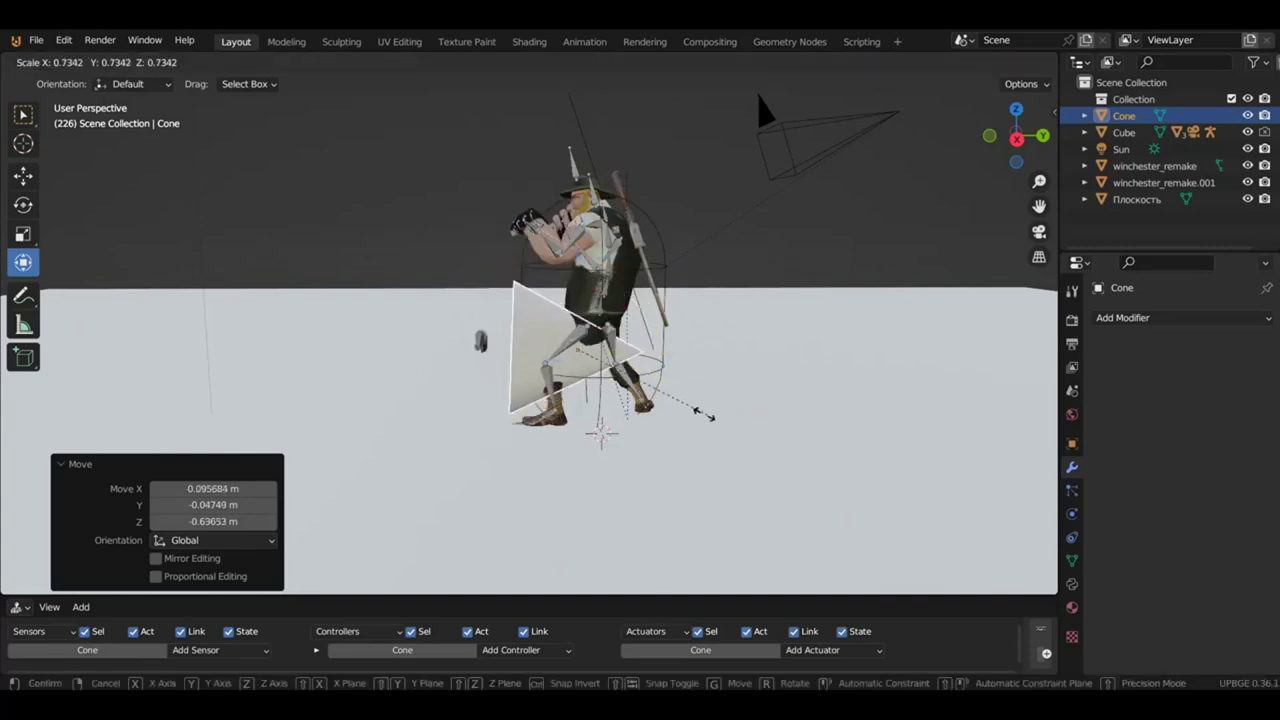
click(706, 418)
middle_drag(706, 418, 679, 398)
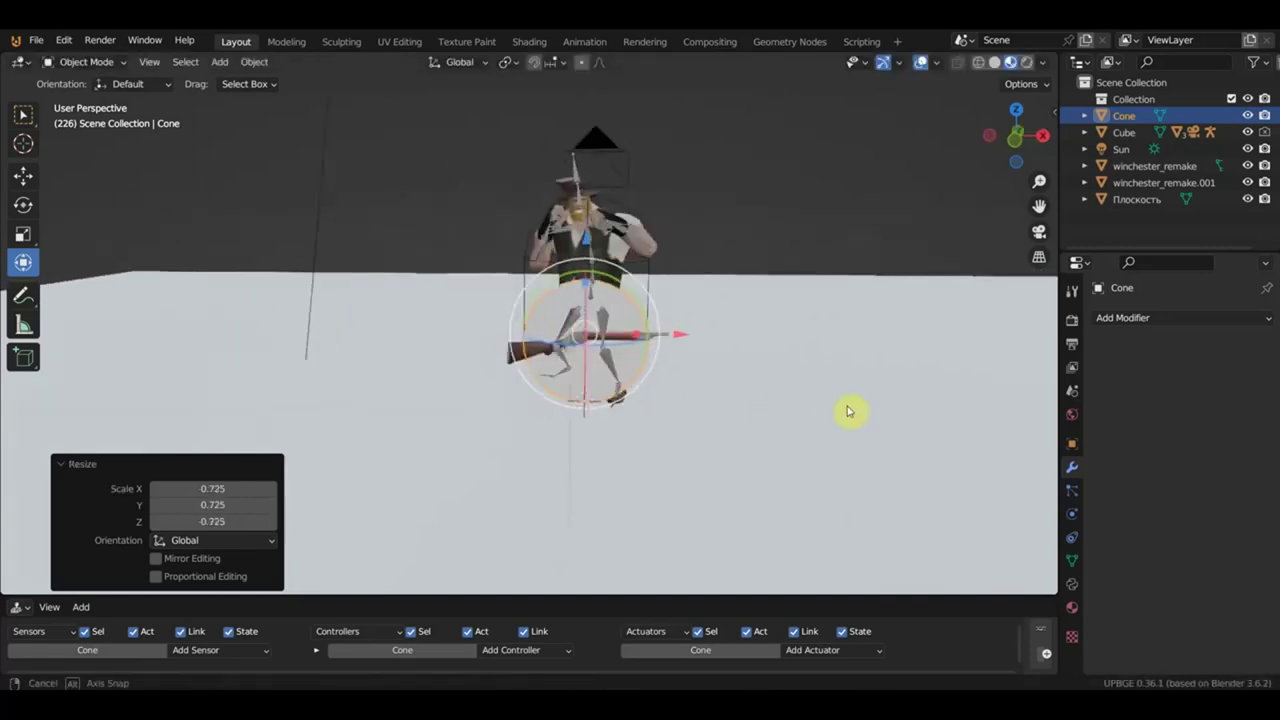
scroll(679, 398, up, 3)
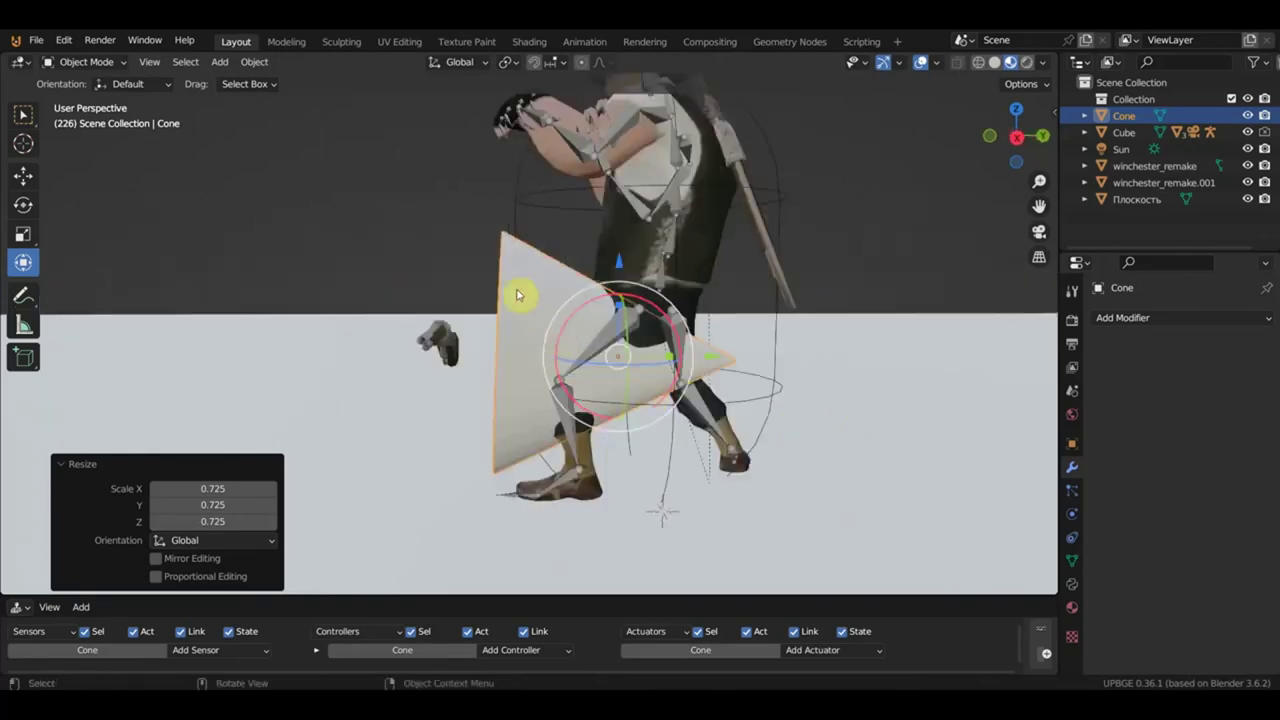
Parent the Cone to the Cube character using Ctrl+P > Object.
shift+click(520, 205)
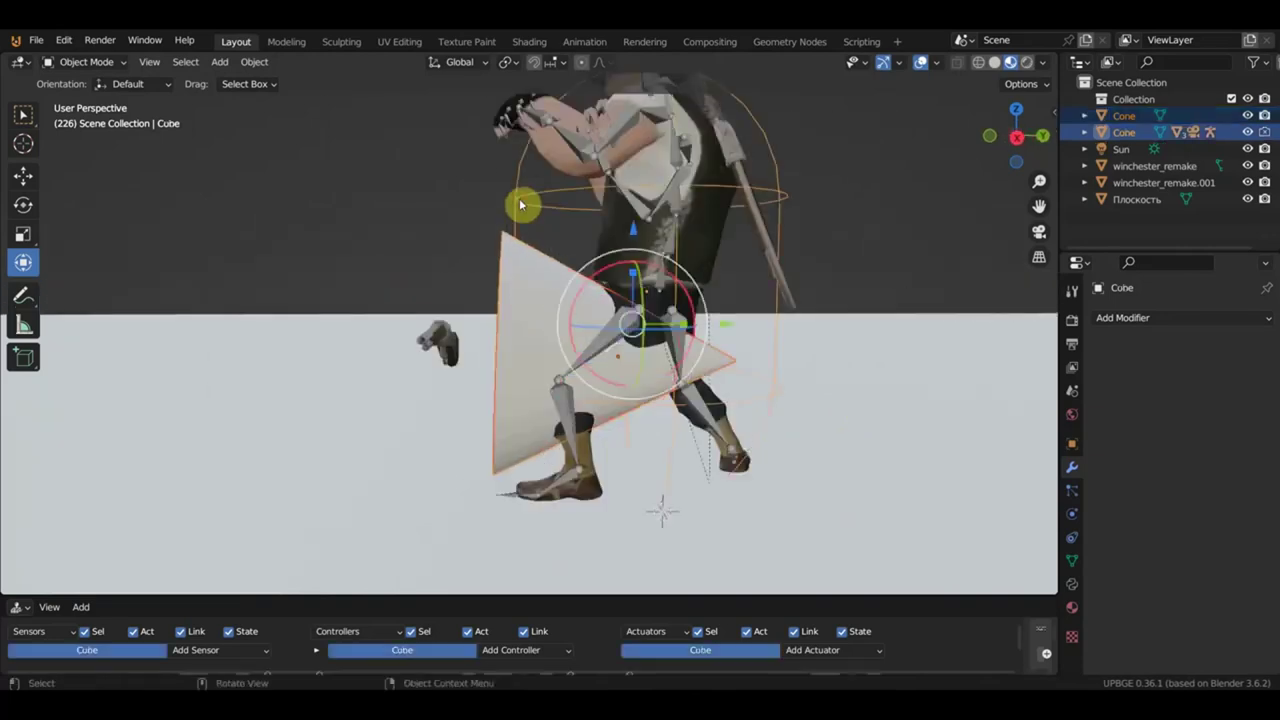
key(ctrl+p)
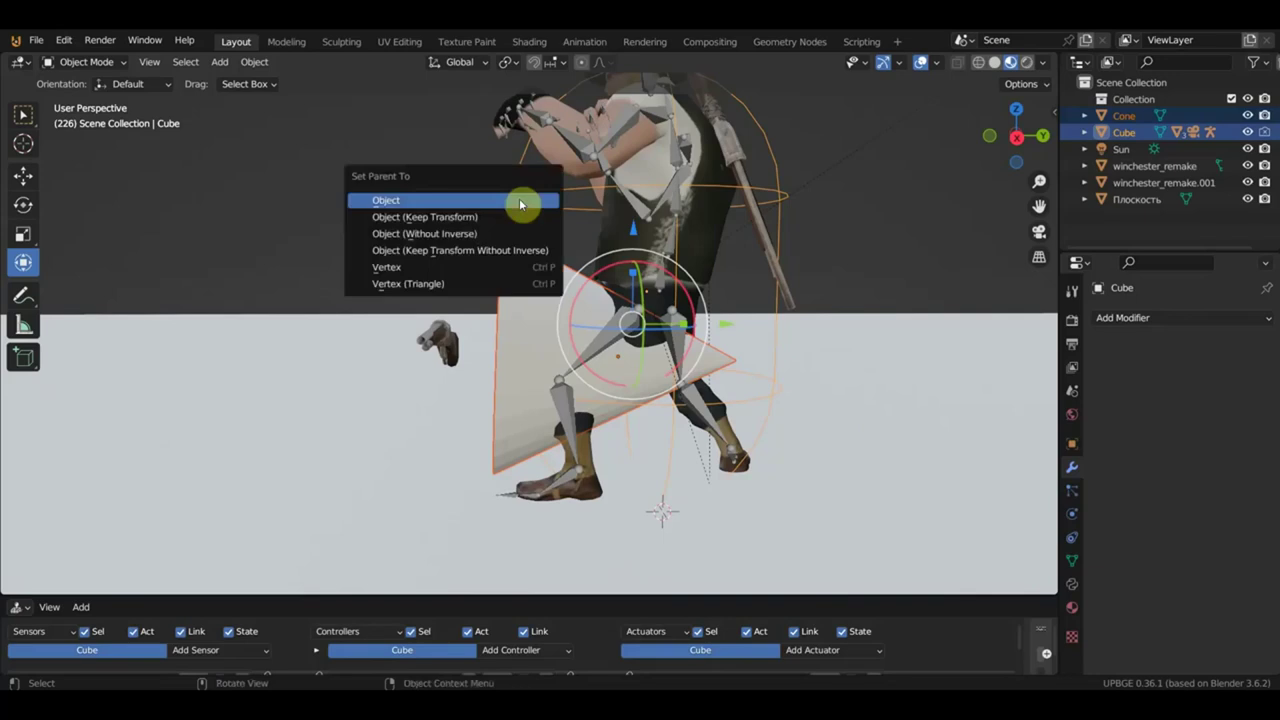
click(520, 205)
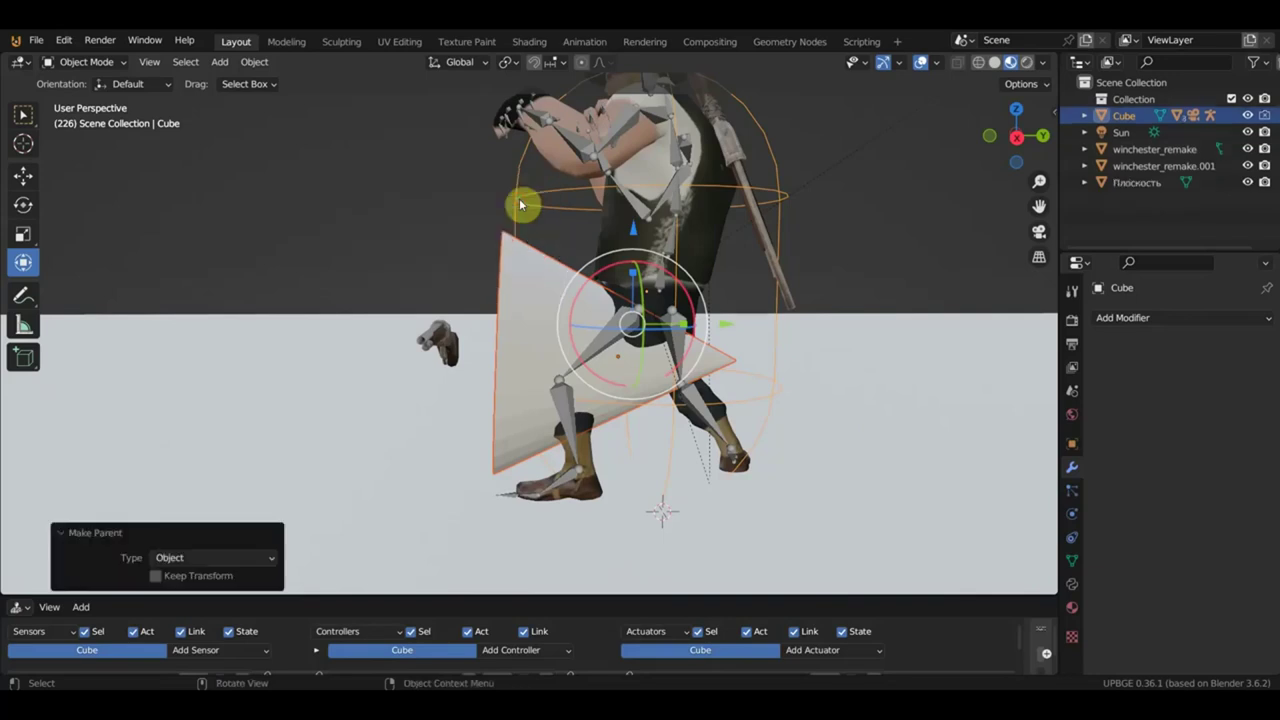
scroll(521, 205, down, 2)
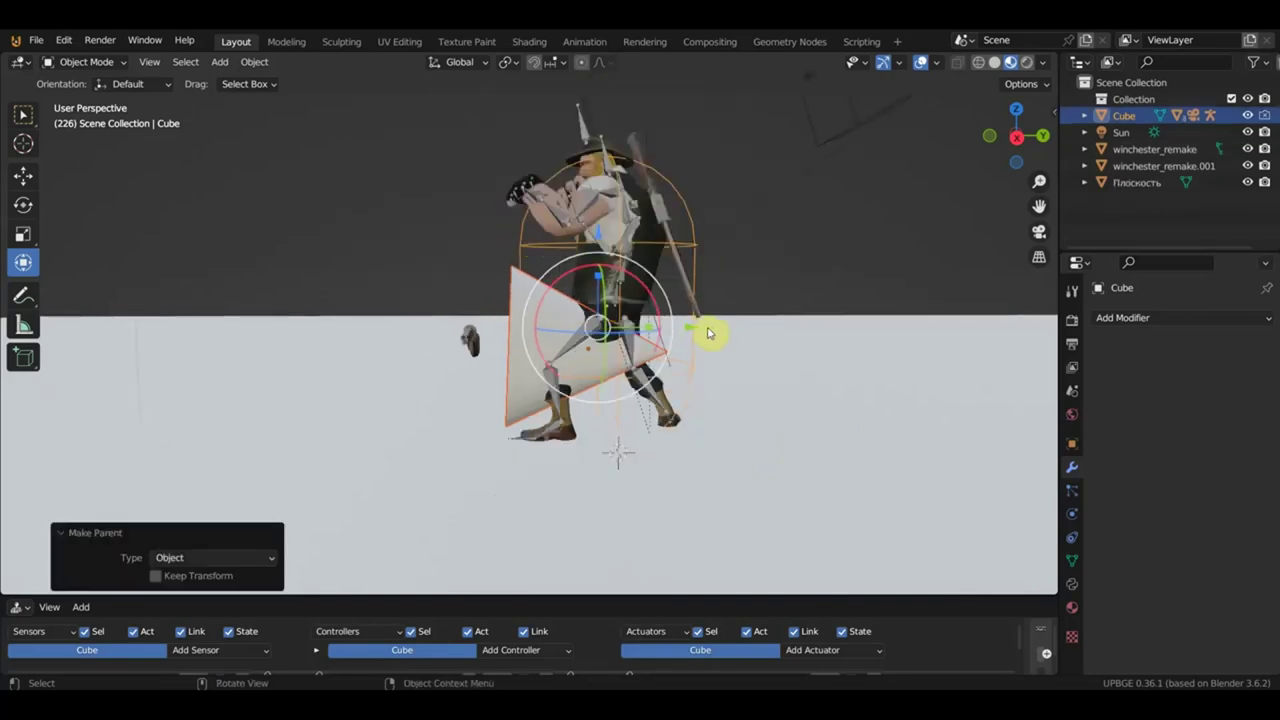
Run the game with P to test the parented cone, then reselect the cone alone.
key(p)
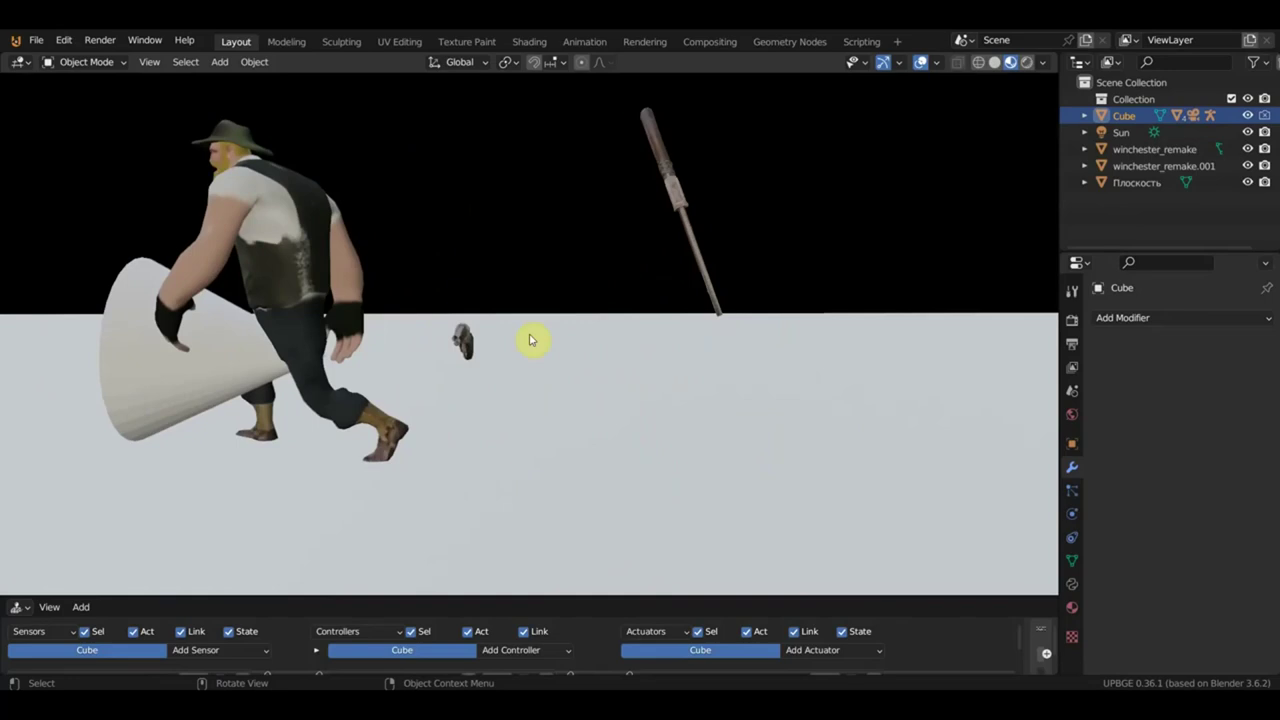
key(Escape)
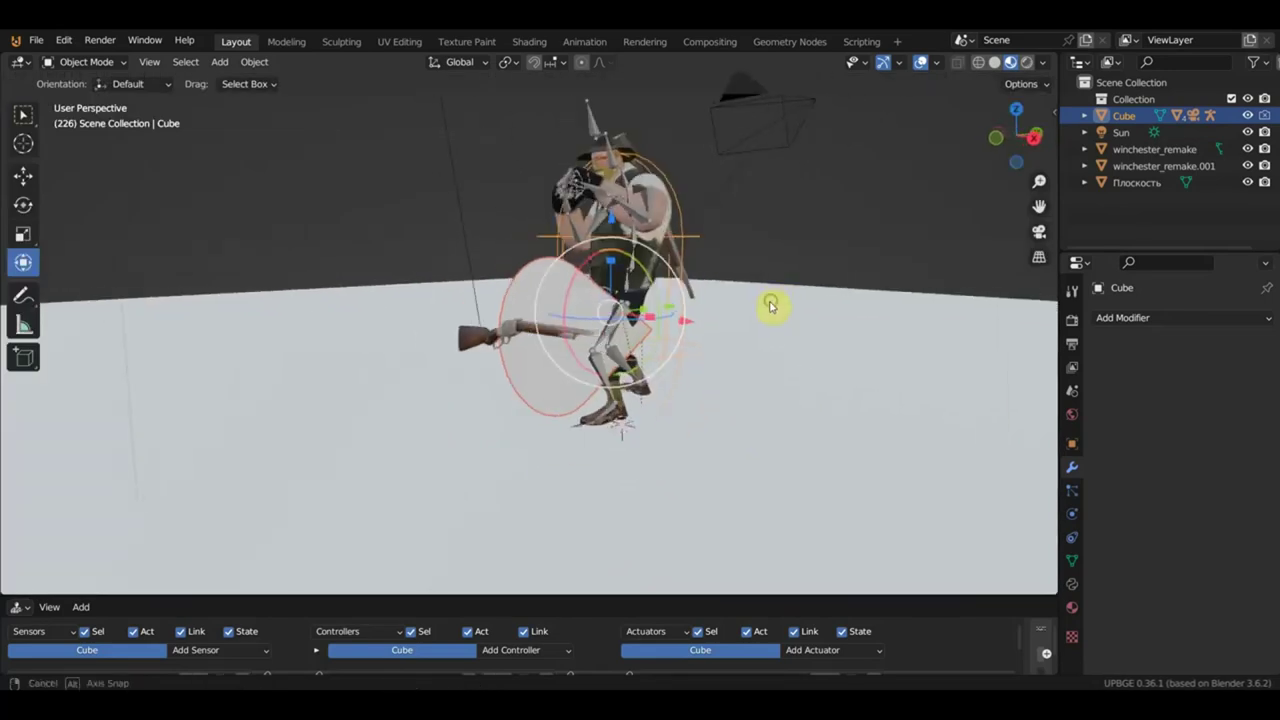
middle_drag(786, 300, 606, 309)
click(520, 287)
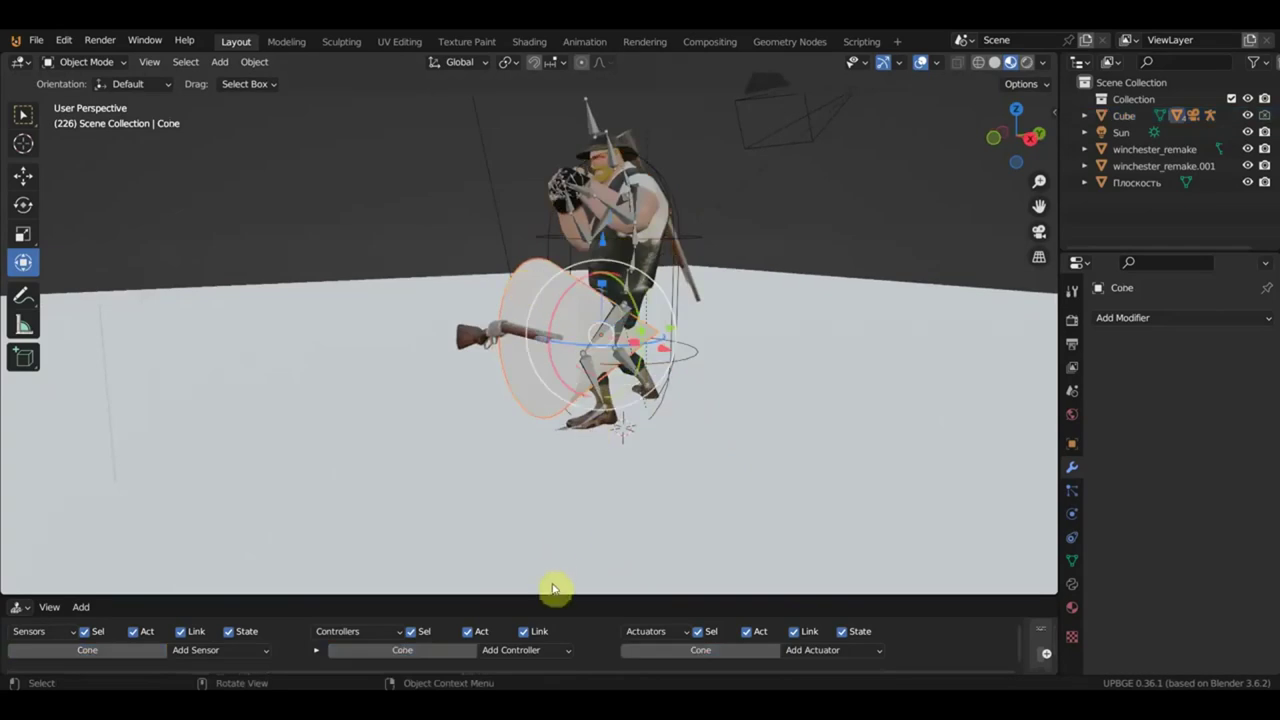
Enlarge the Logic Editor and add a Collision sensor to the Cone.
drag(552, 597, 586, 452)
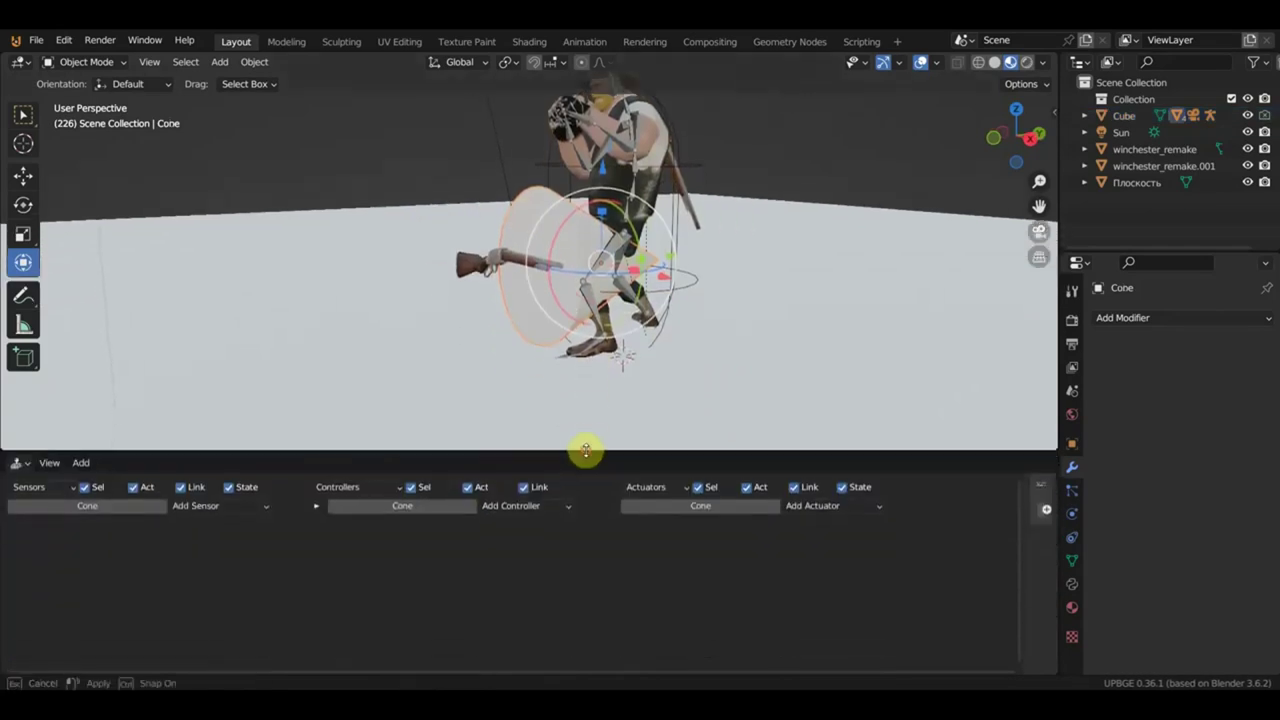
click(228, 514)
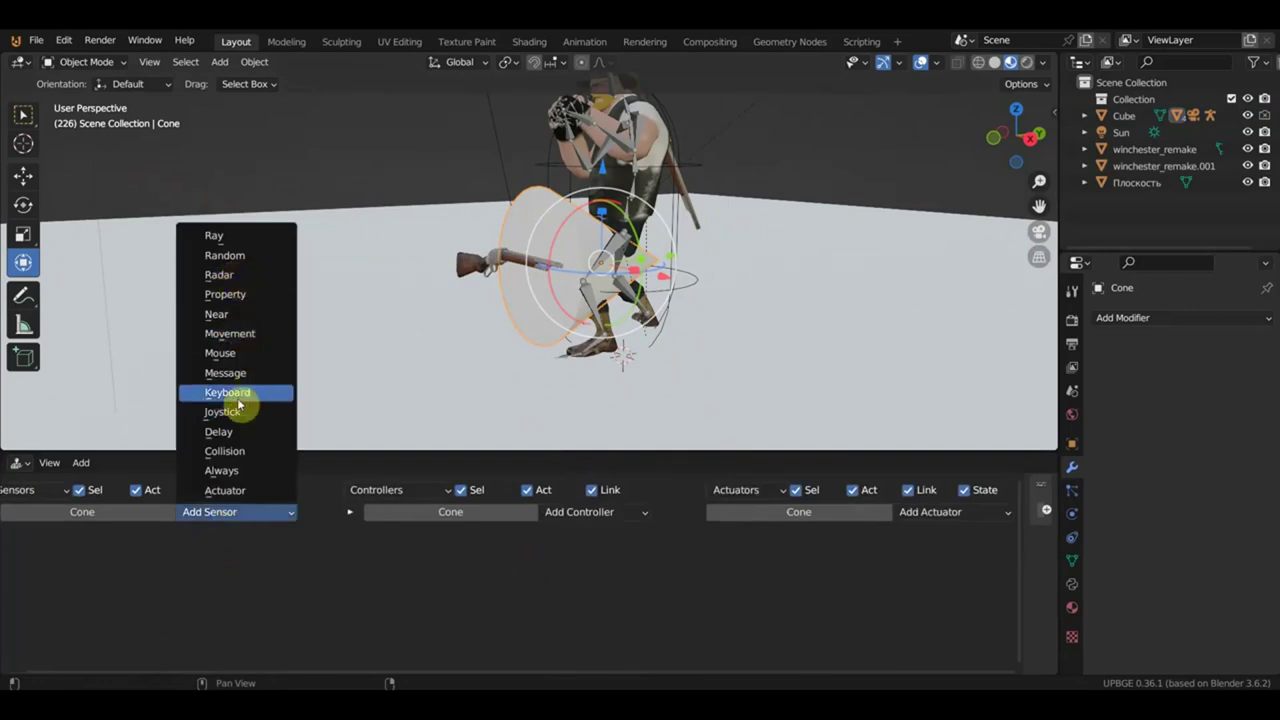
click(248, 450)
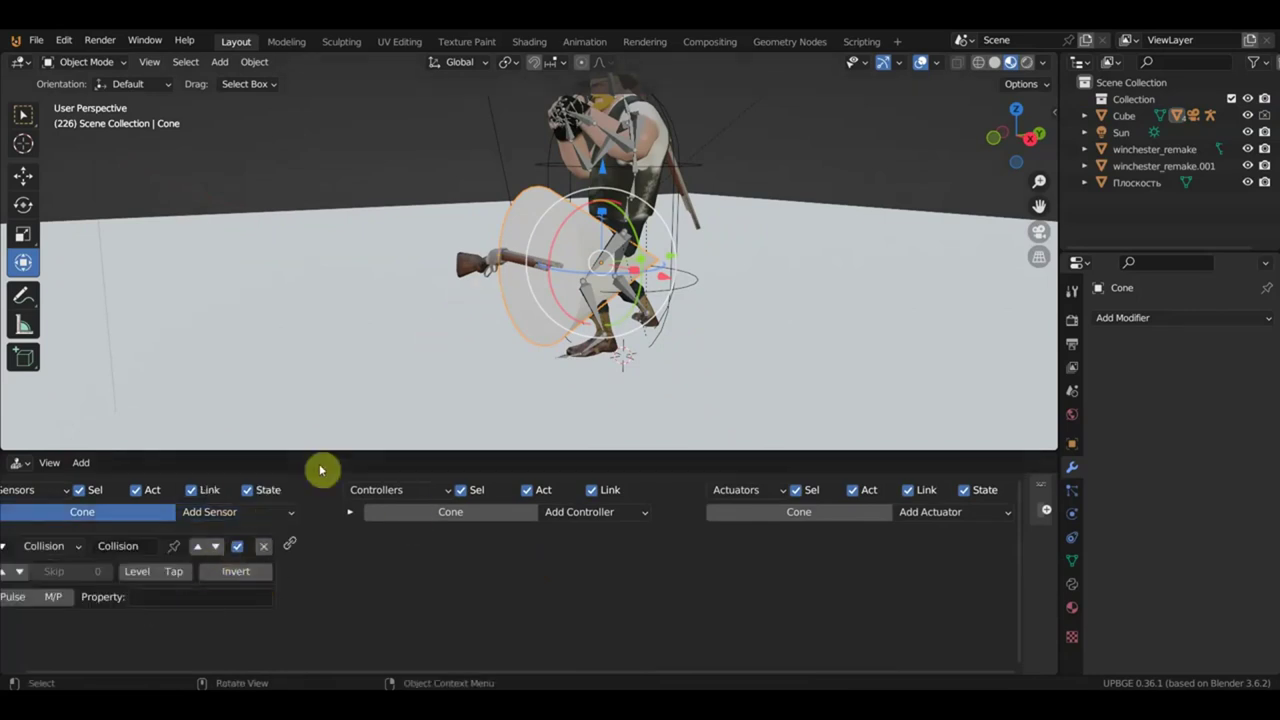
Zoom in and select the first rifle, winchester_remake.
scroll(509, 277, up, 2)
scroll(551, 280, up, 2)
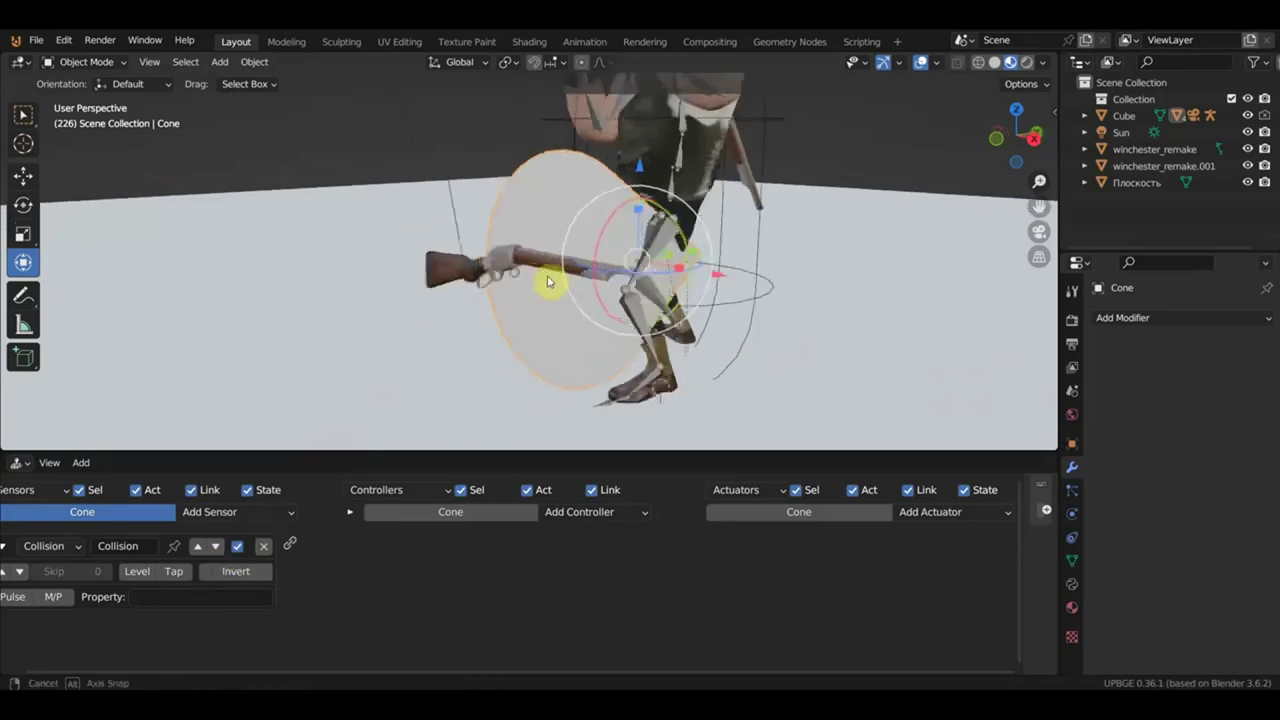
scroll(531, 277, up, 1)
click(453, 272)
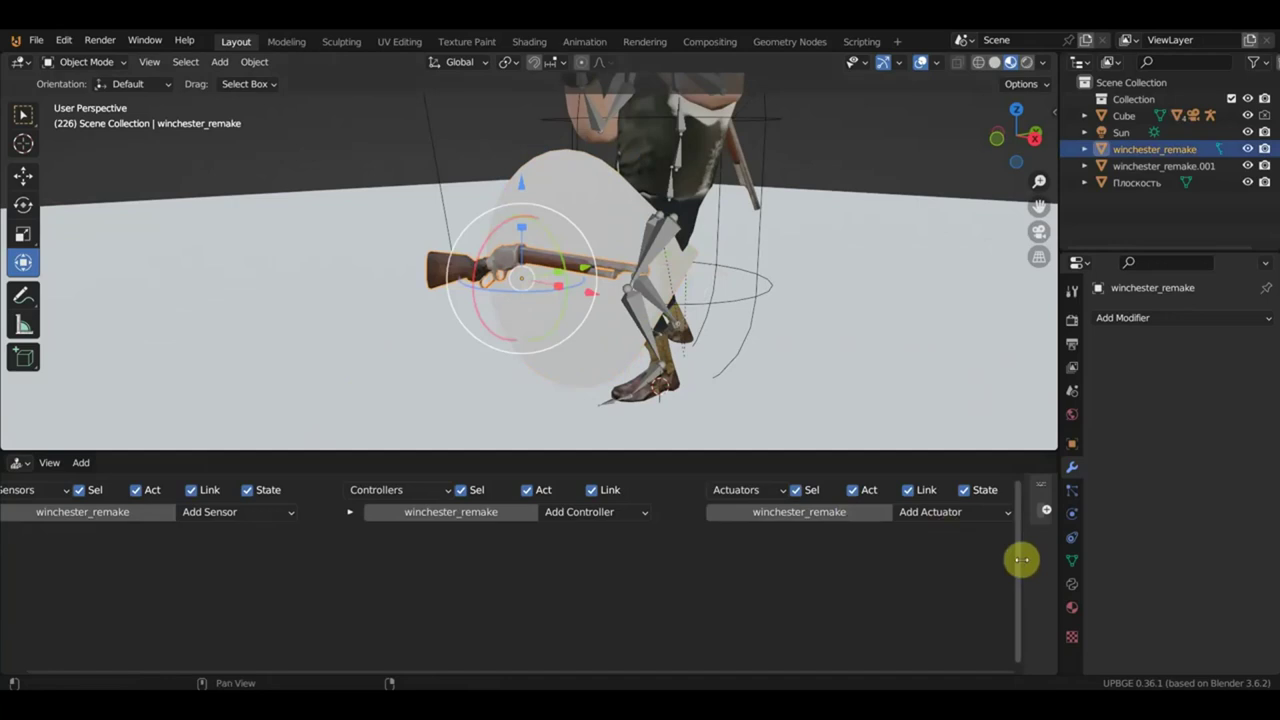
Add a Float game property named Ружье to the first rifle and rename the rifle Ружье.
drag(1021, 560, 625, 557)
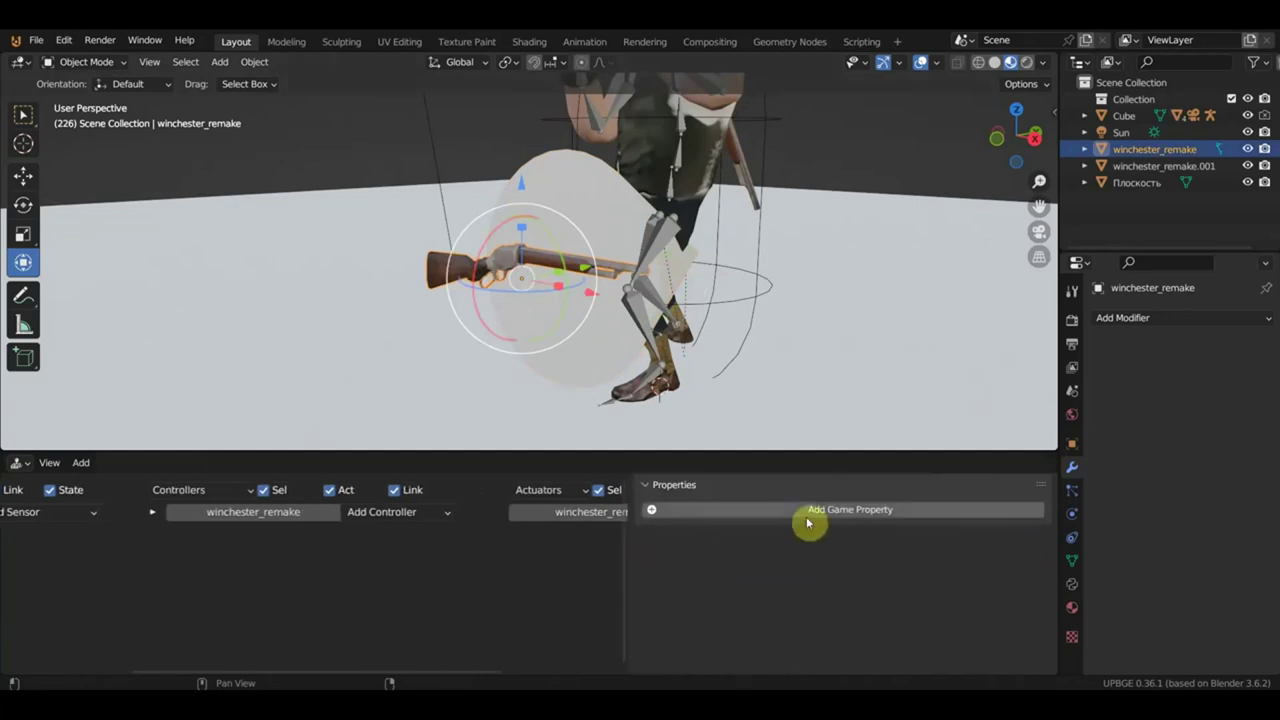
click(808, 515)
text(Ружье)
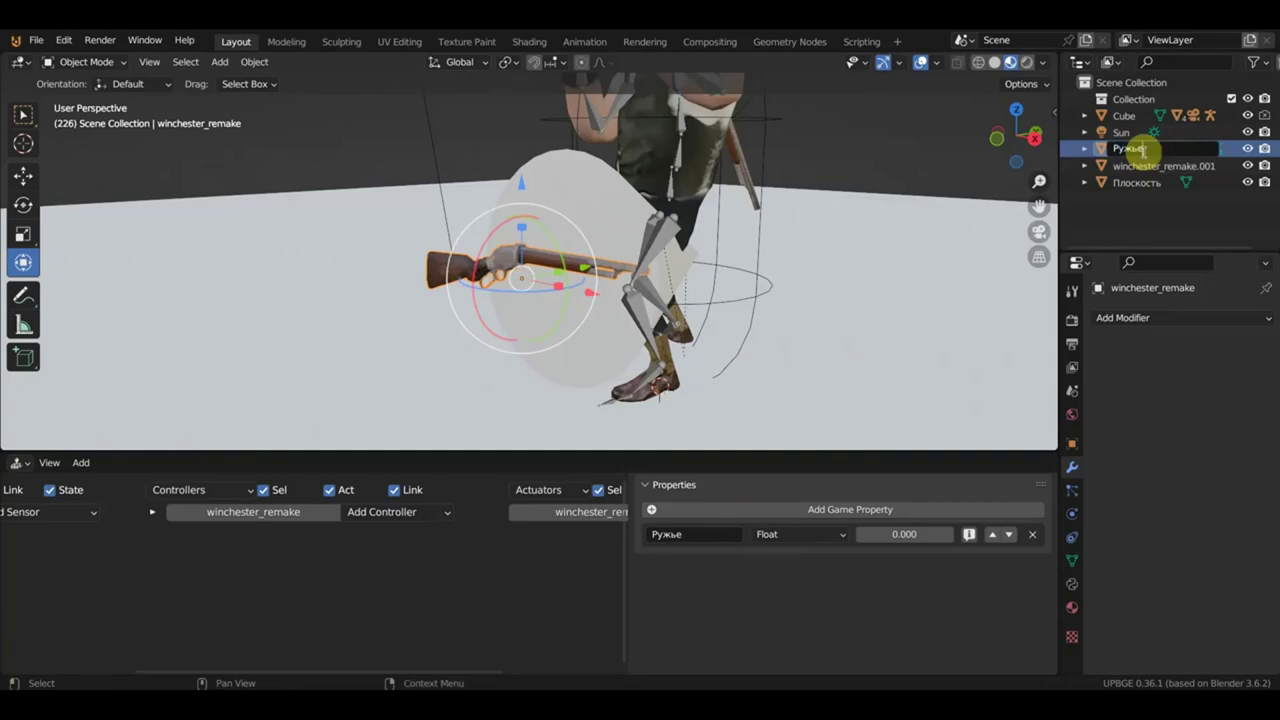
key(Return)
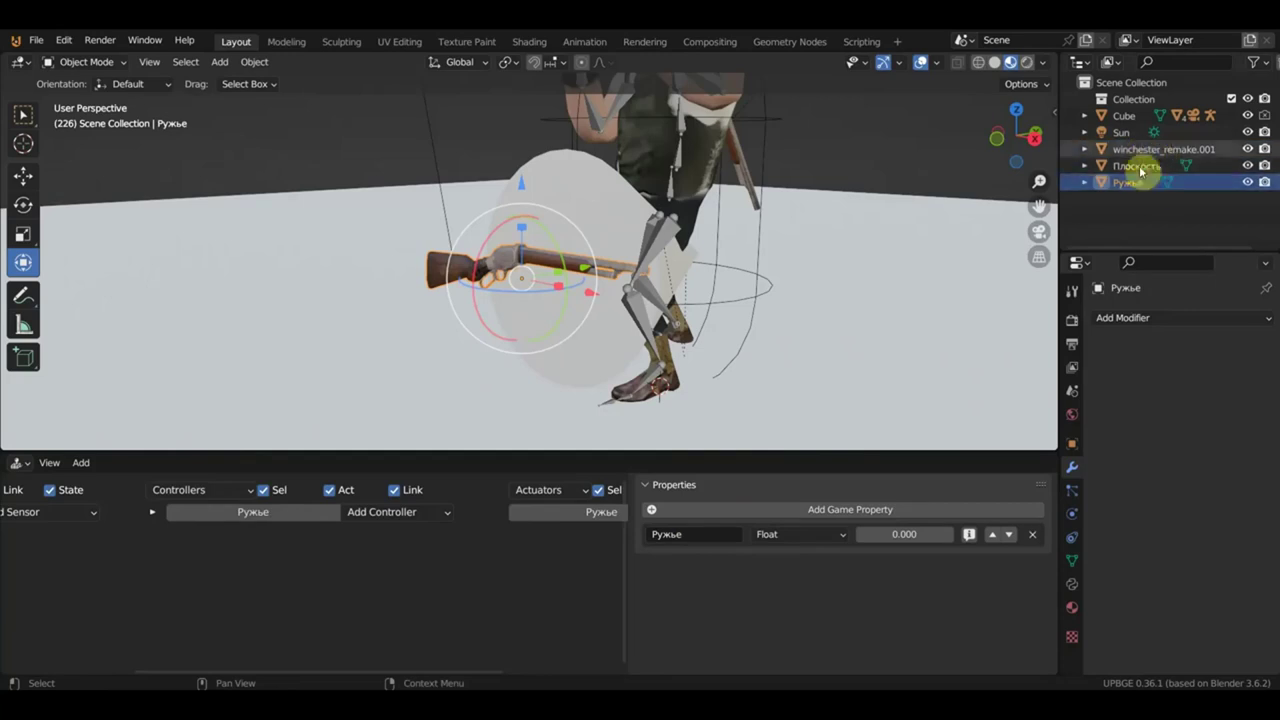
Rename the second rifle winchester_remake.001 to Ружье001.
click(1137, 151)
double_click(1136, 150)
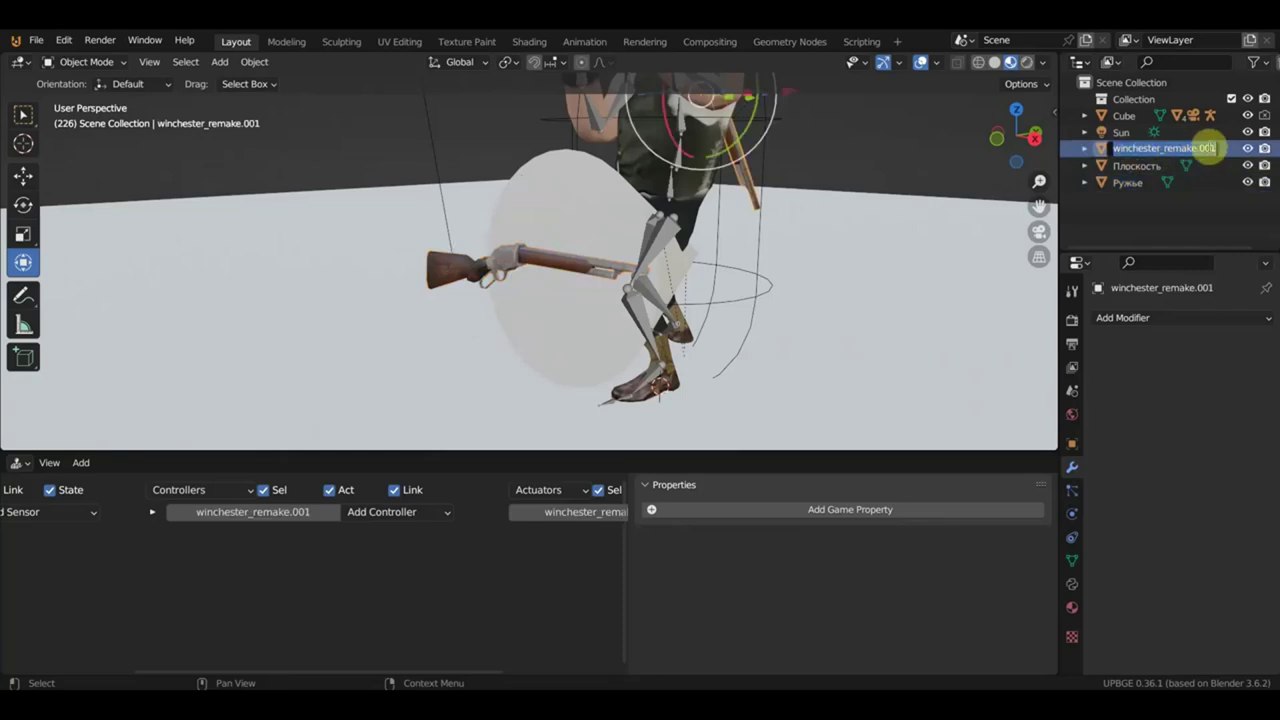
drag(1201, 149, 1098, 150)
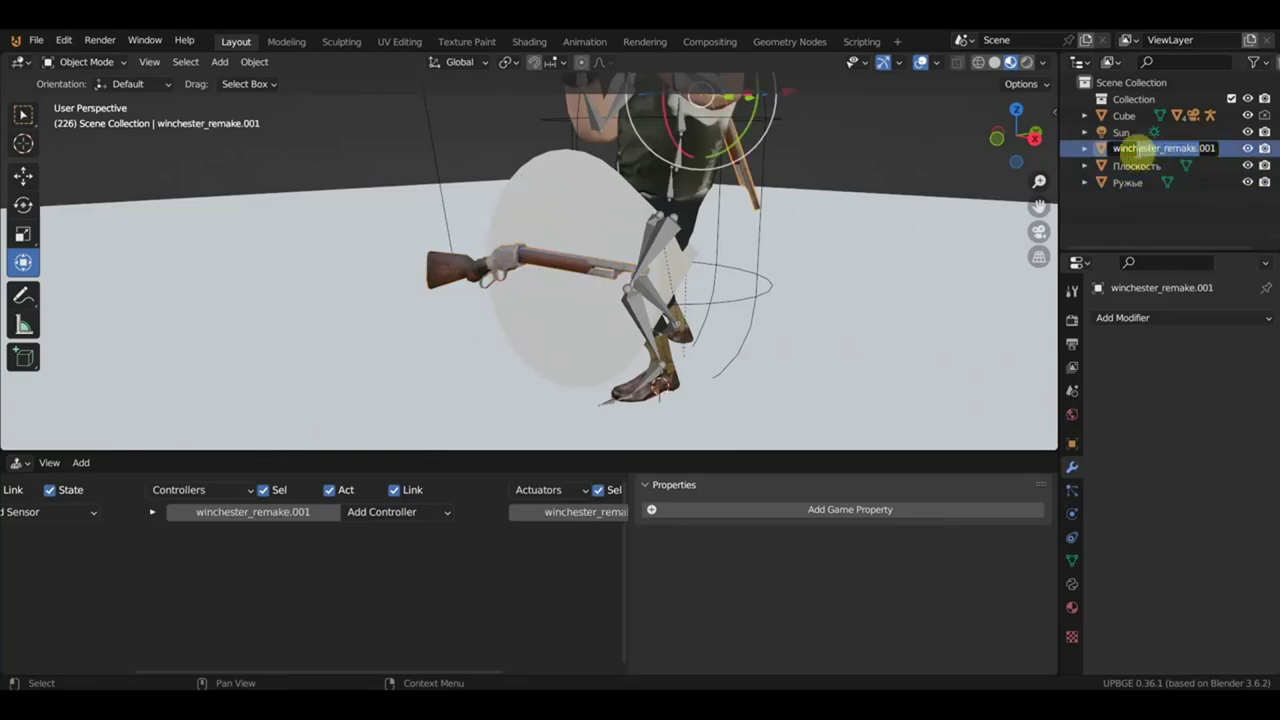
text(Ружье001)
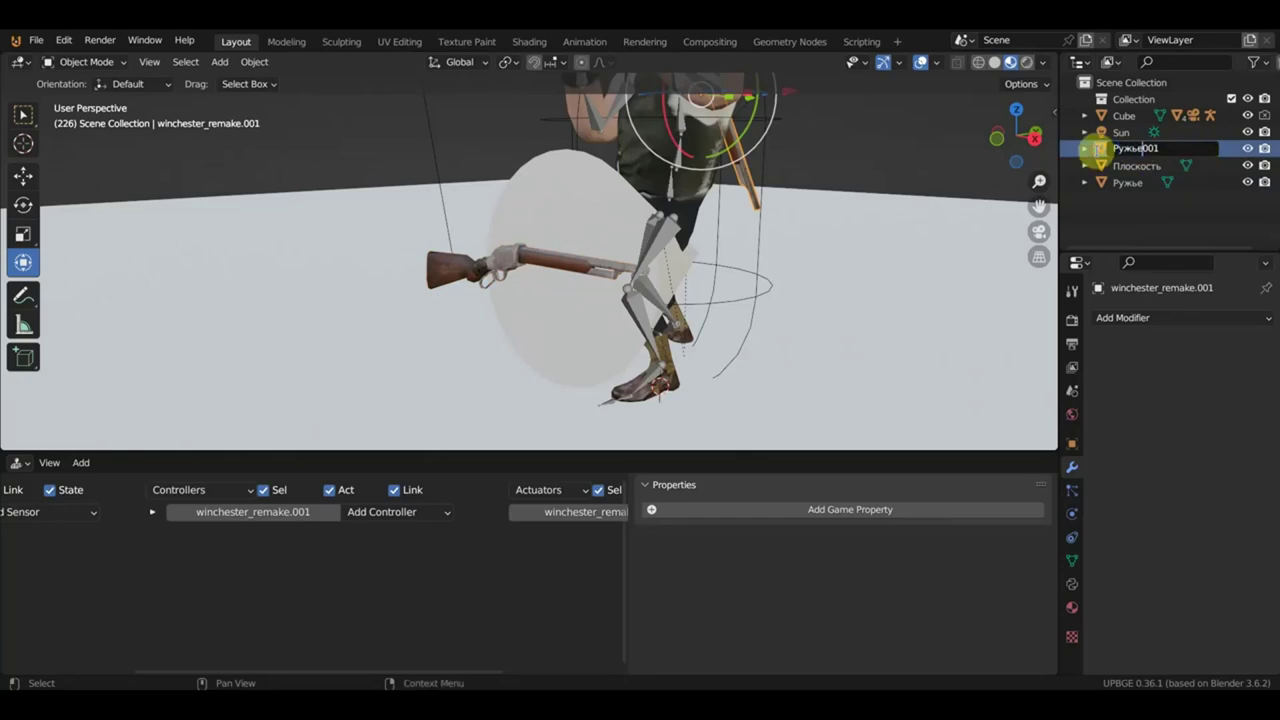
key(Return)
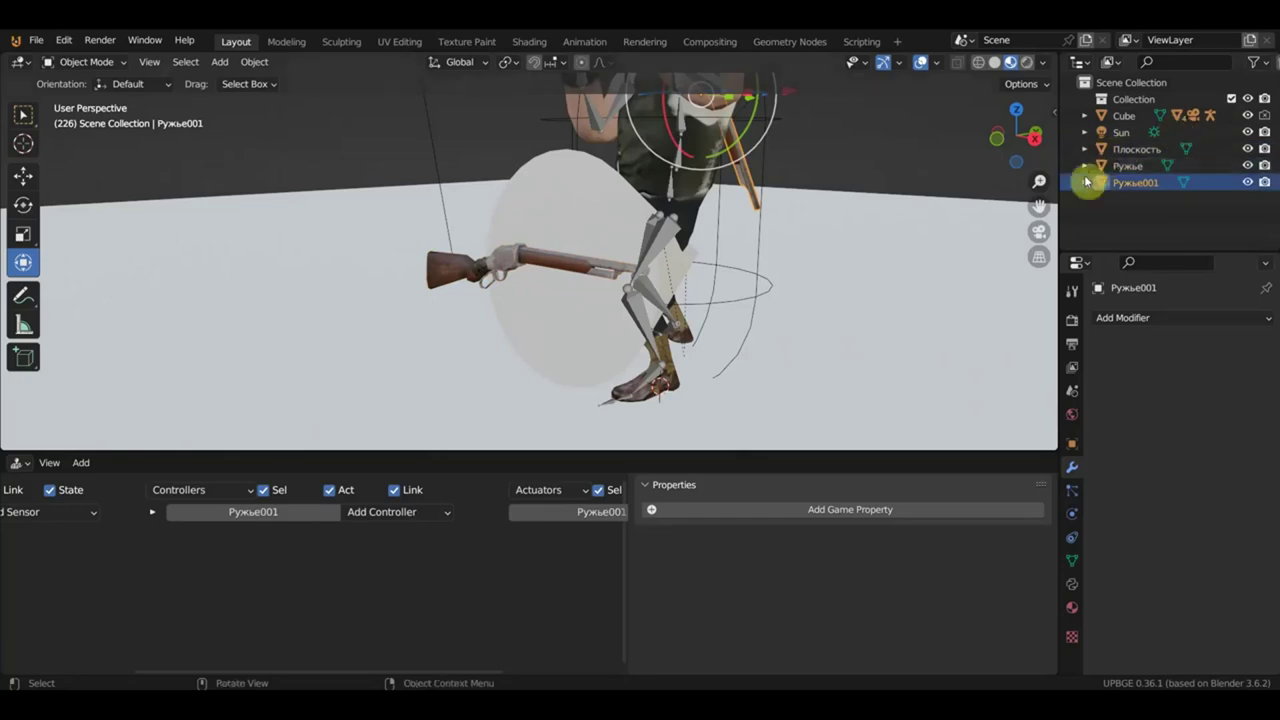
Check Ружье's new property, collapse the game properties panel and reselect the Cone.
click(566, 268)
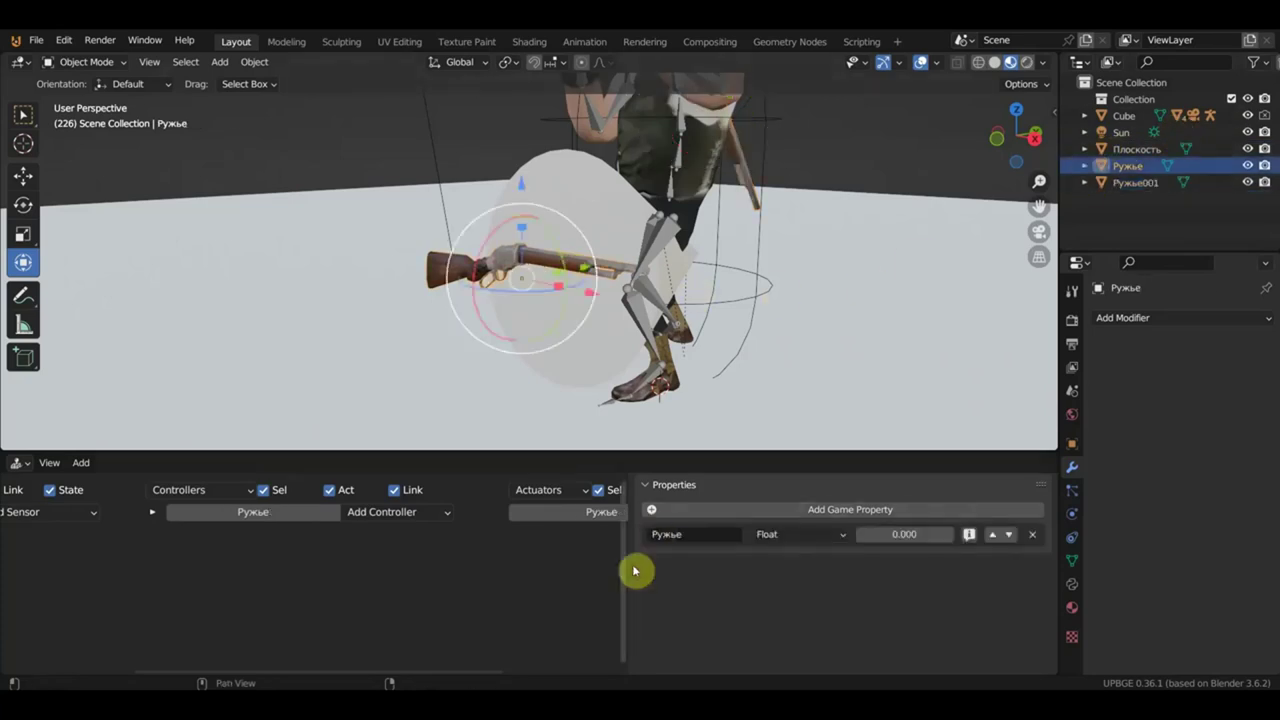
drag(628, 565, 1039, 609)
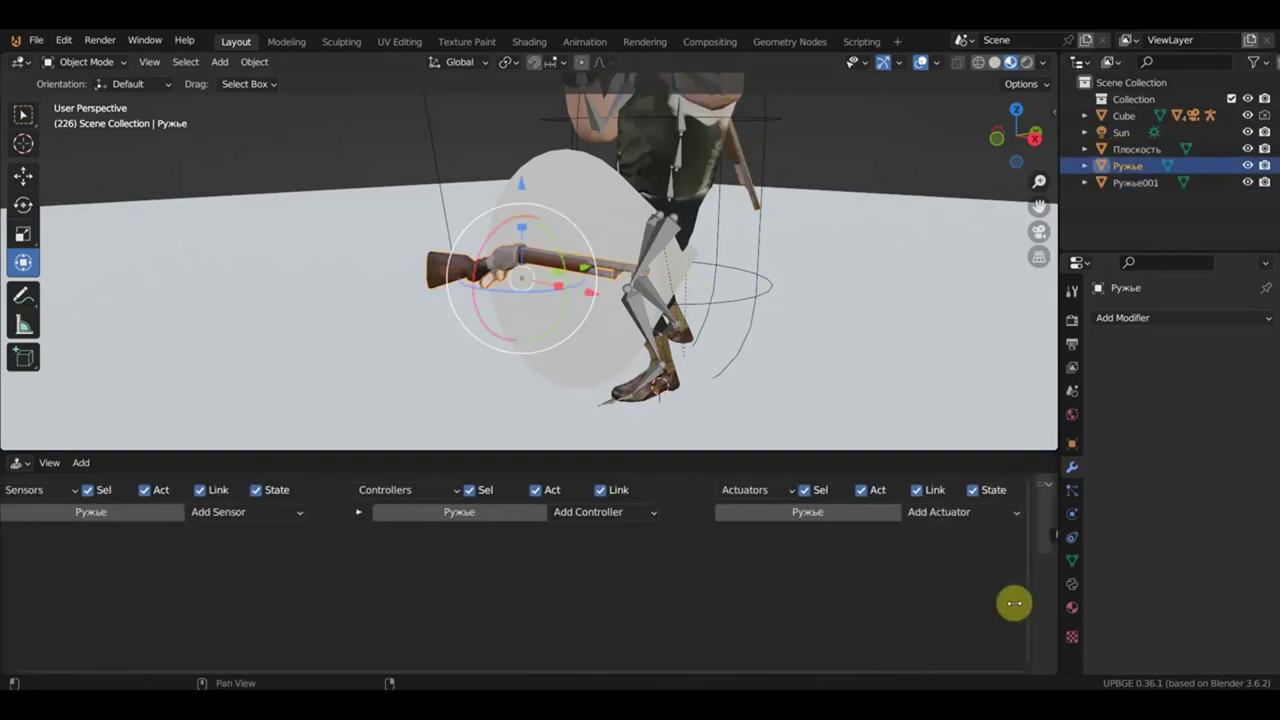
scroll(504, 268, up, 3)
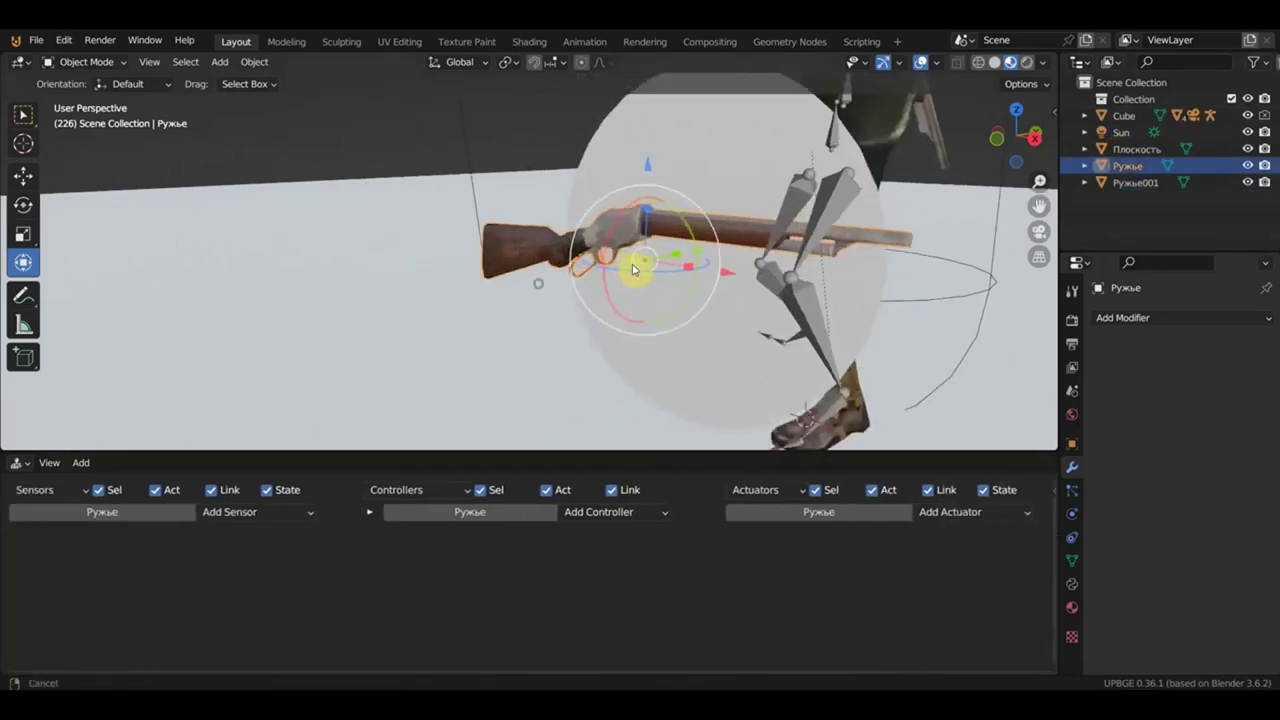
click(678, 155)
scroll(700, 215, down, 2)
middle_drag(686, 243, 633, 262)
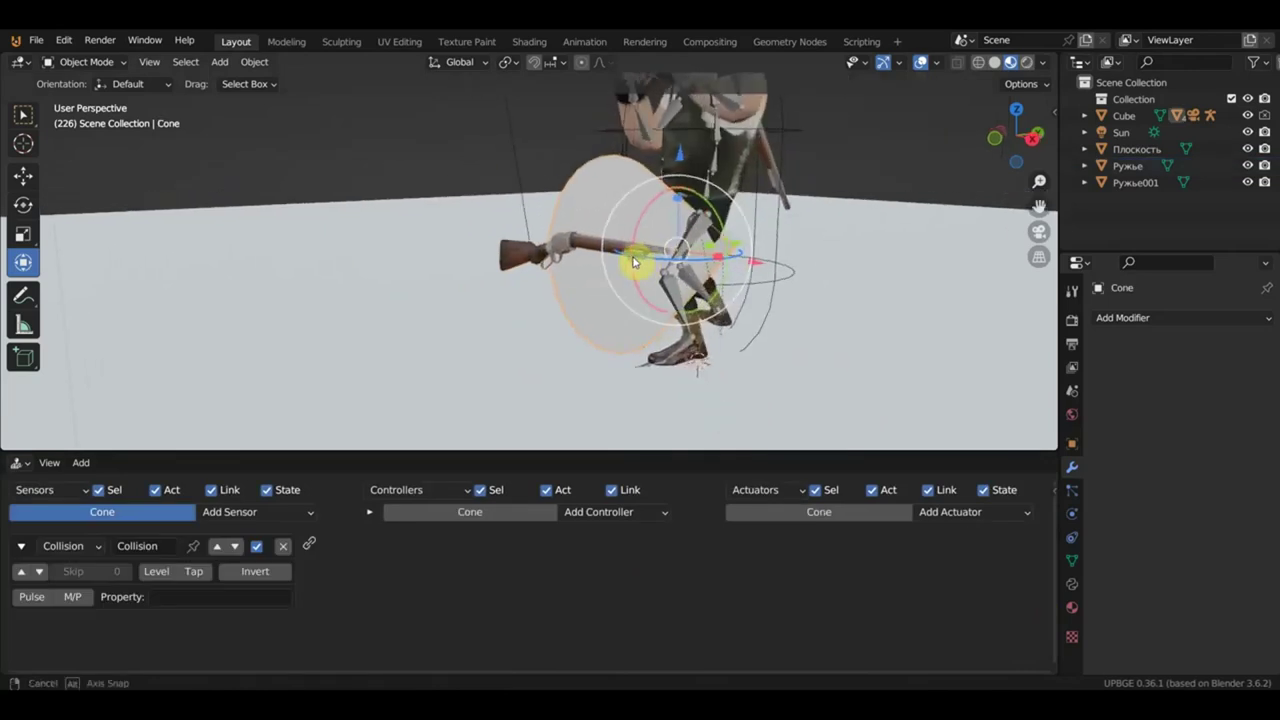
Set the Cone's Collision sensor property to Ружье and add a Message actuator.
click(184, 605)
text(Ружье)
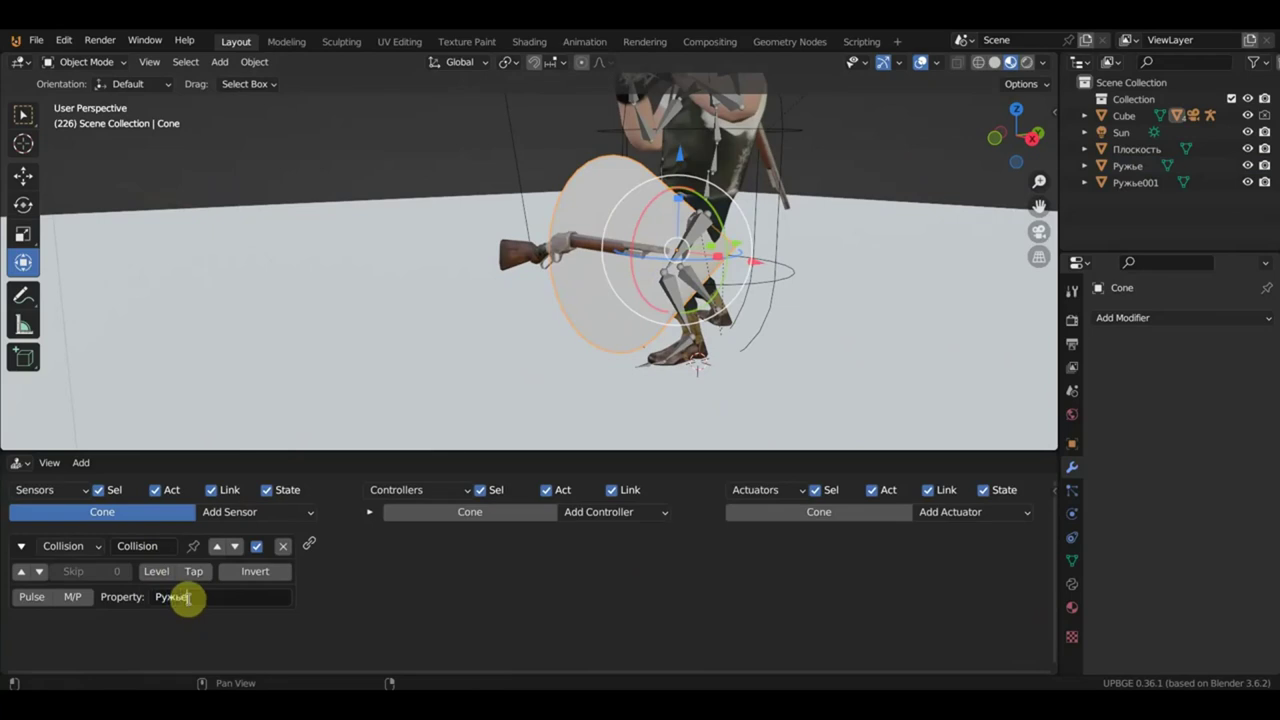
key(Return)
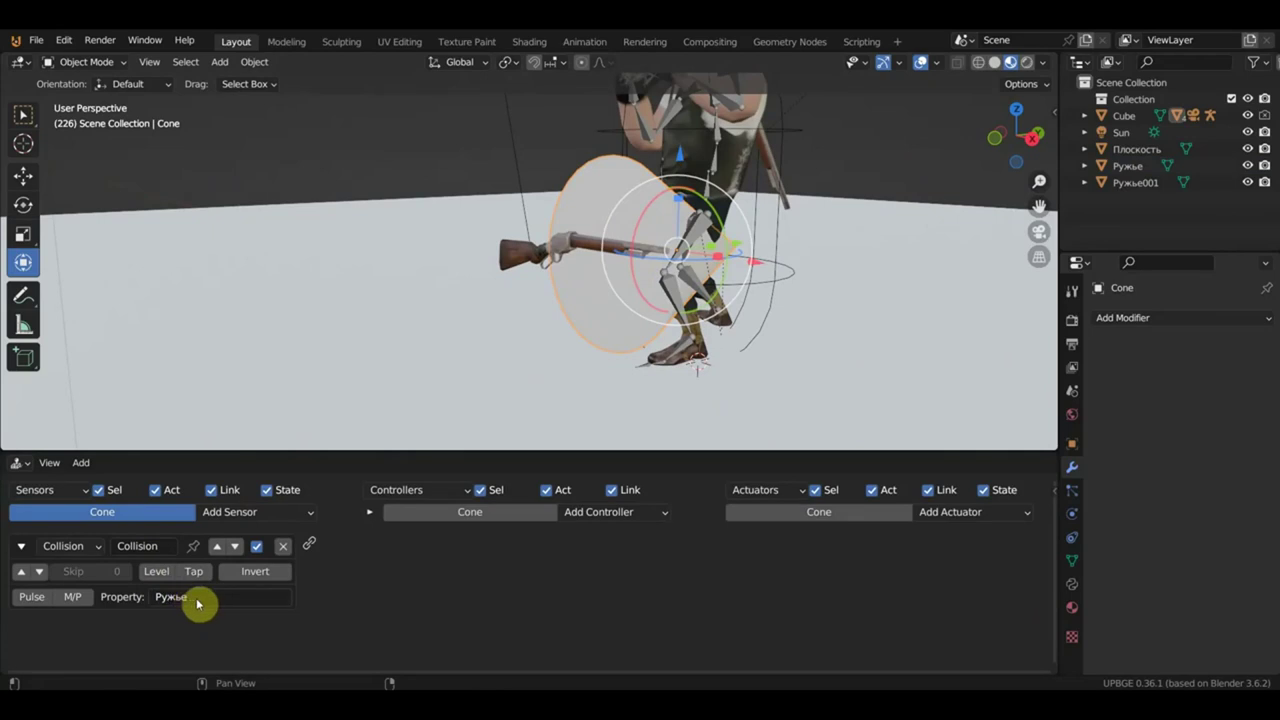
click(972, 514)
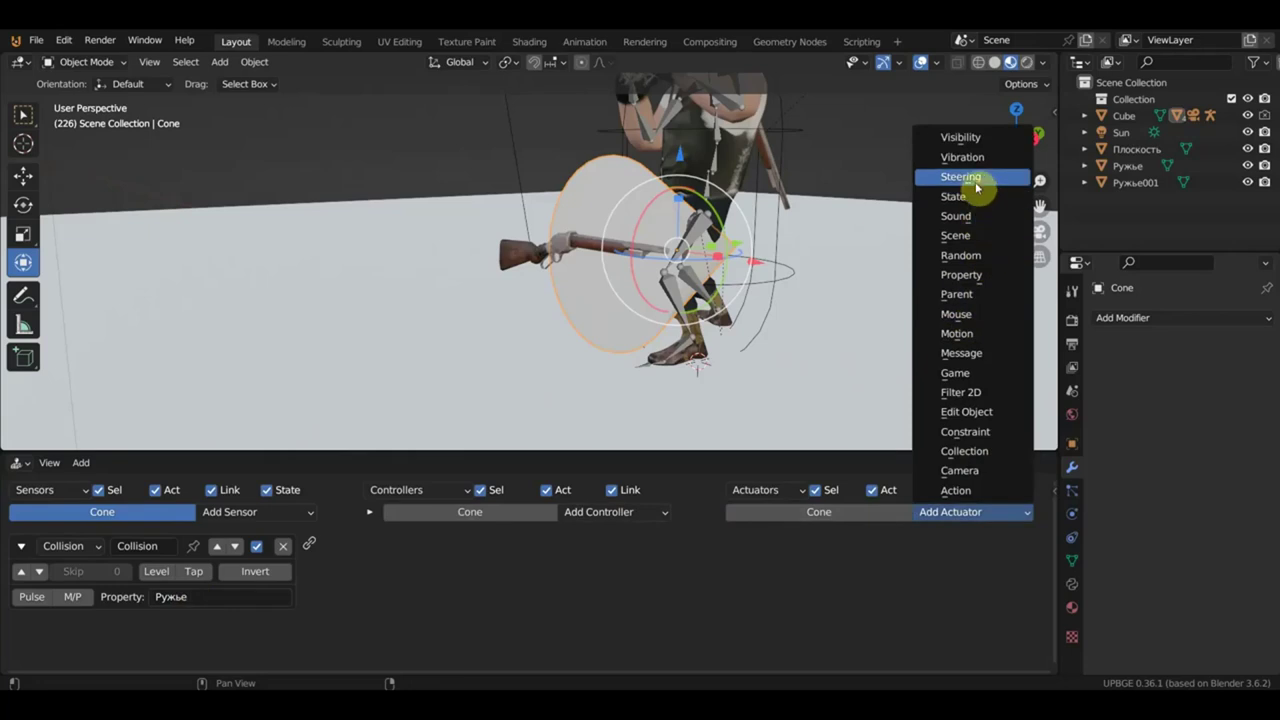
click(973, 355)
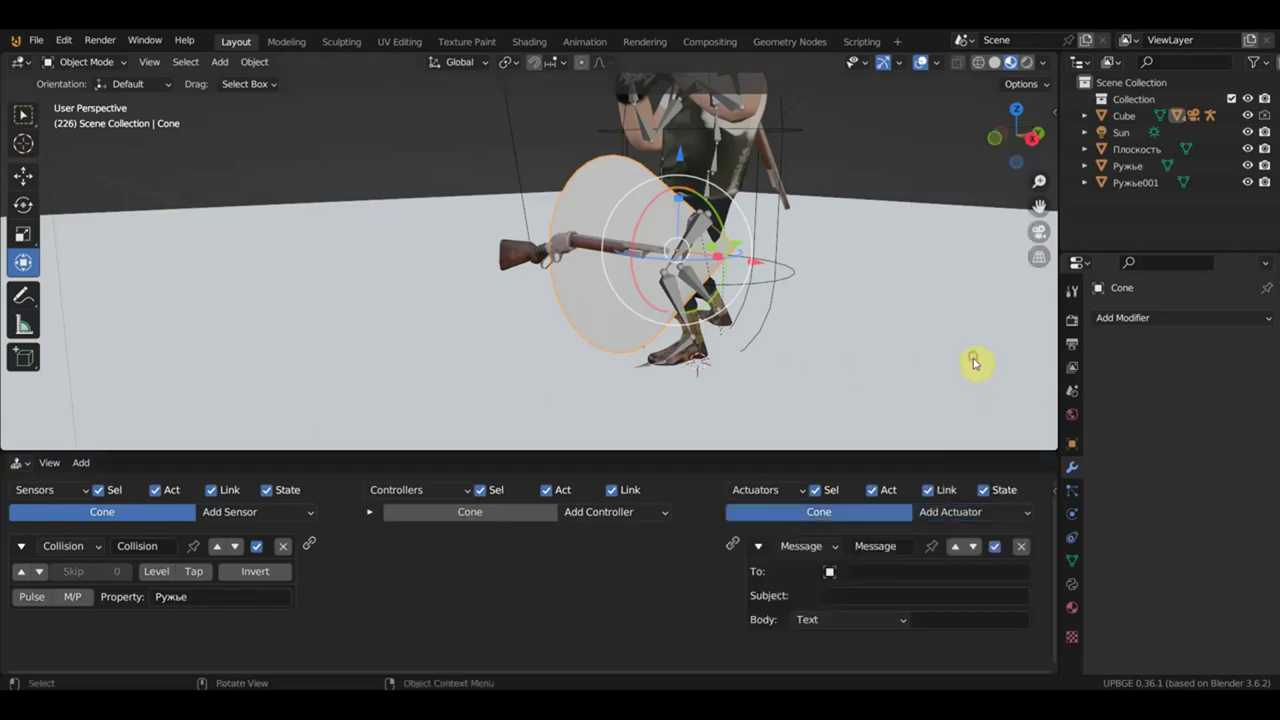
Address the message to Ружье001 with subject 1 and wire the Collision sensor to it via an And controller.
click(890, 574)
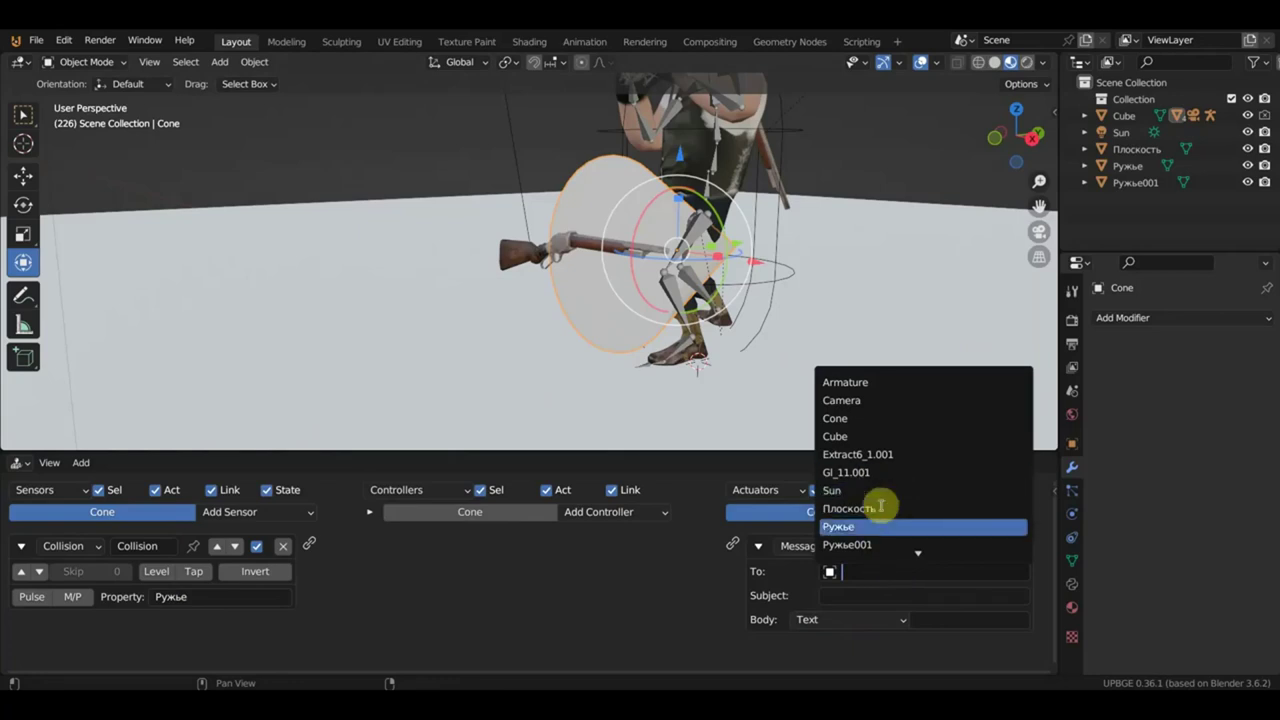
click(863, 544)
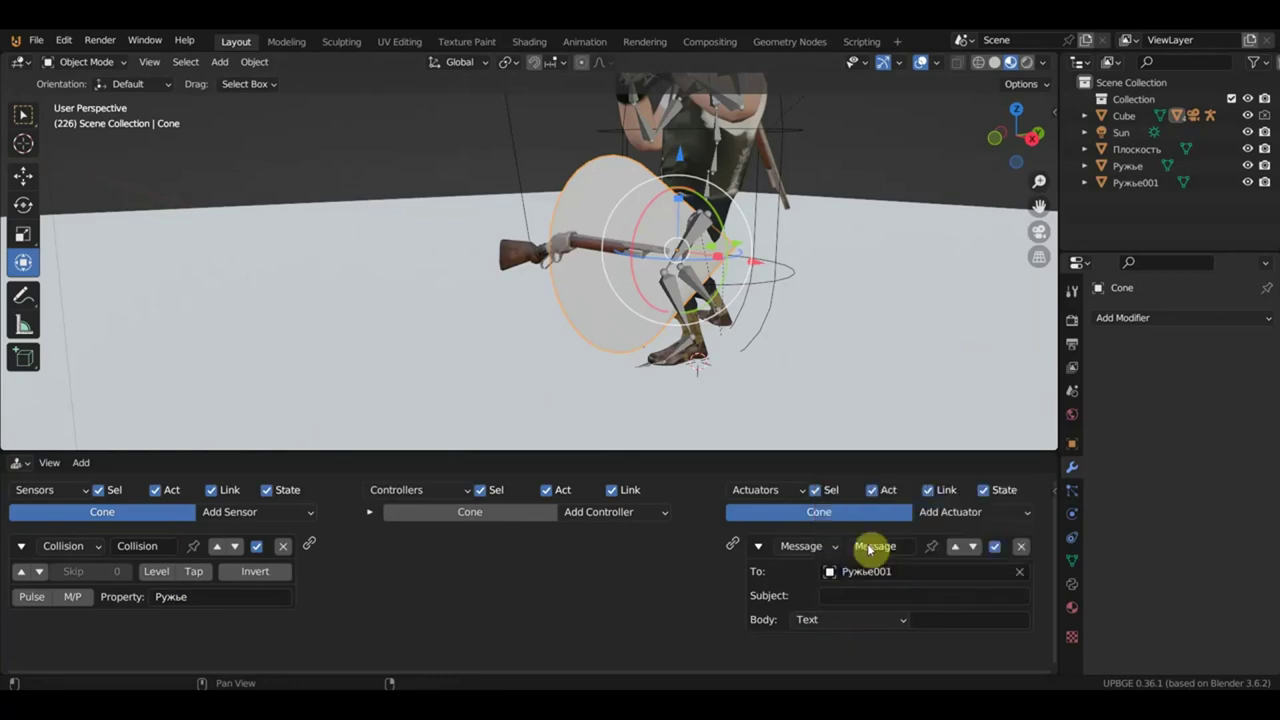
click(860, 595)
text(1)
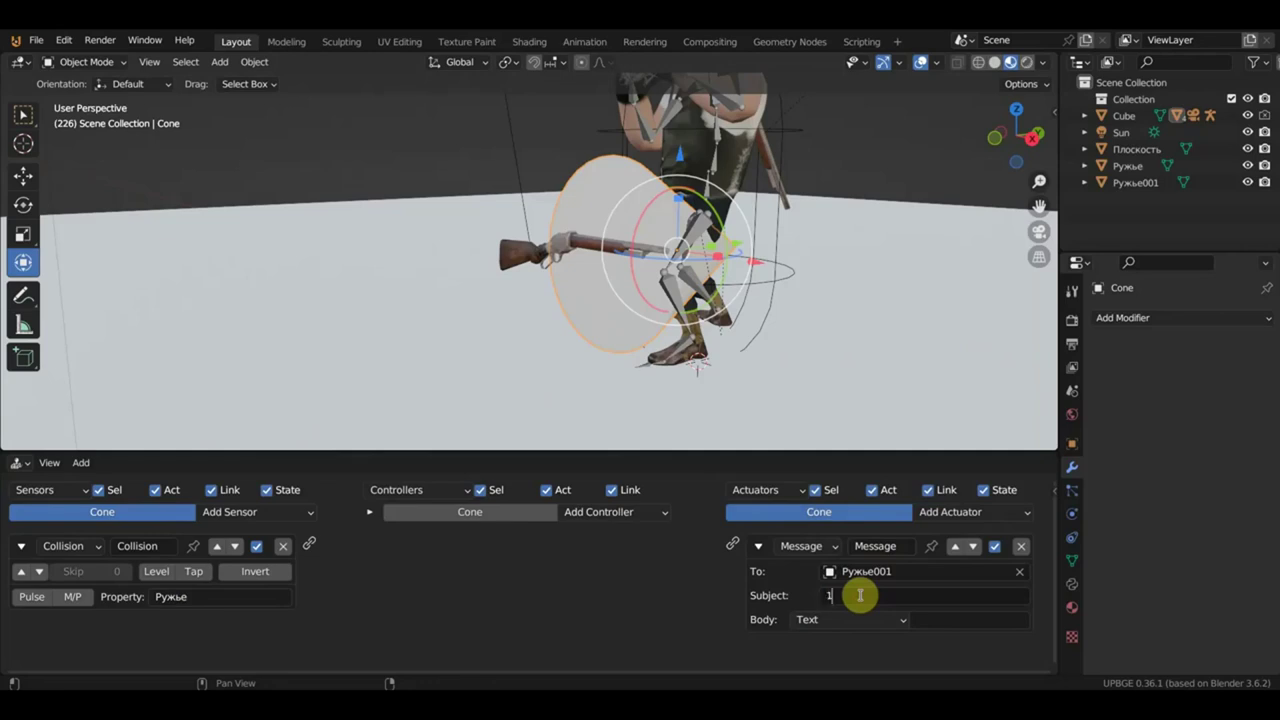
key(Return)
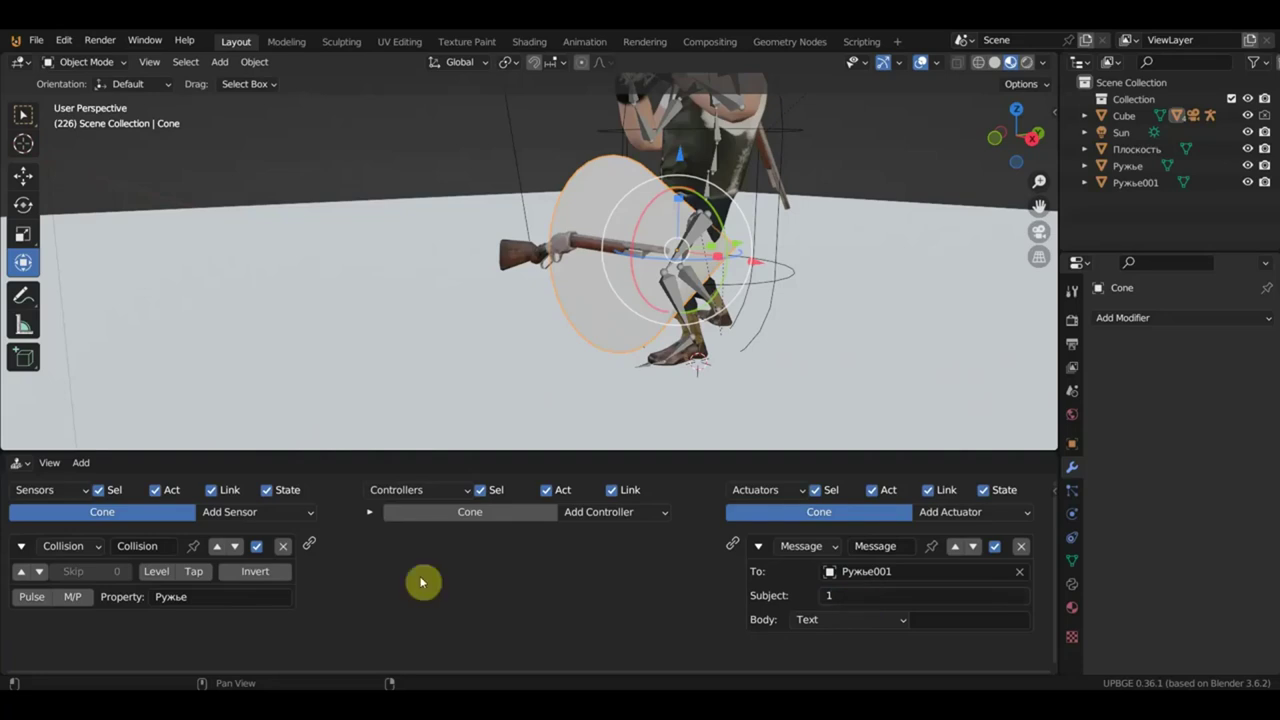
mouse_move(309, 543)
mouse_down()
mouse_move(679, 560)
mouse_move(733, 544)
mouse_up()
drag(719, 453, 734, 306)
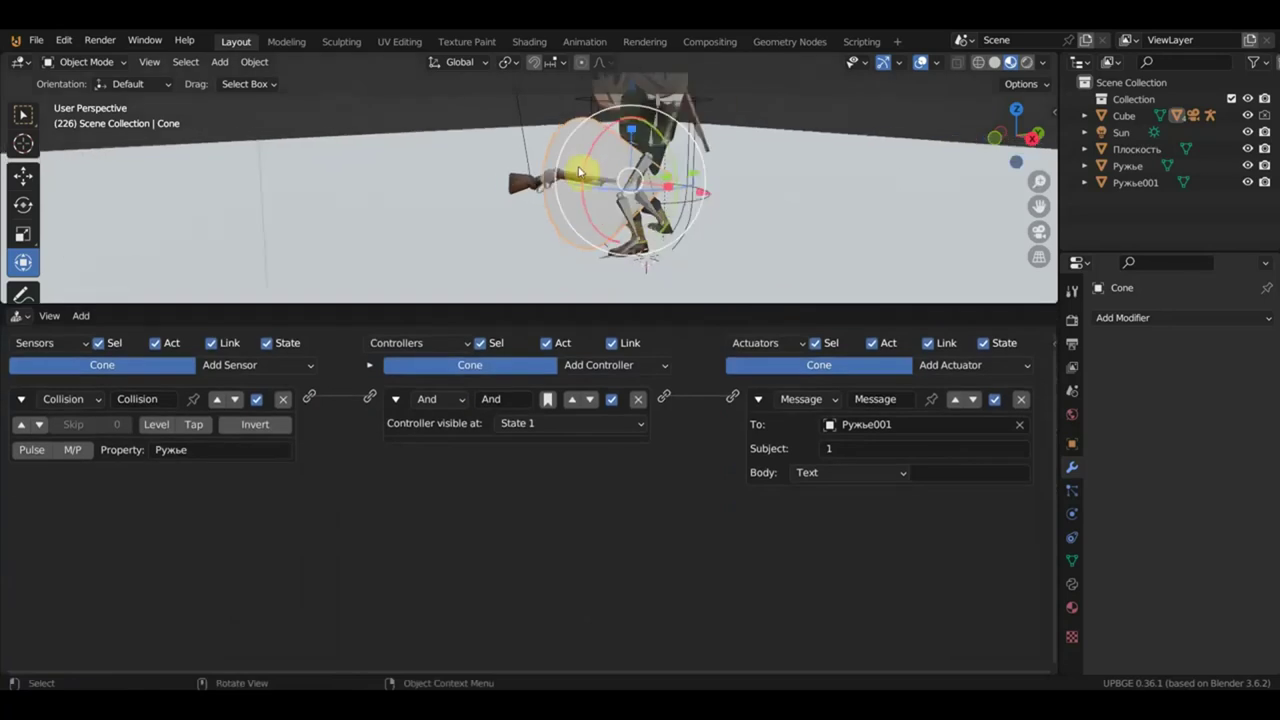
Add a second Message actuator on the Cone, addressed to Ружье with subject 1.
shift+middle_drag(597, 183, 540, 223)
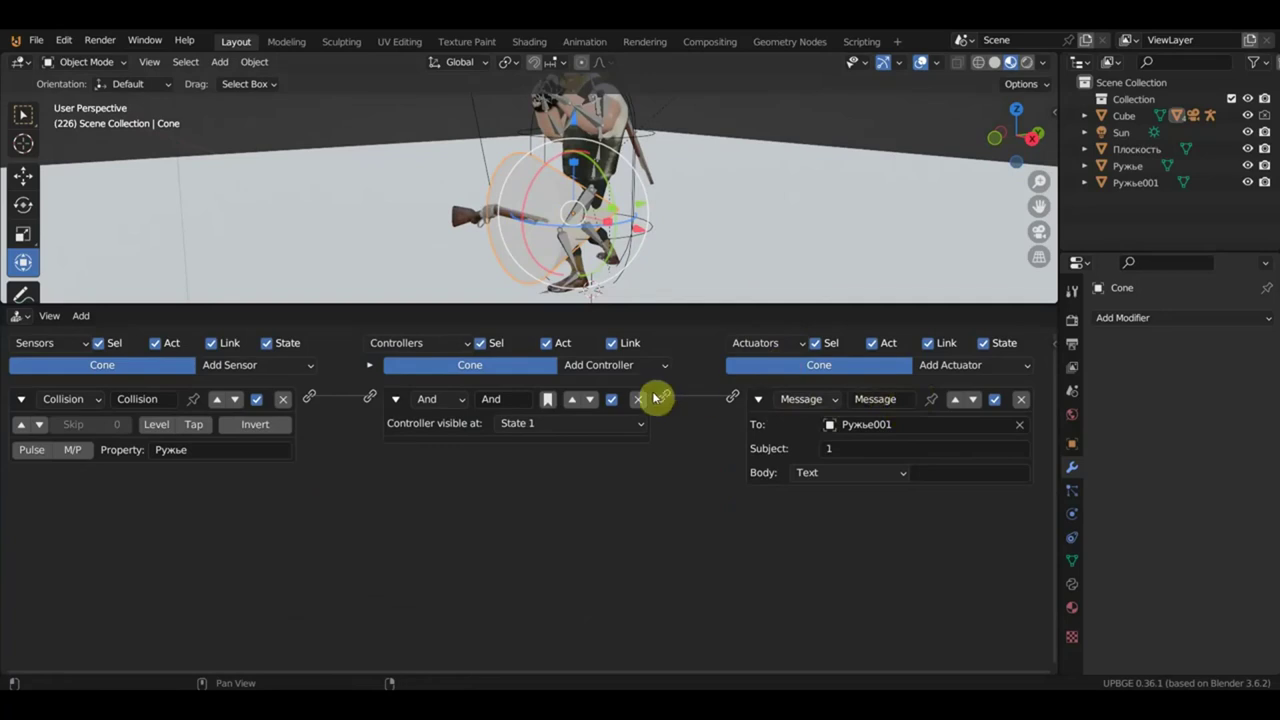
click(952, 366)
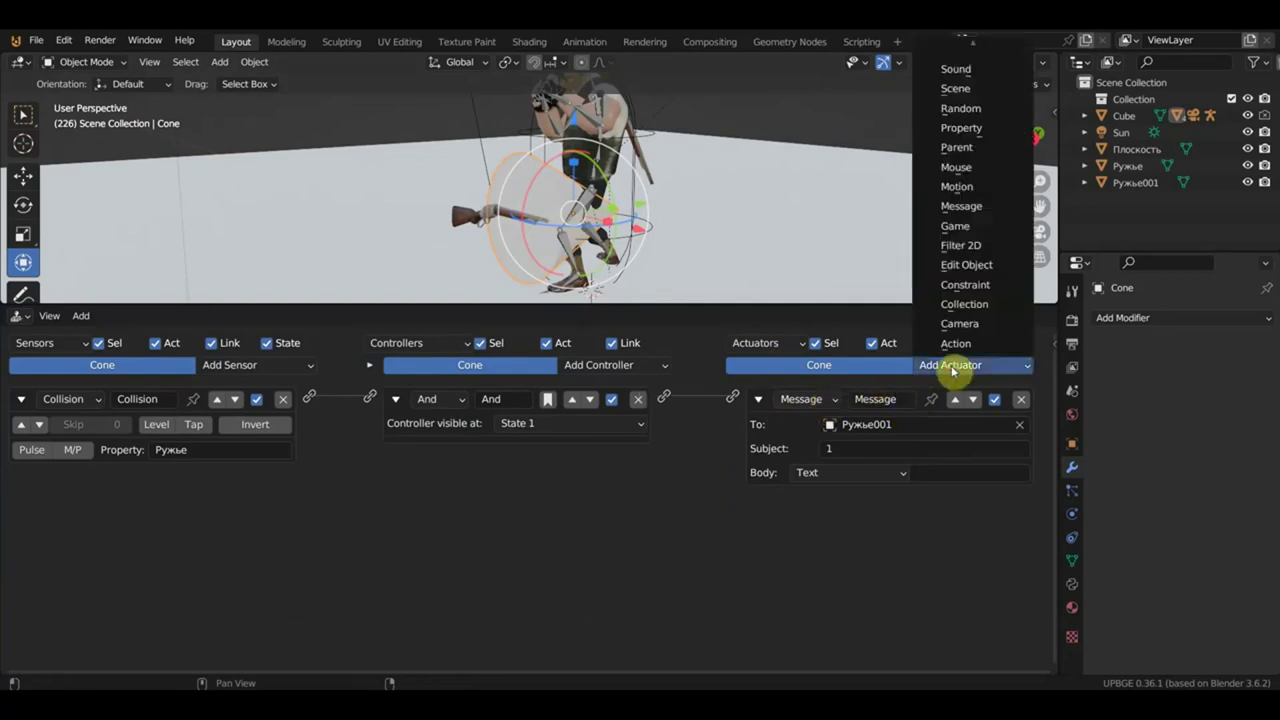
click(461, 220)
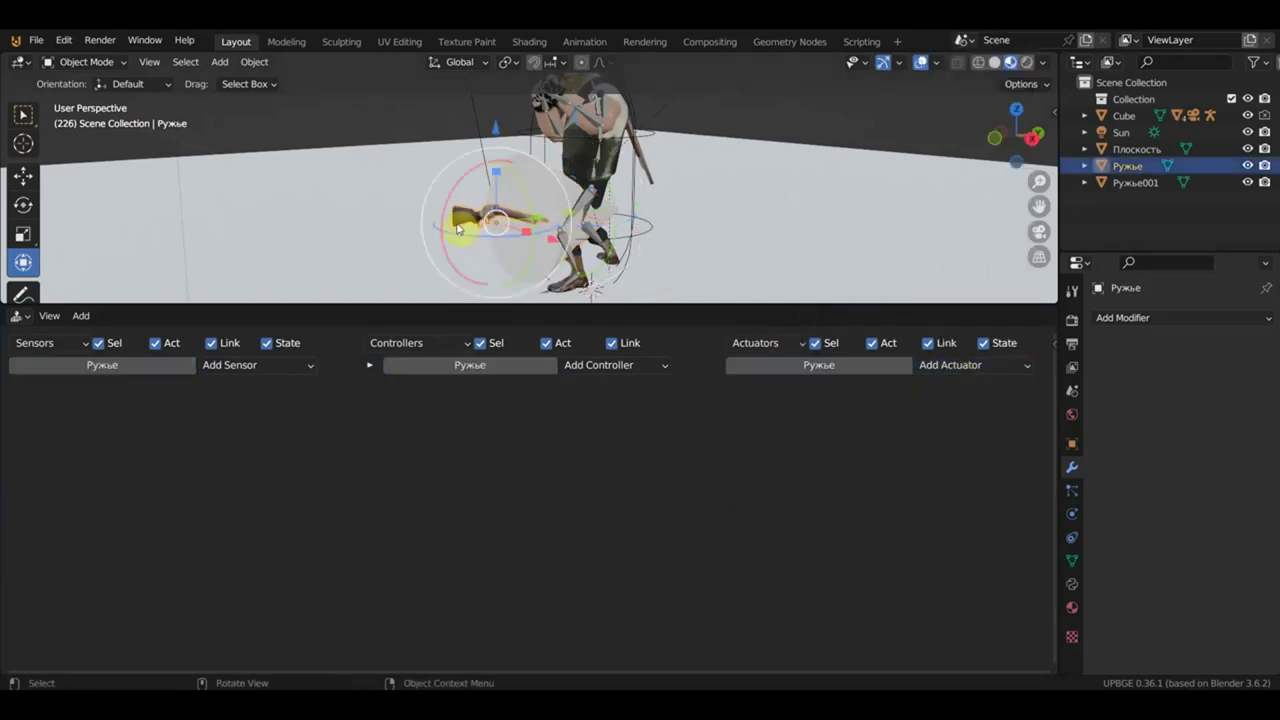
click(542, 197)
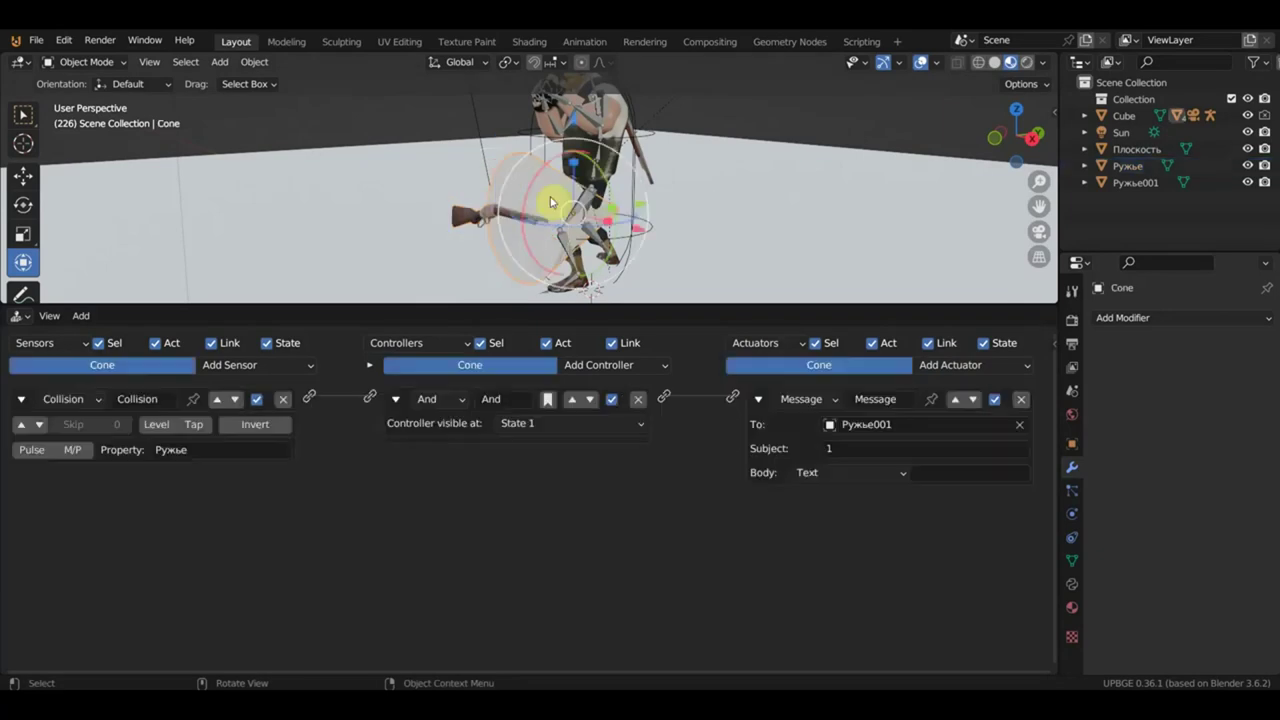
click(983, 369)
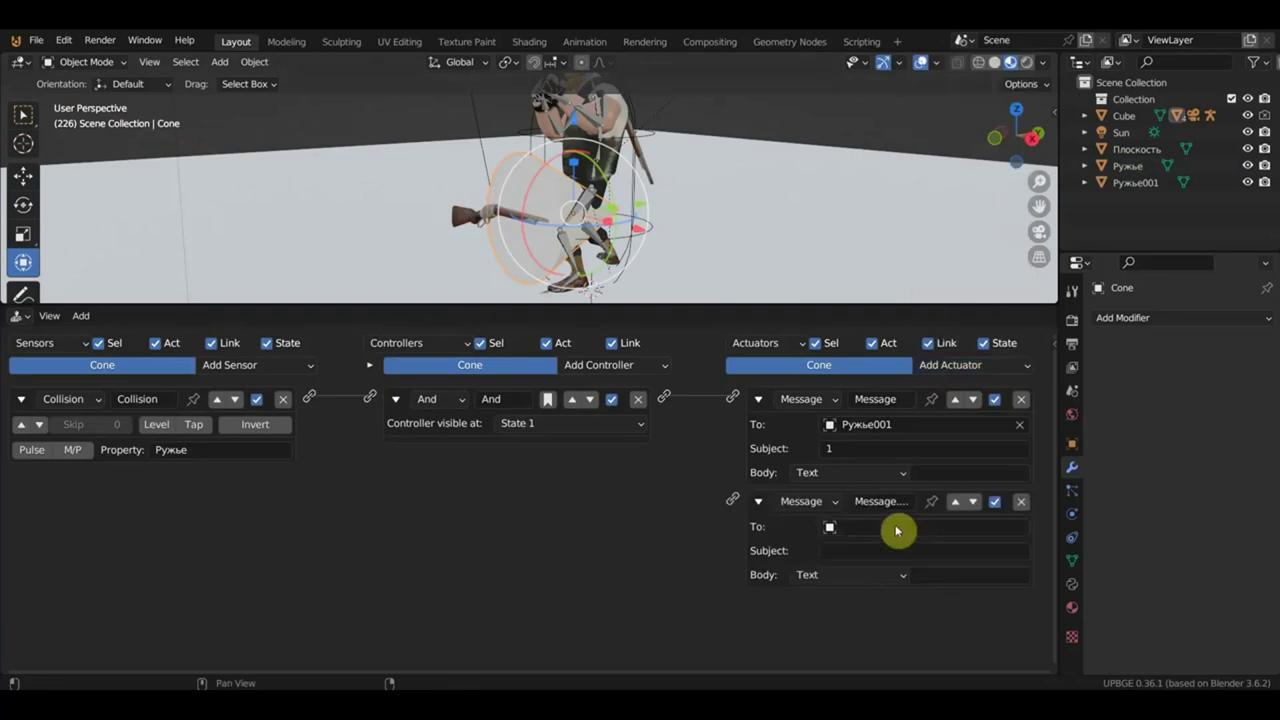
click(867, 527)
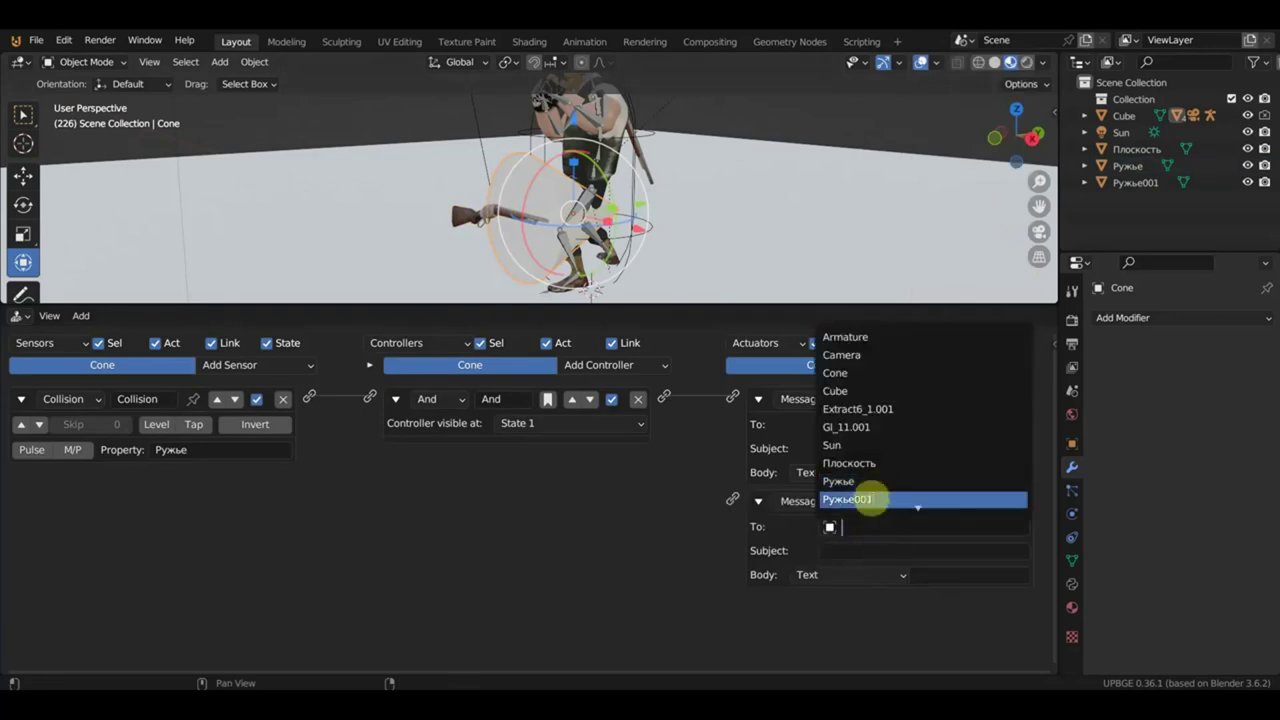
click(865, 481)
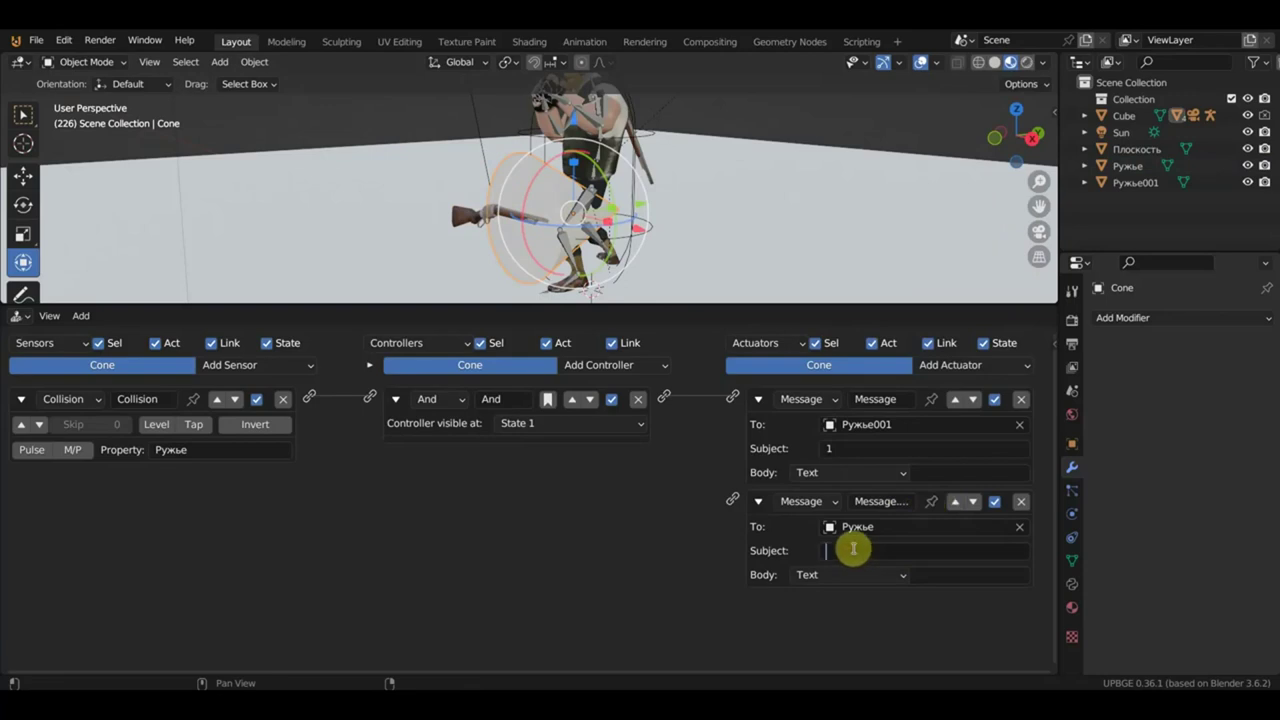
click(925, 551)
text(1)
key(Return)
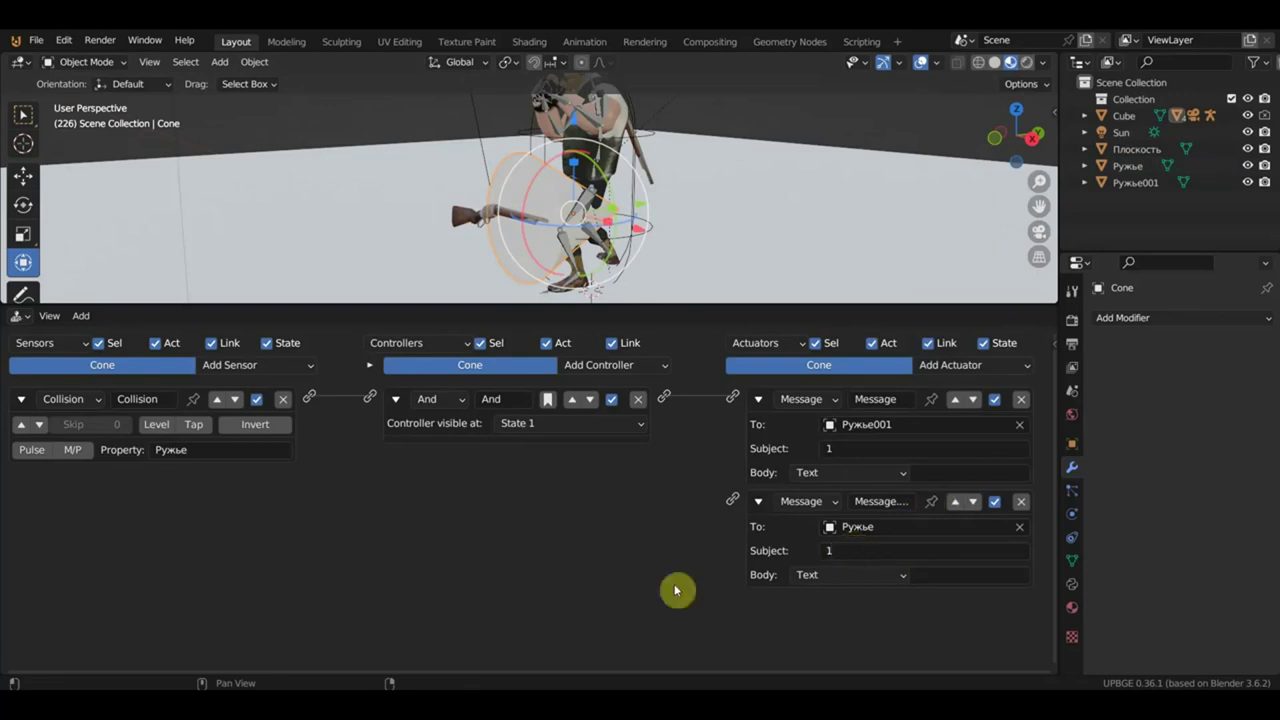
mouse_move(673, 225)
middle_down()
mouse_move(730, 197)
mouse_move(649, 228)
mouse_move(674, 237)
mouse_move(708, 223)
middle_up()
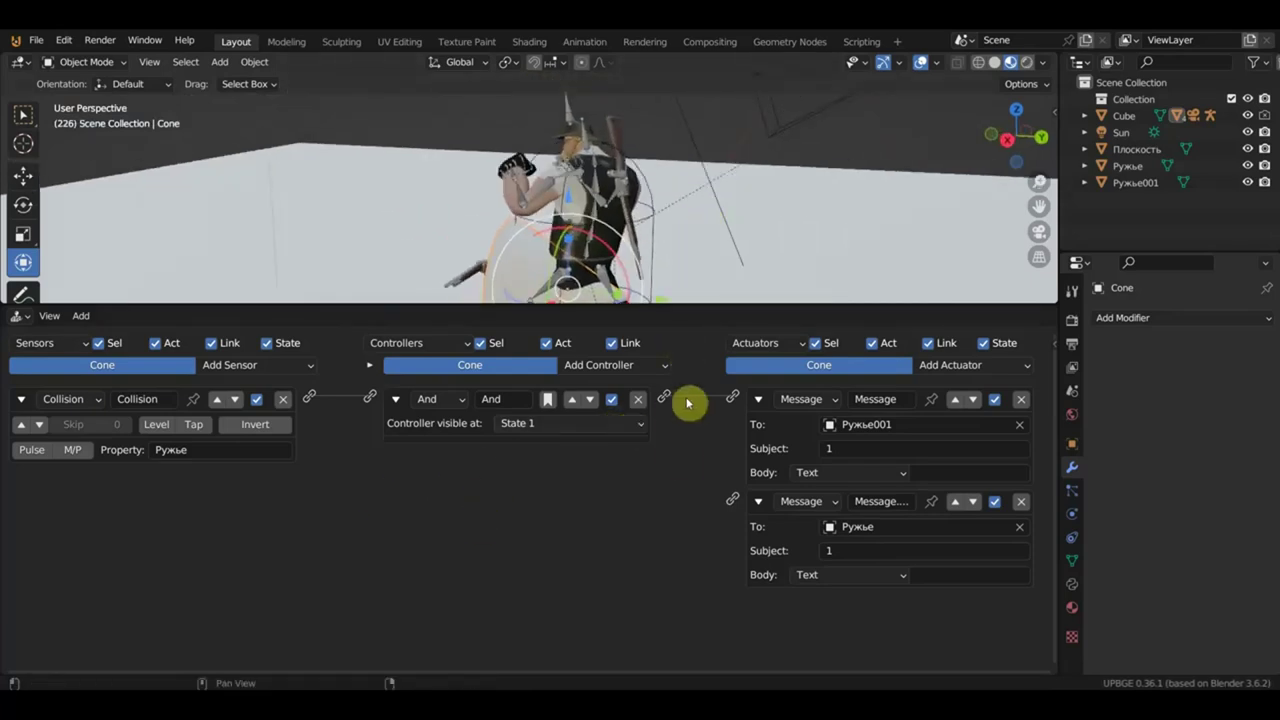
Link the Cone's And controller output to the second Message actuator for Ружье.
drag(676, 413, 745, 511)
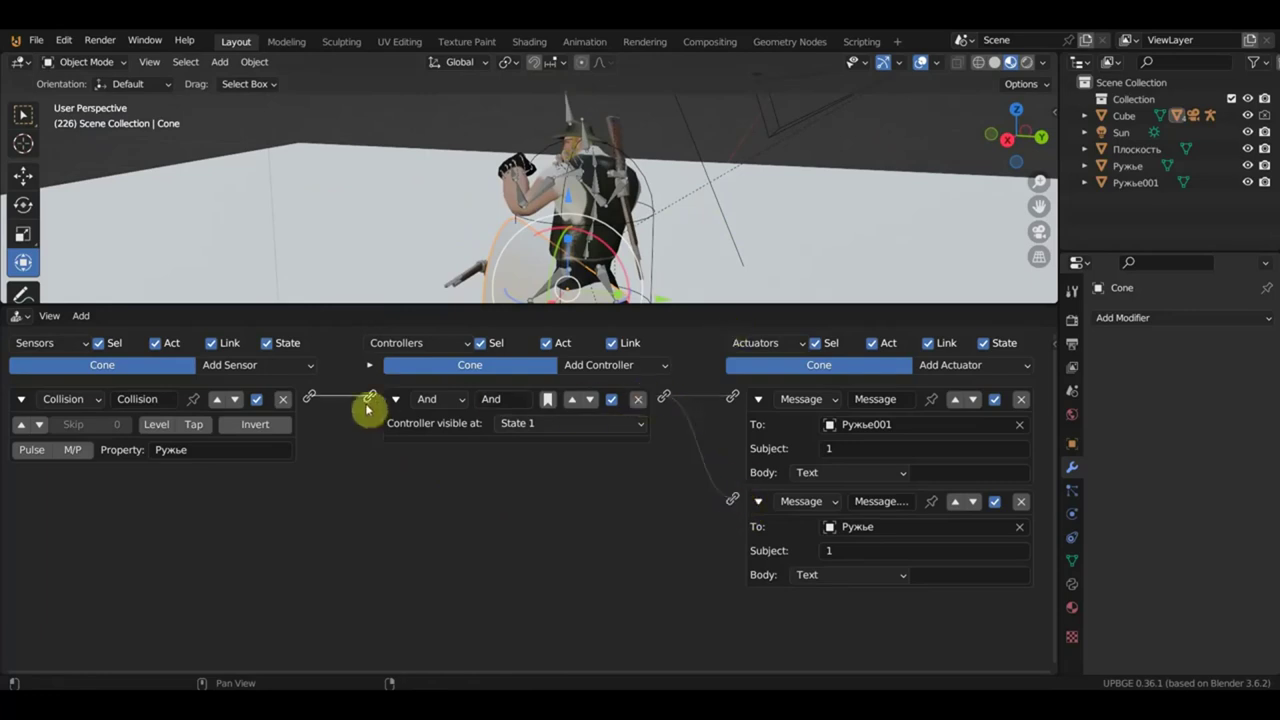
middle_drag(496, 266, 659, 242)
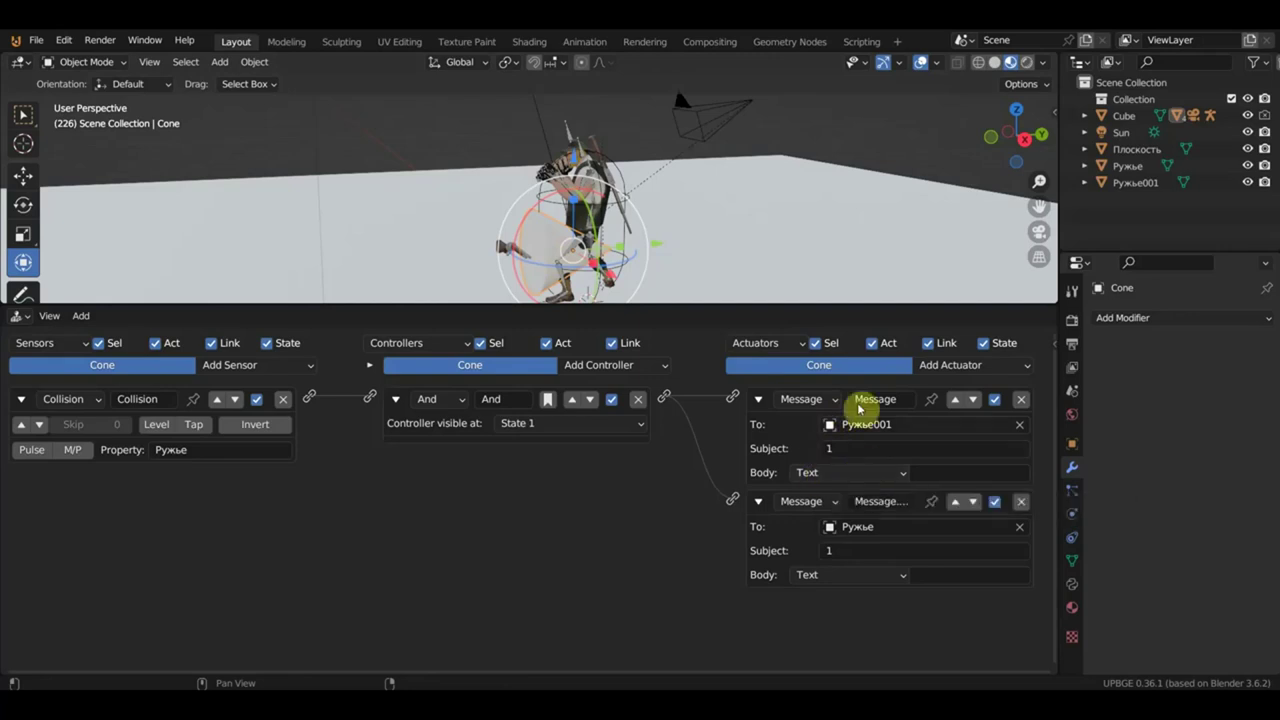
middle_drag(820, 268, 780, 205)
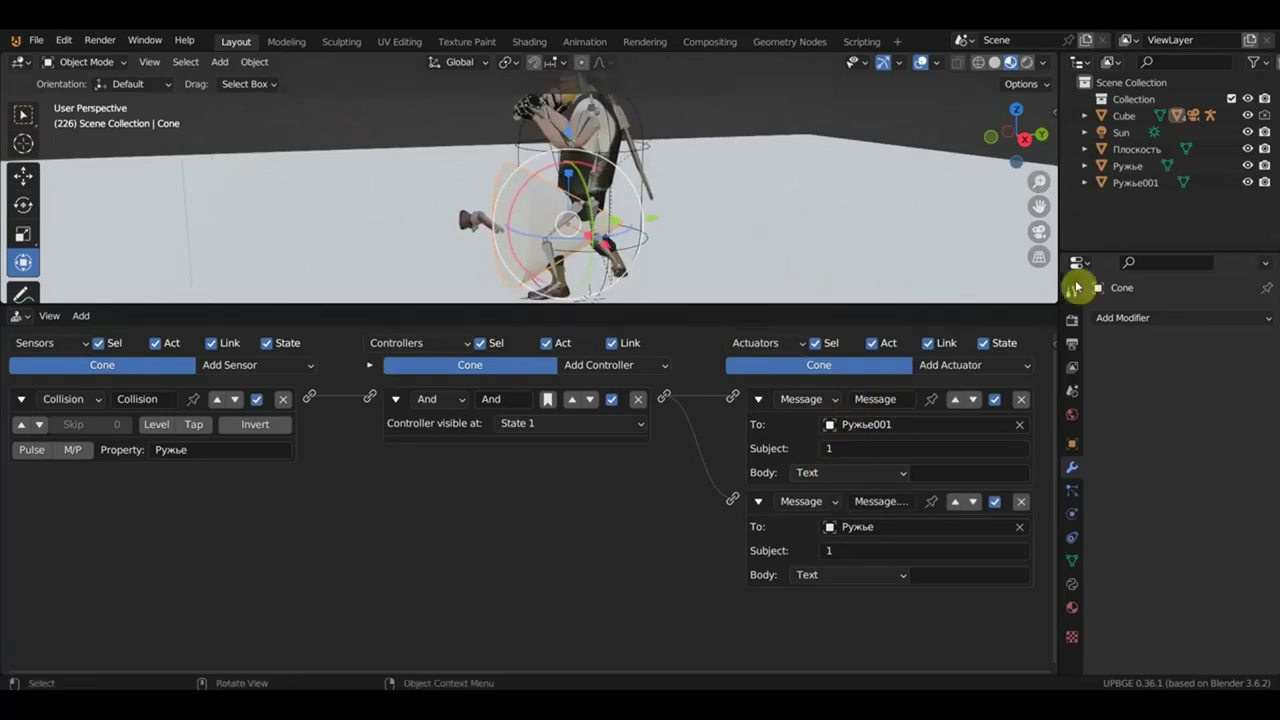
Change the Cone's Game Physics type to Sensor in the Physics tab.
click(1072, 513)
click(1150, 496)
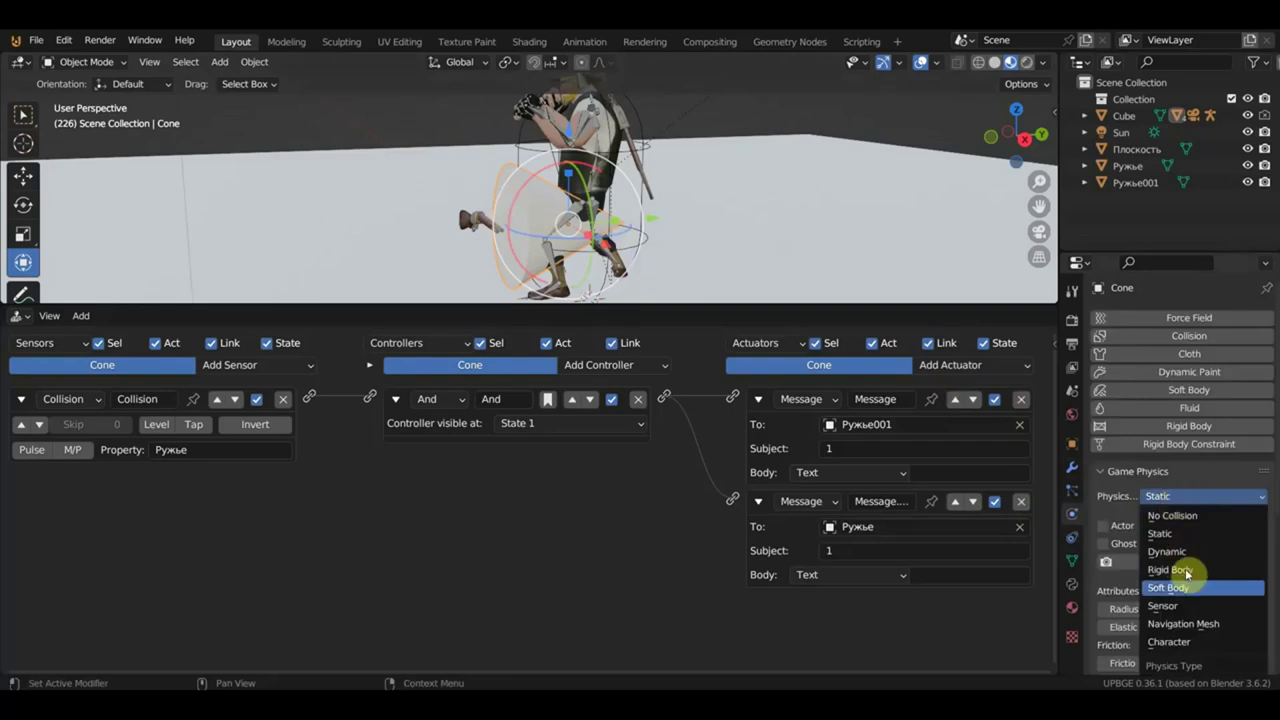
click(1178, 606)
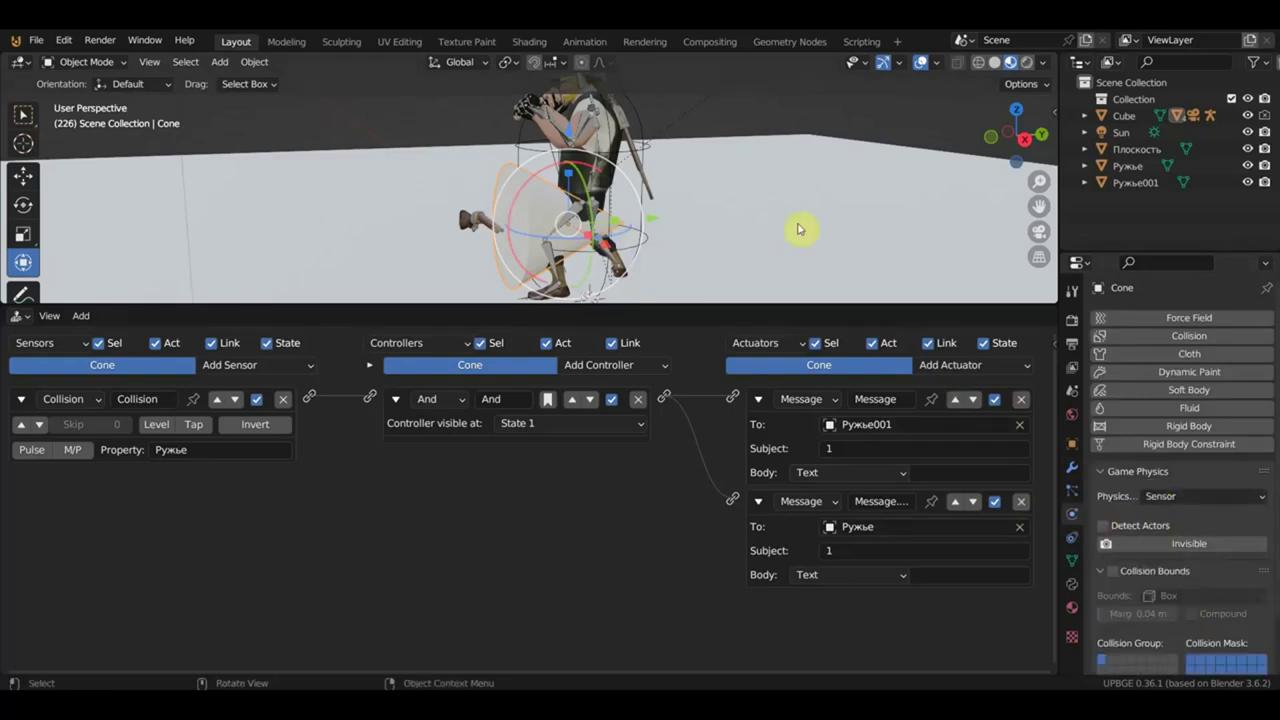
mouse_move(708, 191)
middle_down()
mouse_move(620, 172)
mouse_move(640, 154)
middle_up()
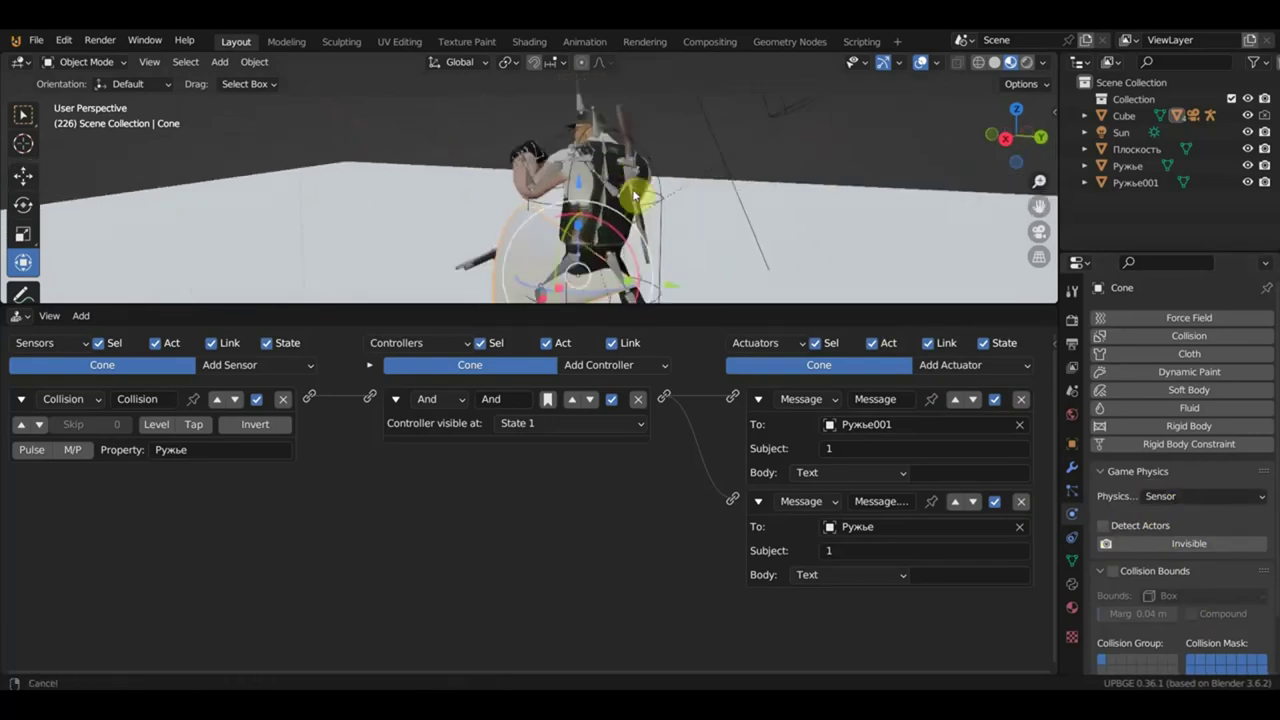
Give Ружье001 a Message sensor with subject 1.
click(630, 118)
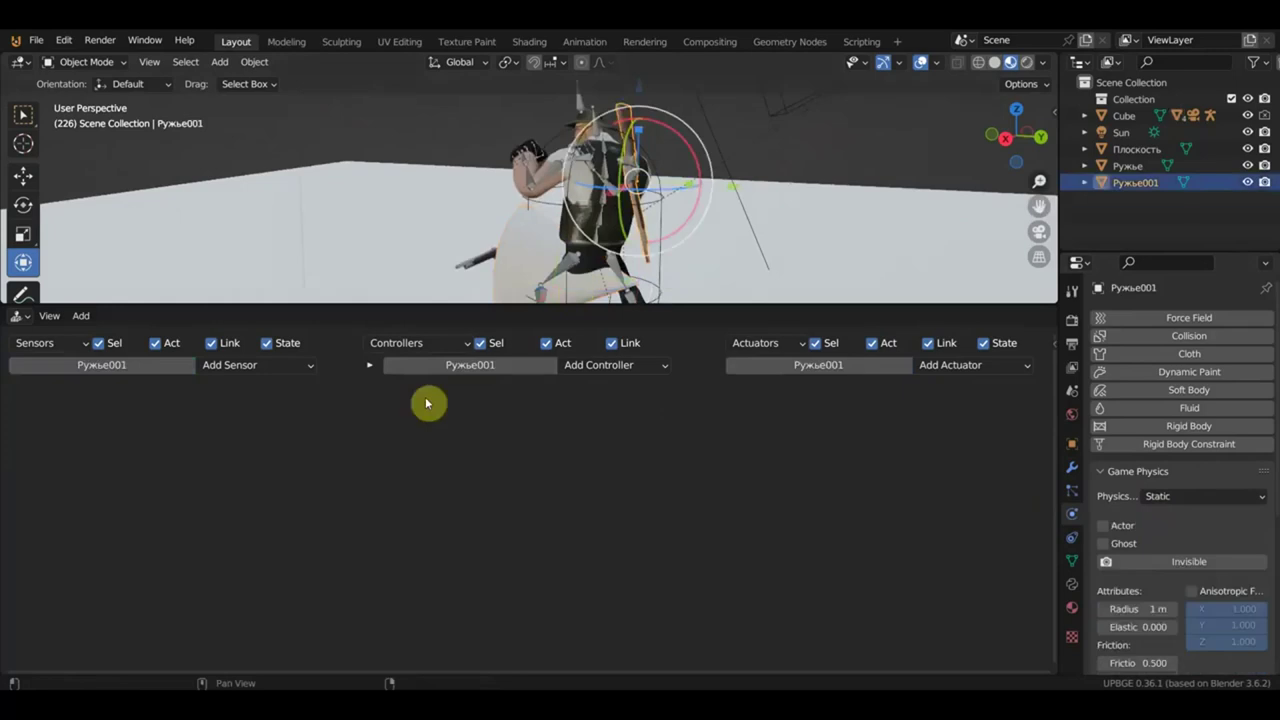
click(230, 366)
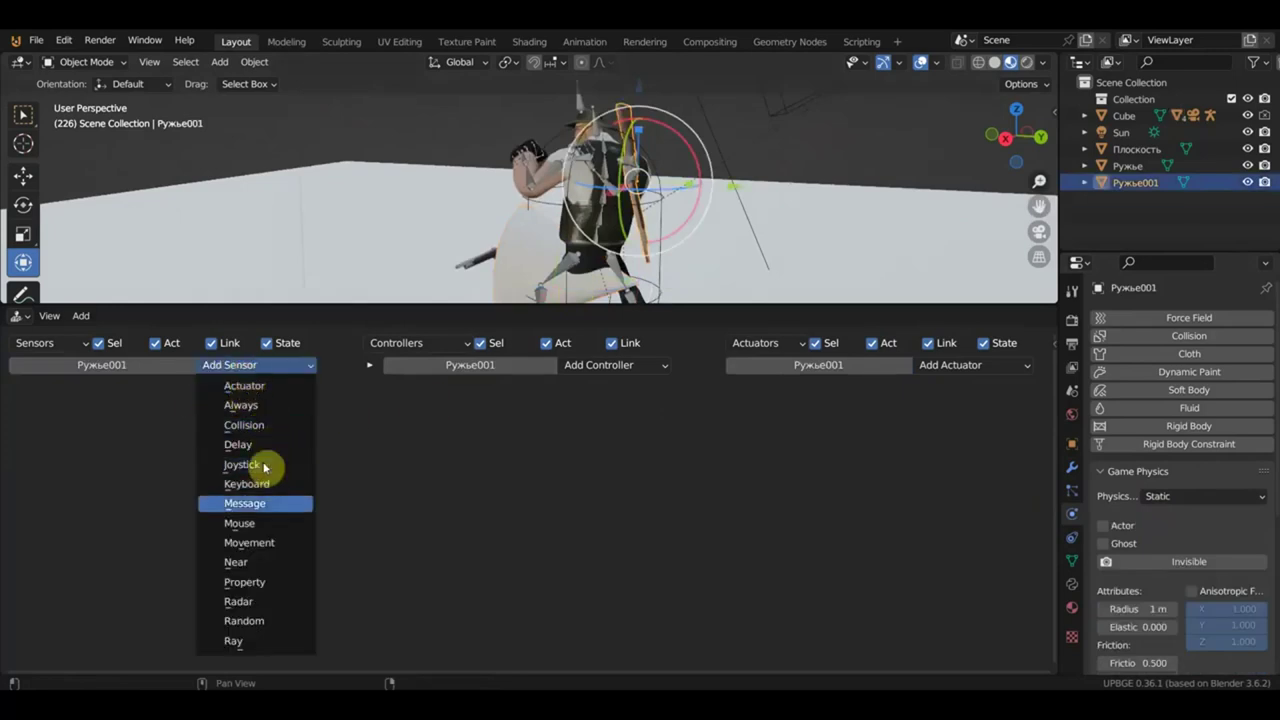
click(263, 513)
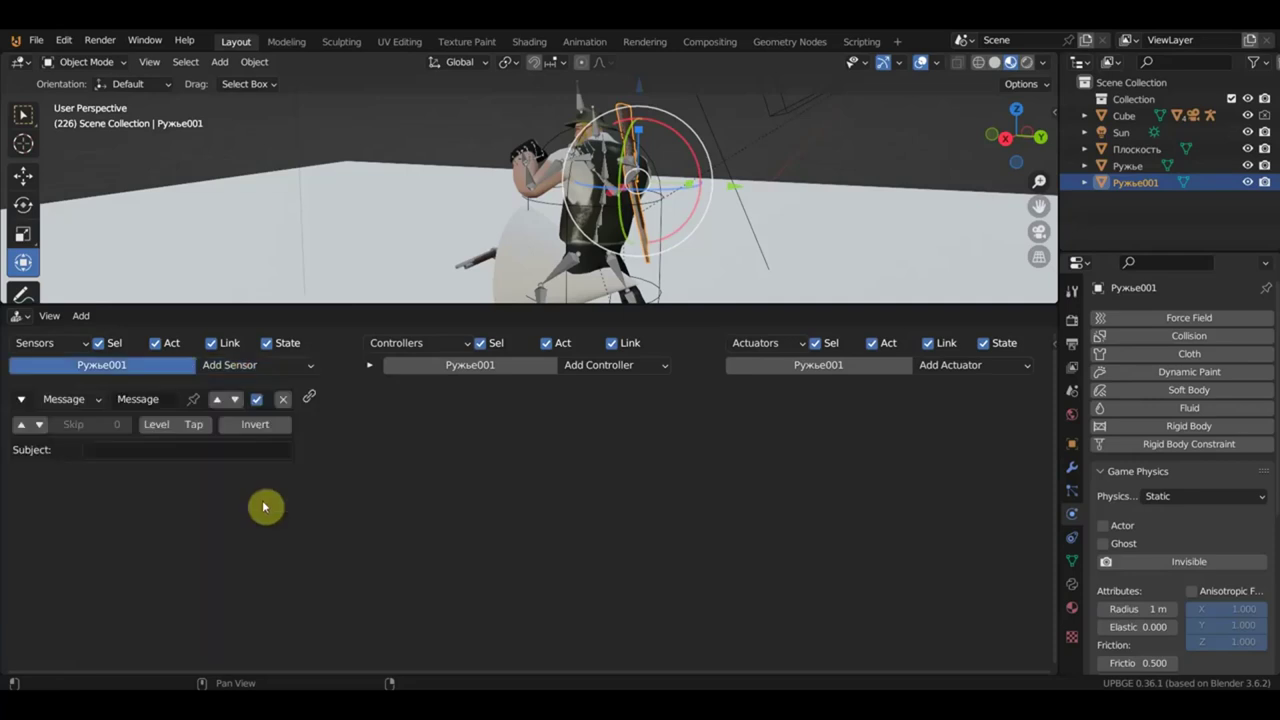
click(130, 455)
text(1)
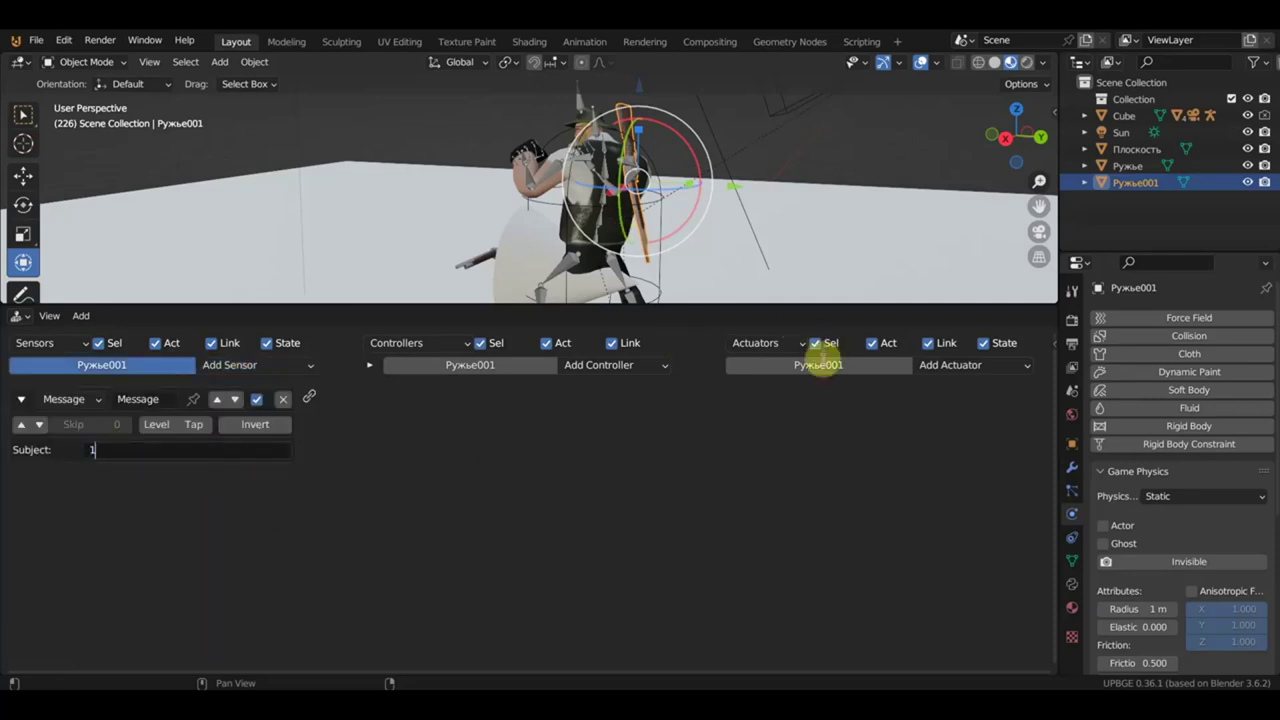
click(950, 370)
Enlarge the Logic Editor and add a Visibility actuator to Ружье001.
click(985, 372)
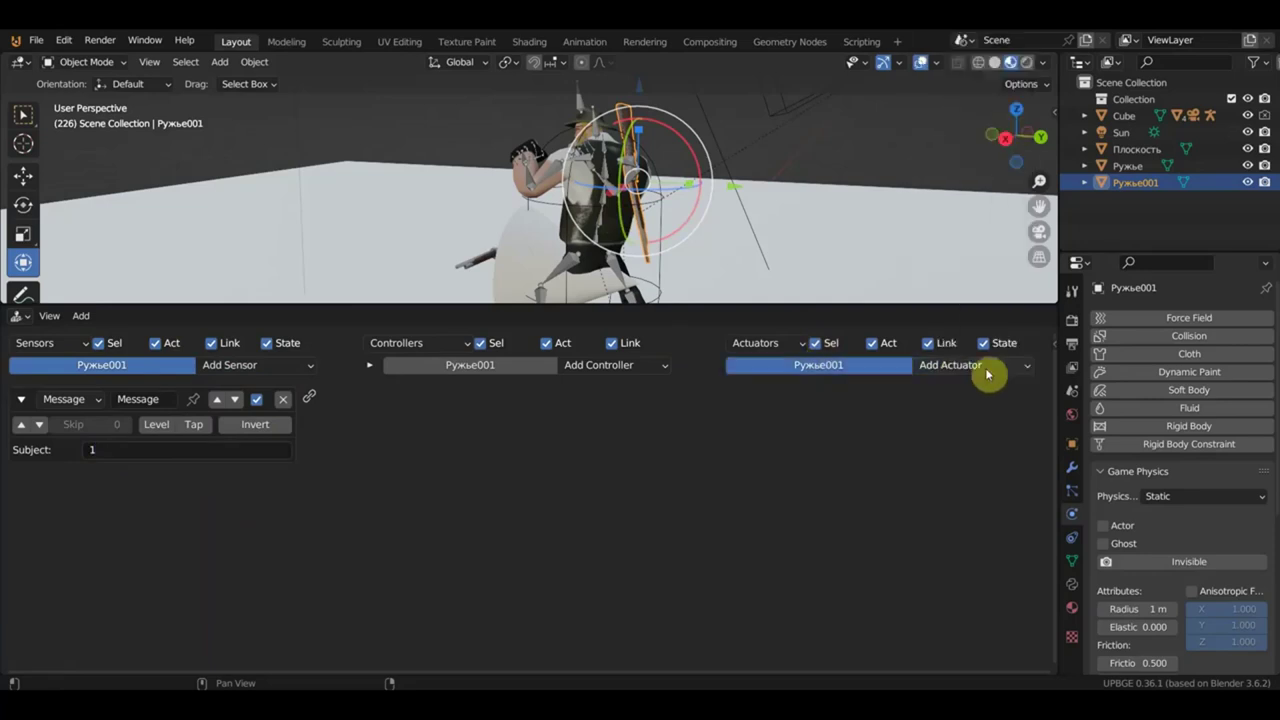
drag(879, 307, 890, 405)
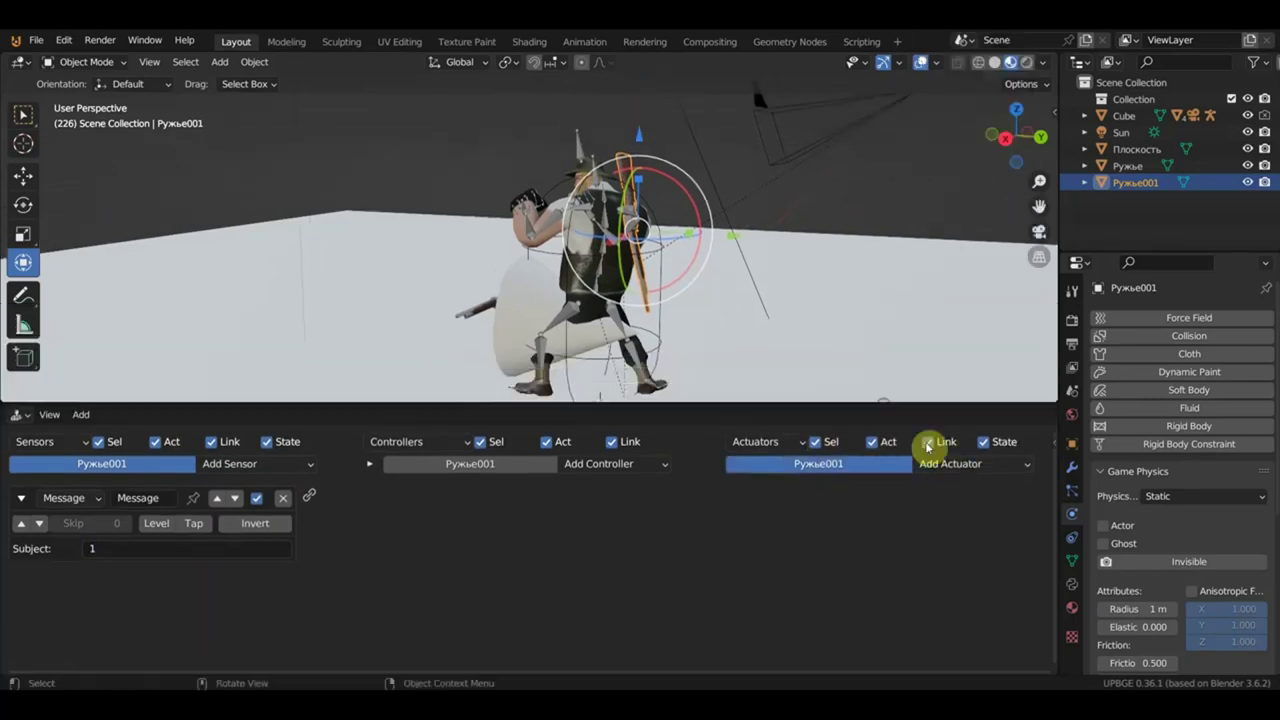
click(1024, 468)
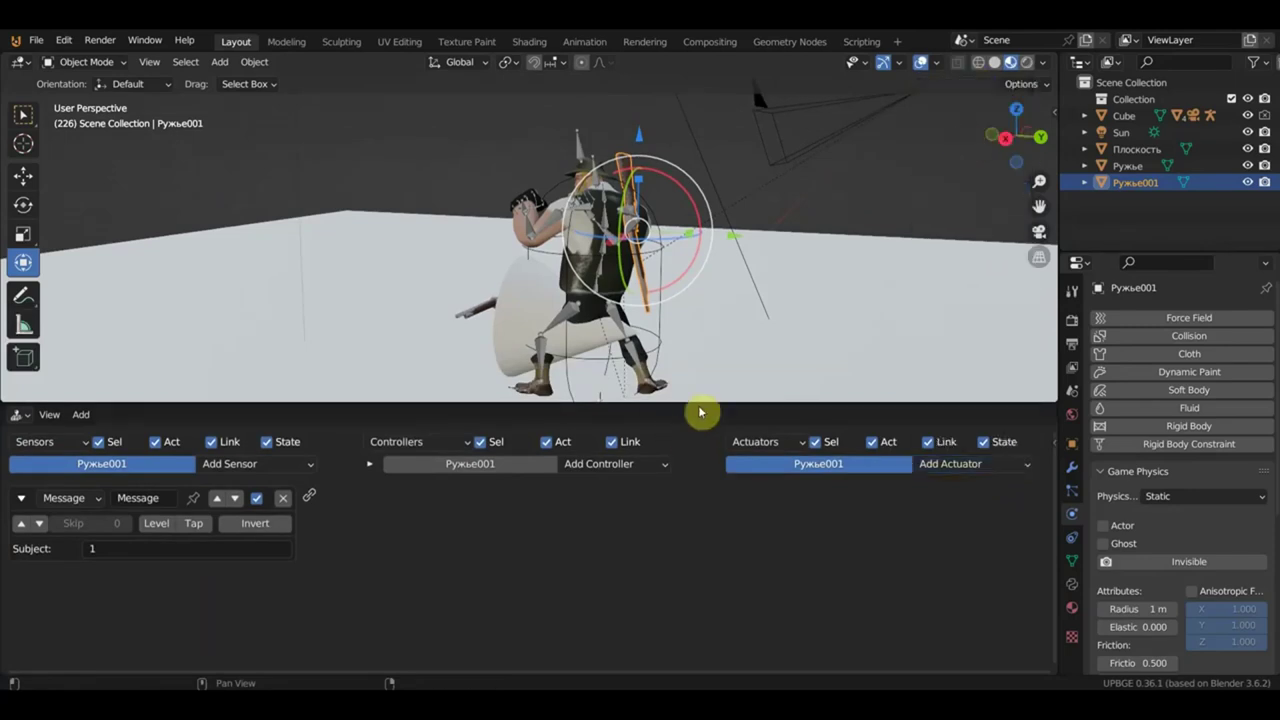
drag(700, 404, 722, 308)
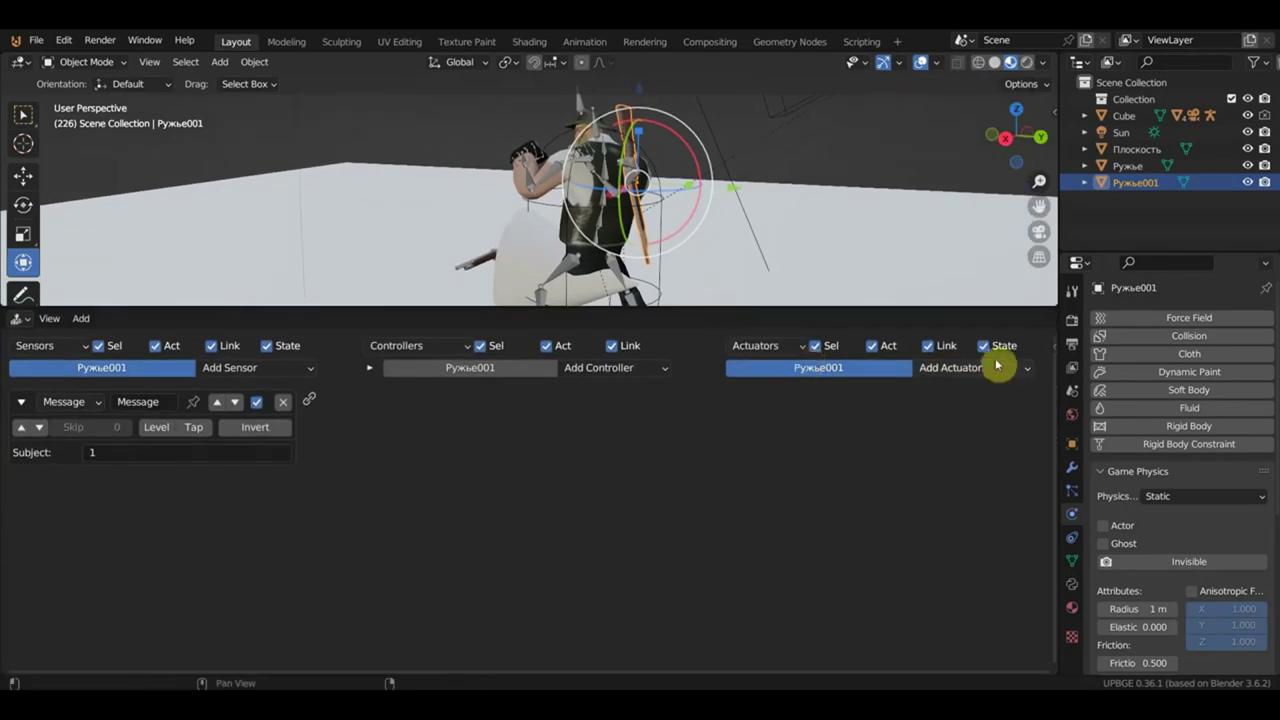
click(996, 366)
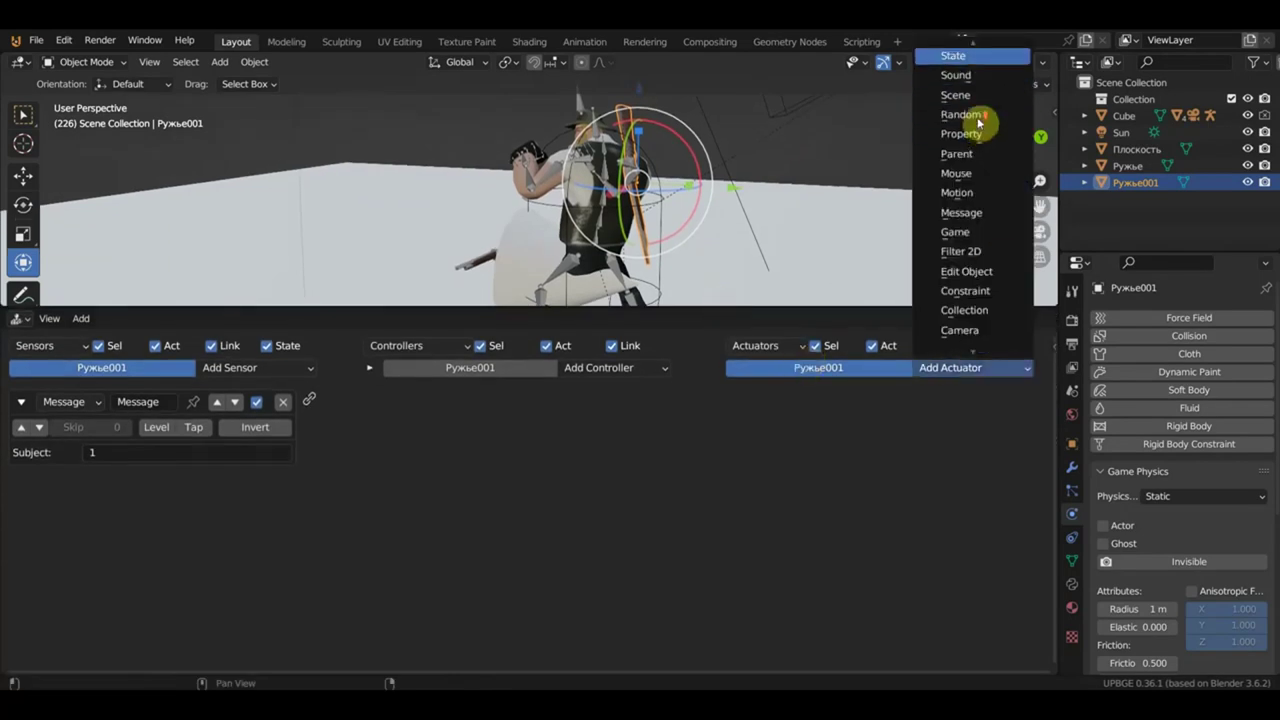
scroll(980, 122, up, 2)
scroll(980, 130, down, 3)
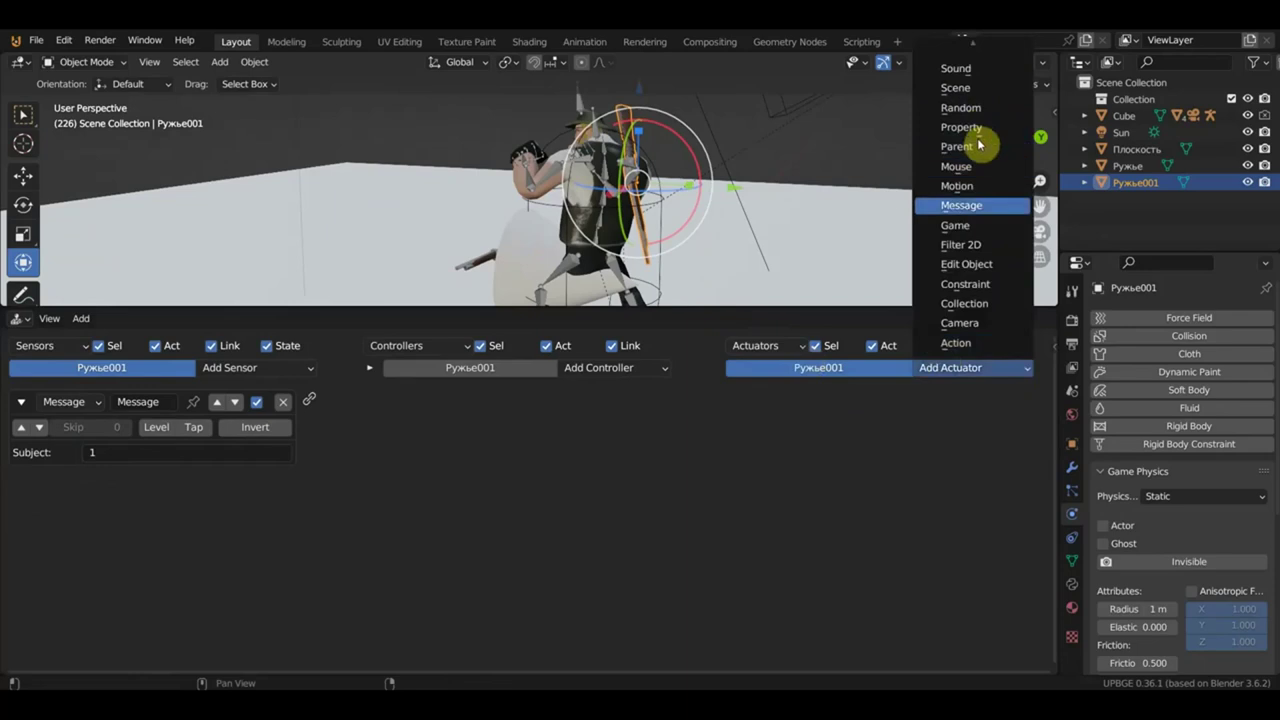
scroll(980, 145, up, 4)
scroll(978, 146, up, 4)
scroll(977, 146, up, 1)
scroll(976, 147, up, 1)
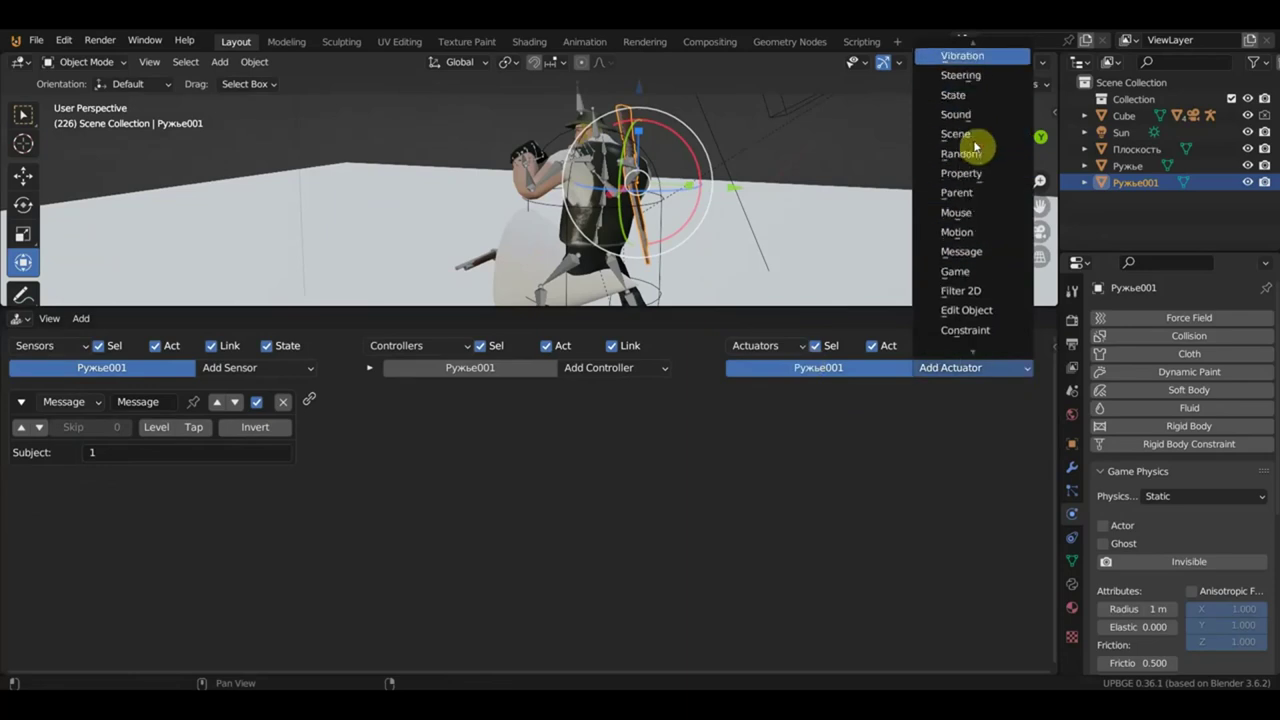
scroll(975, 147, up, 1)
click(968, 52)
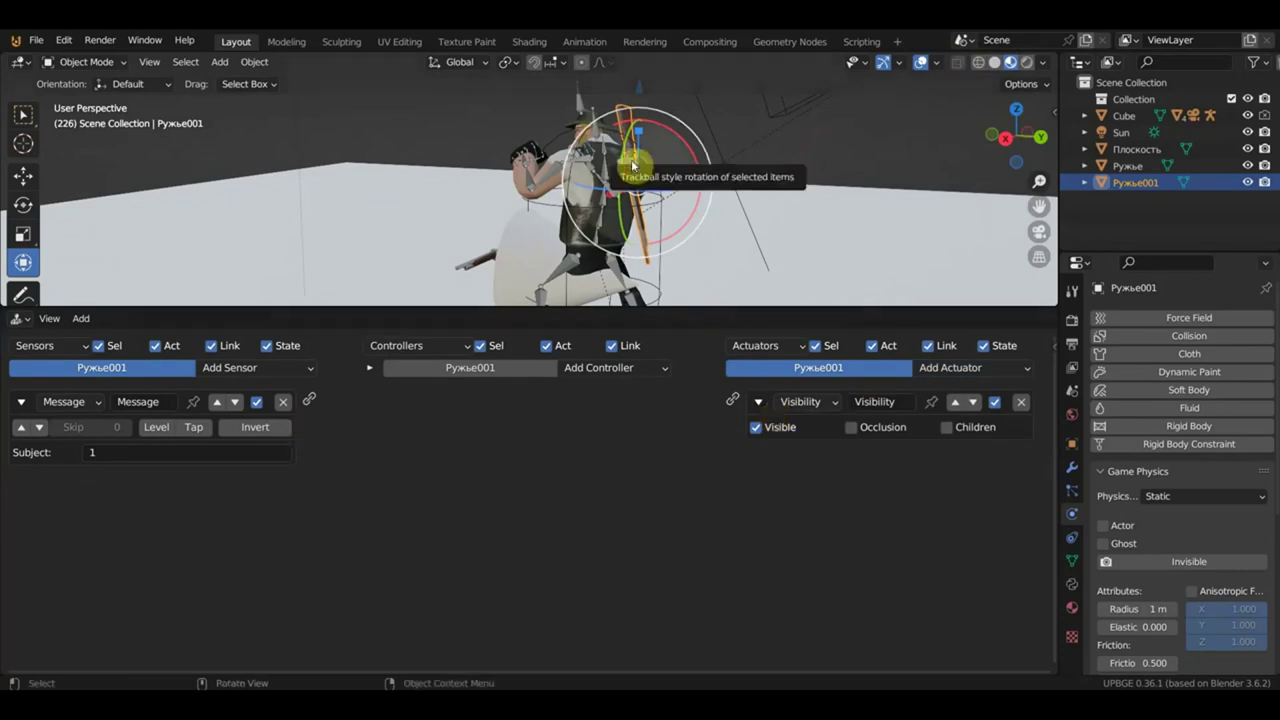
Wire Ружье001's Message sensor through an And controller to the Visibility actuator.
click(526, 247)
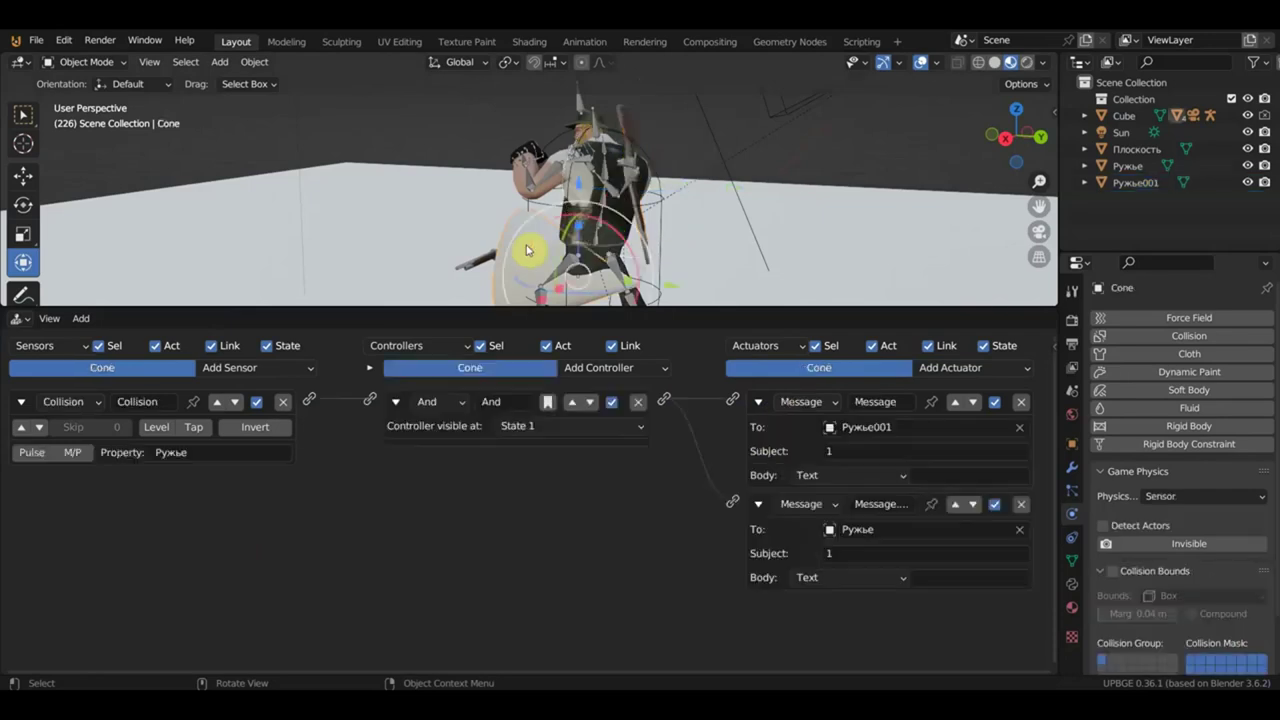
click(626, 121)
drag(309, 399, 740, 401)
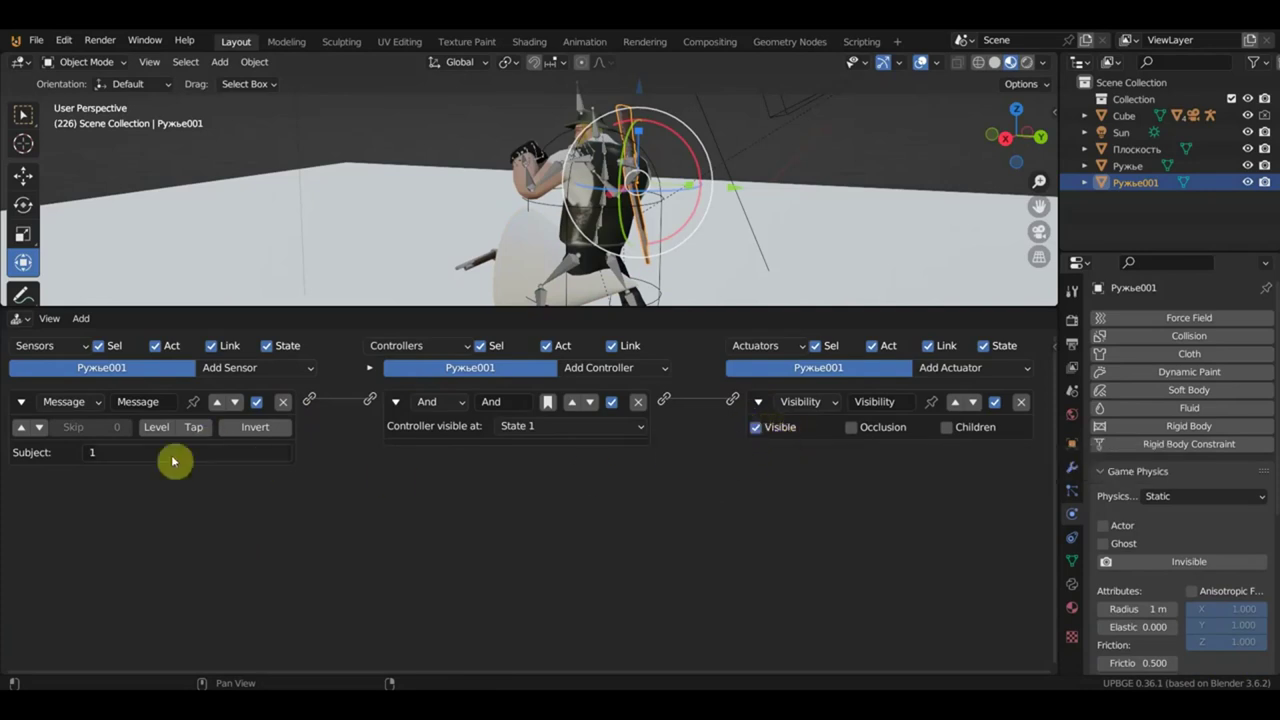
Add an Always sensor and a second Visibility actuator (Visible off) to Ружье001, wired via And.001.
middle_drag(590, 266, 671, 243)
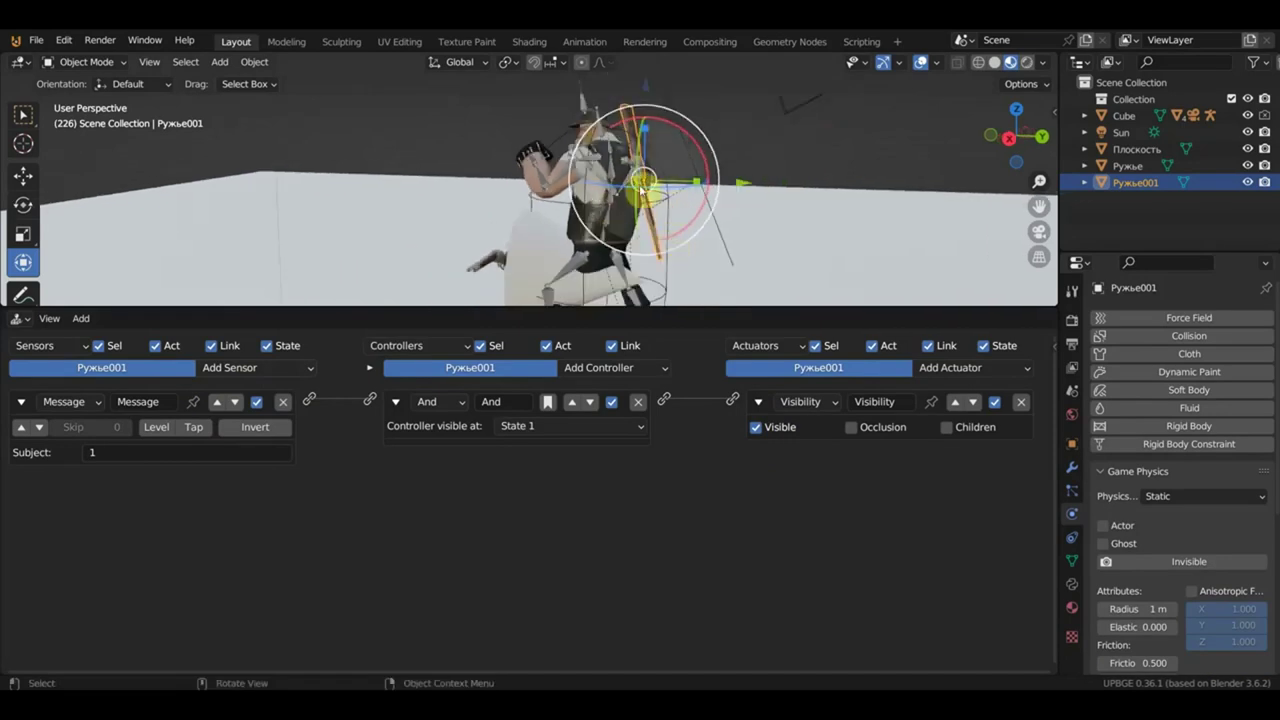
click(257, 367)
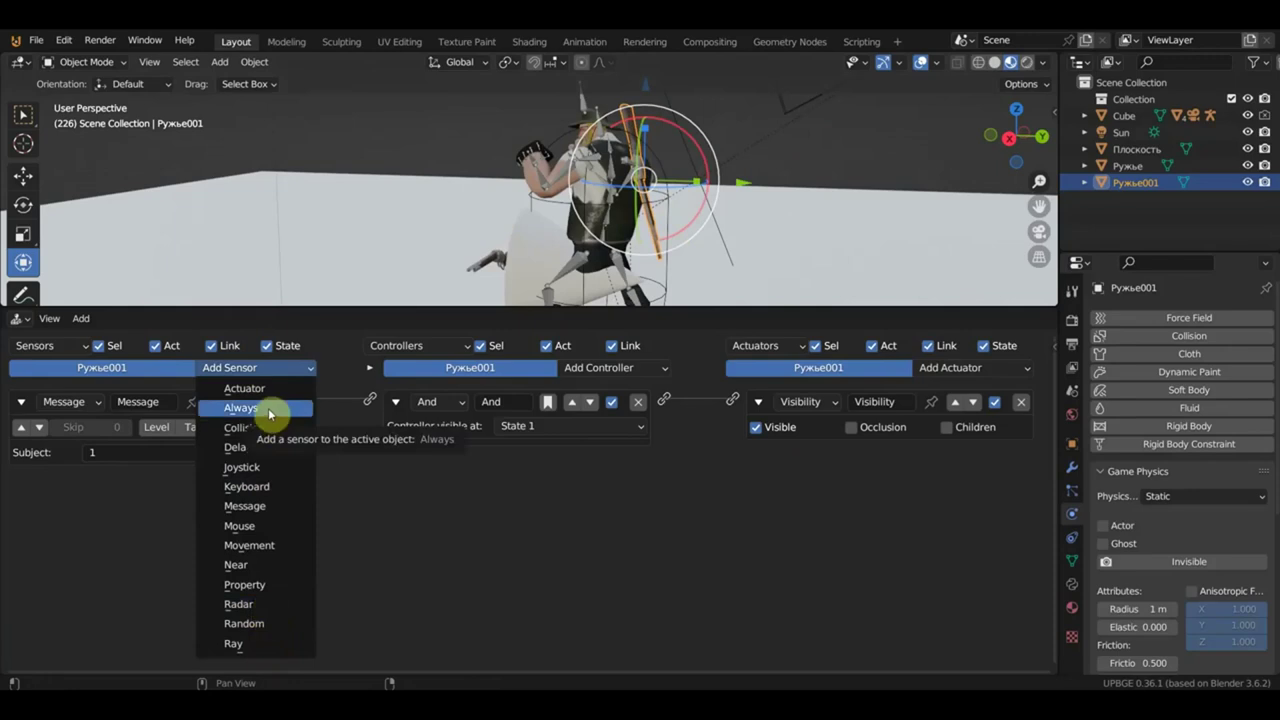
click(268, 408)
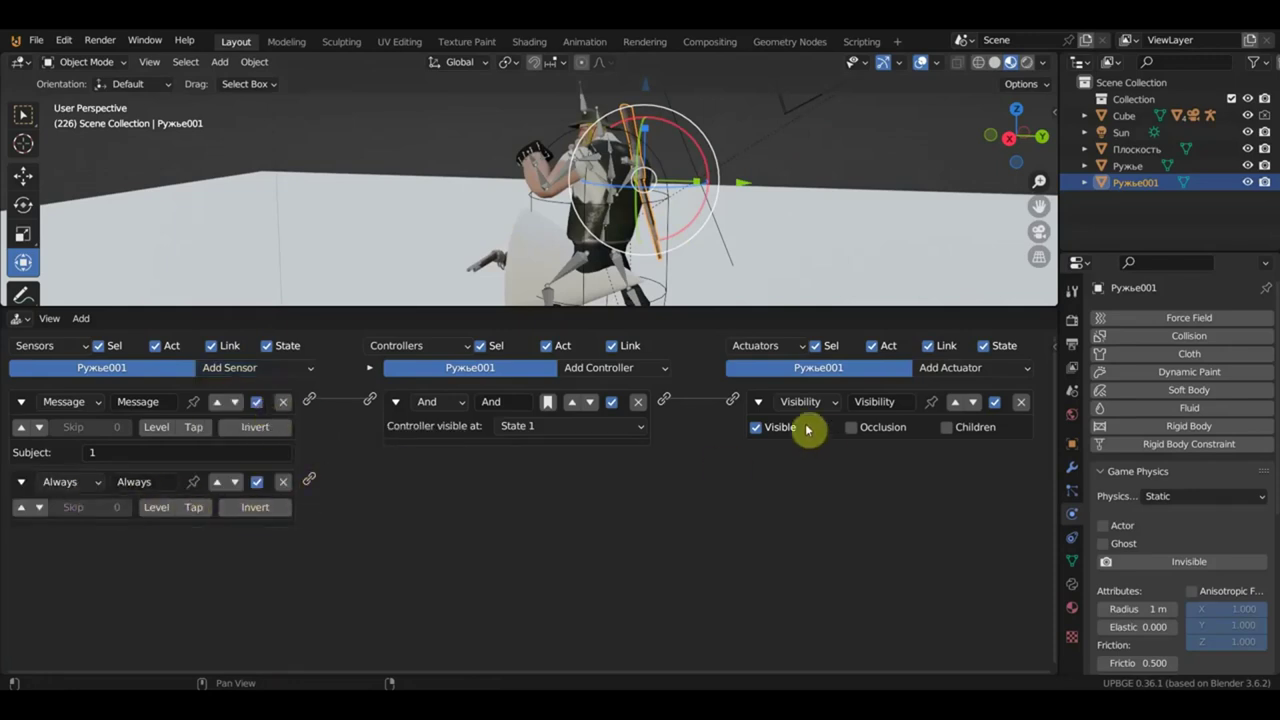
click(1006, 369)
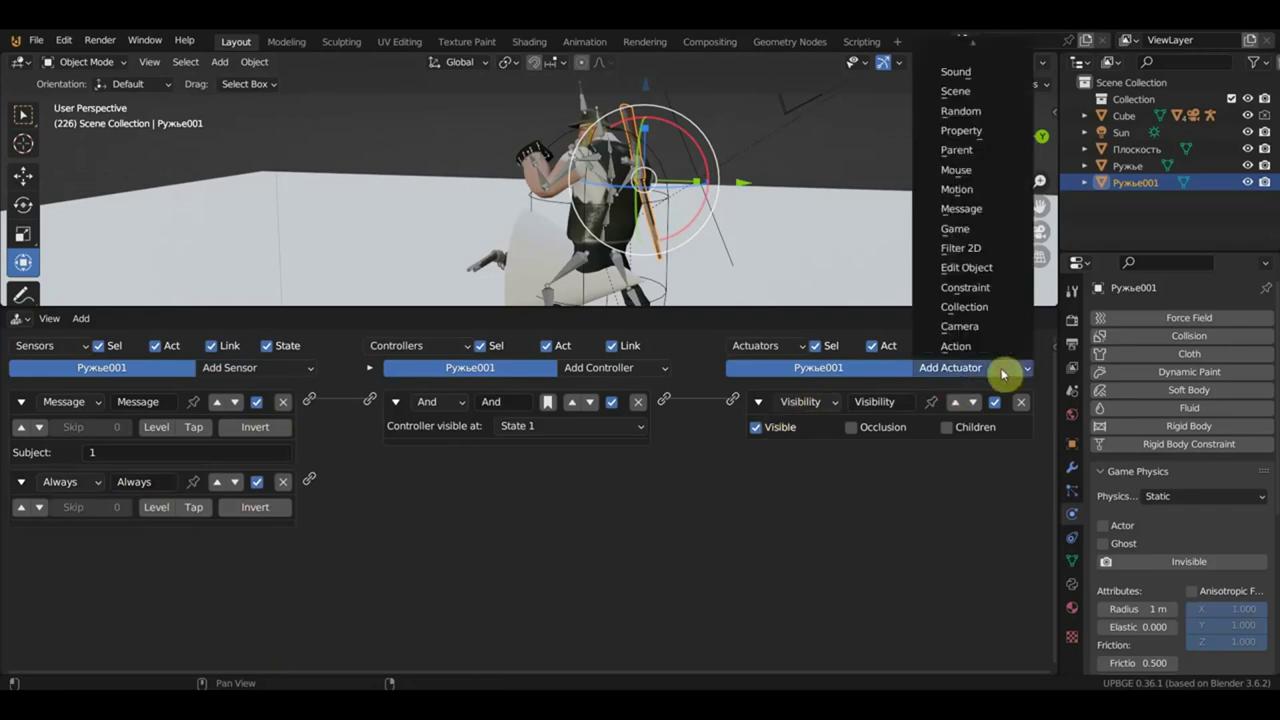
scroll(986, 85, up, 3)
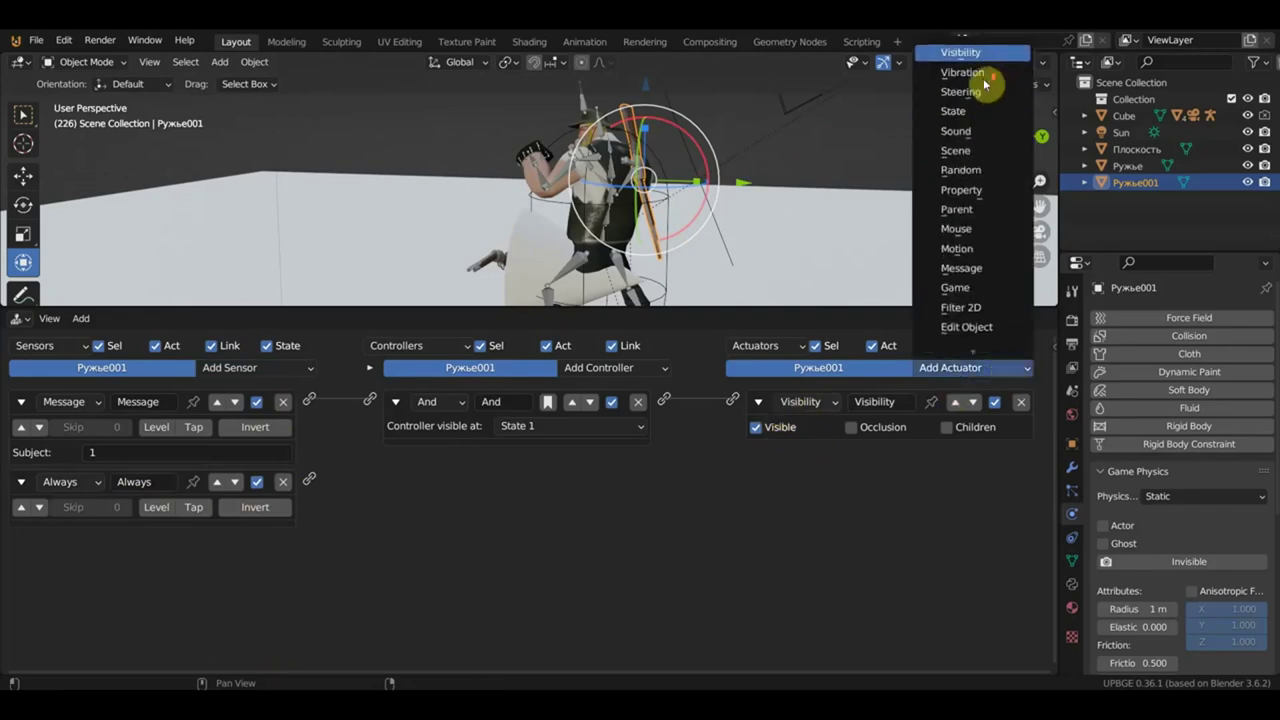
click(975, 62)
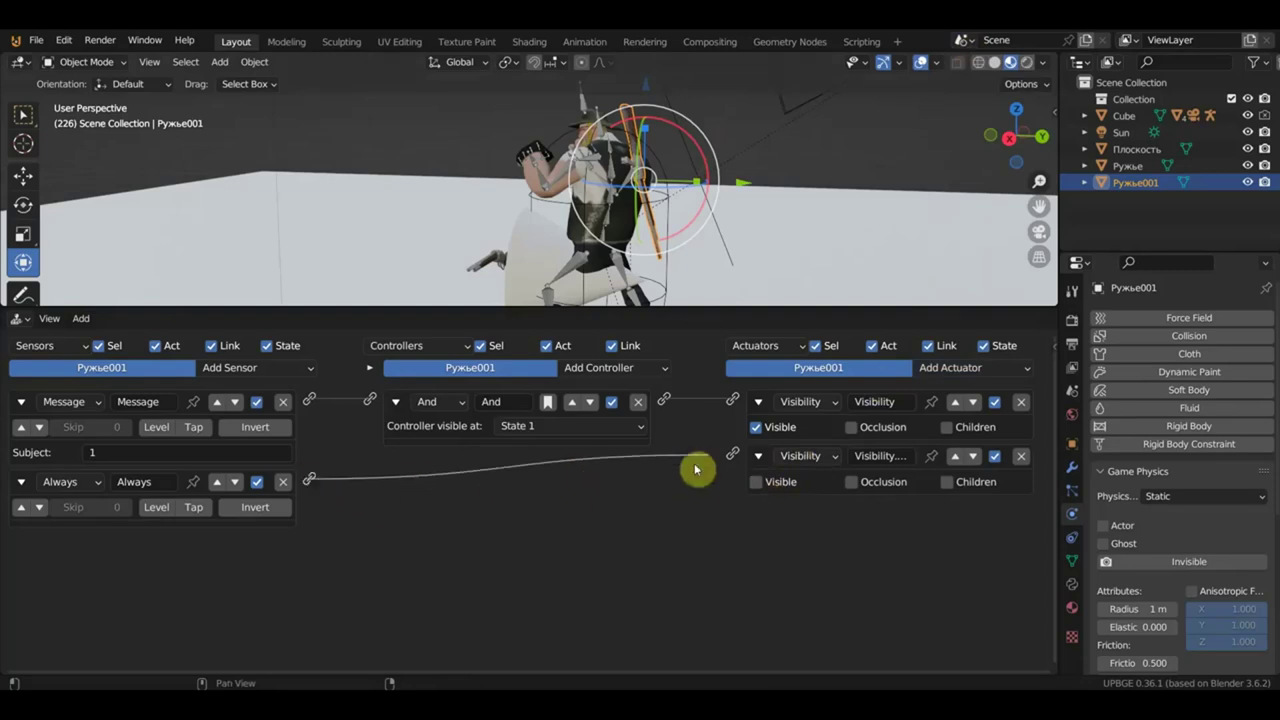
drag(312, 480, 738, 456)
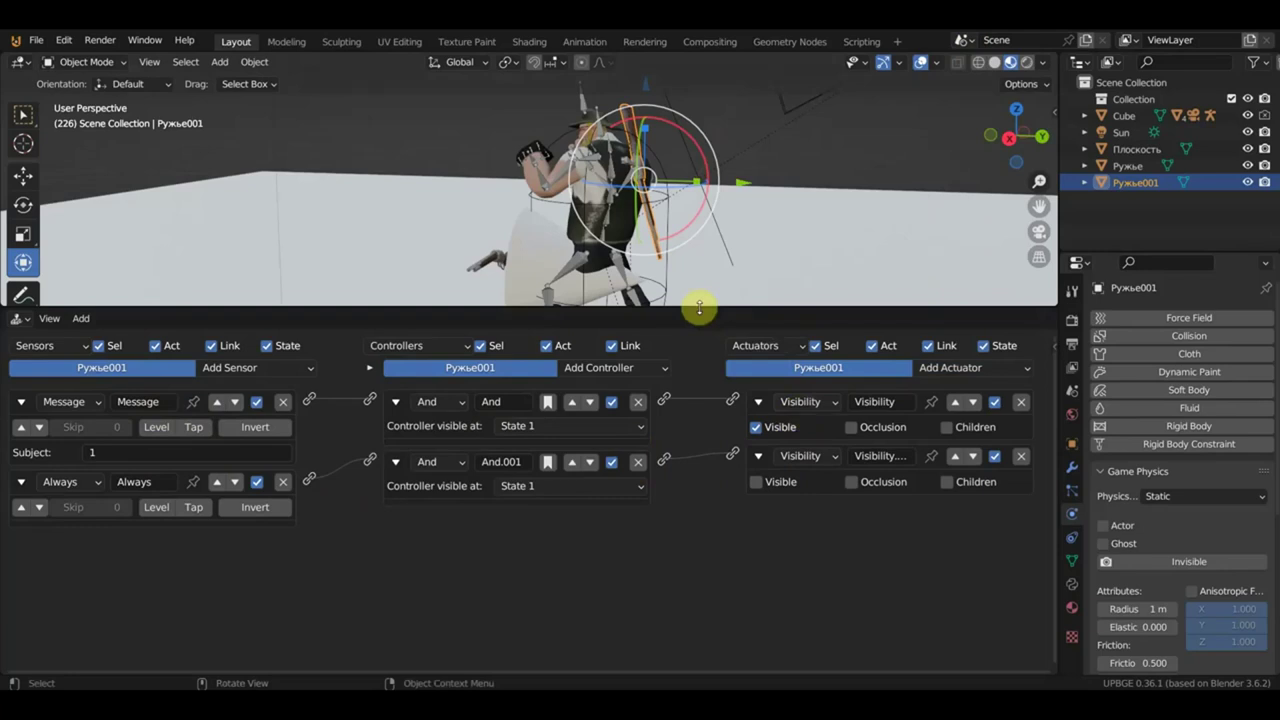
Orbit the view in toward the rifle and select the Cone.
middle_drag(612, 222, 750, 202)
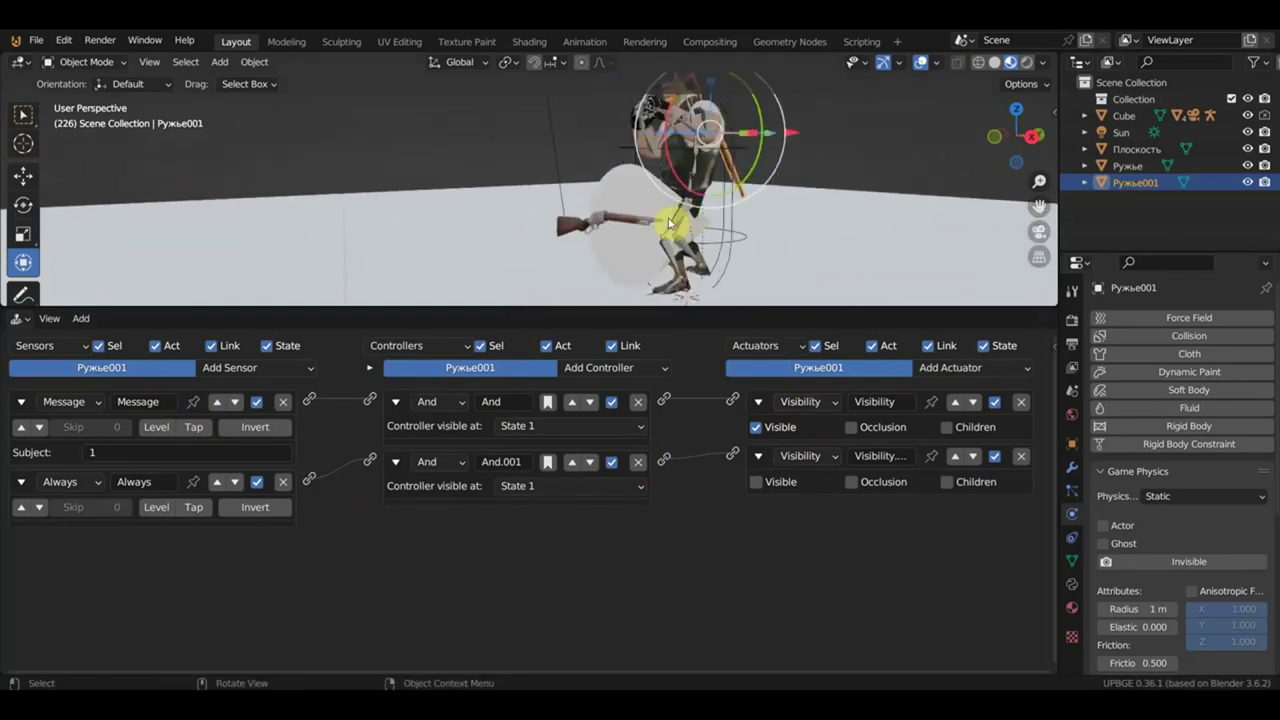
middle_drag(750, 202, 671, 228)
drag(625, 307, 645, 362)
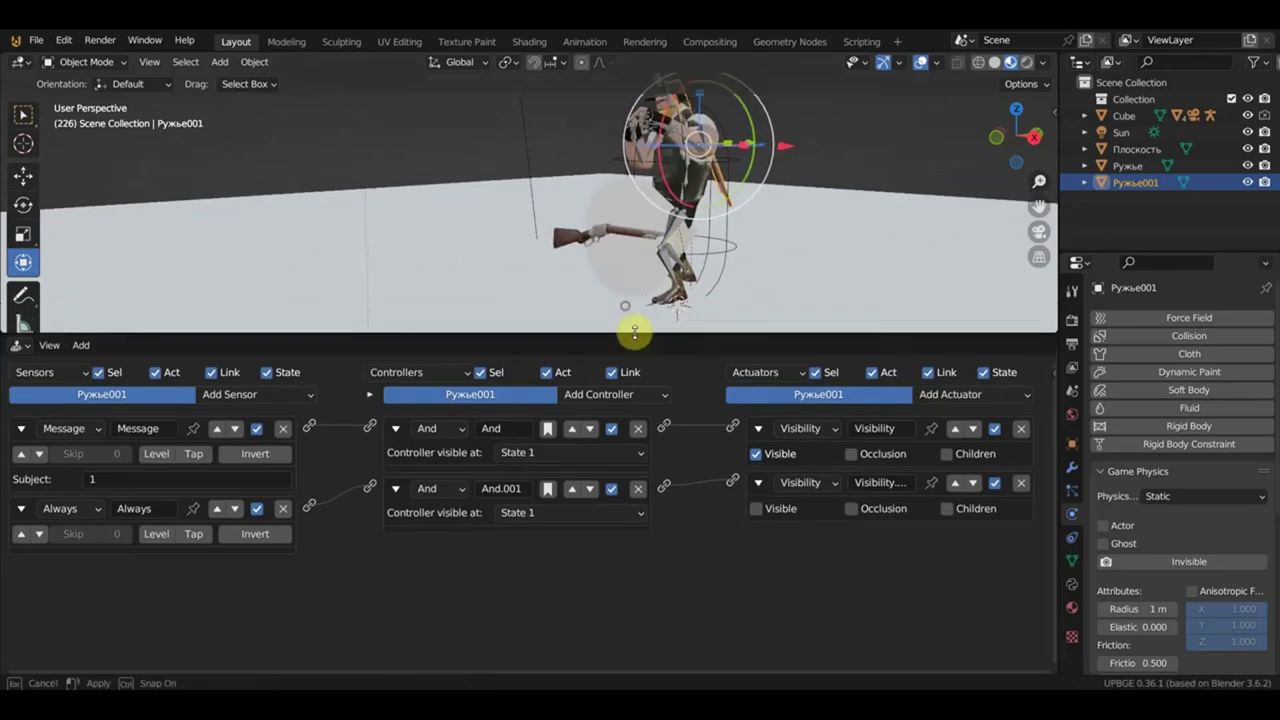
scroll(700, 300, up, 3)
mouse_move(726, 286)
middle_down()
mouse_move(600, 273)
mouse_move(569, 203)
middle_up()
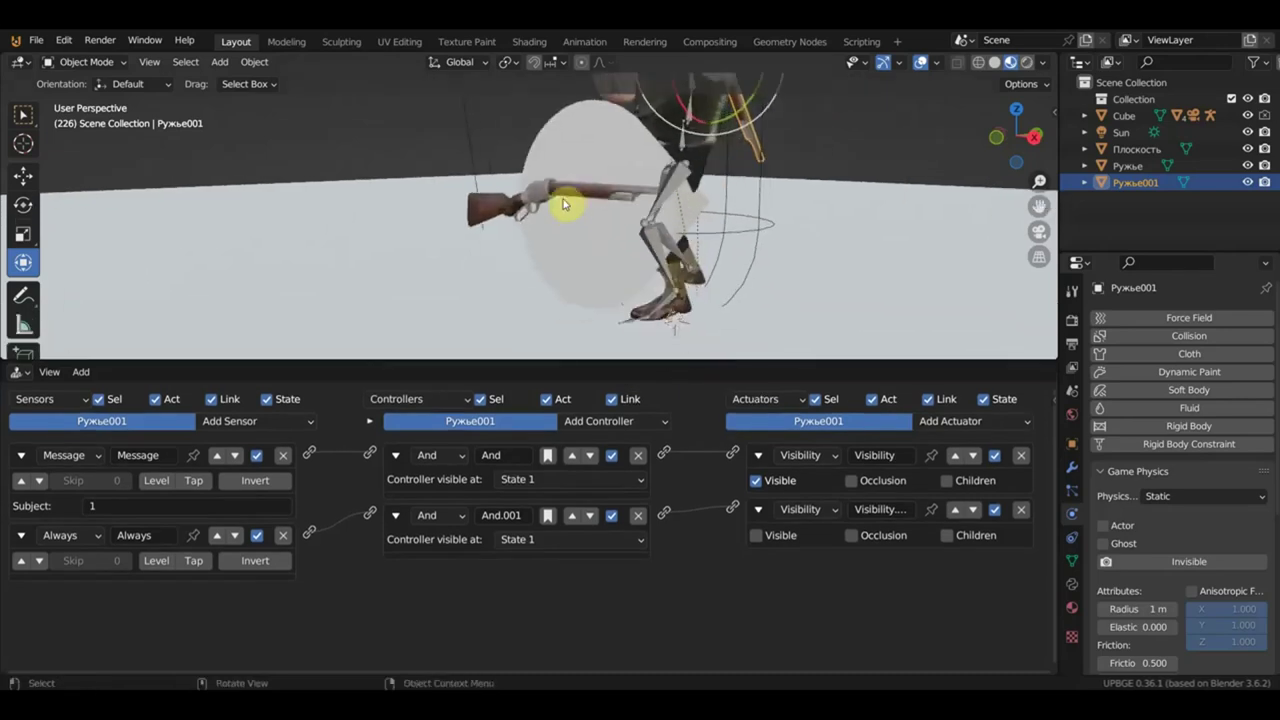
click(600, 145)
middle_drag(600, 137, 595, 190)
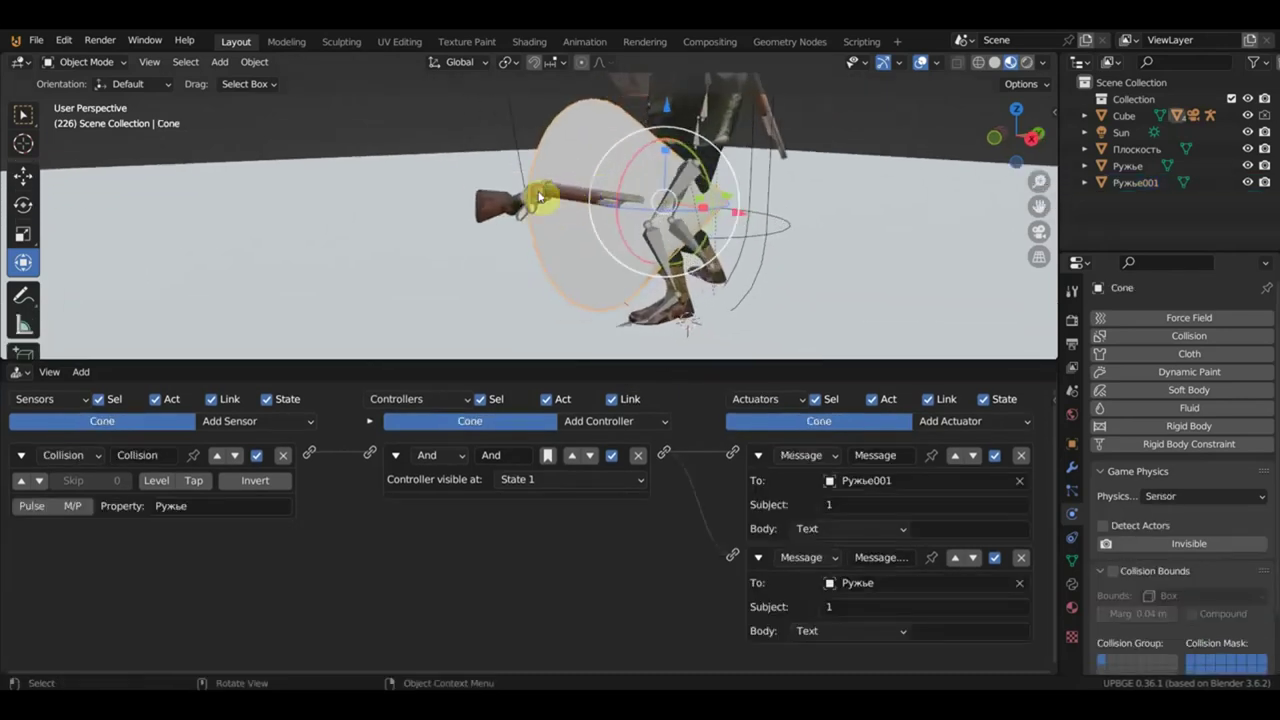
Give Ружье a Message sensor for subject 1.
click(538, 197)
click(257, 424)
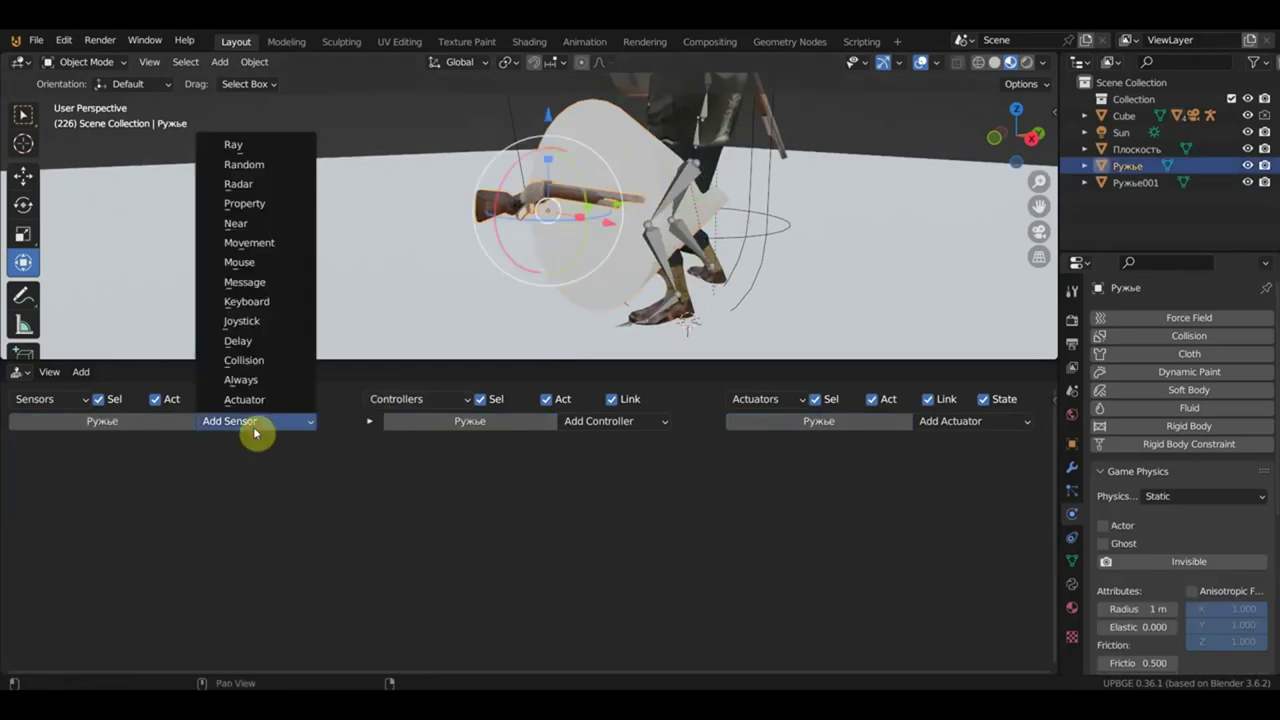
click(249, 284)
click(127, 505)
text(1)
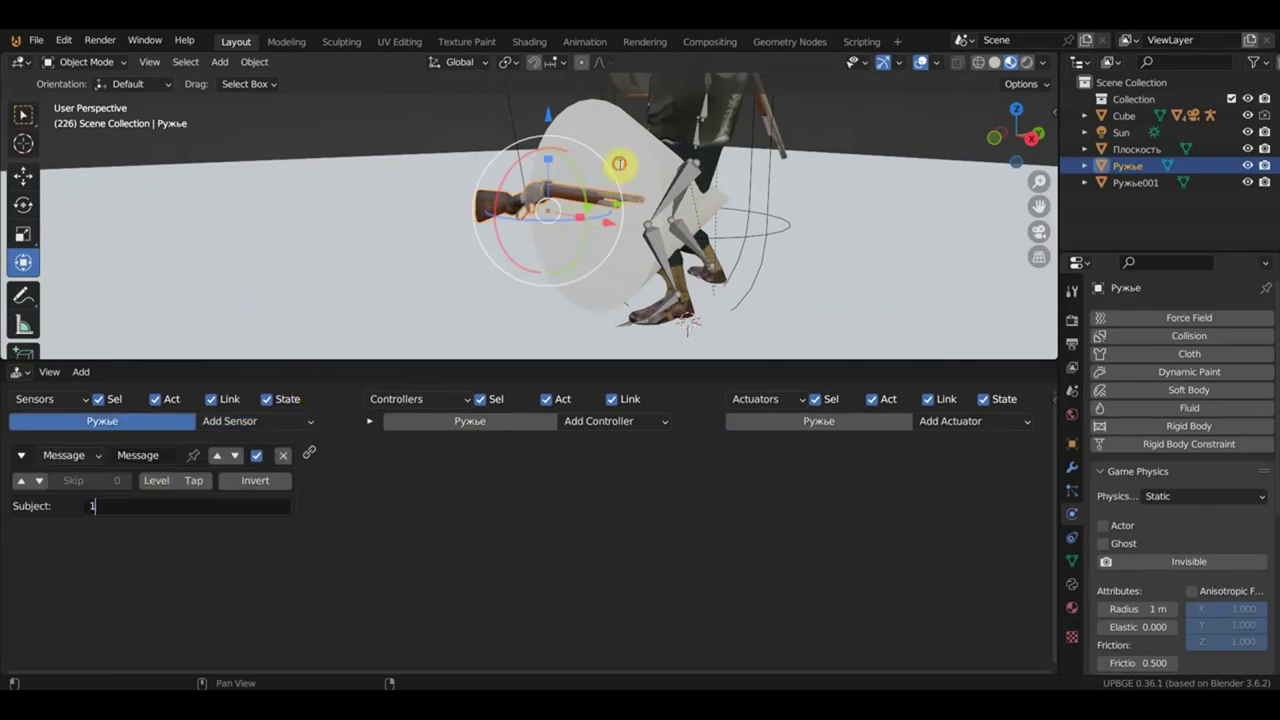
Glance at the Cone and Ружье001, then return to Ружье and fit its logic bricks in view.
middle_drag(682, 170, 609, 189)
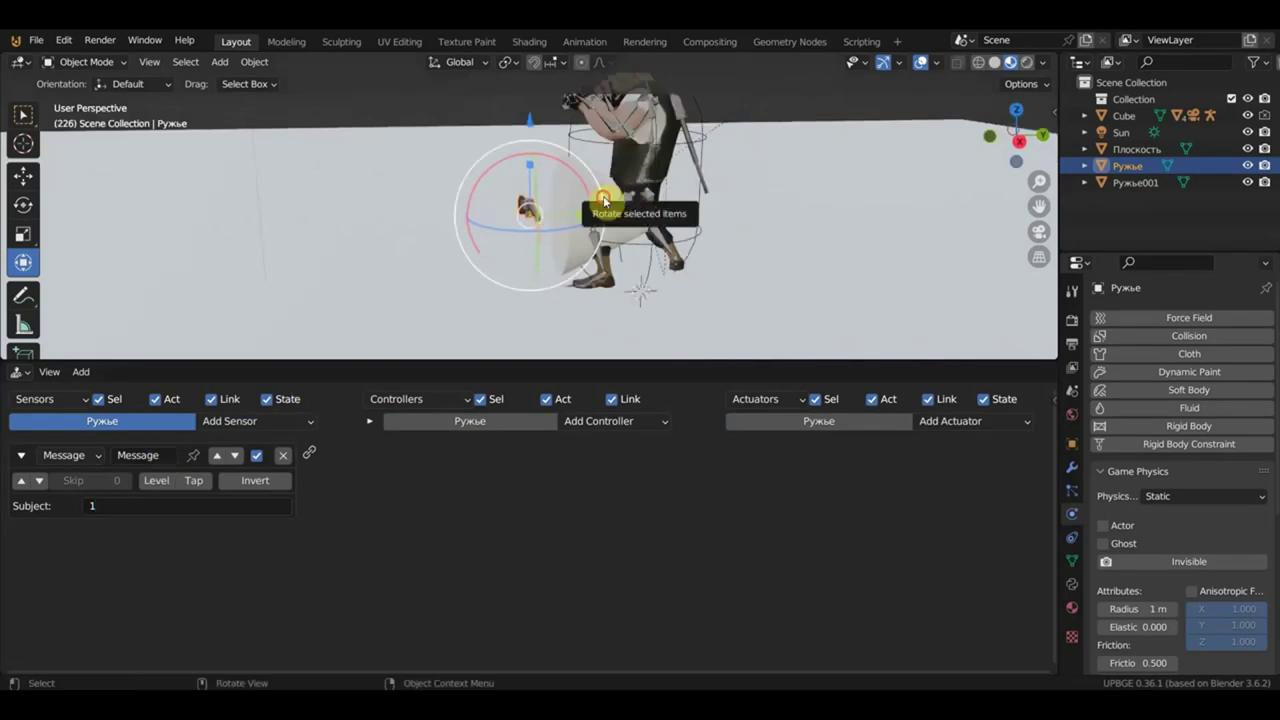
click(593, 199)
click(678, 112)
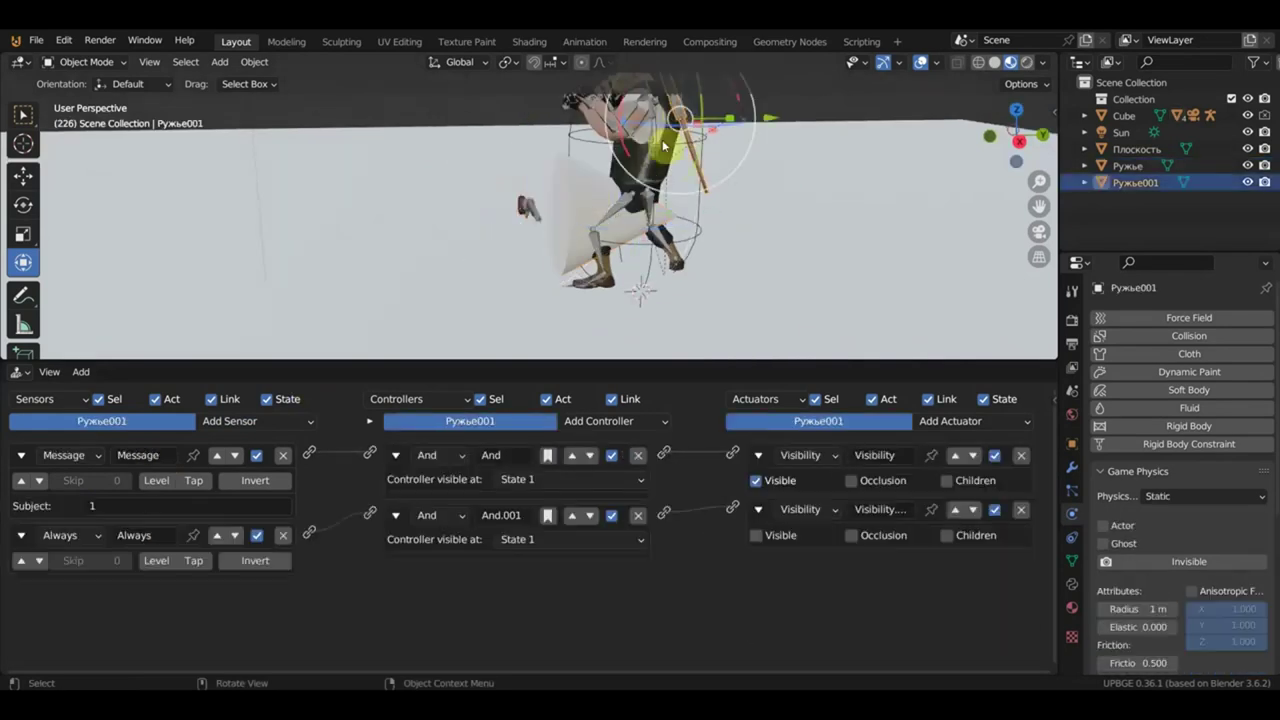
click(588, 188)
click(521, 210)
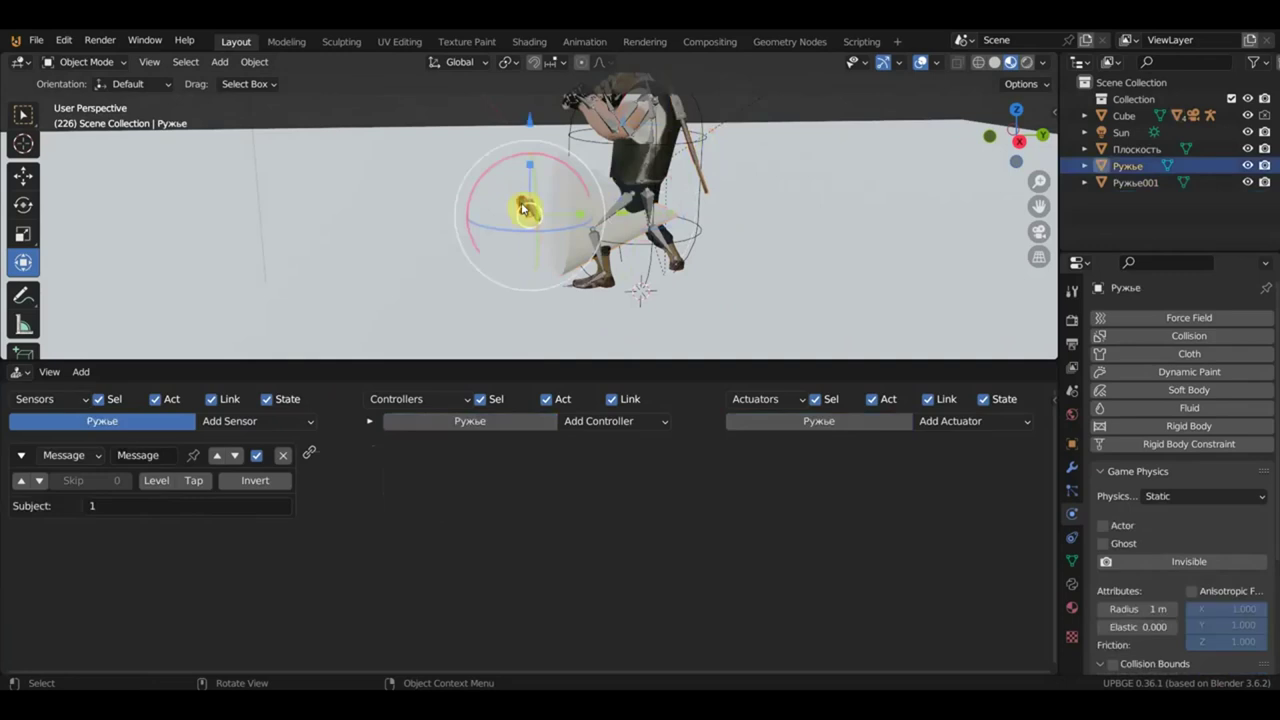
ctrl+middle_drag(328, 557, 187, 545)
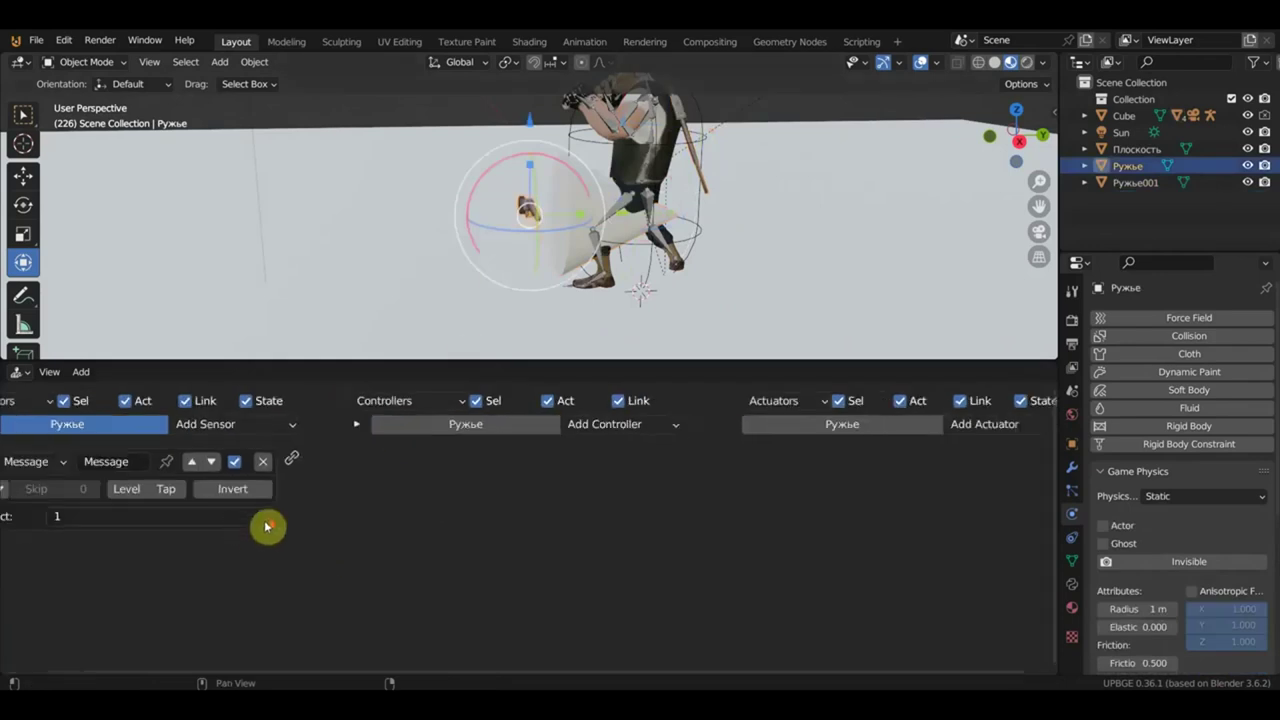
key(Home)
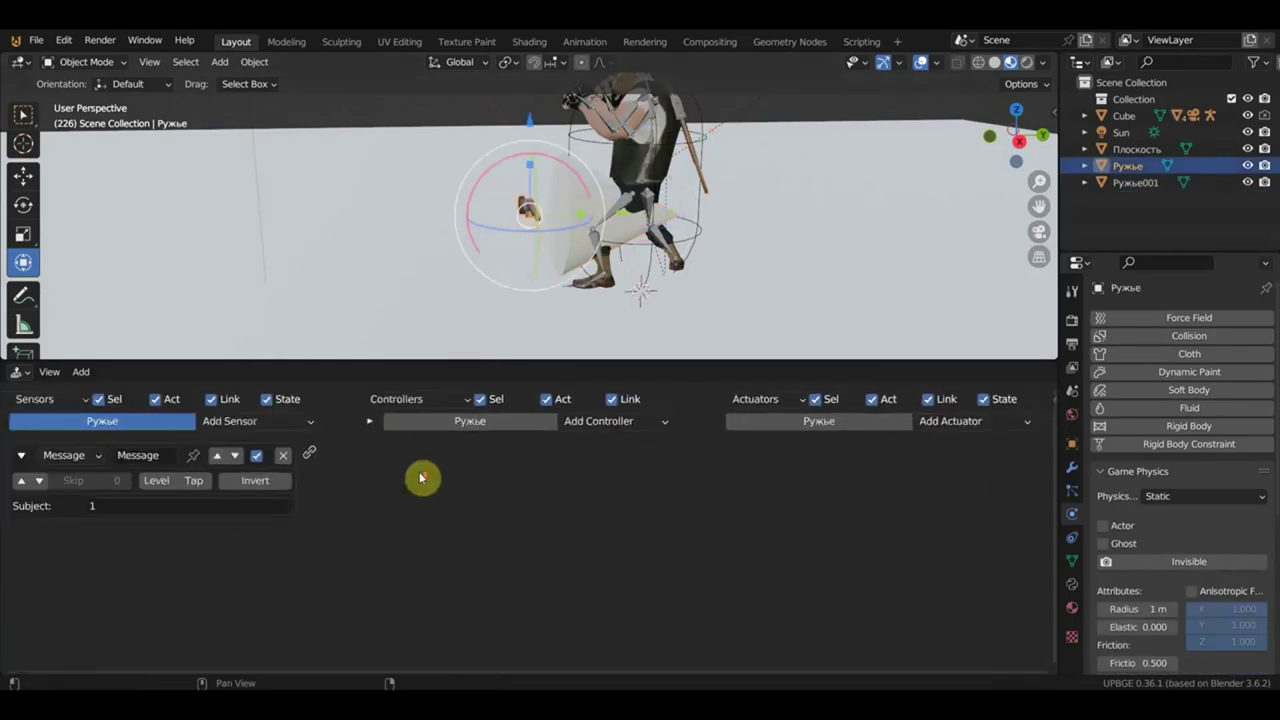
Add a Vibration actuator to Ружье, then delete it.
click(955, 425)
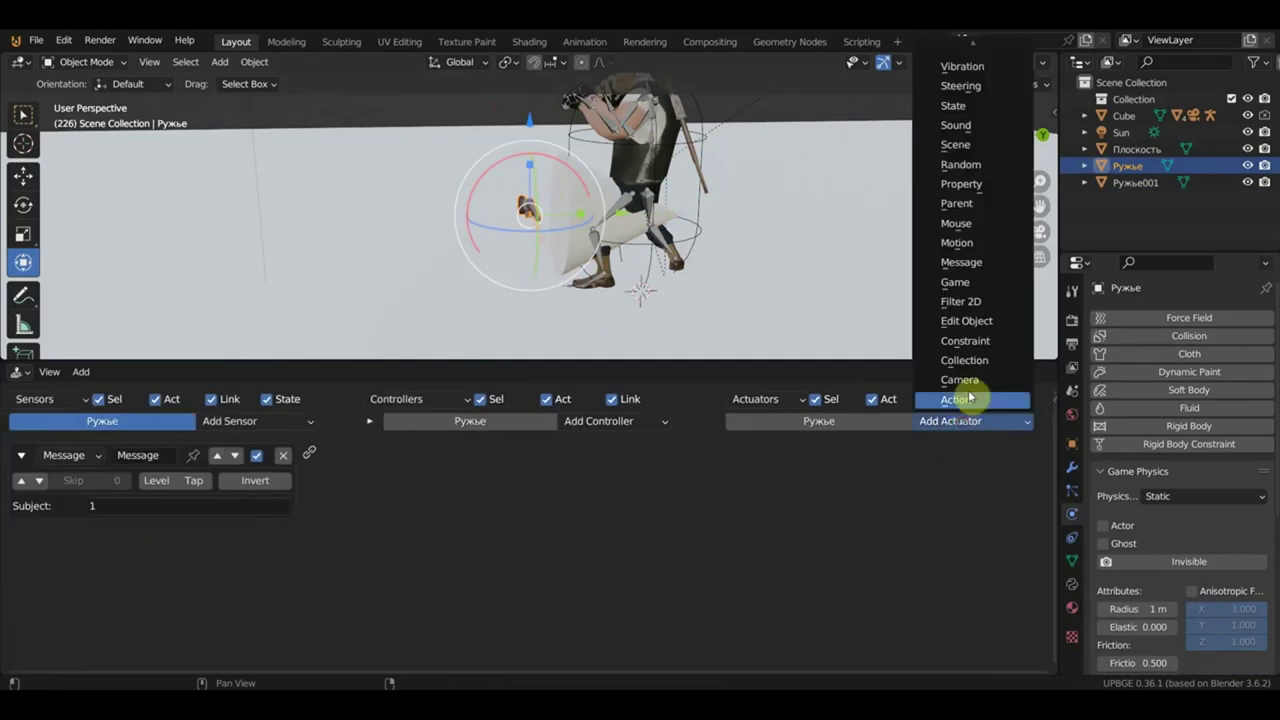
click(963, 66)
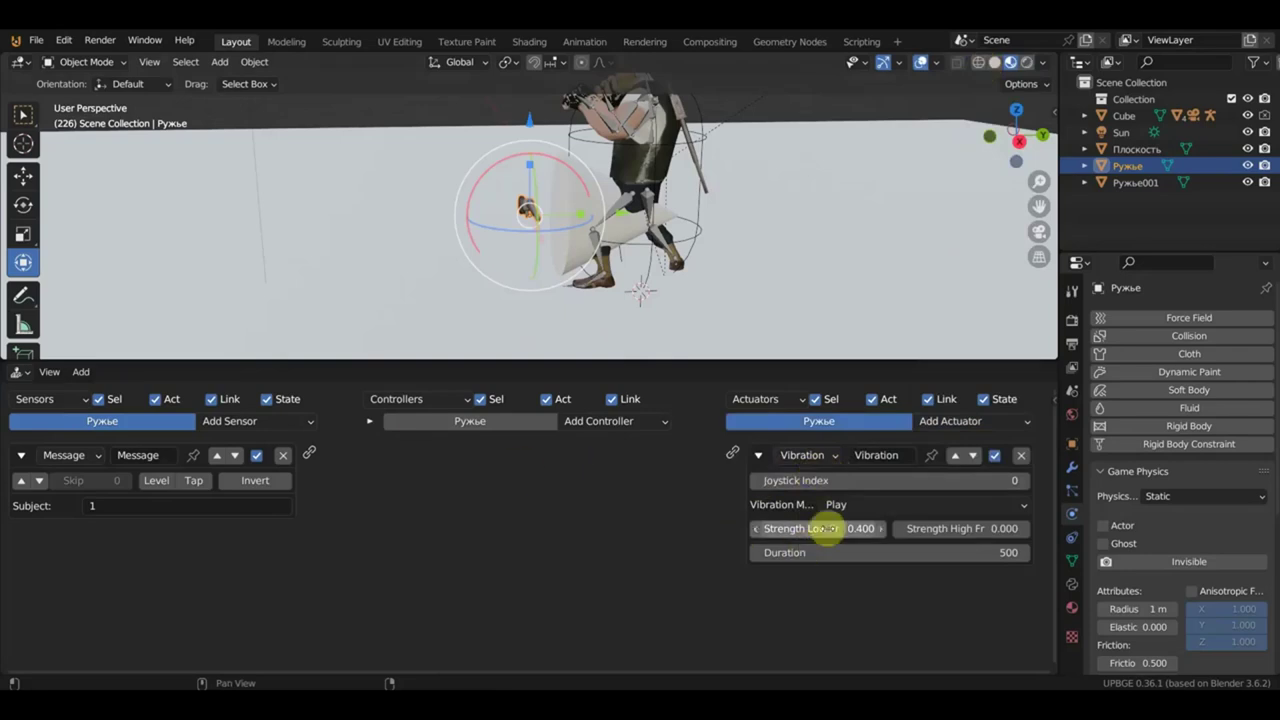
click(863, 508)
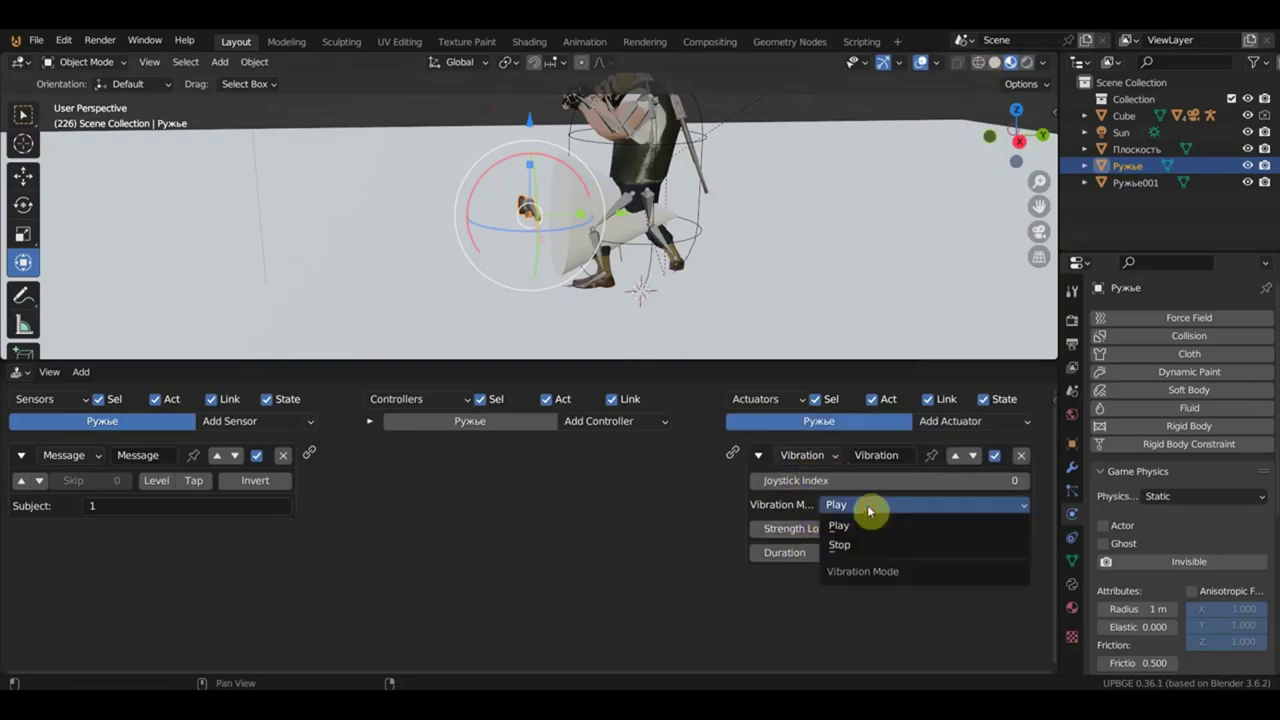
click(848, 526)
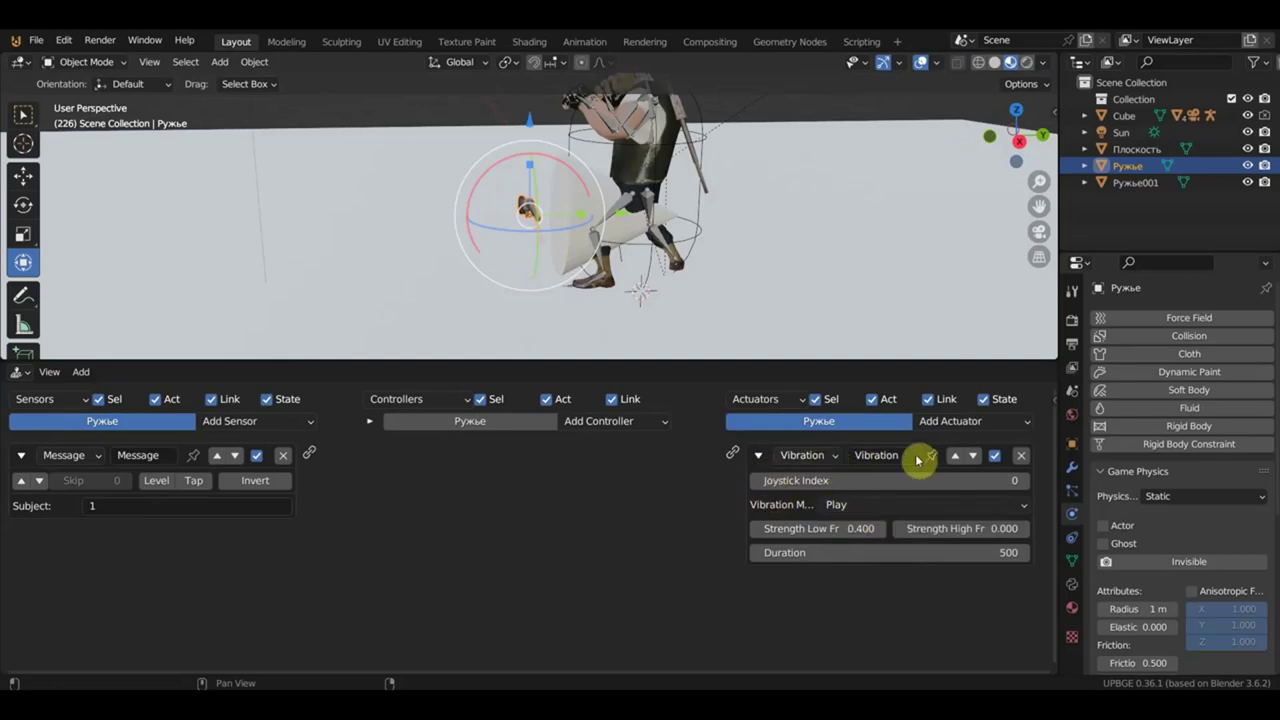
click(1021, 455)
Add a Visibility actuator with Visible unticked, wired from the Message sensor via an And controller.
click(966, 423)
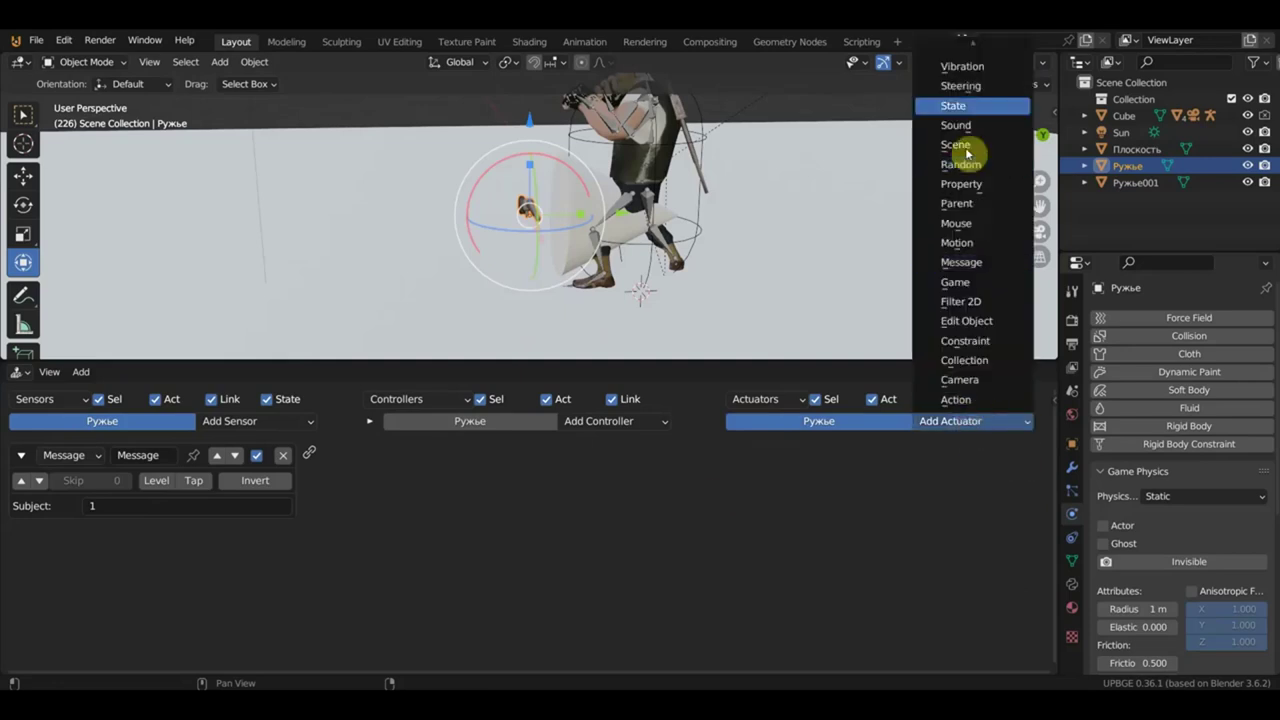
scroll(968, 65, up, 1)
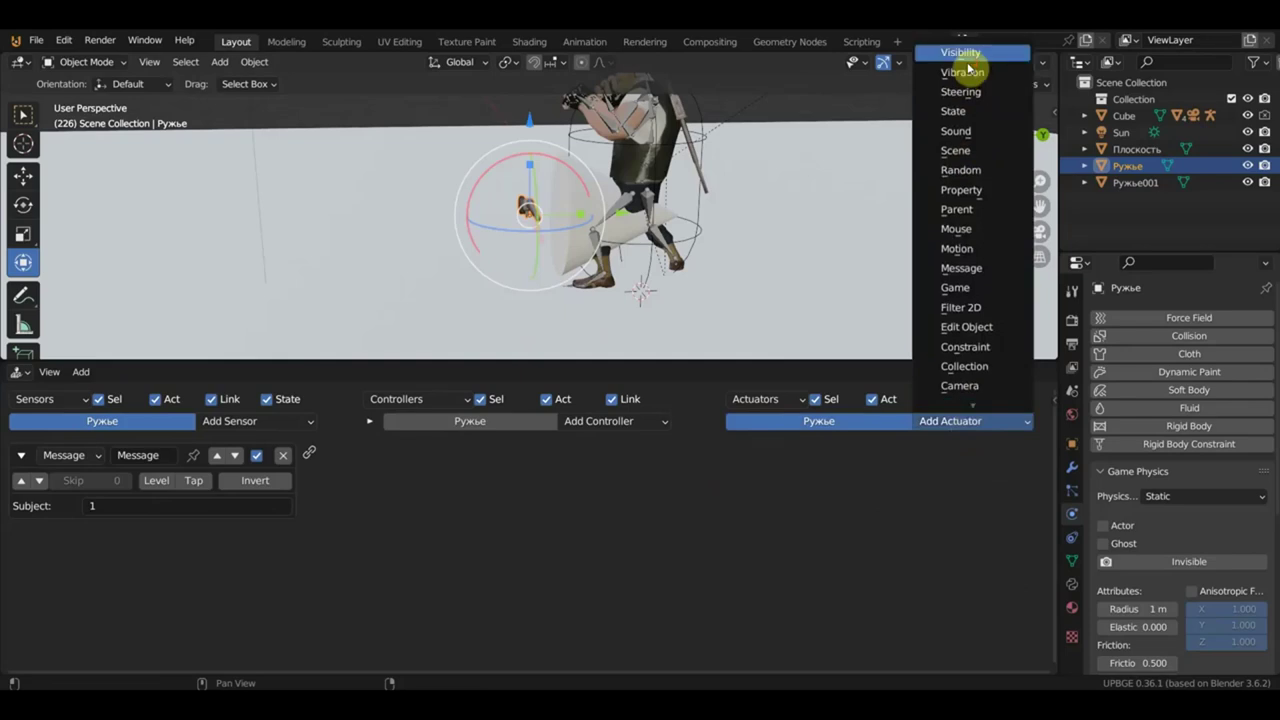
click(966, 58)
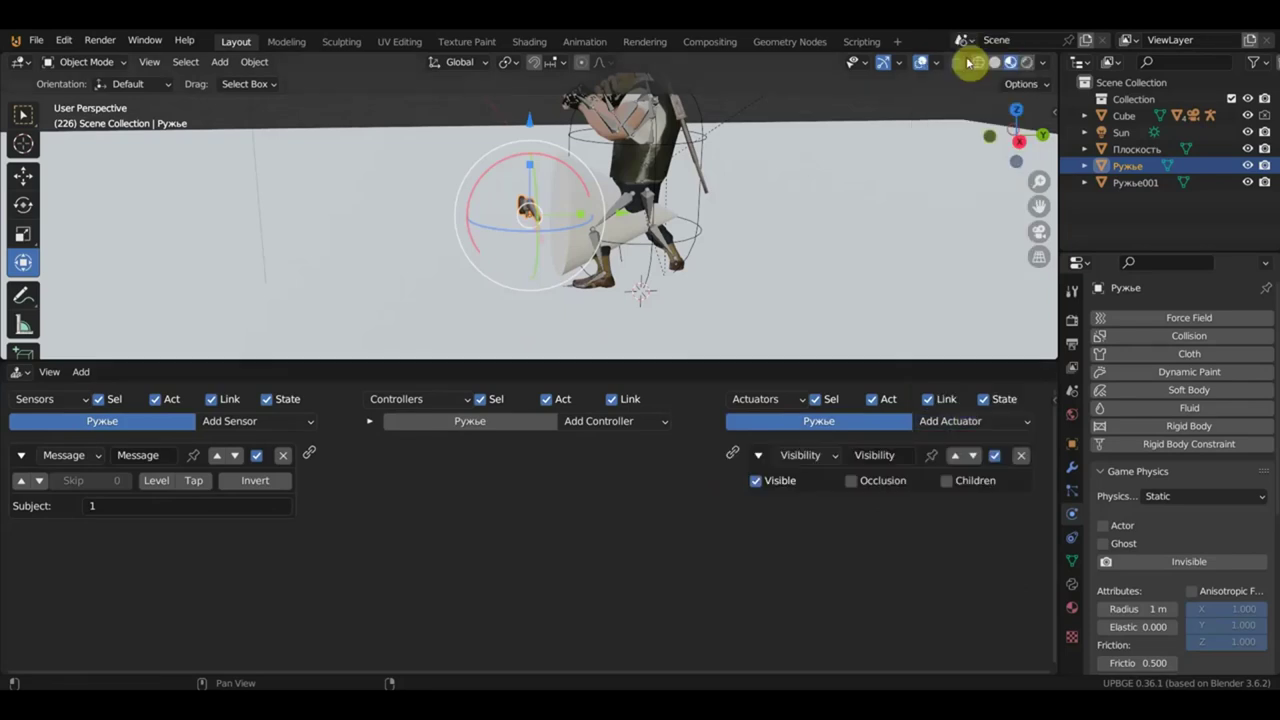
click(756, 482)
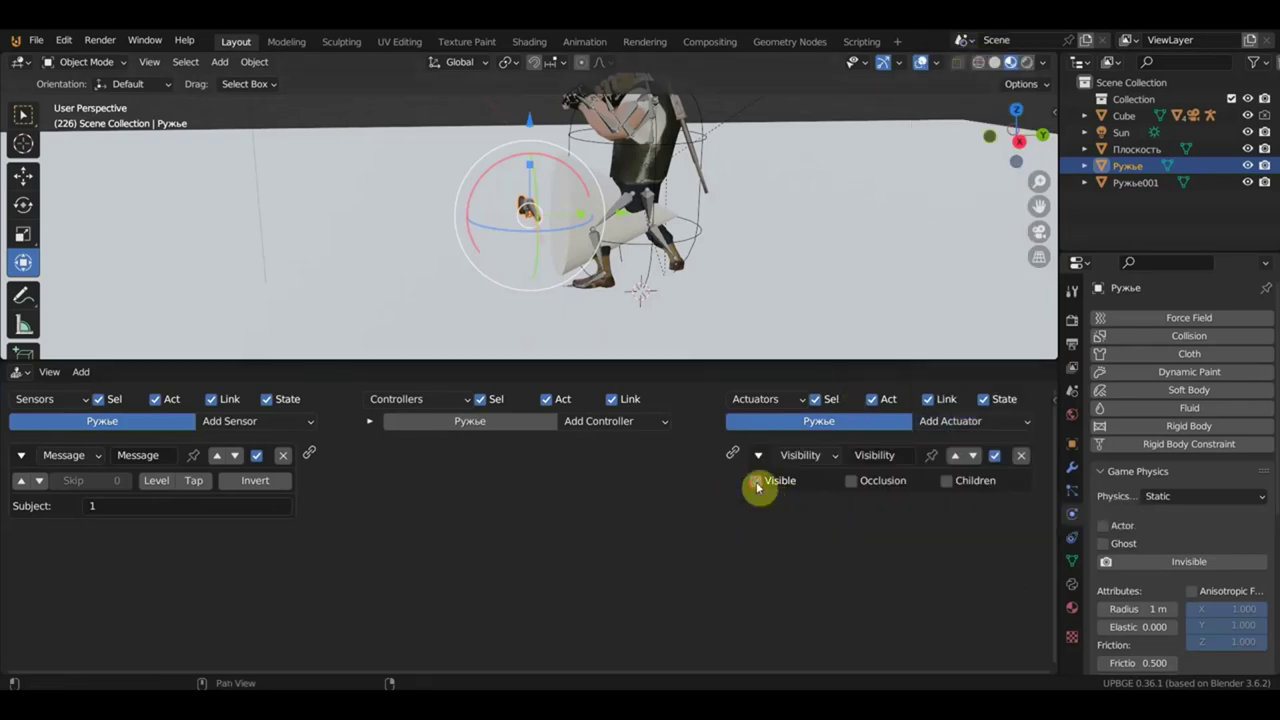
drag(312, 456, 733, 455)
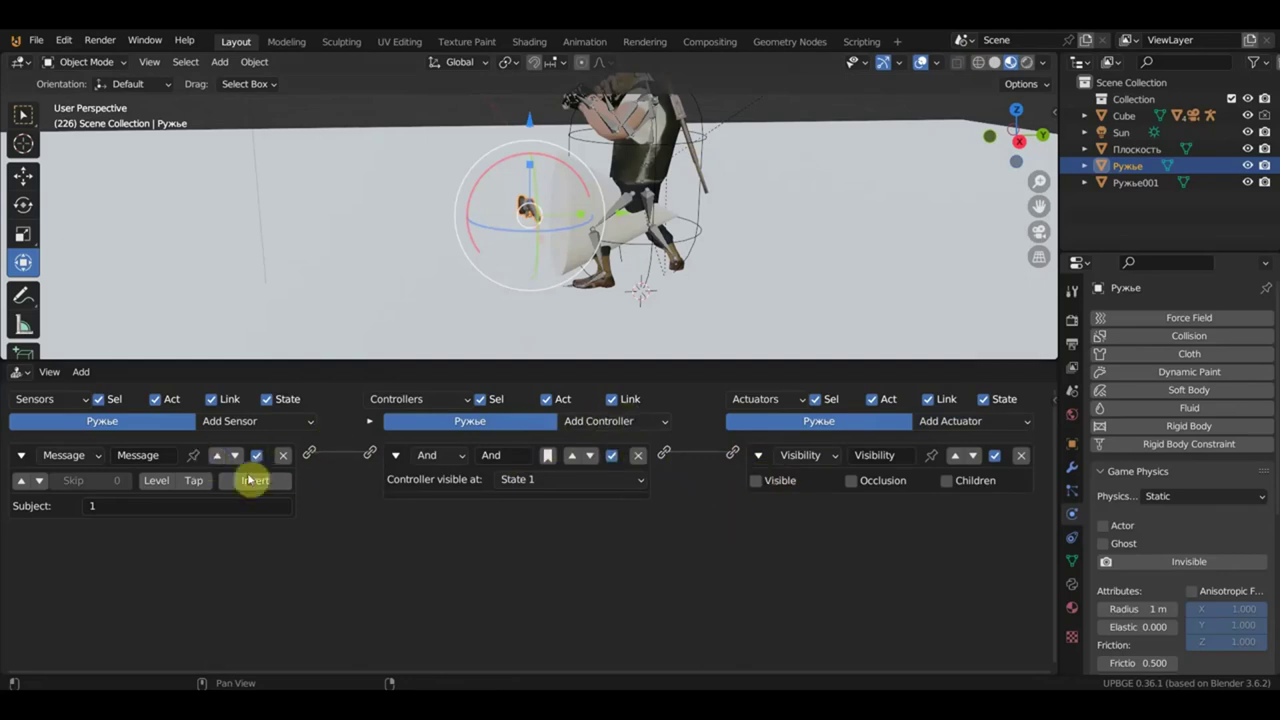
Add an End Object actuator to Ружье driven by its And controller, then select the Cone.
click(975, 424)
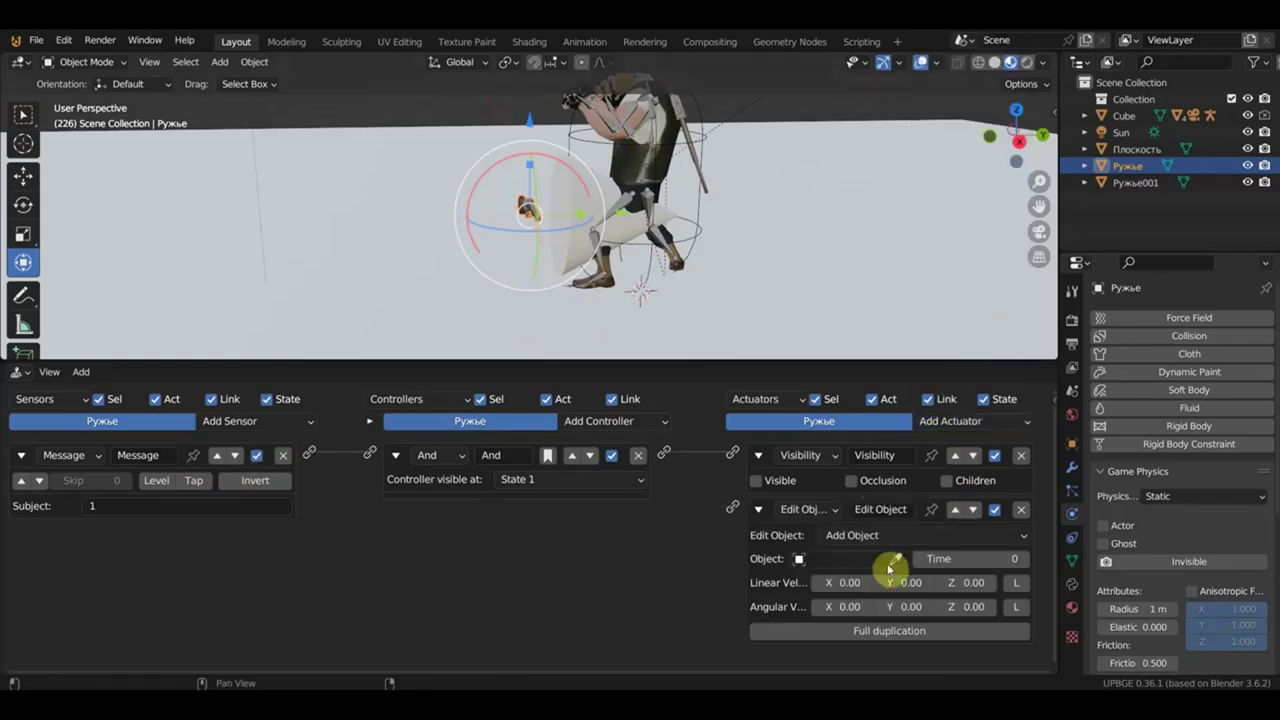
click(879, 540)
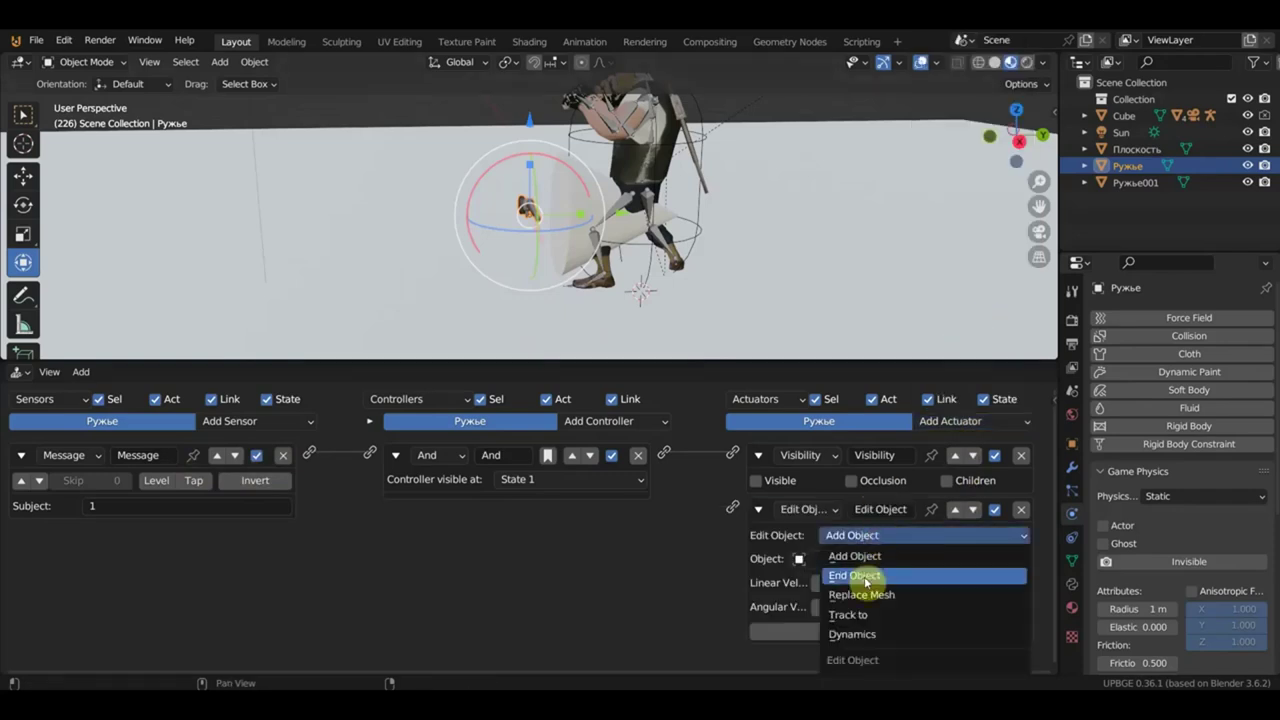
click(866, 578)
drag(666, 460, 733, 508)
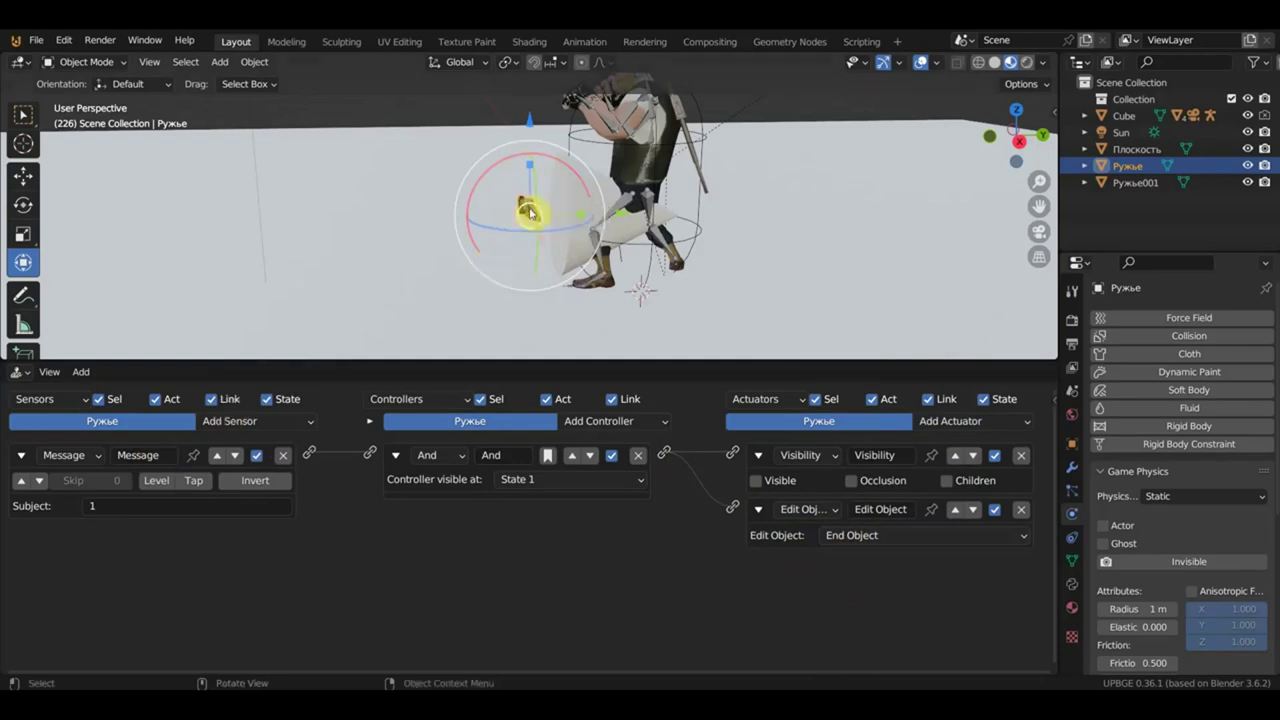
click(586, 206)
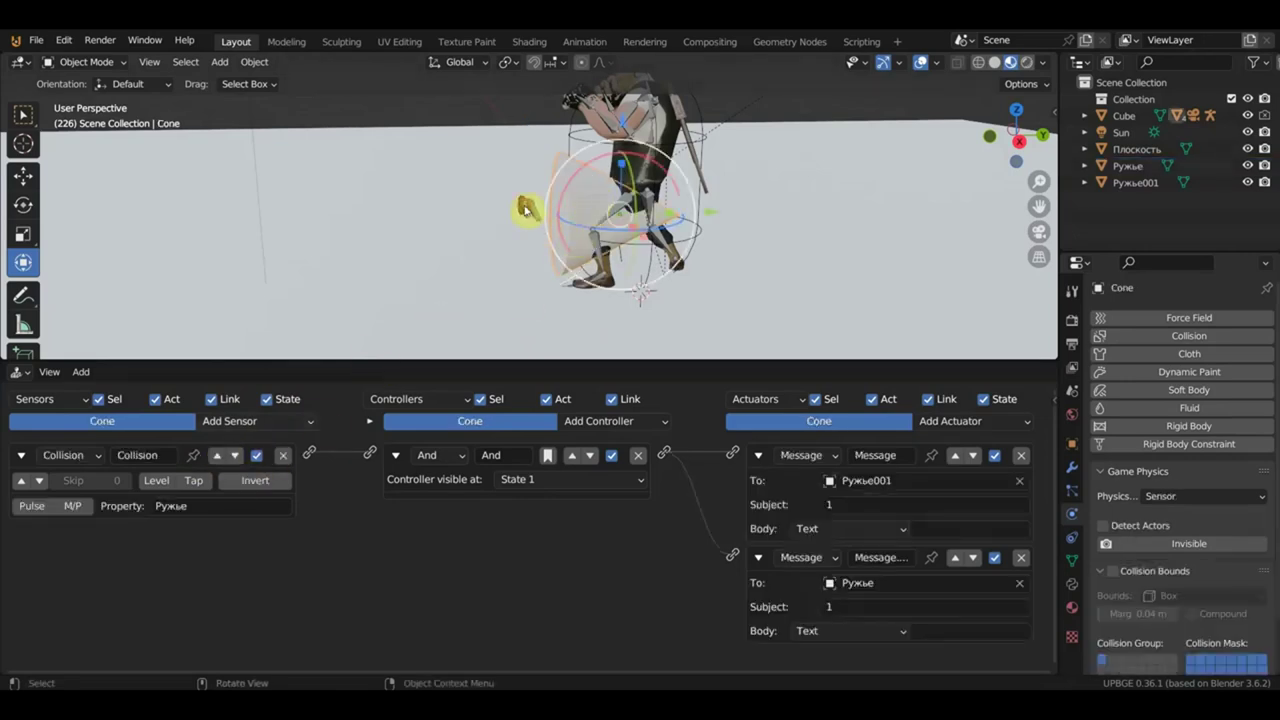
Inspect Ружье001's sensors and Visibility actuators, then go back to Ружье and zoom in on it.
click(525, 208)
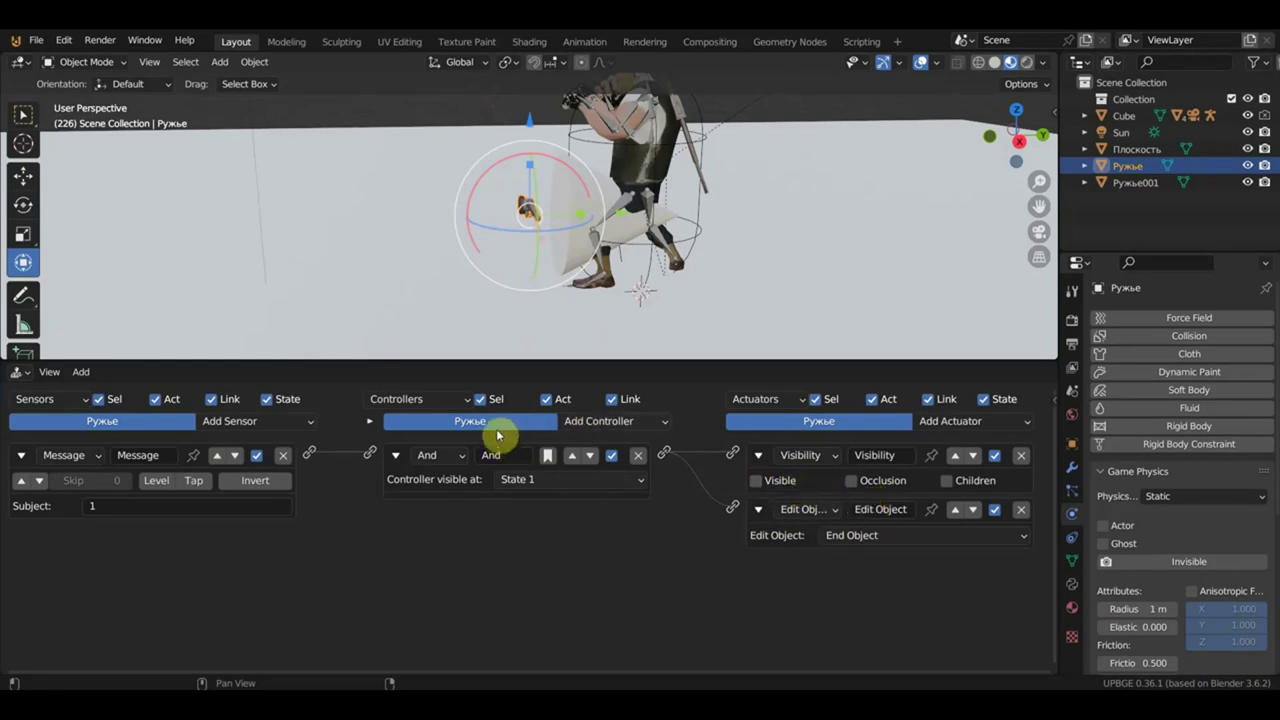
mouse_move(497, 324)
middle_down()
mouse_move(603, 258)
mouse_move(698, 123)
middle_up()
click(677, 133)
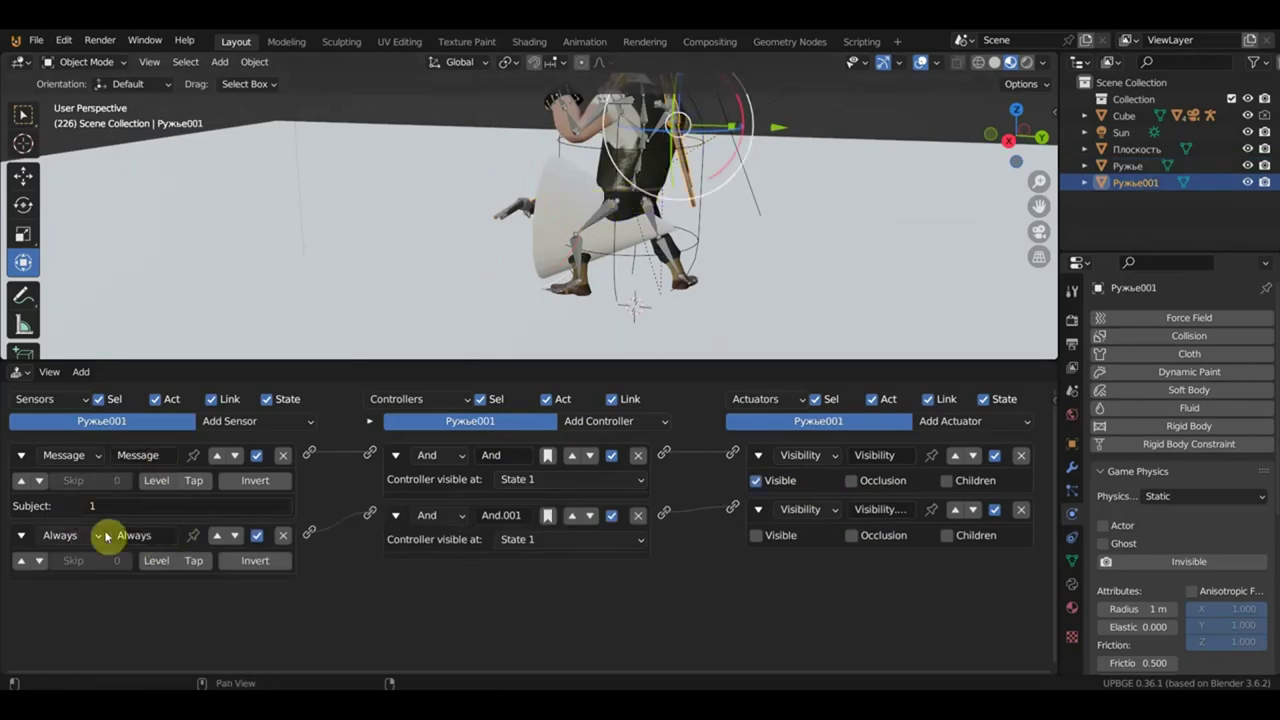
middle_drag(623, 287, 748, 193)
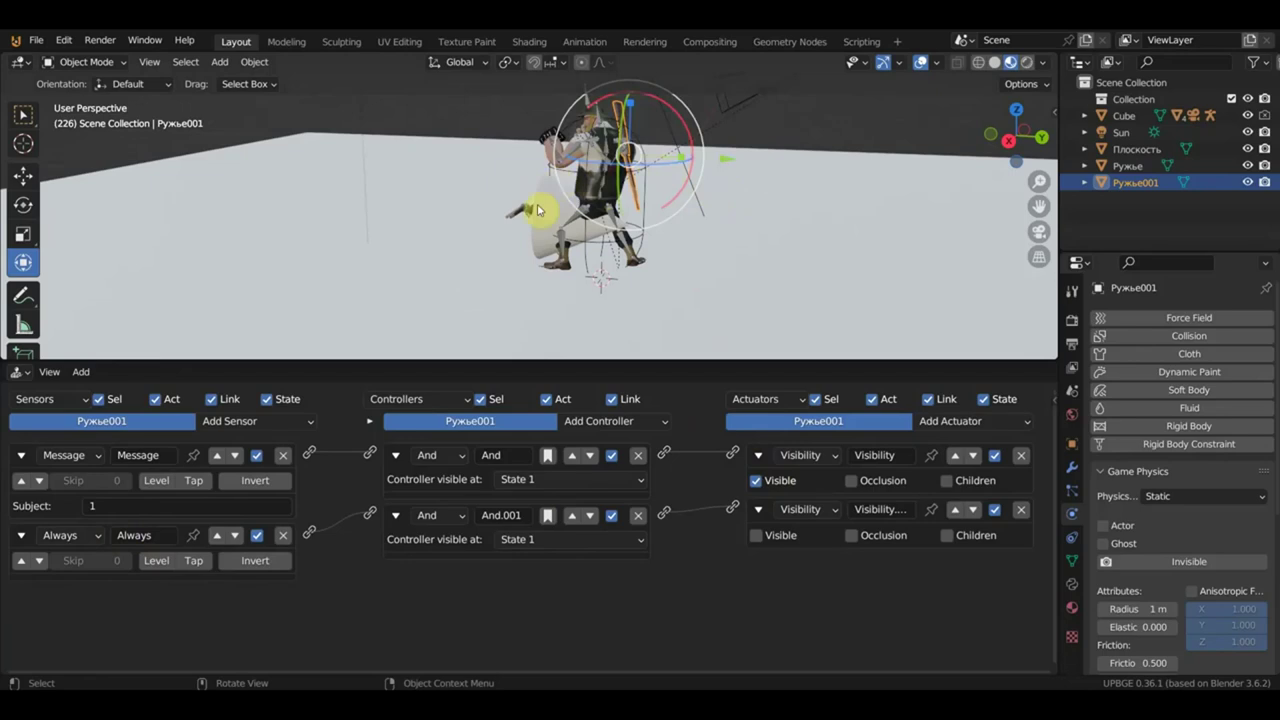
click(523, 215)
scroll(523, 217, up, 5)
middle_drag(536, 220, 654, 206)
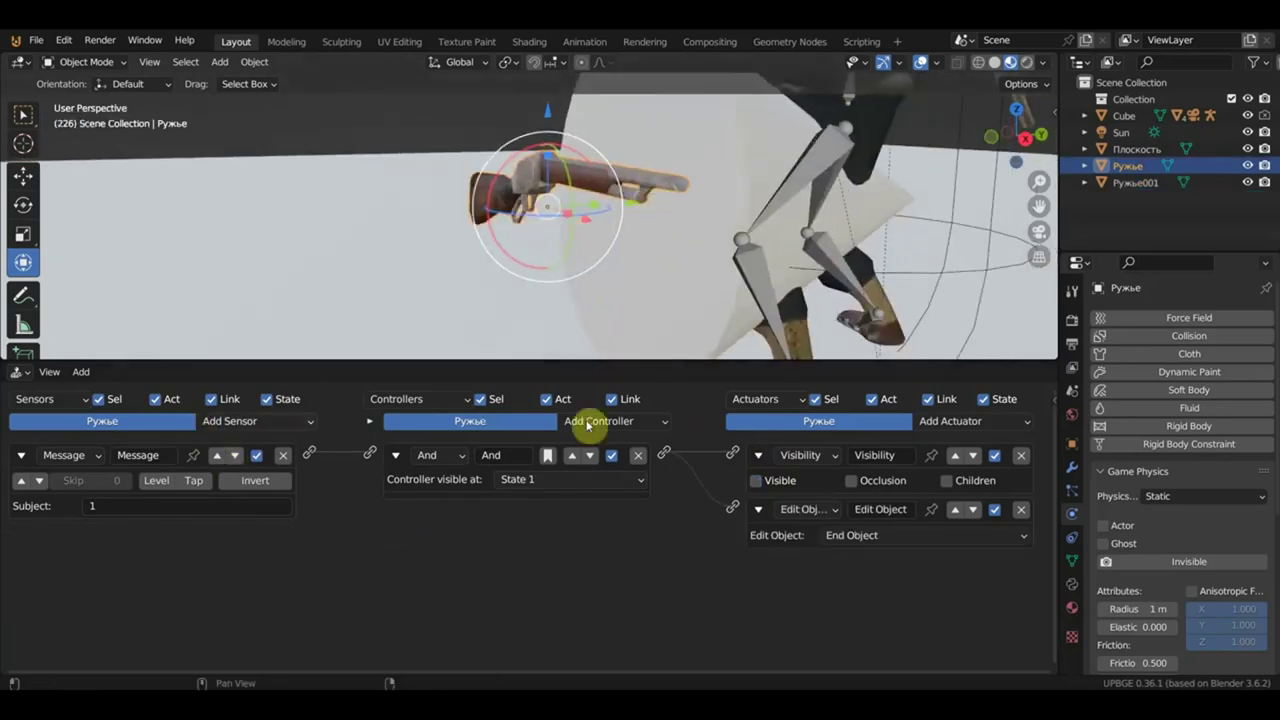
Add an Always sensor to Ружье and collapse its Edit Object, Visibility and And bricks.
middle_drag(630, 194, 588, 240)
click(277, 426)
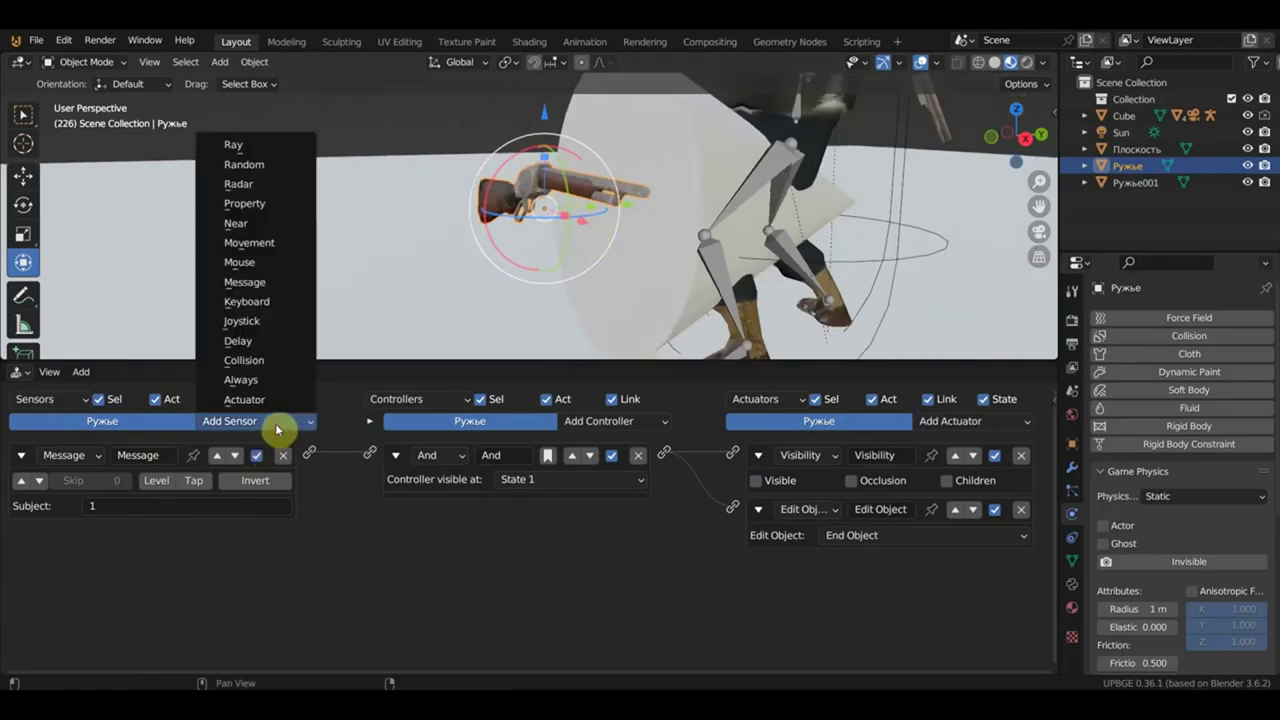
click(274, 381)
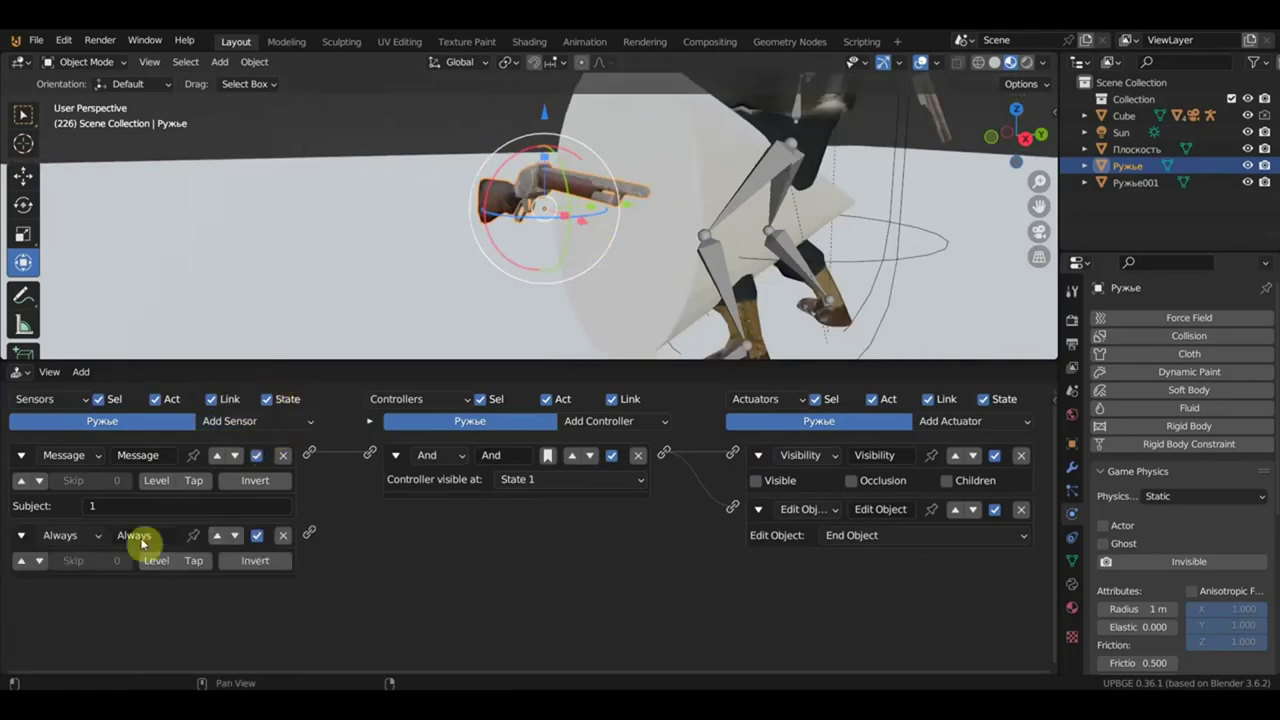
click(758, 511)
click(758, 456)
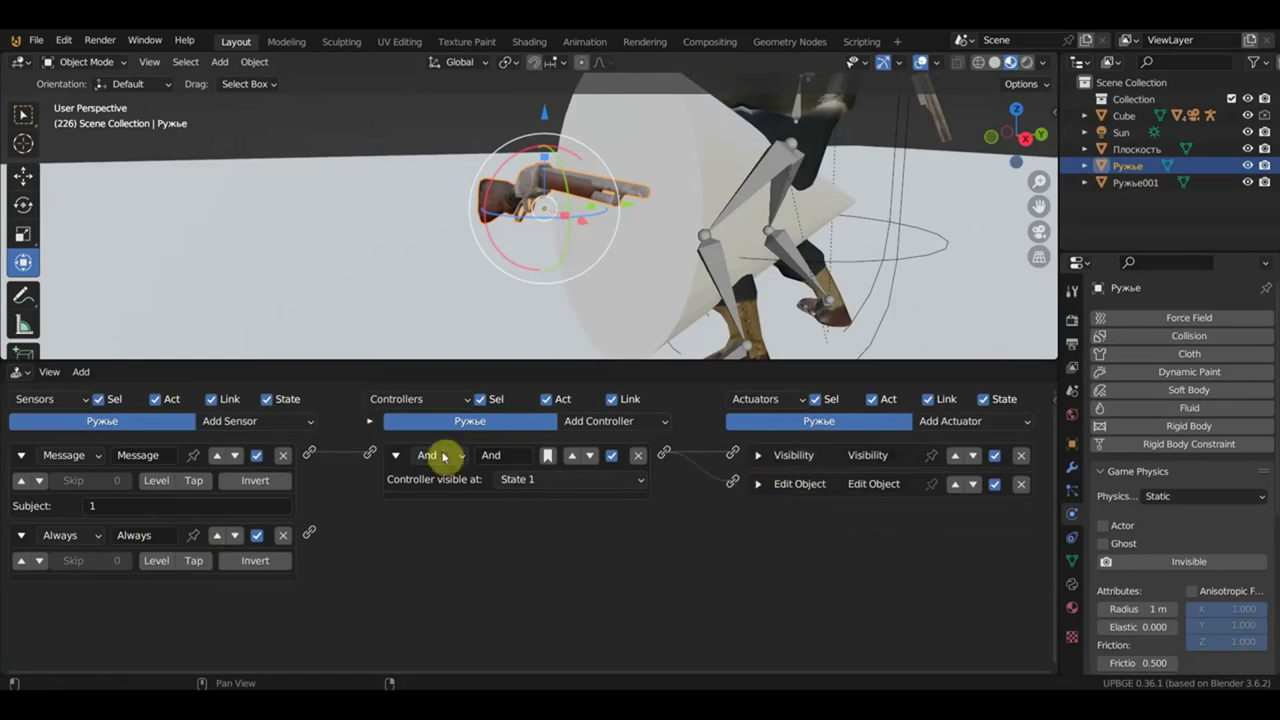
click(396, 455)
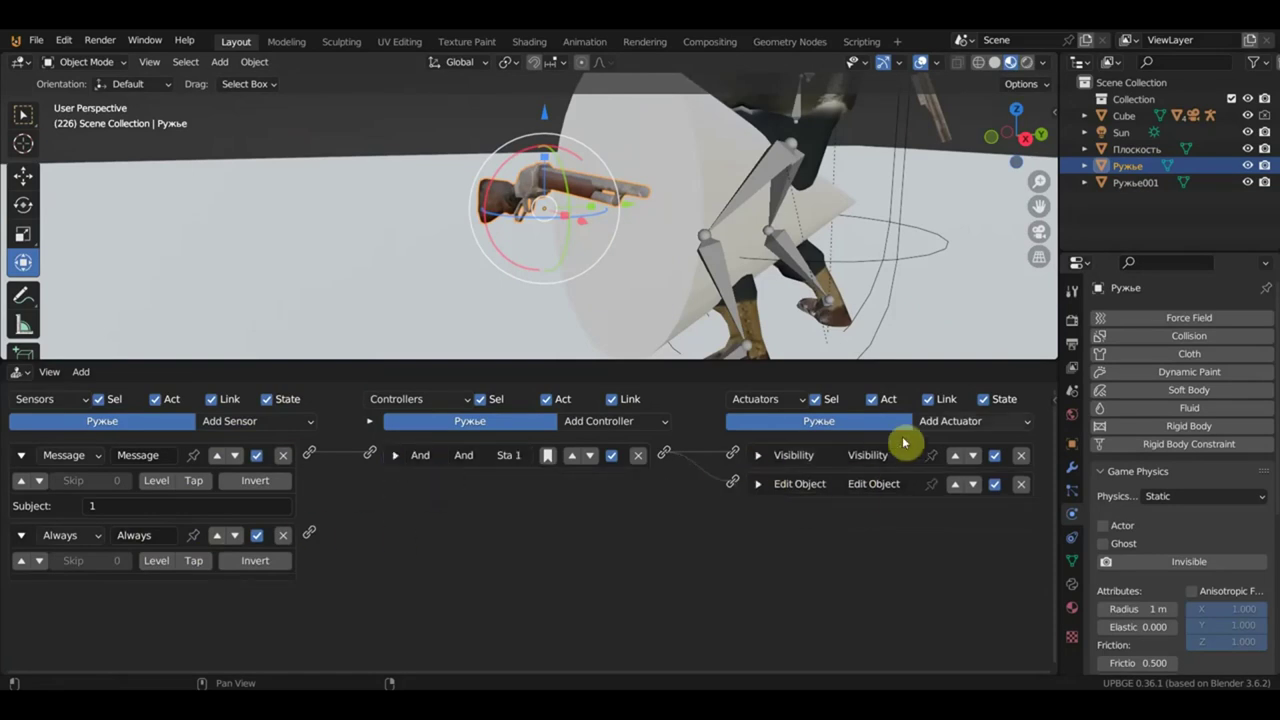
Add a second Visibility actuator with Visible ticked, wired from the Always sensor via And.001.
click(955, 421)
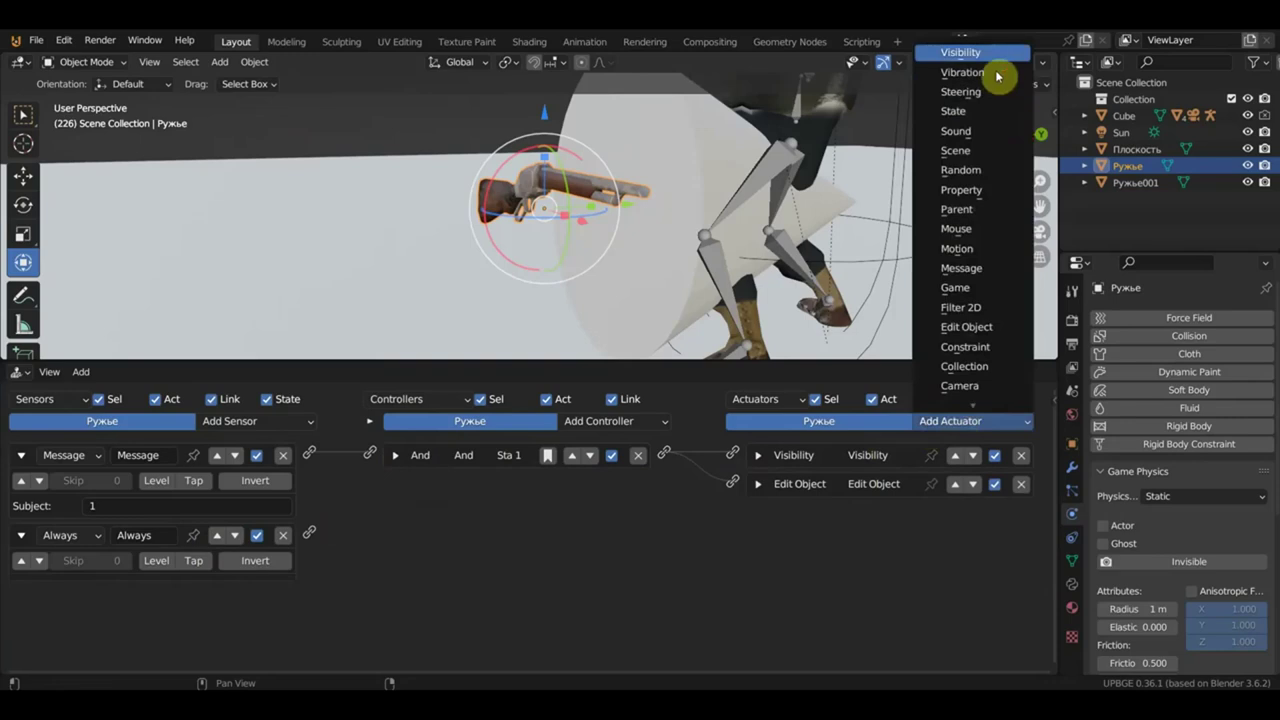
click(995, 56)
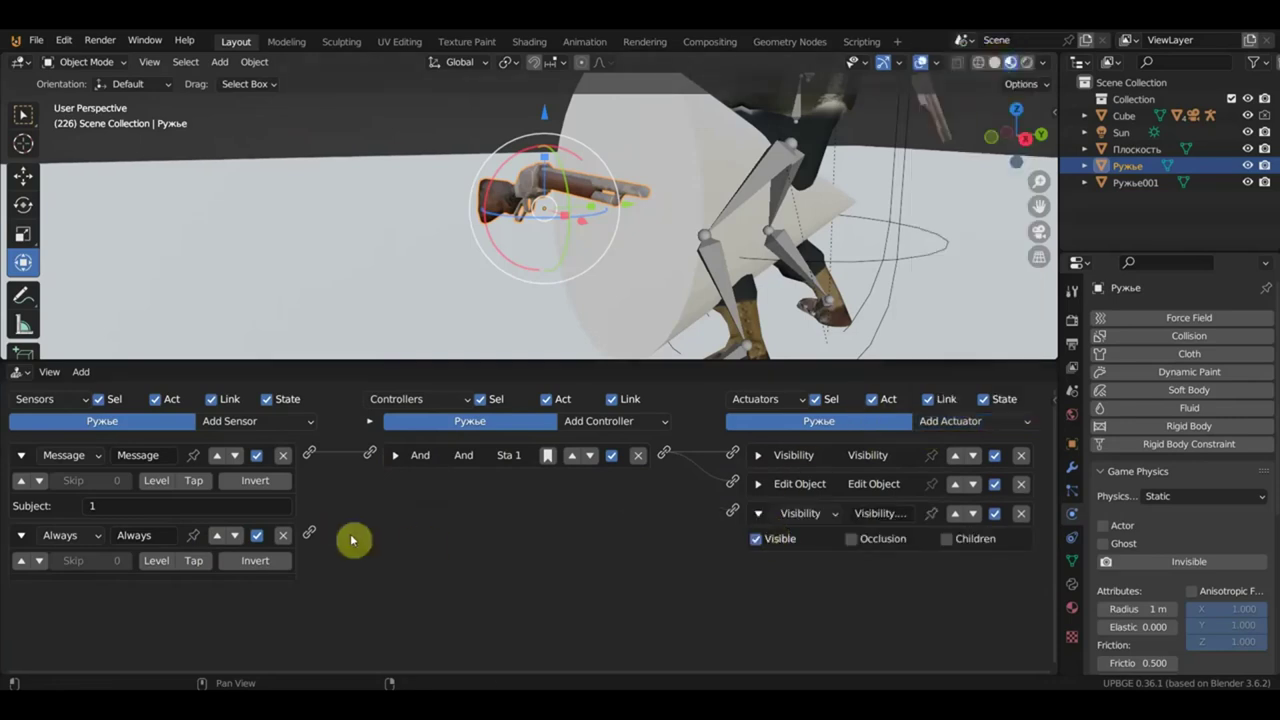
drag(312, 533, 734, 511)
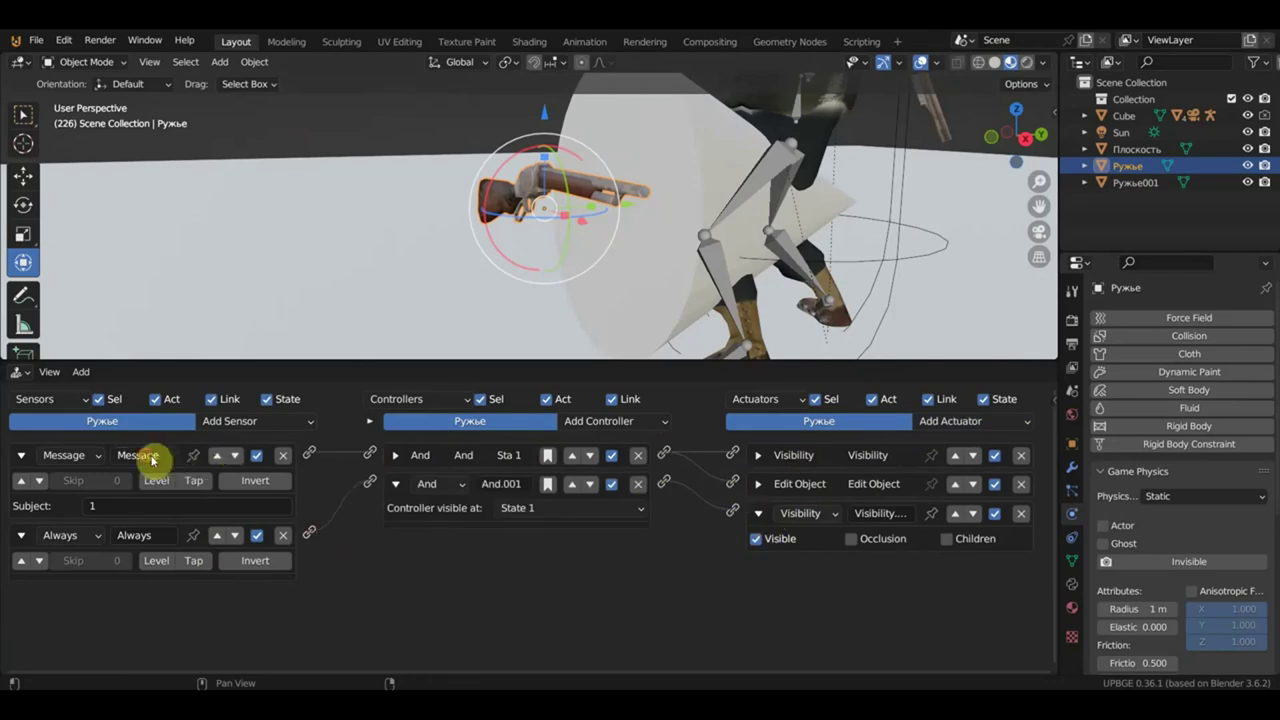
click(758, 455)
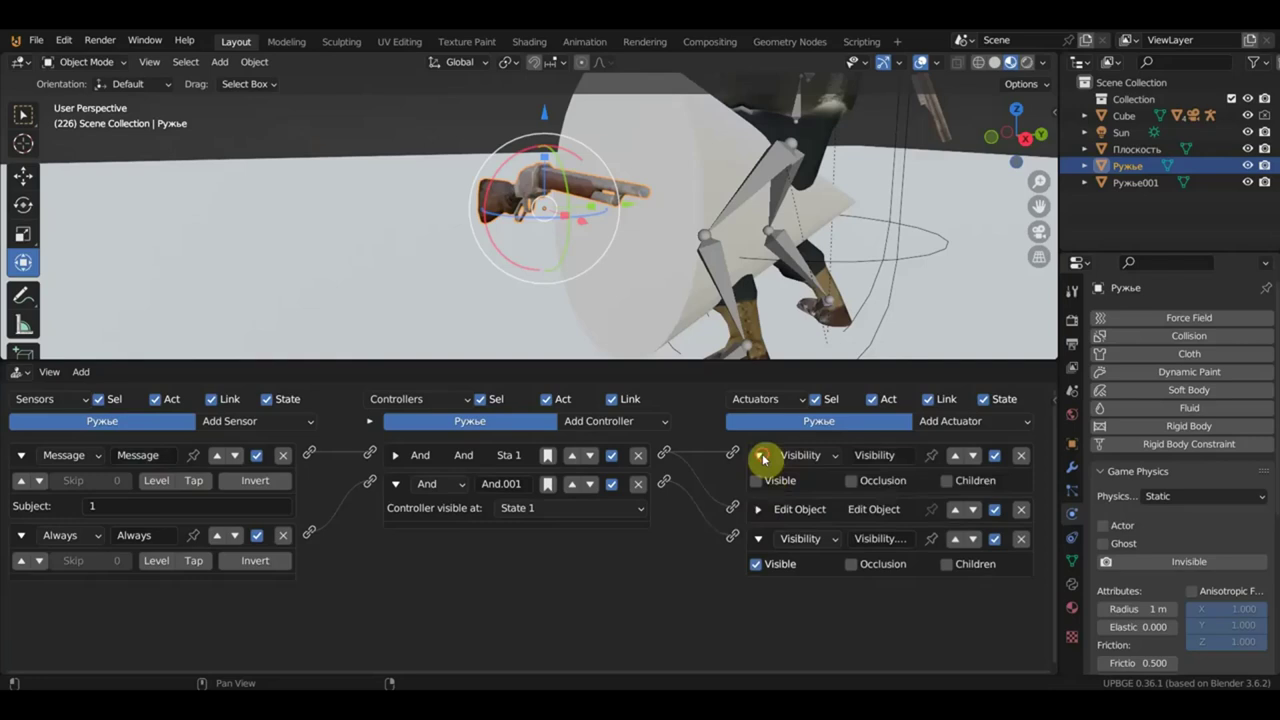
click(761, 457)
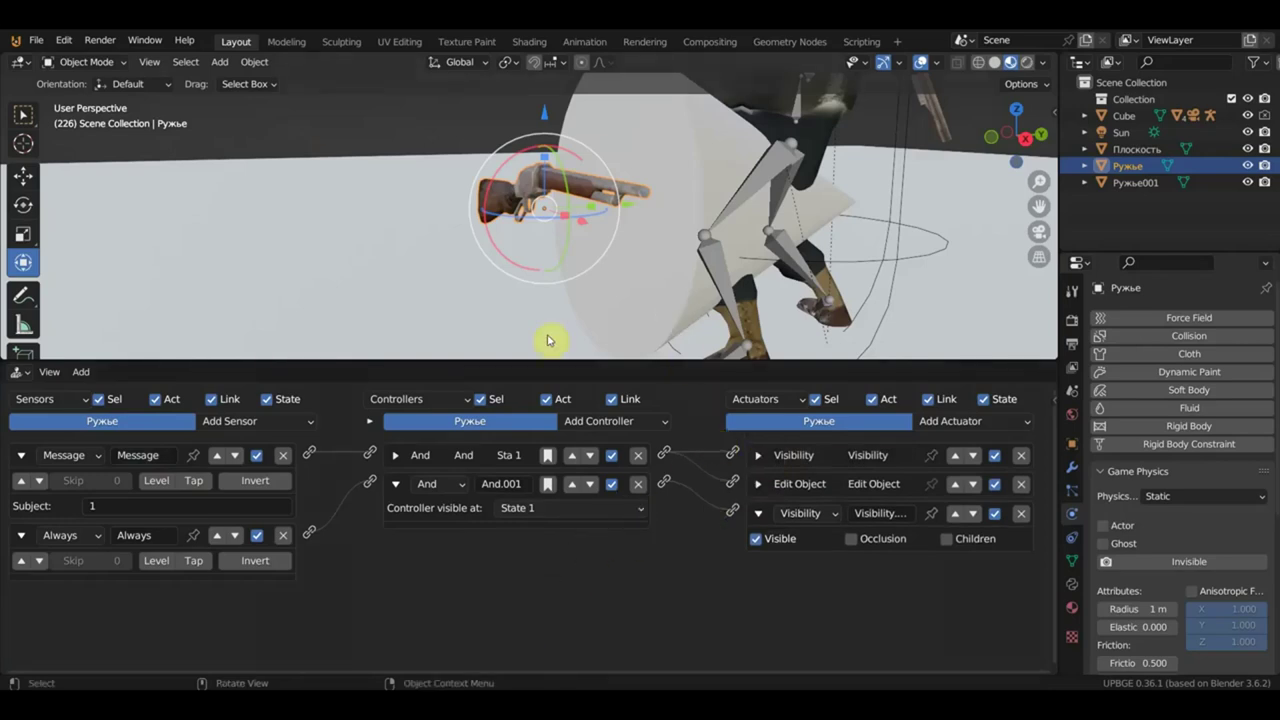
drag(557, 371, 553, 483)
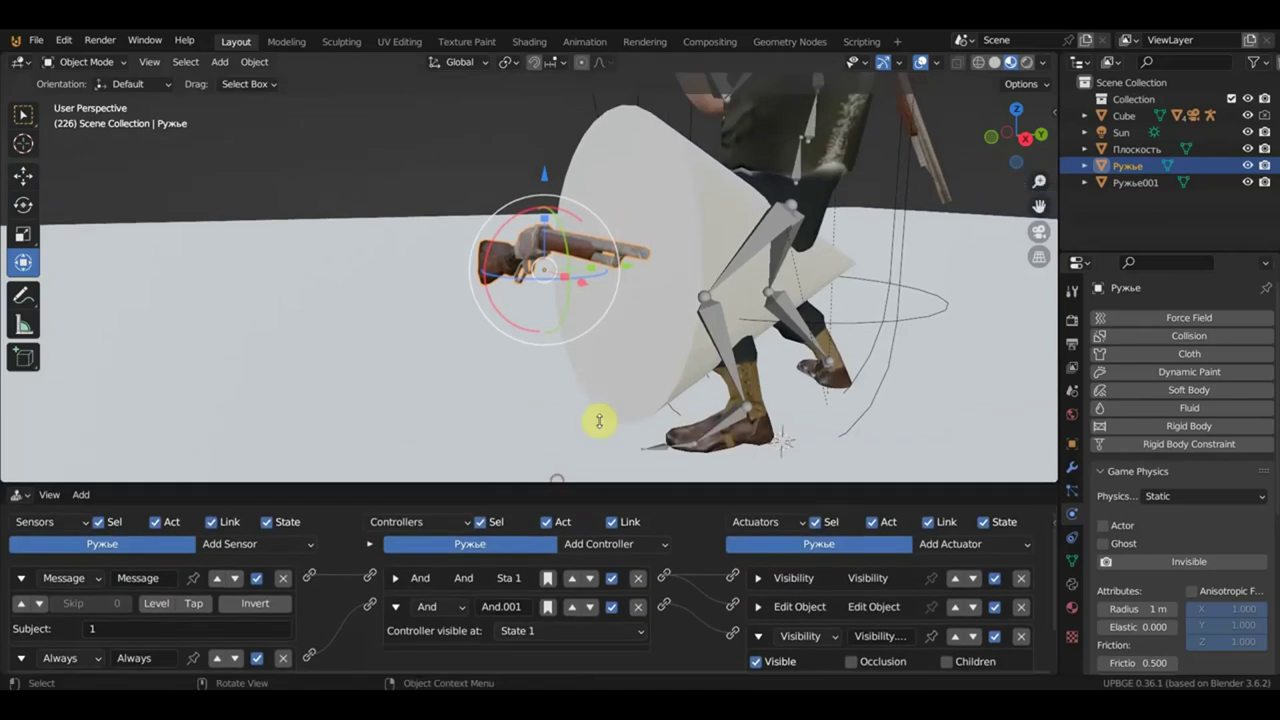
middle_drag(600, 420, 666, 276)
Select the Cone, collapse its two Message actuators, and add an Always sensor.
click(624, 248)
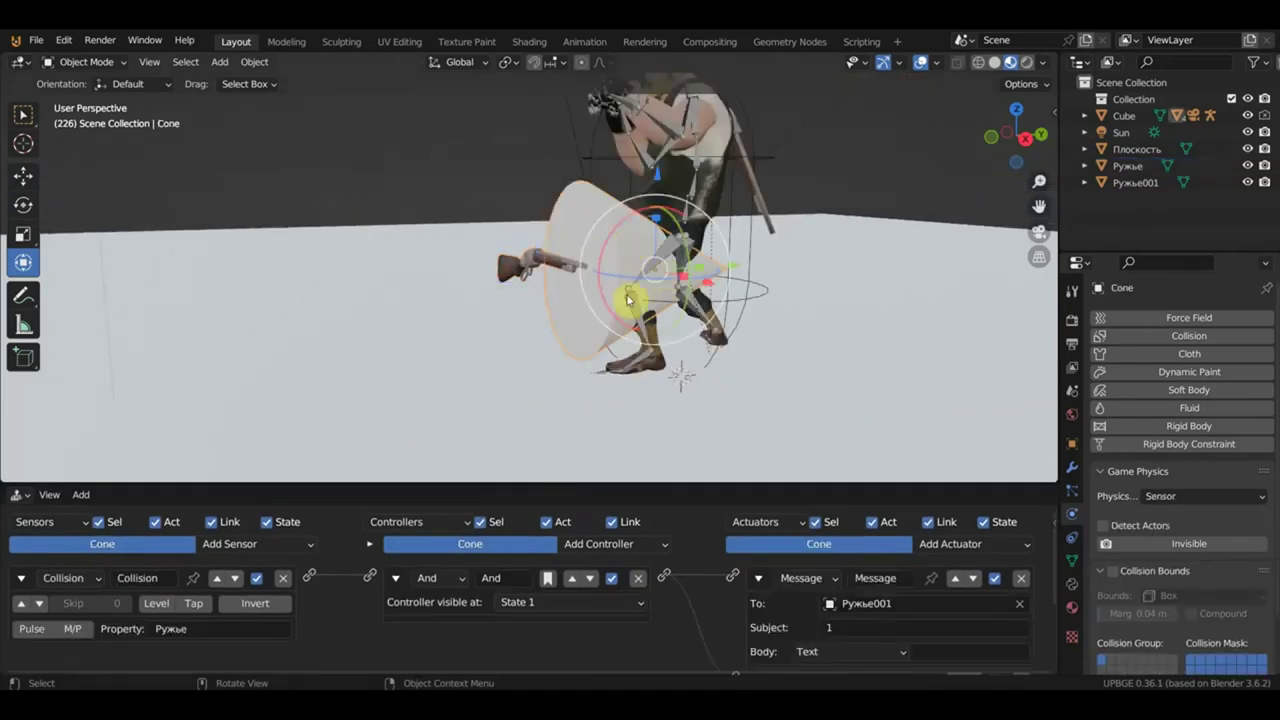
drag(573, 484, 616, 344)
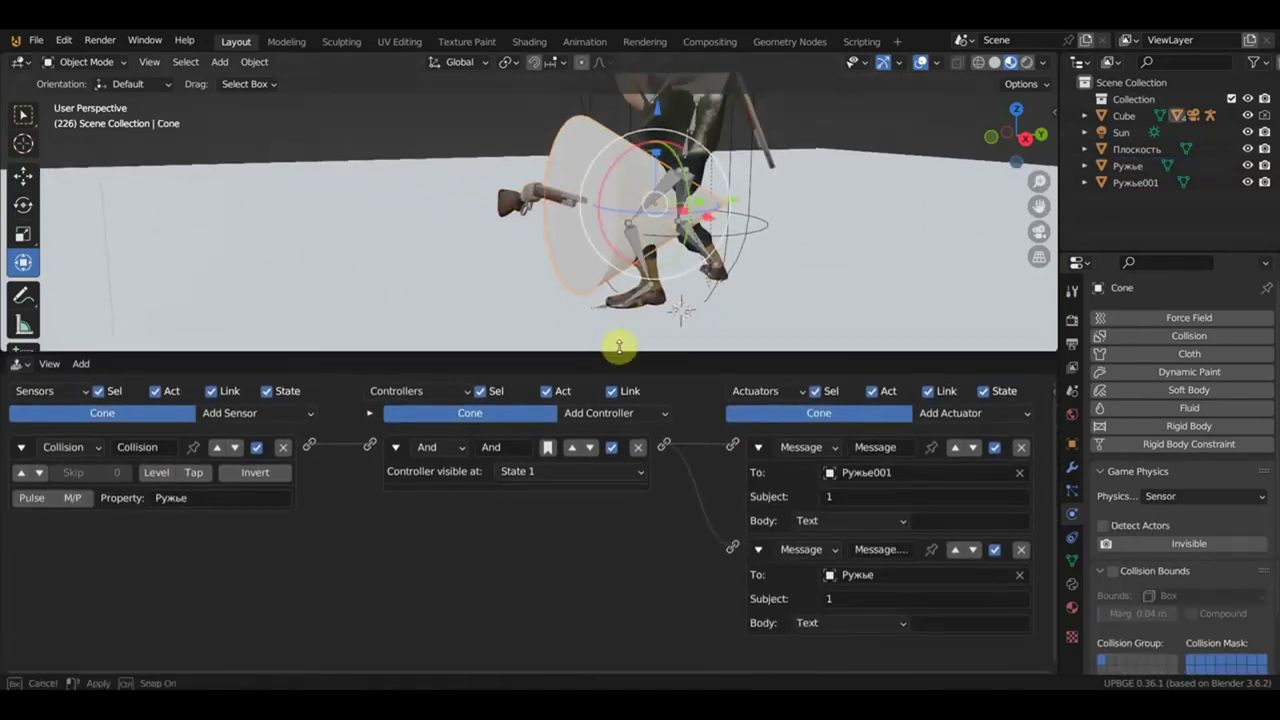
click(758, 439)
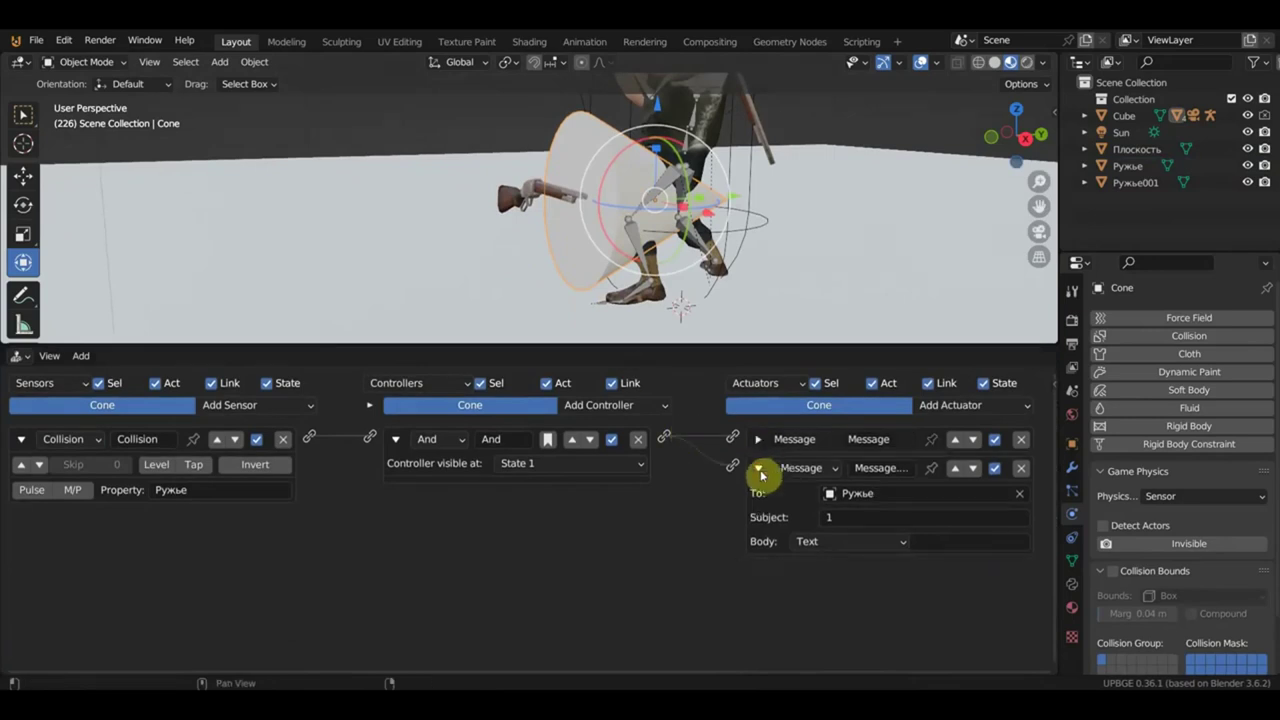
click(759, 468)
mouse_move(744, 288)
middle_down()
mouse_move(760, 217)
mouse_move(720, 235)
middle_up()
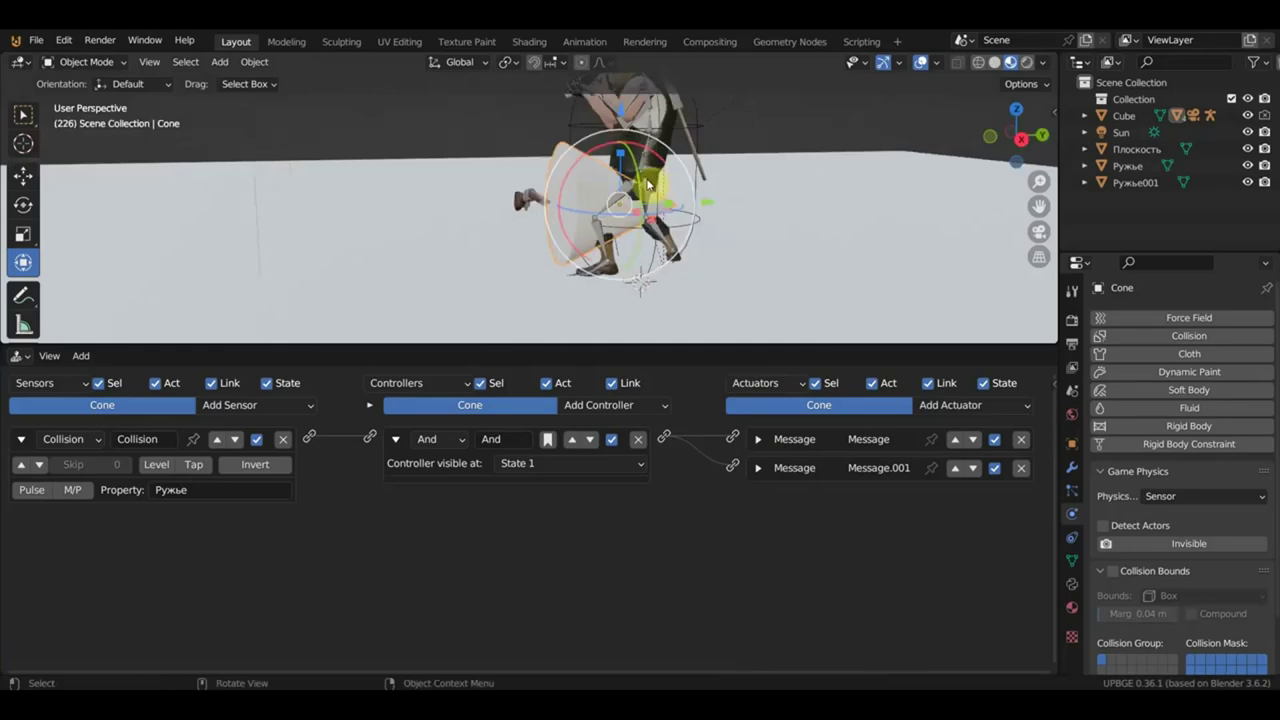
click(241, 406)
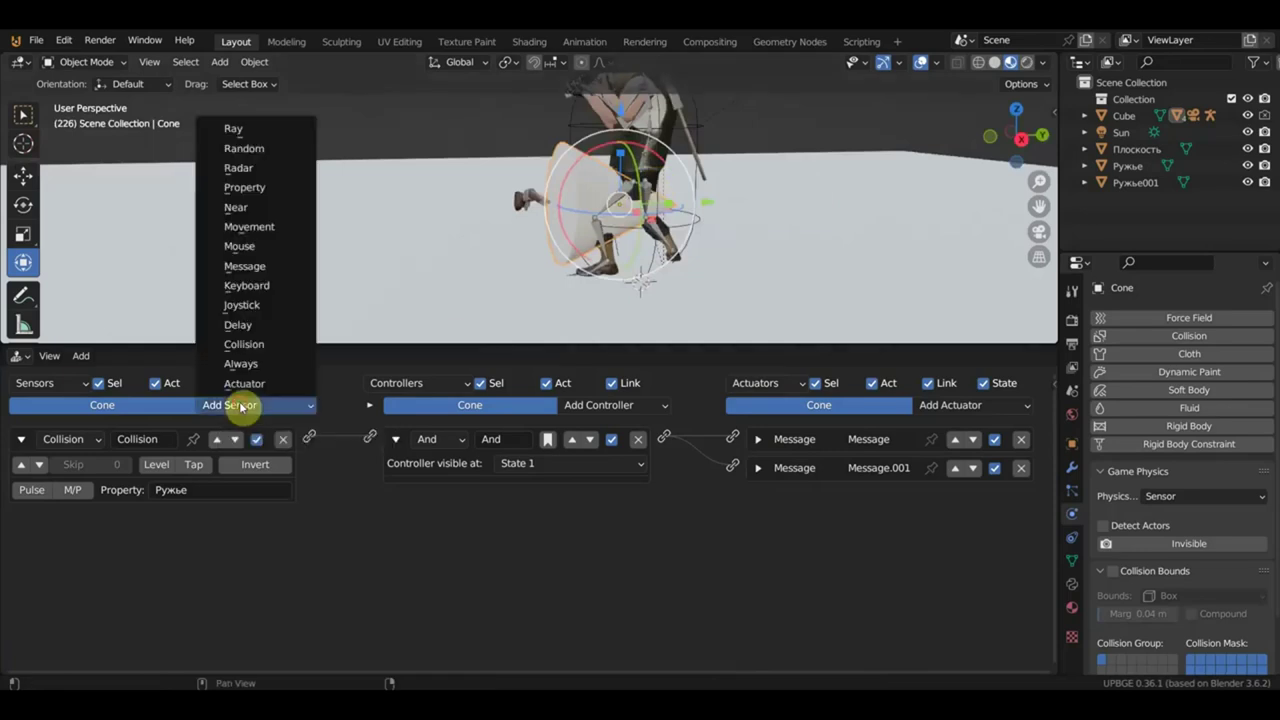
click(255, 362)
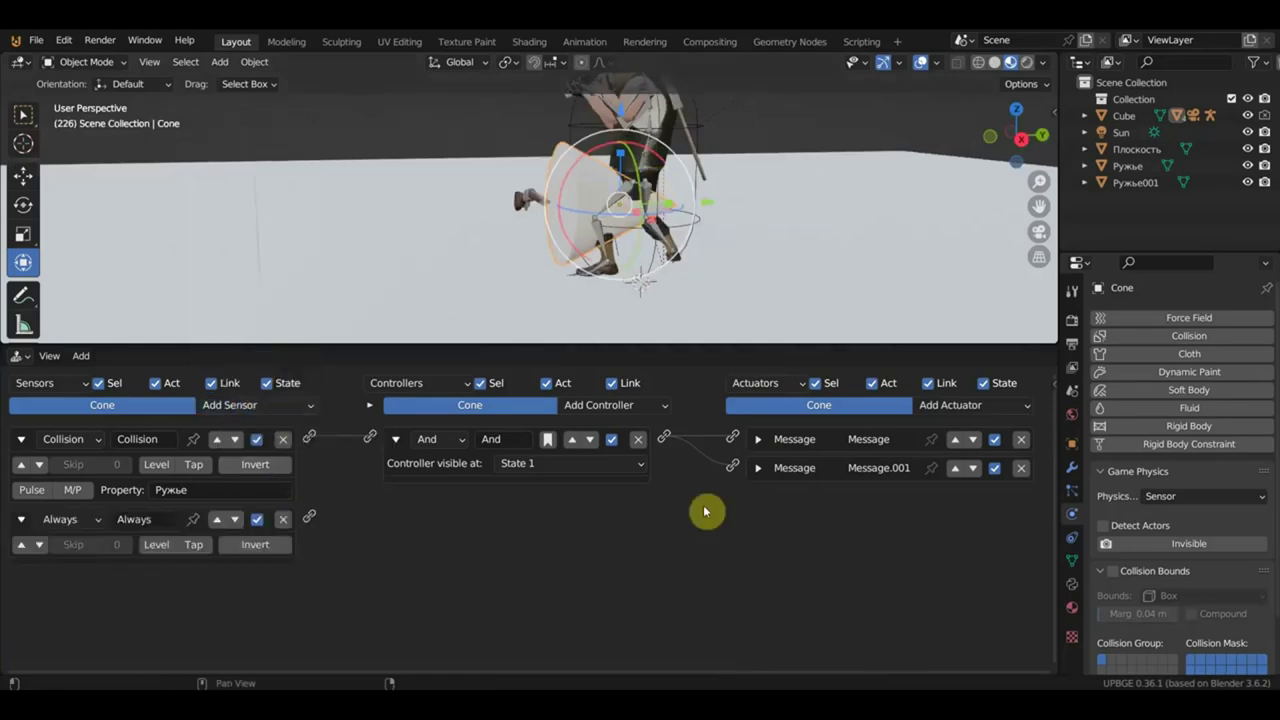
Give the Cone a Visibility actuator with Visible off, linked from Always, removing a stray Motion actuator.
click(961, 406)
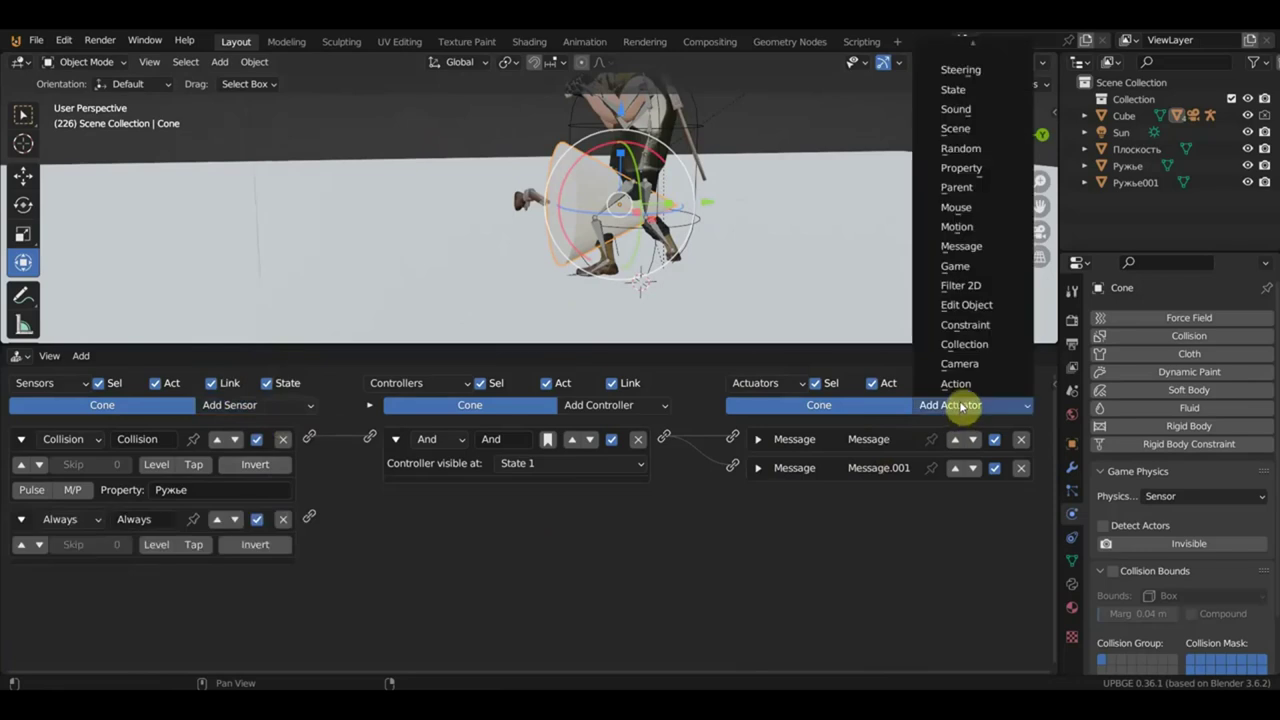
click(962, 227)
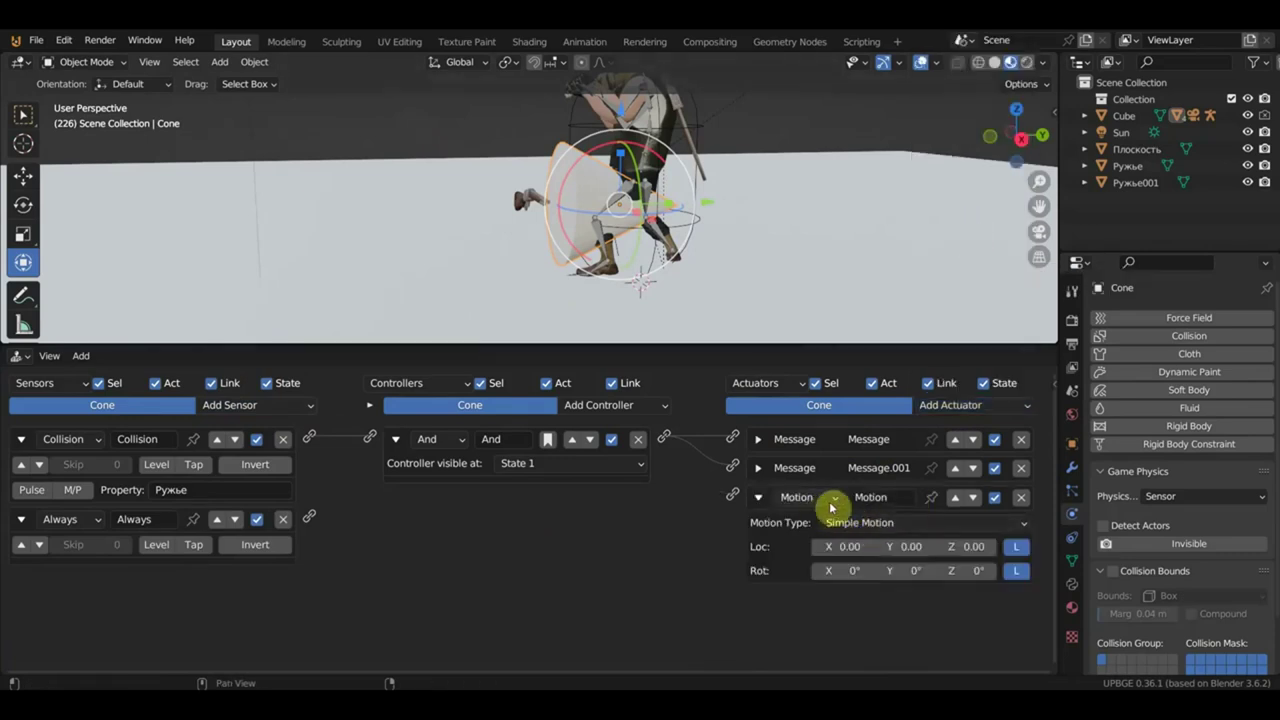
click(1022, 500)
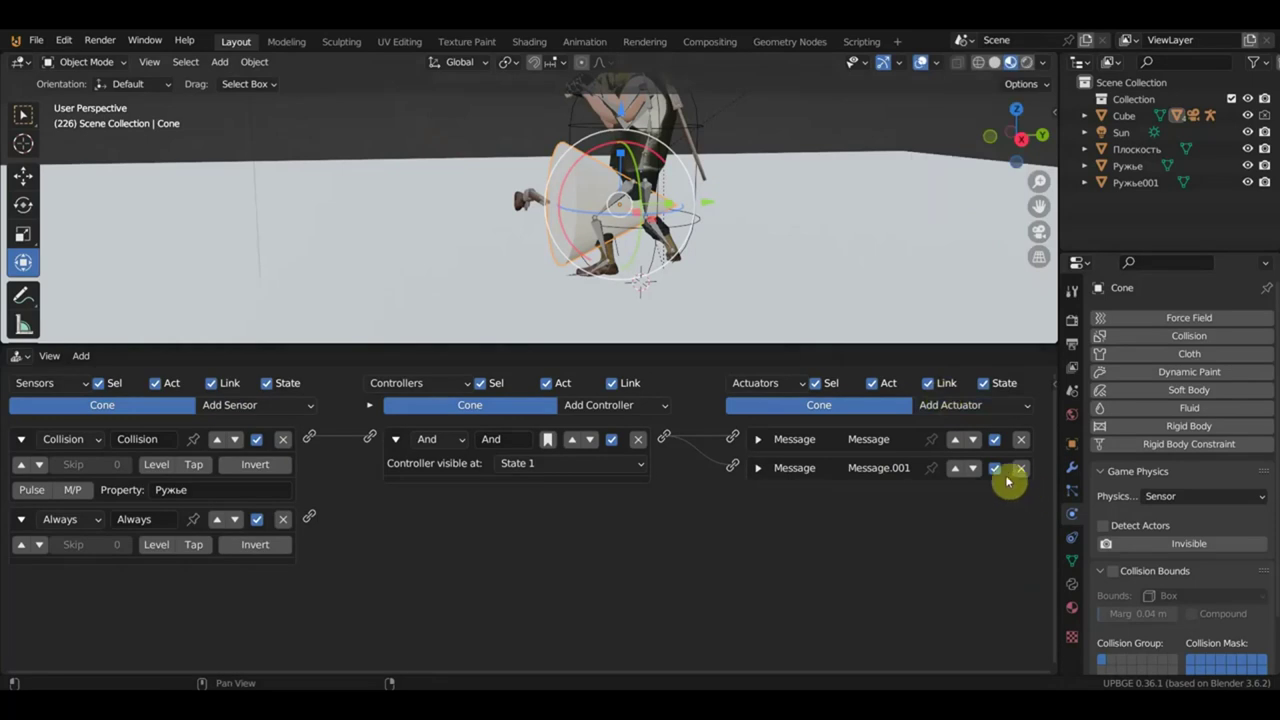
click(982, 404)
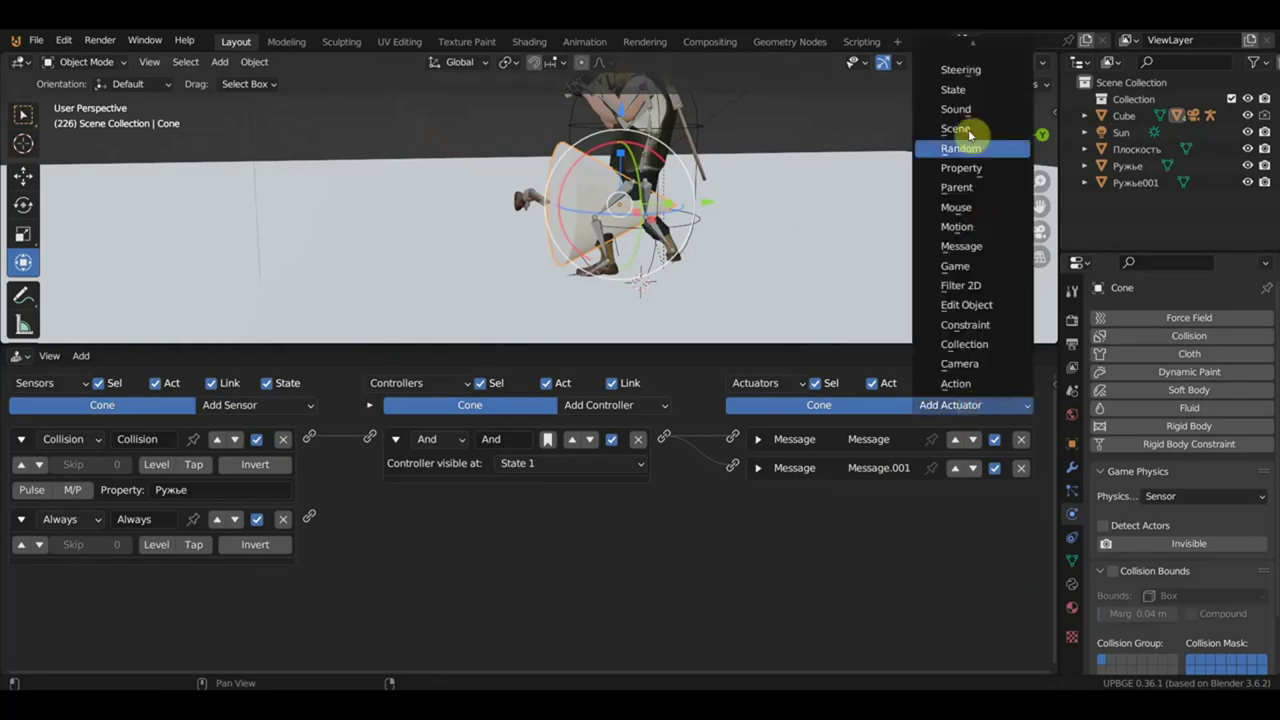
scroll(970, 91, up, 3)
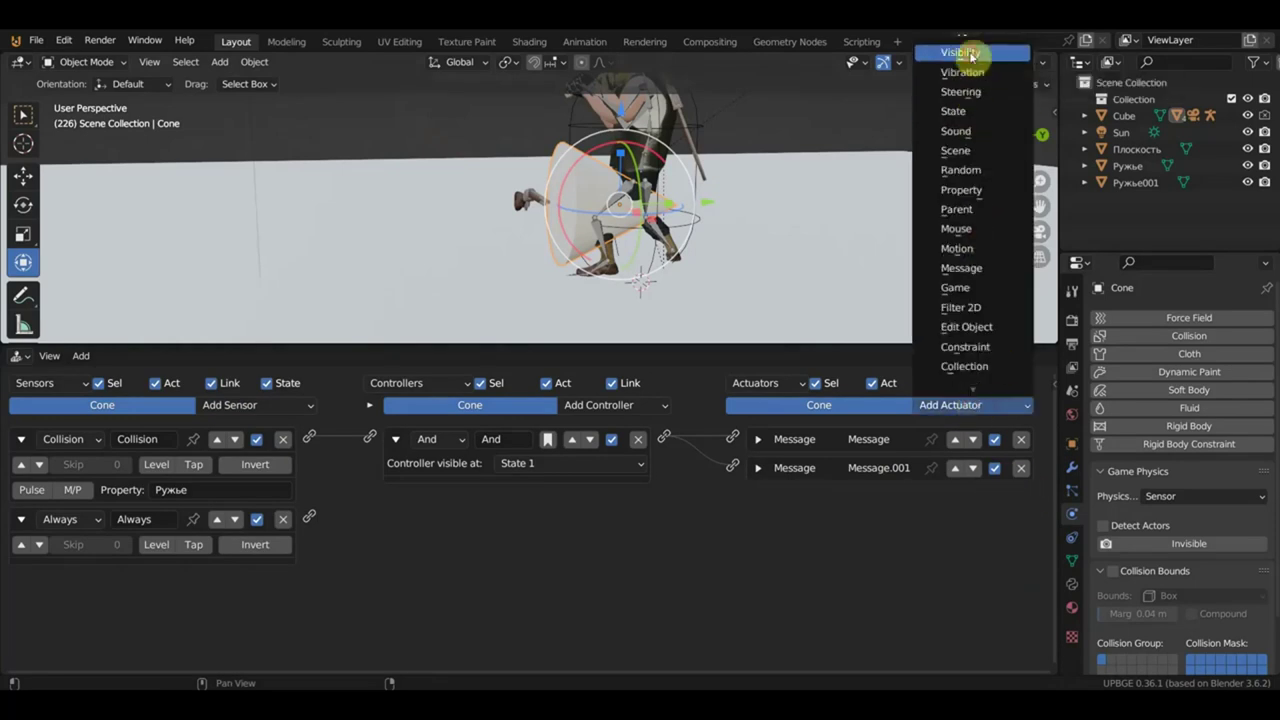
click(971, 52)
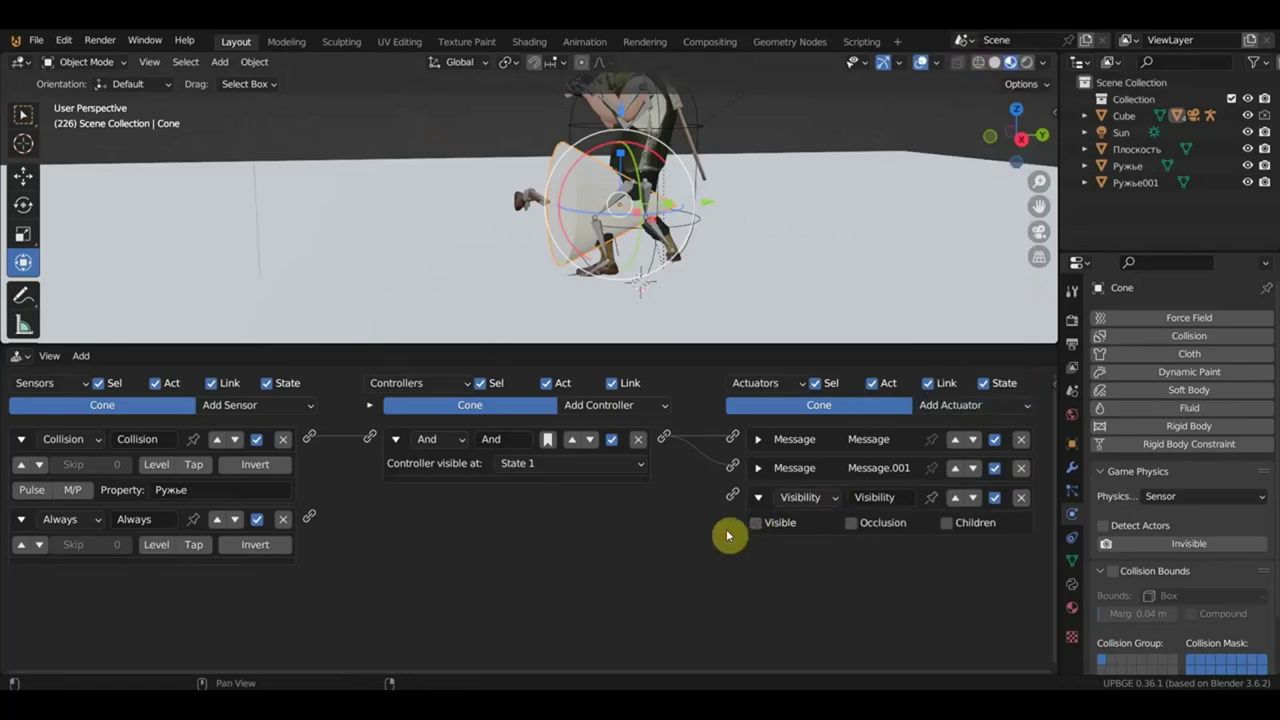
drag(309, 516, 733, 496)
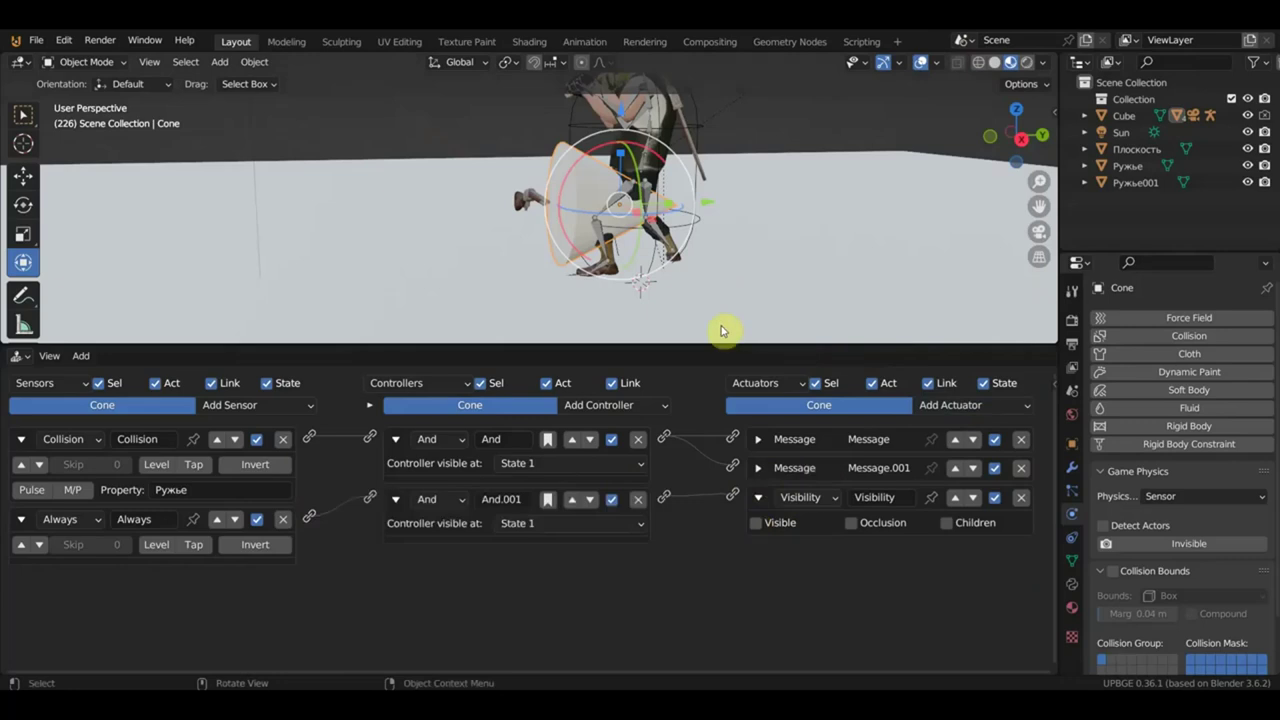
drag(701, 344, 706, 484)
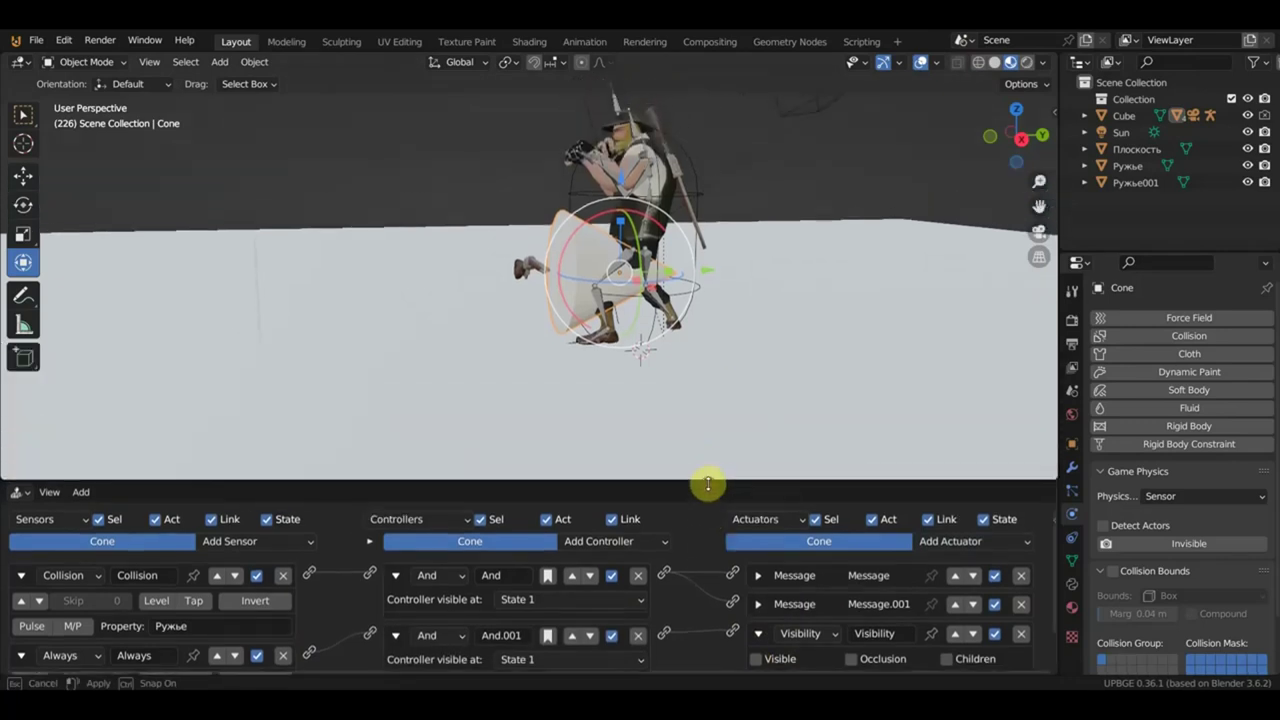
middle_drag(799, 277, 707, 261)
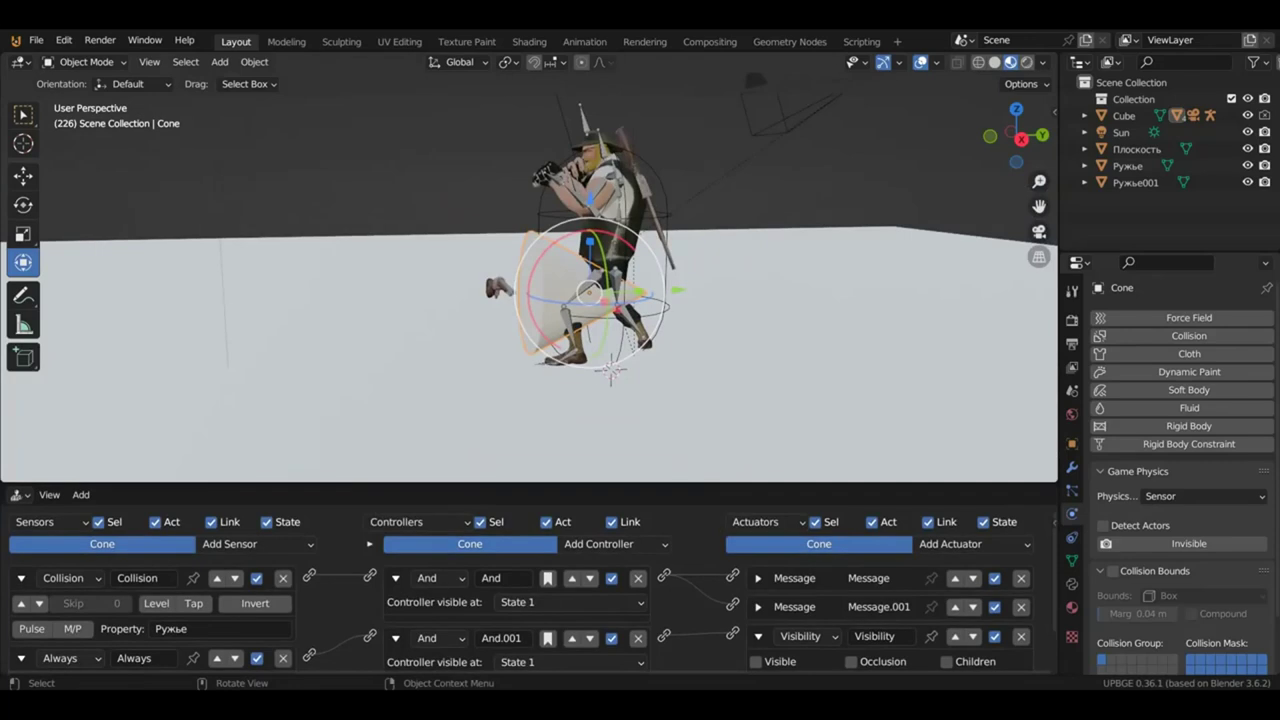
Play-test the game, stop it, then inspect the logic bricks of Ружье and Ружье001.
key(p)
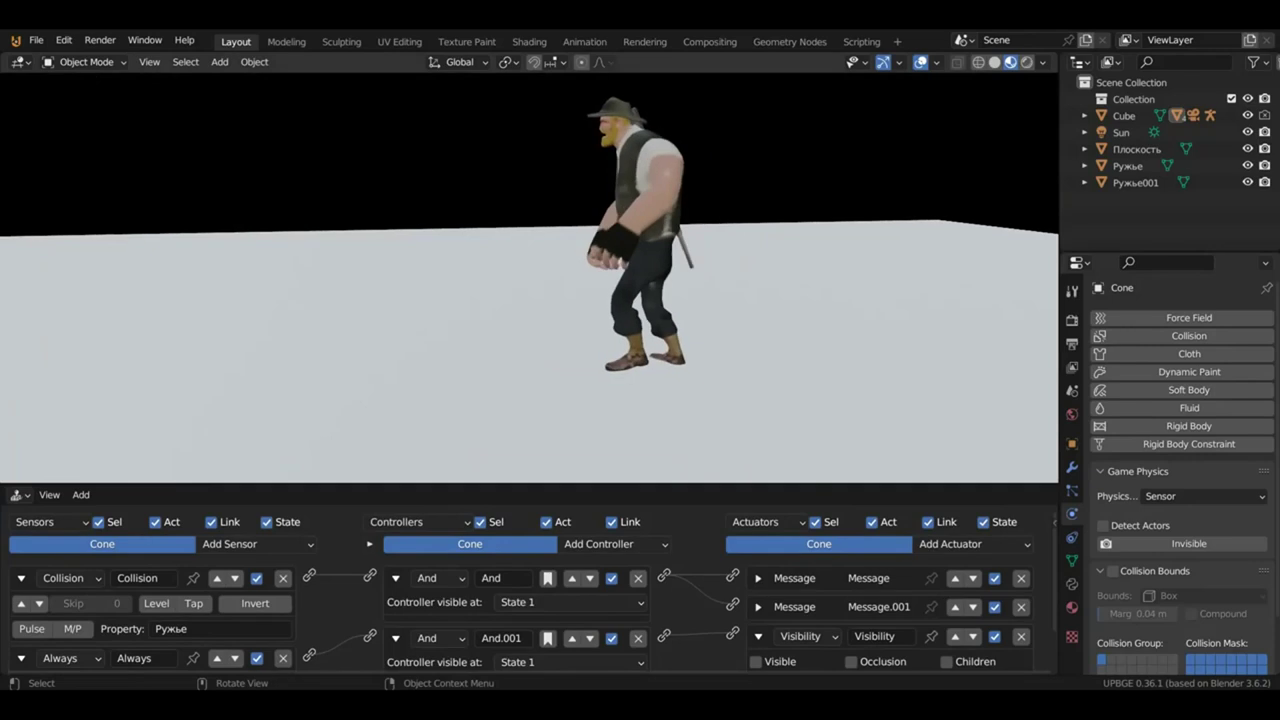
key(Escape)
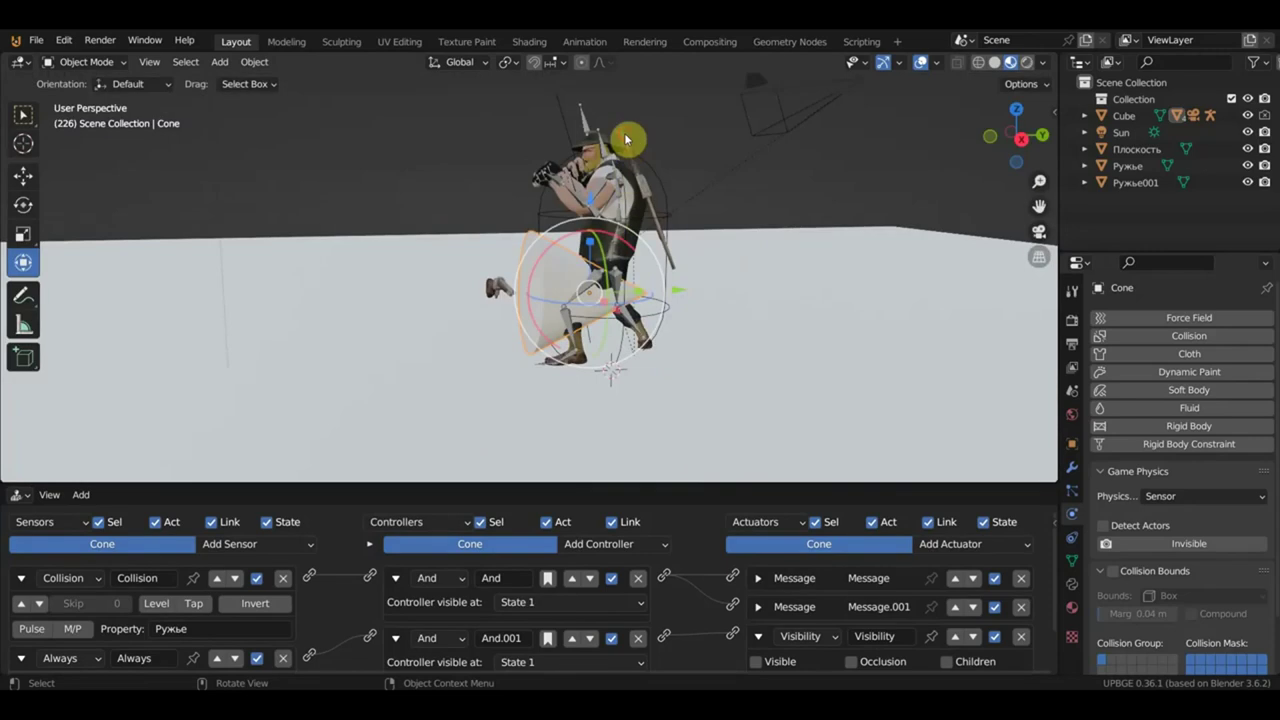
click(626, 140)
click(493, 290)
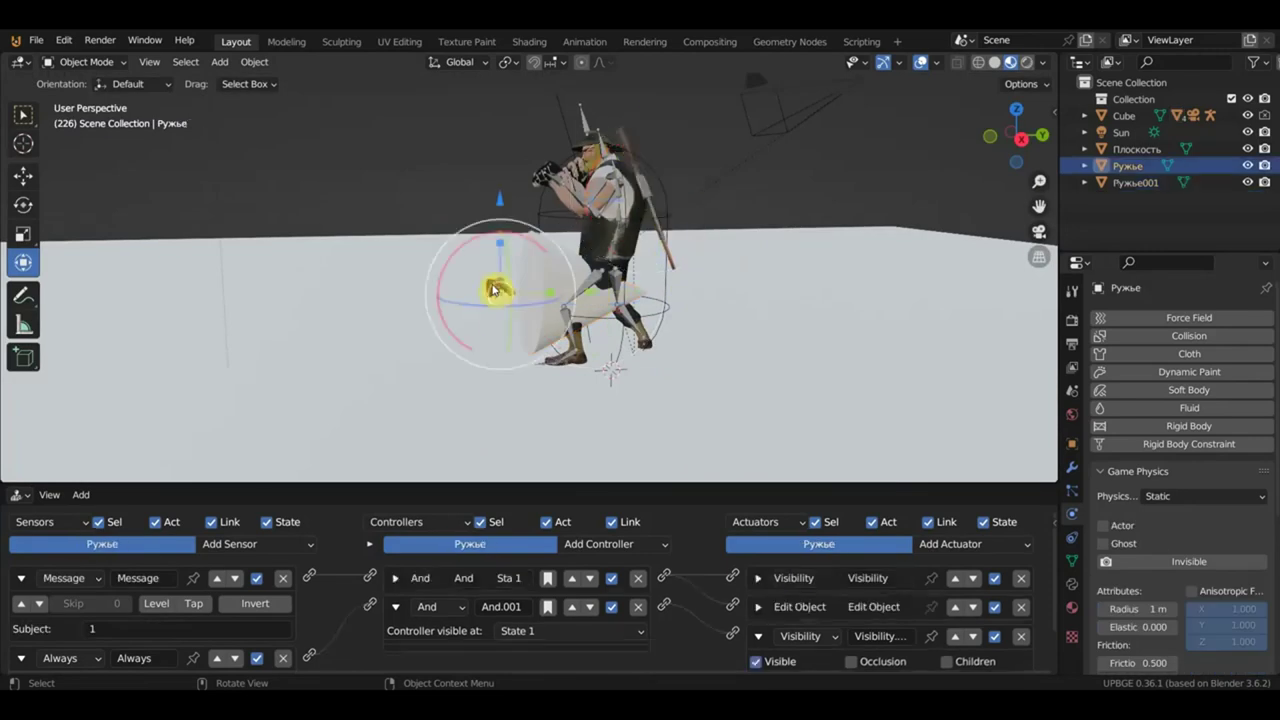
click(628, 145)
scroll(645, 203, up, 3)
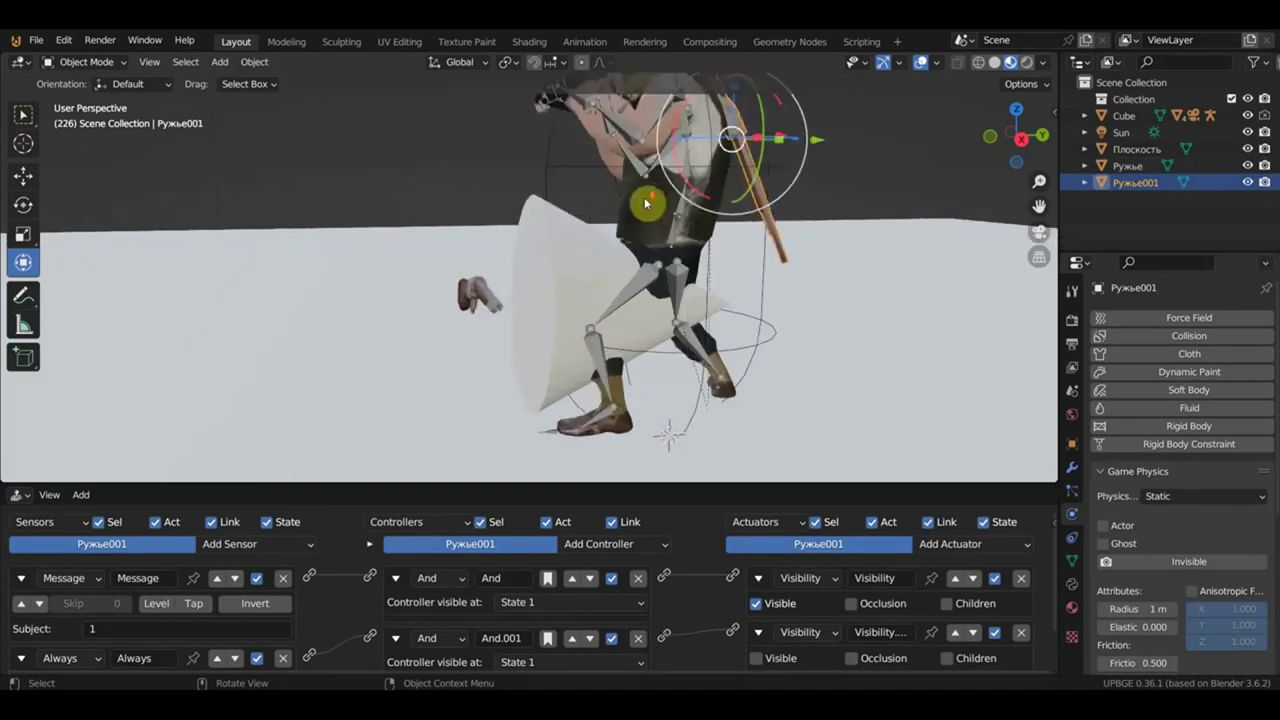
scroll(645, 203, down, 2)
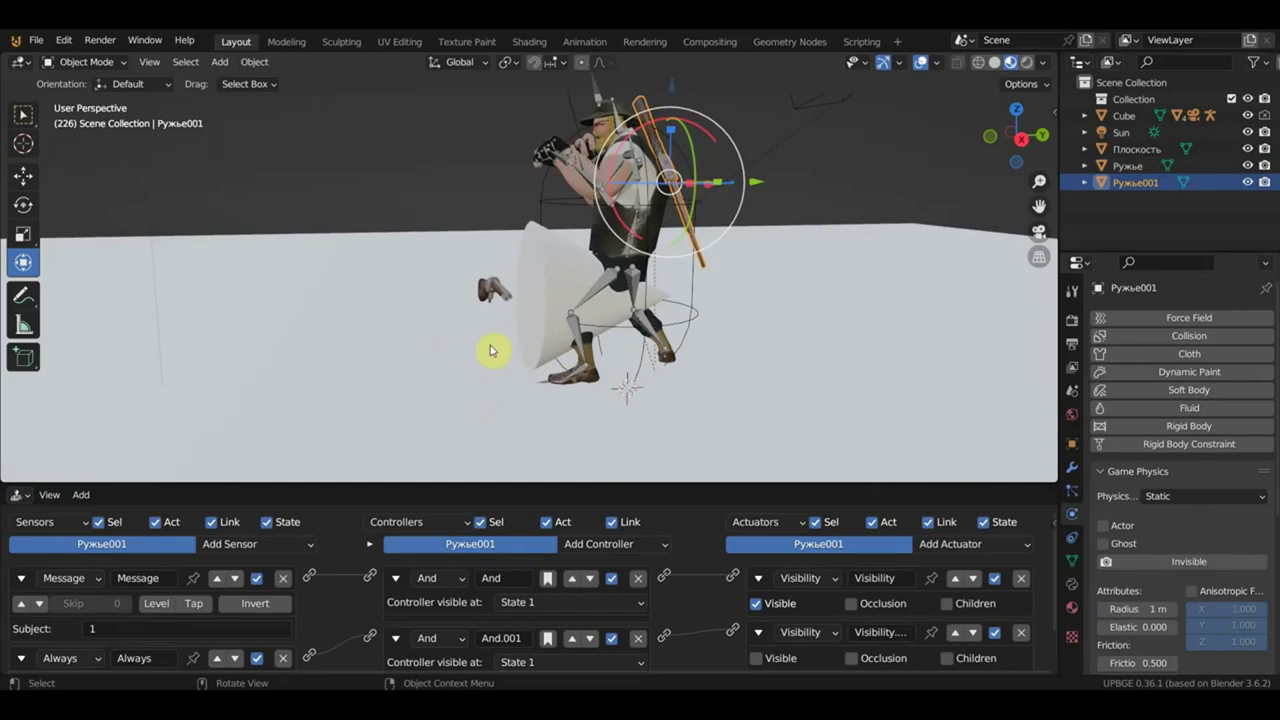
mouse_move(491, 350)
middle_down()
mouse_move(580, 334)
mouse_move(534, 303)
middle_up()
Give Ружье a Keyboard sensor set to the E key, linked to its first And controller.
click(560, 266)
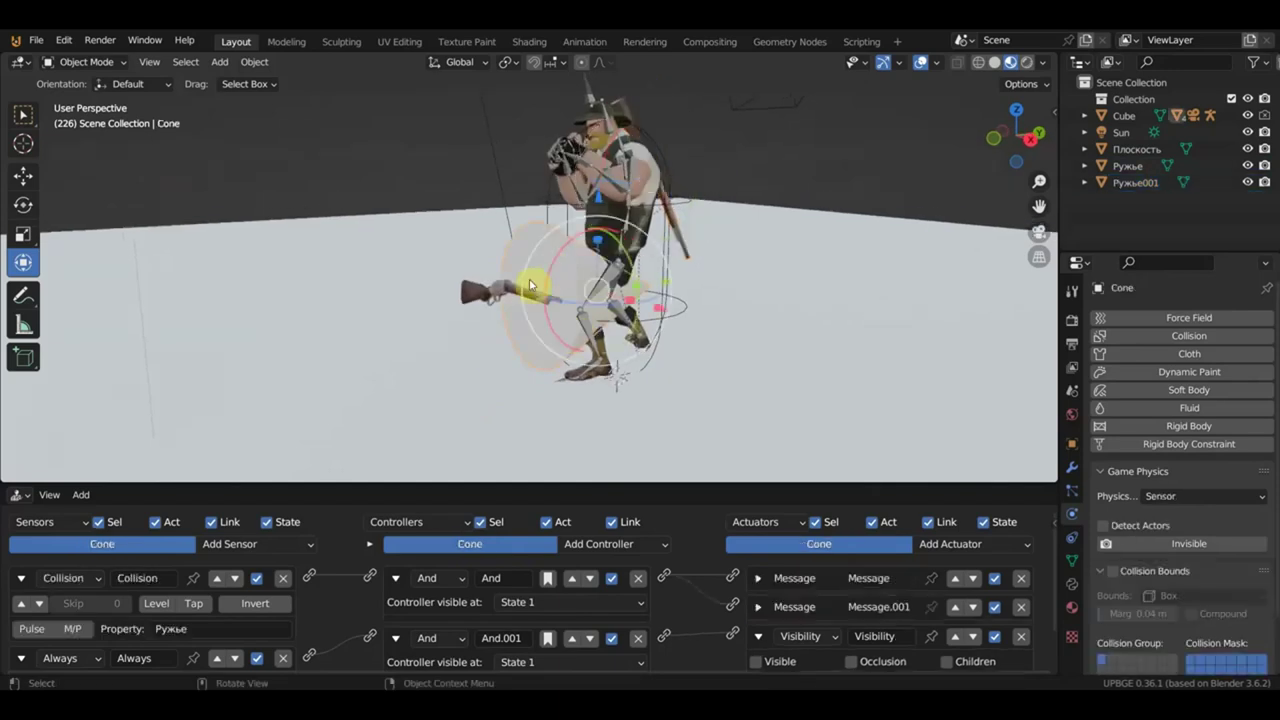
click(492, 302)
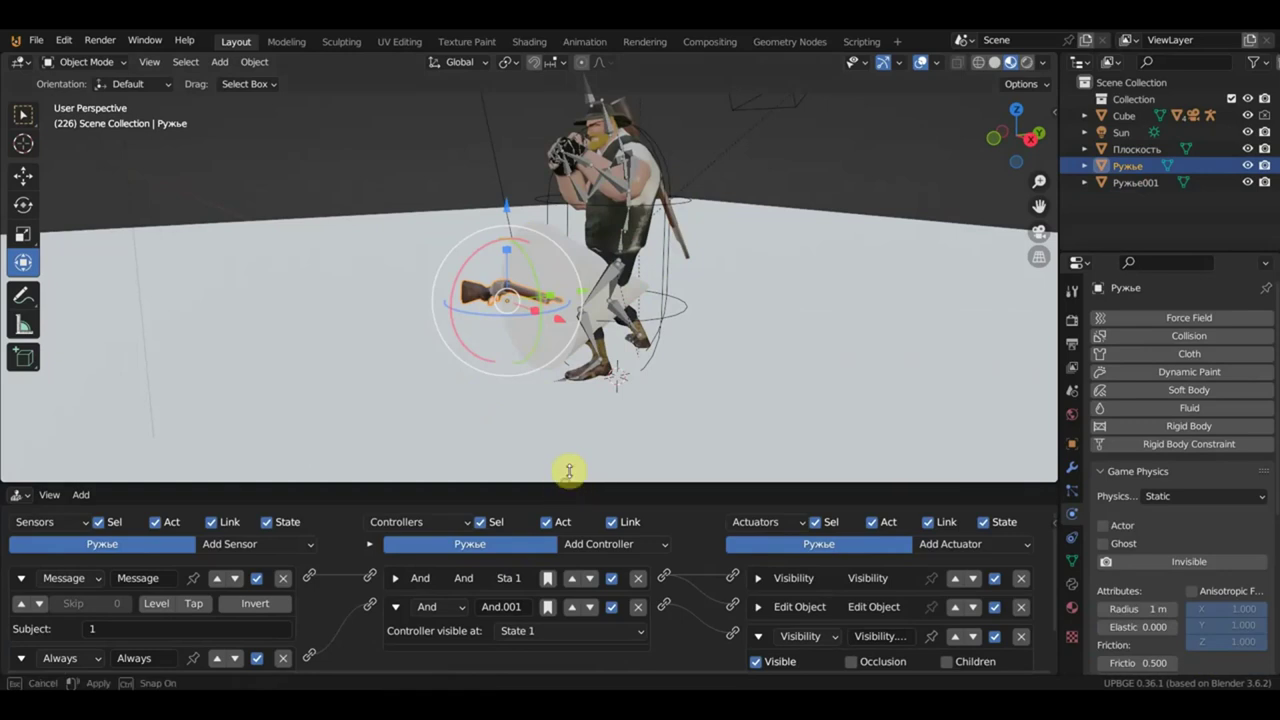
drag(566, 491, 606, 299)
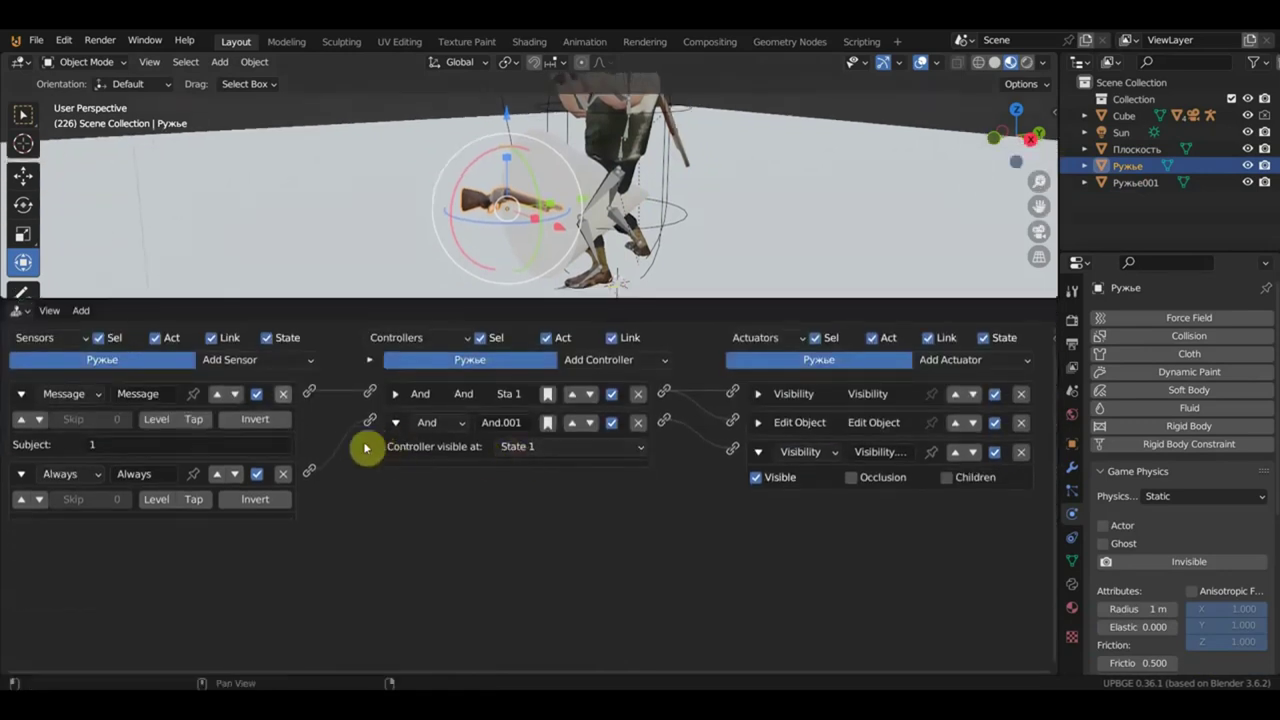
click(266, 360)
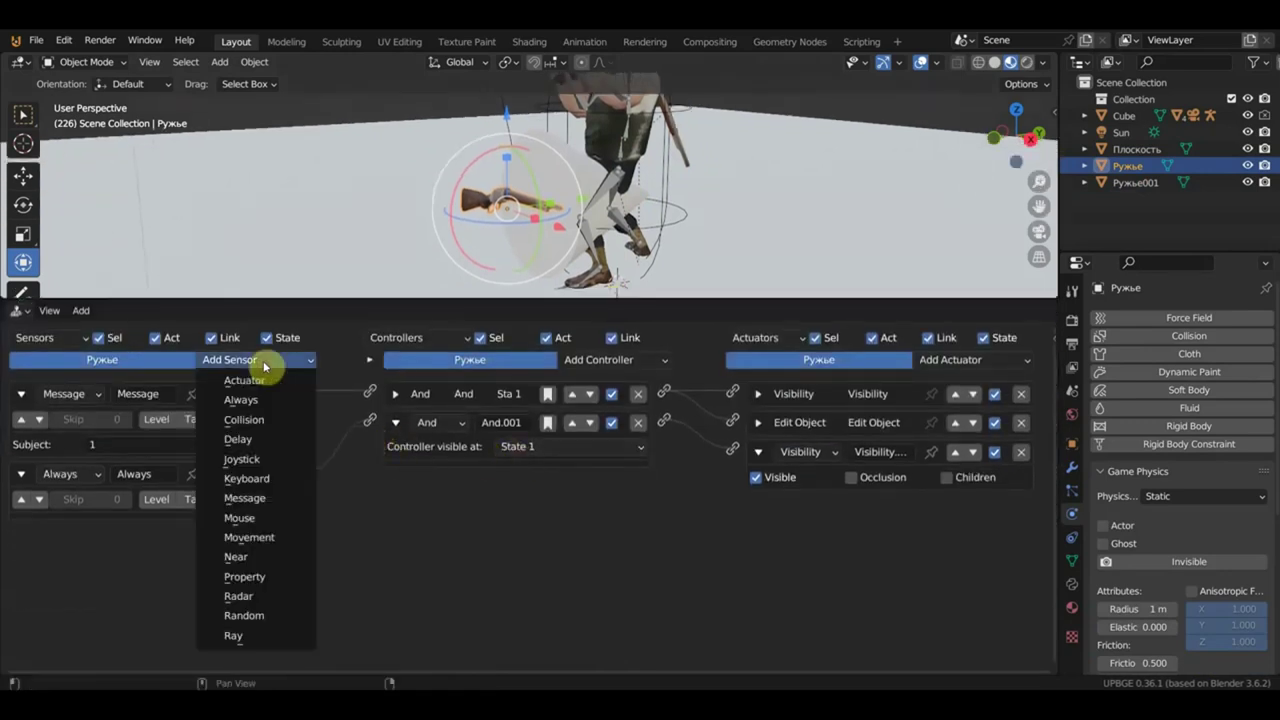
click(270, 480)
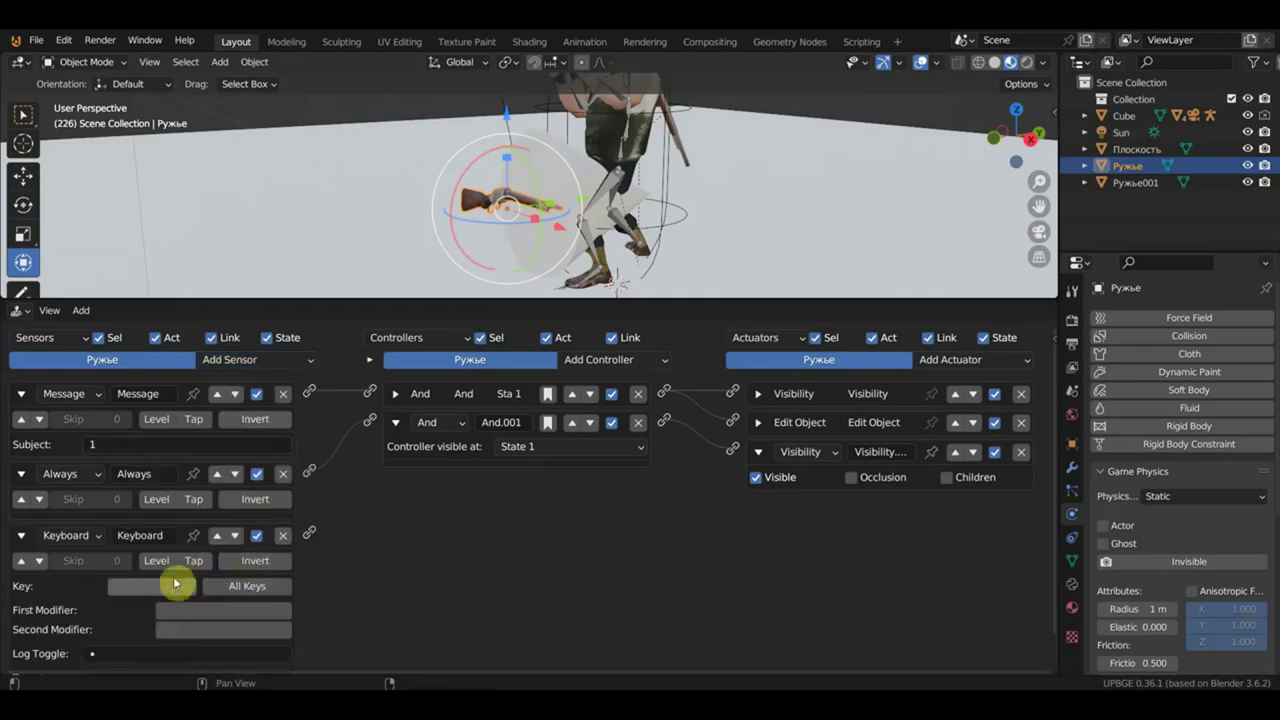
click(394, 553)
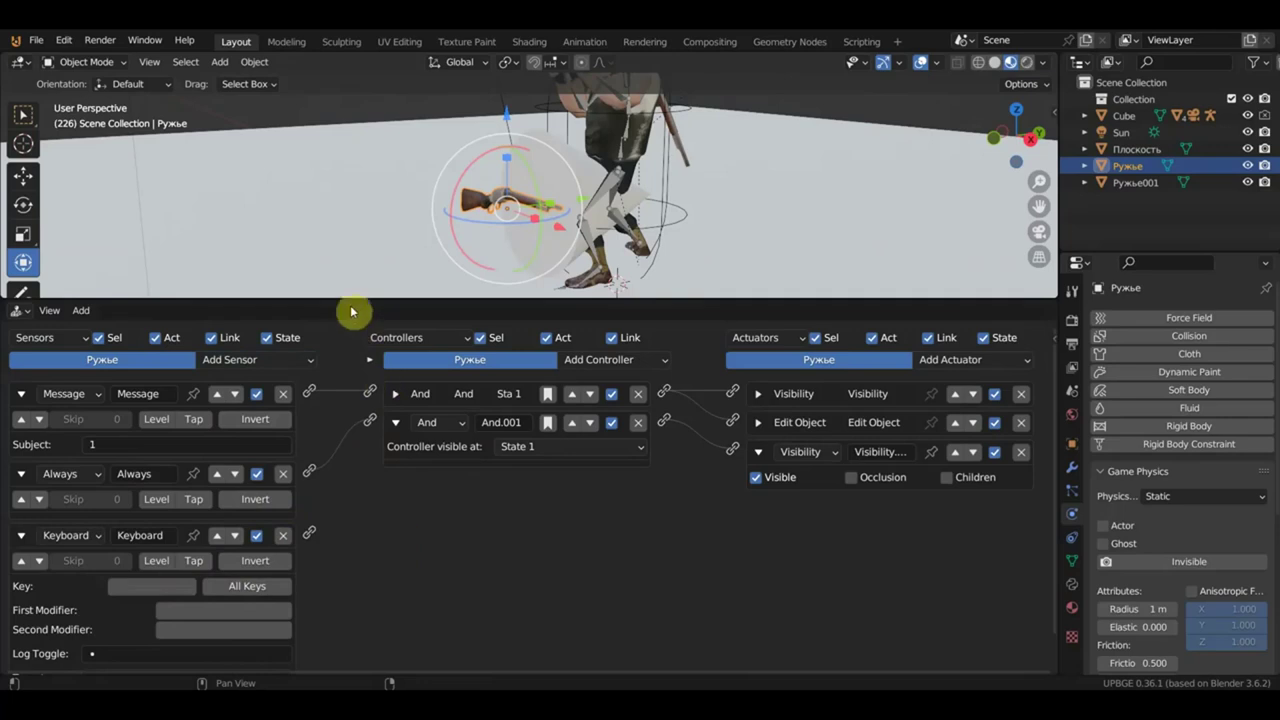
drag(350, 291, 369, 200)
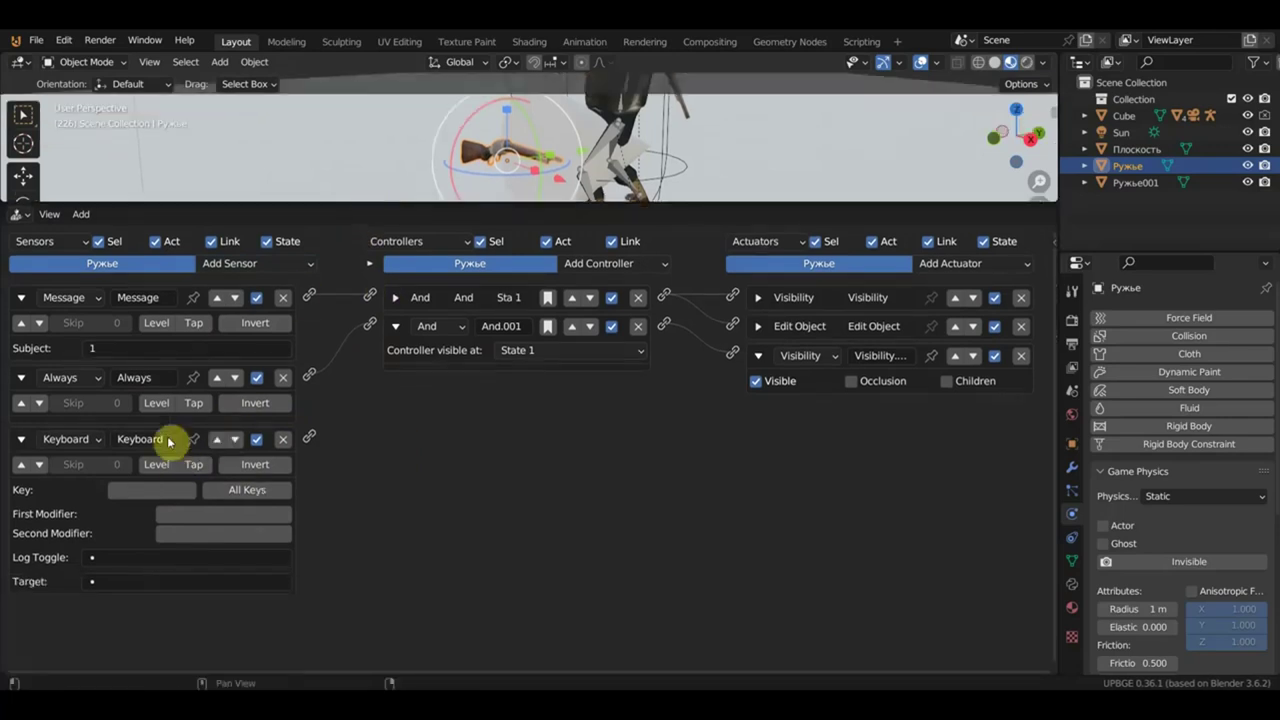
ctrl+middle_drag(171, 443, 168, 493)
click(134, 510)
key(Escape)
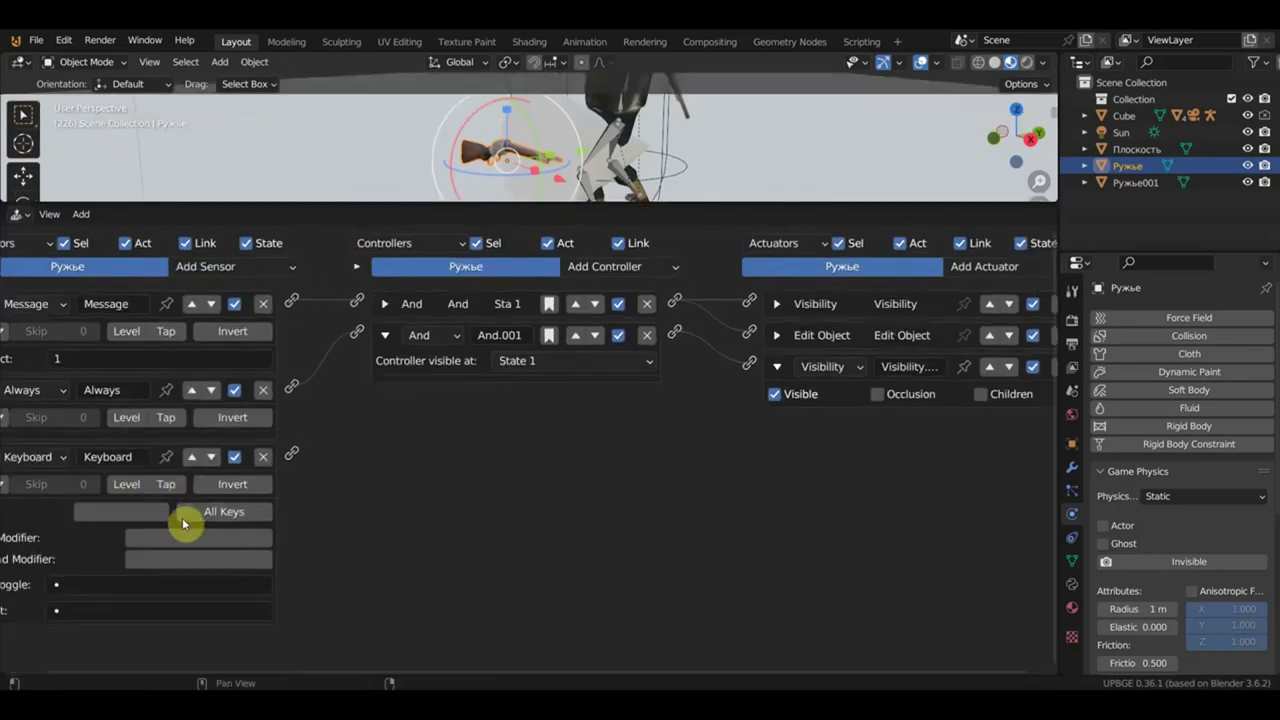
key(Home)
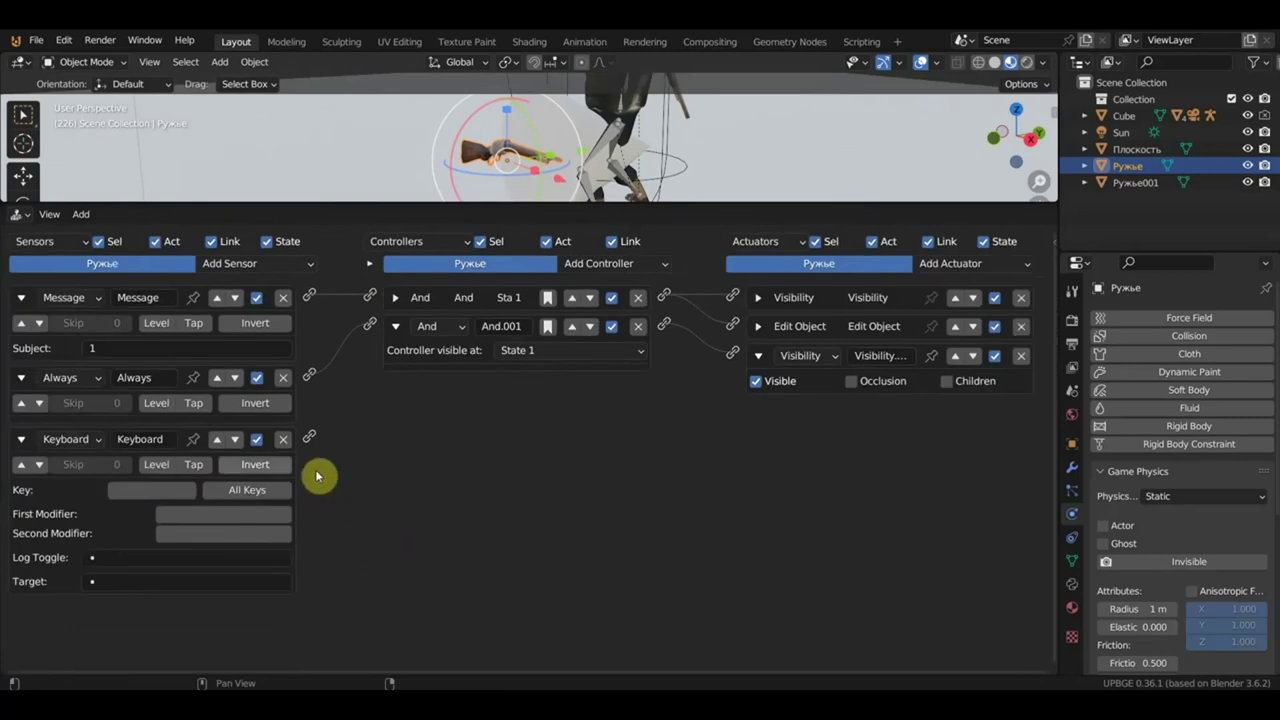
click(160, 490)
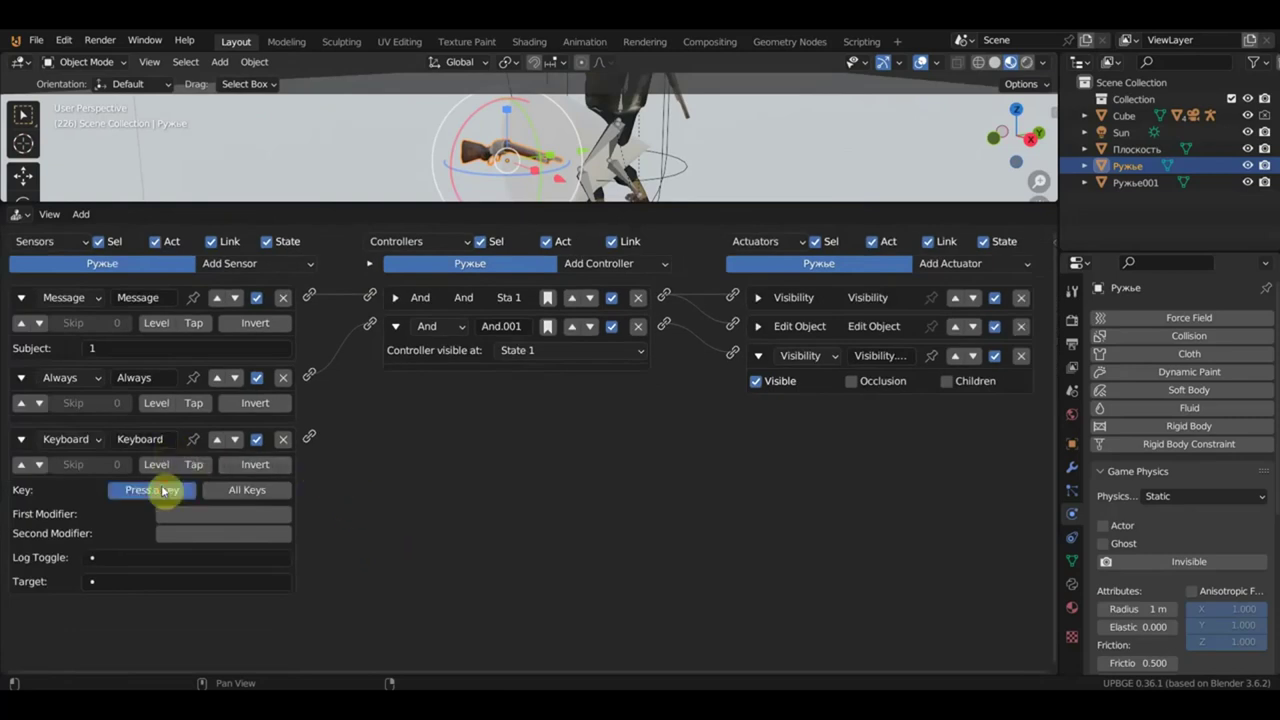
text(E)
drag(309, 436, 370, 297)
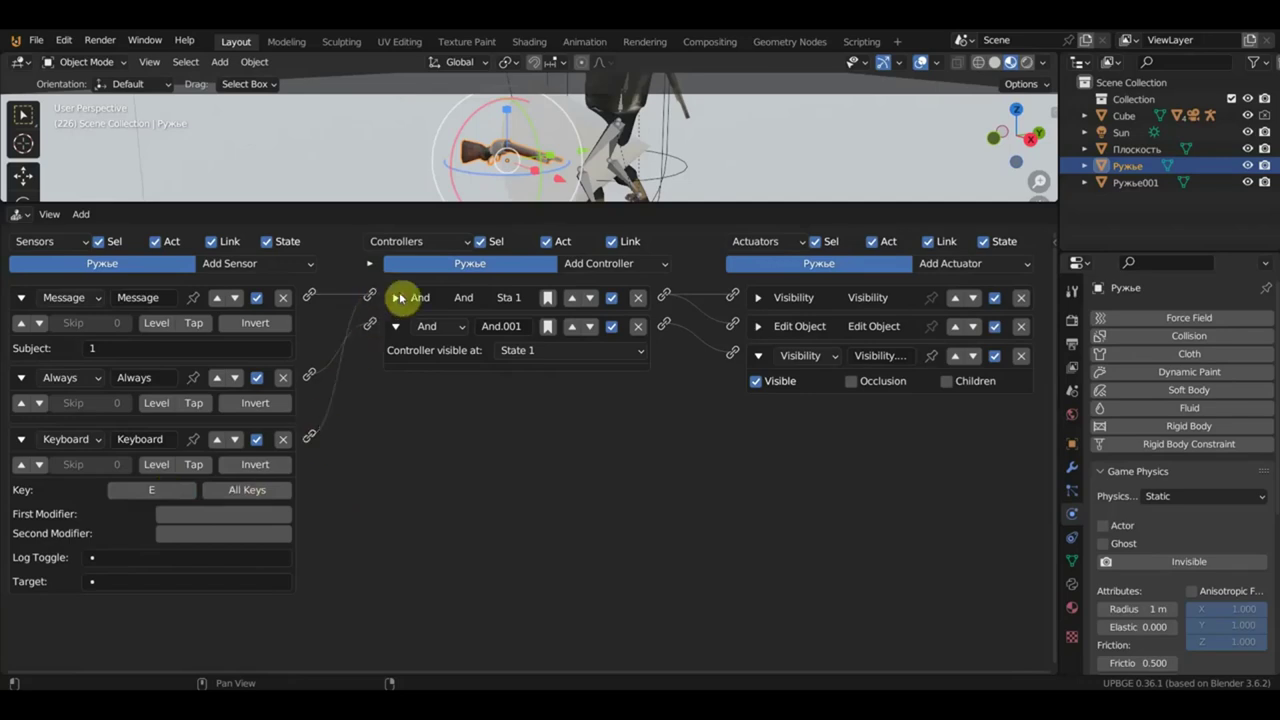
Check the Visibility and Edit Object actuators, then start the game to test the E-key pickup.
click(759, 298)
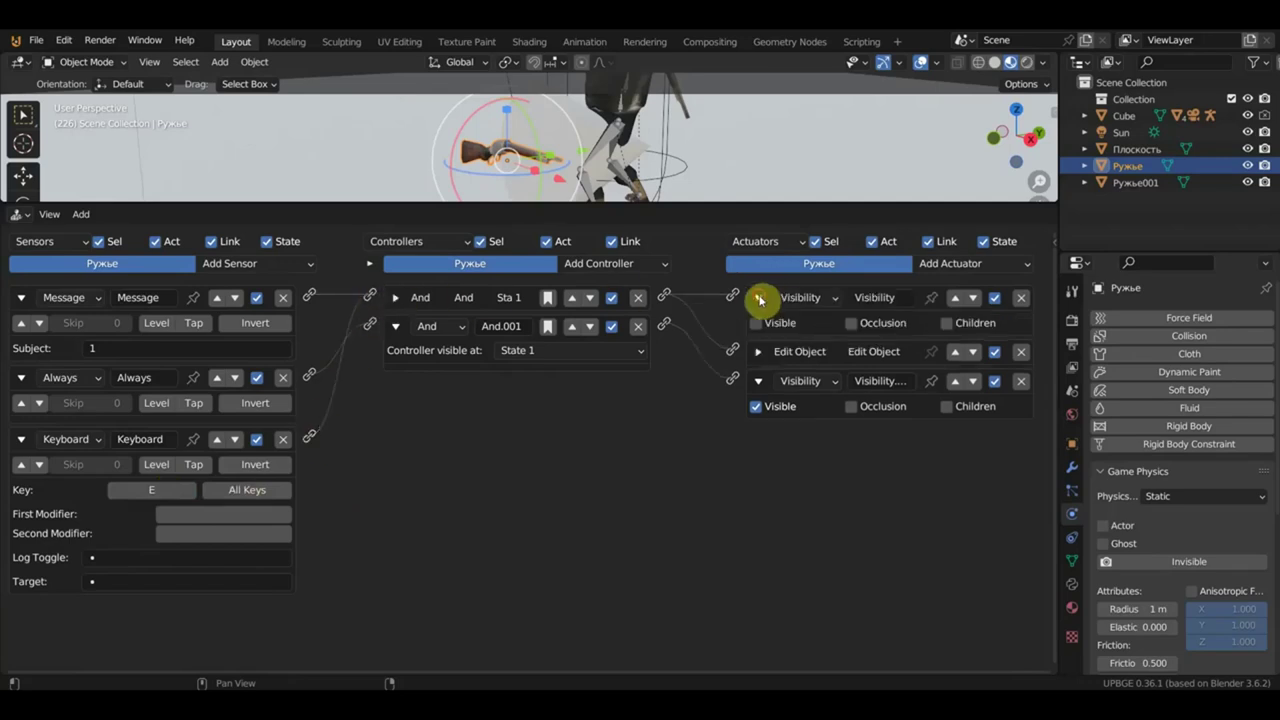
click(759, 351)
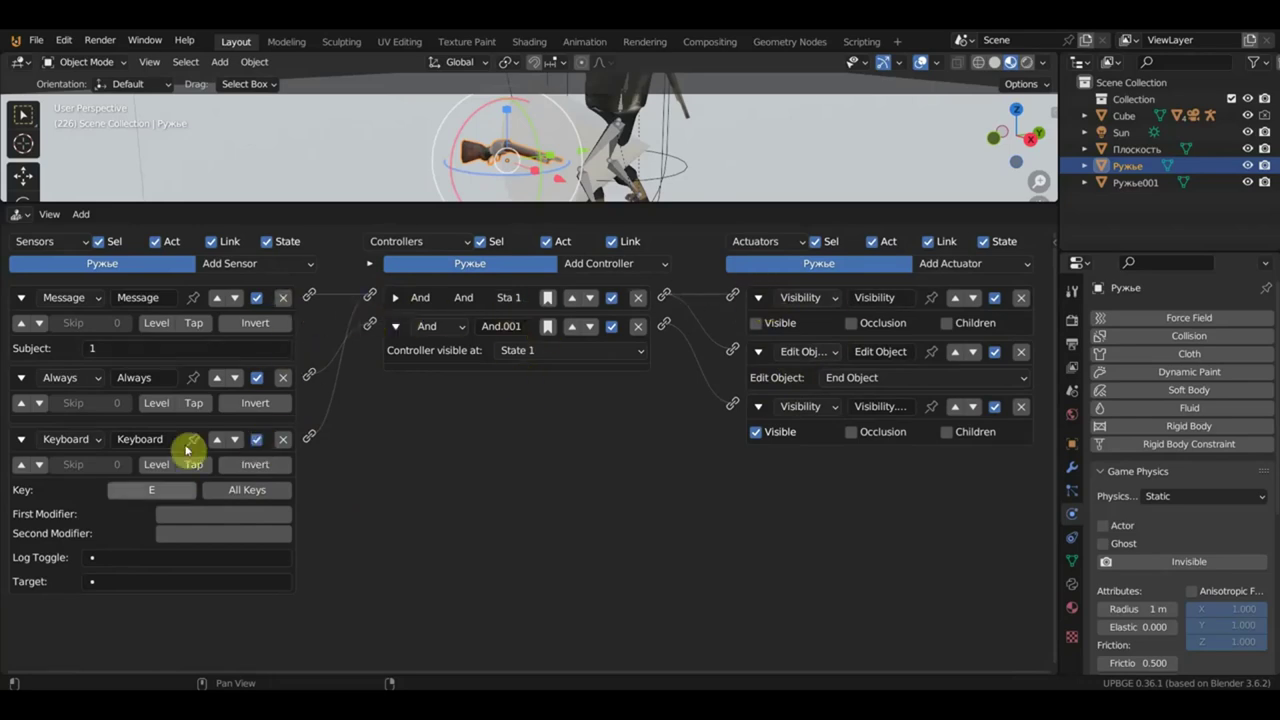
drag(689, 203, 657, 540)
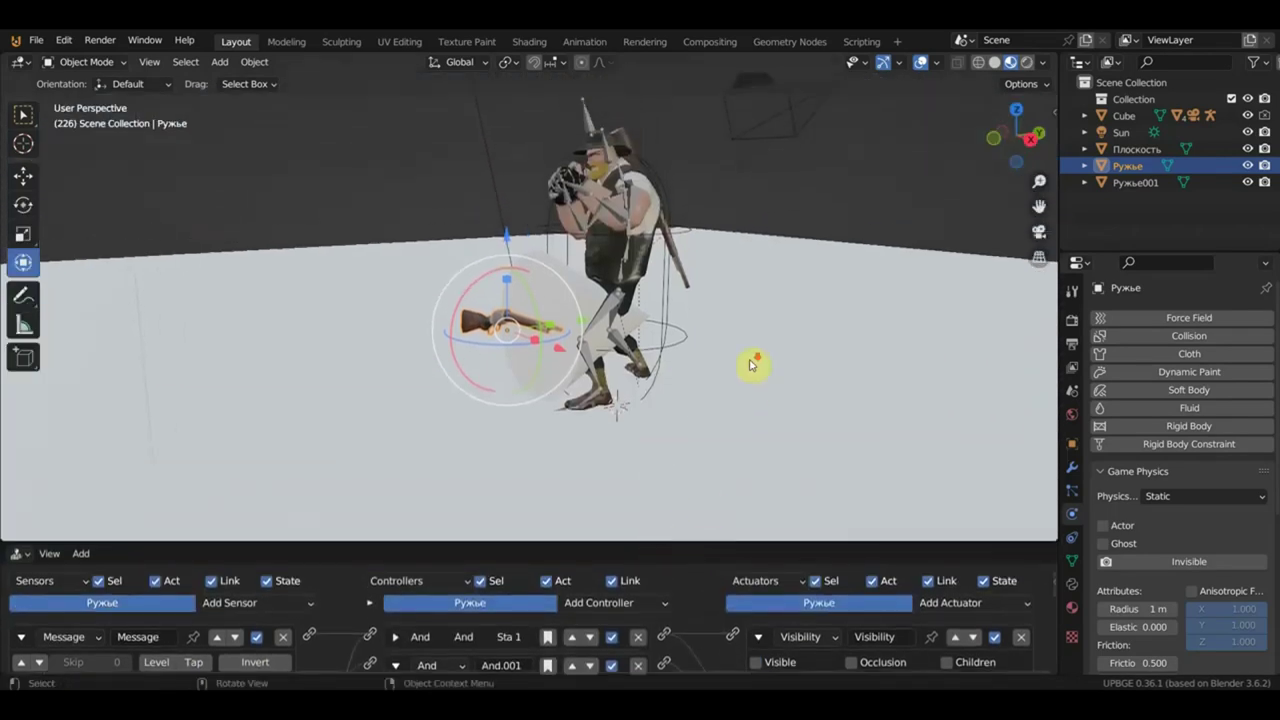
scroll(752, 365, down, 2)
key(p)
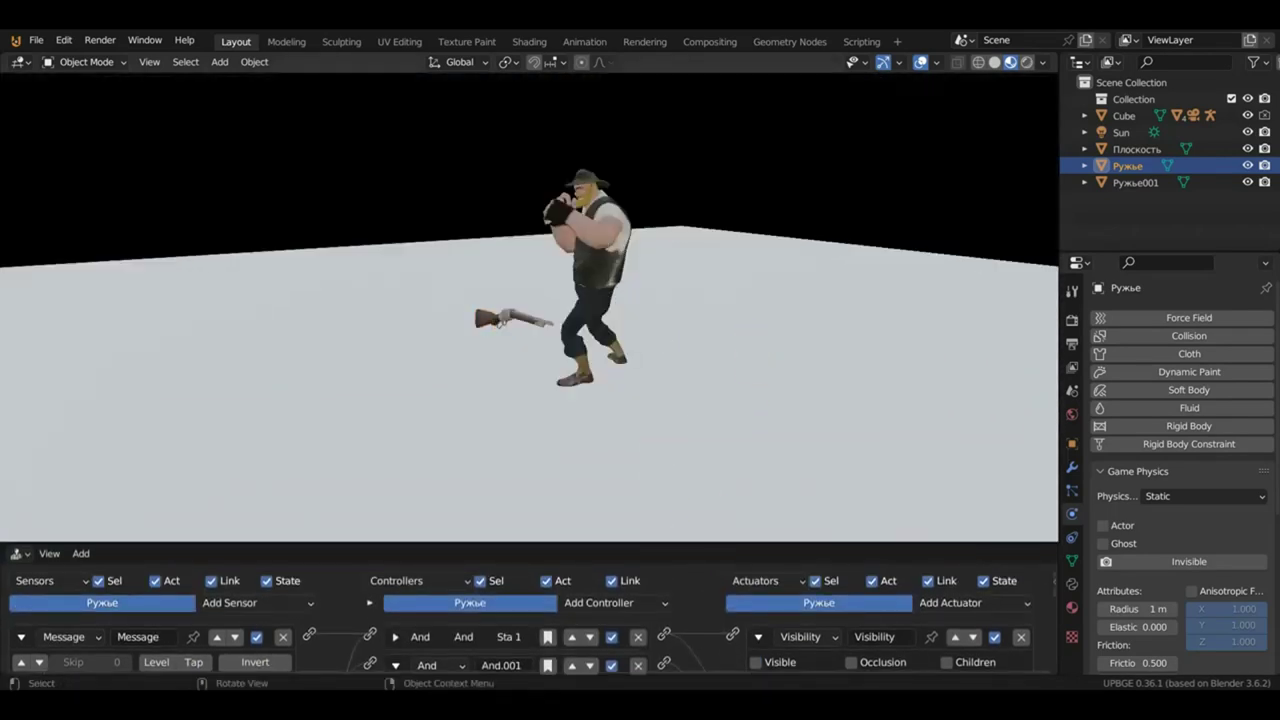
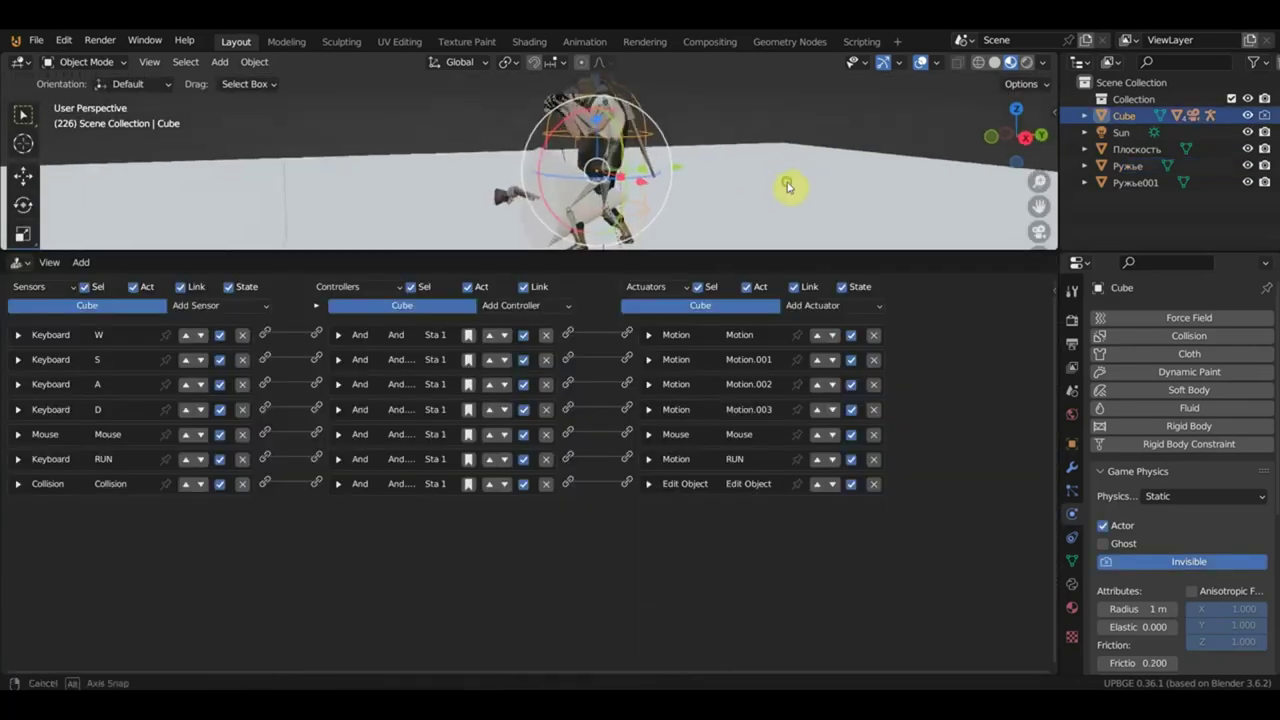
Test-run the game briefly to watch the character walk past the rifle, then stop it.
key(p)
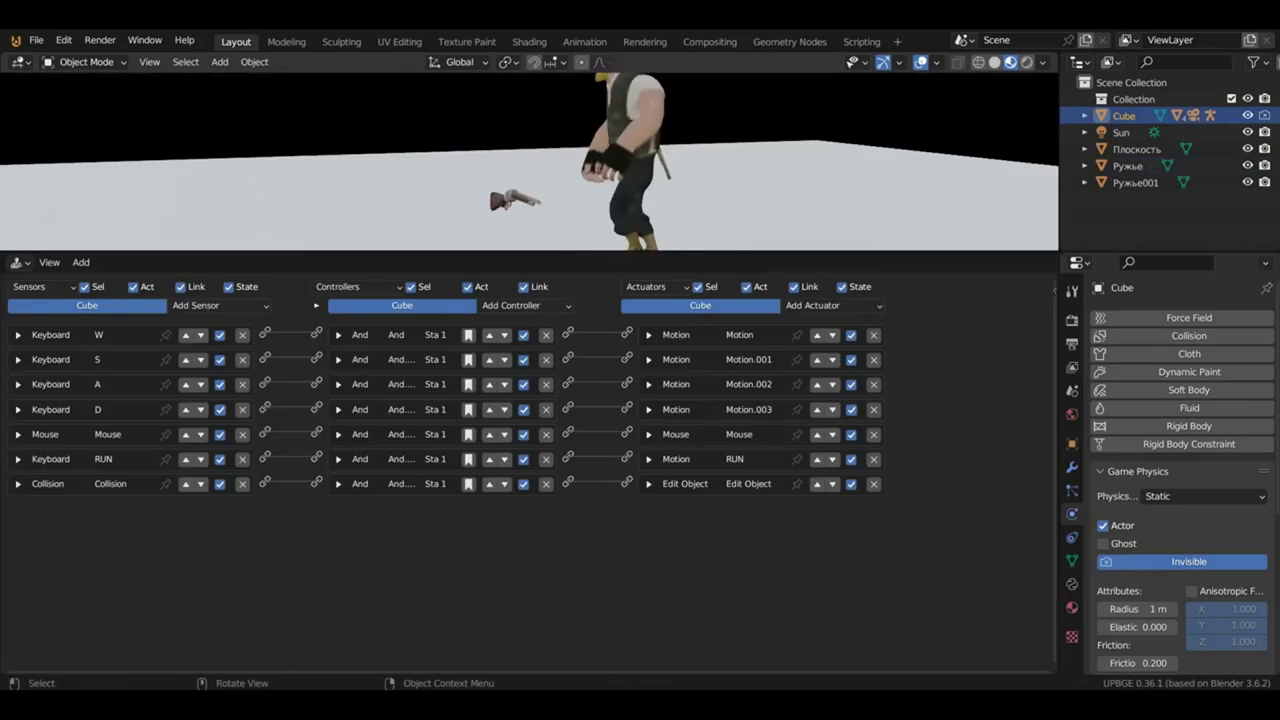
key(Escape)
middle_drag(490, 168, 287, 183)
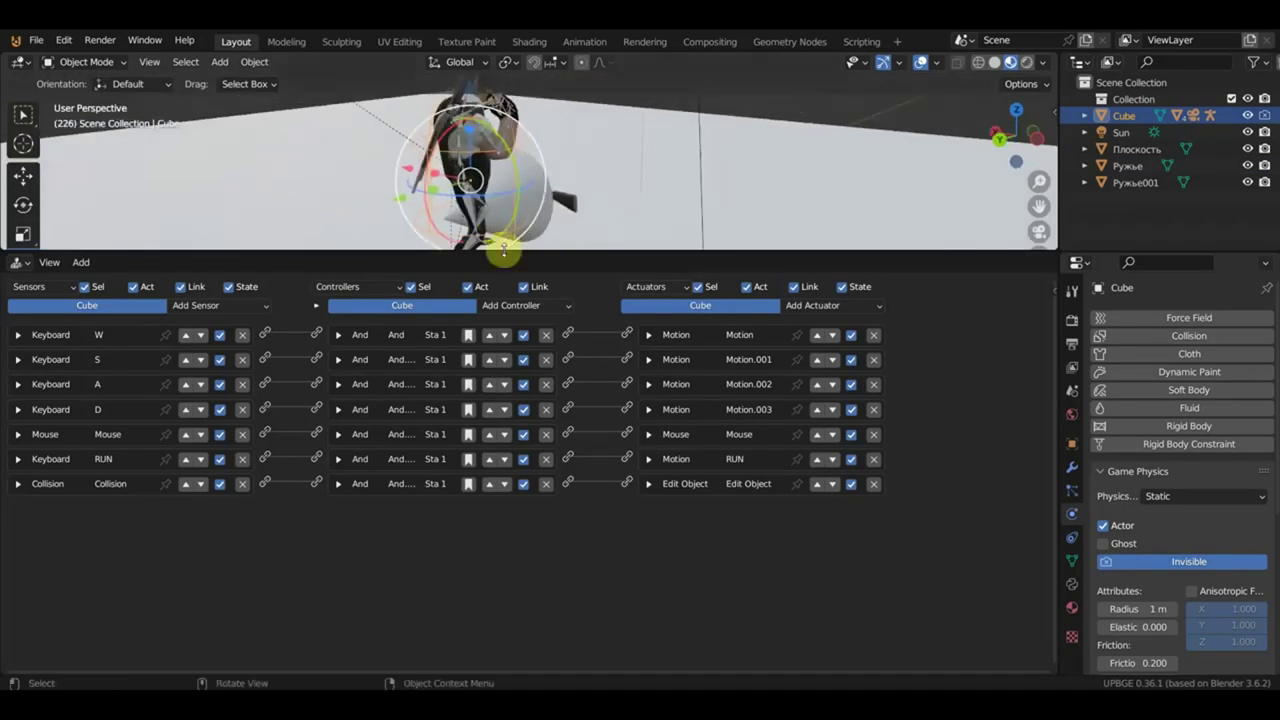
Give the 3D view more height, select Ружье001, and select the character's armature.
drag(541, 250, 537, 504)
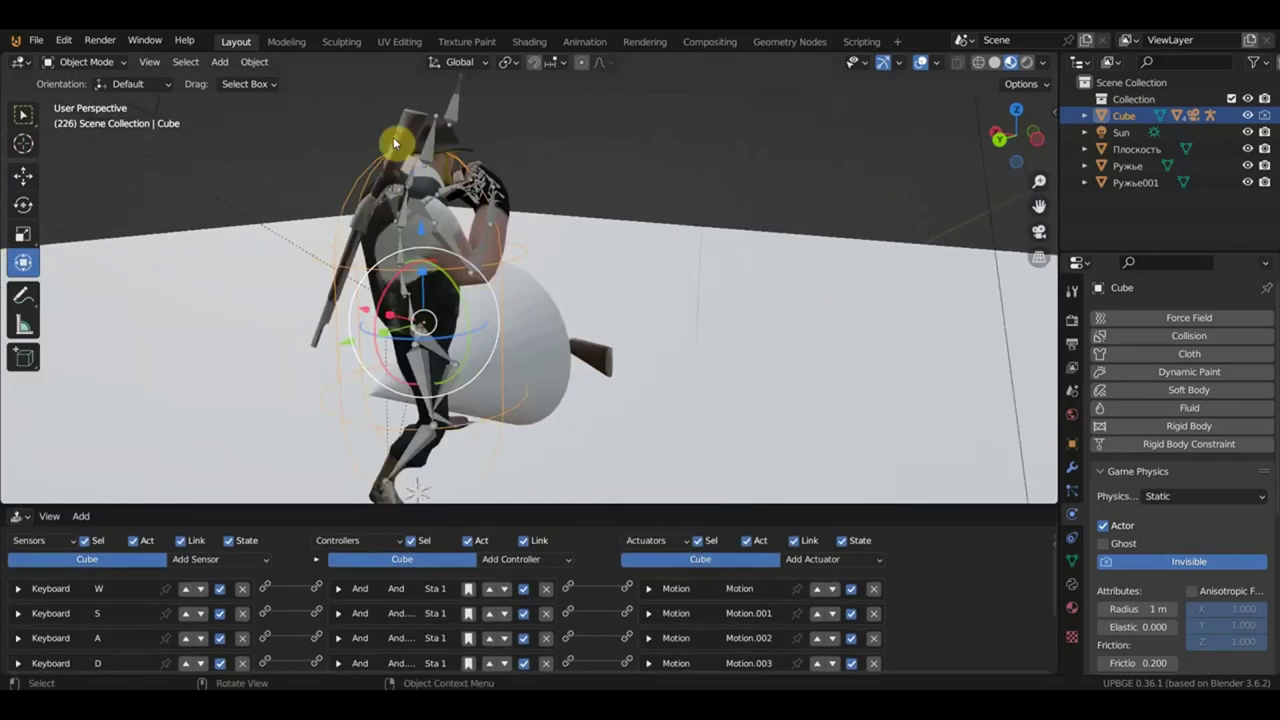
click(398, 145)
mouse_move(428, 143)
middle_down()
mouse_move(727, 145)
mouse_move(745, 213)
middle_up()
scroll(651, 172, up, 2)
scroll(648, 185, up, 2)
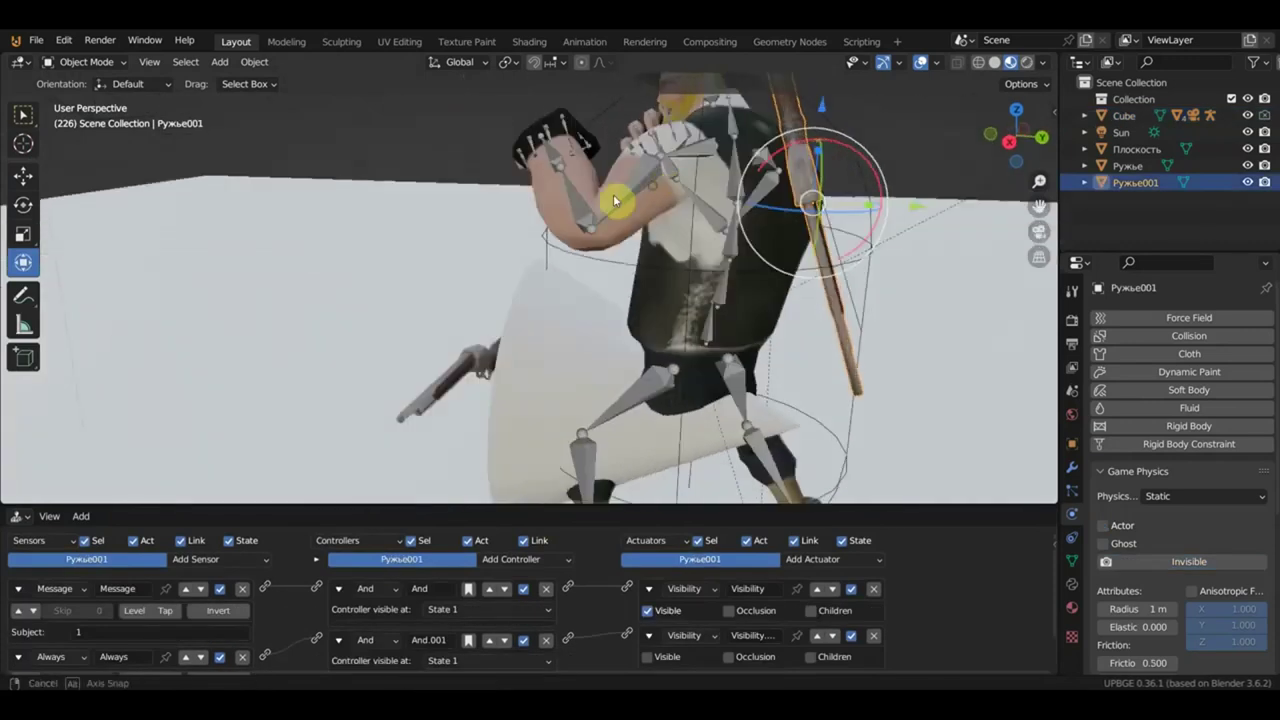
scroll(645, 197, up, 2)
click(727, 168)
Put the armature in Pose Mode and bone-parent Ружье001 to the Spine2 bone.
scroll(737, 145, down, 4)
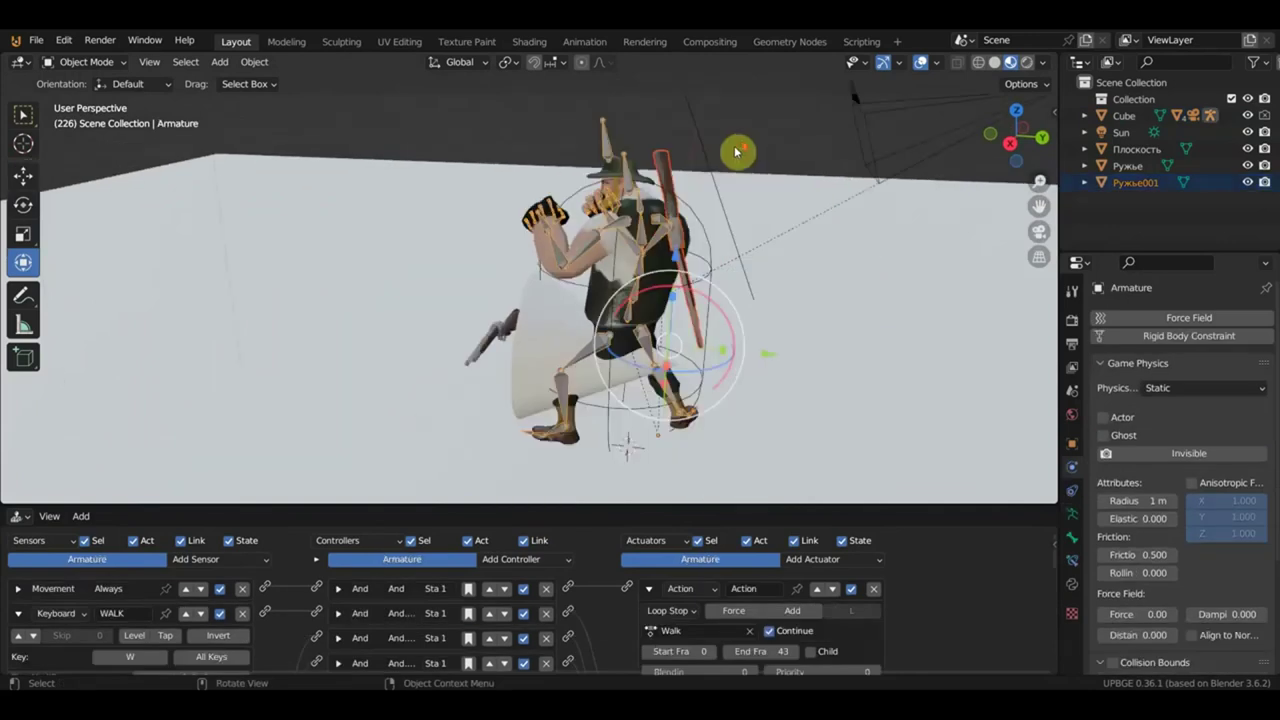
click(87, 64)
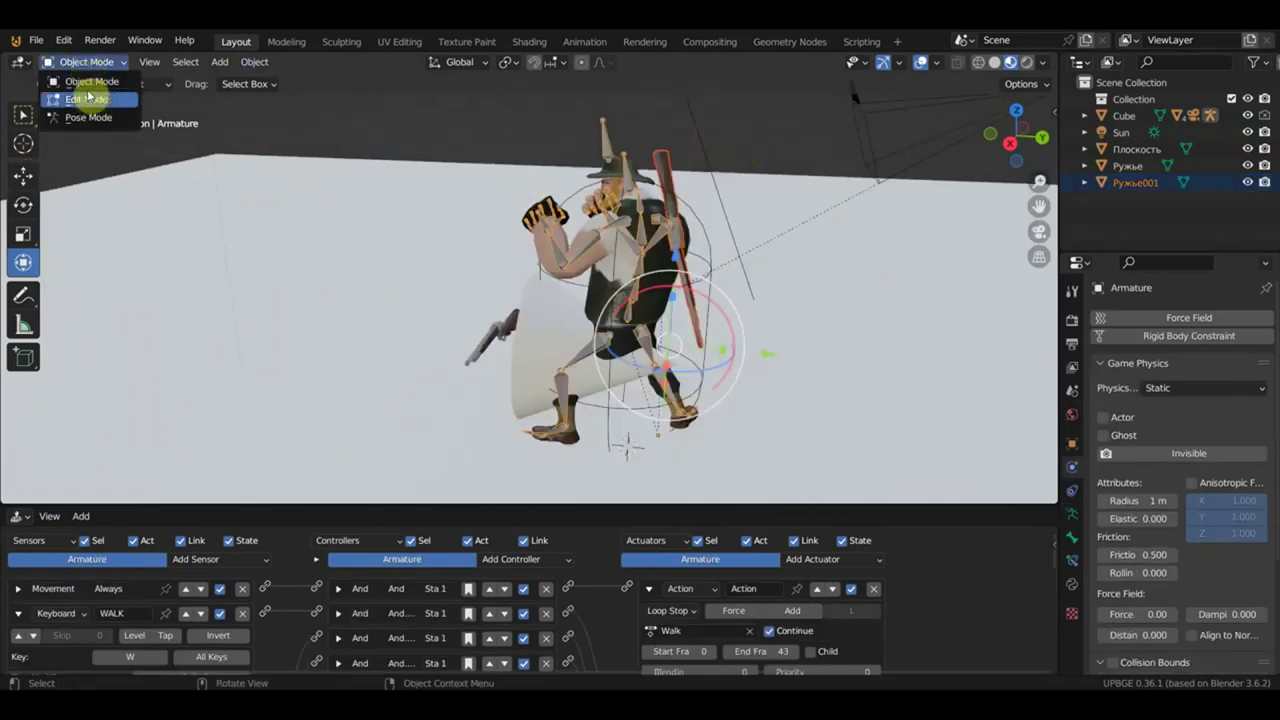
click(85, 114)
mouse_move(670, 218)
middle_down()
mouse_move(680, 214)
mouse_move(534, 251)
mouse_move(609, 240)
mouse_move(573, 248)
mouse_move(323, 209)
mouse_move(584, 219)
middle_up()
key(ctrl+p)
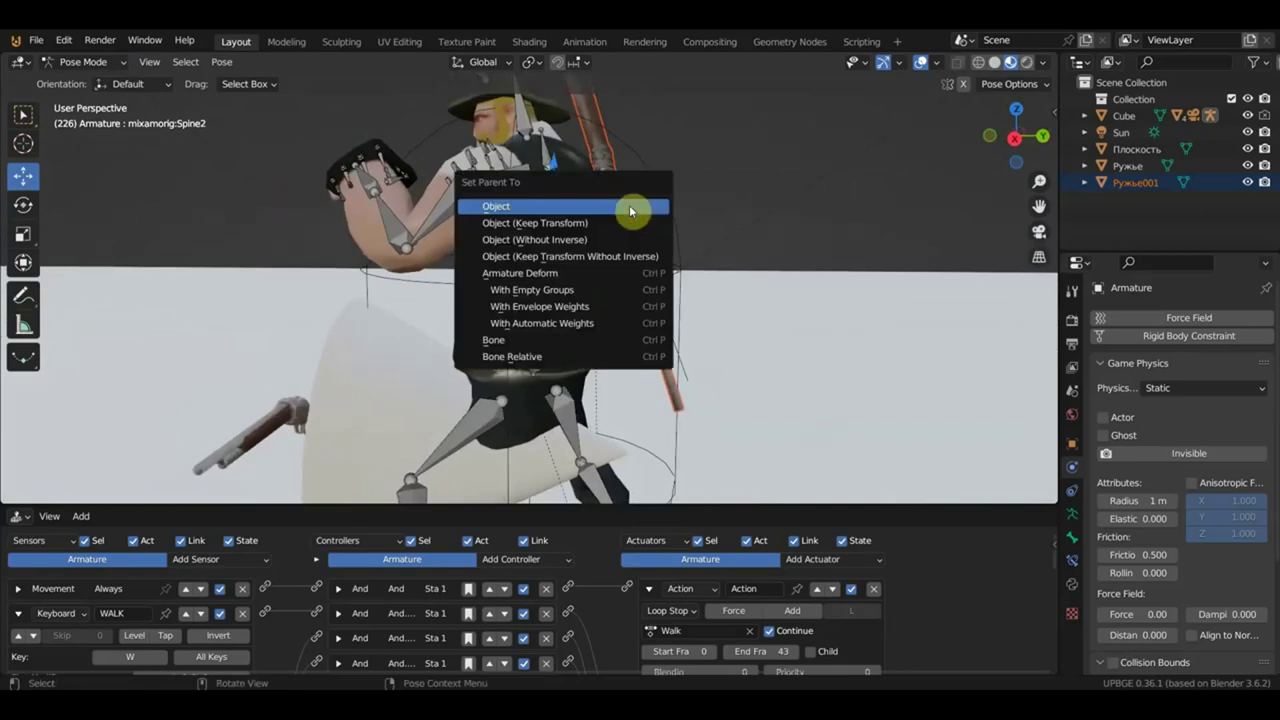
click(543, 341)
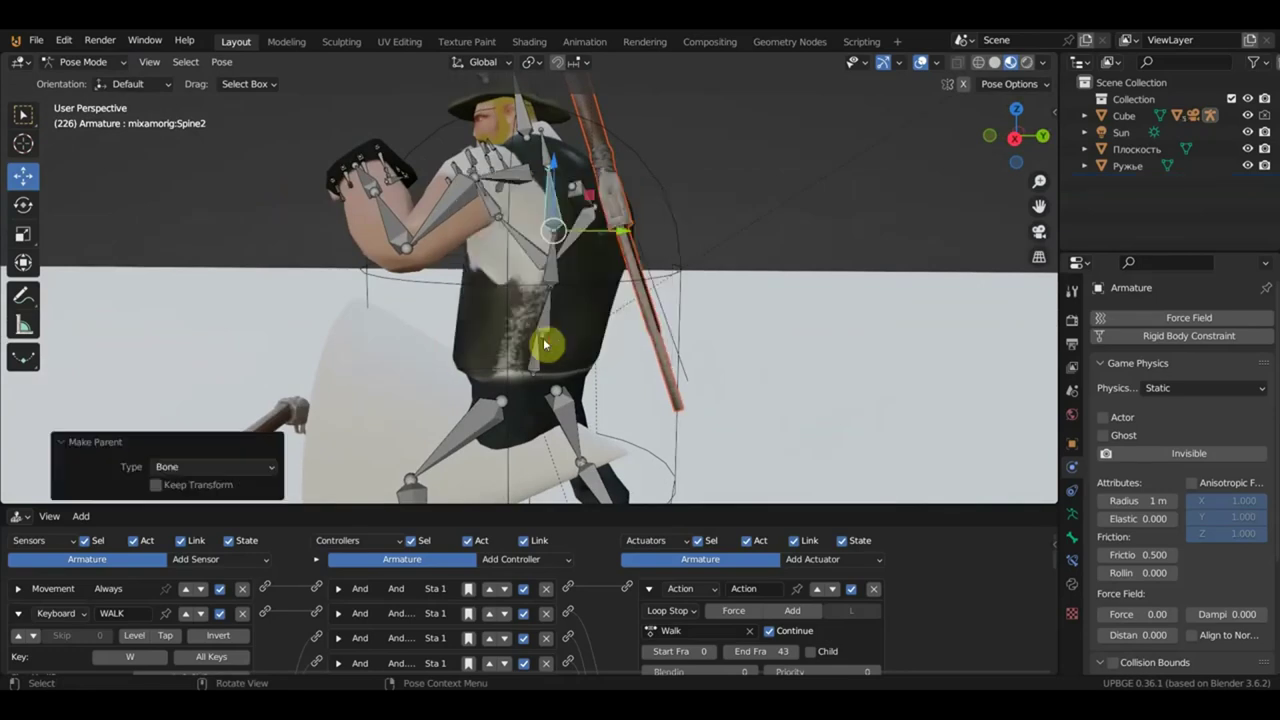
Return the armature to Object Mode and orbit back out around the character.
click(90, 61)
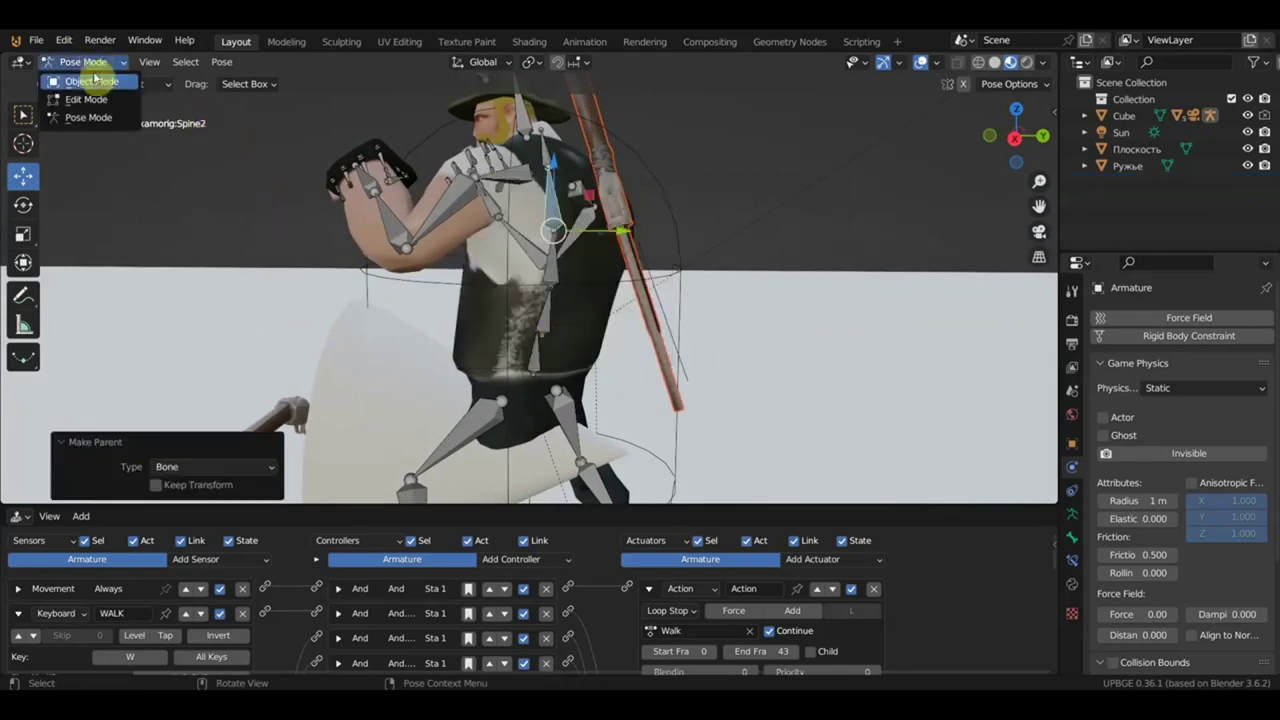
click(92, 81)
scroll(600, 200, down, 3)
middle_drag(649, 220, 700, 243)
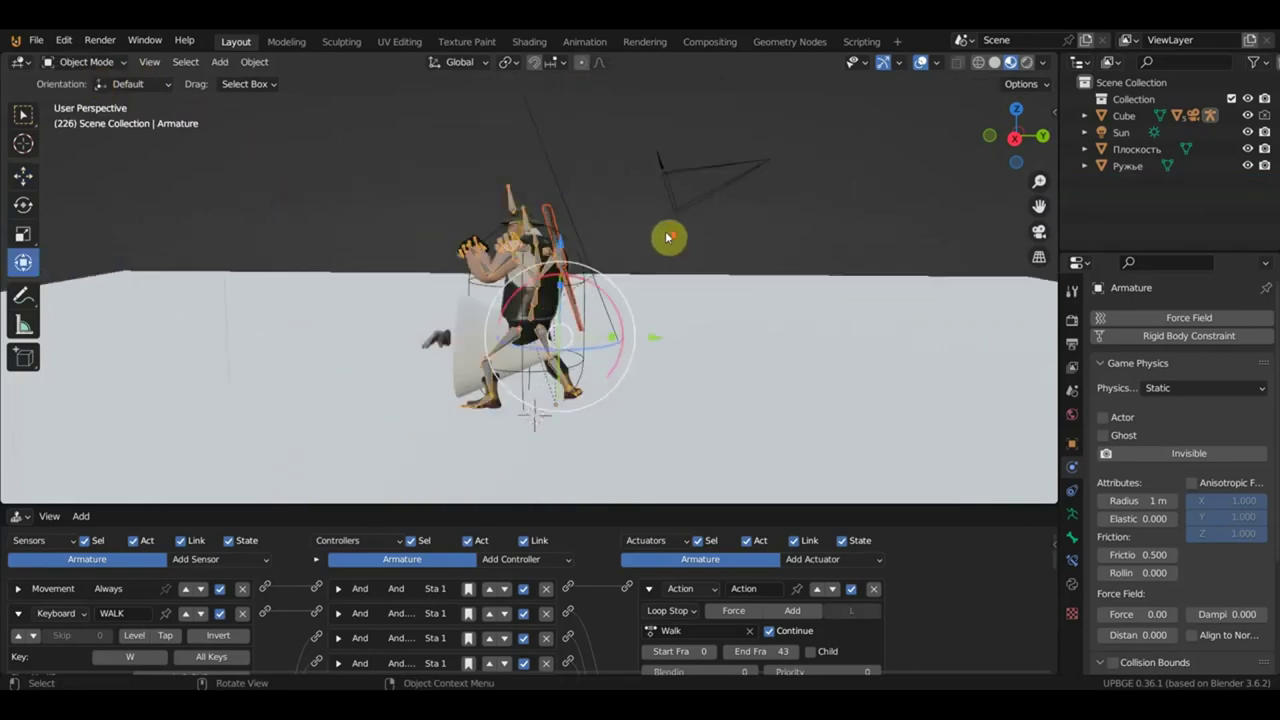
Play the game, walk the character around with W to check the rifle on his back, then exit.
key(p)
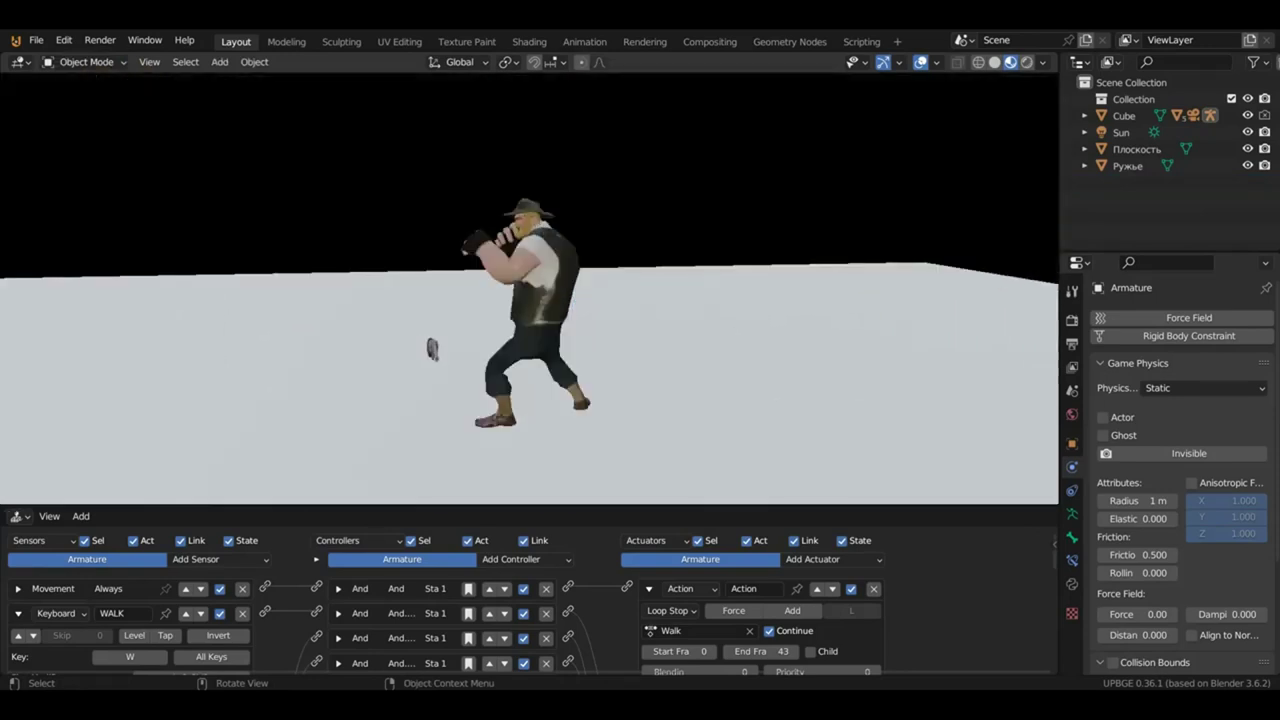
key(w)
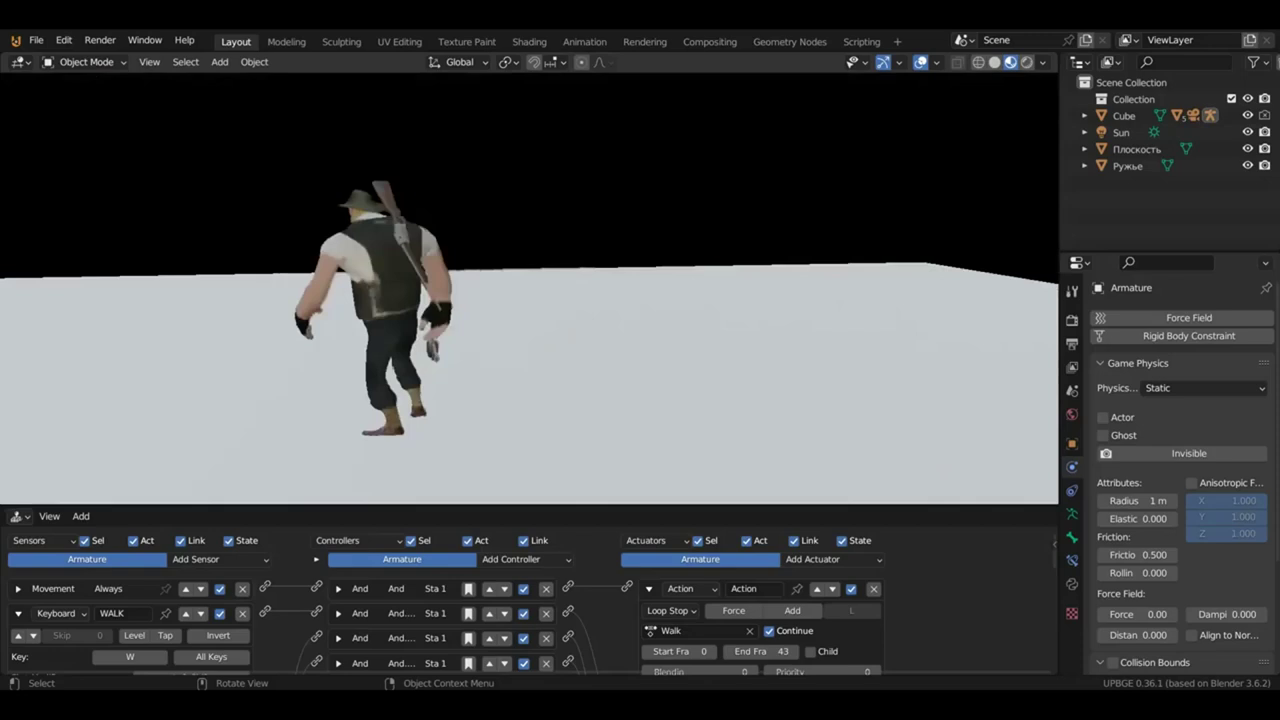
key(w)
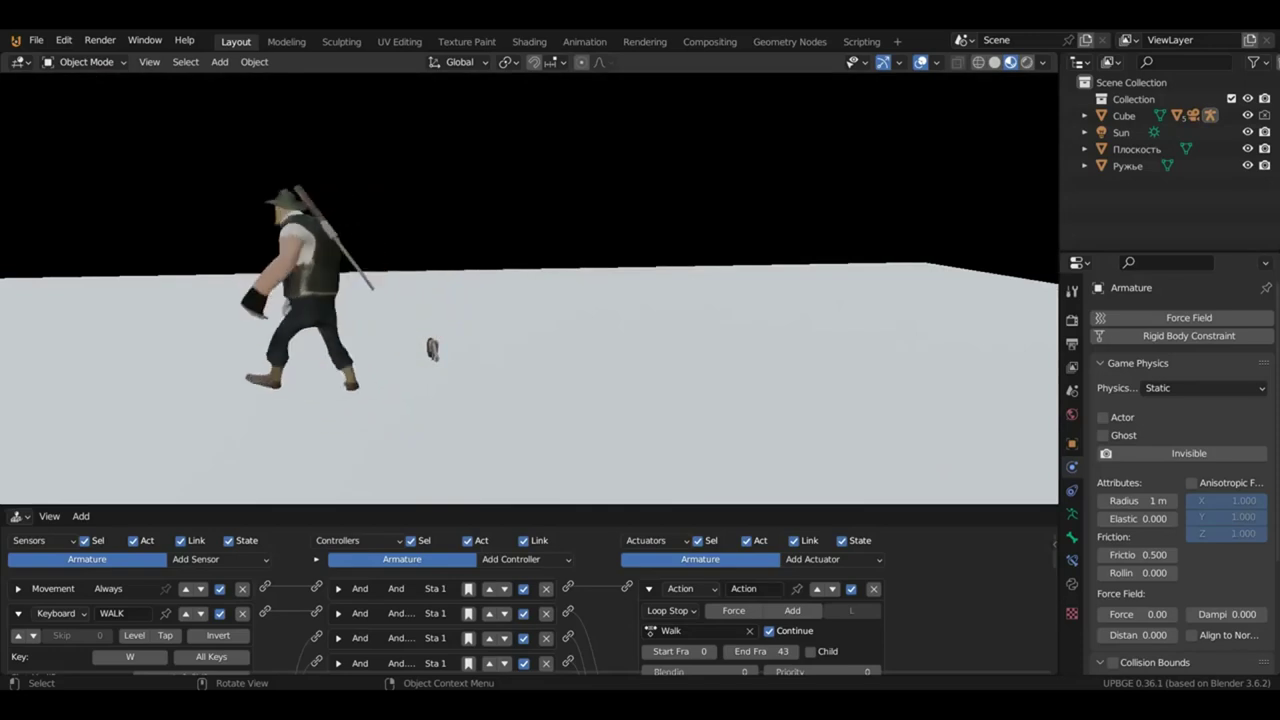
key(w)
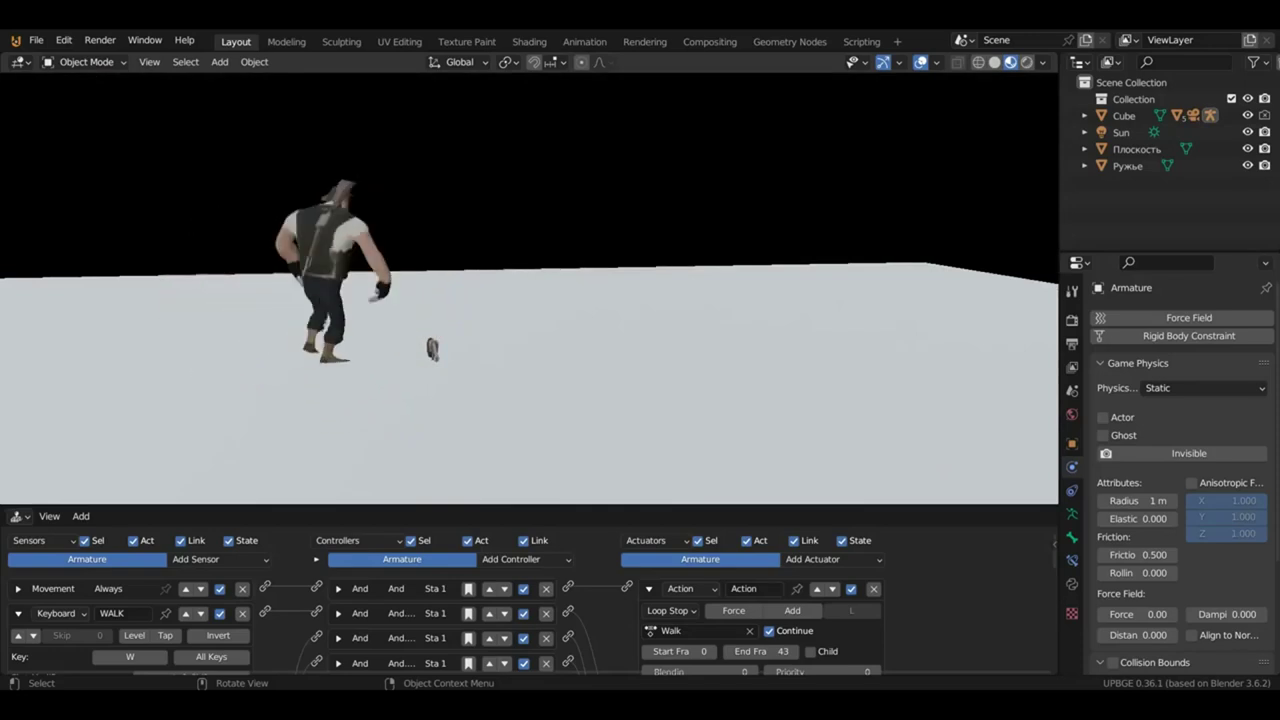
key(w)
key(Escape)
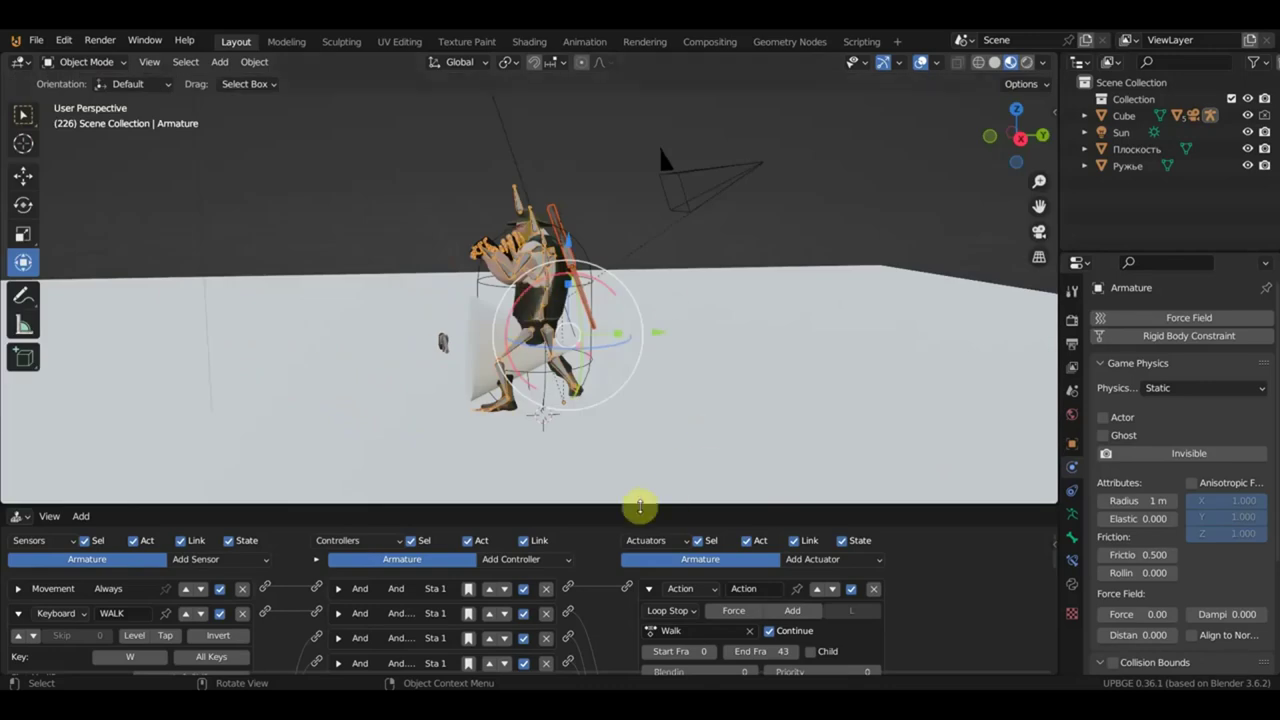
Enlarge the logic editor and link Ружье001's And.001 controller to its Visibility.001 actuator.
drag(640, 507, 702, 255)
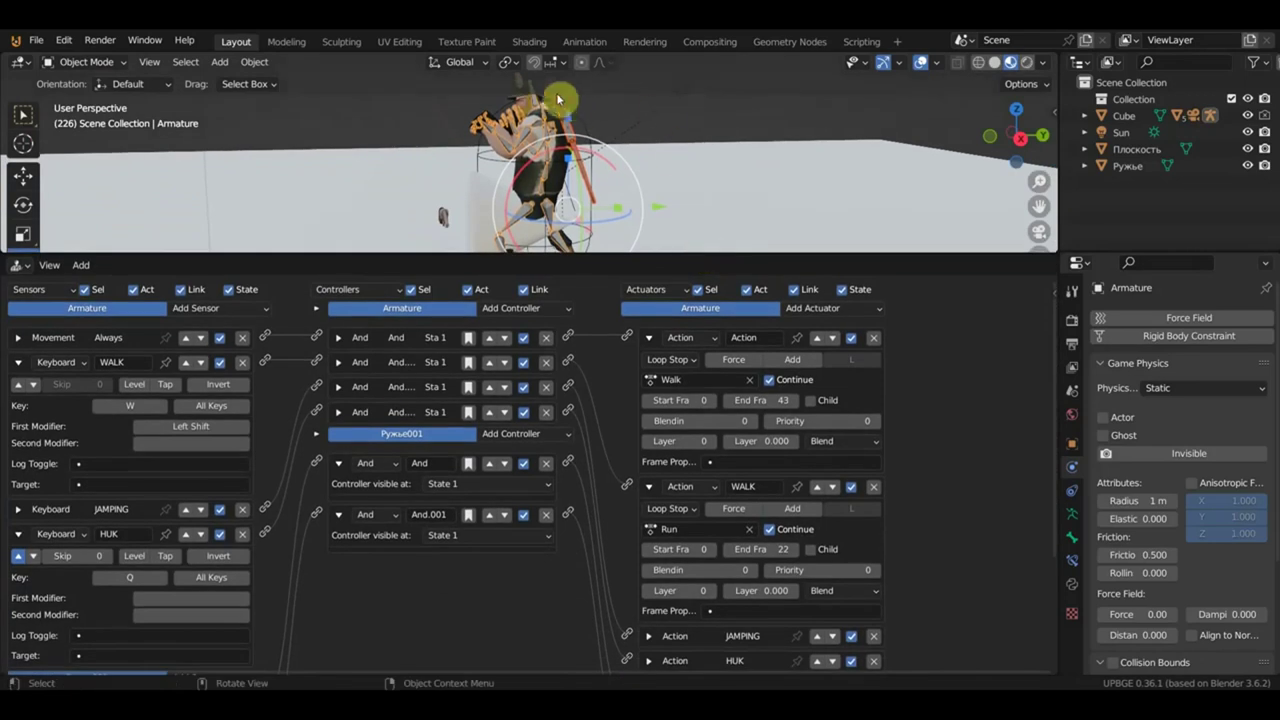
click(565, 110)
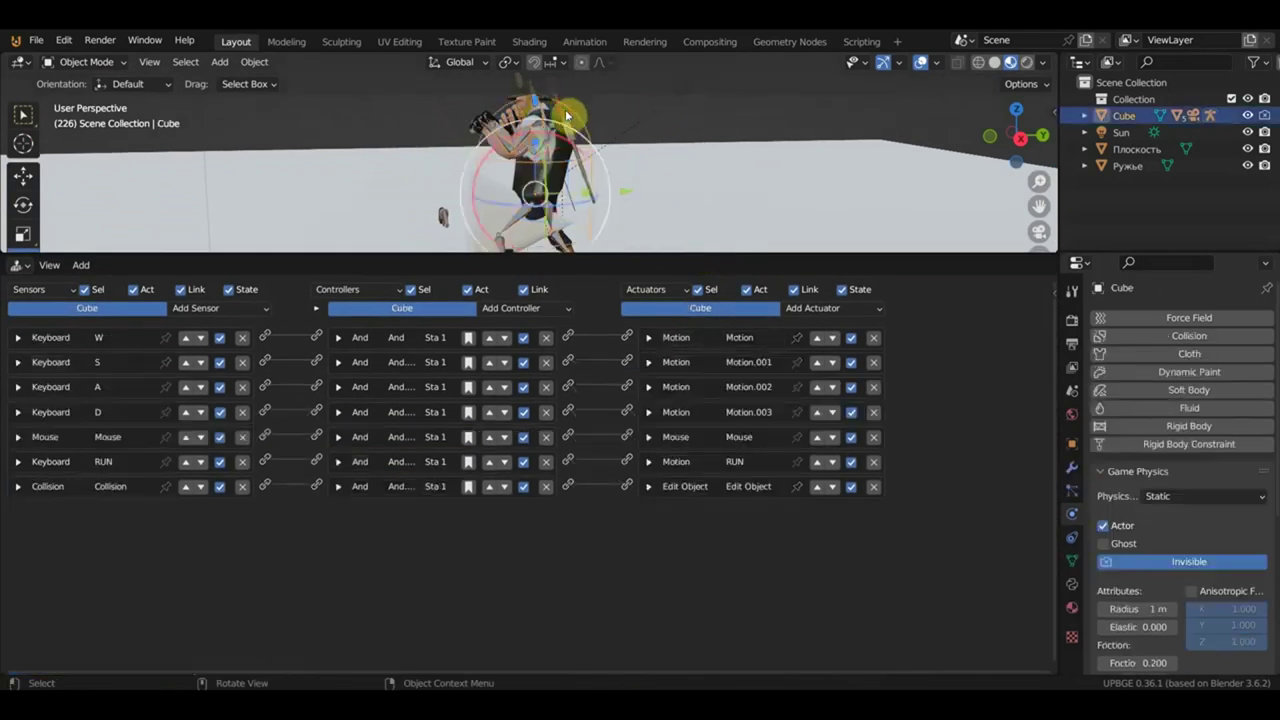
click(565, 115)
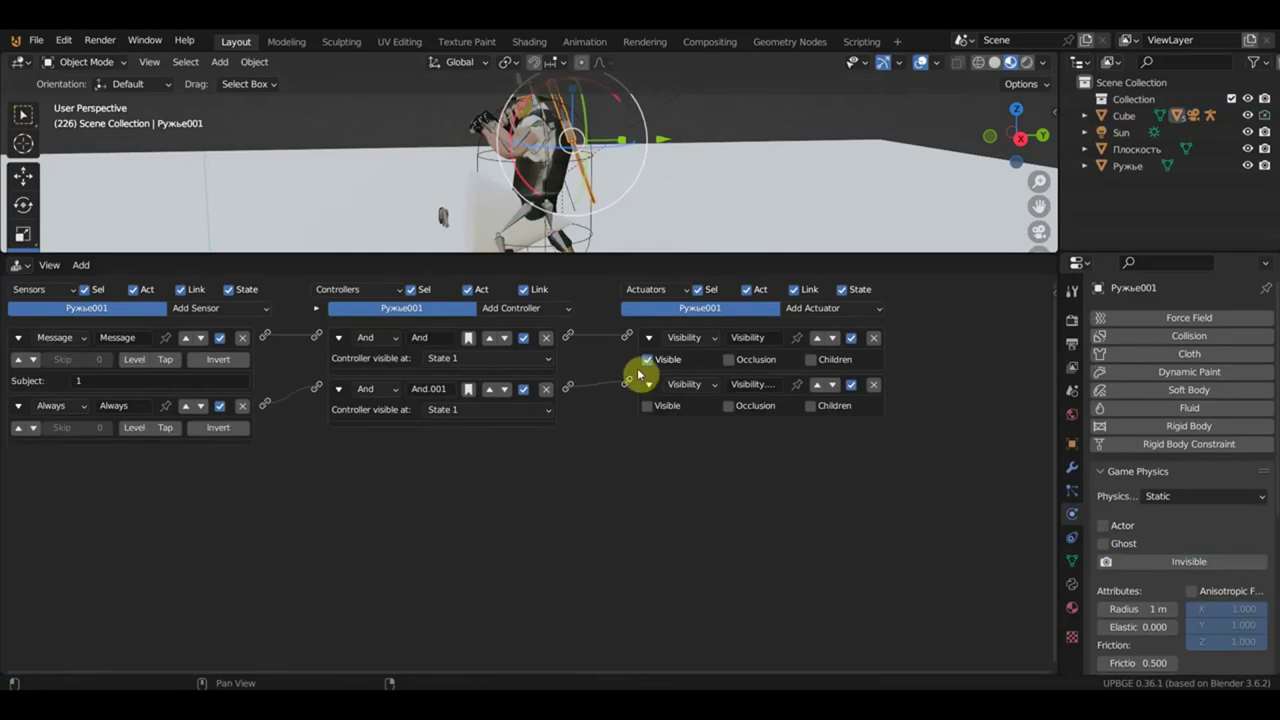
drag(568, 386, 628, 384)
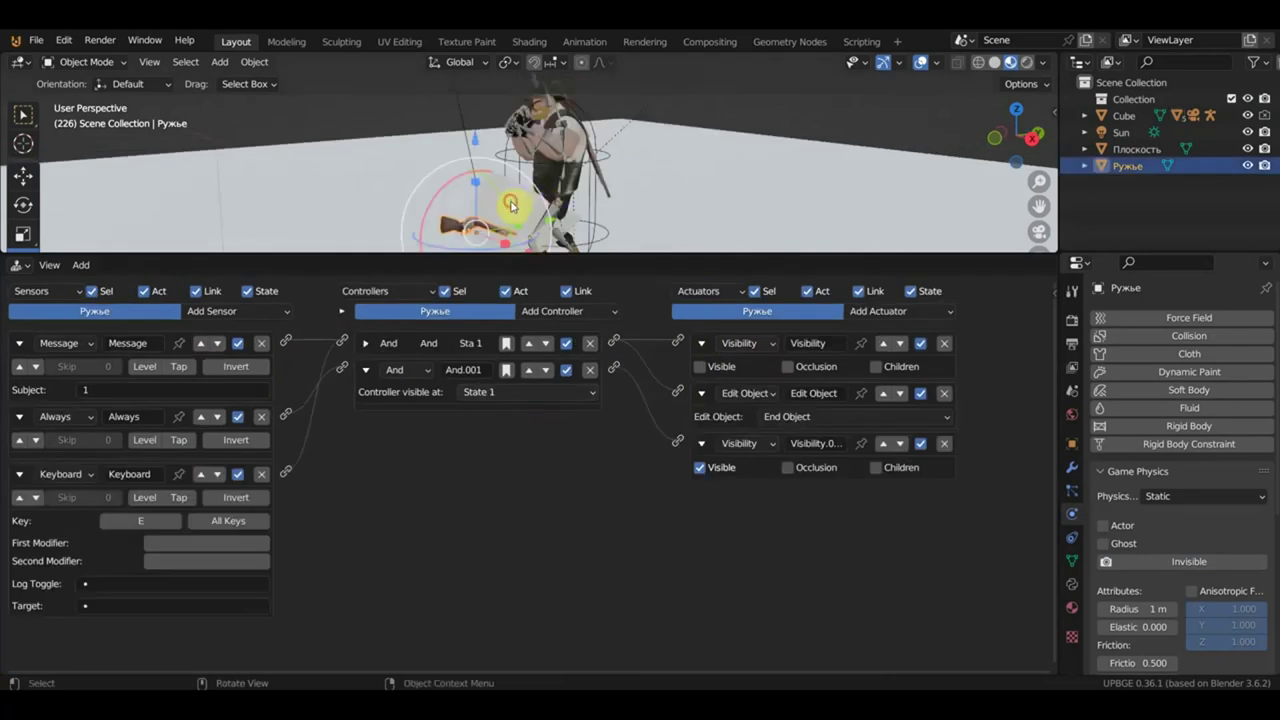
Check the Cone's second Message actuator, then delete the ground rifle Ружье's E-key Keyboard sensor.
click(510, 205)
click(700, 372)
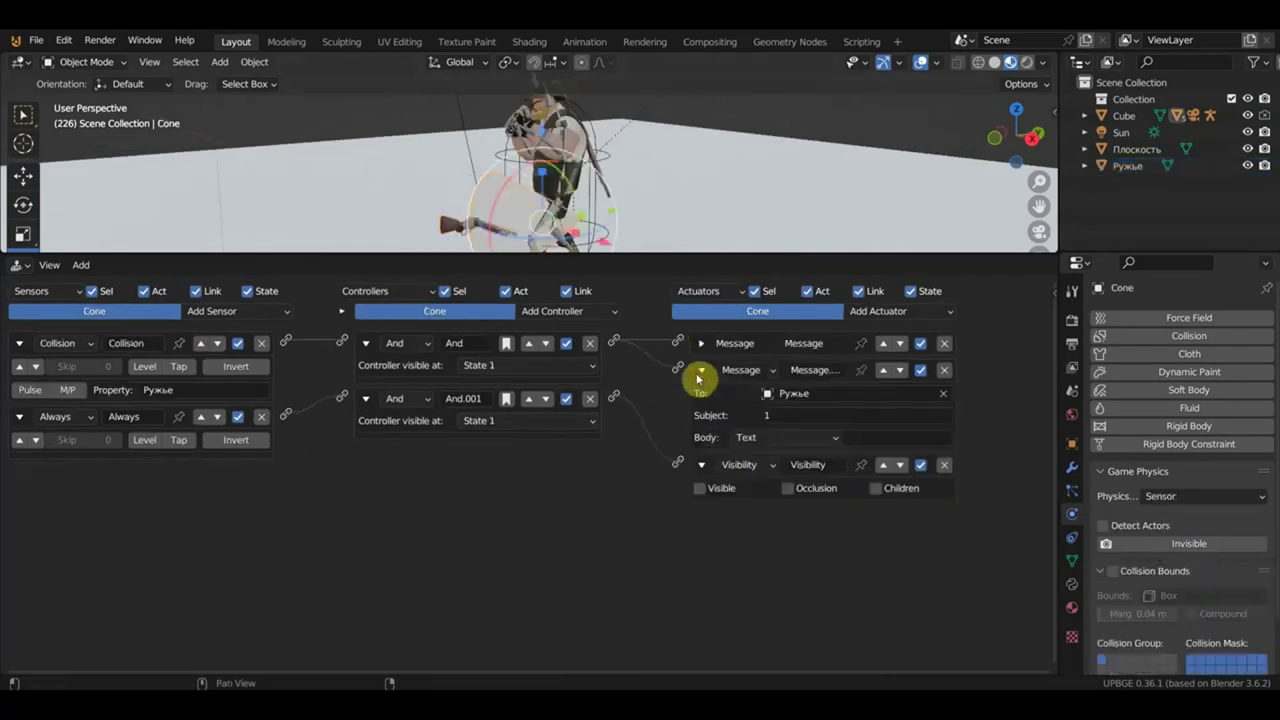
click(702, 371)
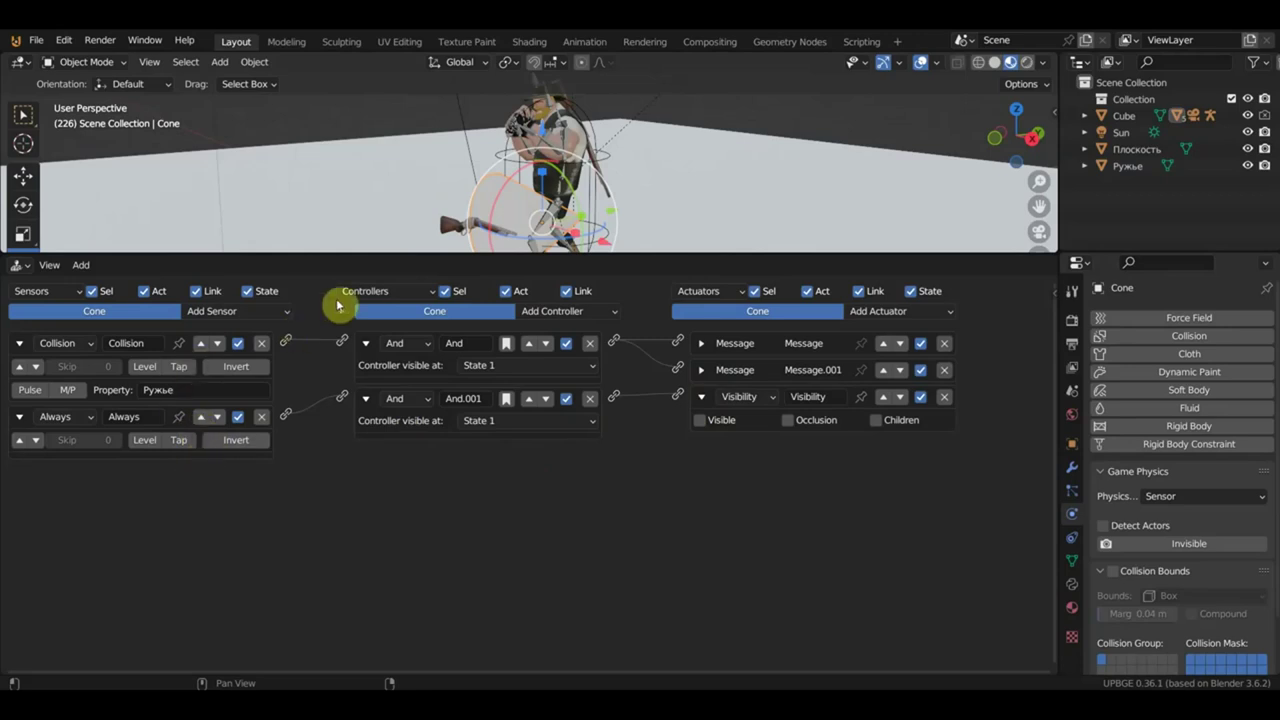
click(612, 158)
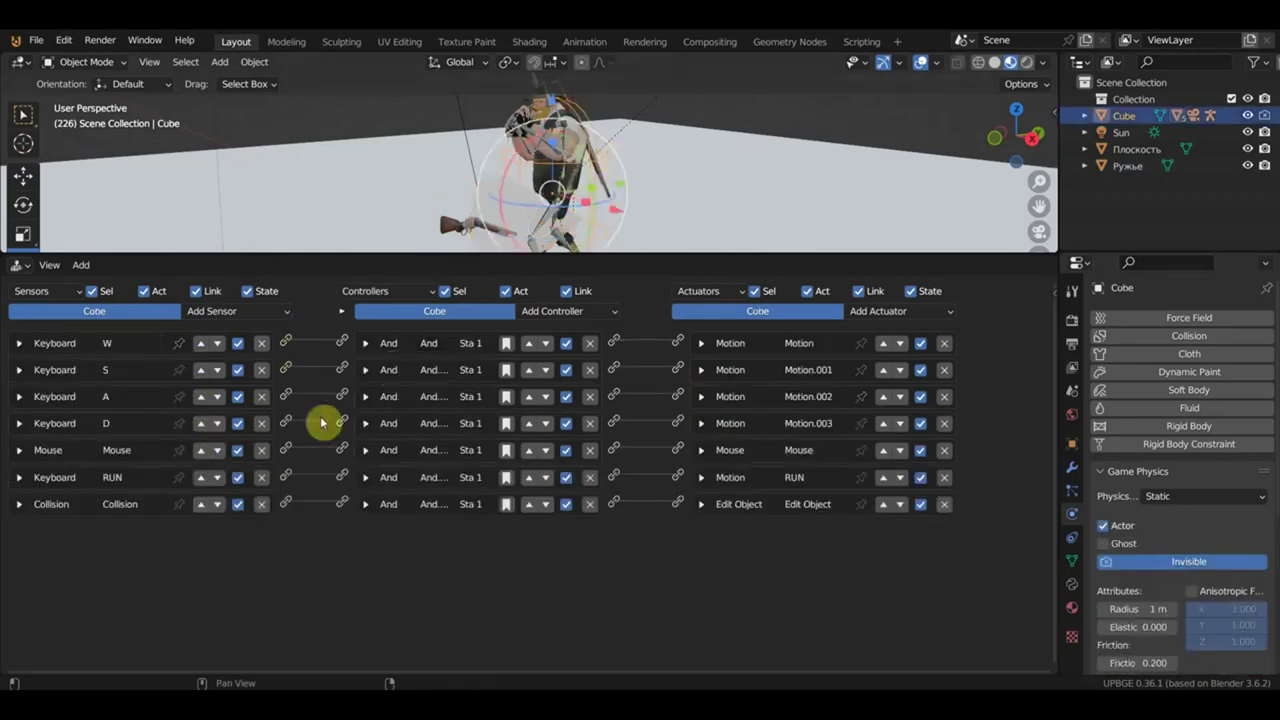
click(470, 224)
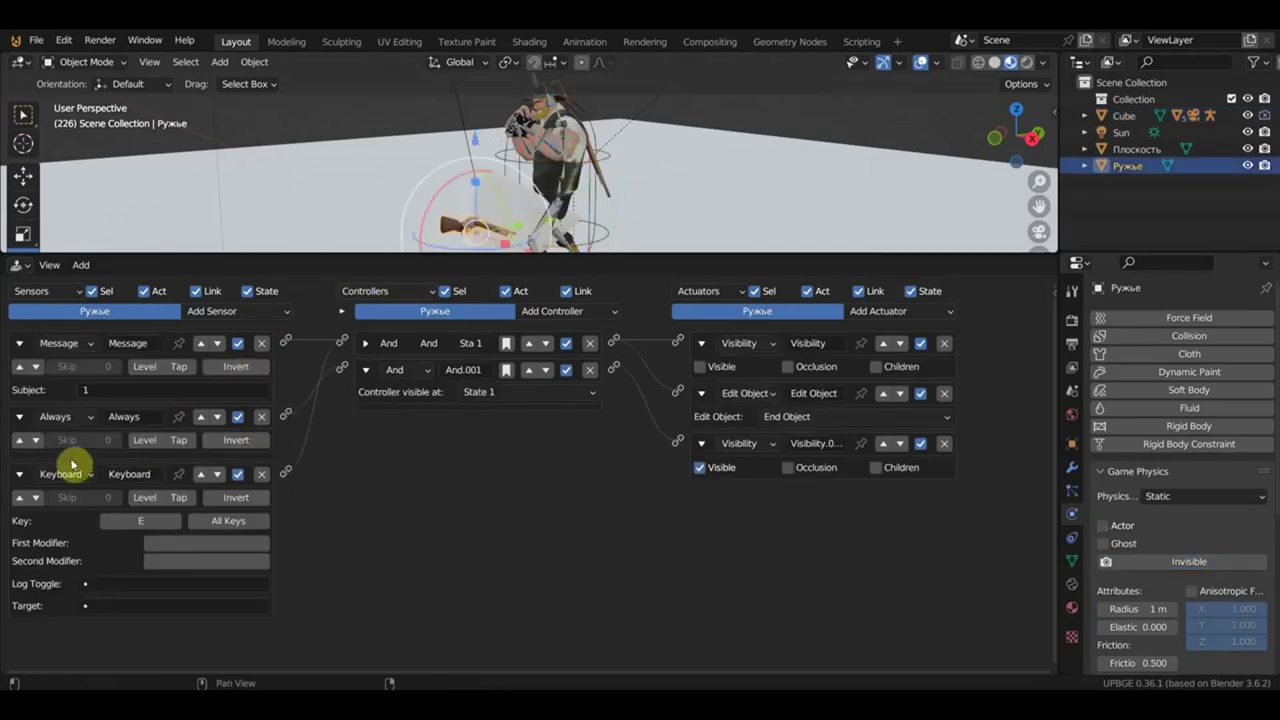
click(260, 476)
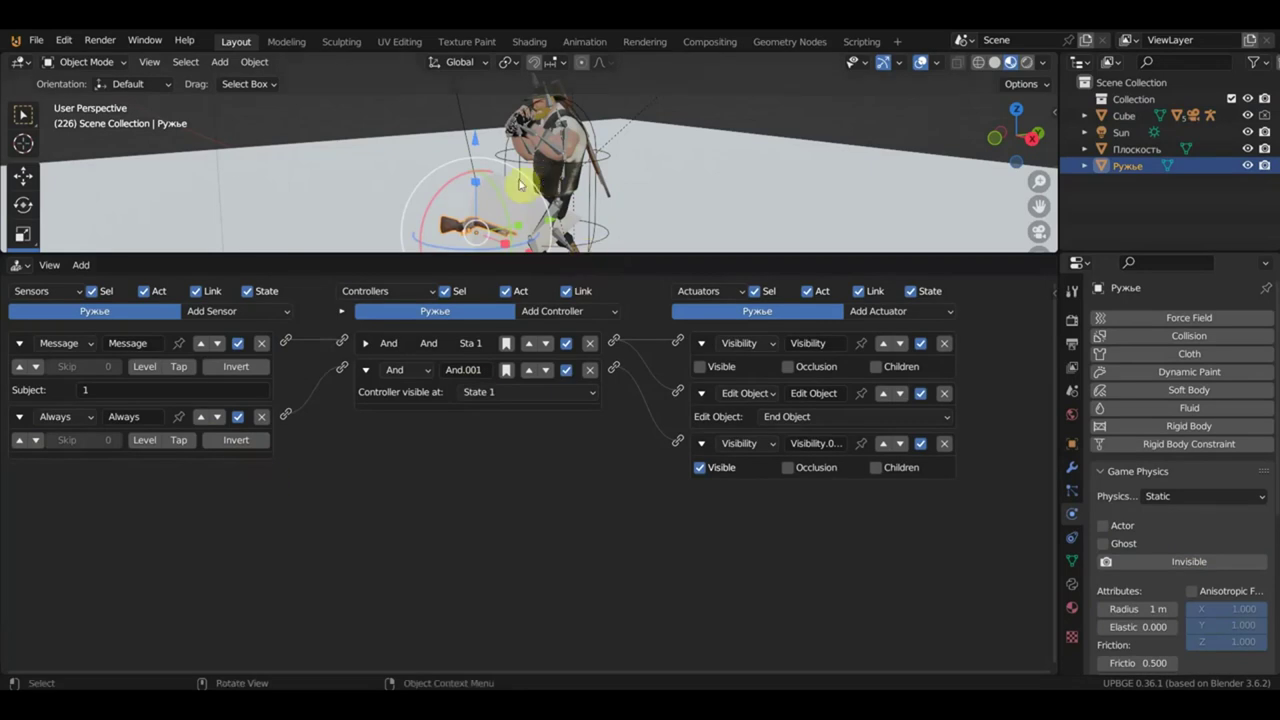
click(512, 203)
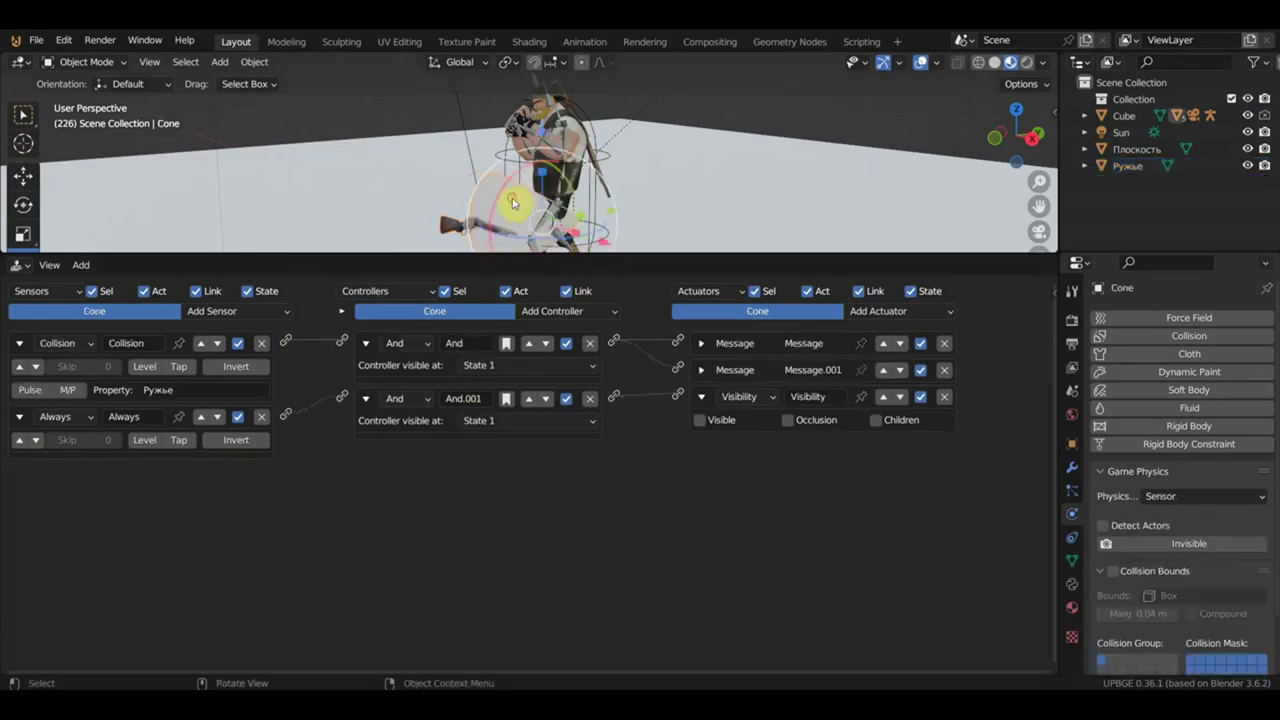
Add a Keyboard sensor to the Cone and connect it to the And controller.
click(247, 311)
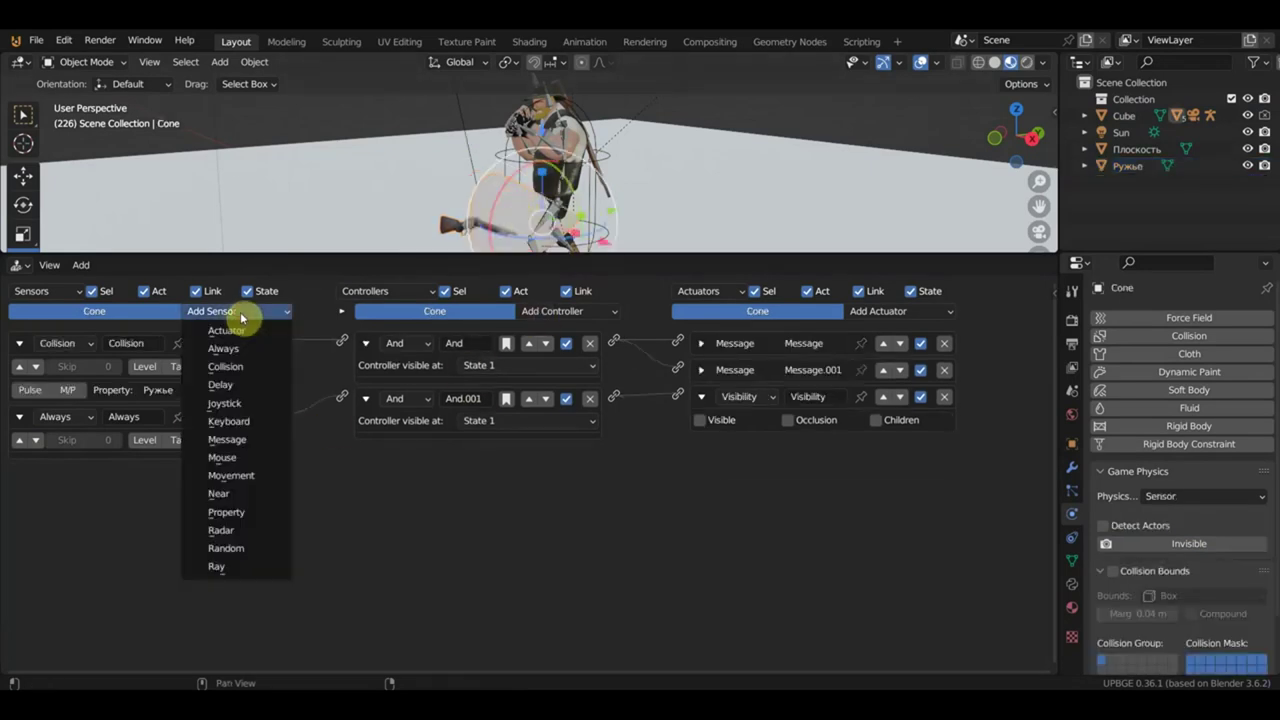
click(250, 418)
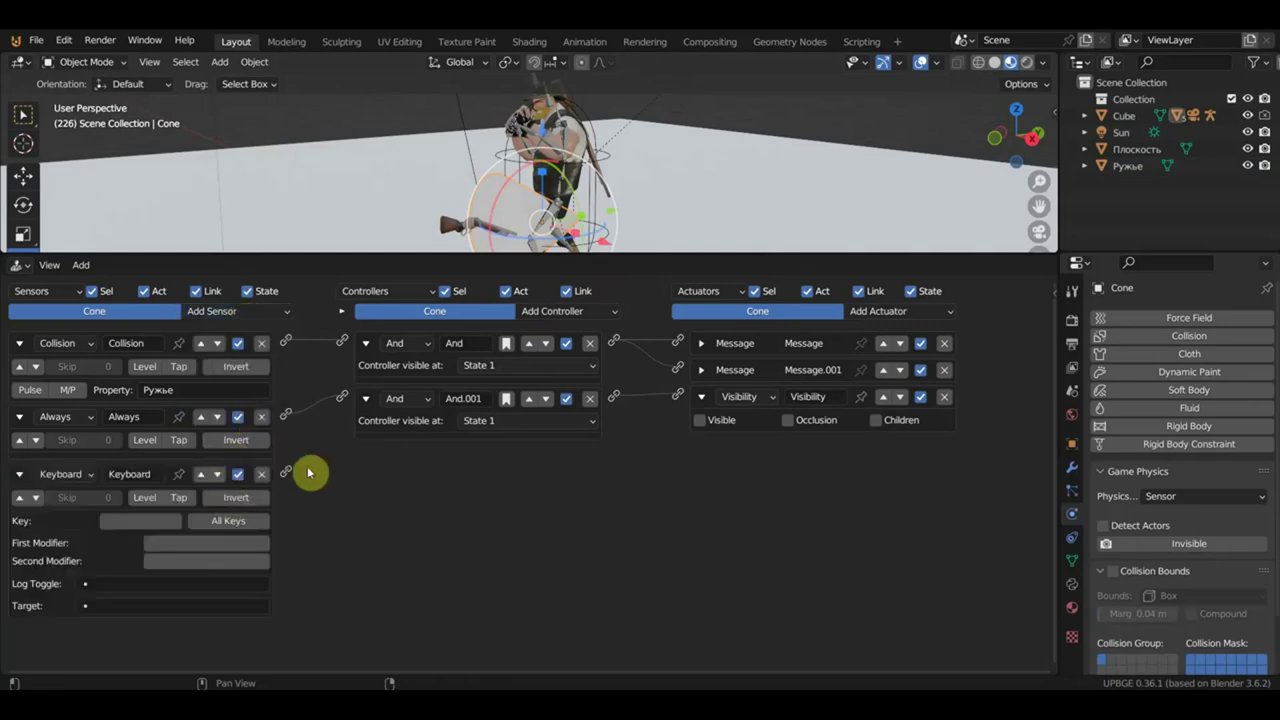
drag(287, 473, 352, 352)
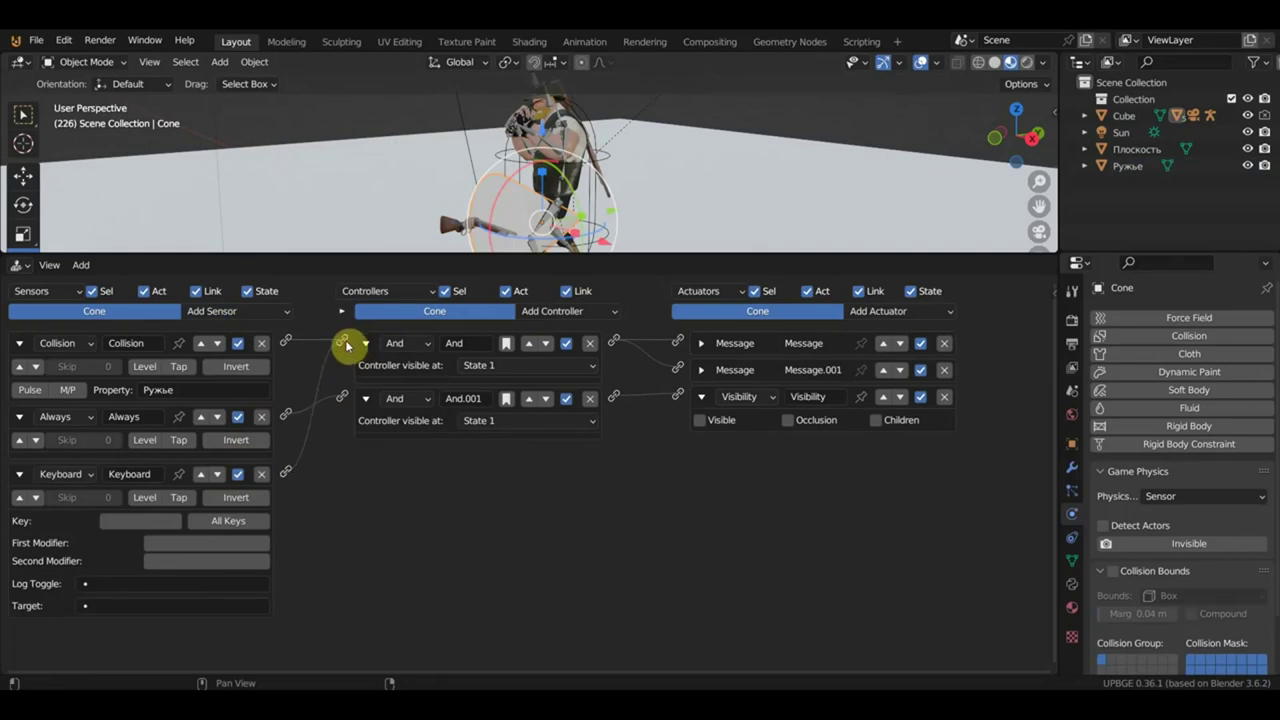
Review both Message actuators, start assigning the Keyboard sensor's key, and enlarge the 3D view.
click(700, 344)
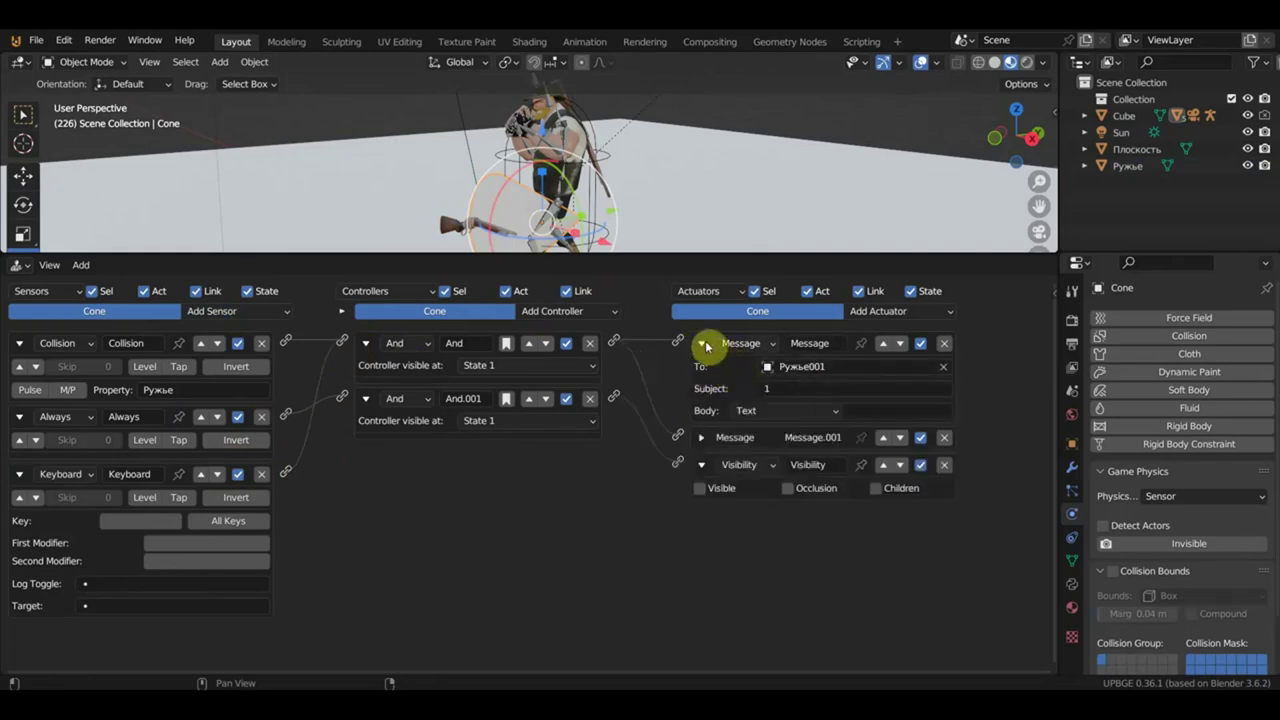
click(704, 344)
click(702, 371)
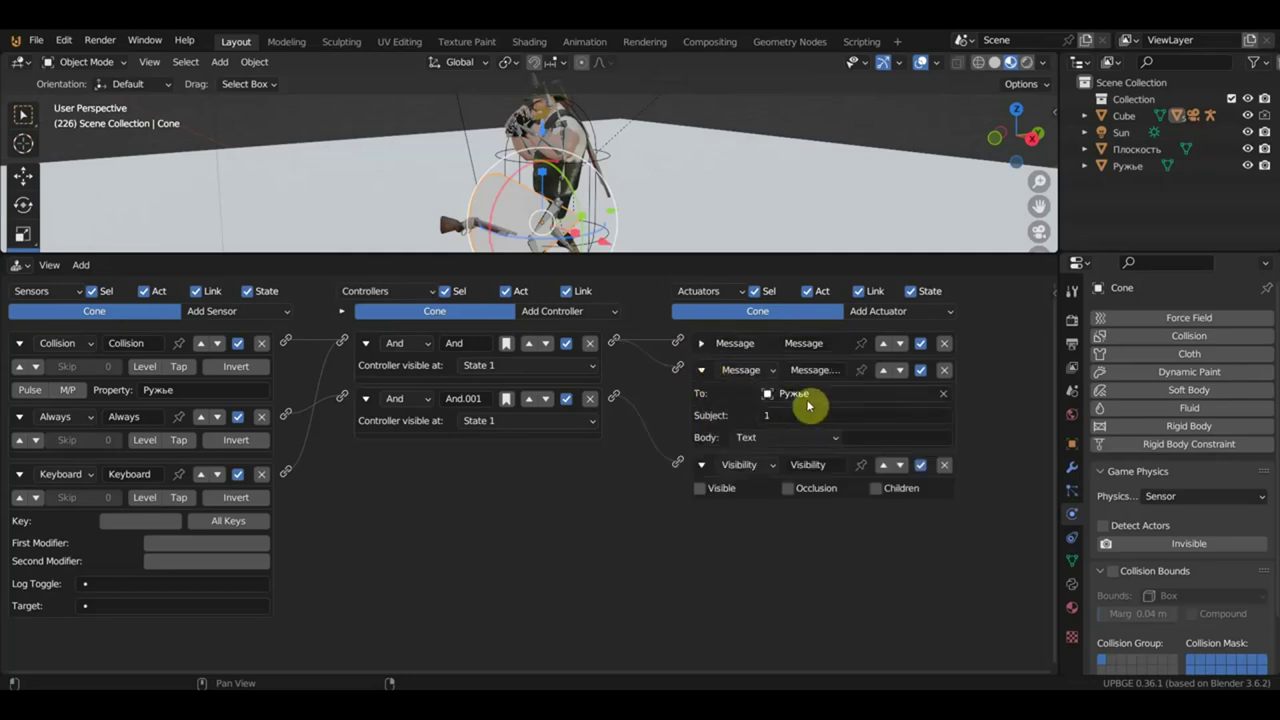
click(700, 370)
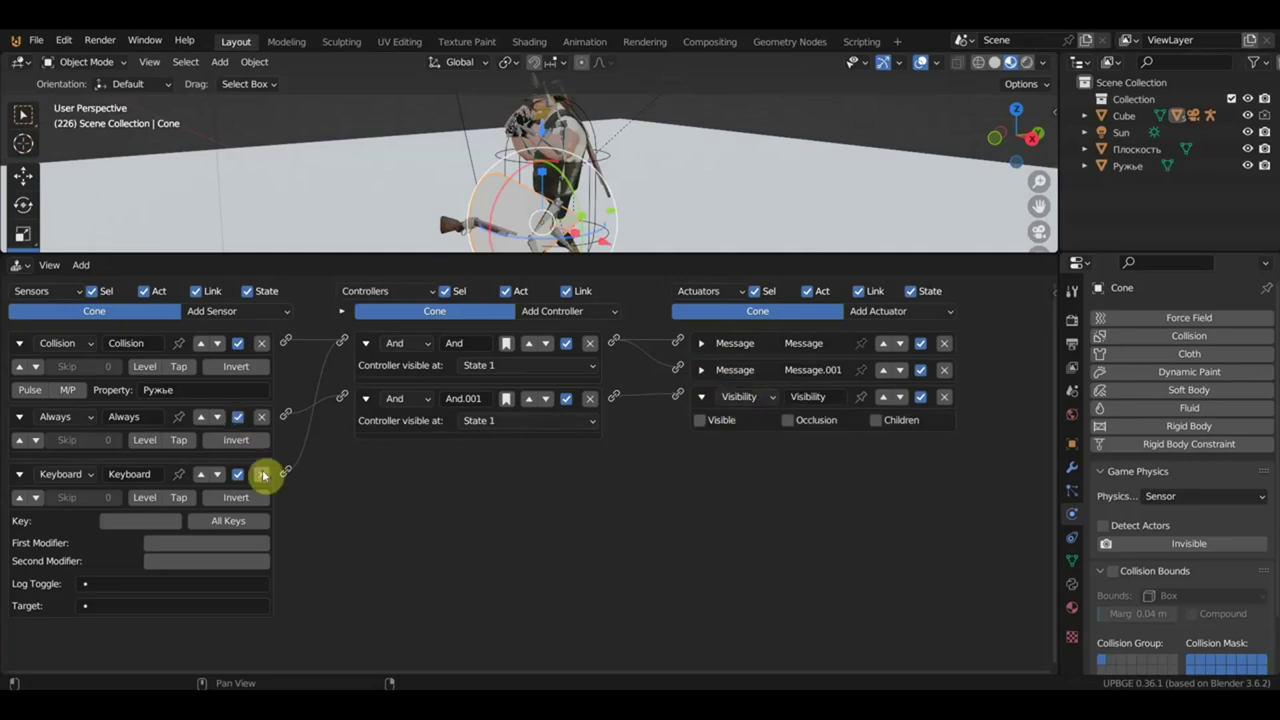
click(152, 523)
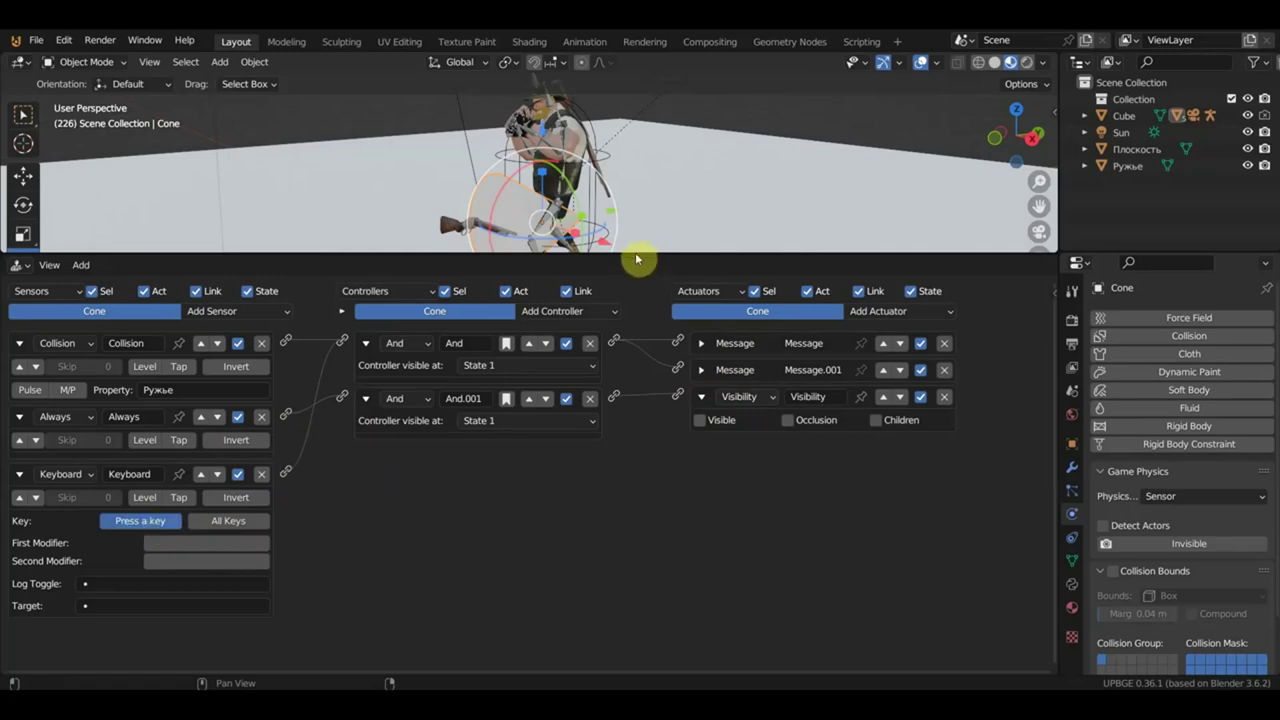
drag(634, 255, 624, 413)
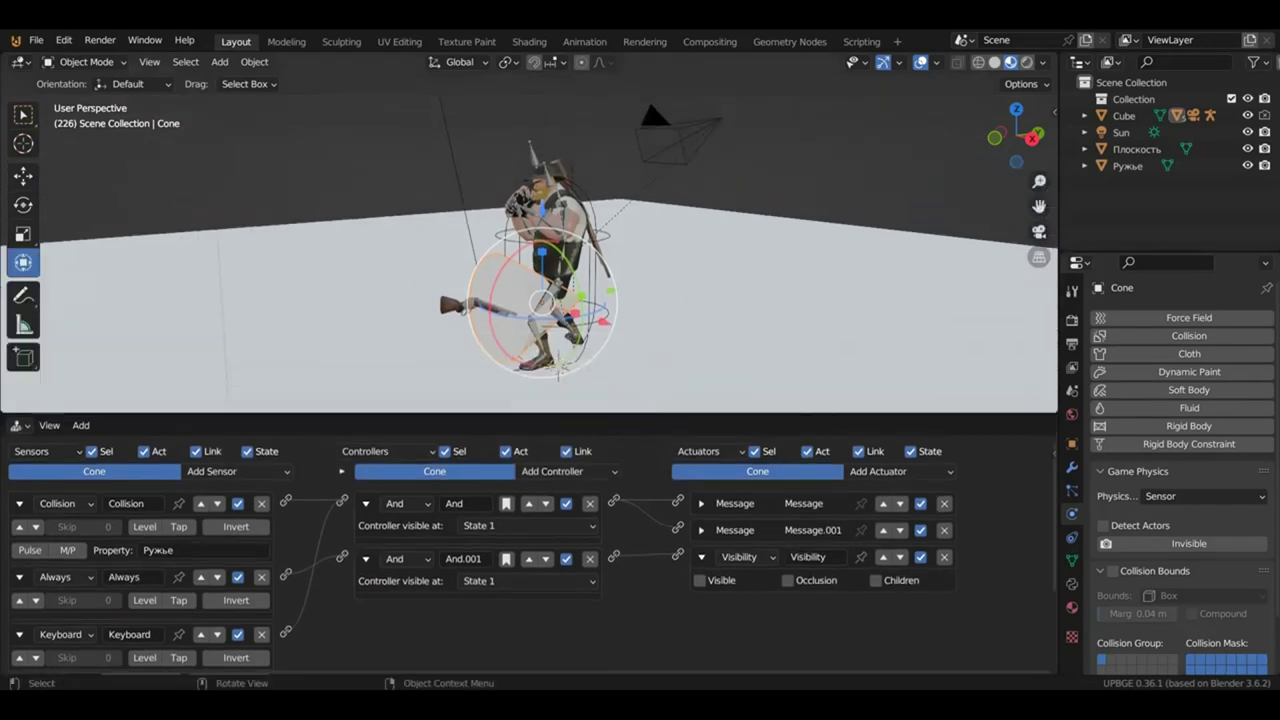
key(p)
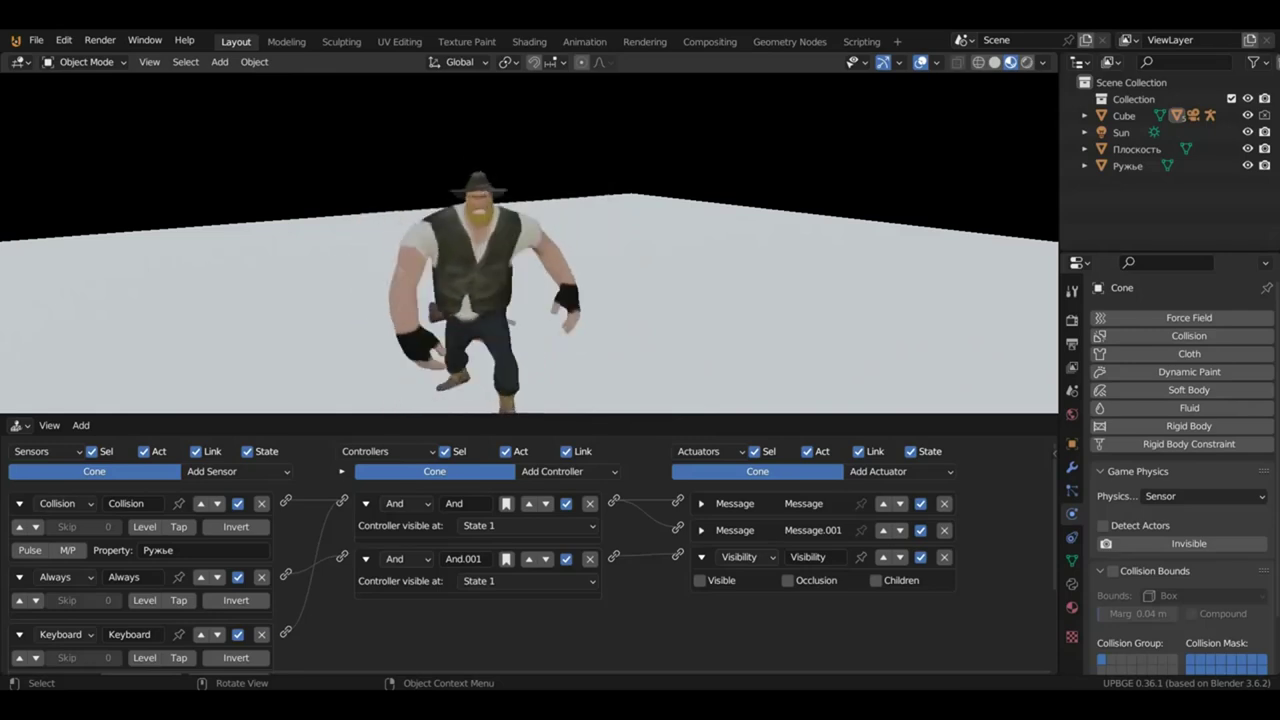
key(Escape)
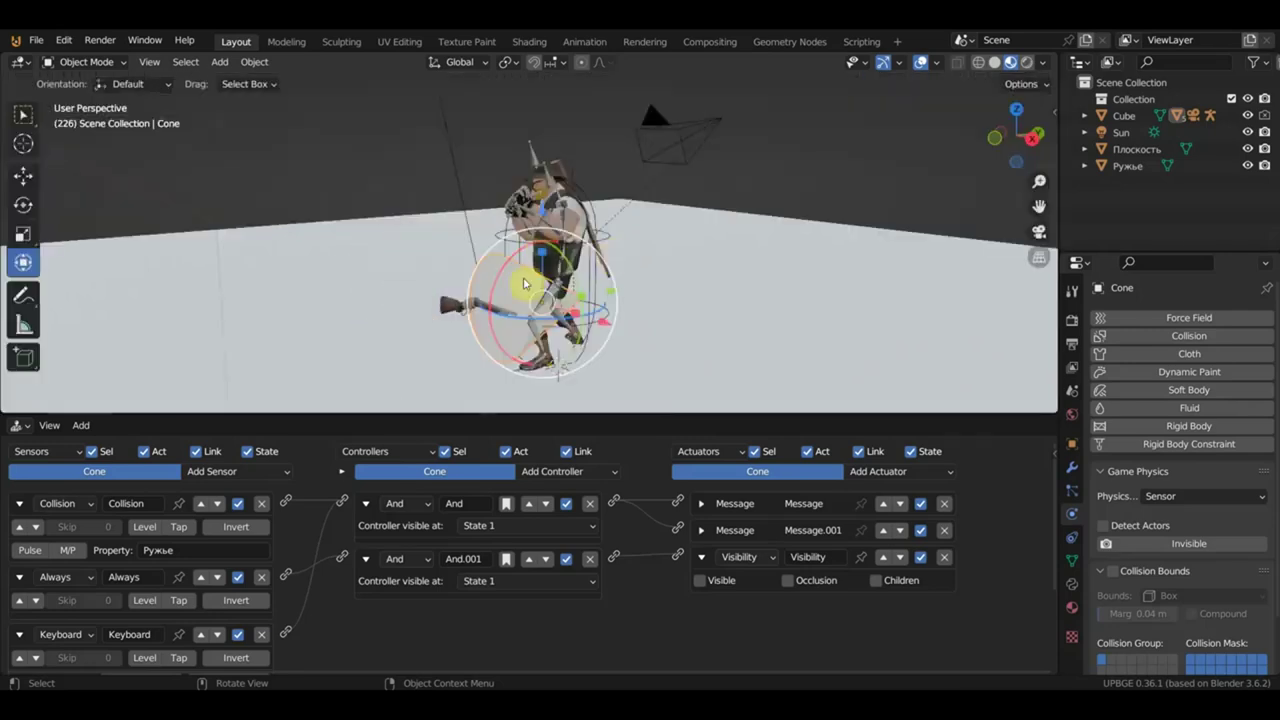
scroll(443, 320, up, 1)
scroll(486, 316, up, 1)
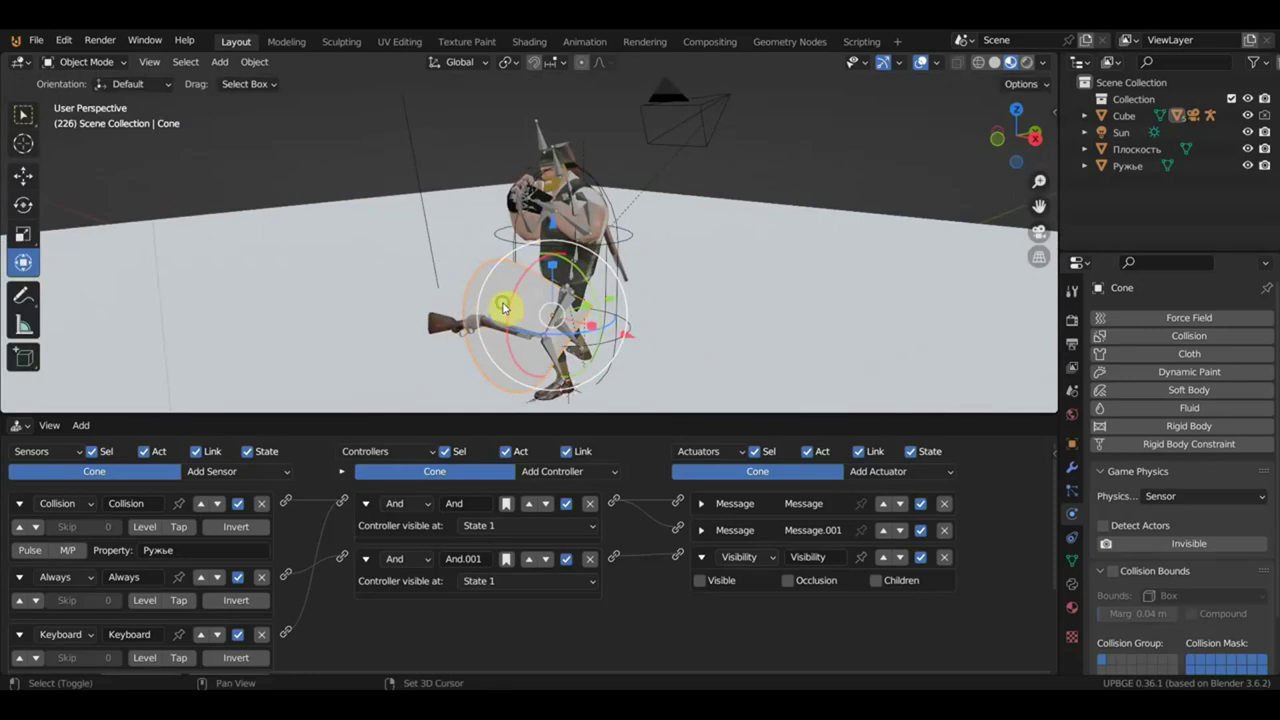
scroll(487, 278, up, 2)
click(442, 282)
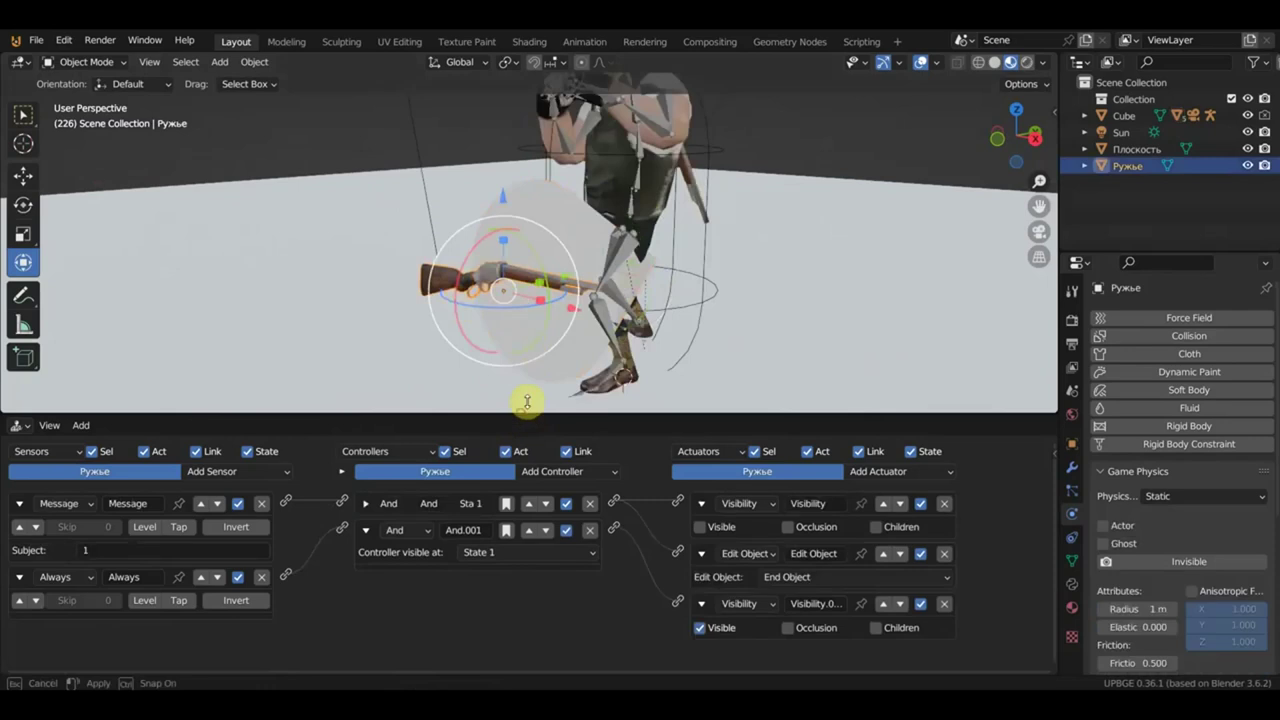
drag(521, 425, 556, 346)
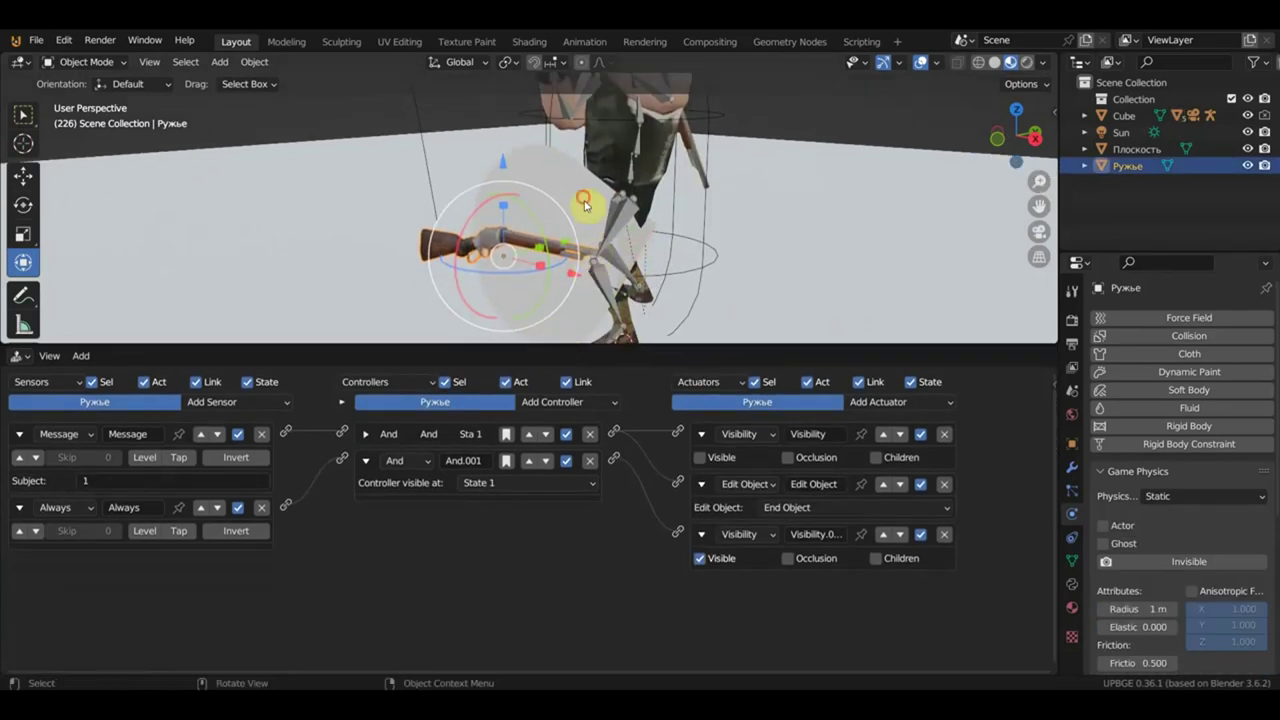
click(580, 208)
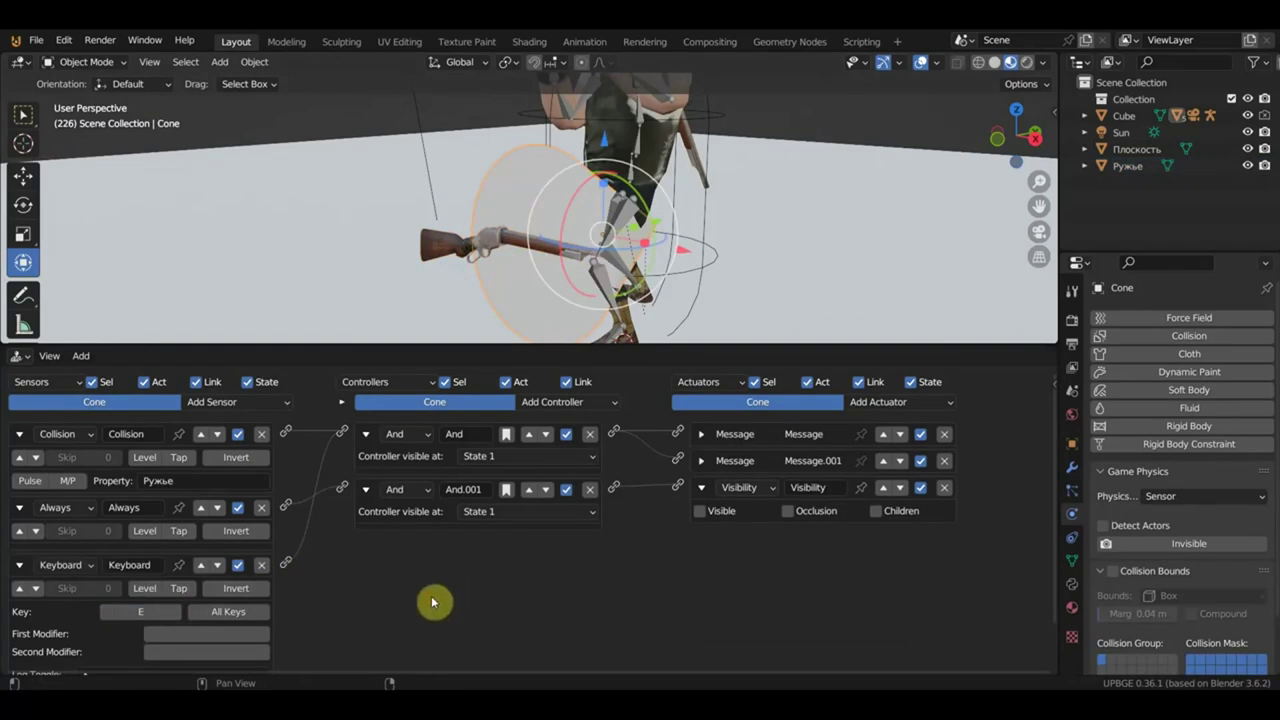
drag(520, 344, 528, 478)
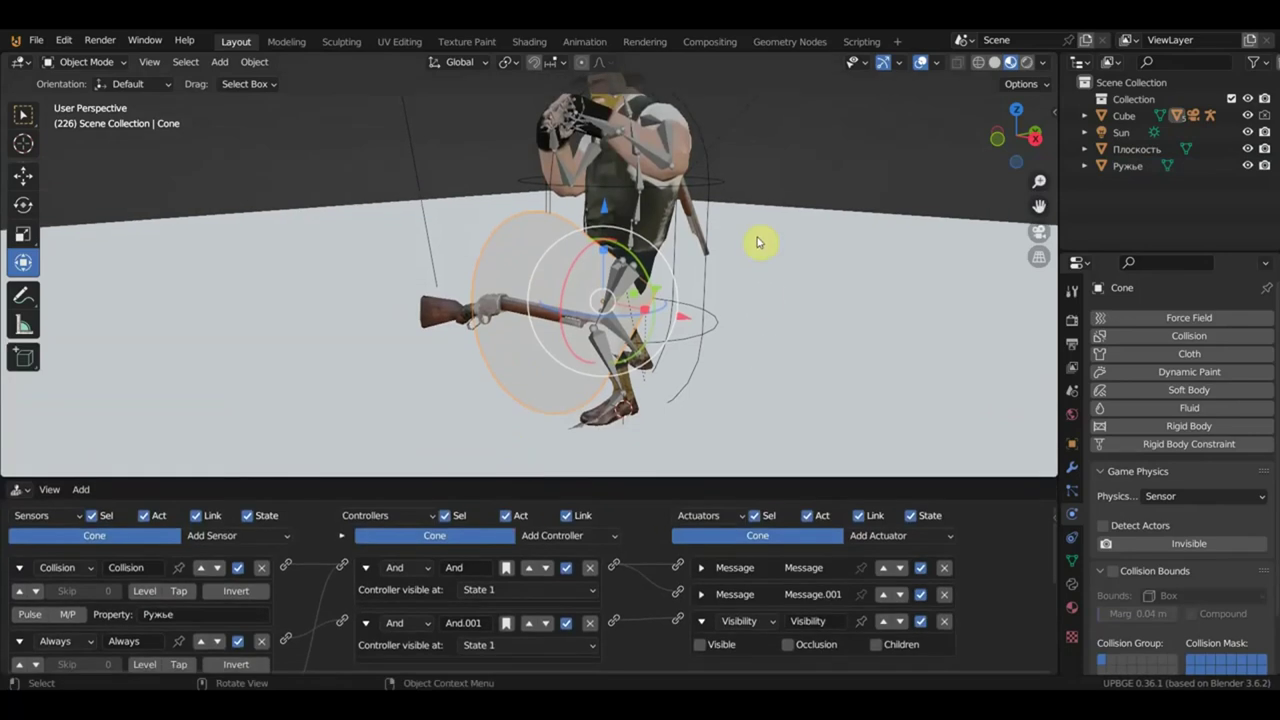
key(p)
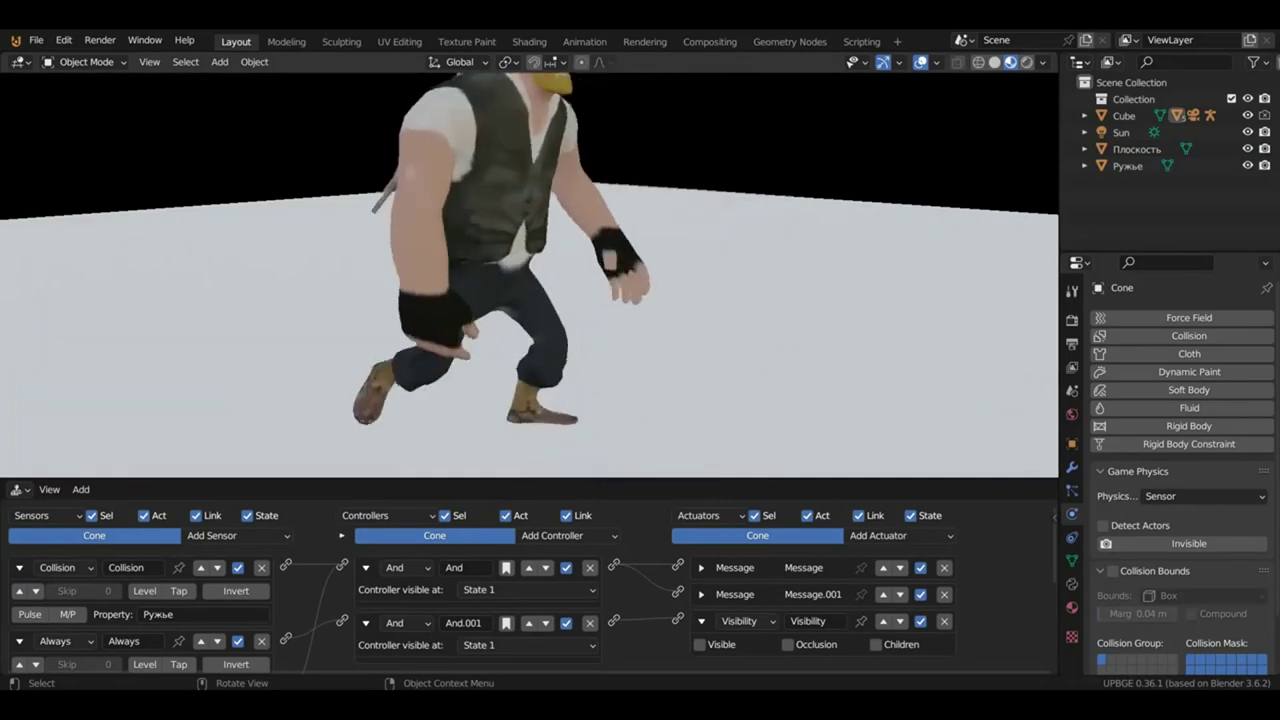
key(Escape)
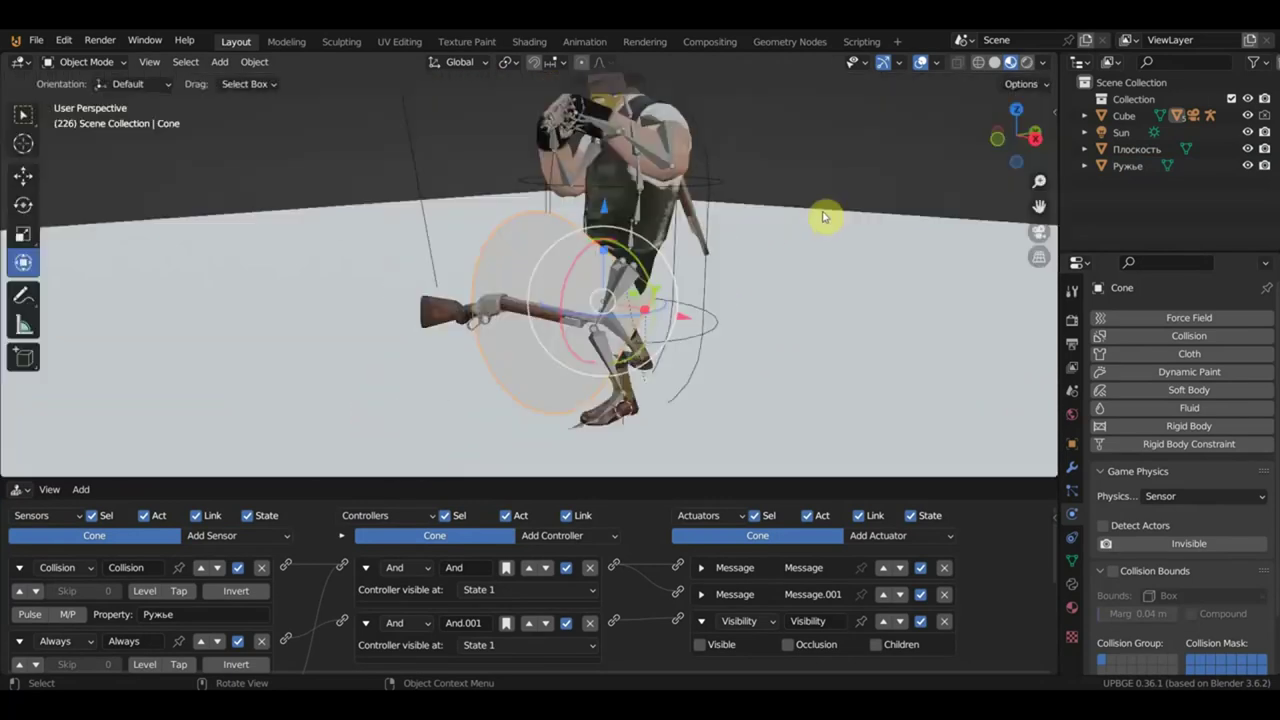
scroll(760, 270, down, 5)
middle_drag(575, 286, 697, 316)
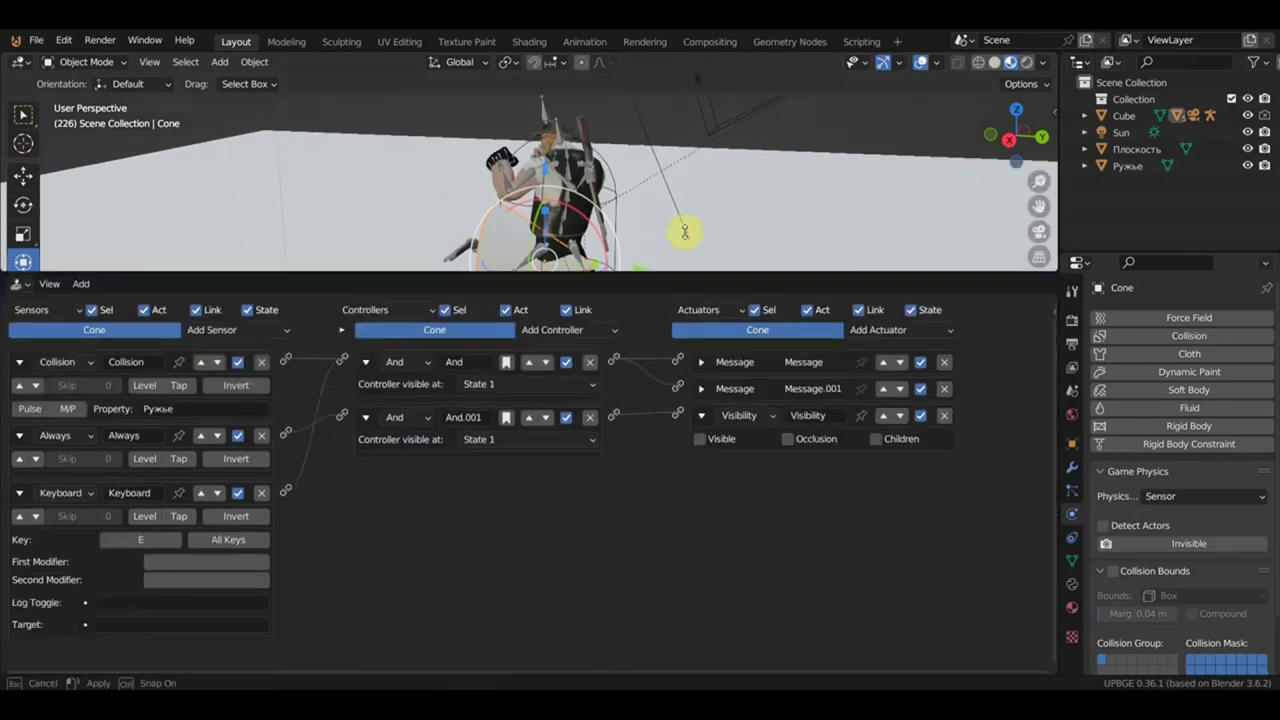
Enlarge the logic area and rename the Cone's Keyboard sensor to 'Взять'.
drag(661, 482, 665, 232)
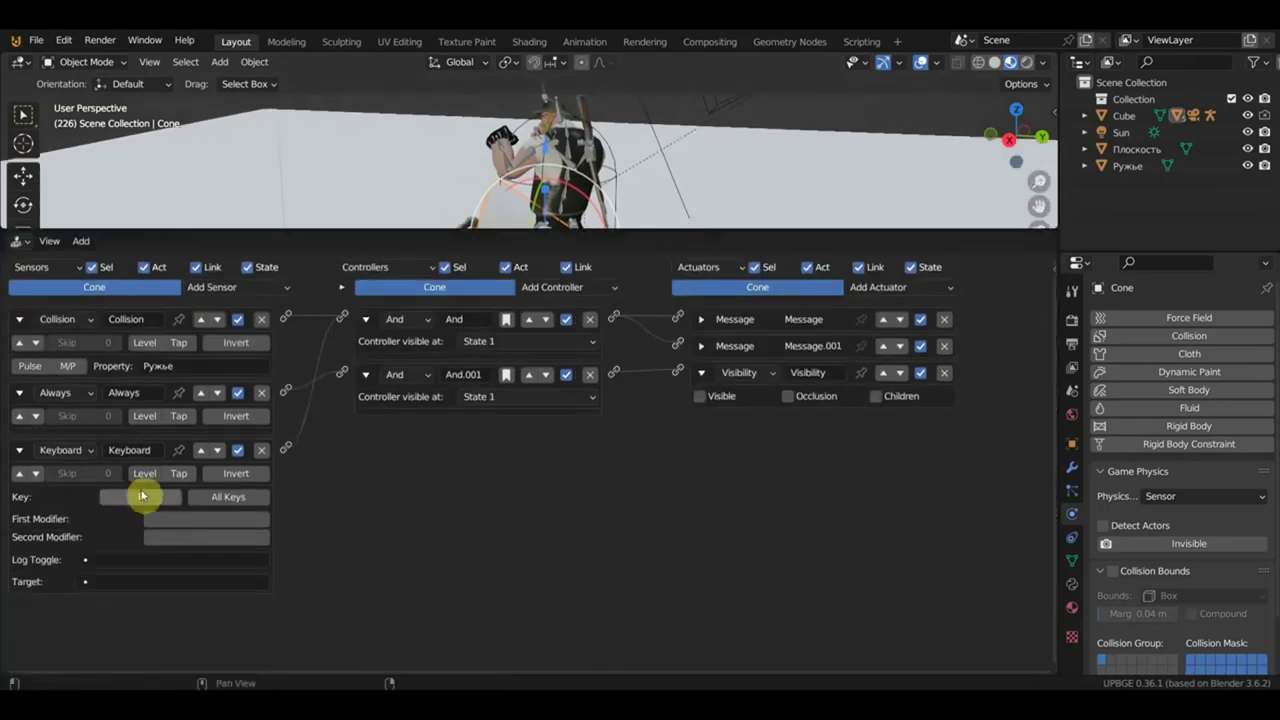
click(130, 450)
text(y)
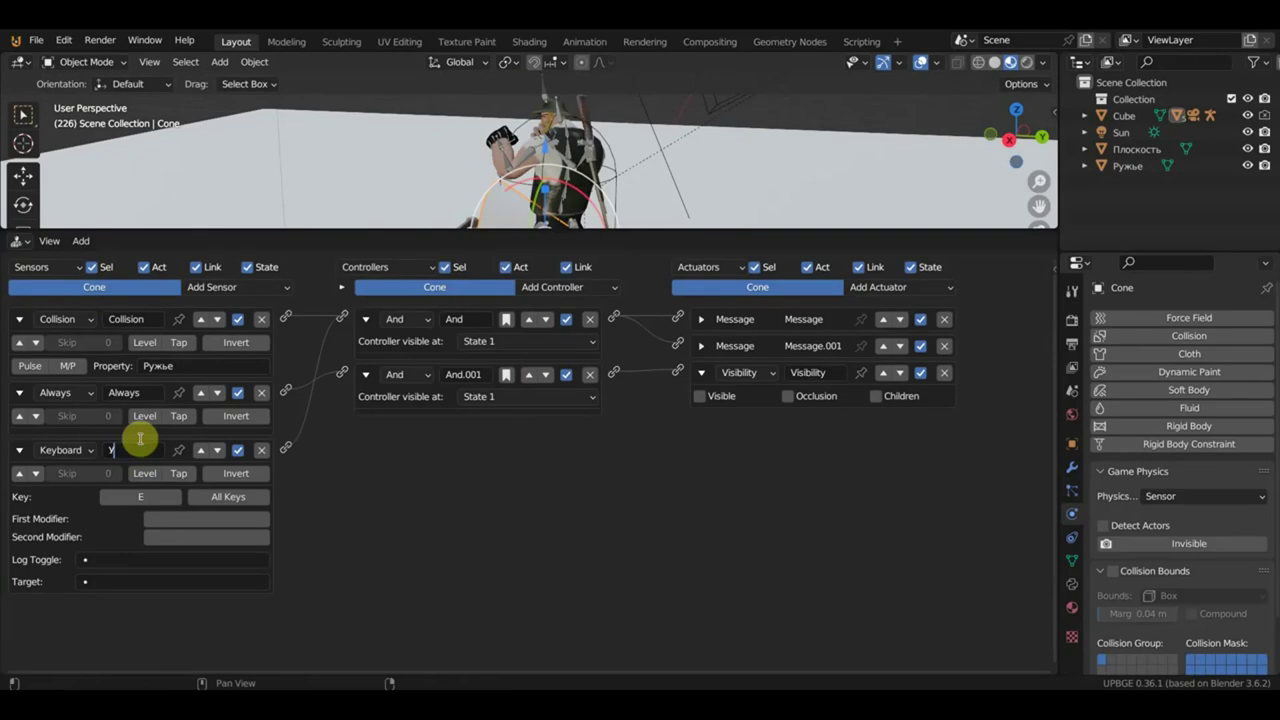
key(super+space)
key(BackSpace)
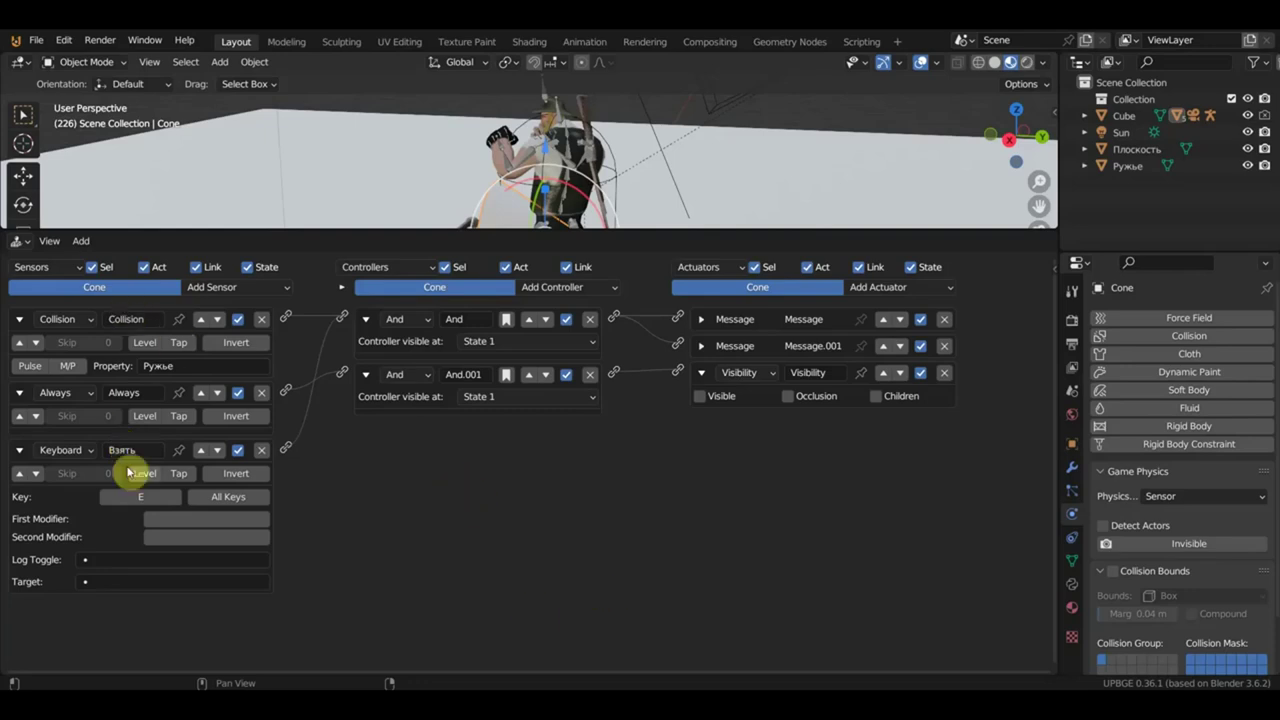
click(19, 450)
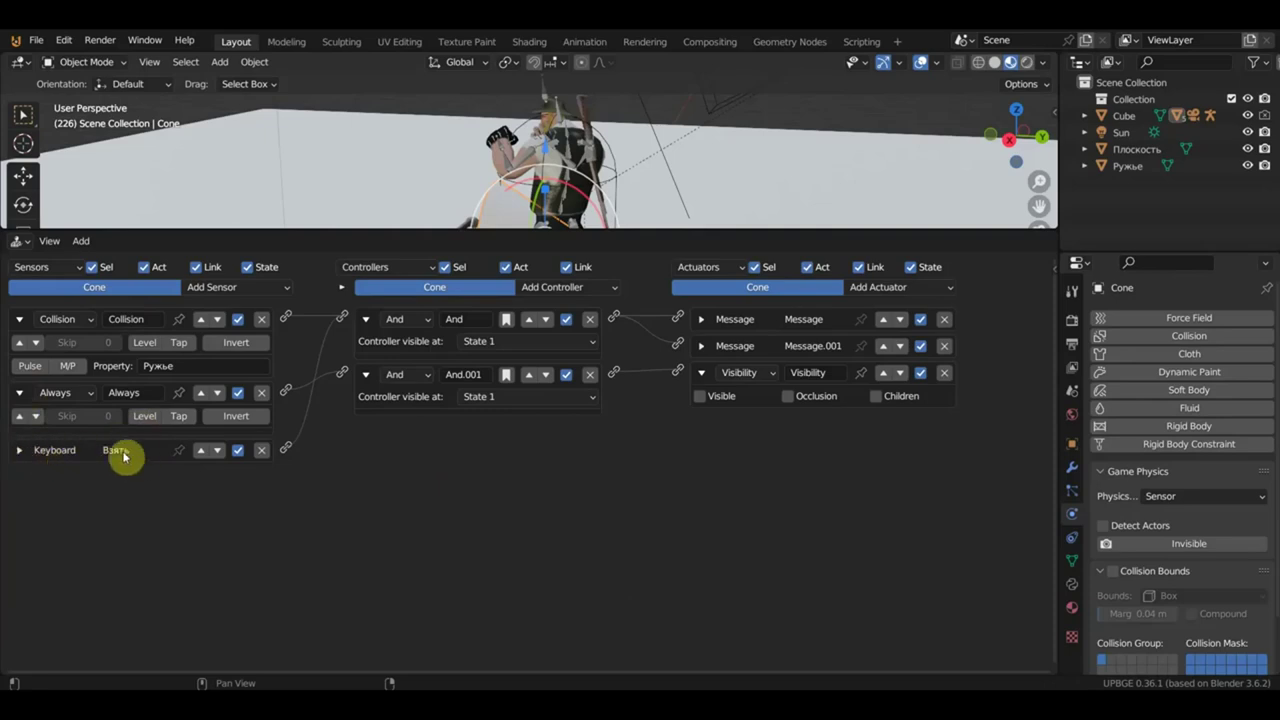
click(18, 451)
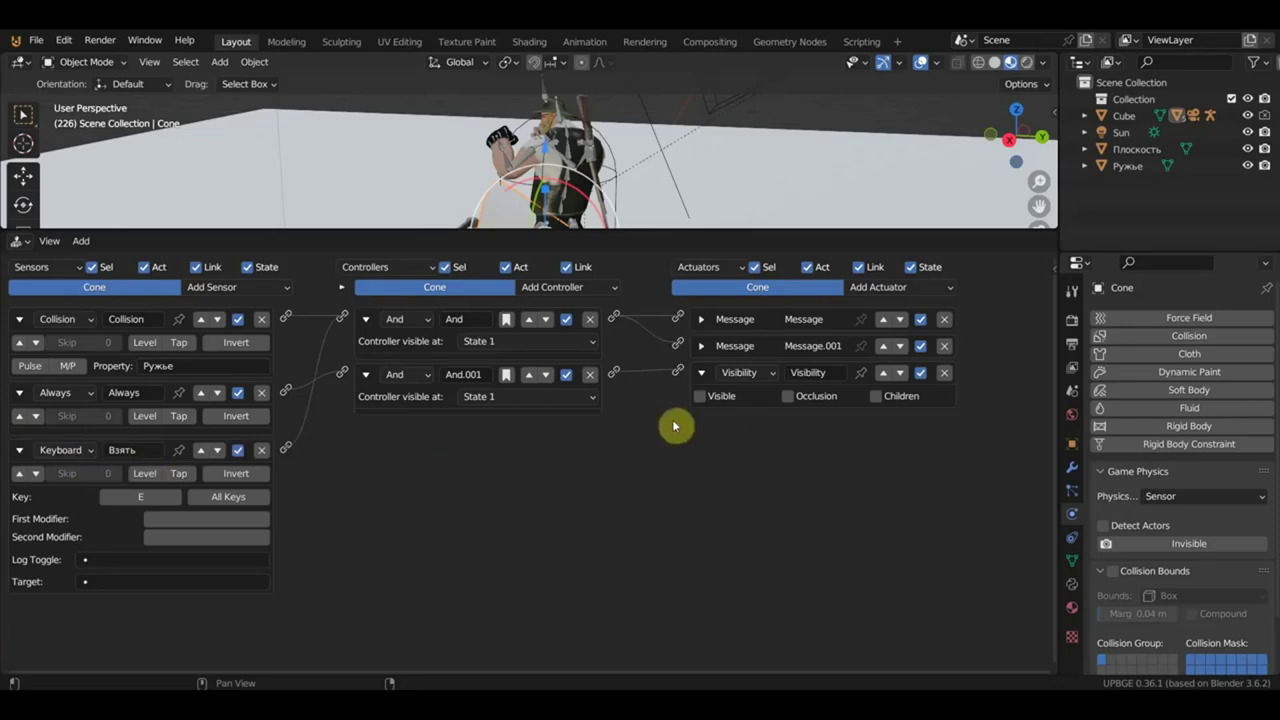
Expand the Cone's Message and Message.001 actuators to show subject '1' sent to Ружье001 and Ружье.
click(705, 373)
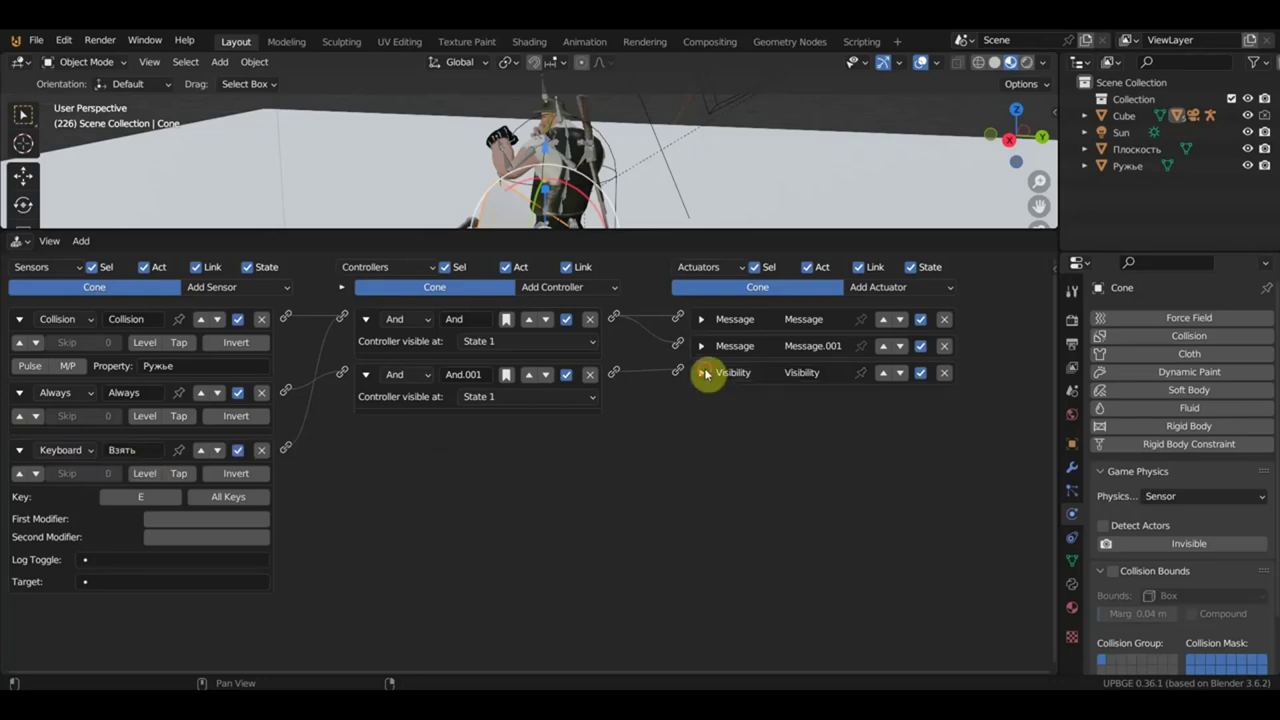
click(705, 373)
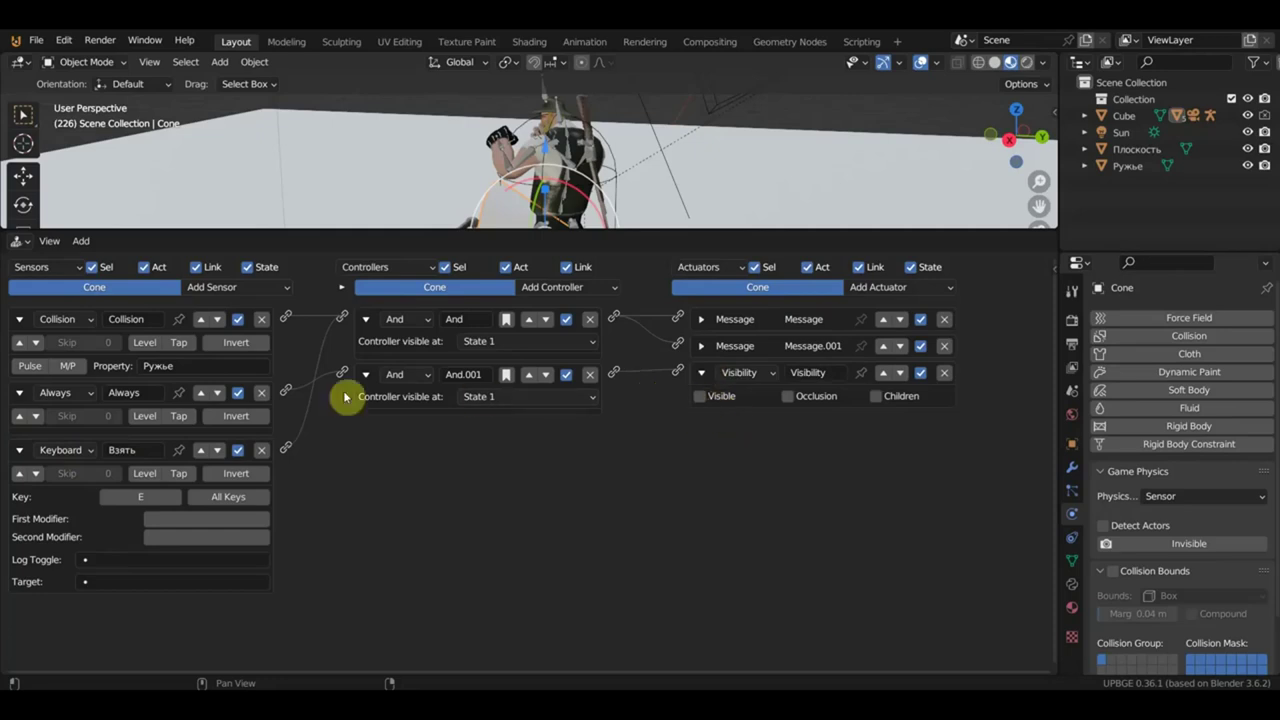
middle_drag(626, 194, 663, 194)
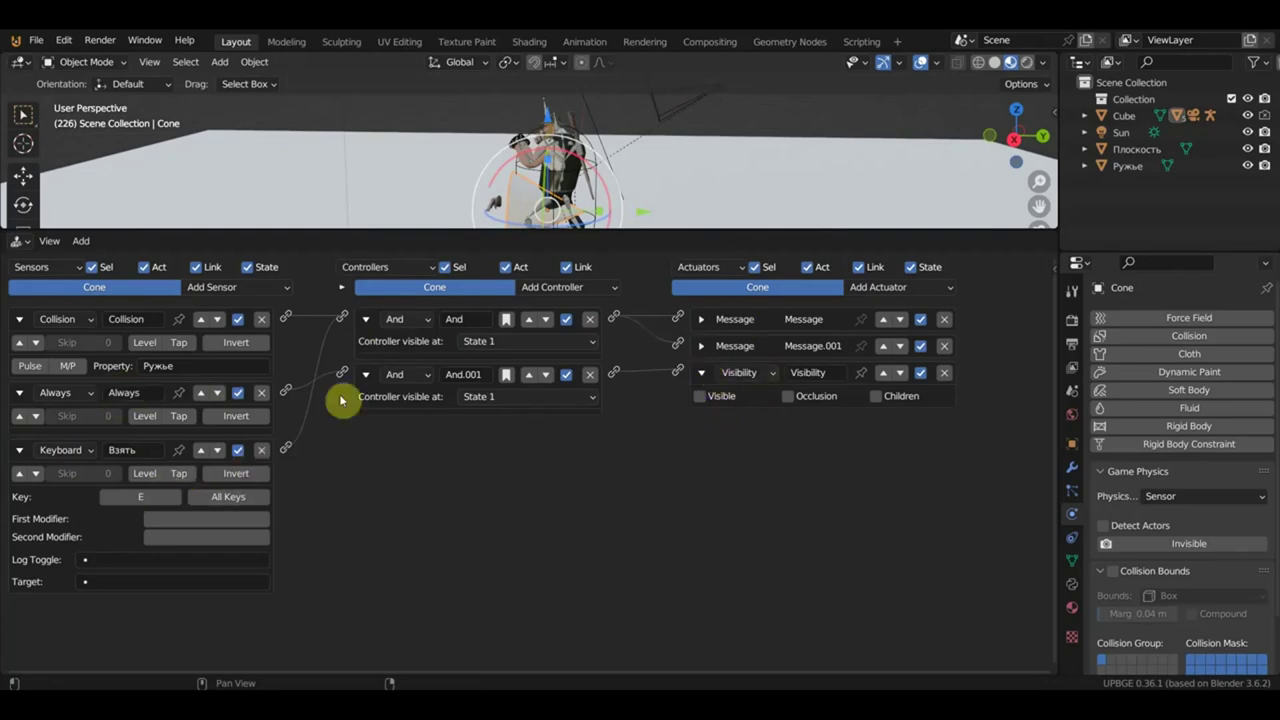
click(702, 320)
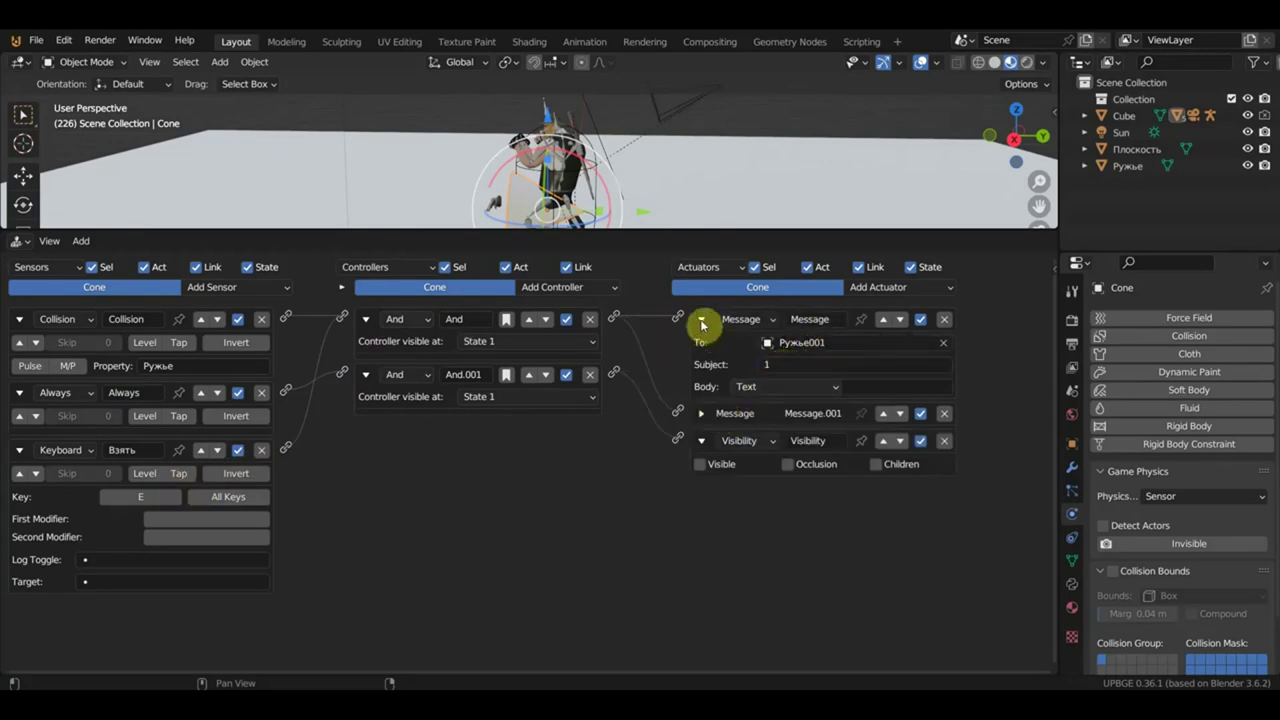
click(701, 413)
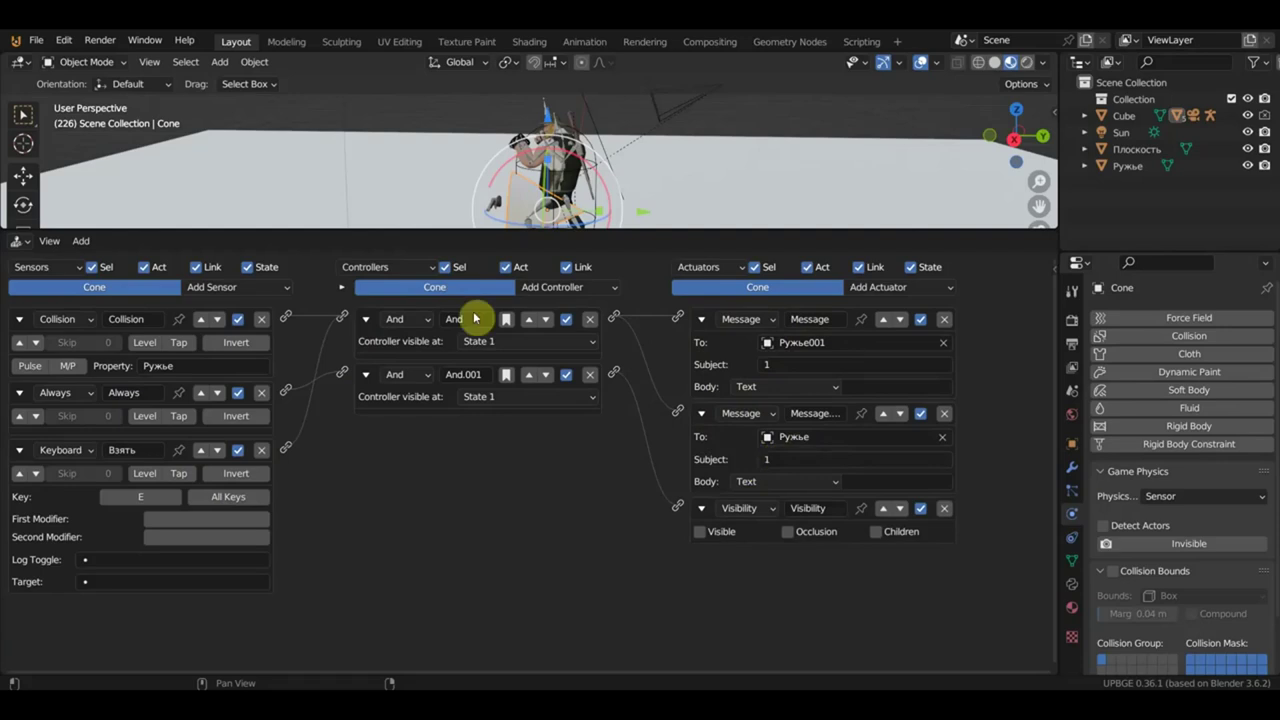
middle_drag(623, 200, 510, 207)
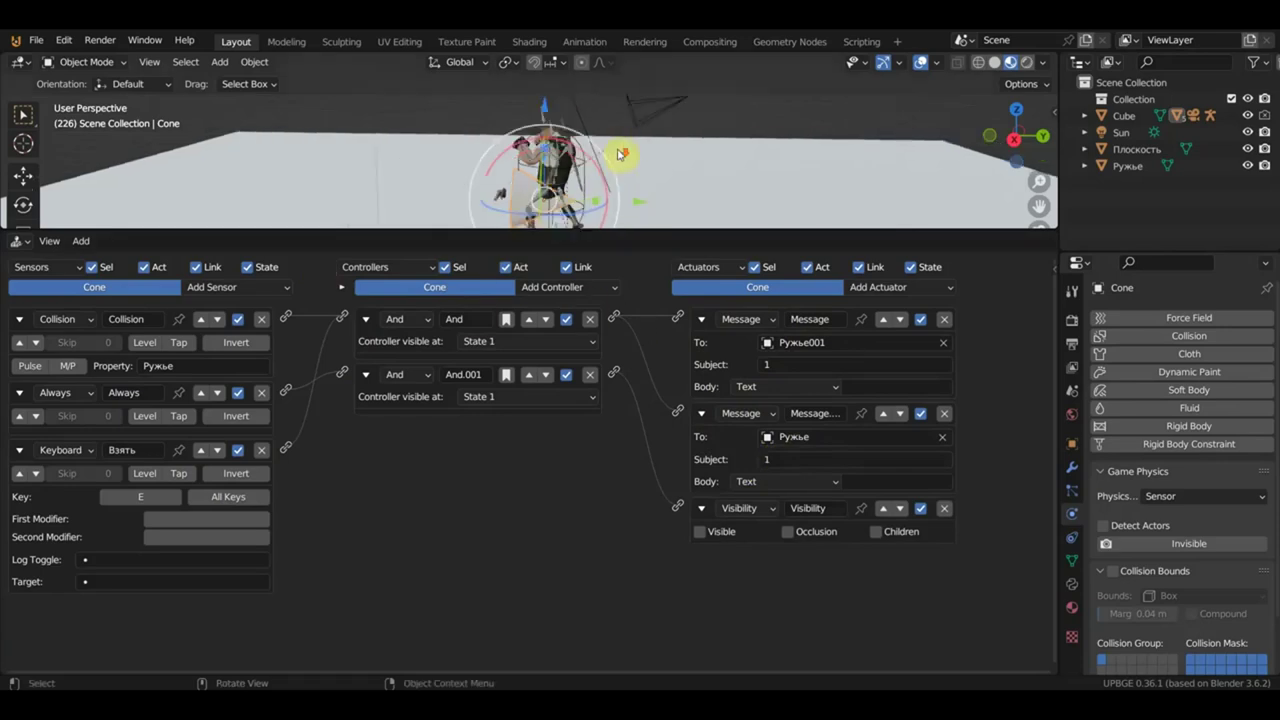
Toggle Visible on Ружье001's first Visibility actuator, then reselect the ground rifle Ружье.
click(498, 205)
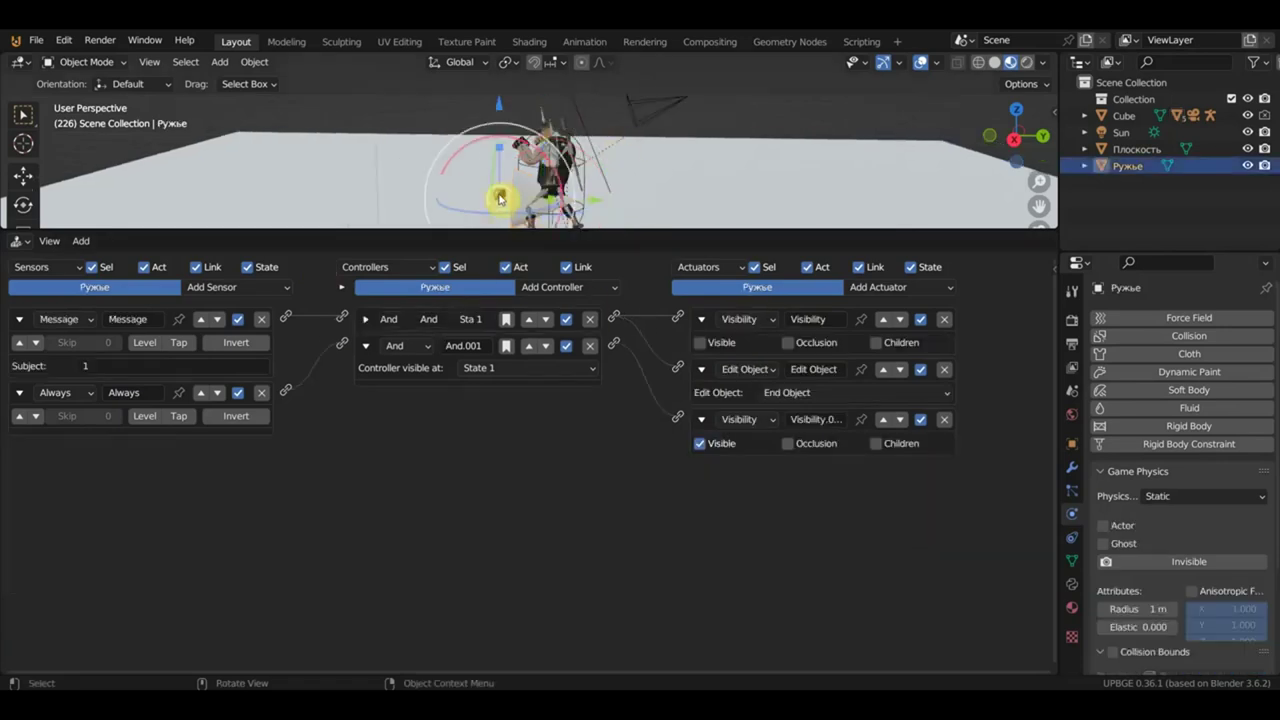
key(shift+d)
click(569, 134)
click(733, 341)
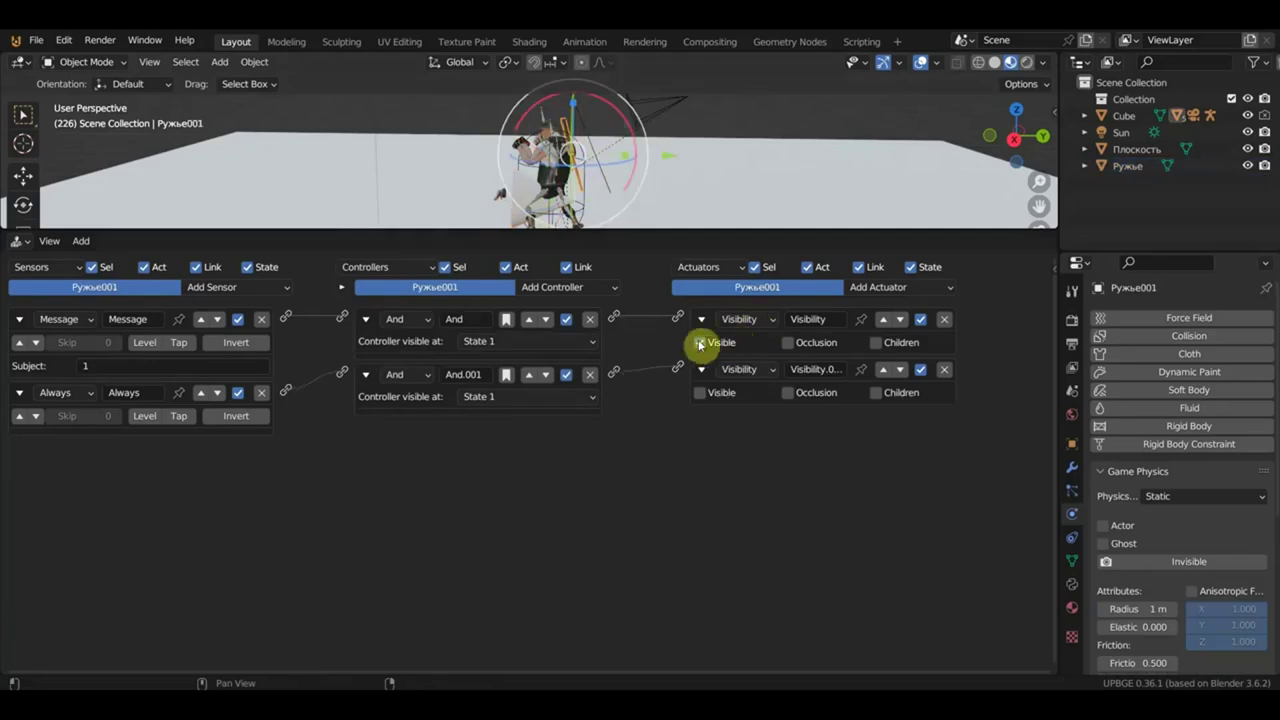
click(489, 199)
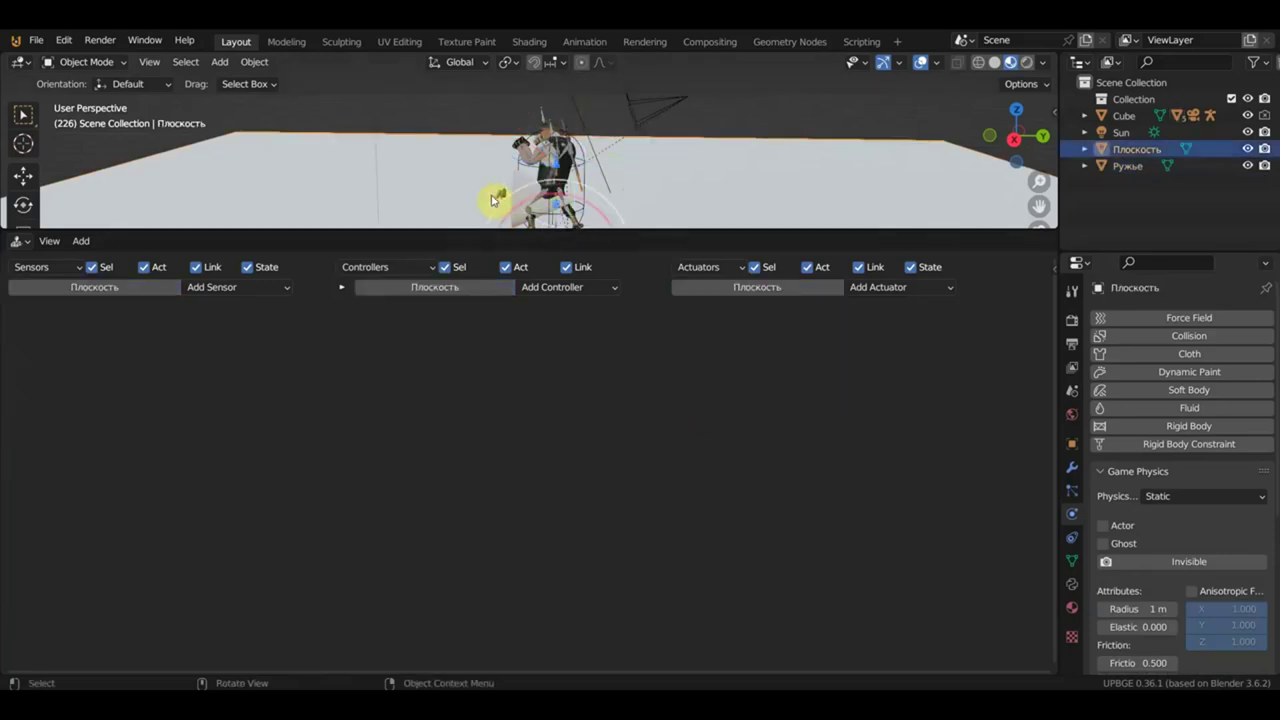
click(493, 199)
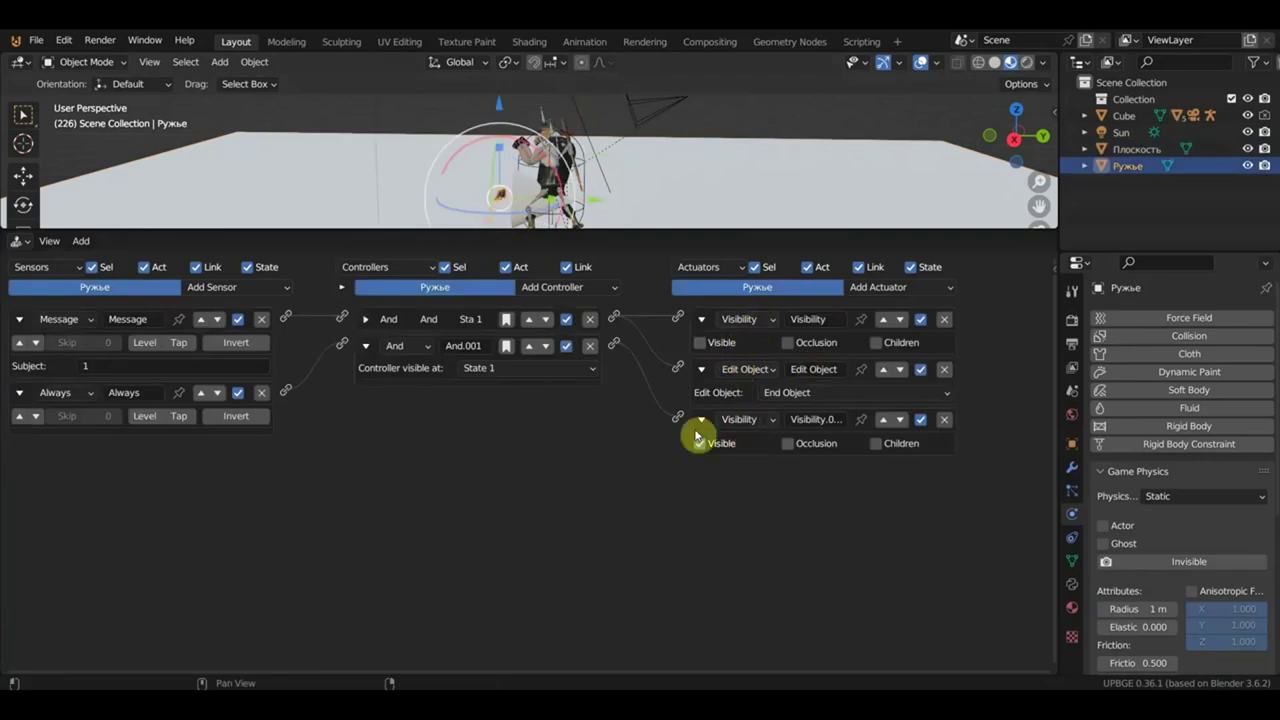
Let the 3D view of the character fill most of the window, shrinking the logic editor.
scroll(553, 405, up, 1)
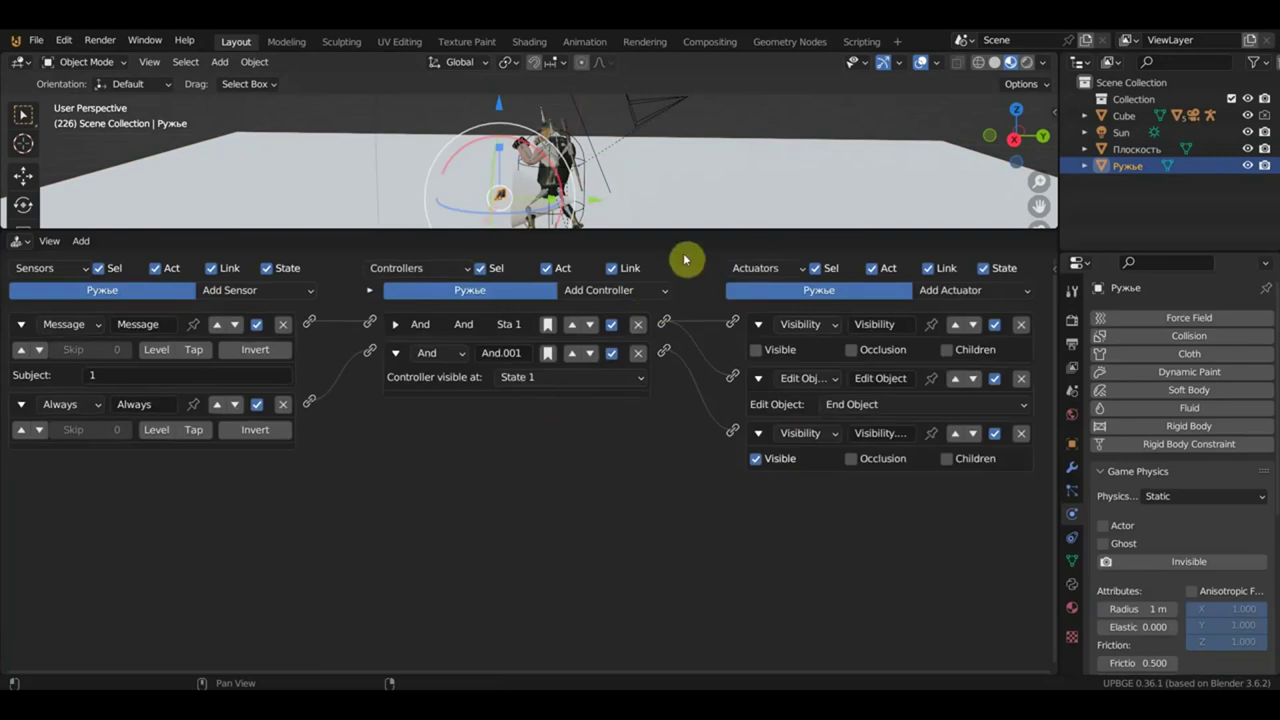
drag(687, 231, 687, 352)
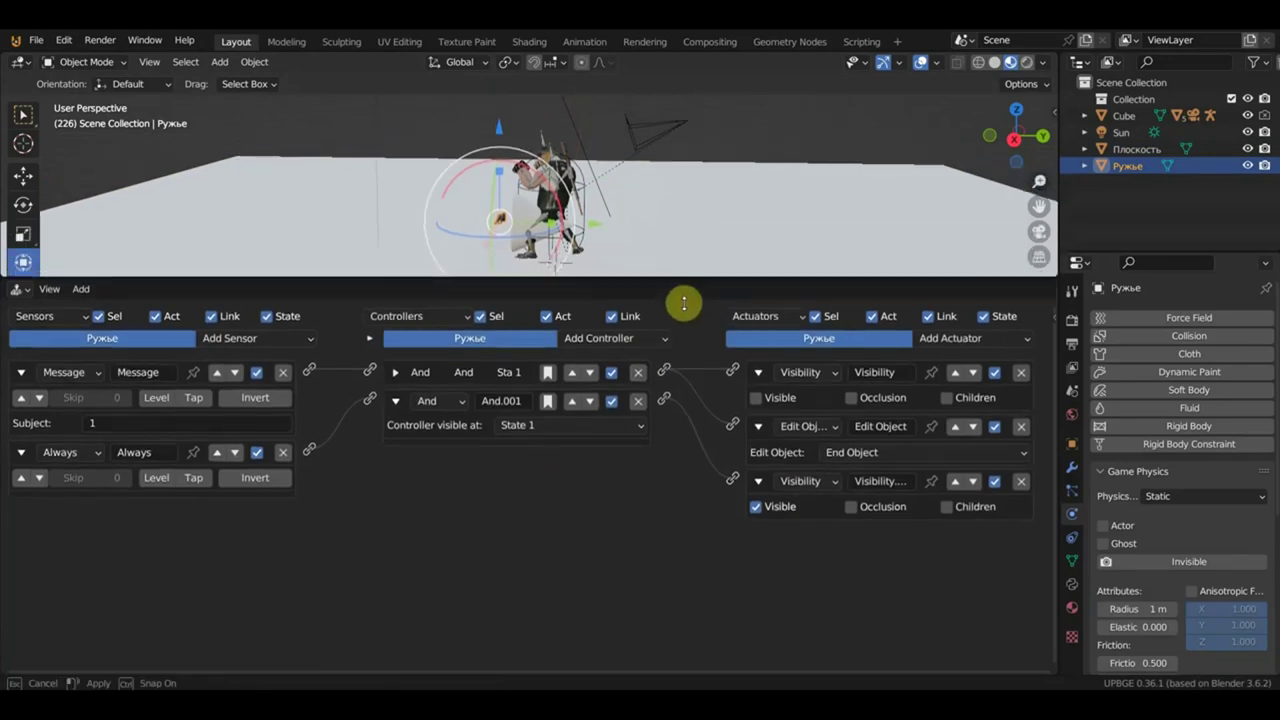
mouse_move(686, 278)
middle_down()
mouse_move(737, 205)
mouse_move(709, 252)
middle_up()
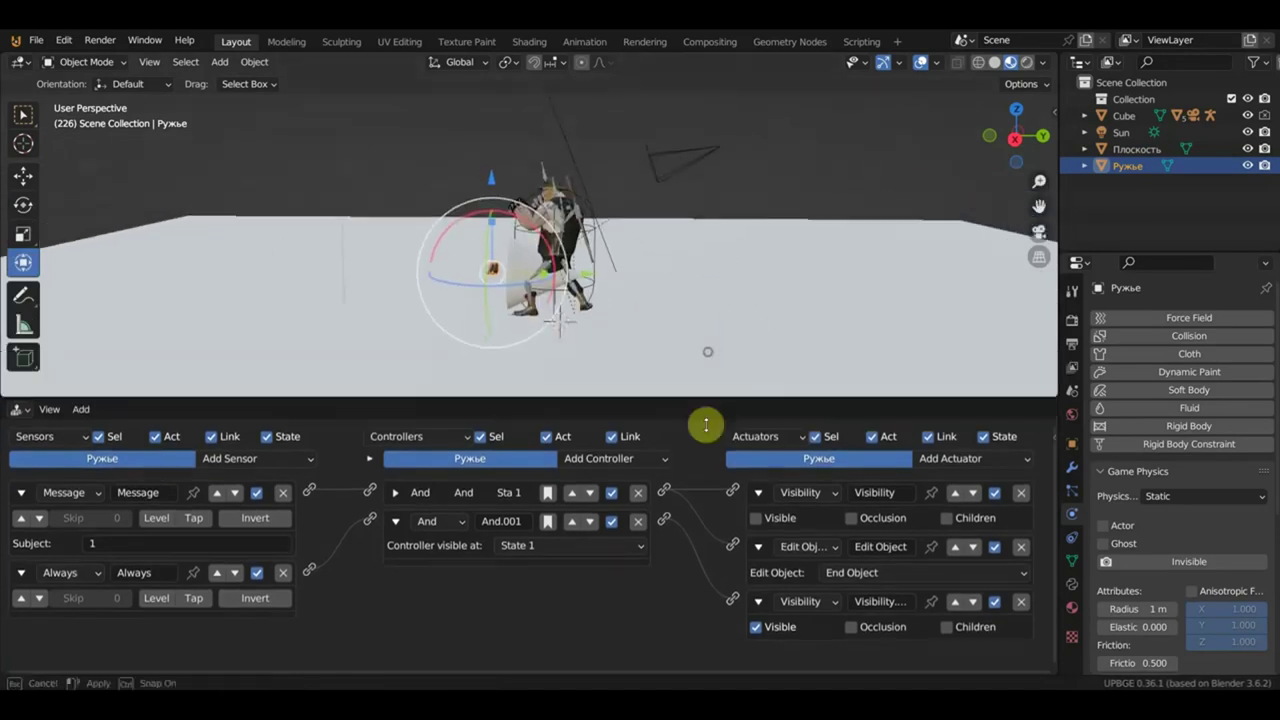
drag(708, 351, 706, 608)
mouse_move(757, 463)
ctrl+middle_down()
mouse_move(766, 380)
mouse_move(744, 377)
ctrl+middle_up()
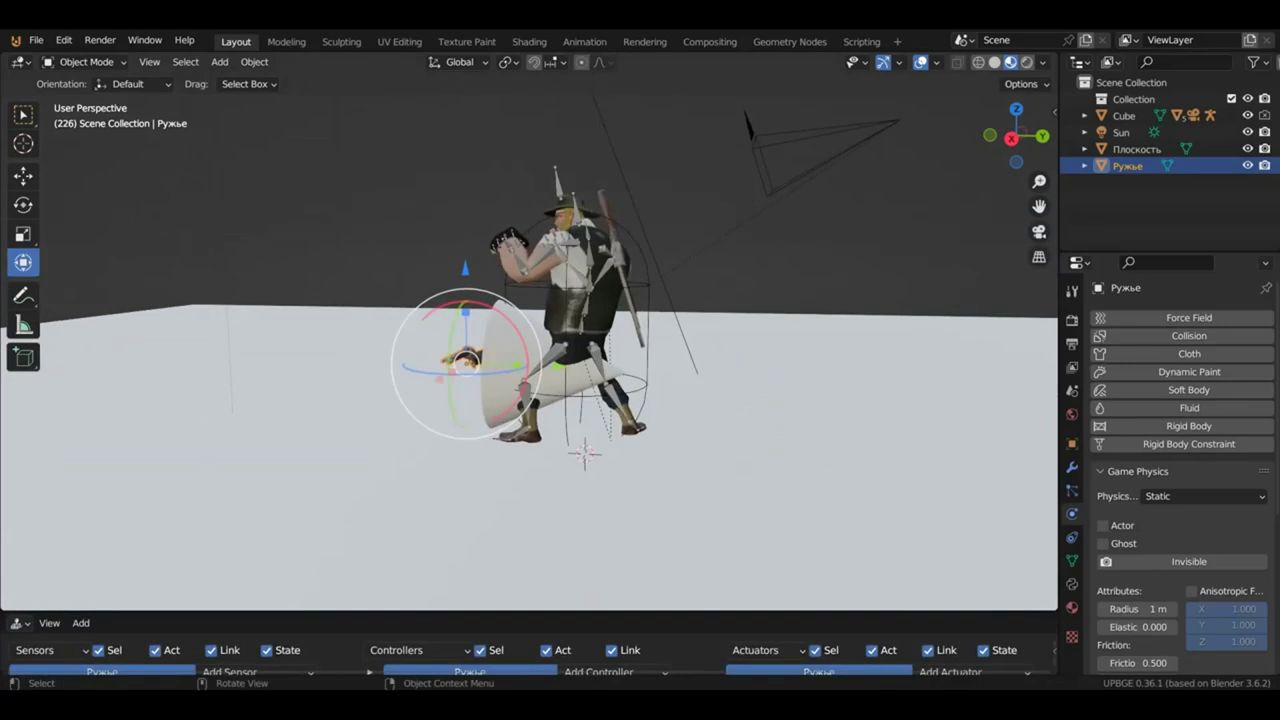
Play the game, run the character with WASD into the floor rifle to collect it, then exit.
key(p)
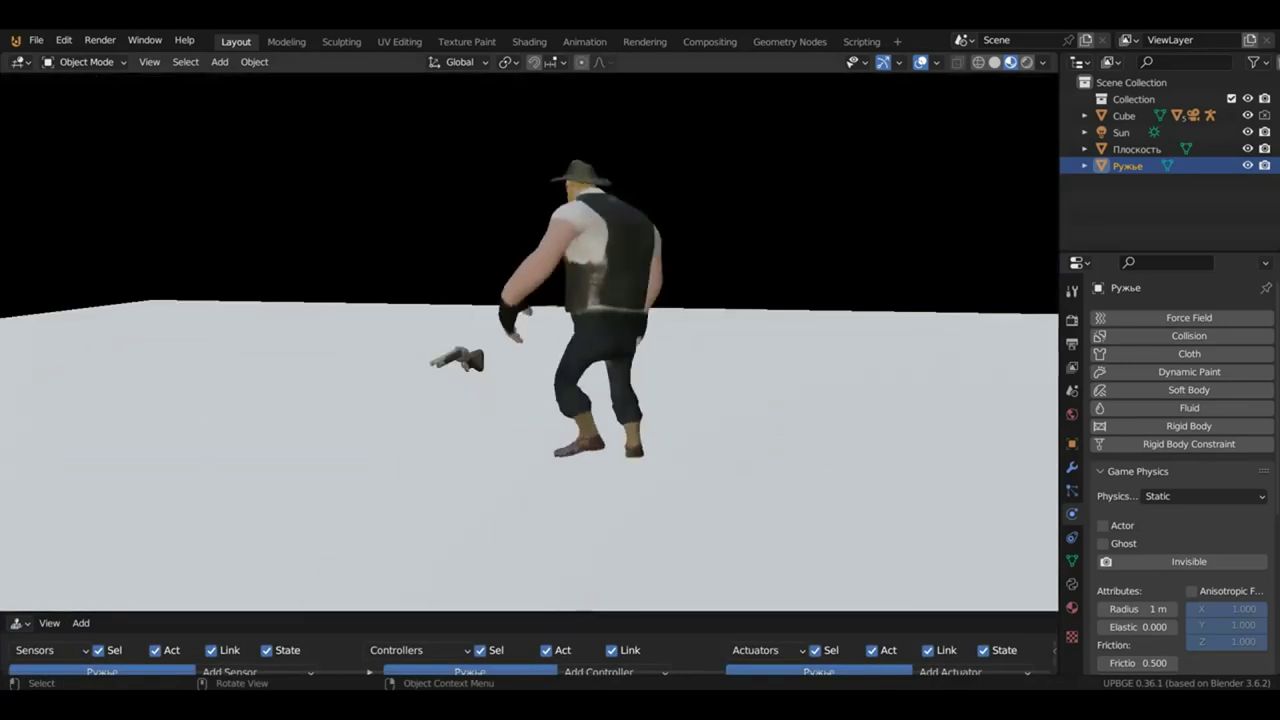
key(w)
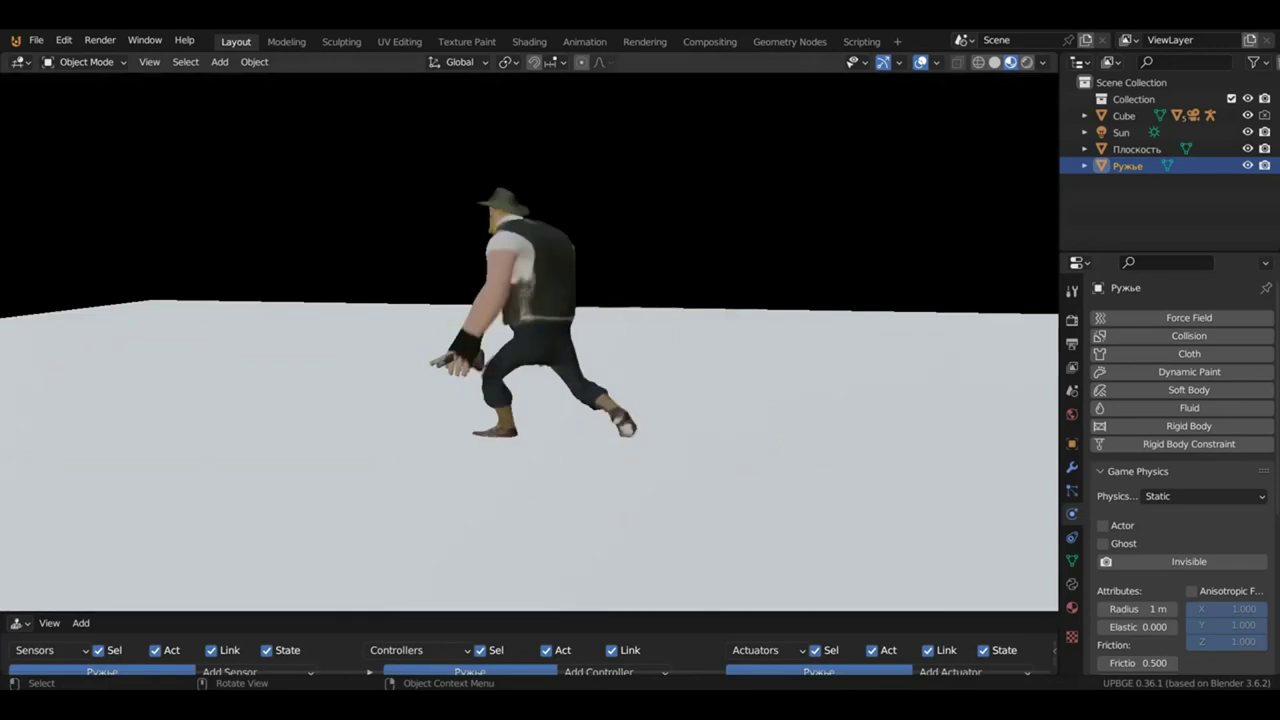
key(a)
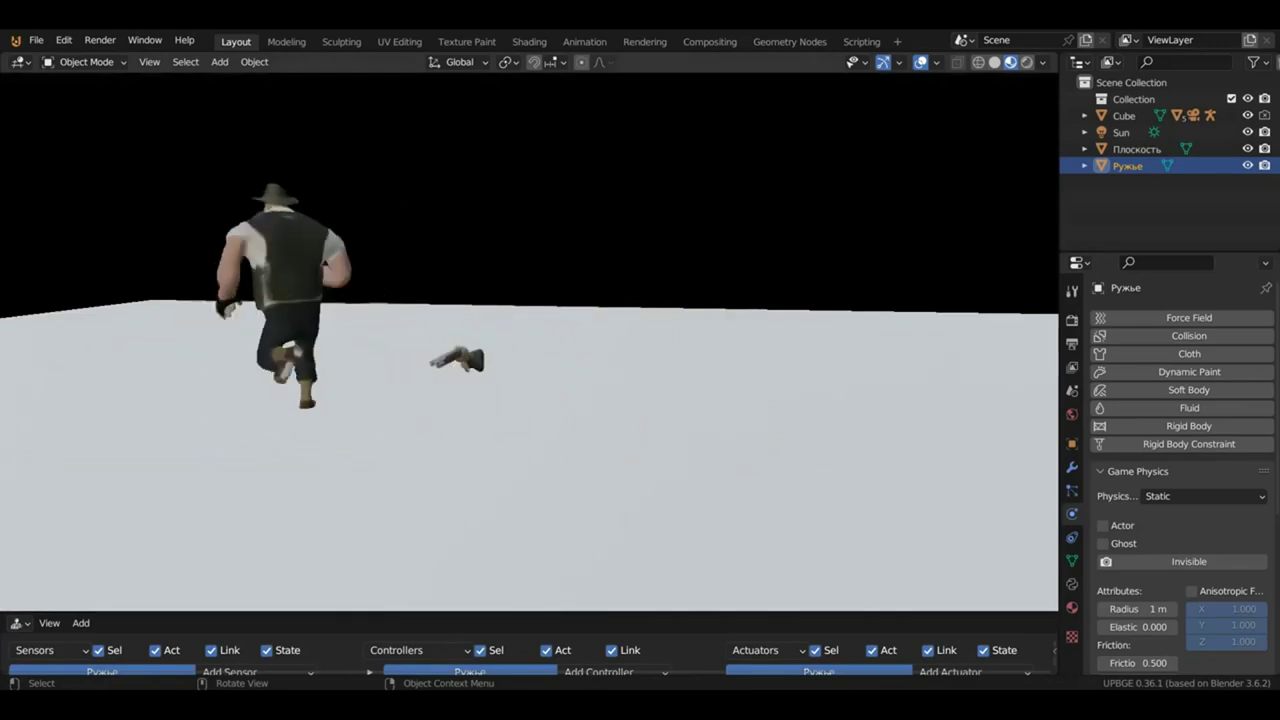
key(d)
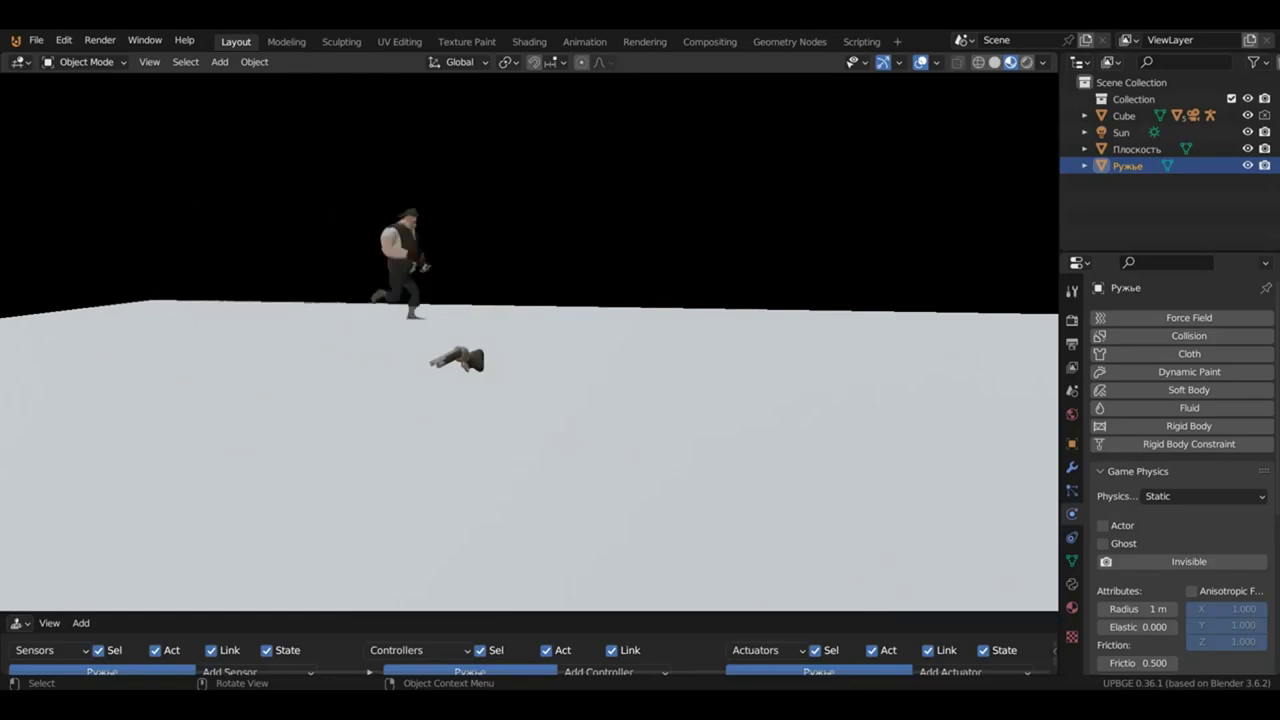
key(s)
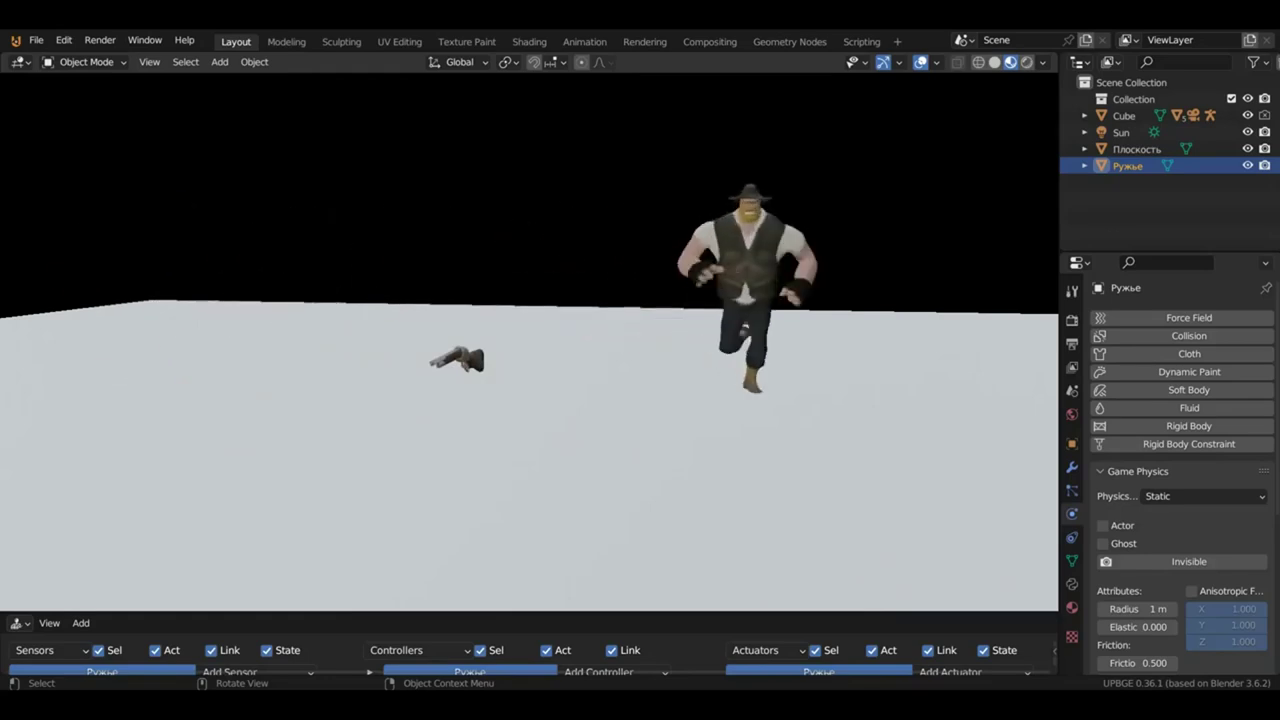
key(a)
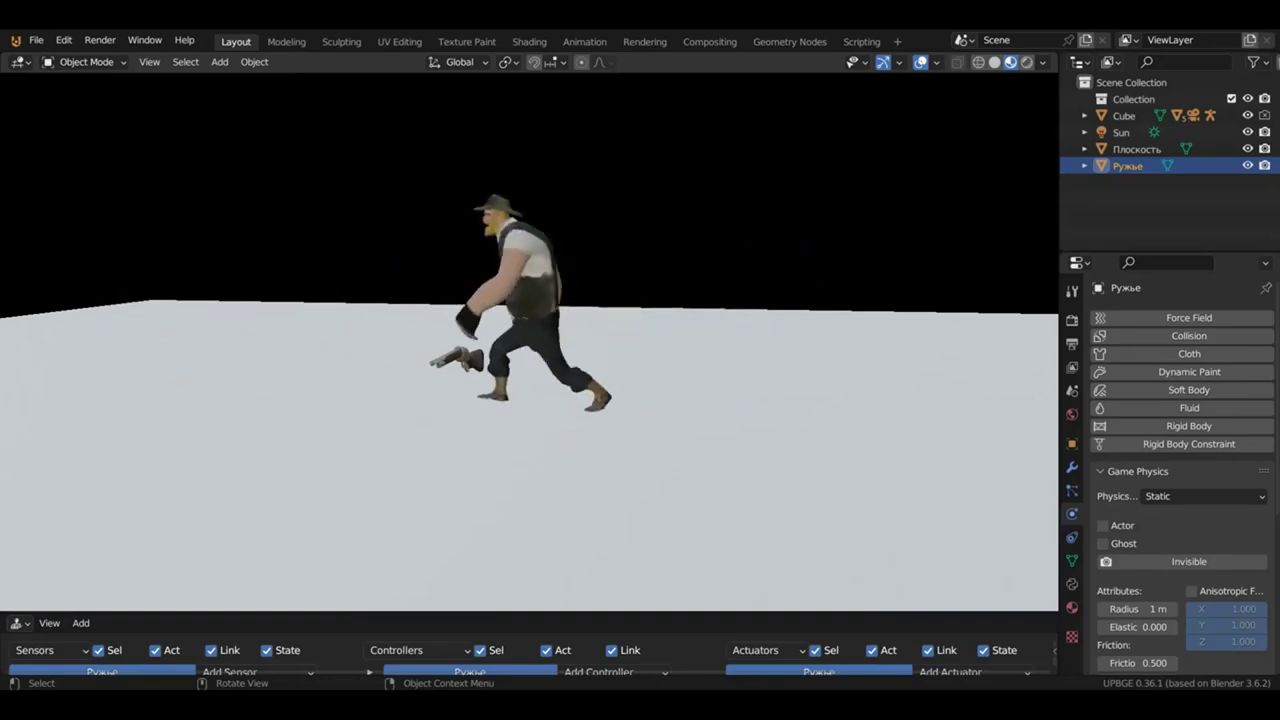
key(w)
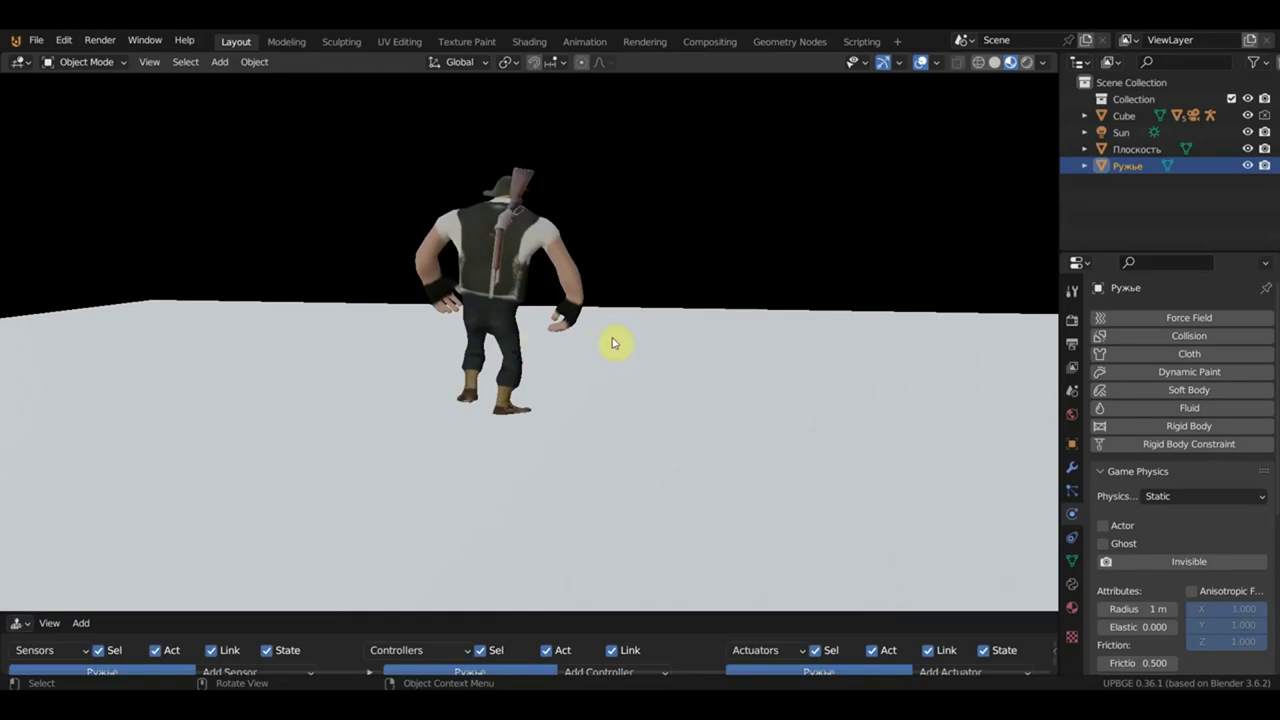
key(Escape)
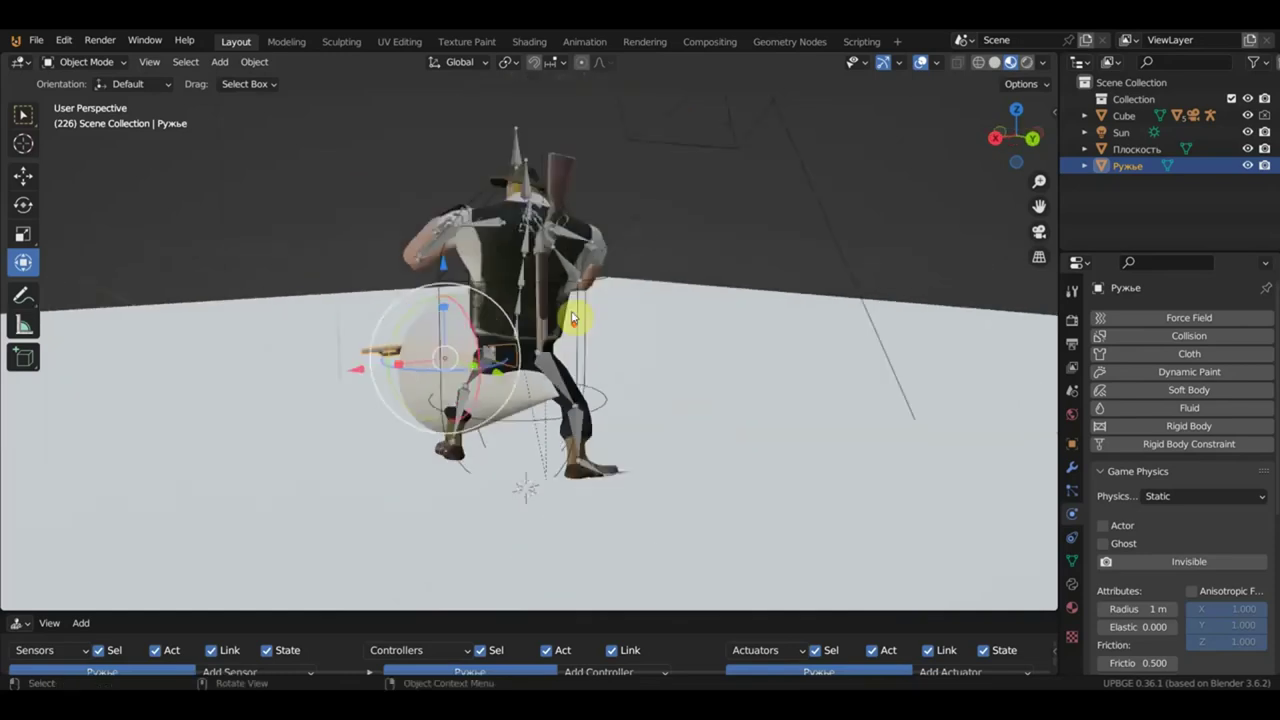
Select the rifle slung on the character's back and orbit around to inspect it.
middle_drag(573, 318, 478, 352)
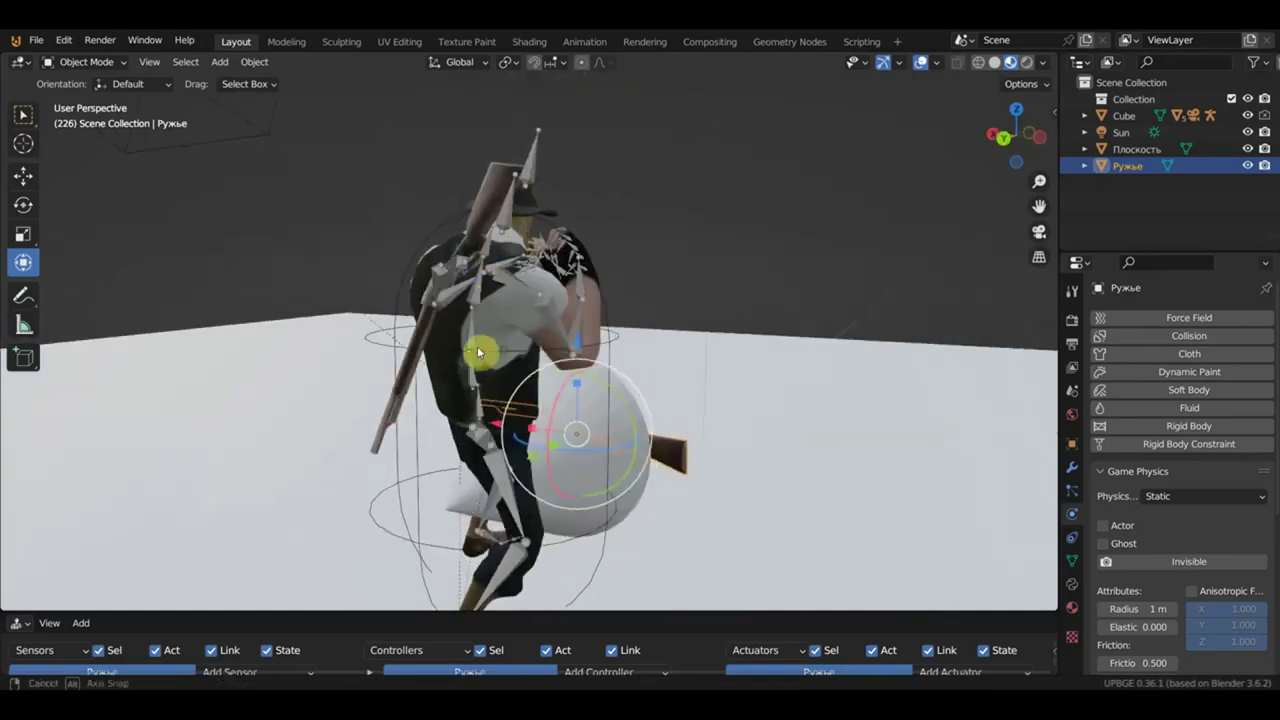
click(472, 227)
middle_drag(470, 229, 432, 263)
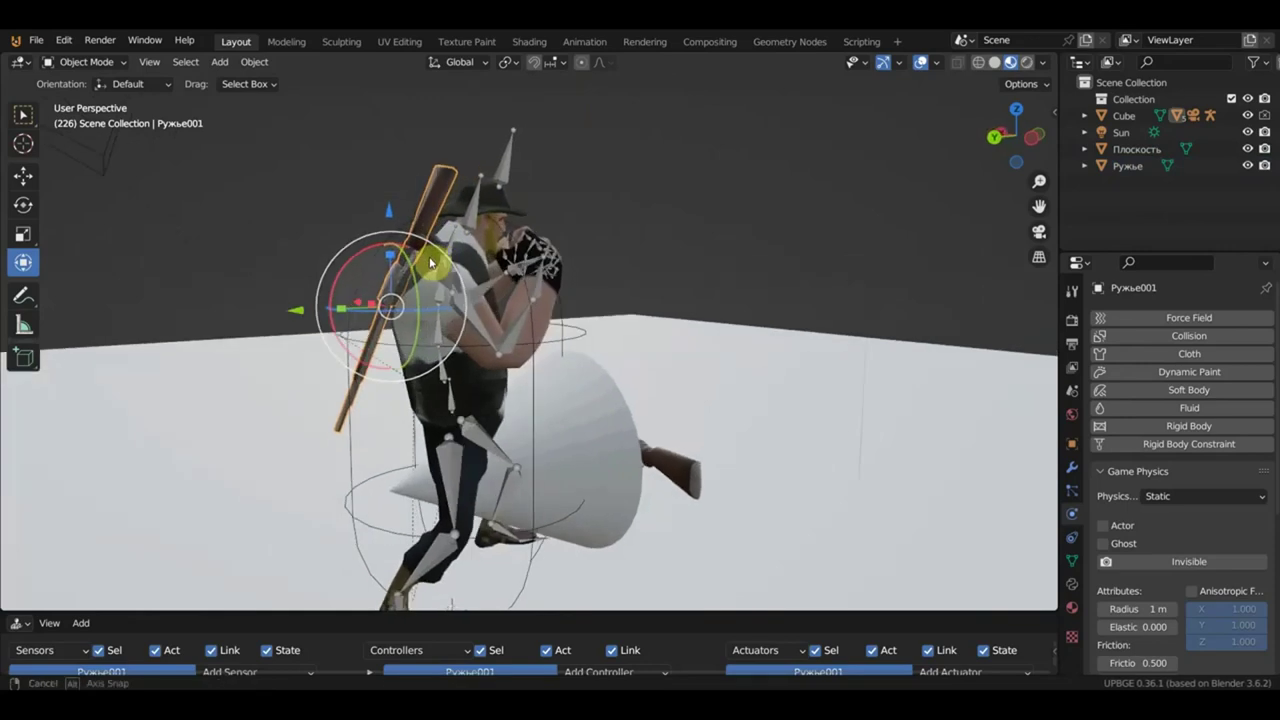
mouse_move(432, 263)
middle_down()
mouse_move(378, 316)
mouse_move(406, 297)
mouse_move(387, 284)
mouse_move(263, 293)
mouse_move(737, 307)
middle_up()
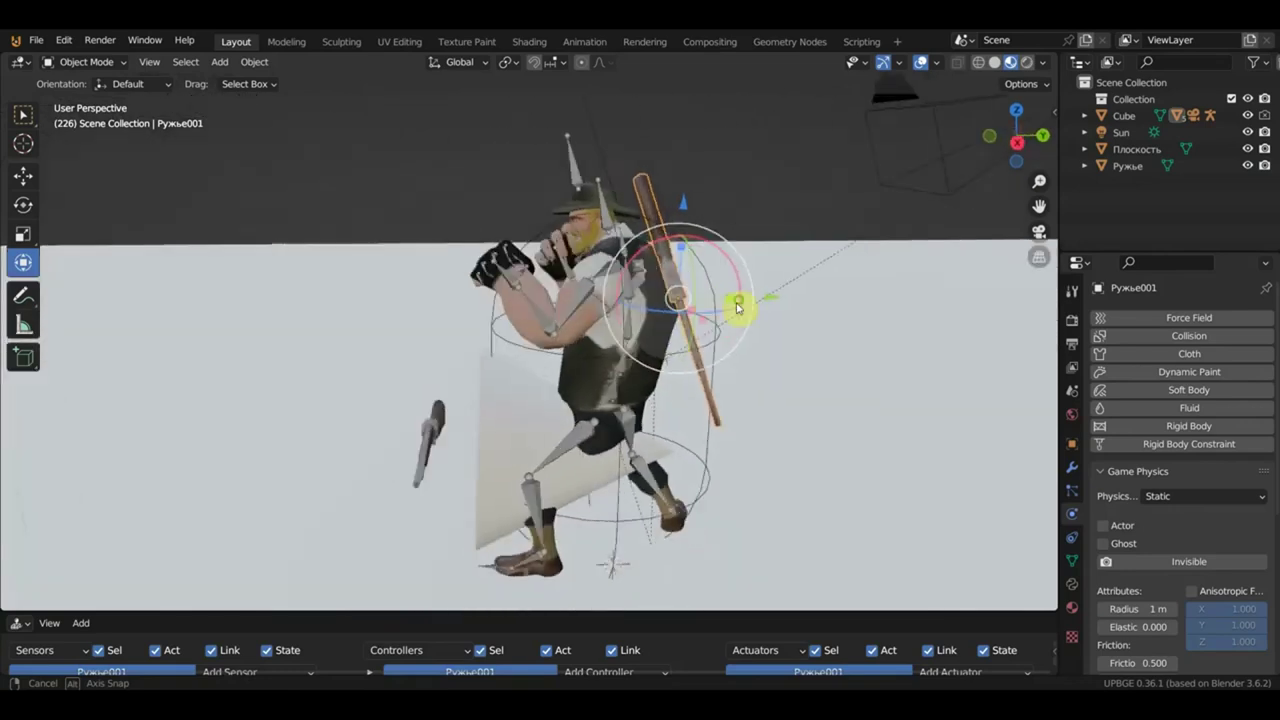
middle_drag(737, 307, 609, 271)
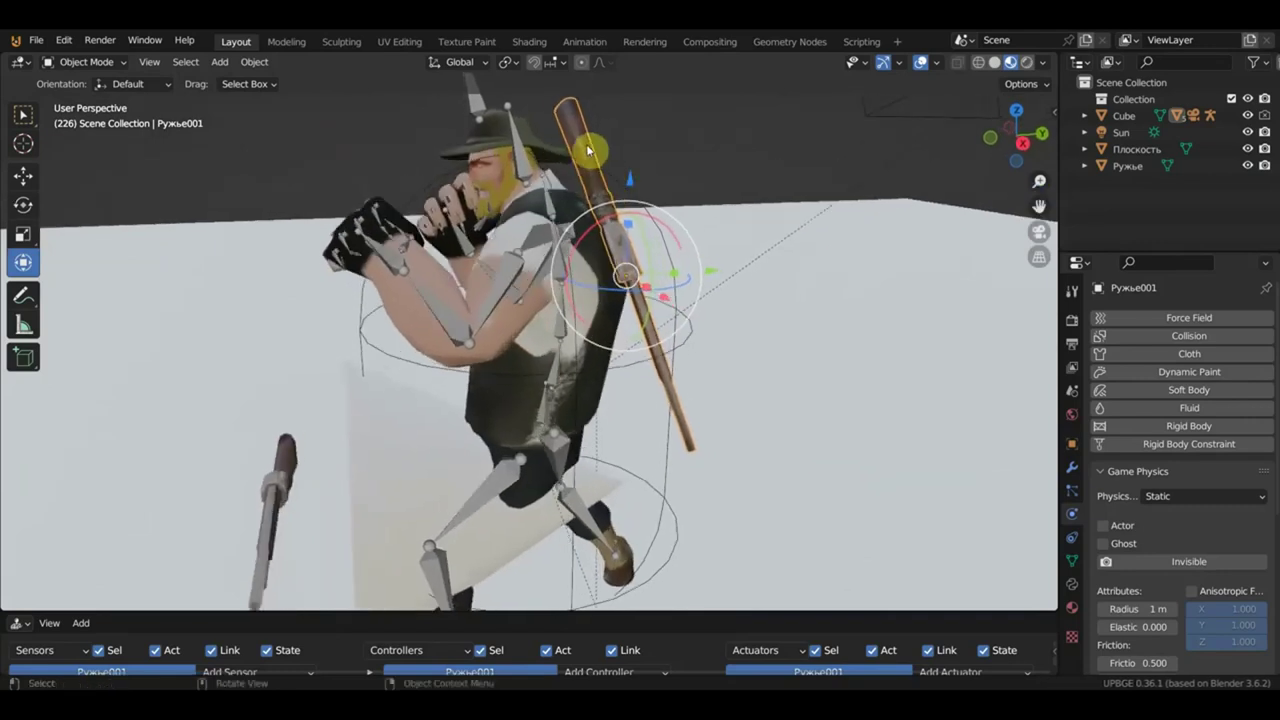
mouse_move(634, 140)
middle_down()
mouse_move(592, 158)
mouse_move(573, 256)
mouse_move(722, 308)
middle_up()
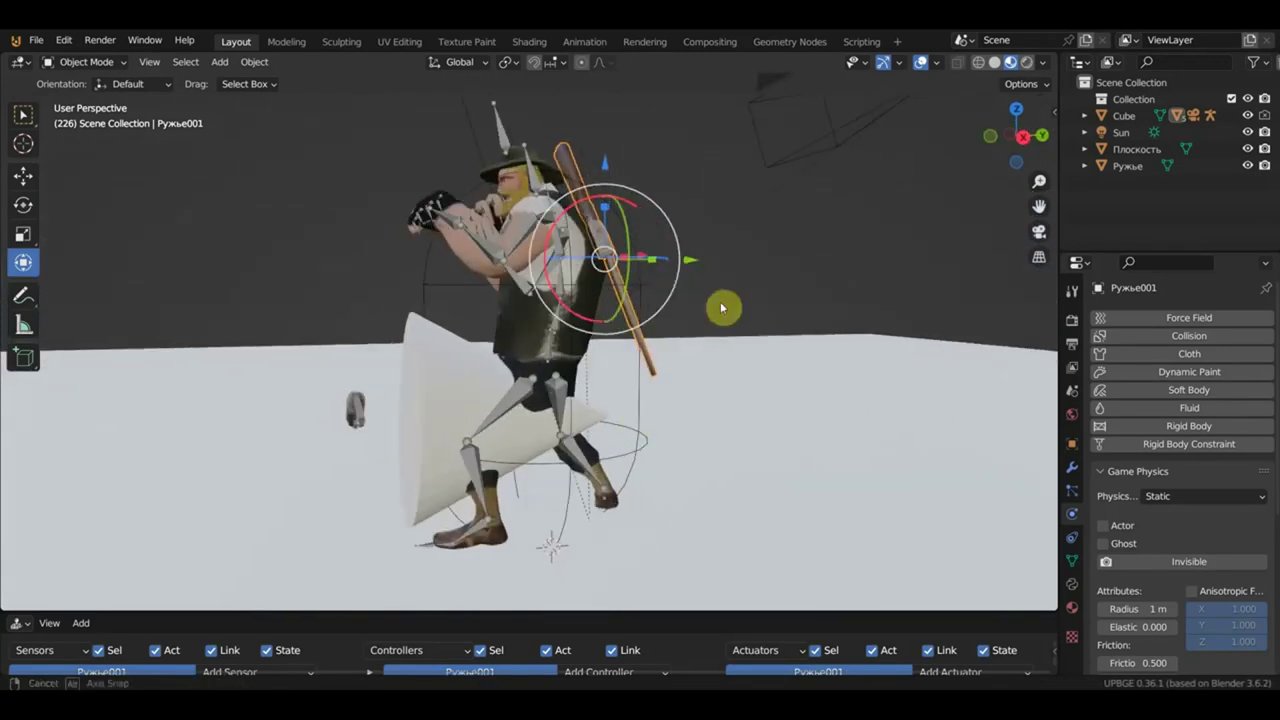
Enlarge the logic editor, check the floor rifle Ружье's logic, then select the character Cube.
drag(620, 613, 655, 434)
mouse_move(660, 420)
middle_down()
mouse_move(808, 336)
mouse_move(574, 334)
mouse_move(503, 371)
mouse_move(623, 294)
mouse_move(600, 285)
middle_up()
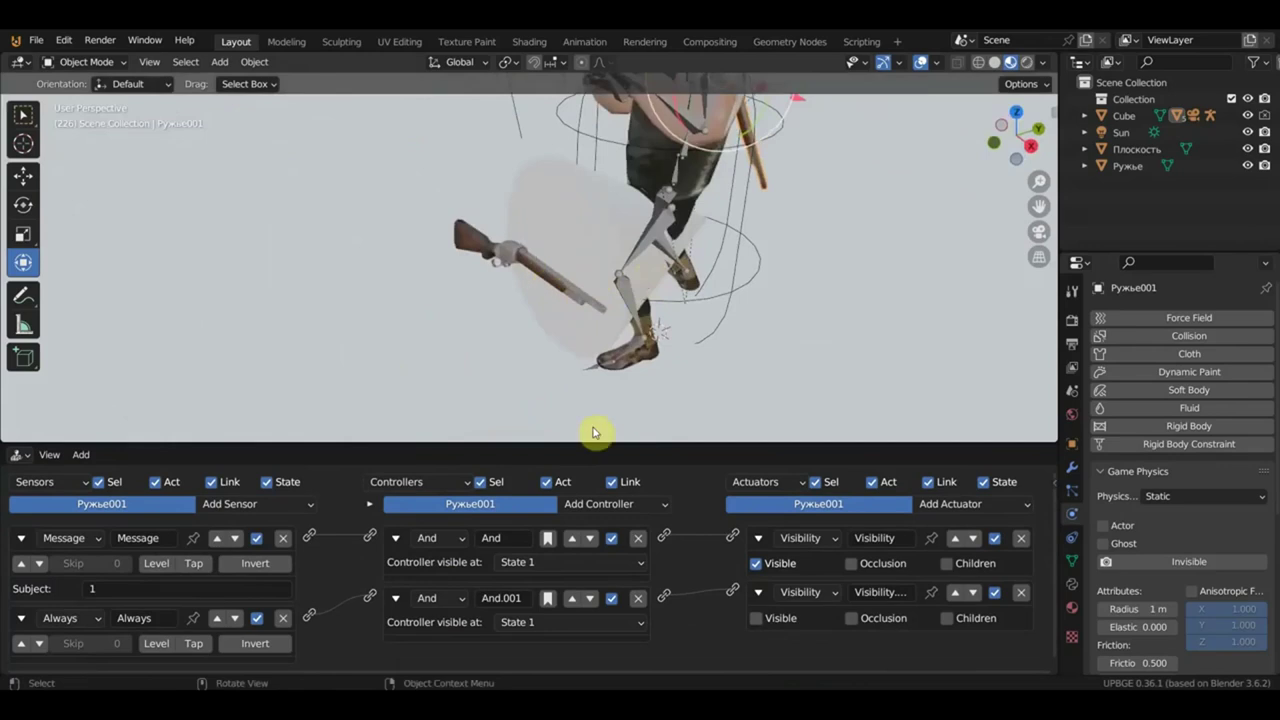
drag(587, 443, 600, 357)
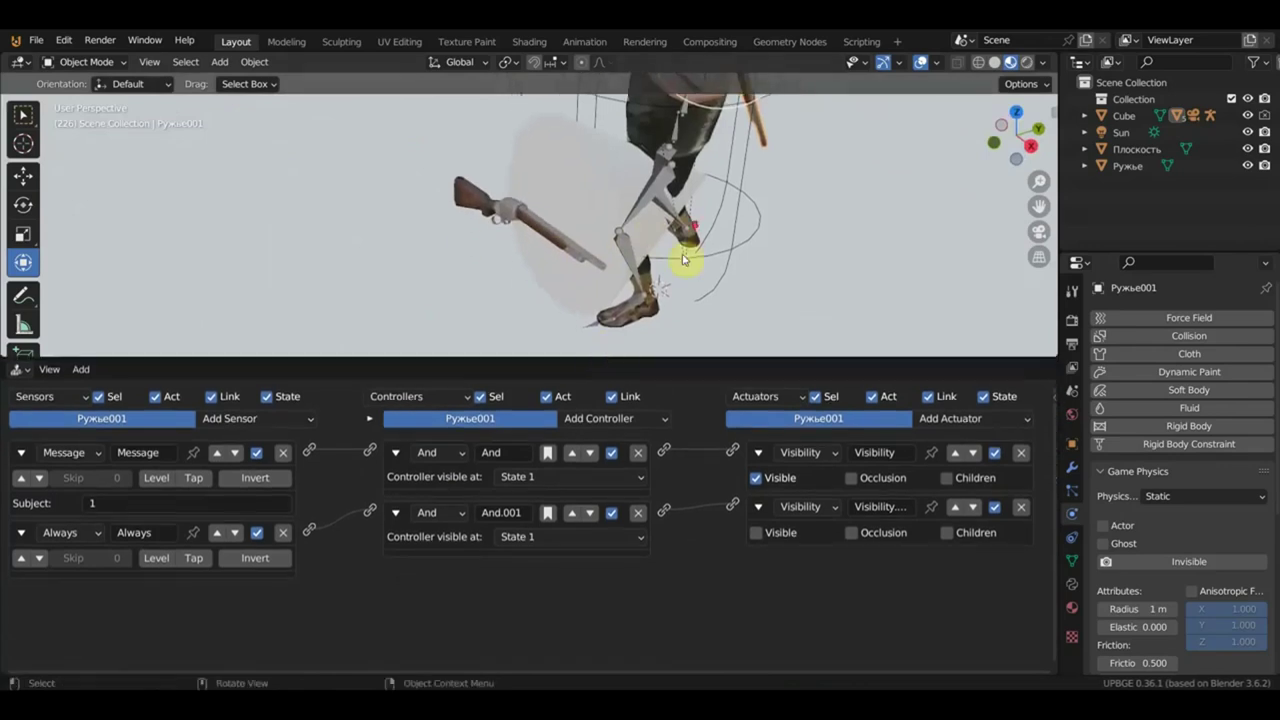
mouse_move(703, 222)
middle_down()
mouse_move(631, 266)
mouse_move(651, 237)
mouse_move(491, 314)
mouse_move(534, 277)
mouse_move(726, 451)
middle_up()
click(460, 297)
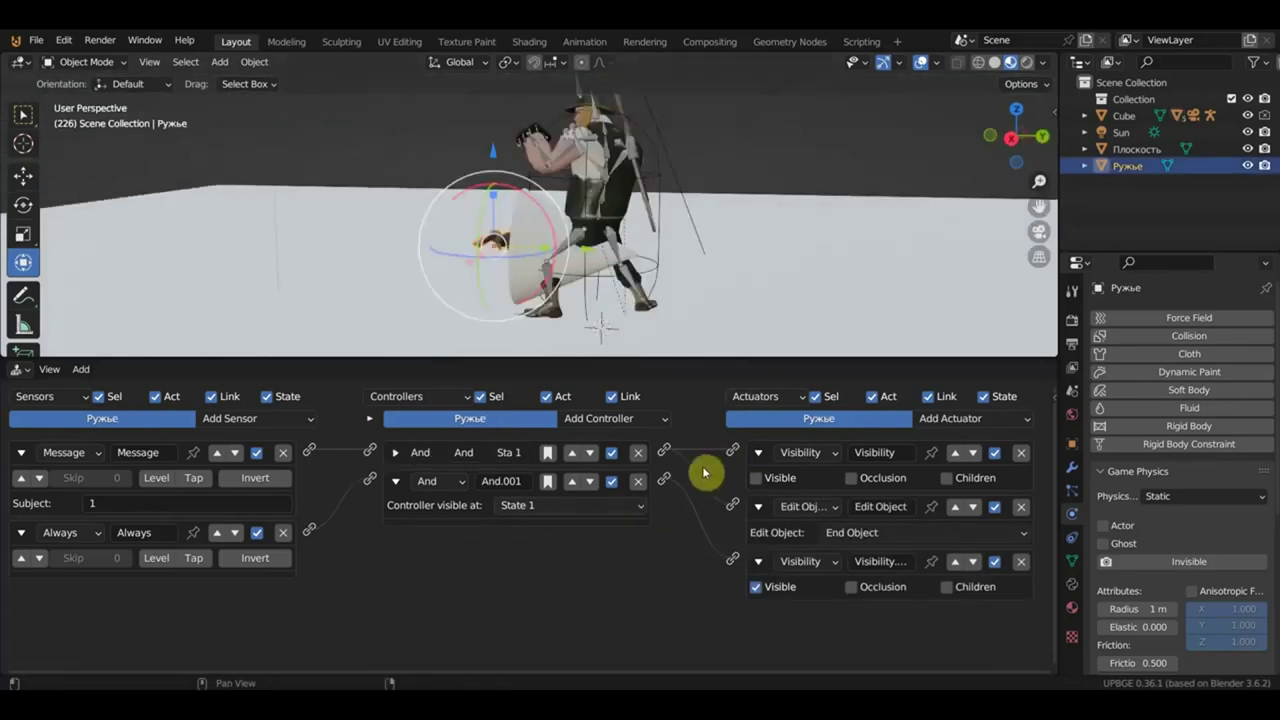
middle_drag(590, 290, 660, 232)
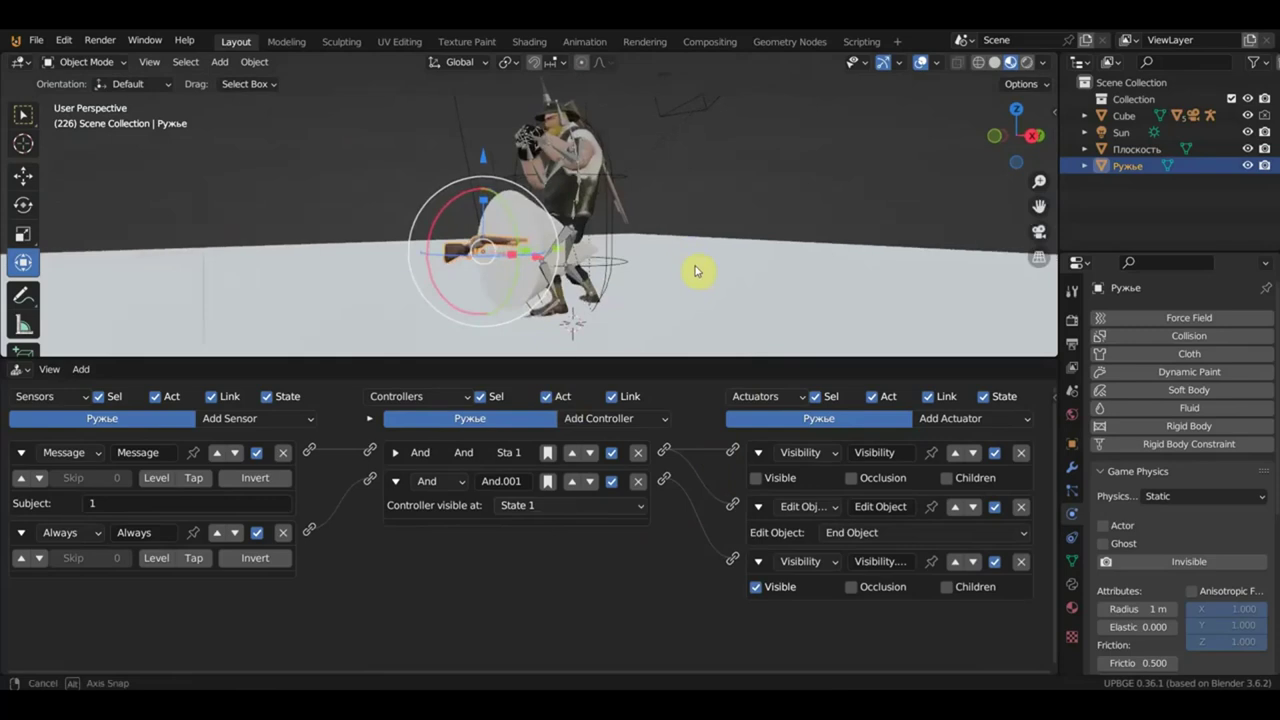
click(605, 216)
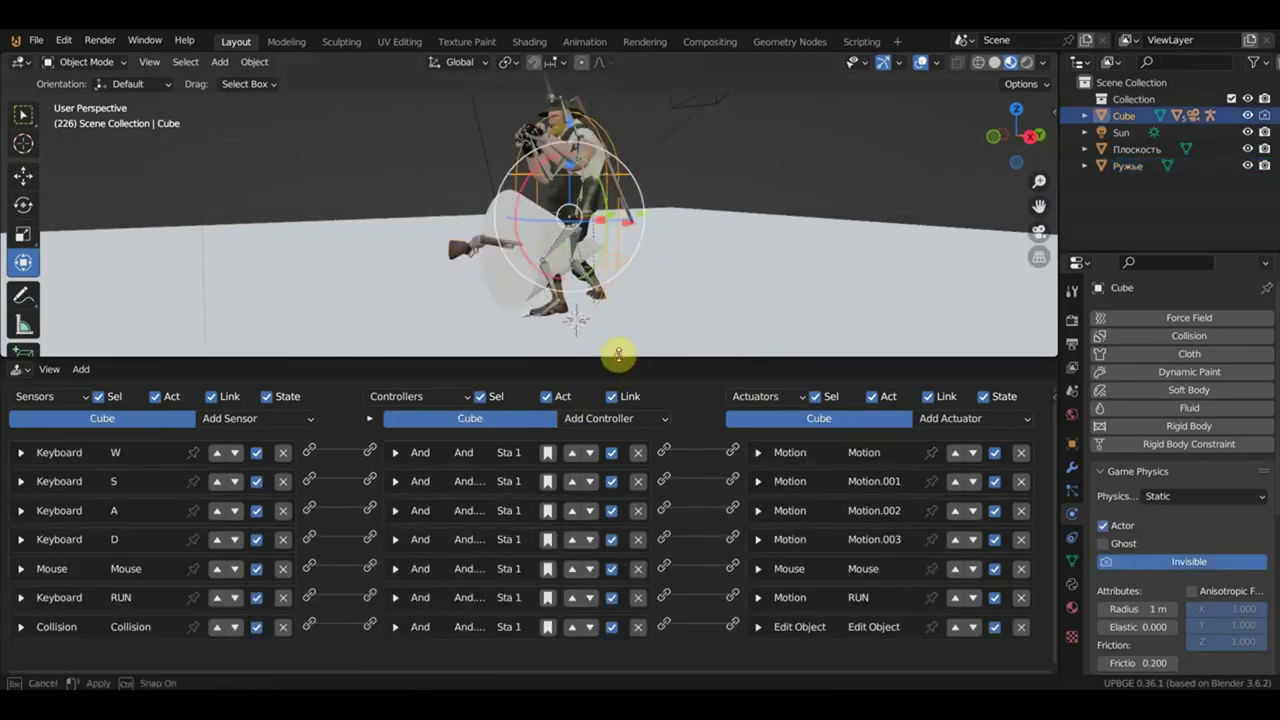
Add a Collision sensor to the Cube filtered to the Ружье property.
drag(617, 357, 630, 248)
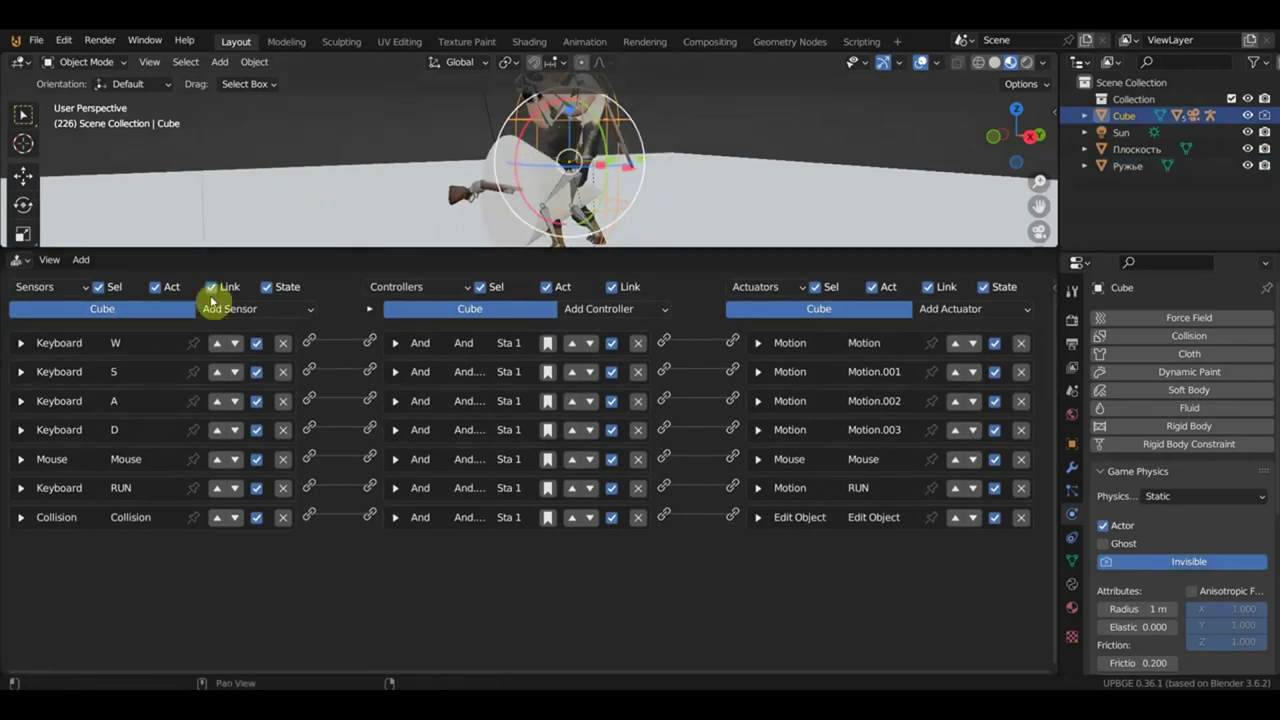
click(240, 309)
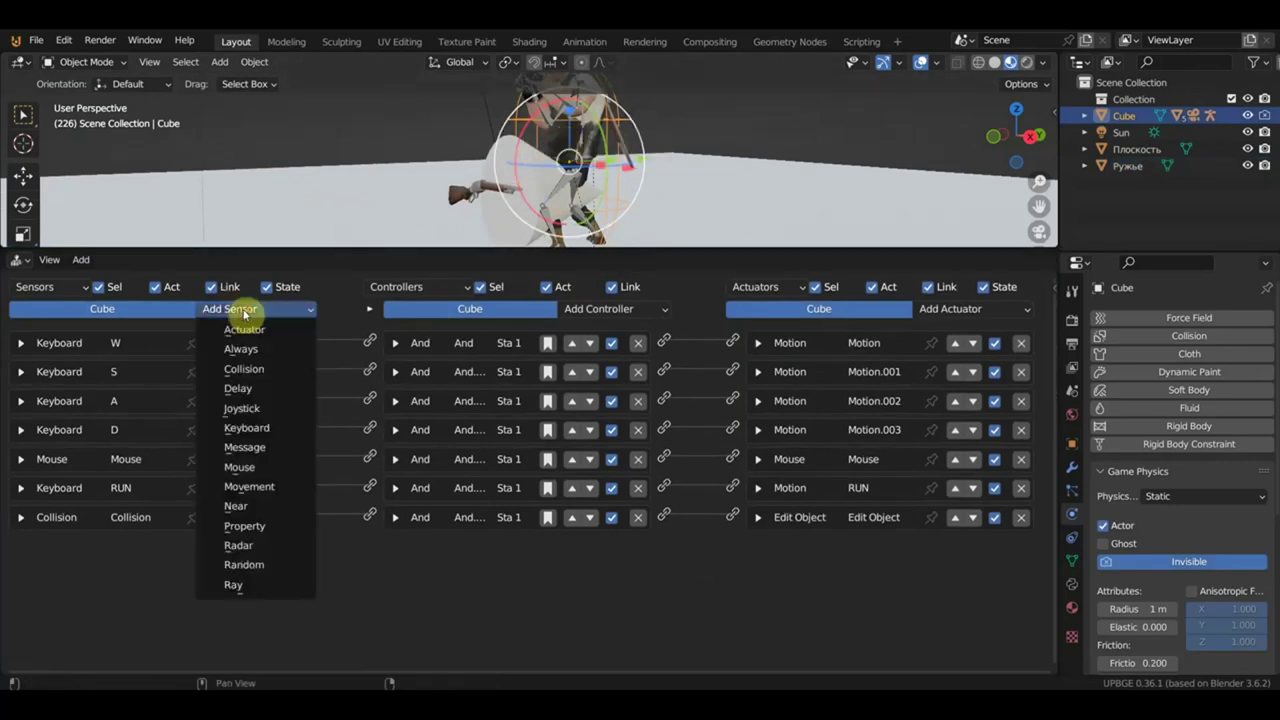
click(267, 376)
text(Ружье)
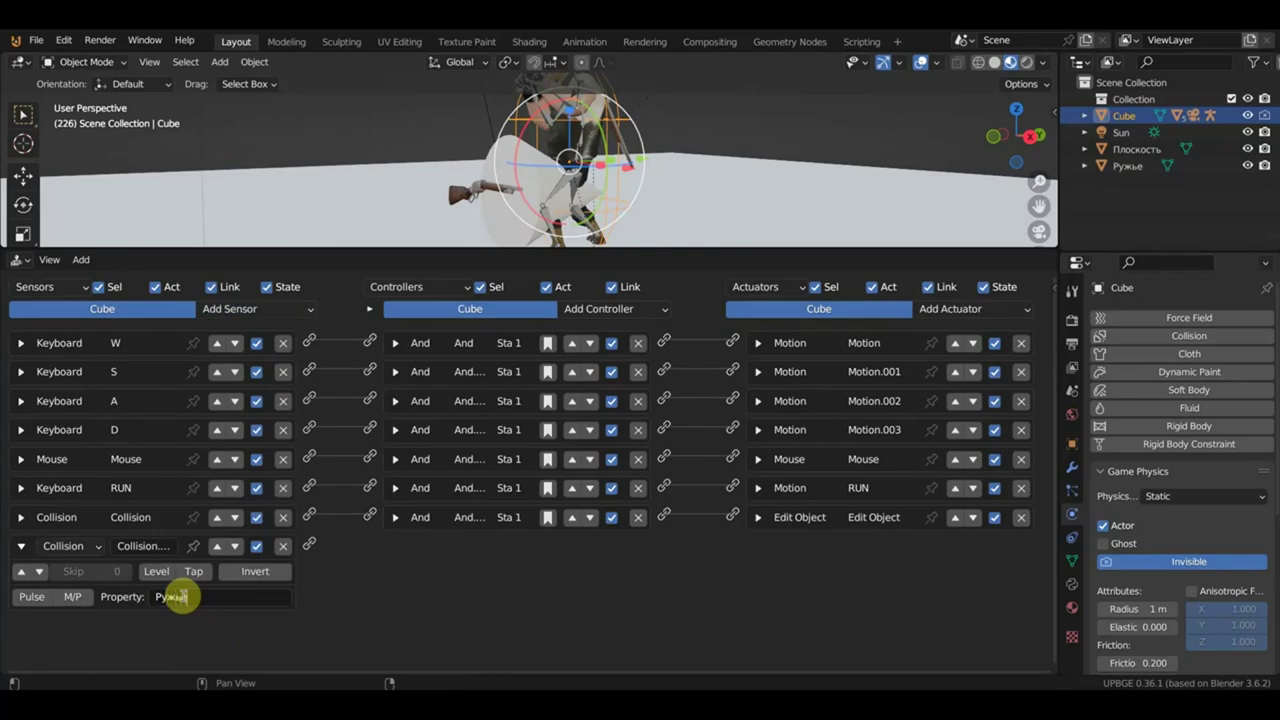
key(Return)
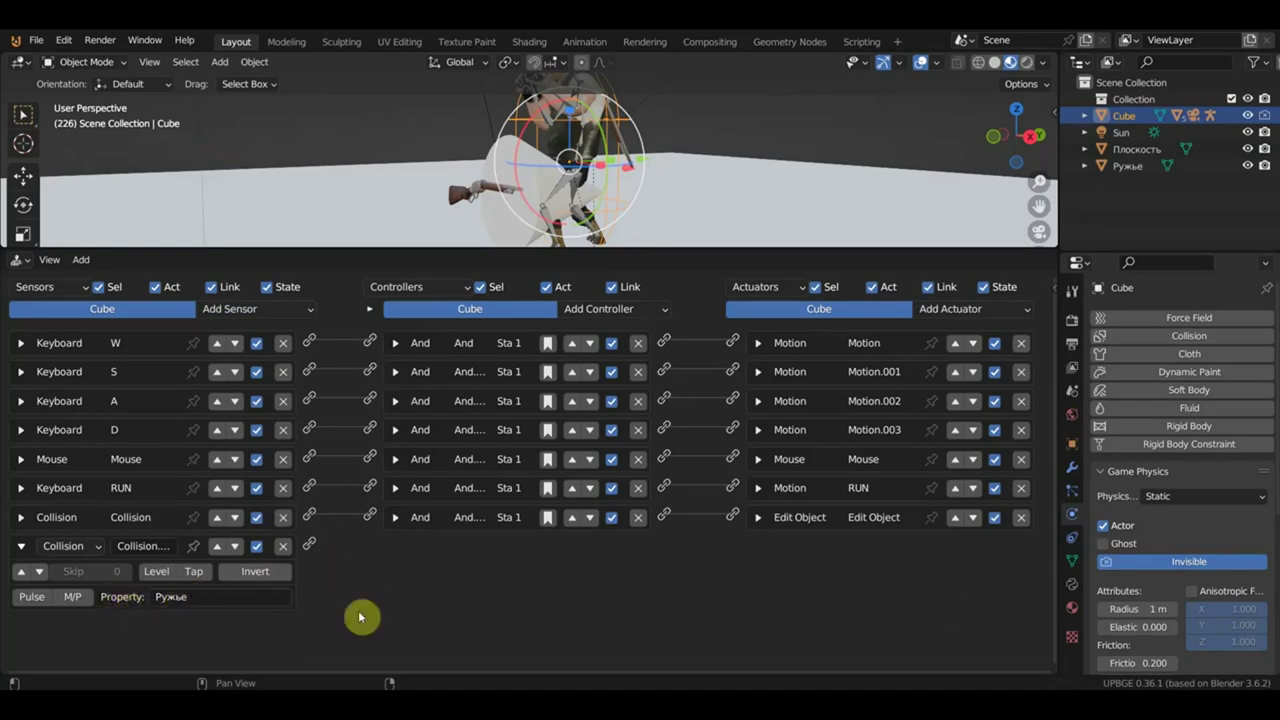
click(998, 310)
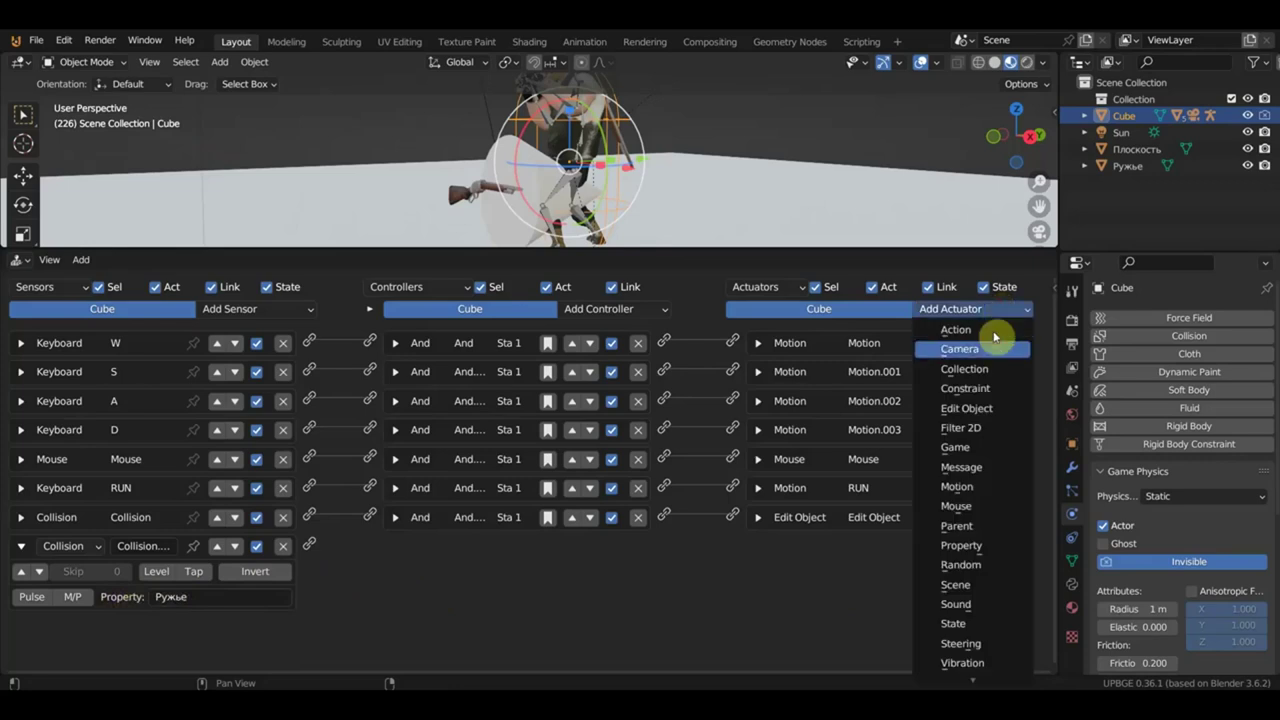
Add a Property actuator to the Cube and enter кружение as its property name.
click(980, 552)
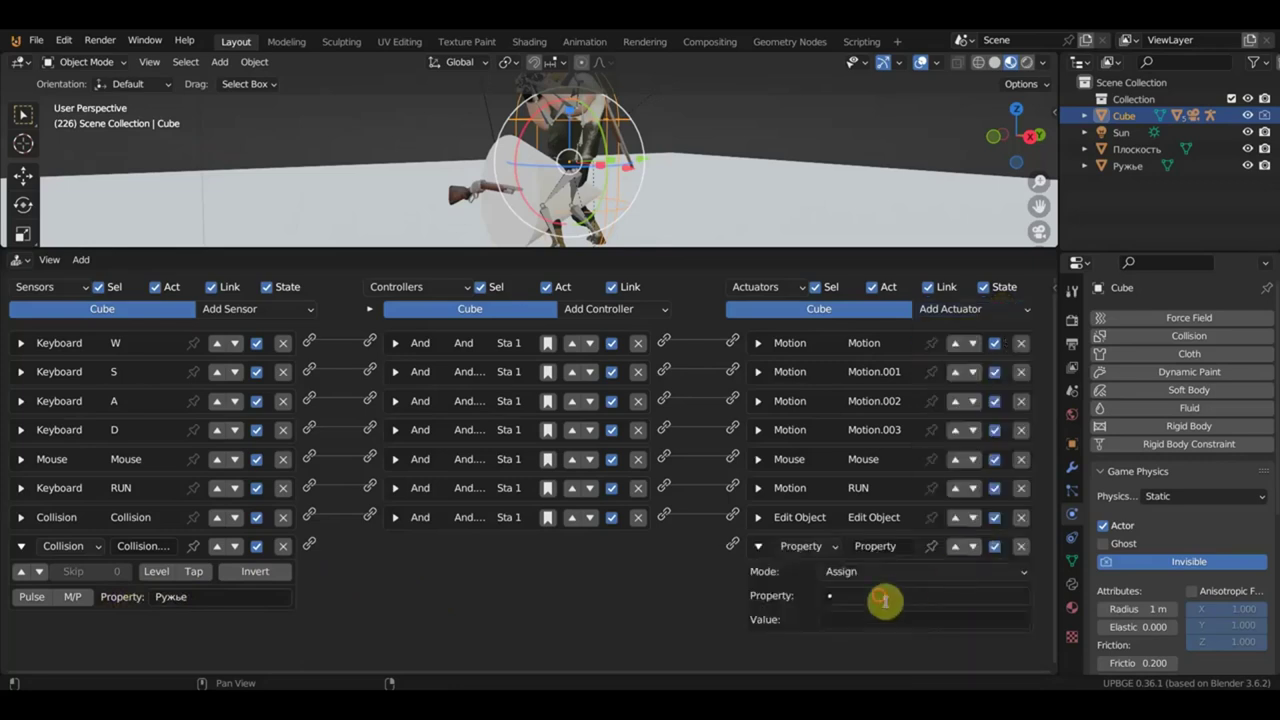
click(883, 596)
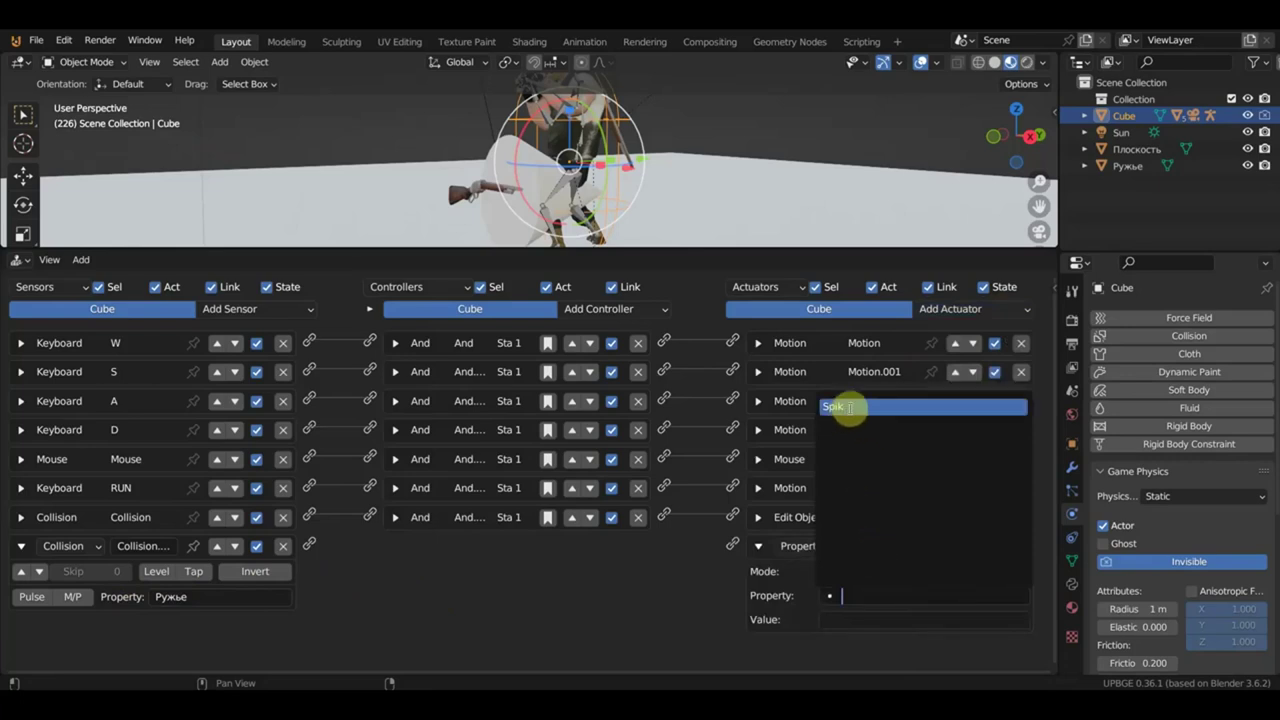
click(603, 640)
click(855, 597)
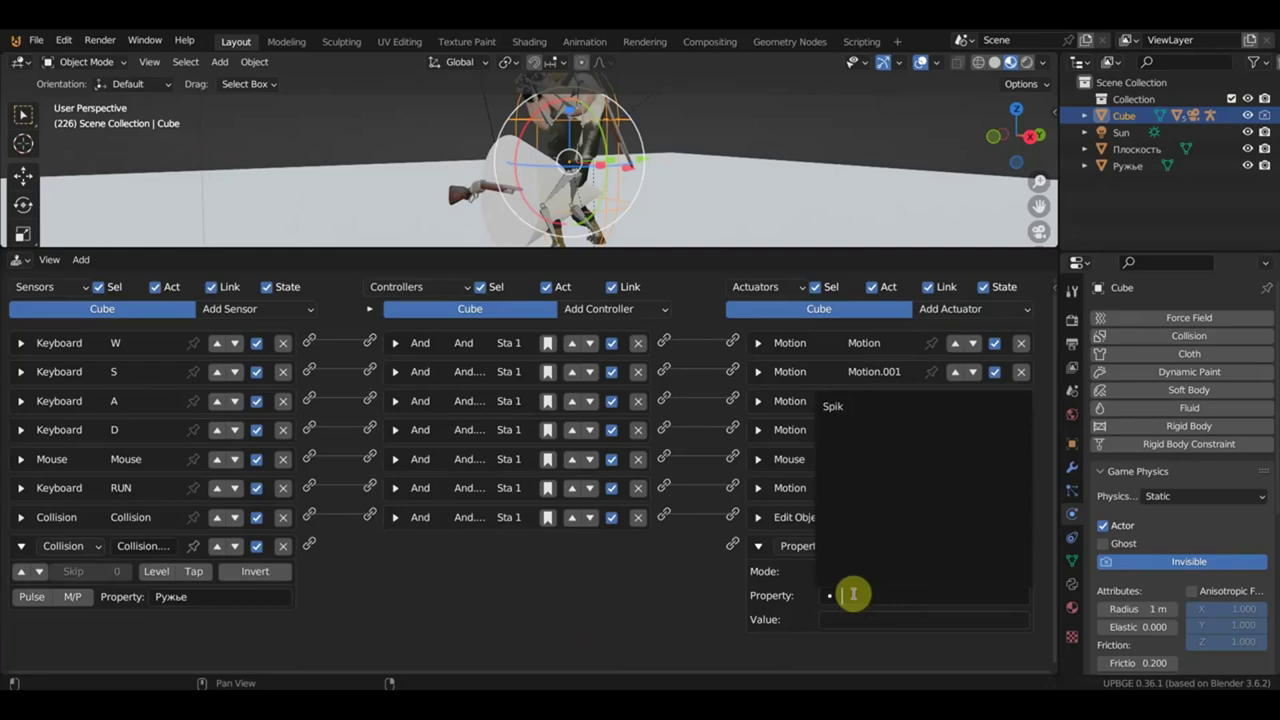
click(663, 651)
click(860, 595)
text(кружение)
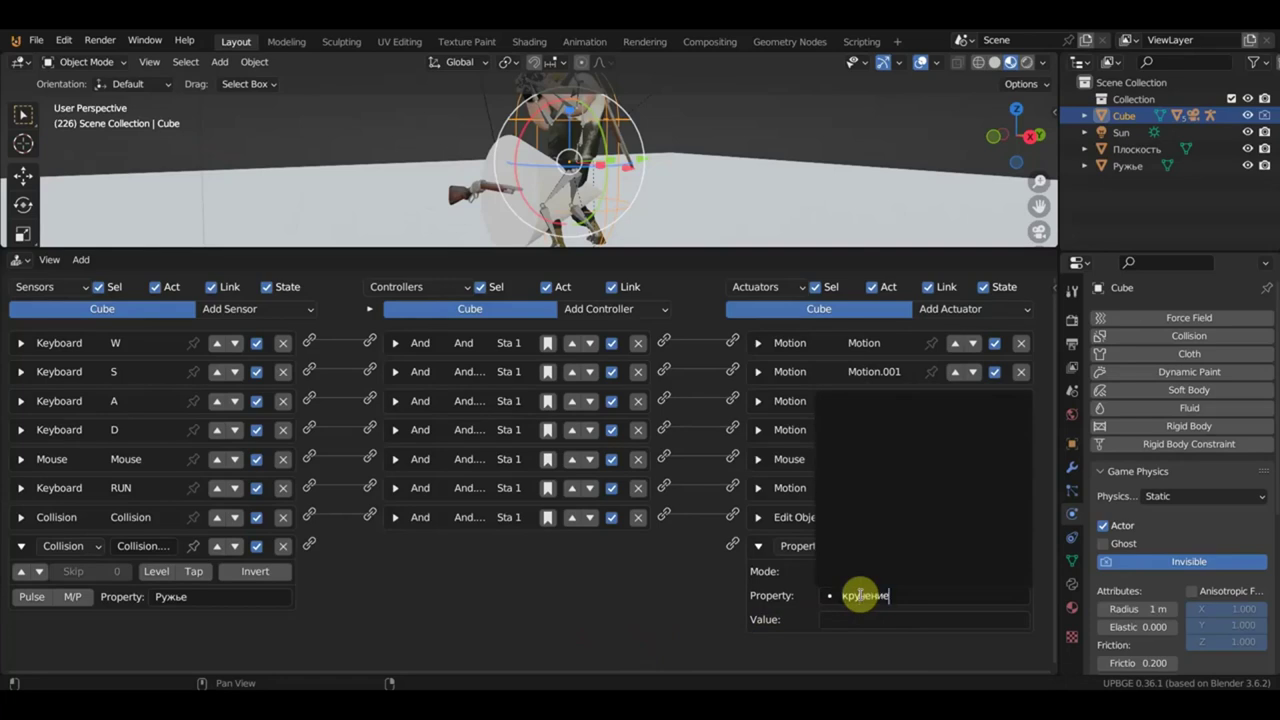
Confirm the кружение name, which isn't found, and select the rifle Ружье.
key(Return)
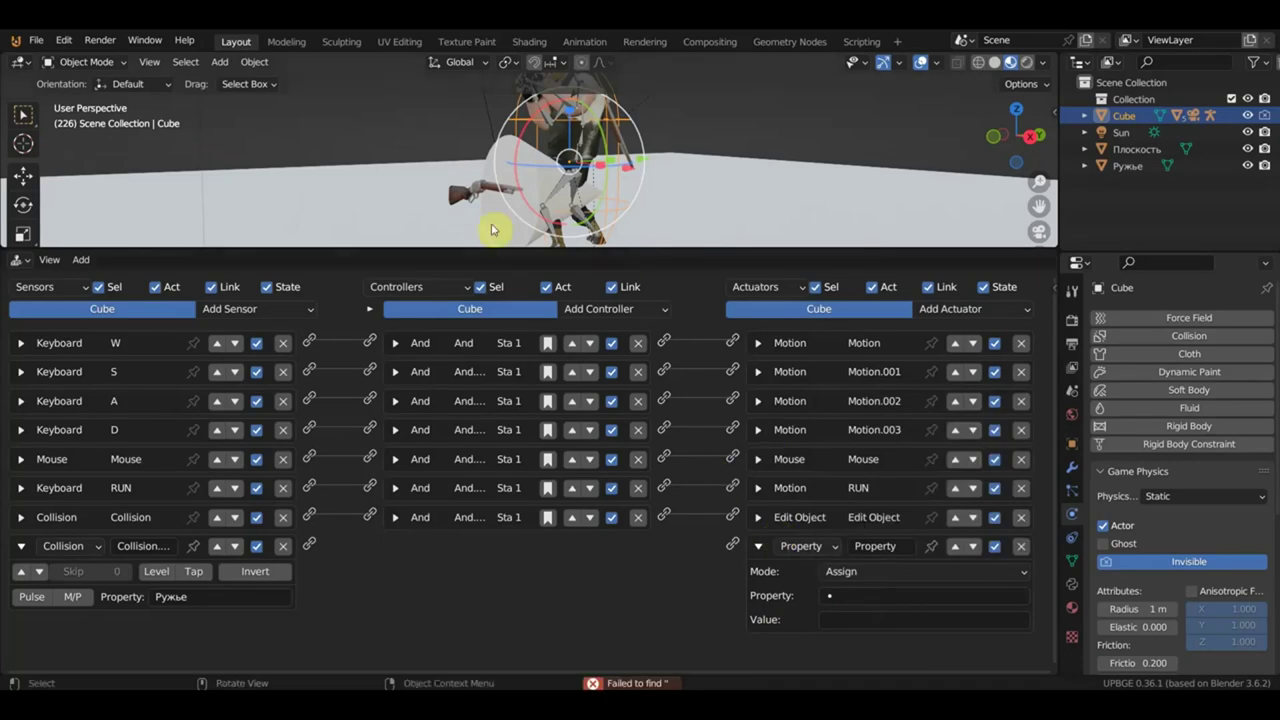
click(444, 197)
click(450, 198)
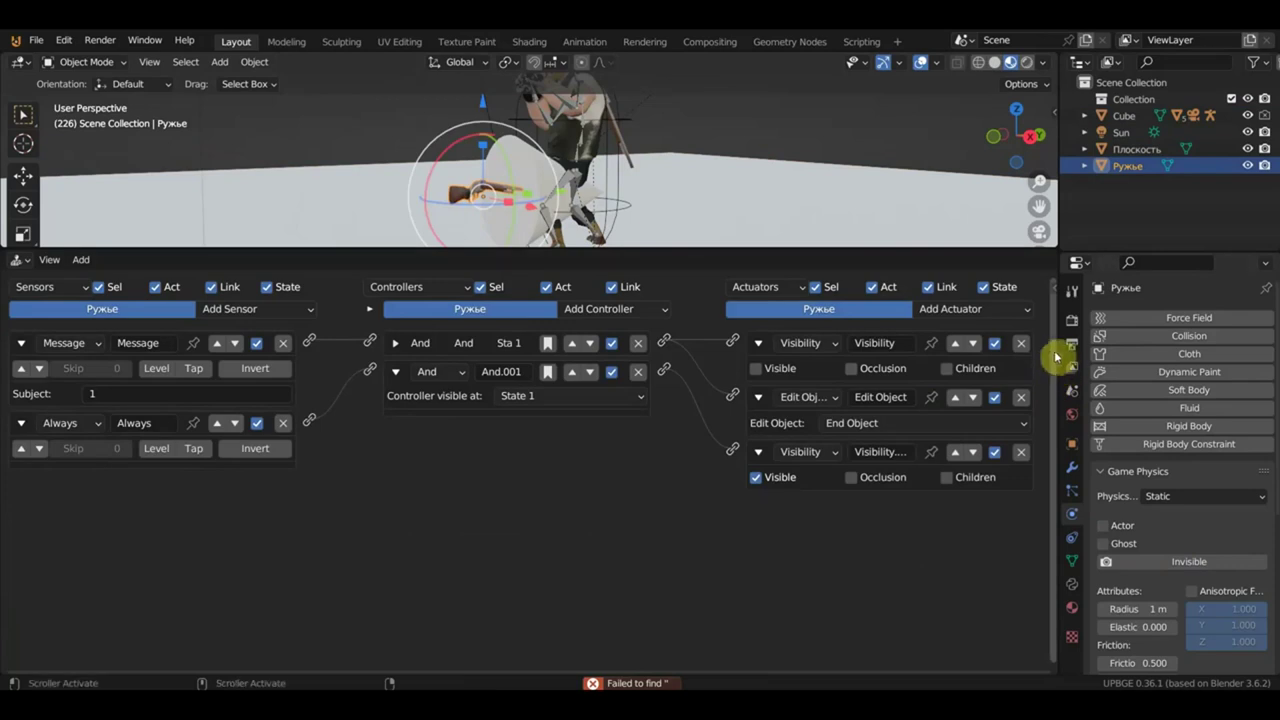
Add a Float game property named Кручение (0.000) to the rifle, then hide the properties panel.
mouse_move(1058, 357)
mouse_down()
mouse_move(1015, 360)
mouse_move(1063, 364)
mouse_up()
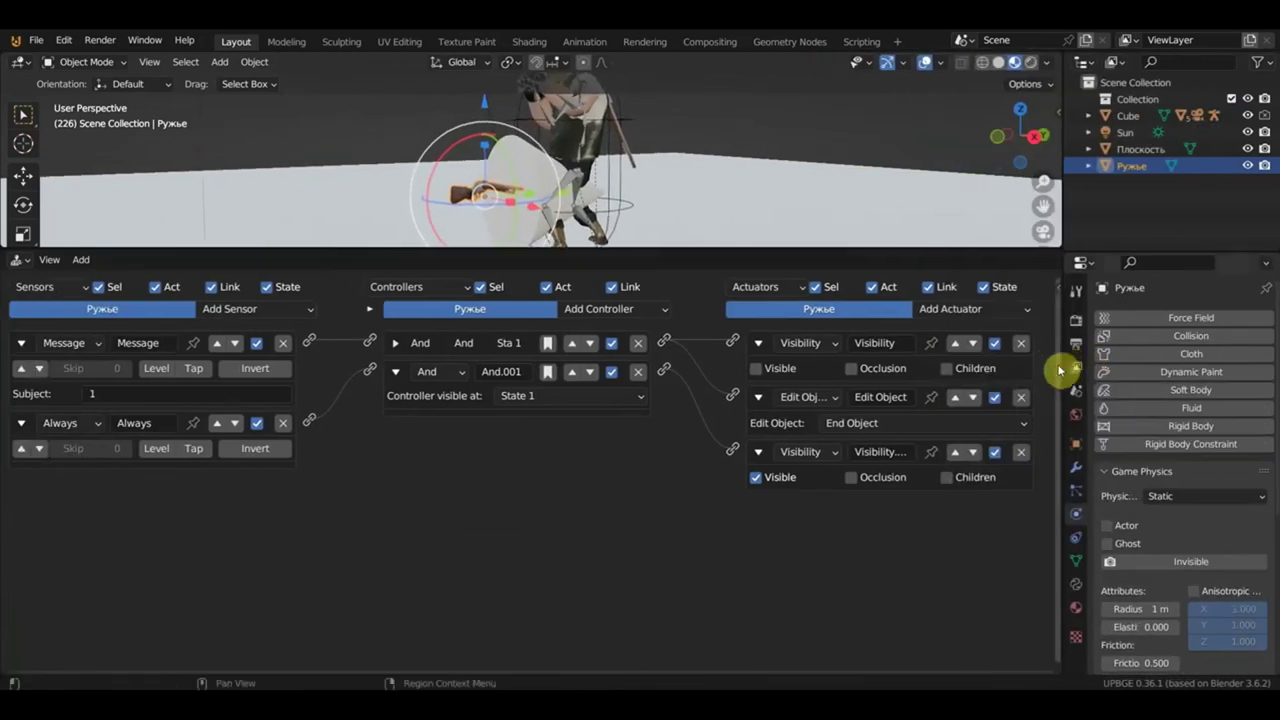
click(1060, 290)
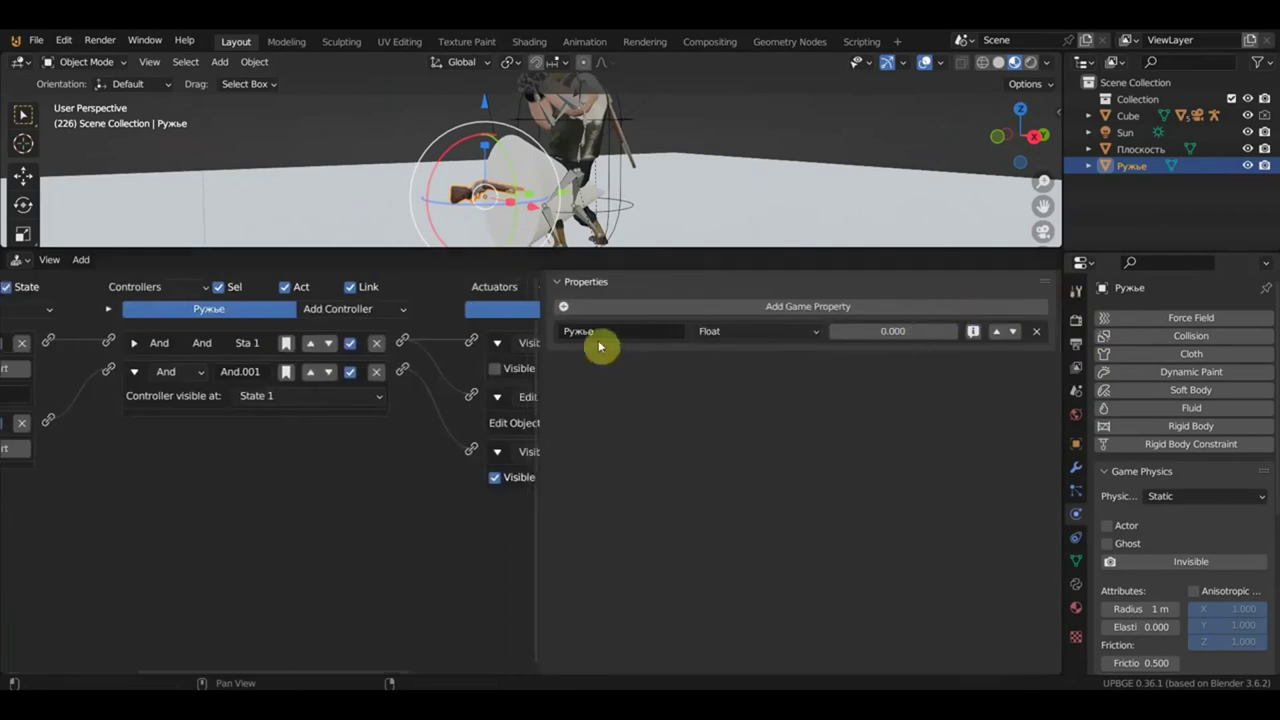
click(771, 307)
click(605, 361)
text(Кручение)
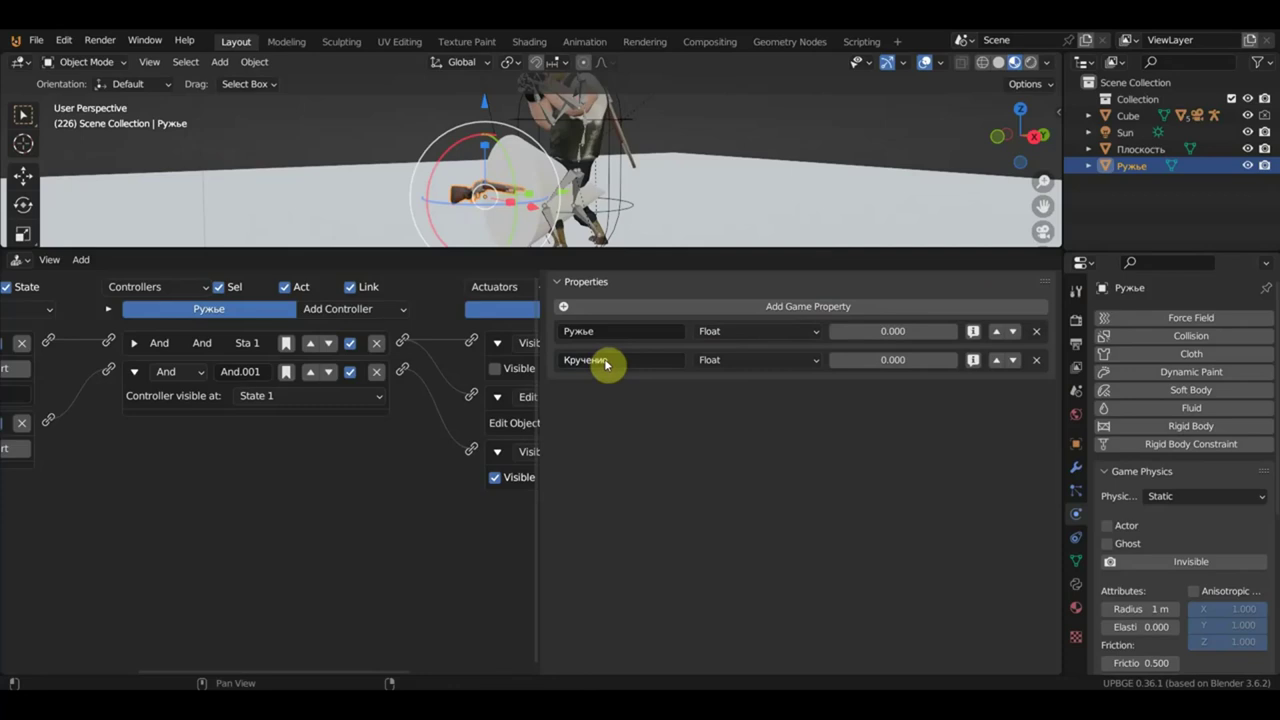
drag(537, 437, 1023, 497)
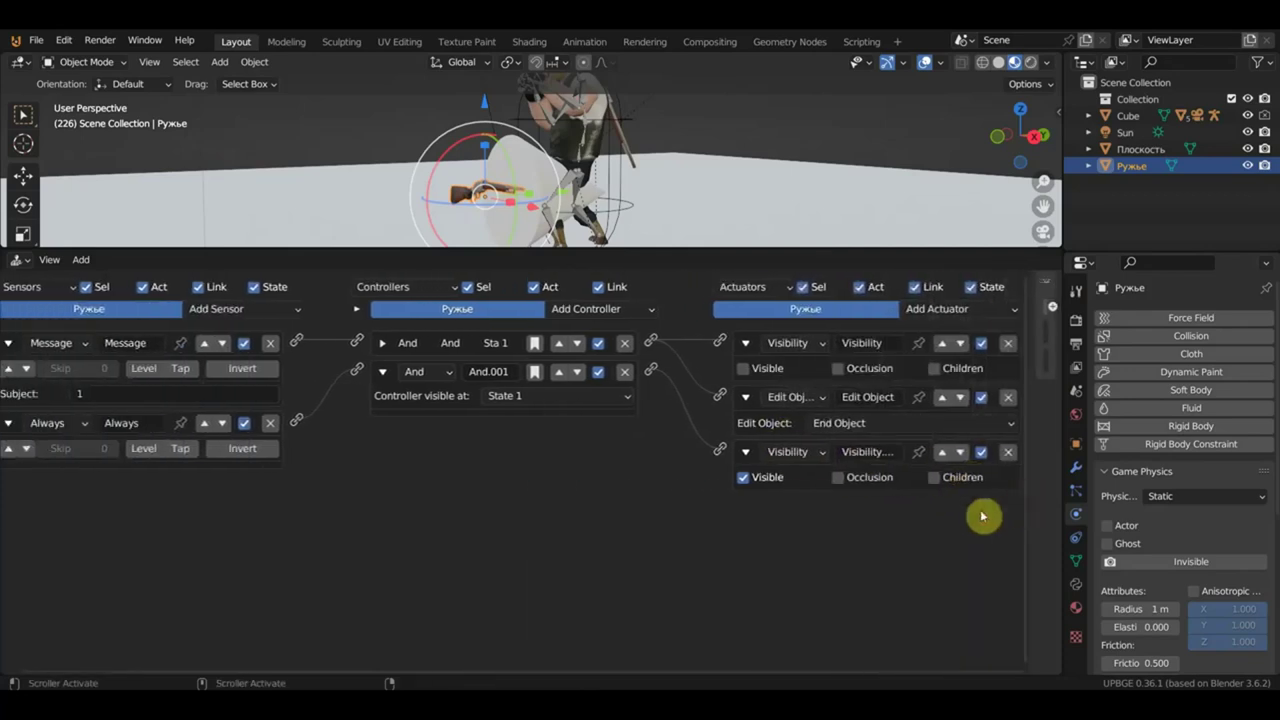
Check the Cube's Property actuator, then select the rifle Ружье lying on the ground.
click(612, 171)
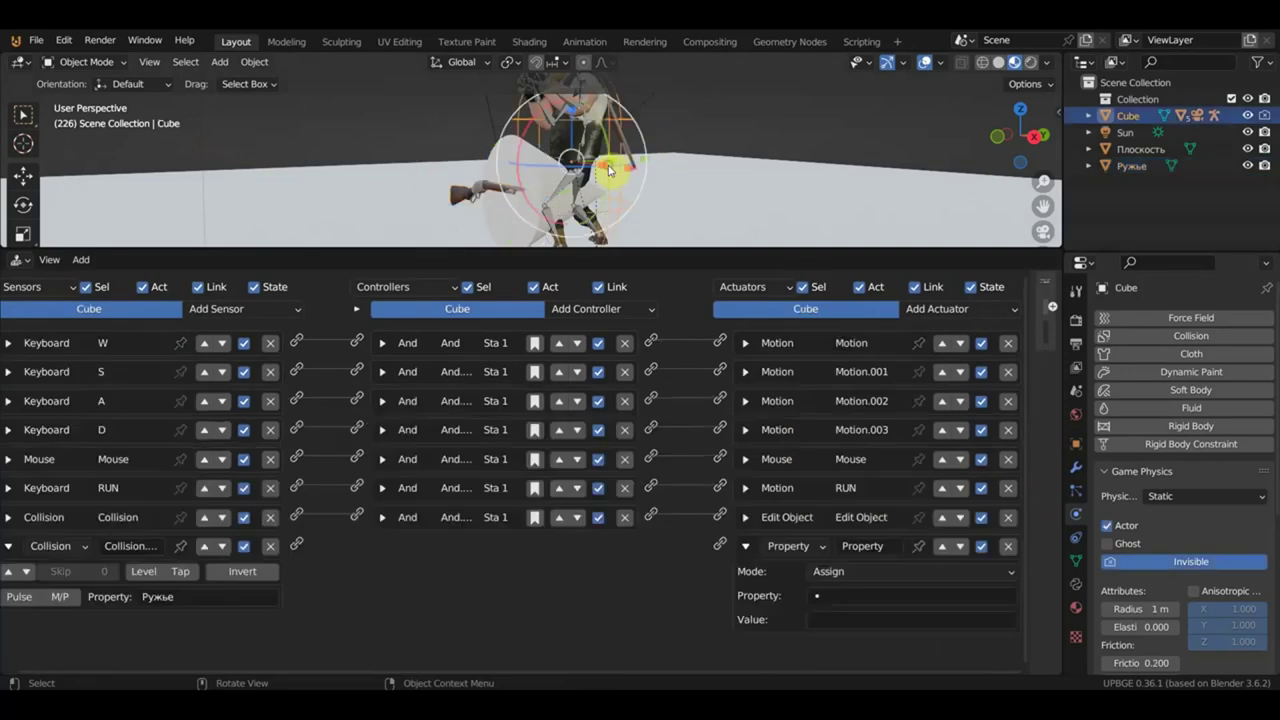
click(863, 594)
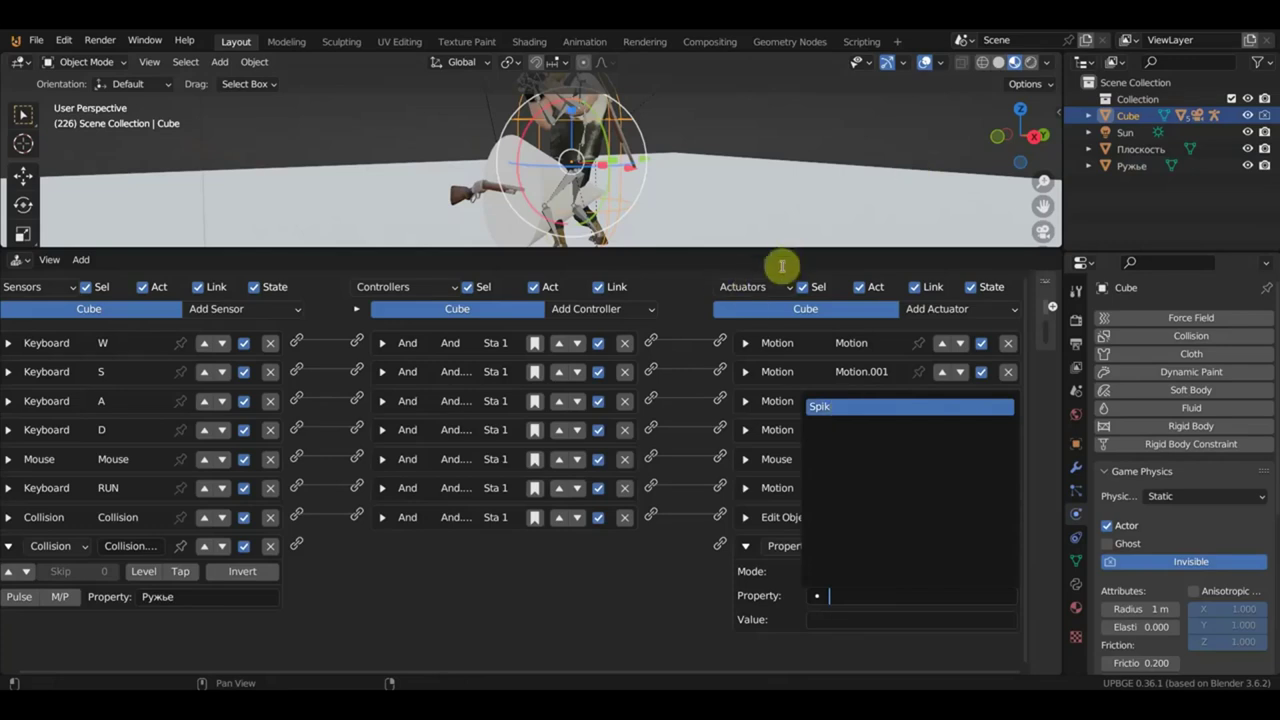
drag(666, 248, 705, 525)
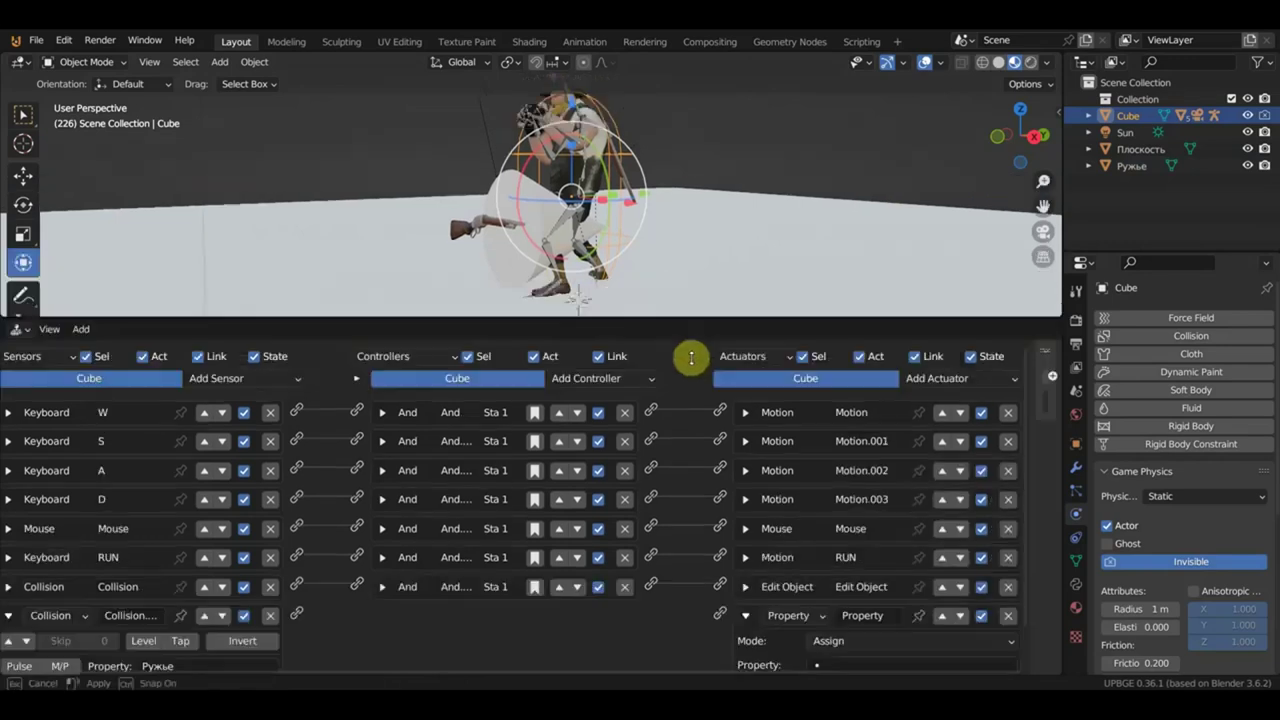
click(462, 348)
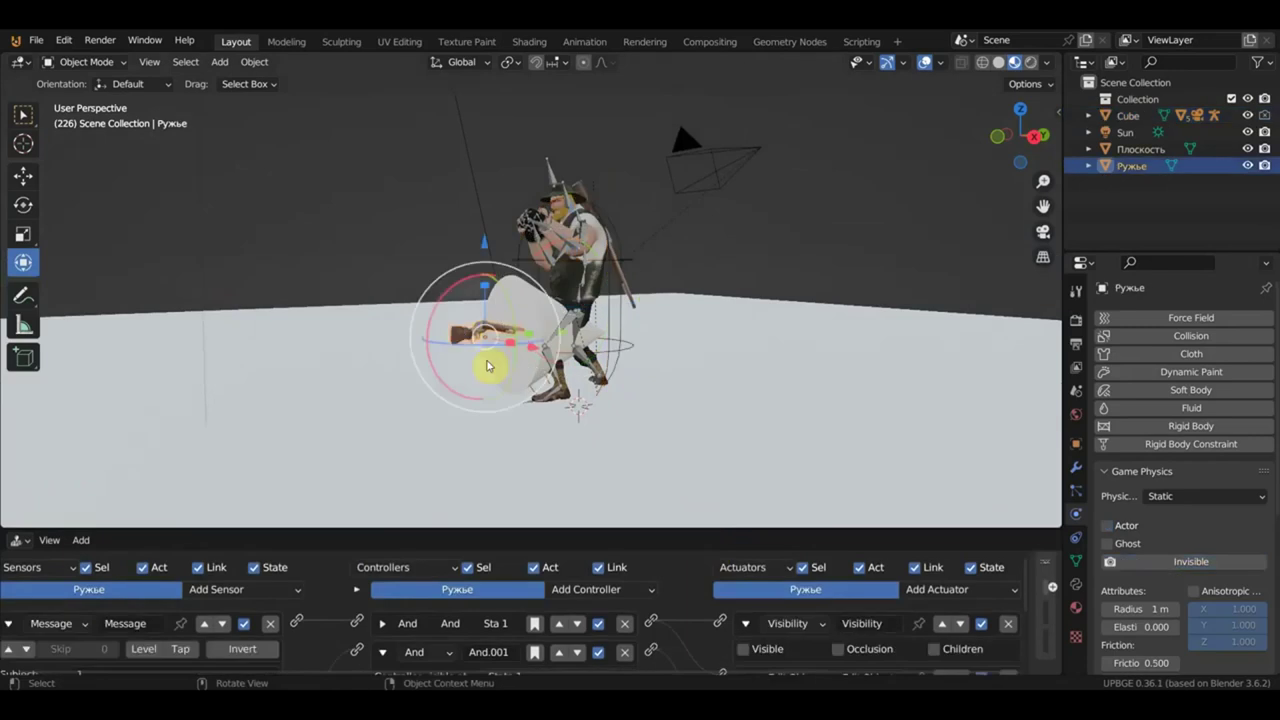
drag(686, 528, 714, 249)
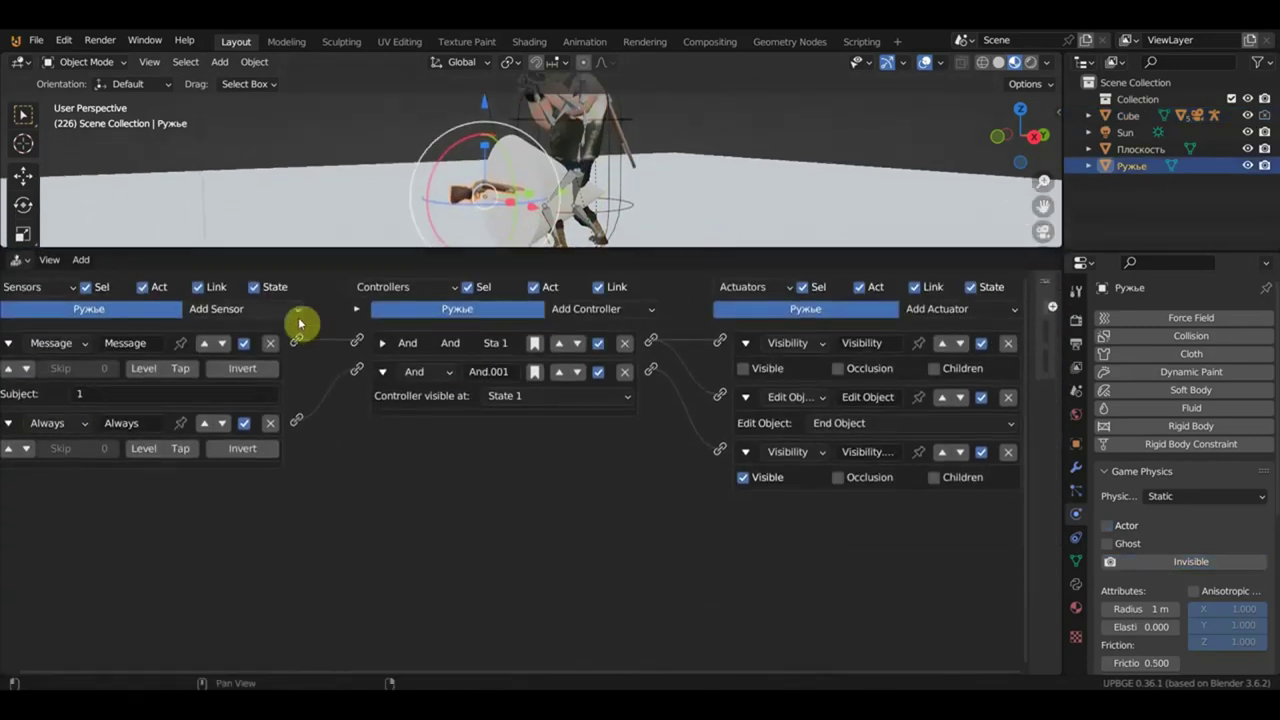
Add an Always sensor to the rifle and collapse its existing Visibility, Edit Object and And bricks.
click(247, 318)
click(240, 348)
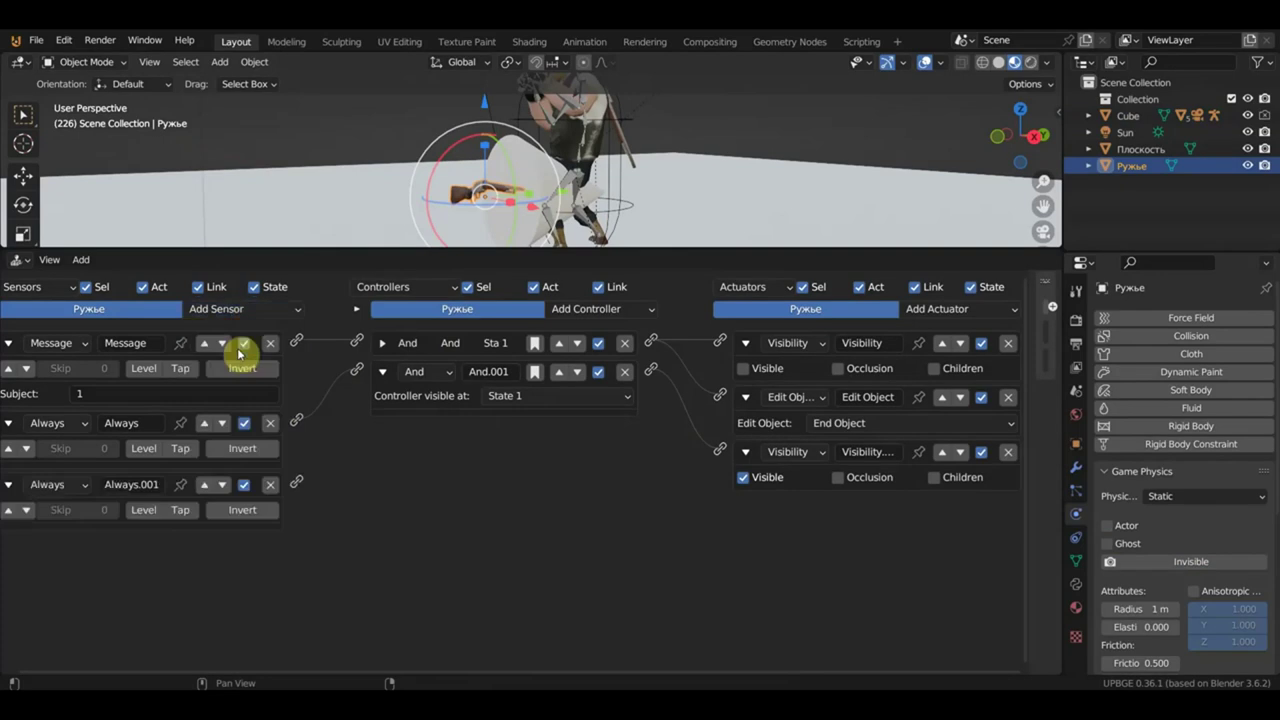
click(745, 451)
click(745, 397)
click(745, 343)
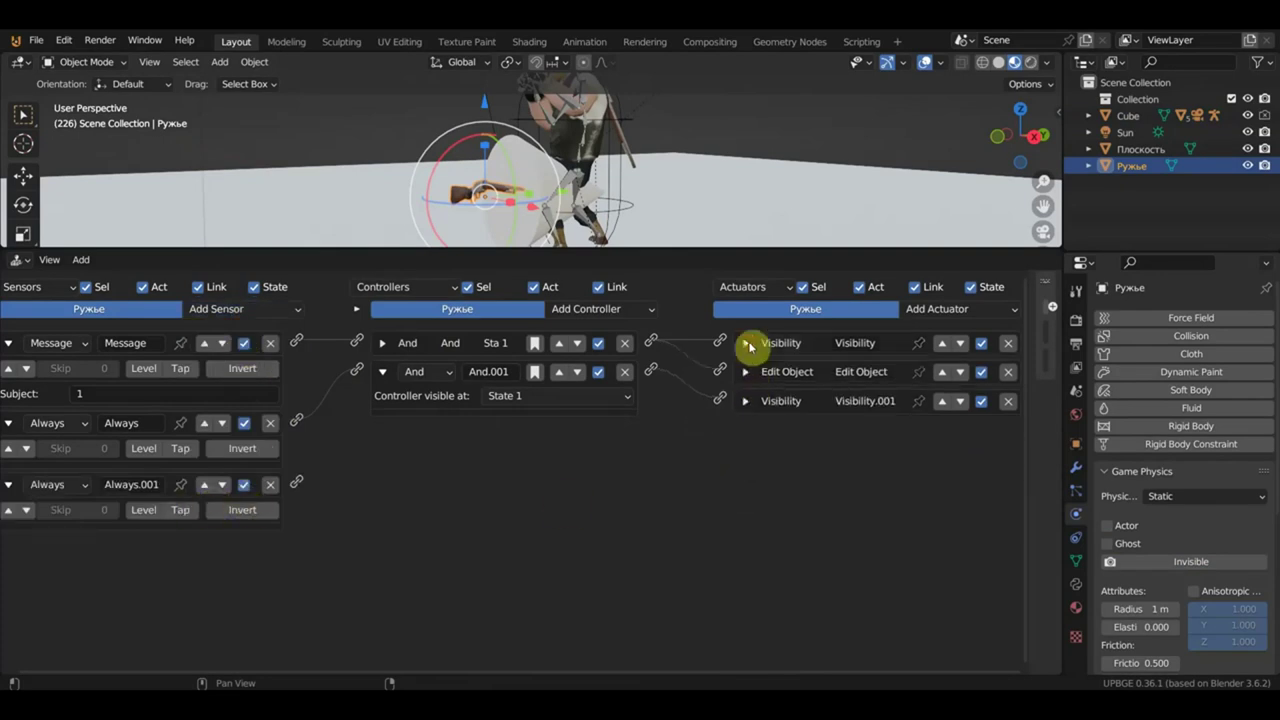
click(383, 372)
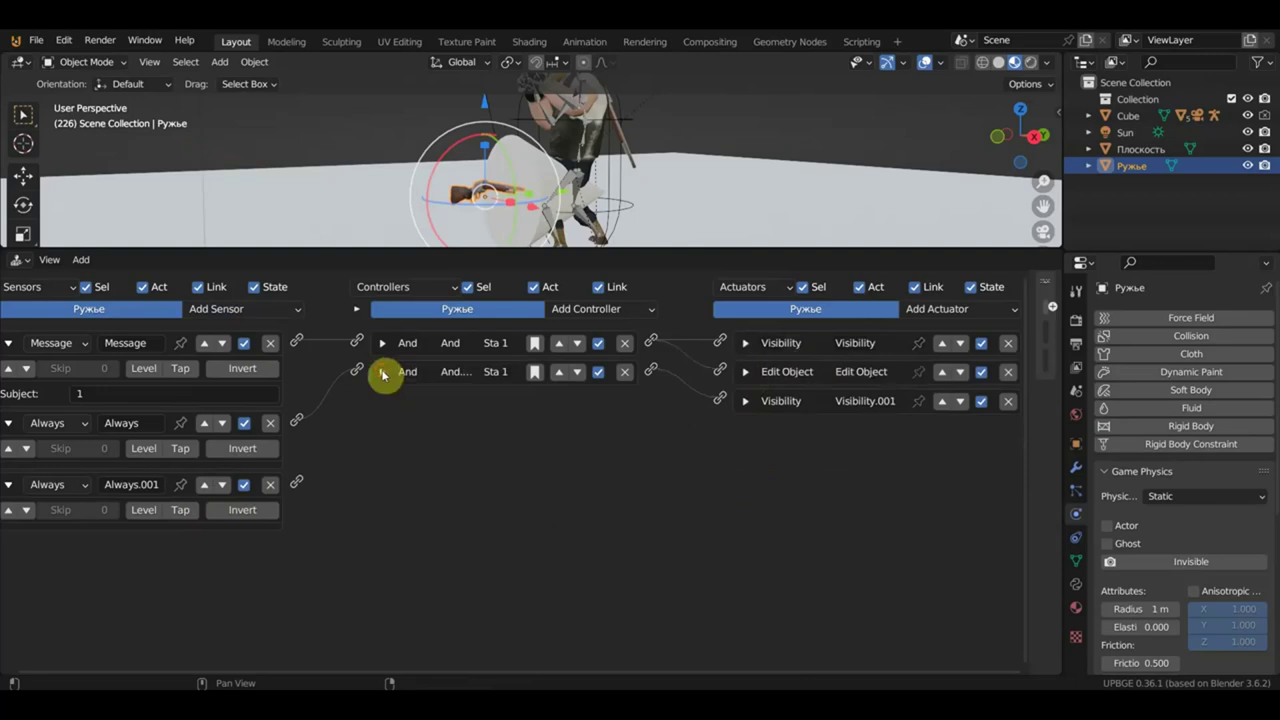
Add a Motion actuator driven by Always.001 via a new And controller, rotating 5° on local Z.
click(966, 310)
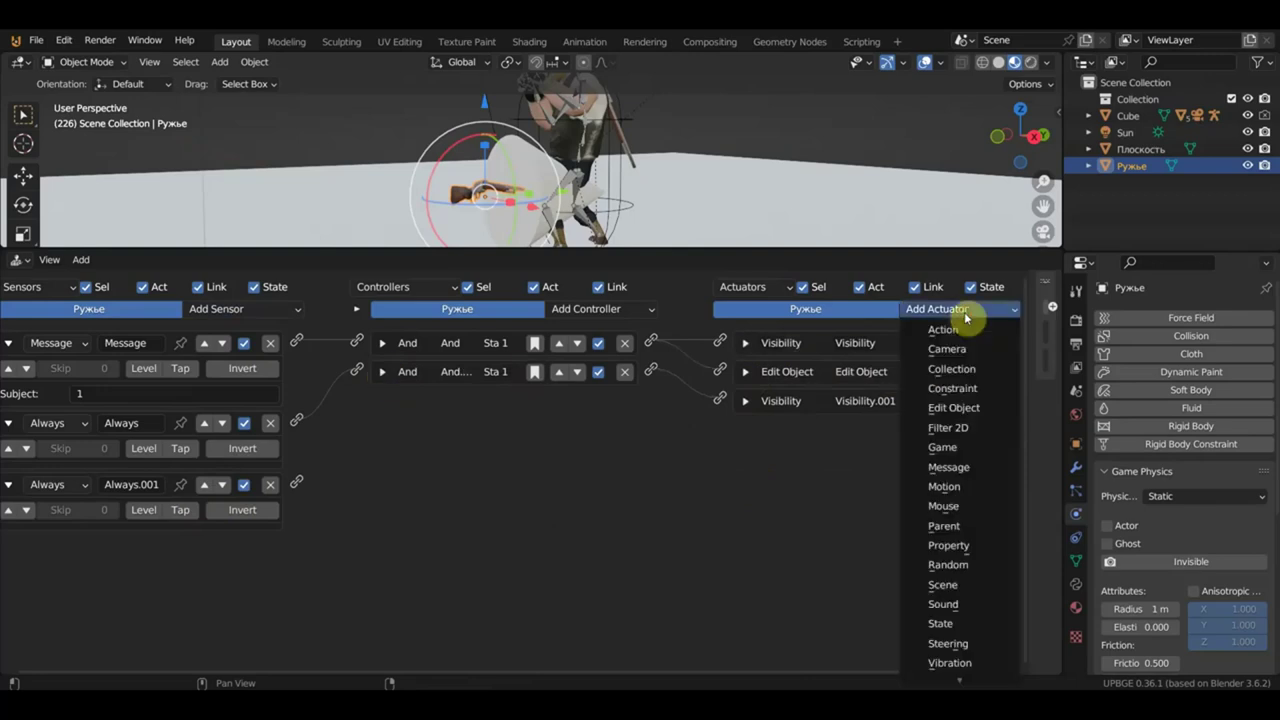
click(958, 487)
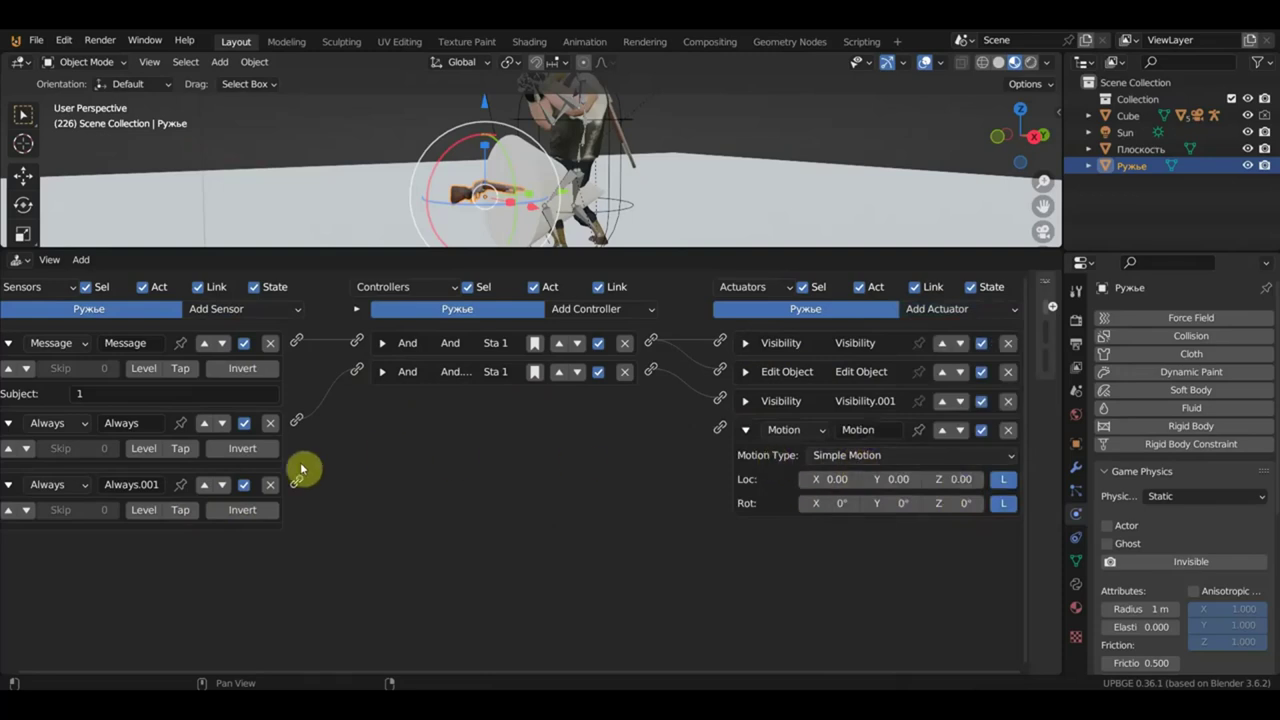
mouse_move(296, 481)
mouse_down()
mouse_move(717, 450)
mouse_move(719, 428)
mouse_up()
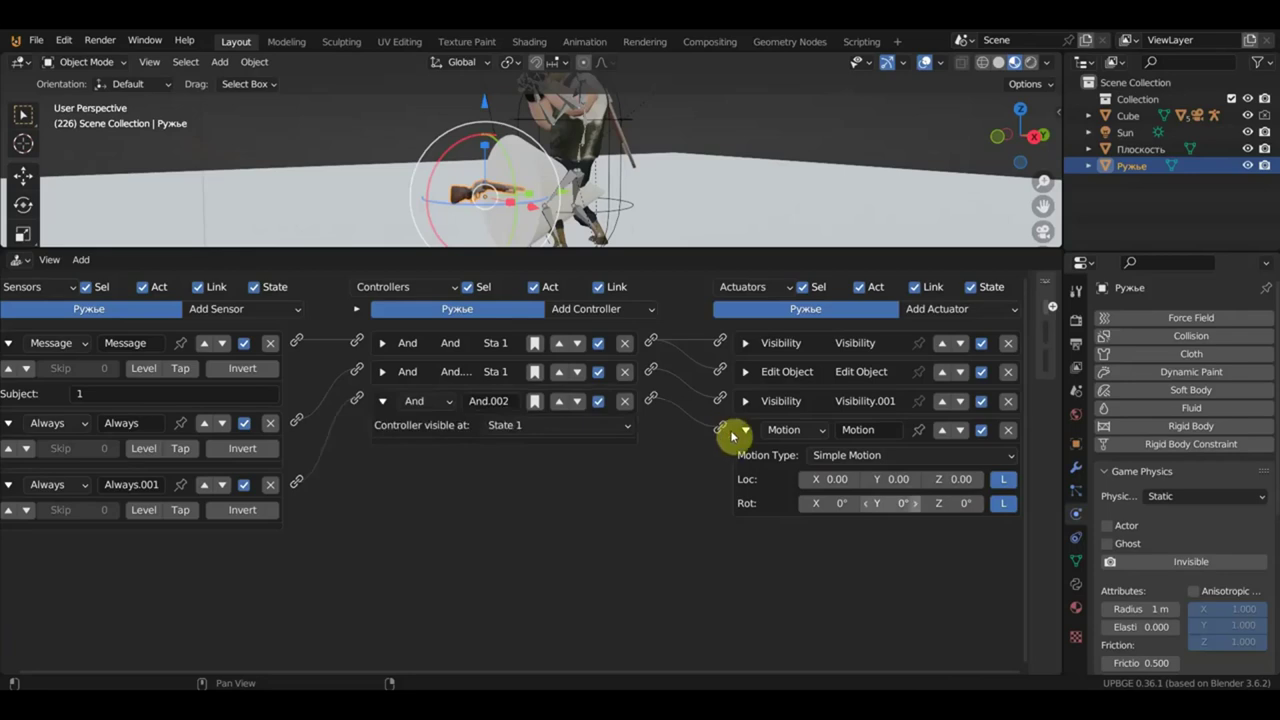
drag(963, 503, 963, 503)
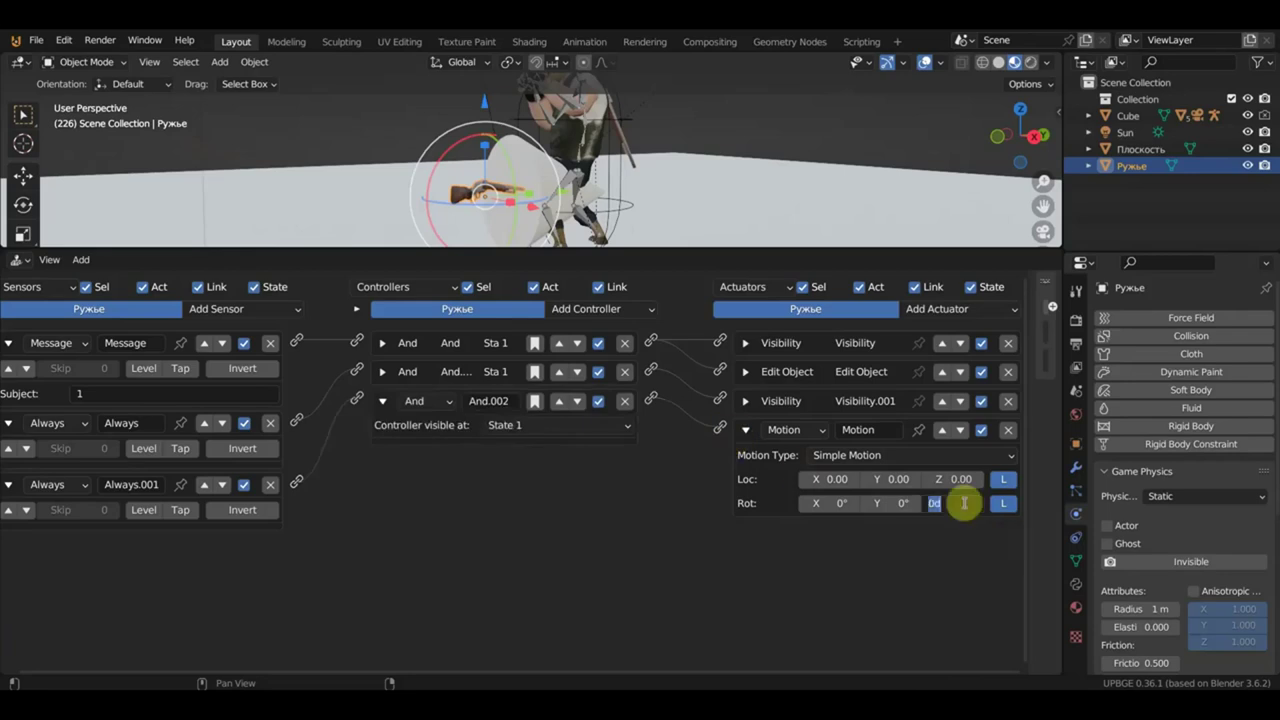
text(5)
key(Return)
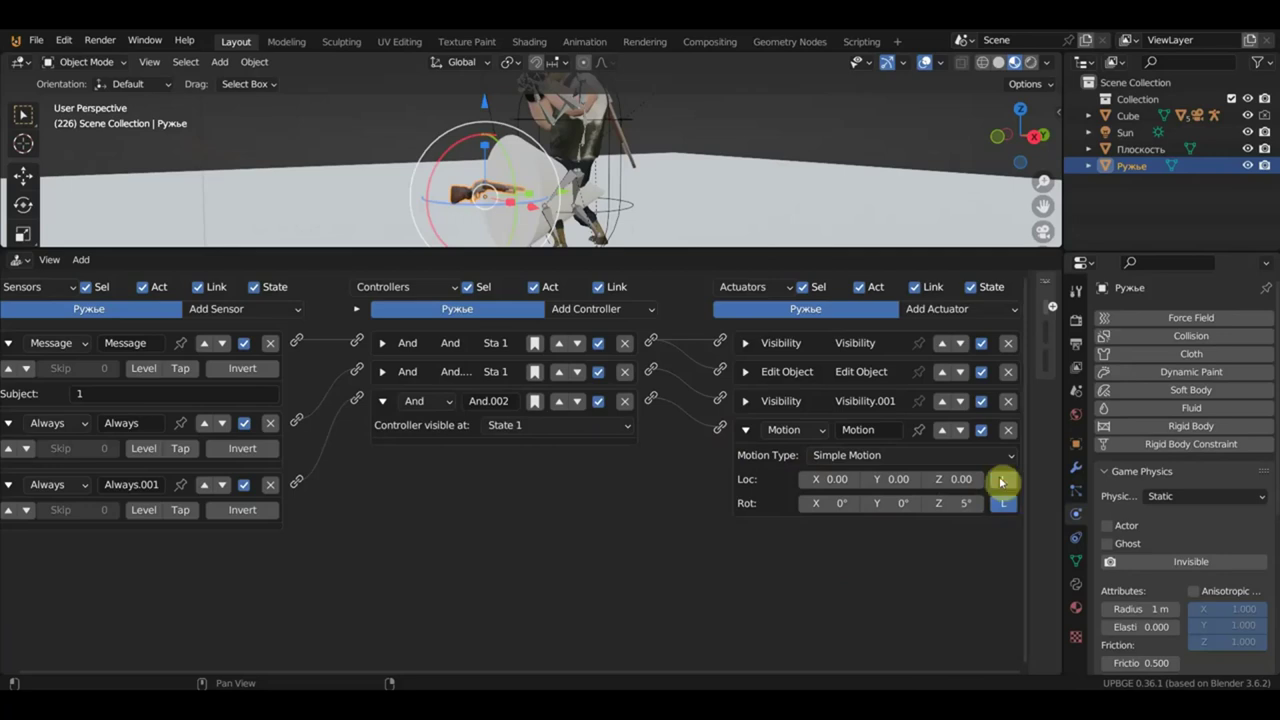
click(1002, 508)
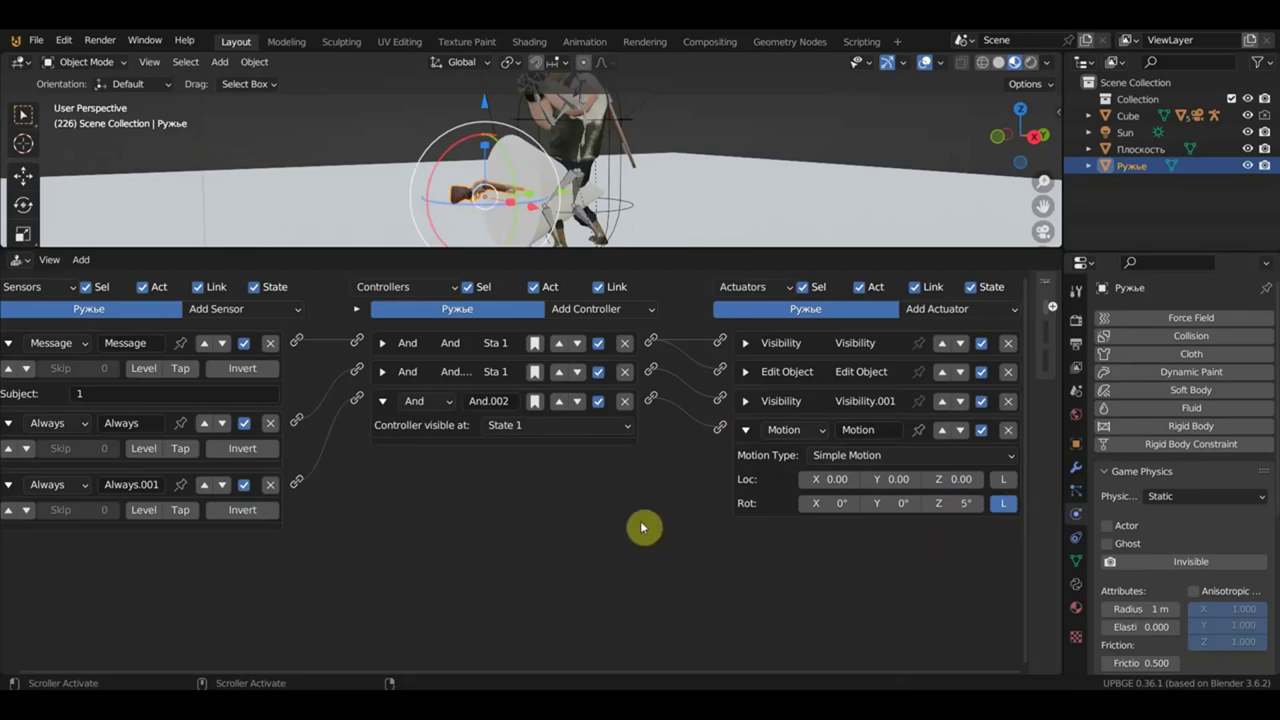
Inspect the floor plane Плоскость and the Cube's Property actuator field.
click(620, 188)
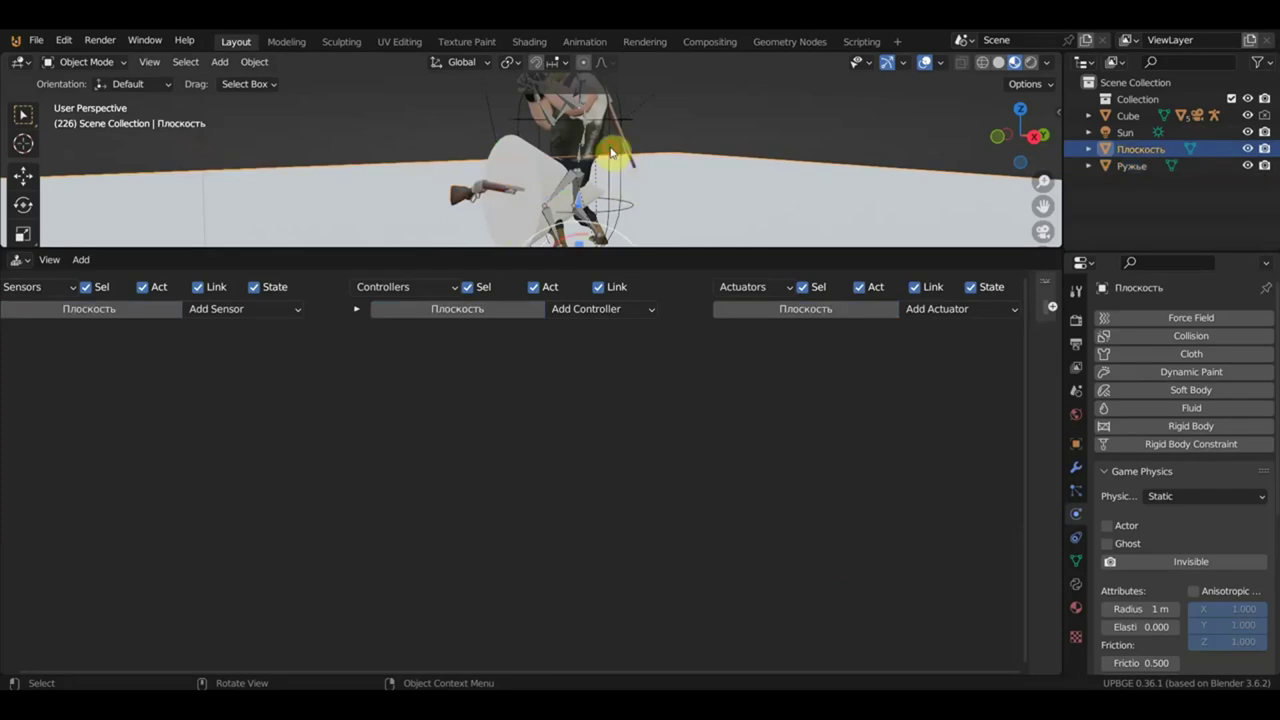
click(612, 152)
click(857, 594)
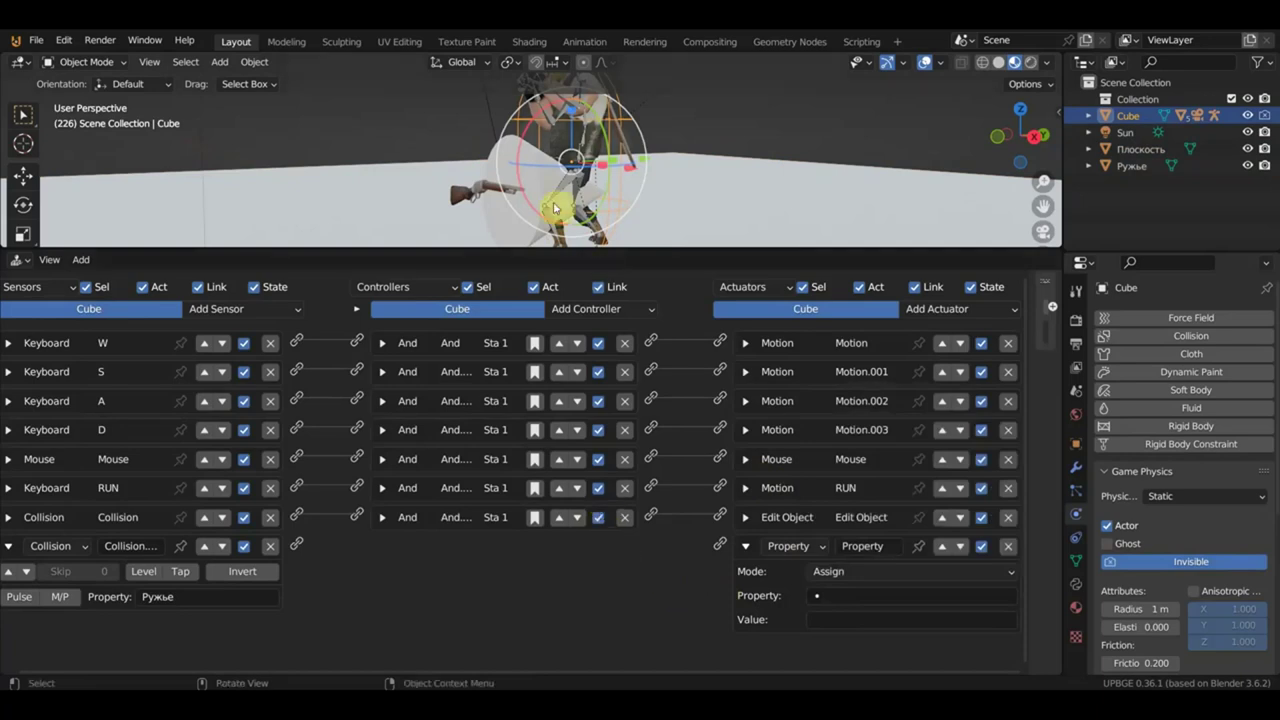
Select the rifle Ружье and remove its Кручение game property.
click(491, 194)
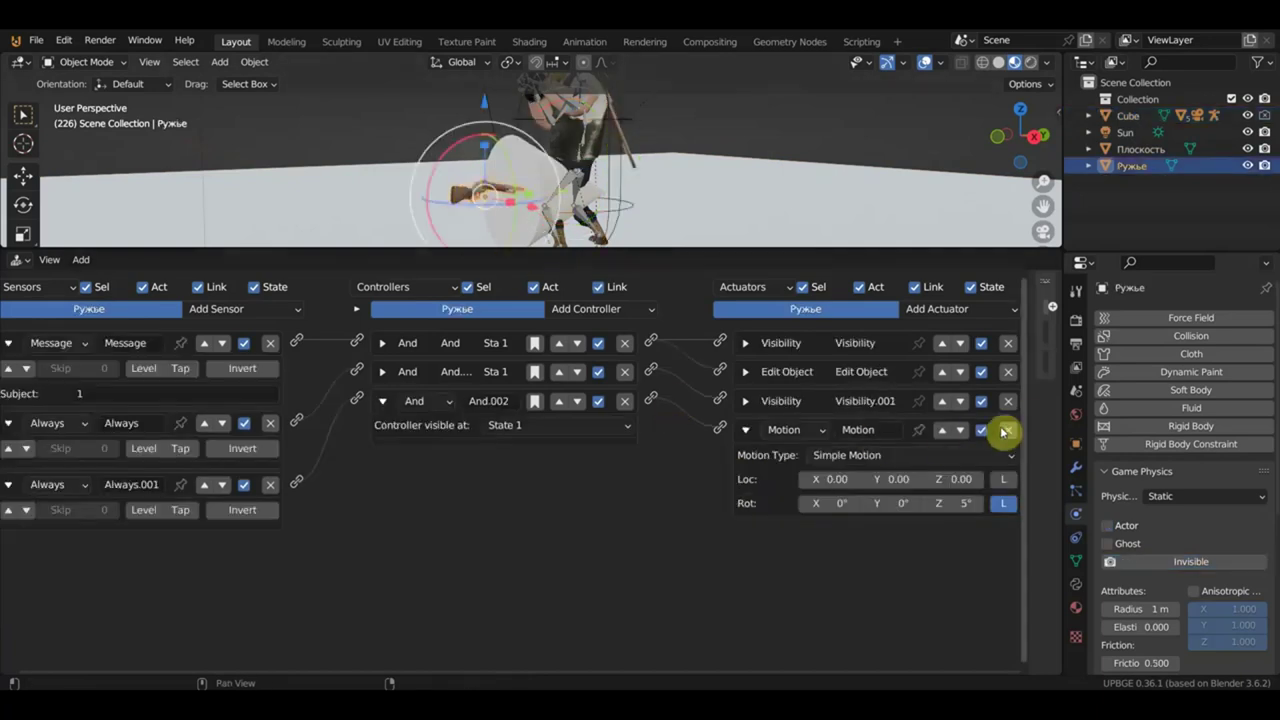
drag(1026, 418, 592, 420)
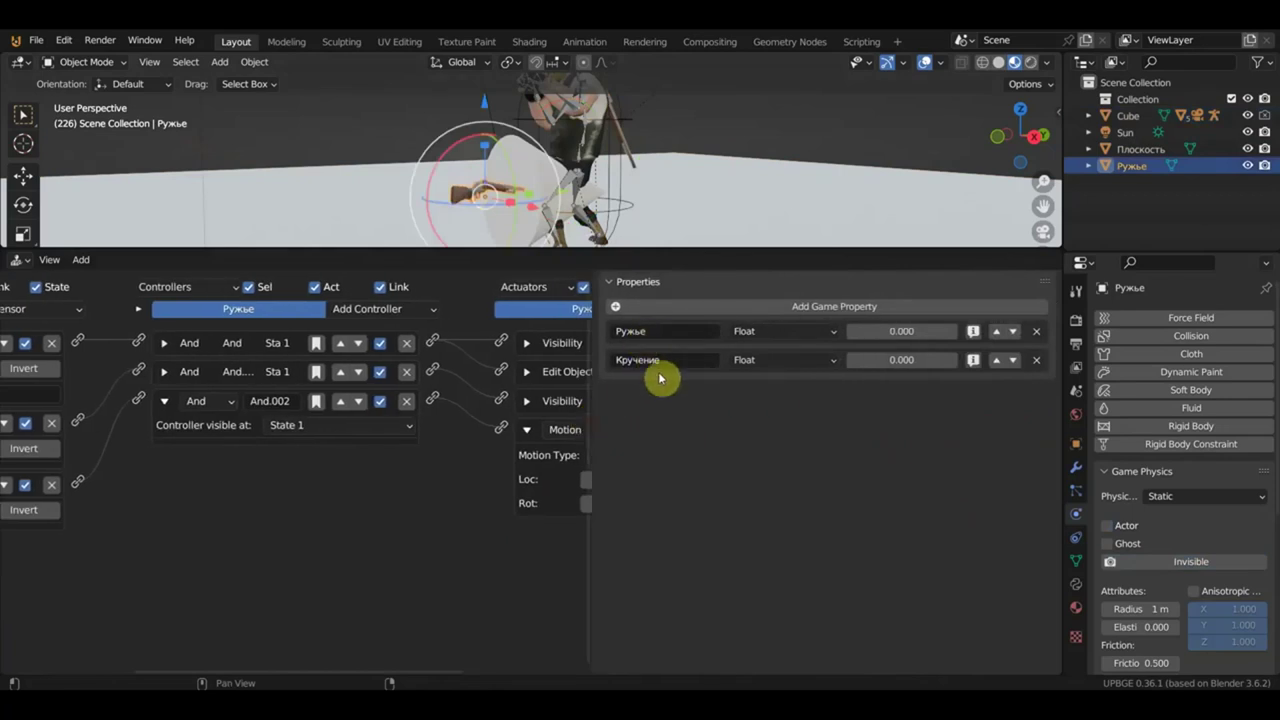
drag(590, 410, 687, 414)
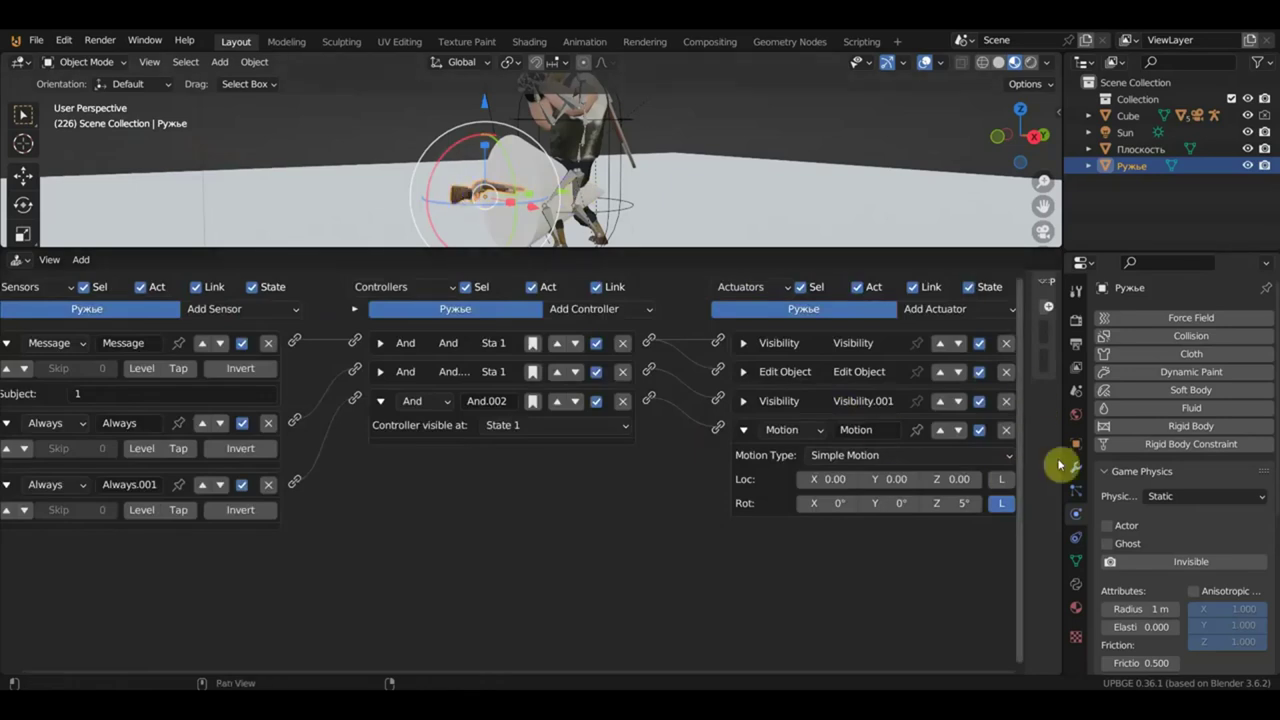
drag(1024, 410, 586, 470)
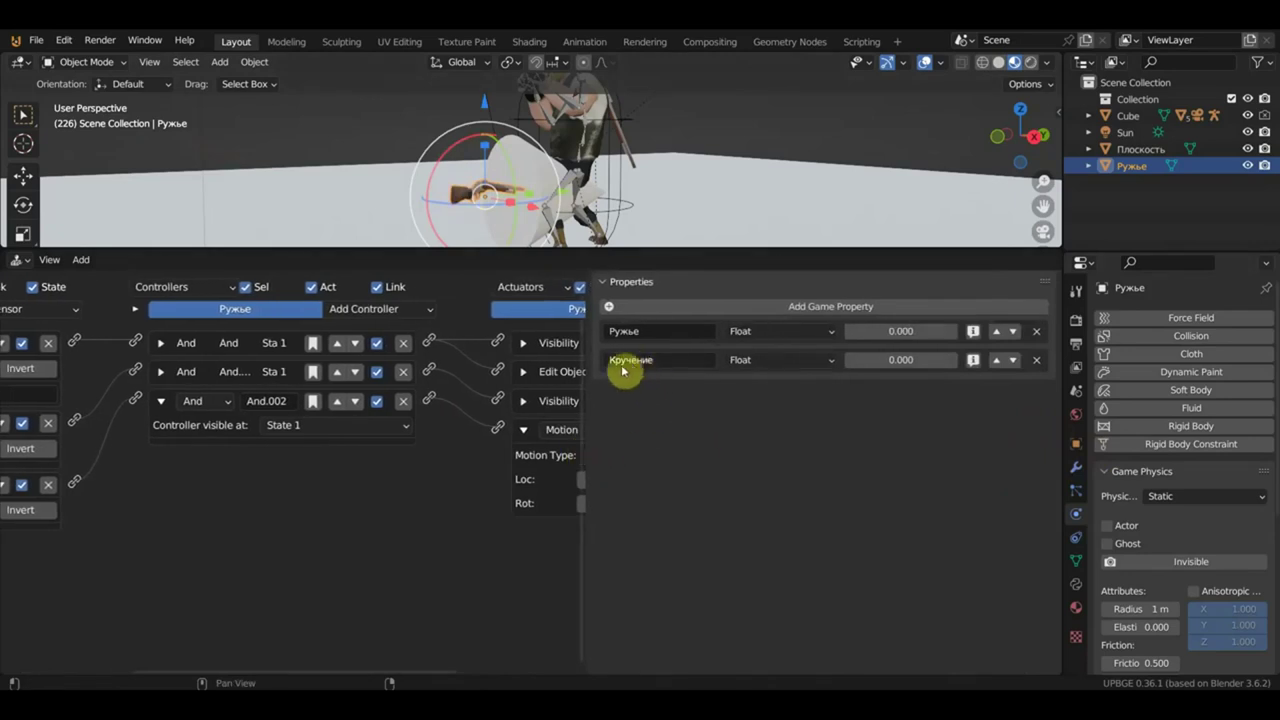
click(1037, 360)
Select the Cube, add a Float property Кручение beside Spik, and widen the logic bricks area.
click(606, 173)
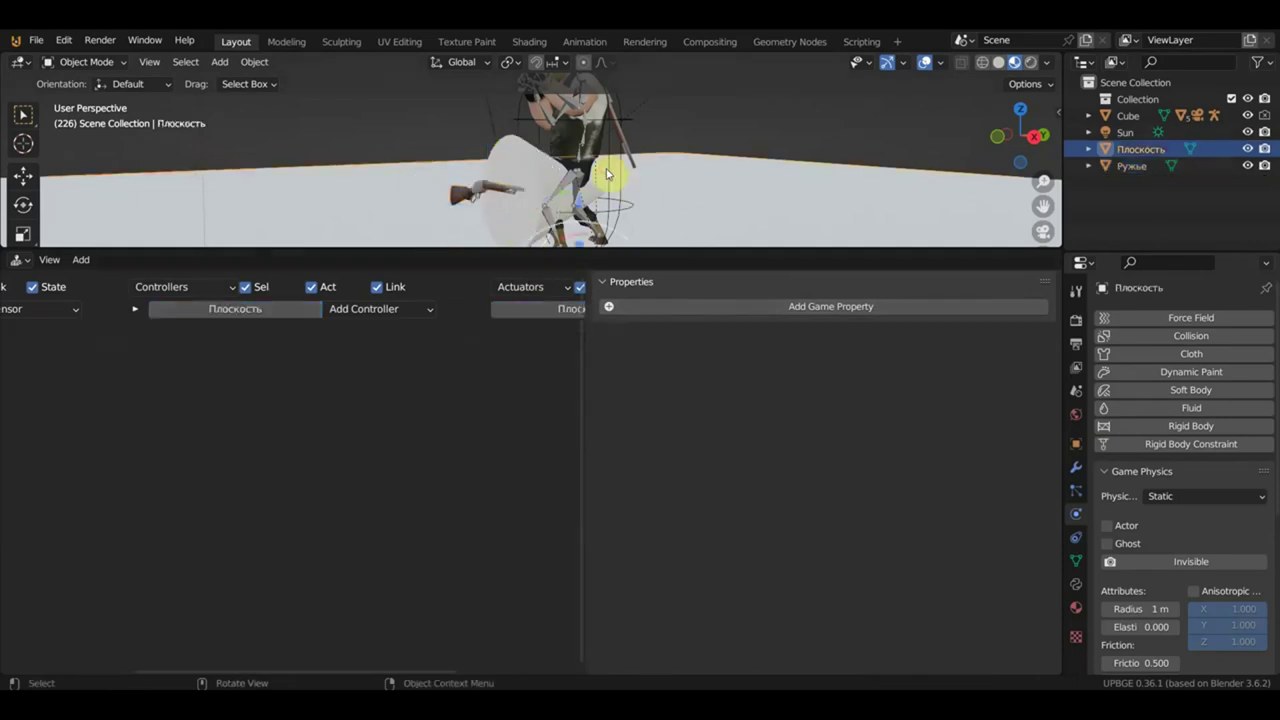
click(608, 149)
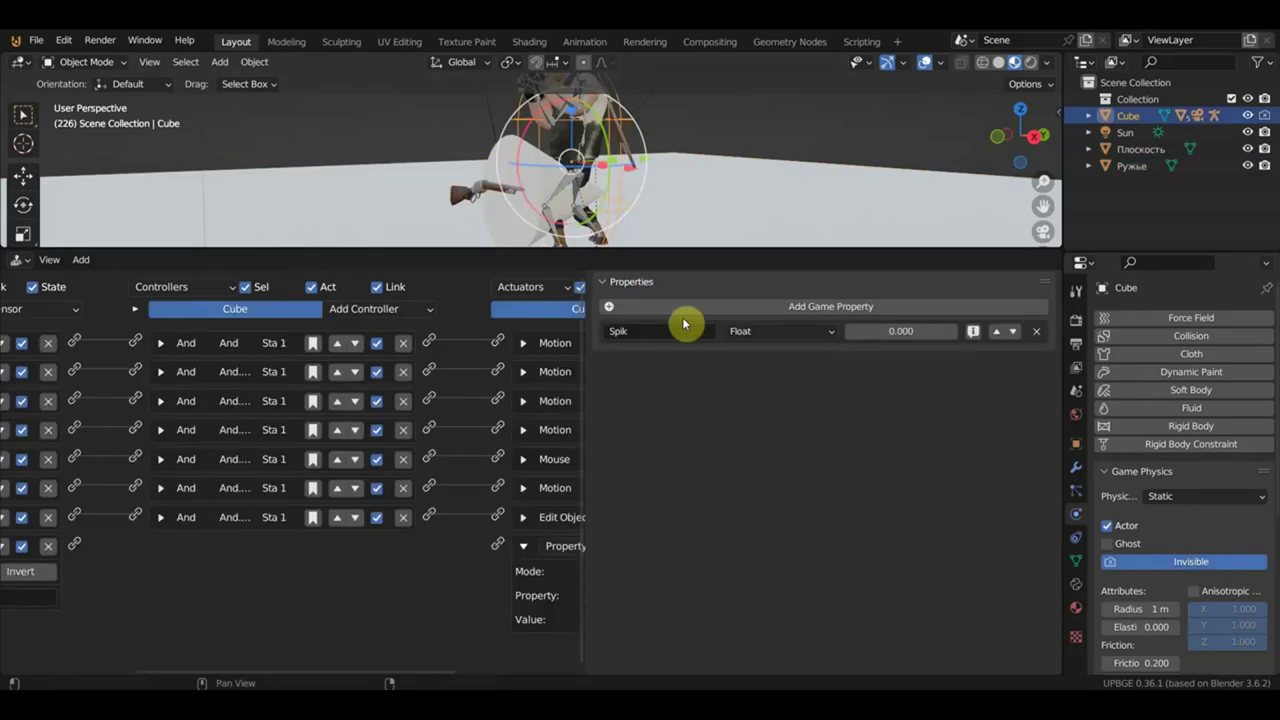
click(728, 308)
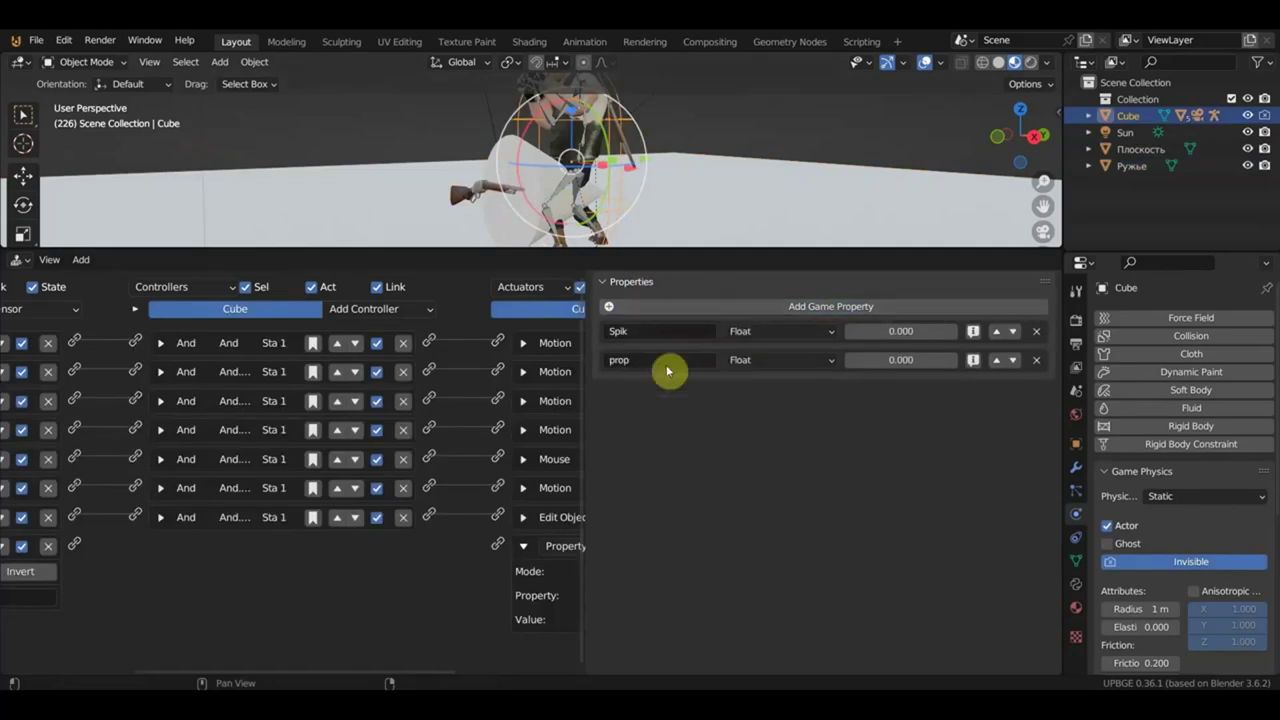
click(647, 362)
text(Кручение)
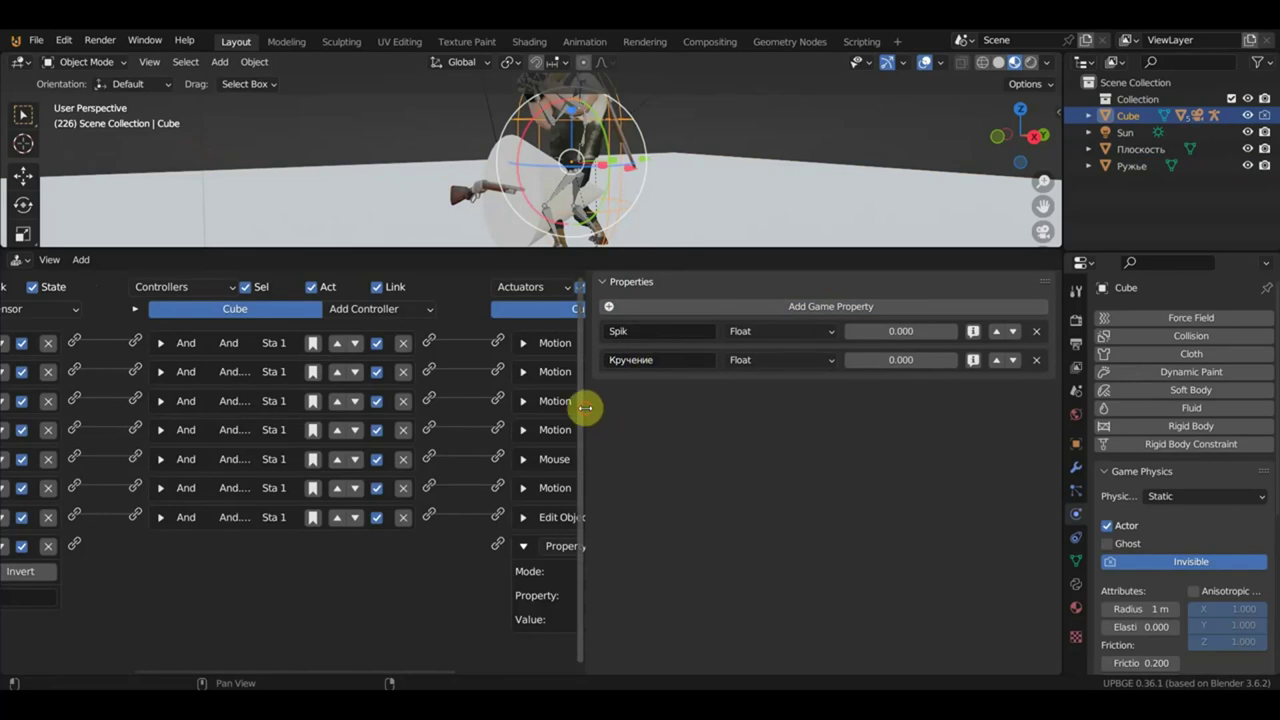
mouse_move(585, 408)
mouse_down()
mouse_move(1005, 467)
mouse_move(586, 486)
mouse_up()
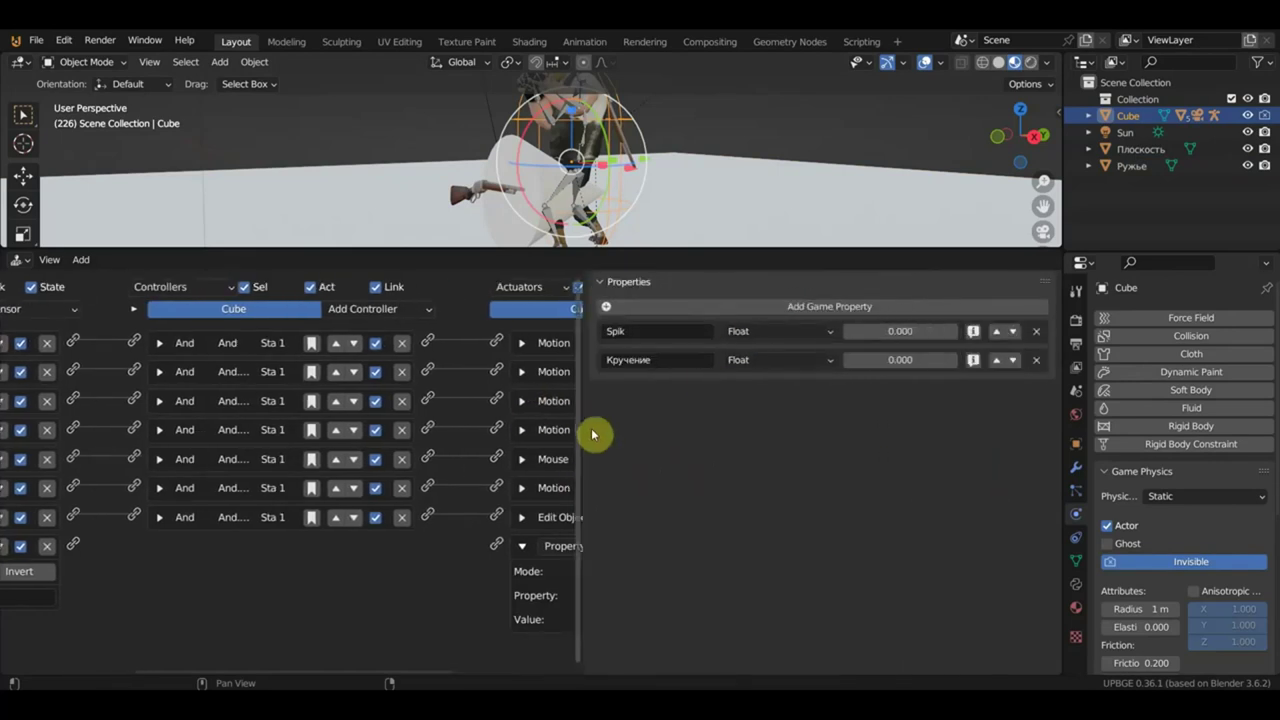
mouse_move(590, 428)
mouse_down()
mouse_move(822, 428)
mouse_move(1022, 461)
mouse_up()
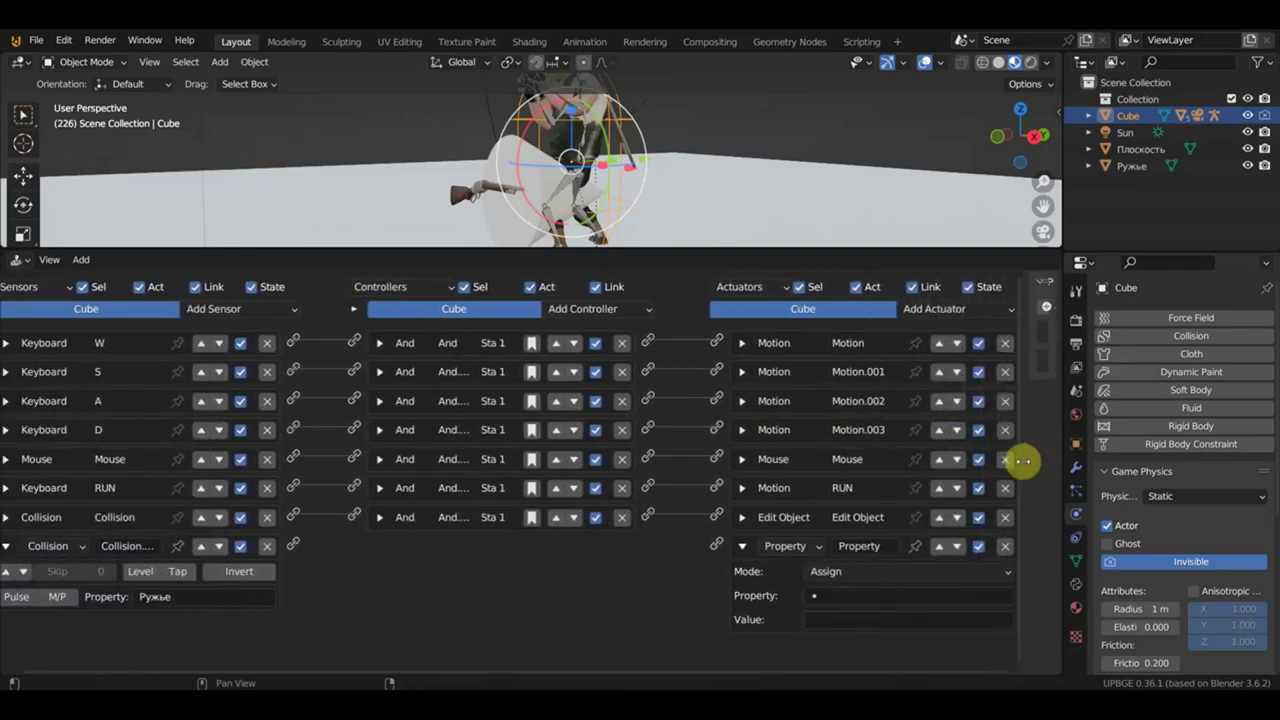
Link the Collision sensor to a Property actuator assigning 7 to Кручение, then select the rifle.
click(840, 597)
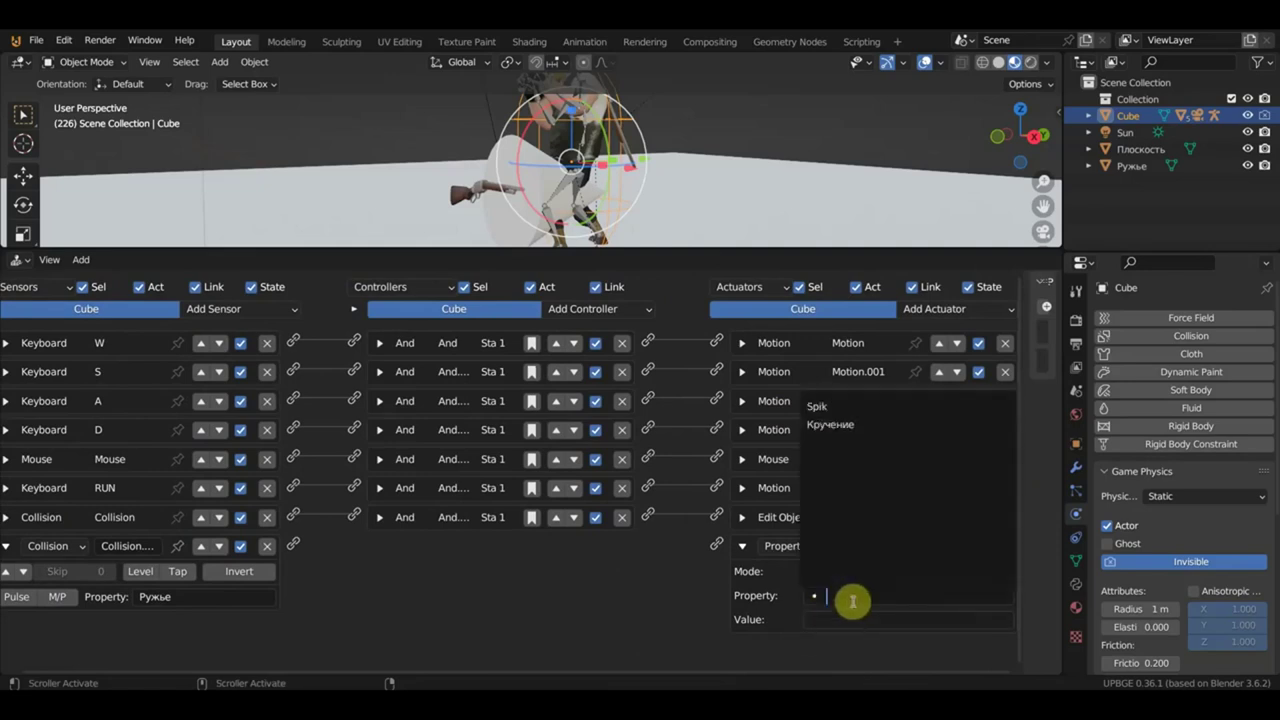
click(845, 425)
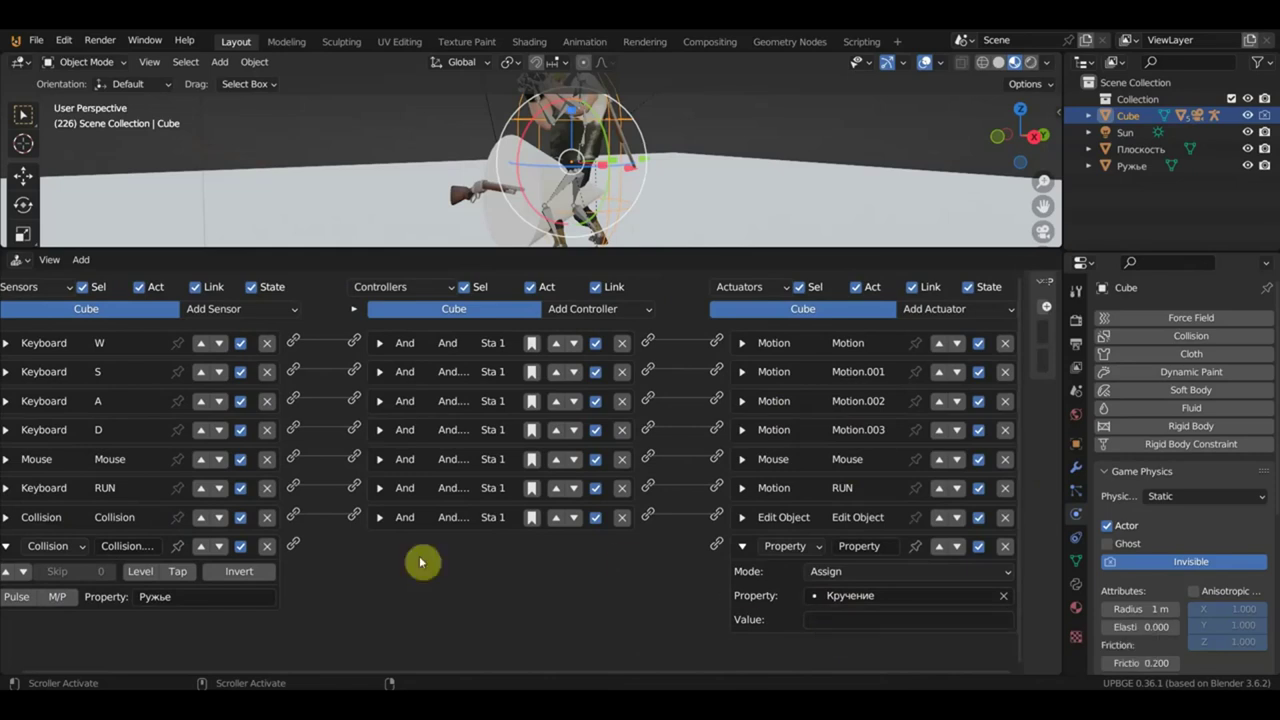
drag(295, 547, 718, 548)
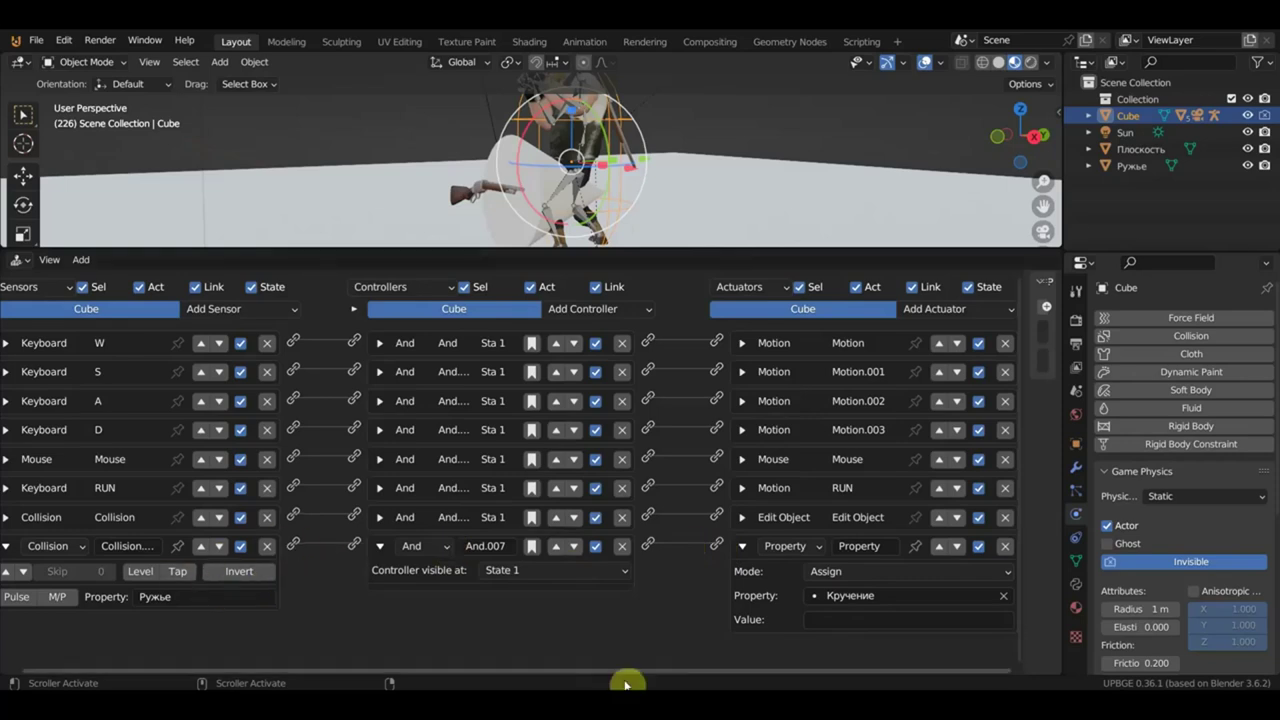
click(833, 624)
text(7)
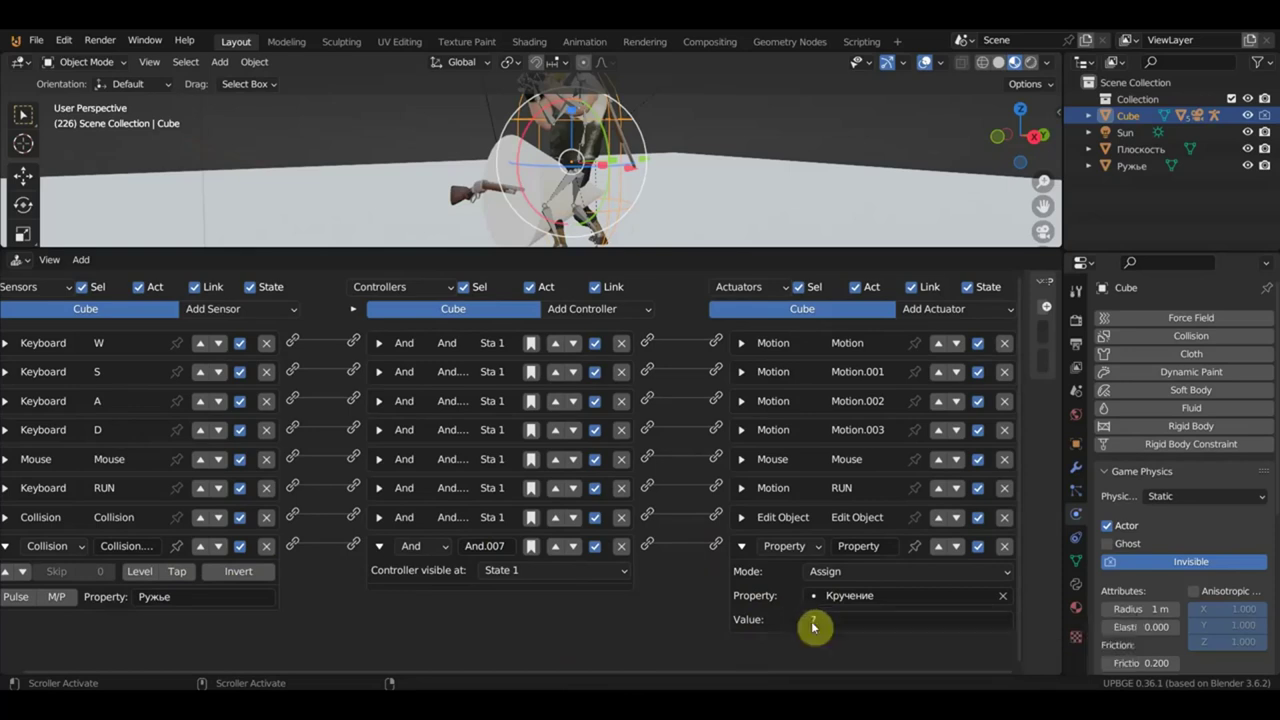
click(462, 196)
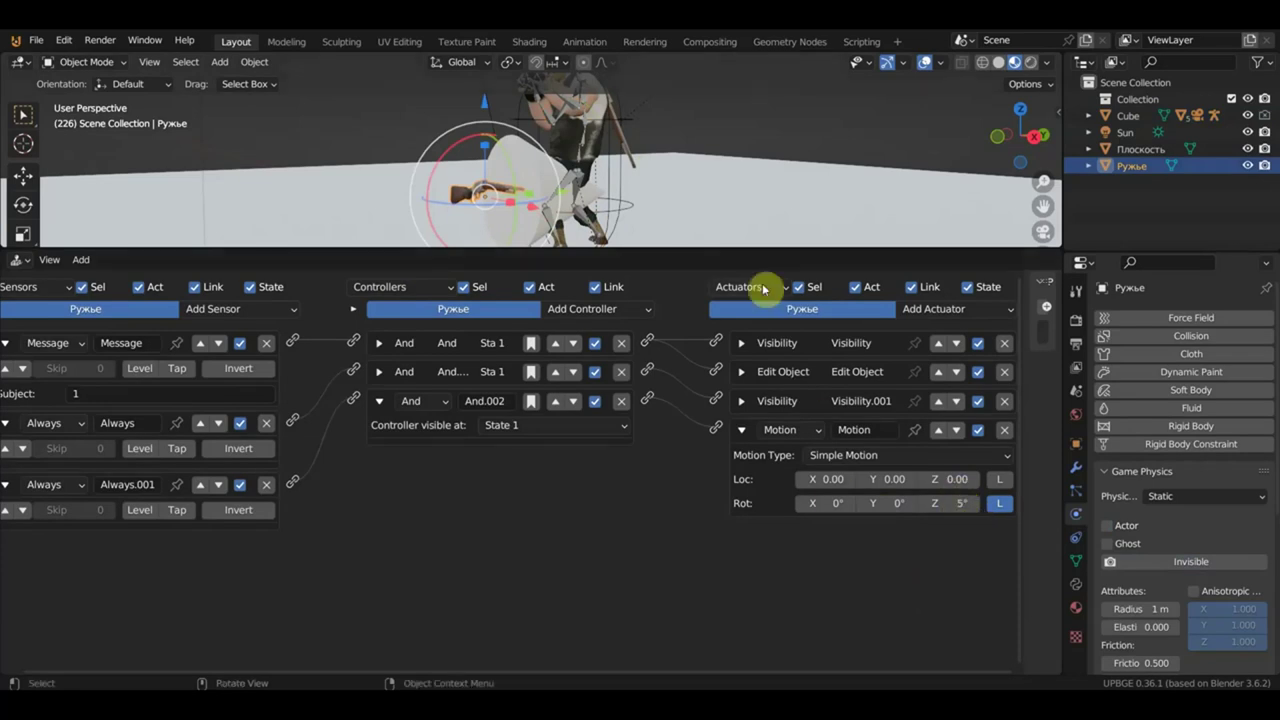
drag(666, 252, 671, 563)
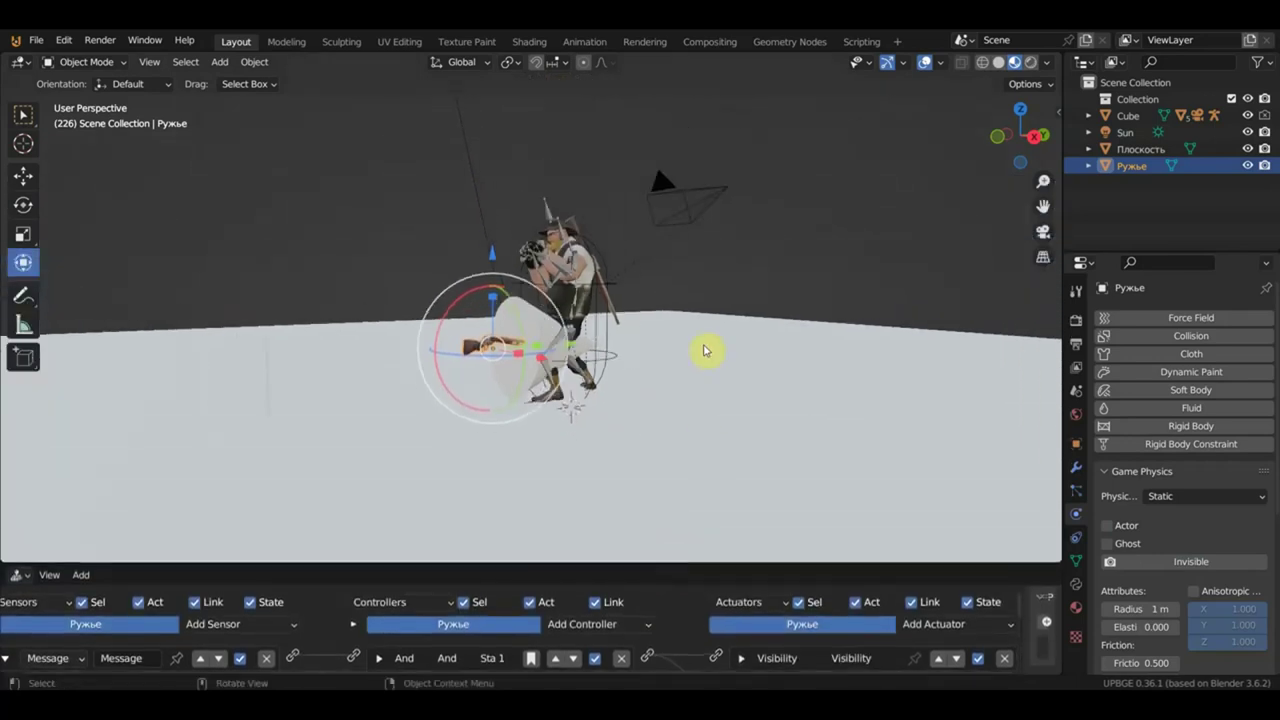
key(p)
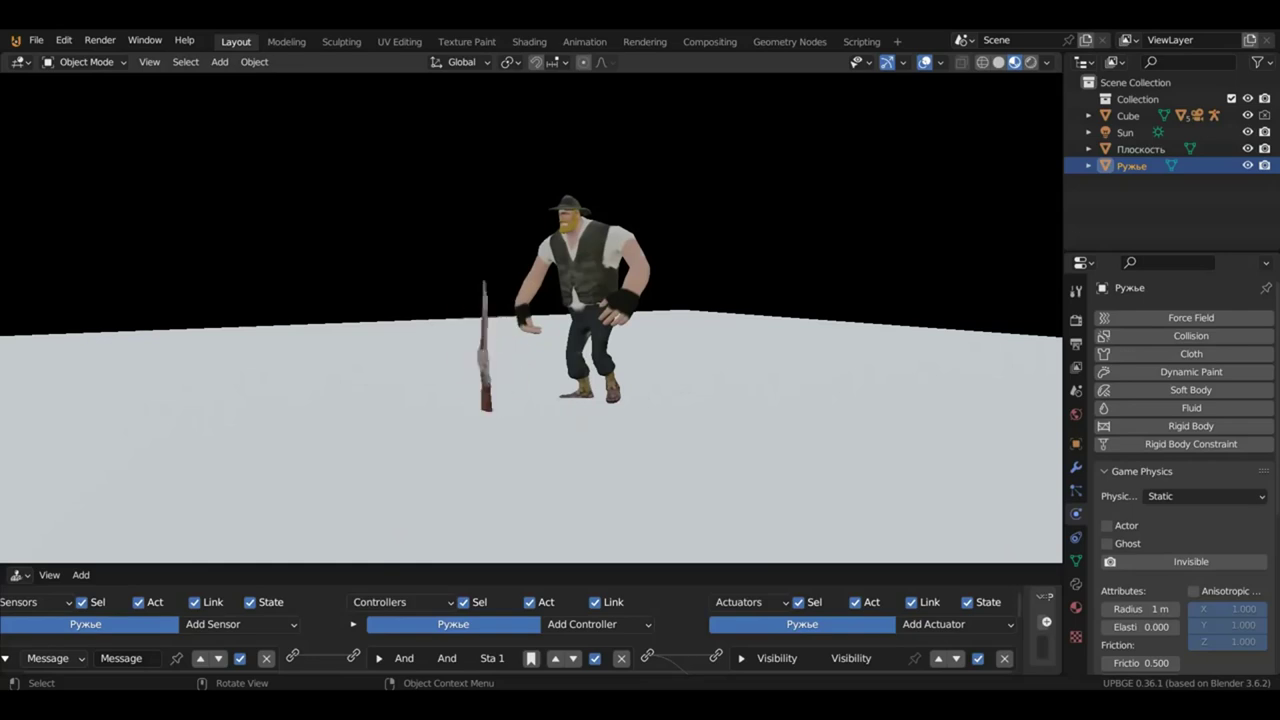
key(Escape)
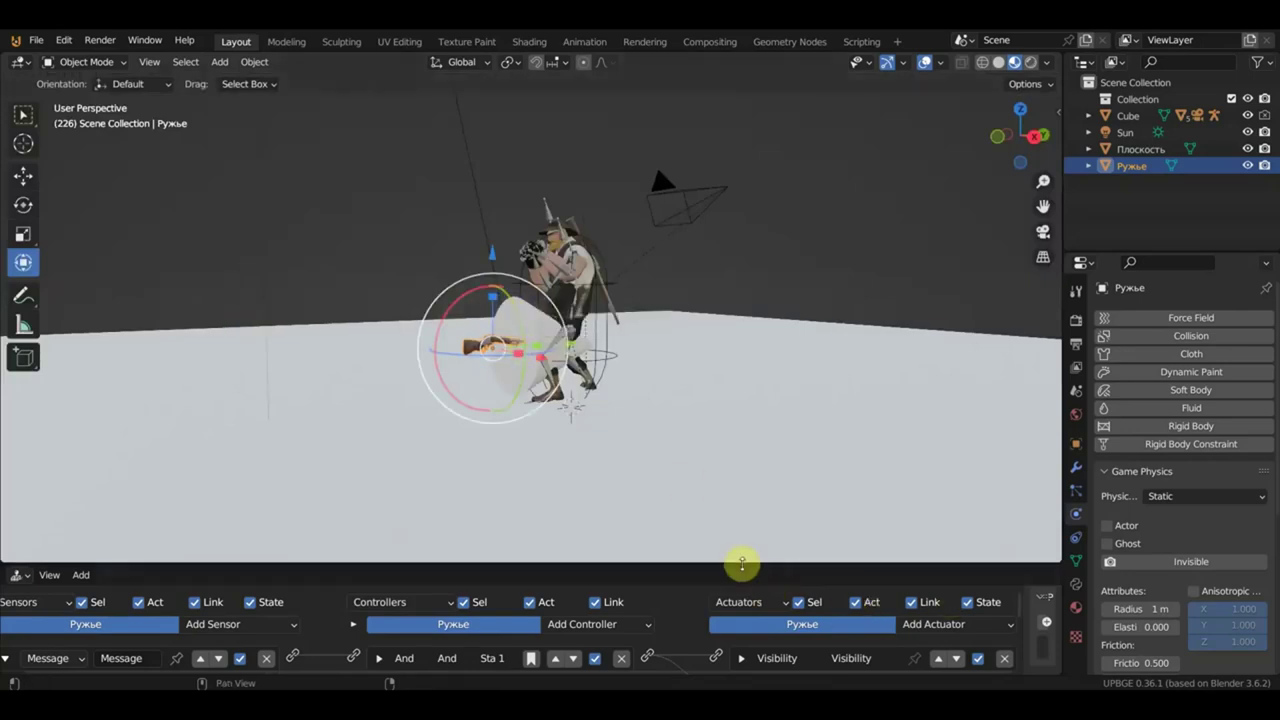
drag(742, 565, 774, 388)
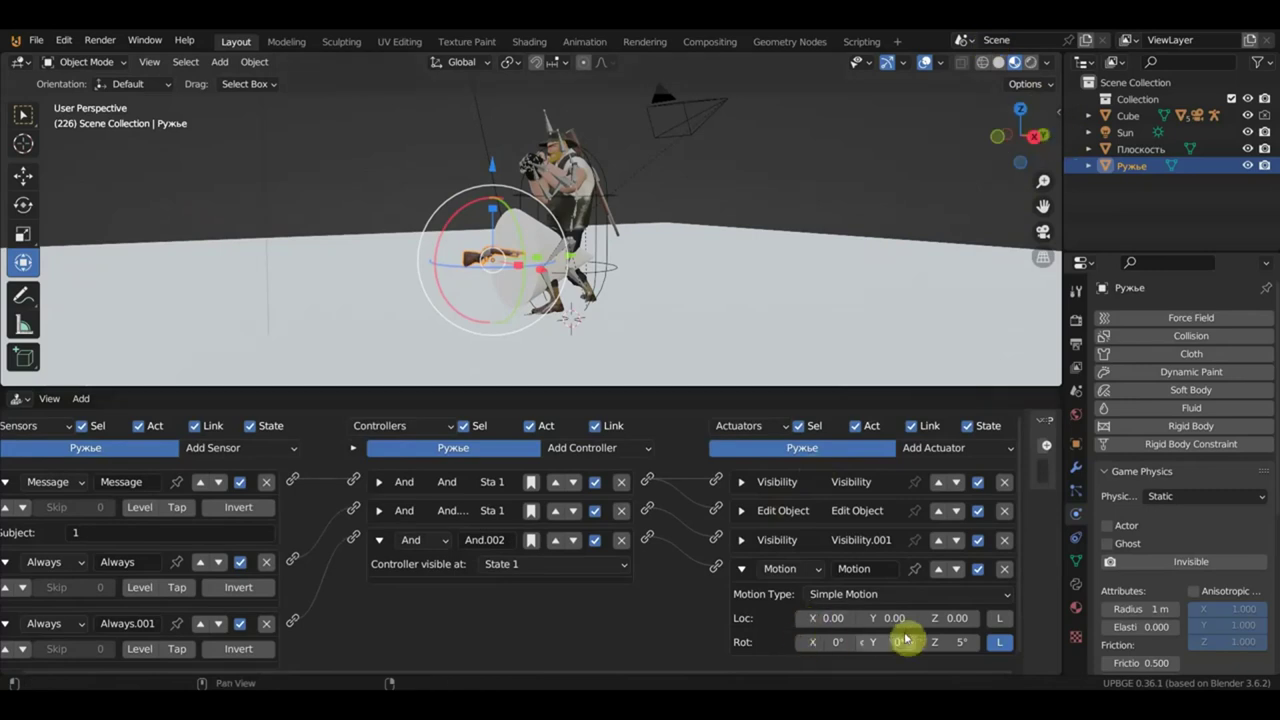
Set the rifle's Motion rotation to Z 0° and Y 3°, then test-run the game and stop it.
click(964, 644)
text(0)
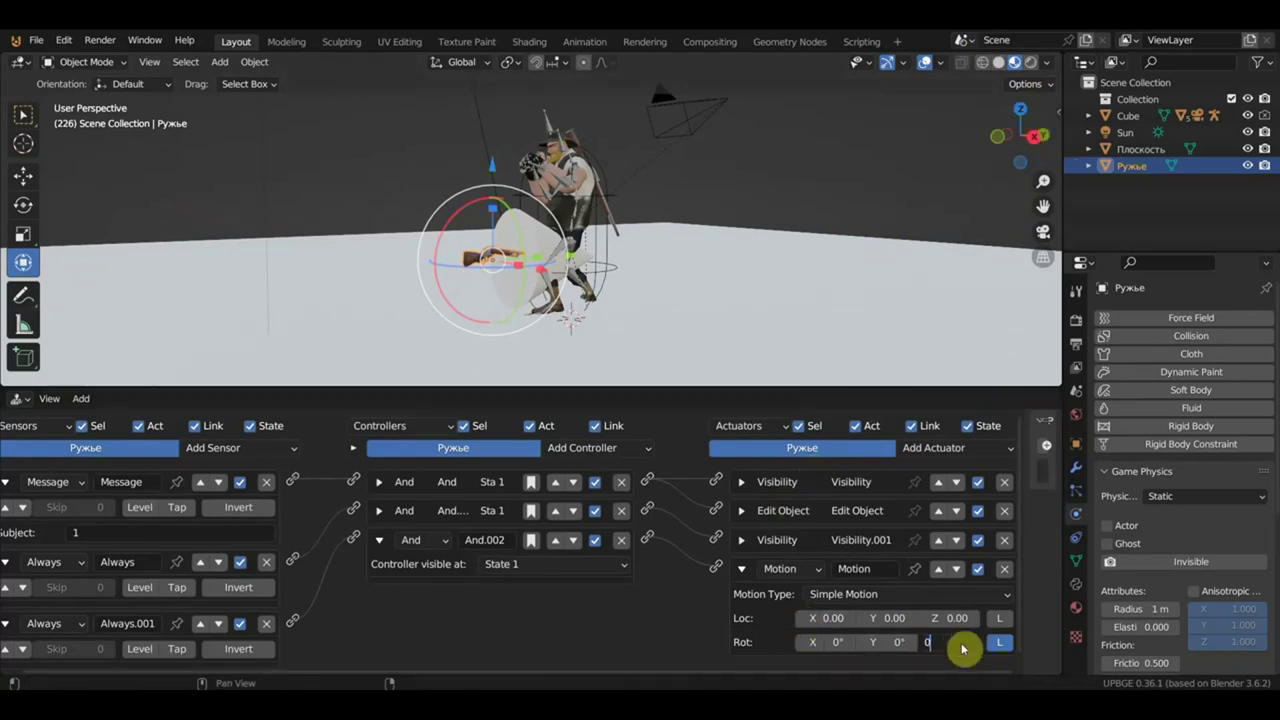
key(Return)
click(900, 642)
text(5)
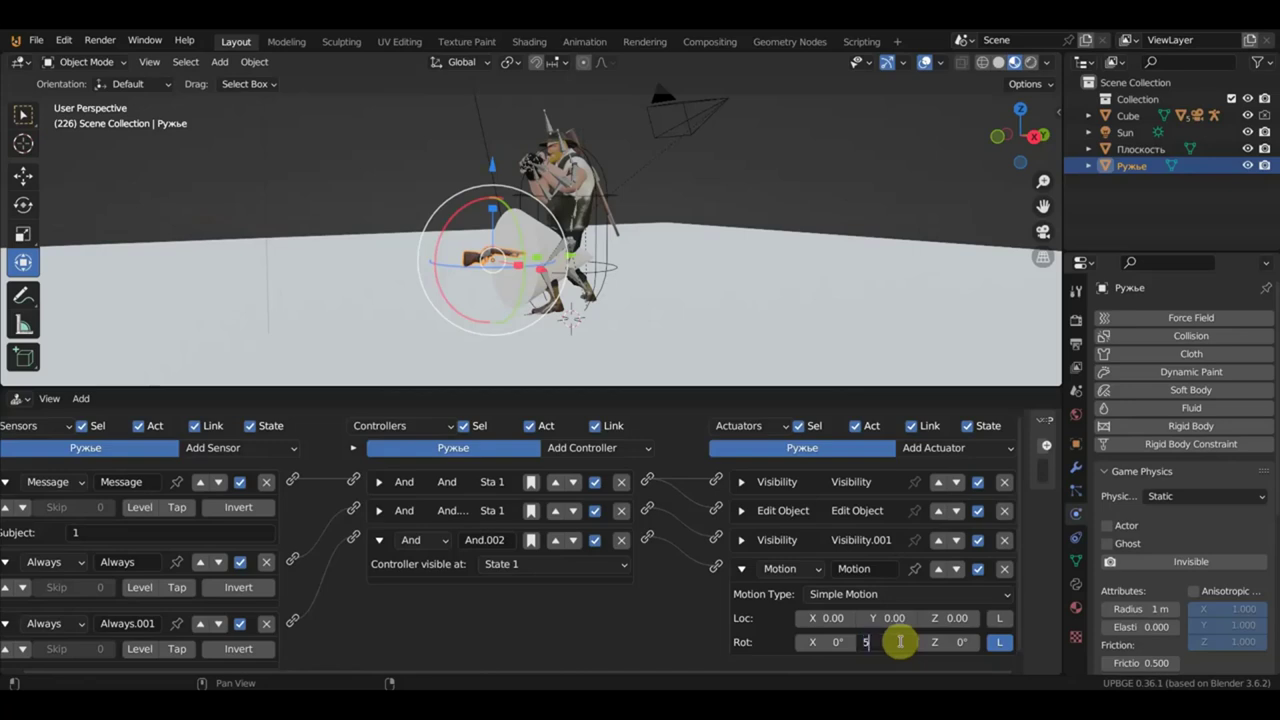
text(d)
double_click(900, 642)
key(Return)
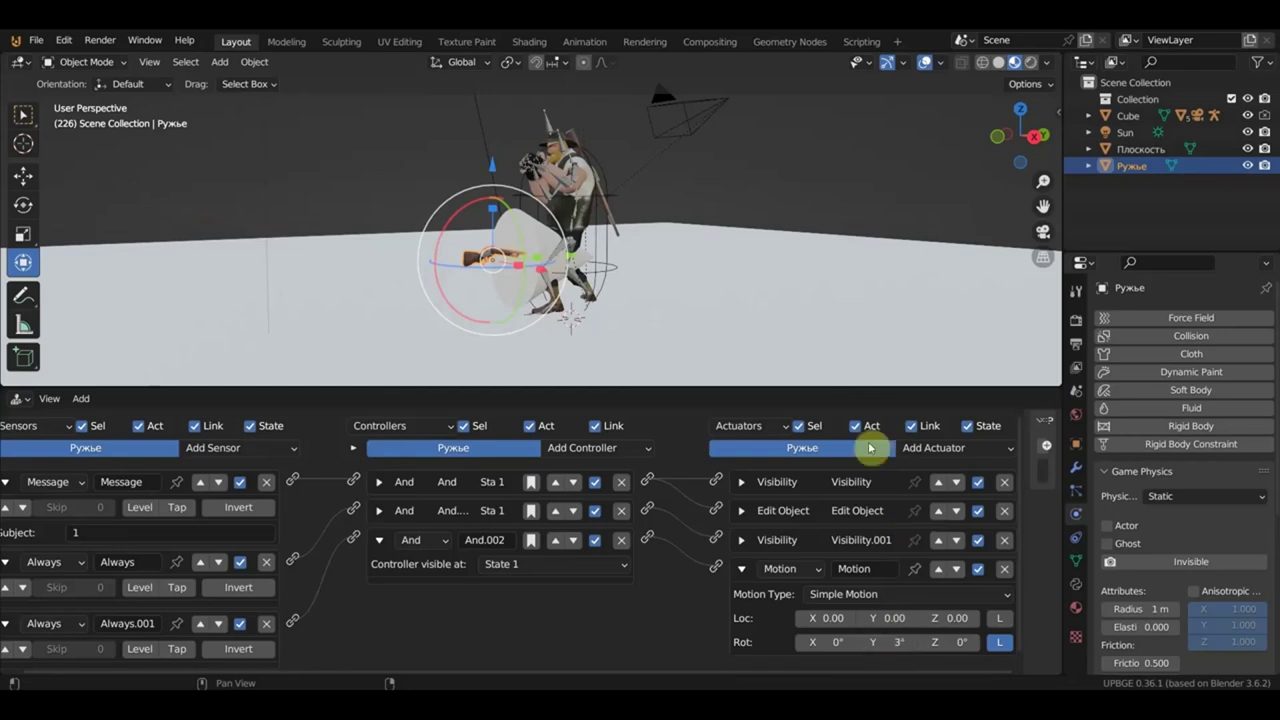
key(p)
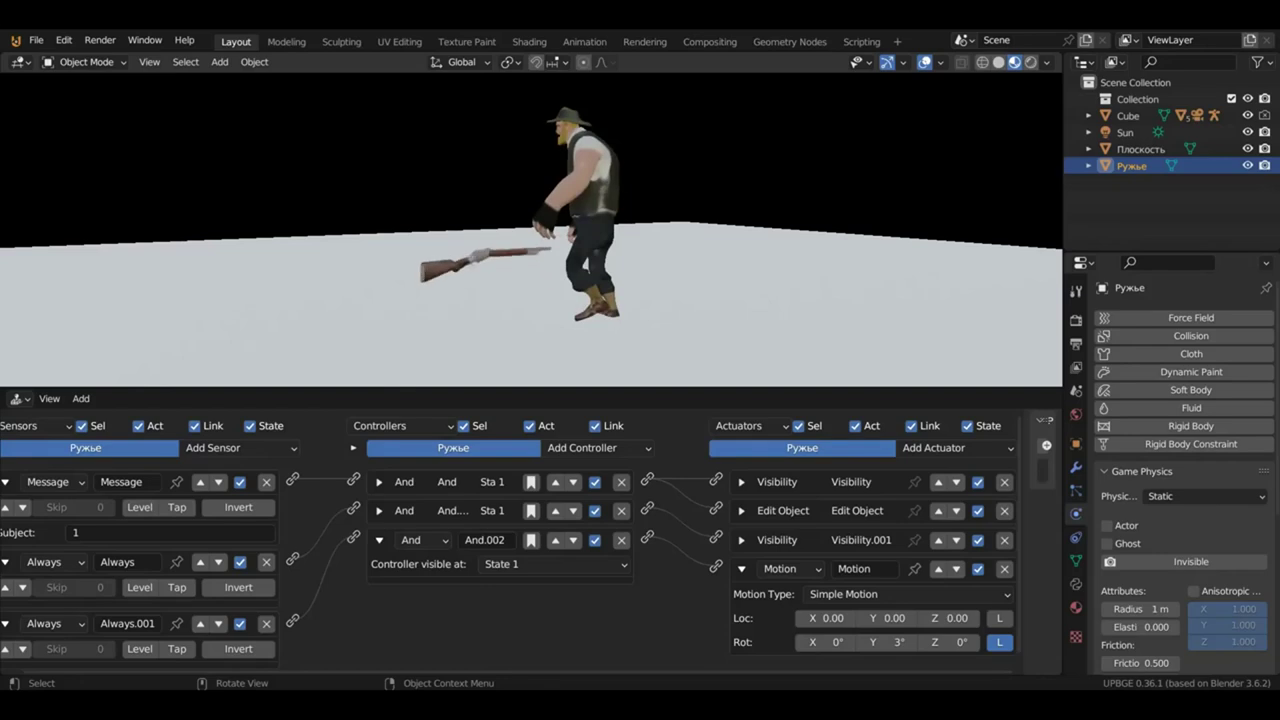
key(Escape)
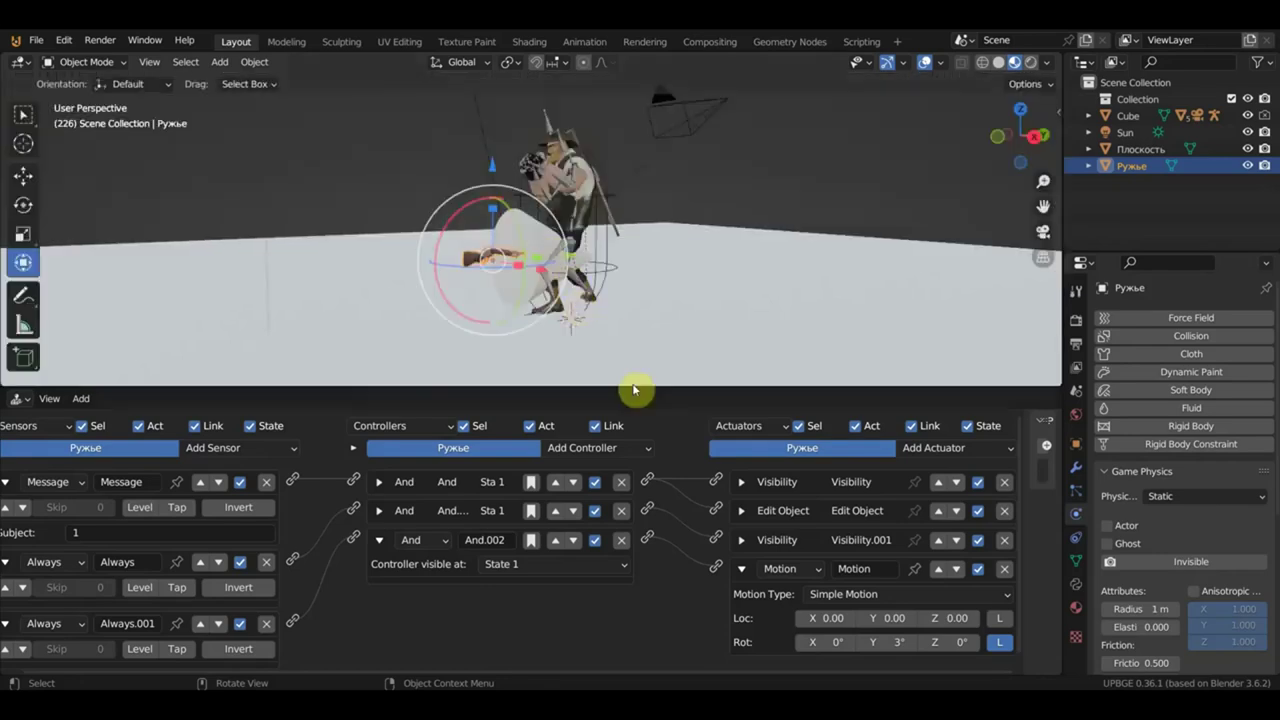
Enlarge the 3D view, orbit around the character, select the Cube and start the game with P.
drag(637, 391, 658, 654)
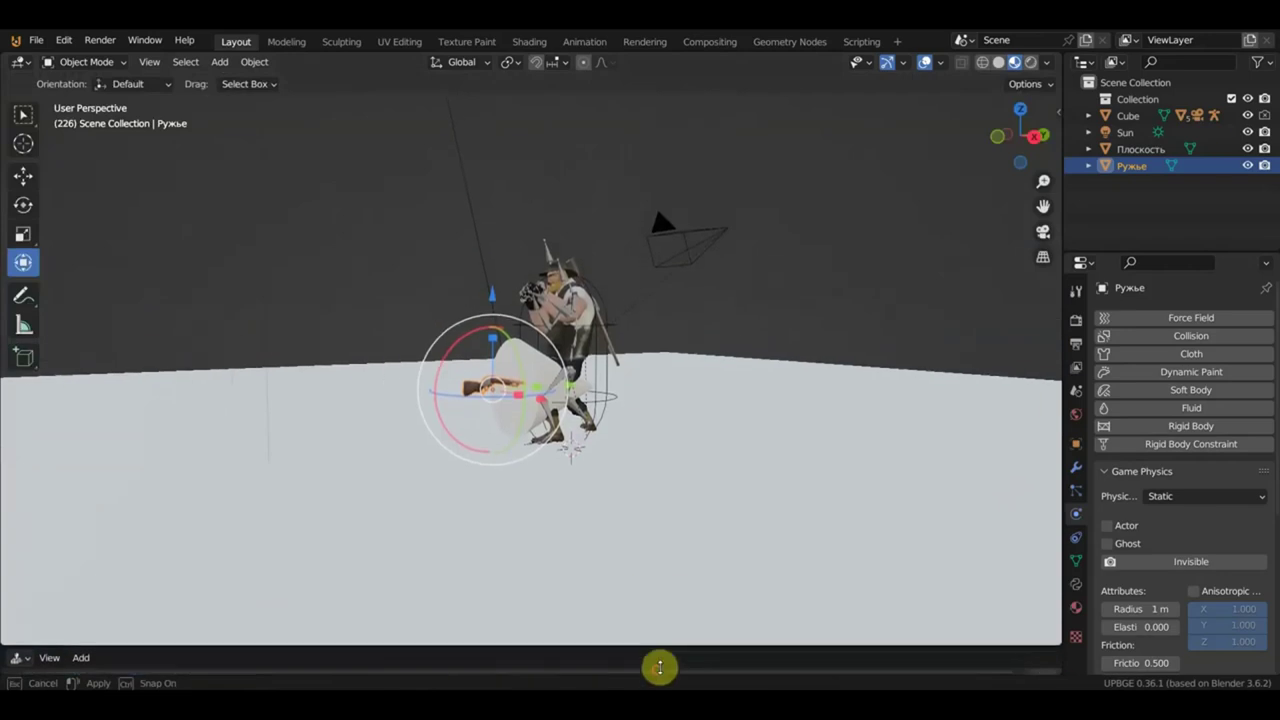
scroll(632, 455, up, 5)
scroll(632, 455, down, 2)
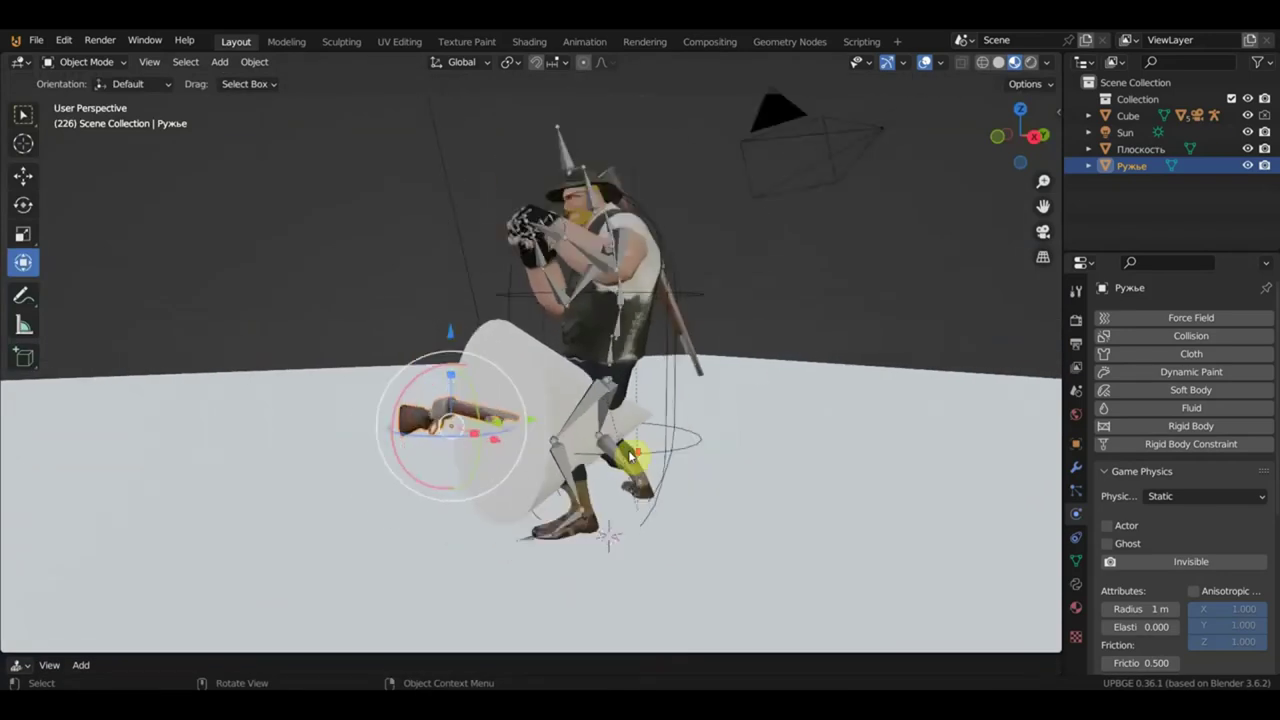
mouse_move(690, 443)
middle_down()
mouse_move(648, 447)
mouse_move(757, 430)
middle_up()
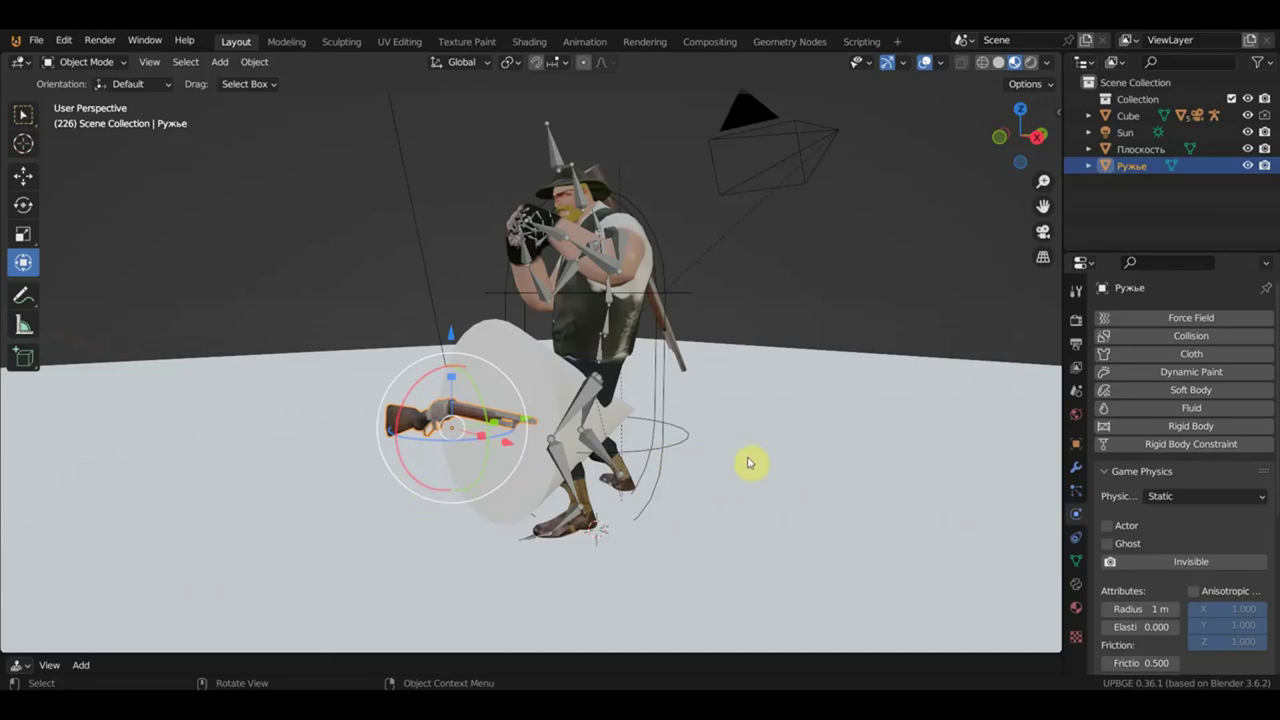
middle_drag(664, 425, 665, 405)
click(662, 383)
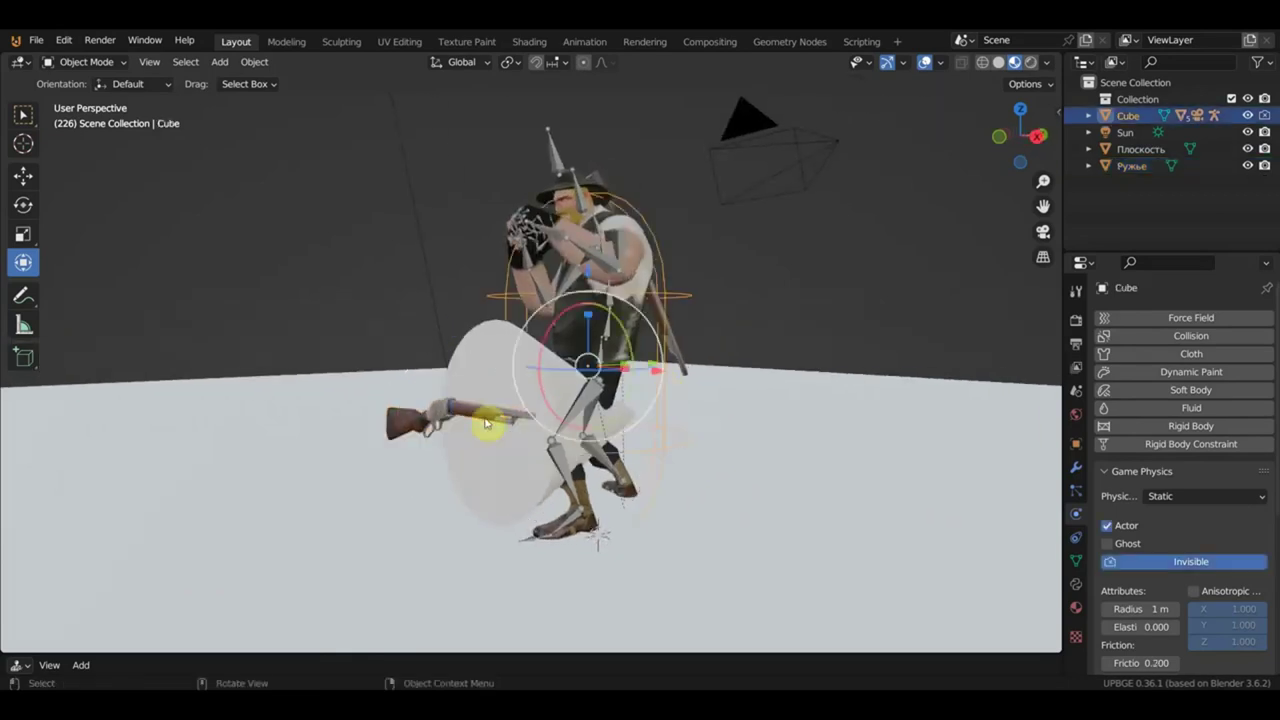
mouse_move(736, 401)
middle_down()
mouse_move(708, 417)
mouse_move(752, 374)
middle_up()
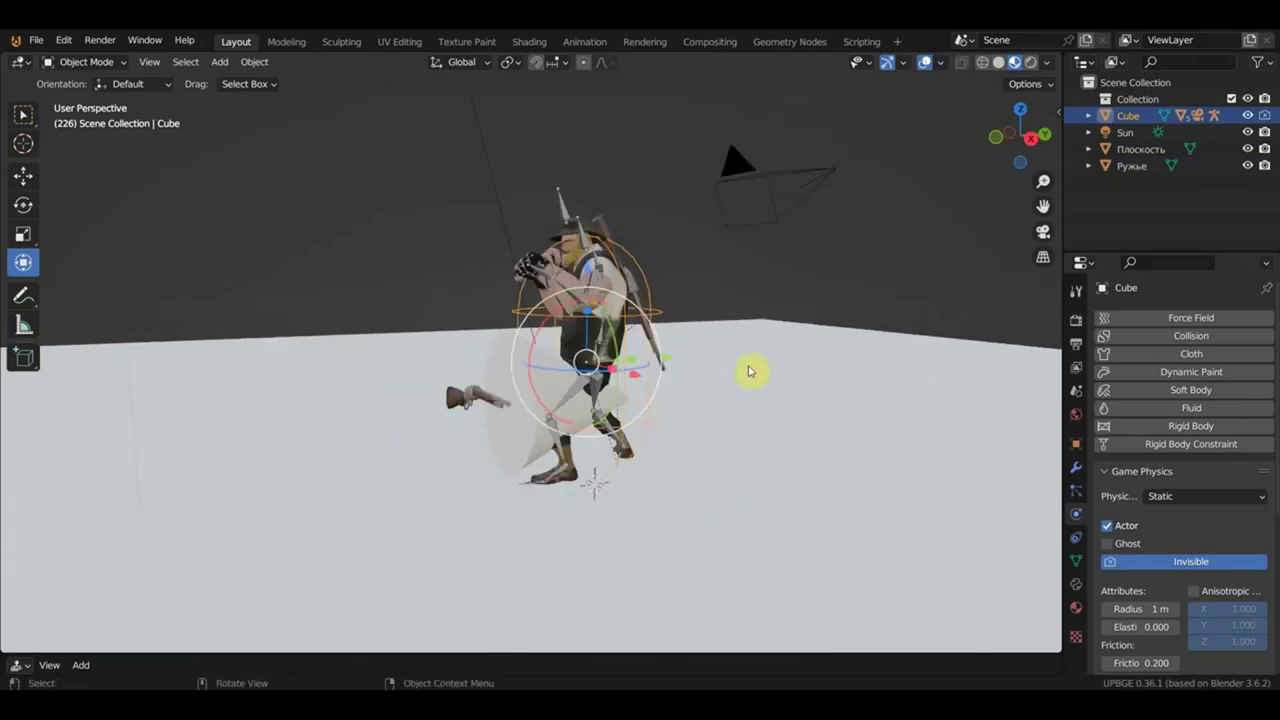
key(p)
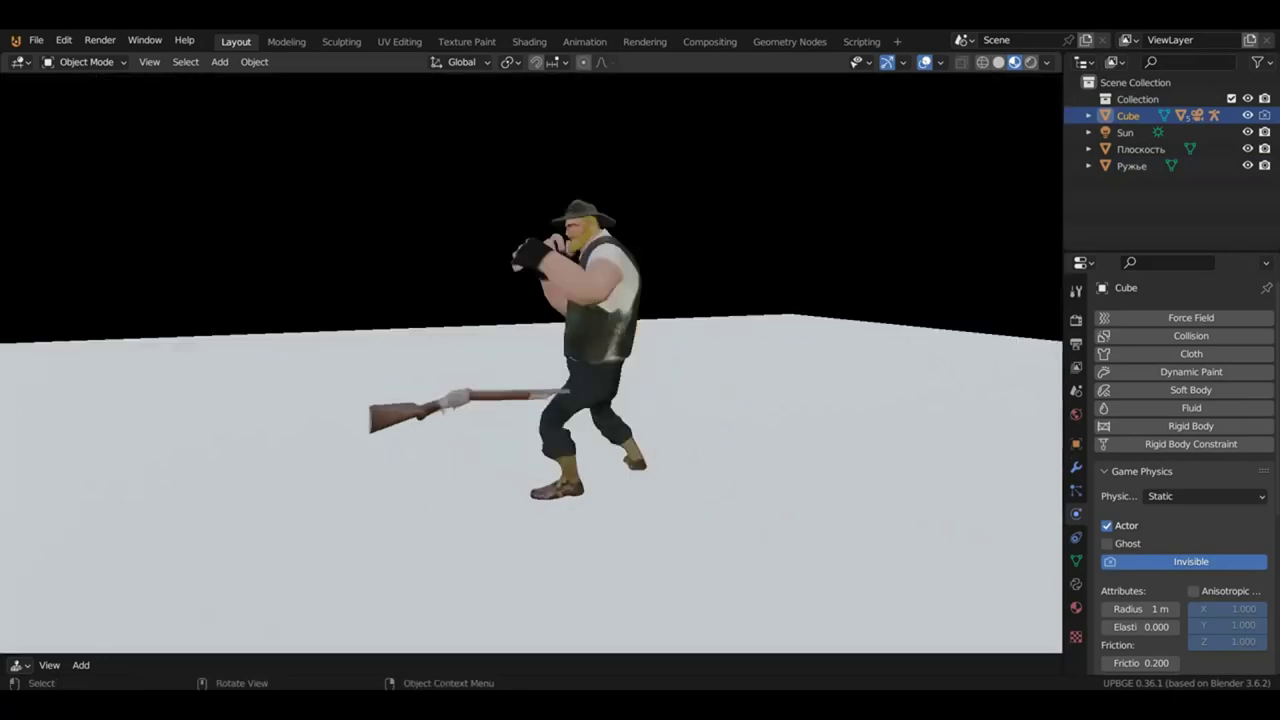